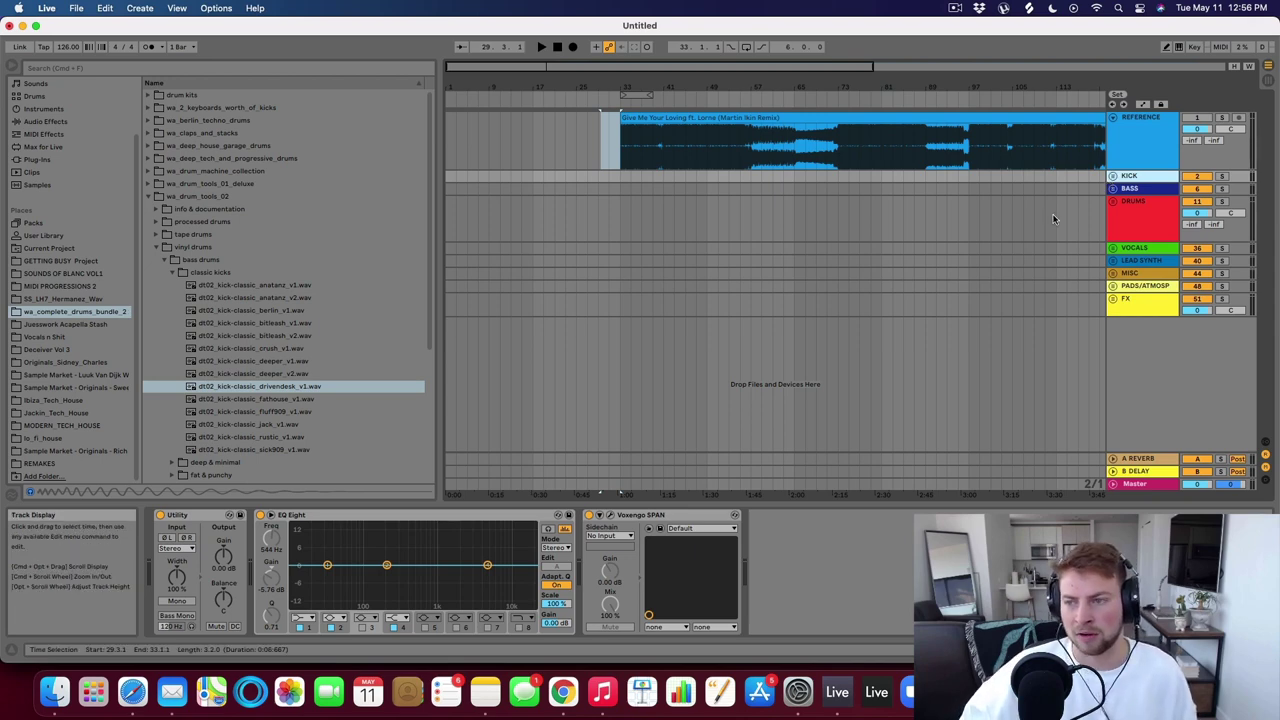
# Extend the start of the reference clip on the REFERENCE track back to about bar 25.
pyautogui.click(631, 165)
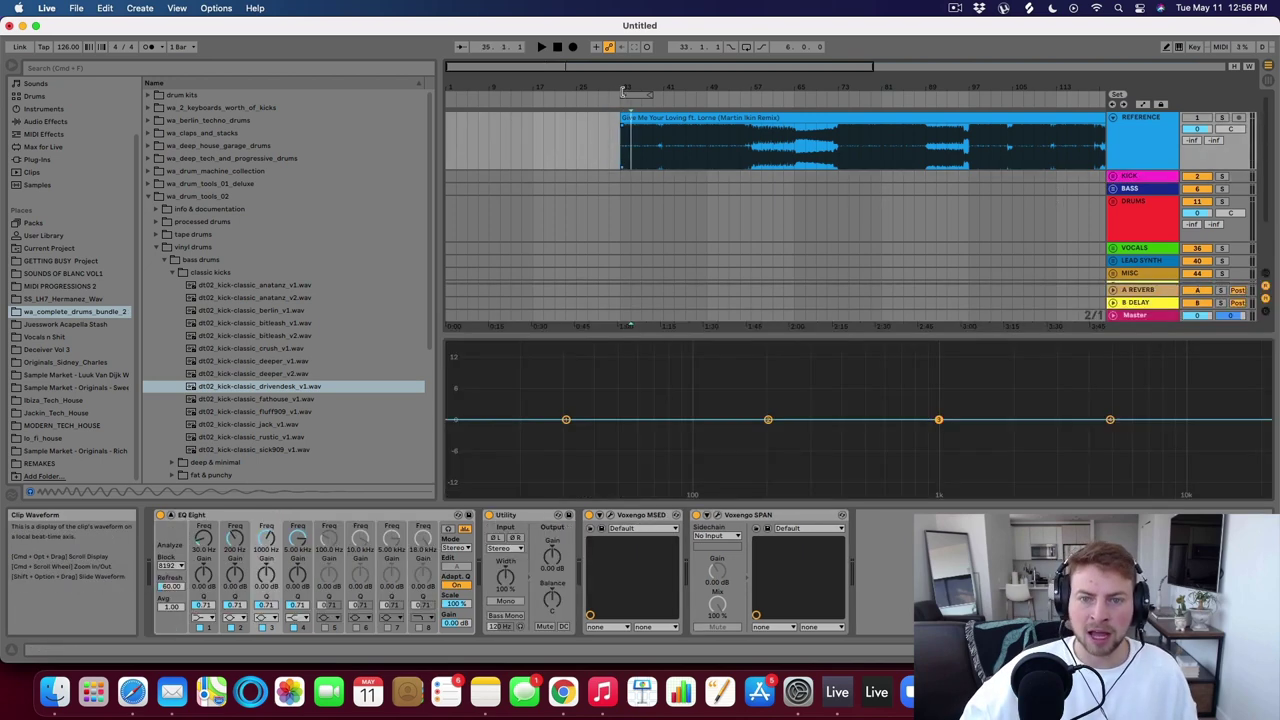
pyautogui.moveTo(632, 87); pyautogui.dragTo(670, 108)
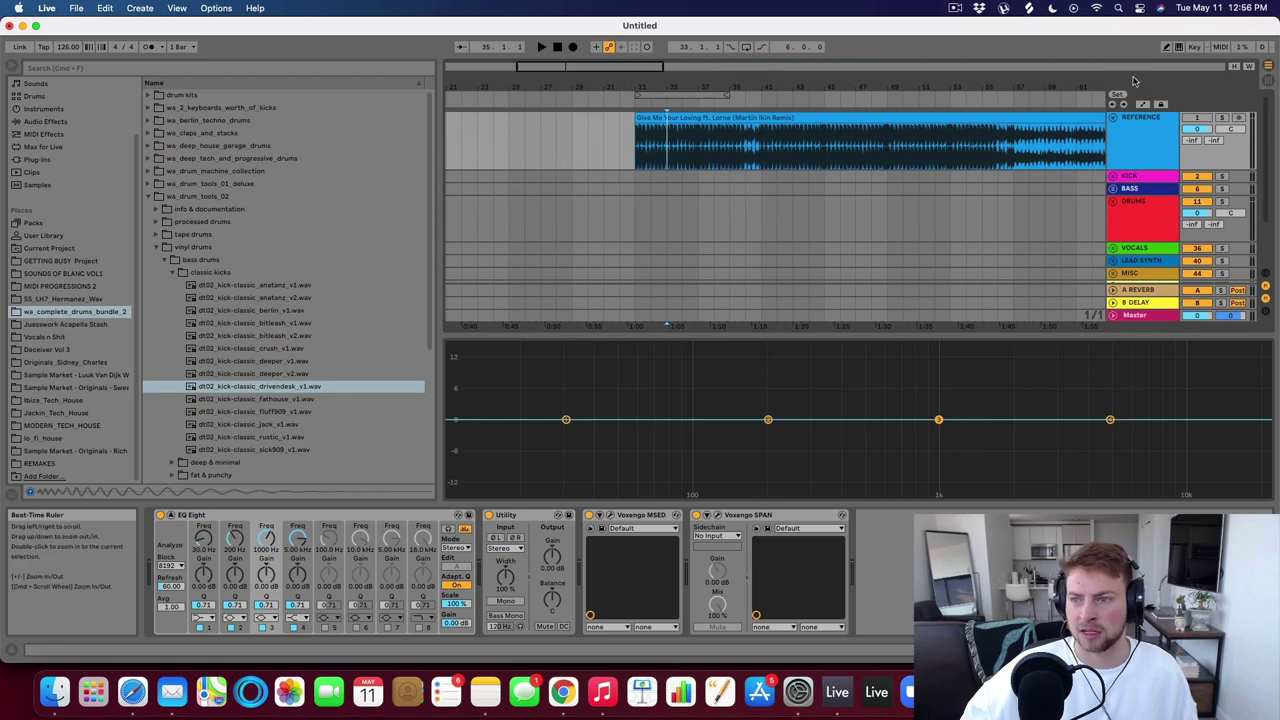
pyautogui.moveTo(663, 87); pyautogui.dragTo(570, 120)
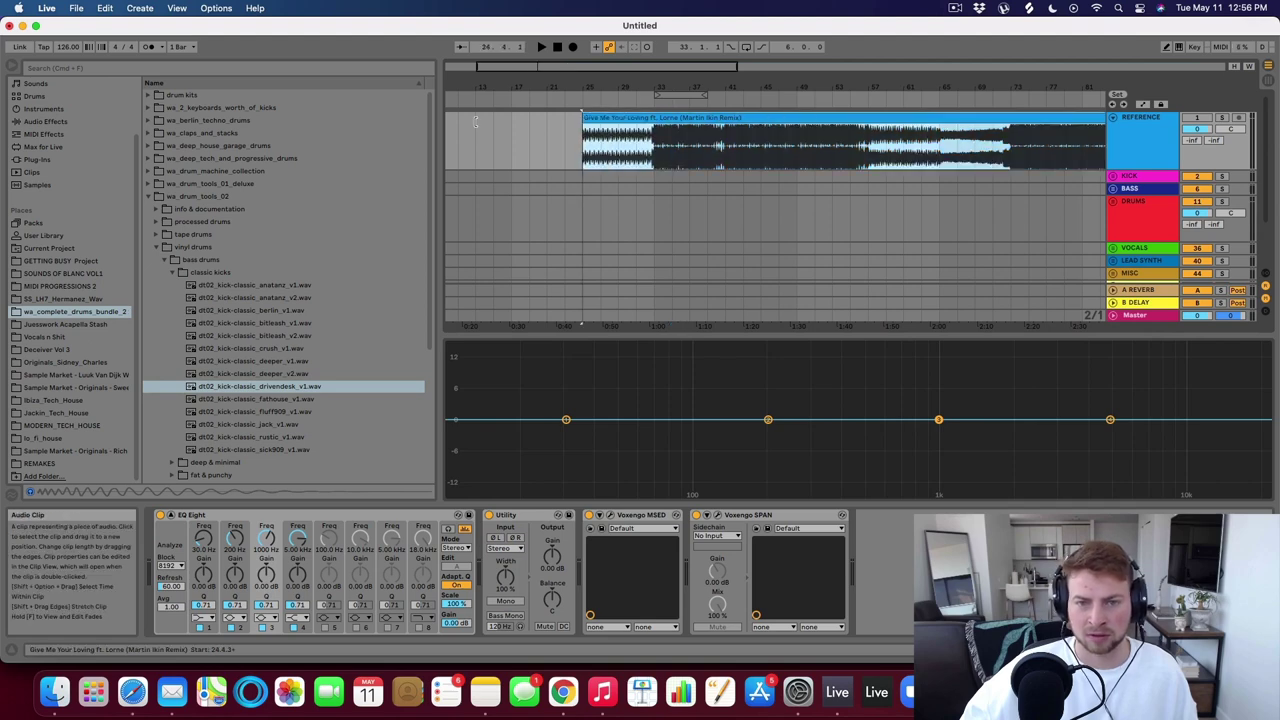
pyautogui.moveTo(645, 92); pyautogui.dragTo(644, 85)
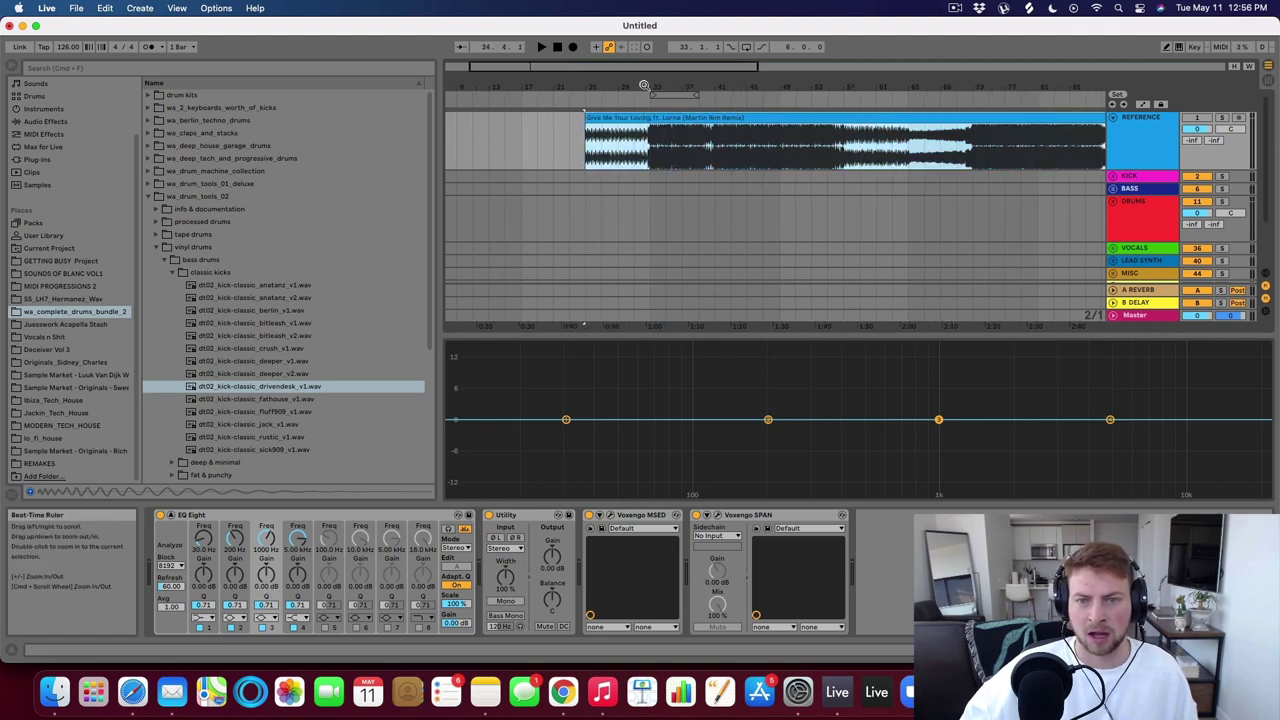
pyautogui.click(611, 143)
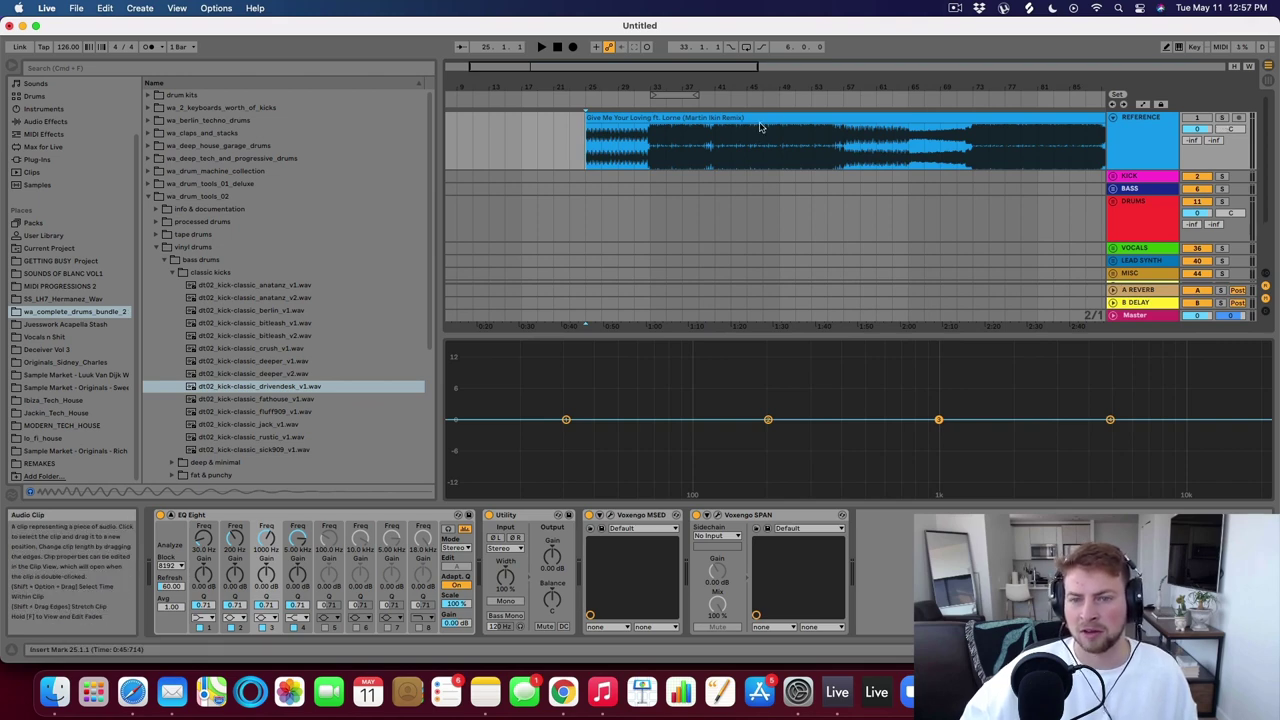
# Solo the REFERENCE track and briefly play it from bar 25.
pyautogui.moveTo(587, 152); pyautogui.dragTo(737, 143)
pyautogui.click(651, 146)
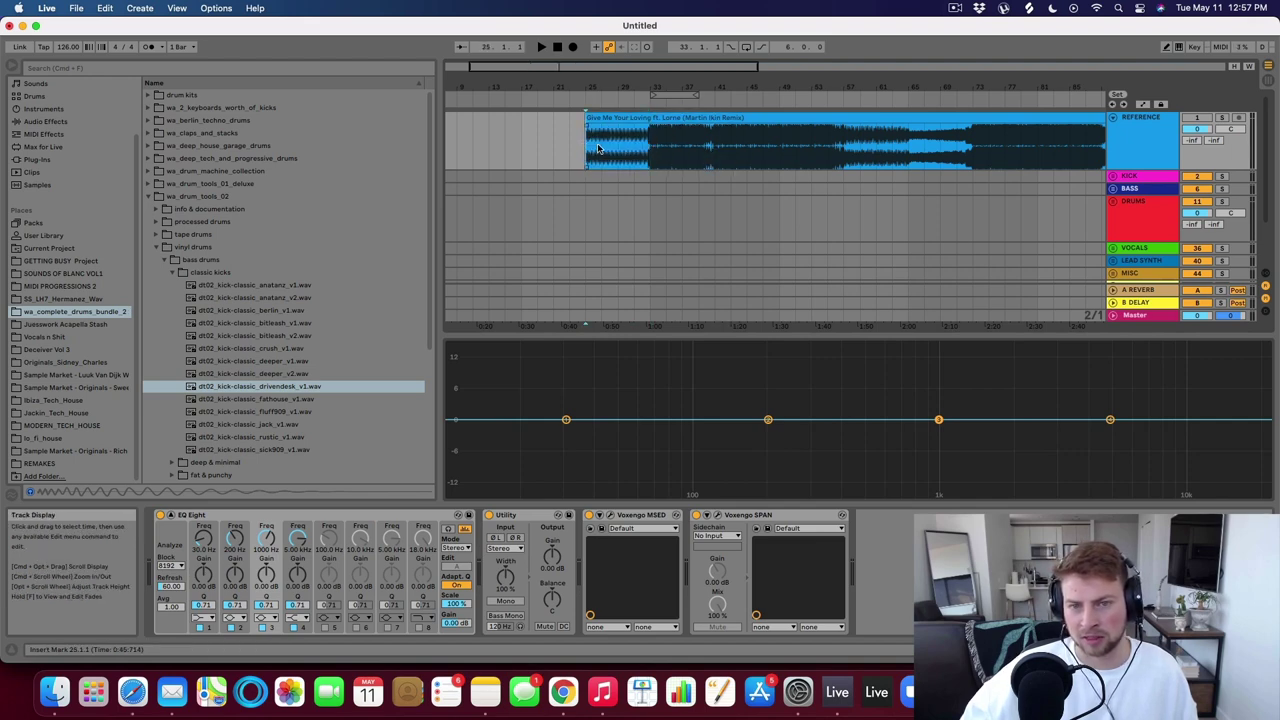
pyautogui.click(614, 149)
pyautogui.click(589, 150)
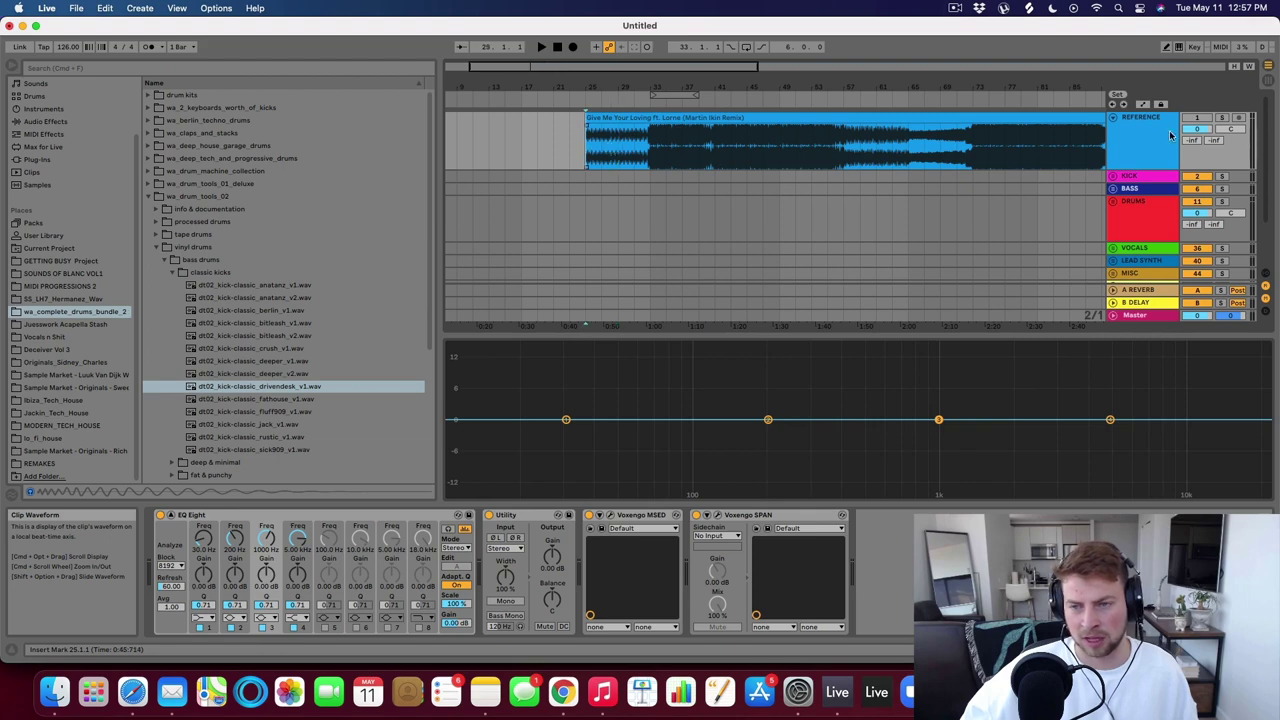
pyautogui.click(1221, 117)
pyautogui.click(615, 153)
pyautogui.click(587, 160)
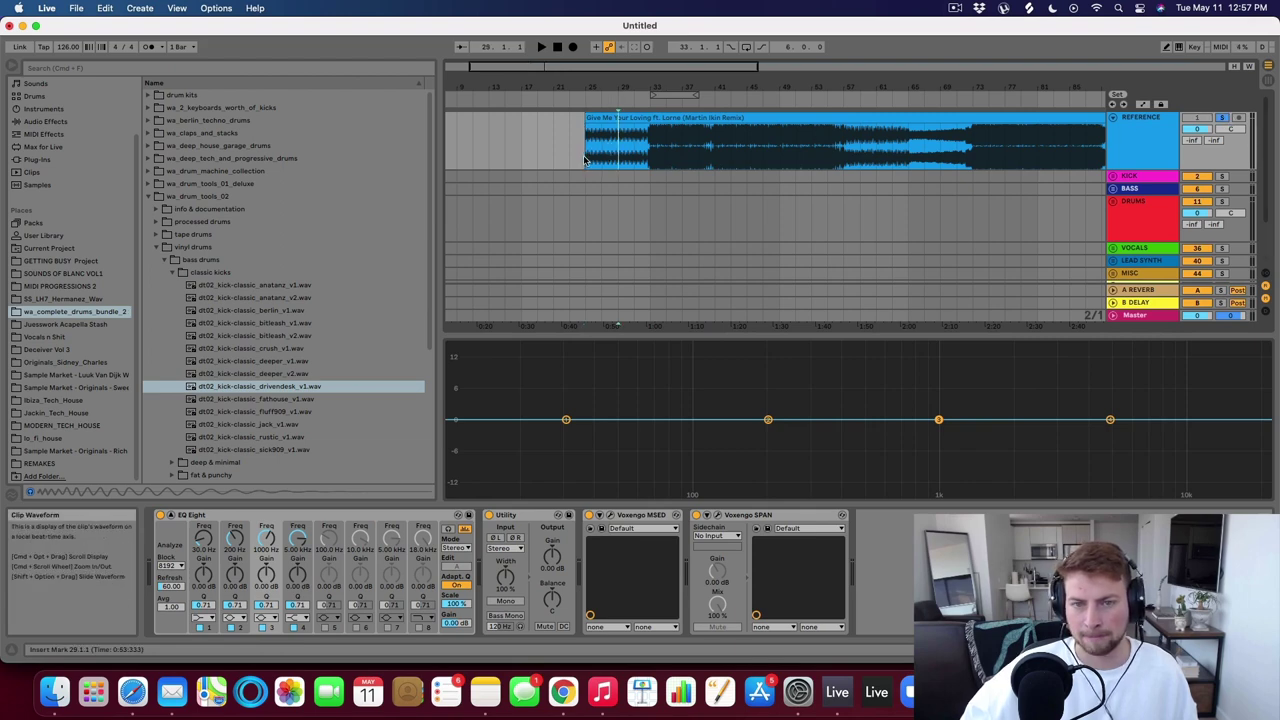
pyautogui.press('space')
pyautogui.press('space')
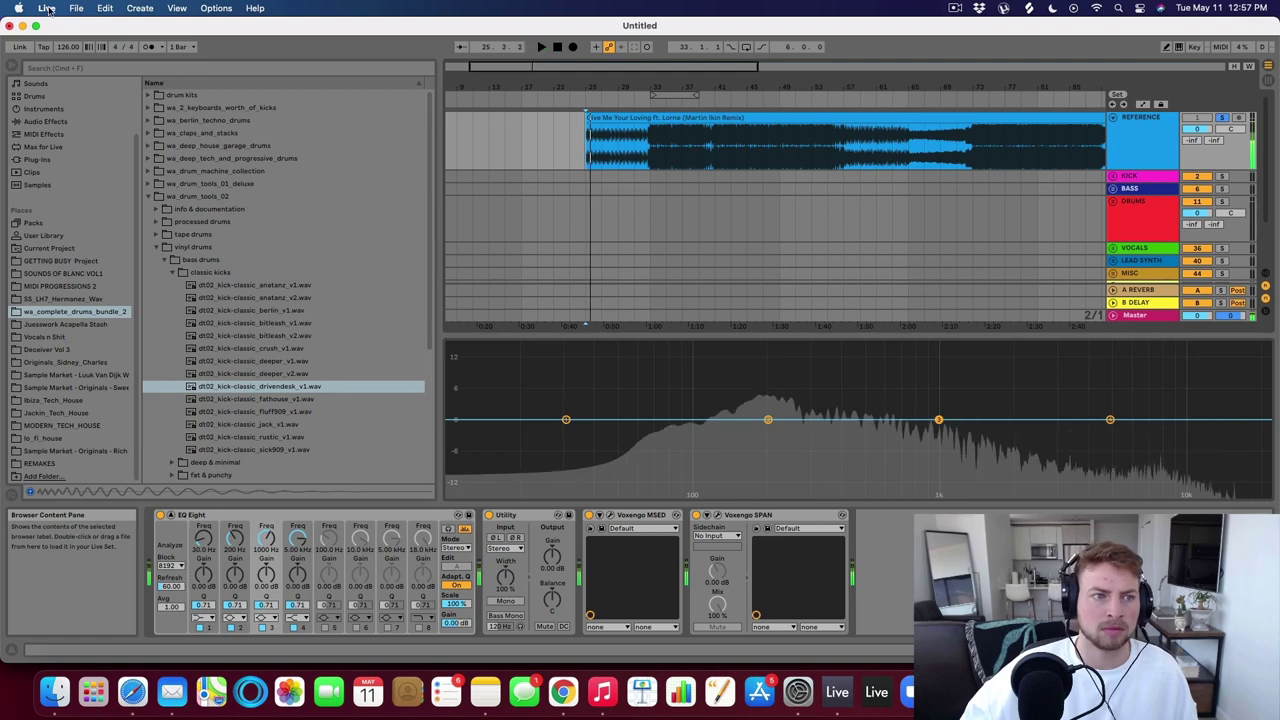
# Set the audio output device to Telestream Audio Capture in the audio preferences and close them.
pyautogui.click(46, 8)
pyautogui.click(60, 46)
pyautogui.click(940, 215)
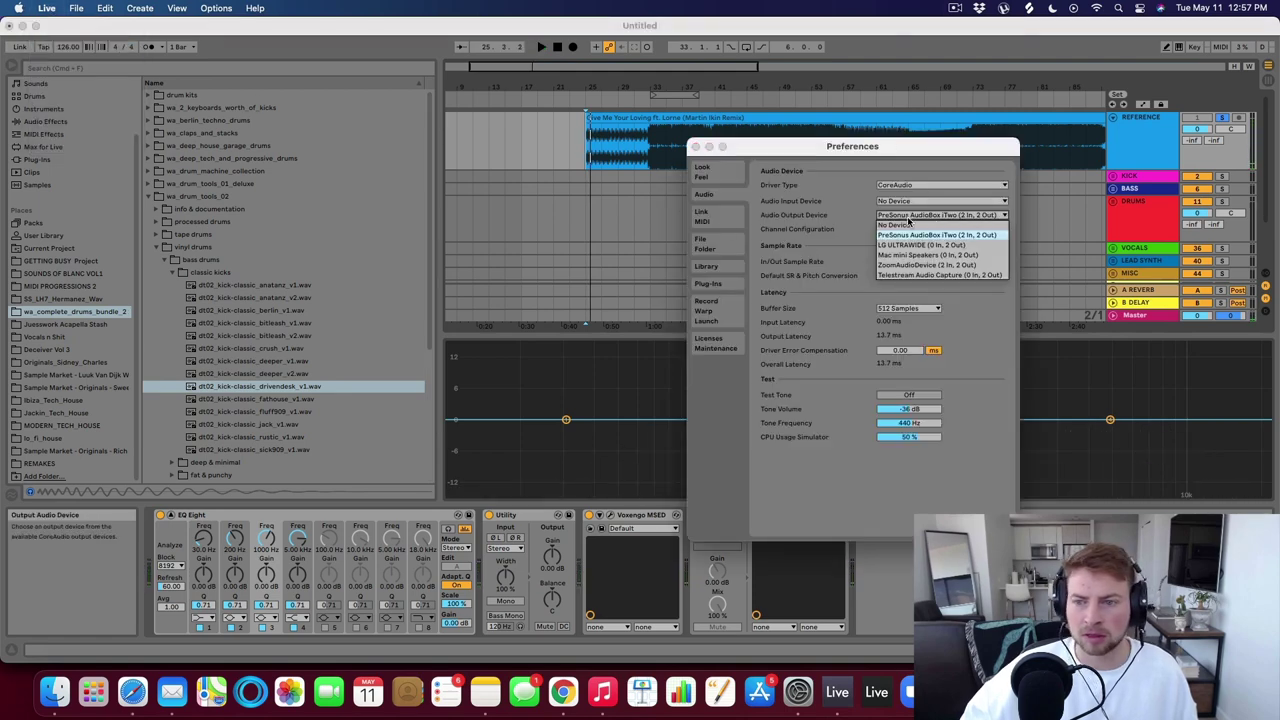
pyautogui.click(930, 280)
pyautogui.click(696, 147)
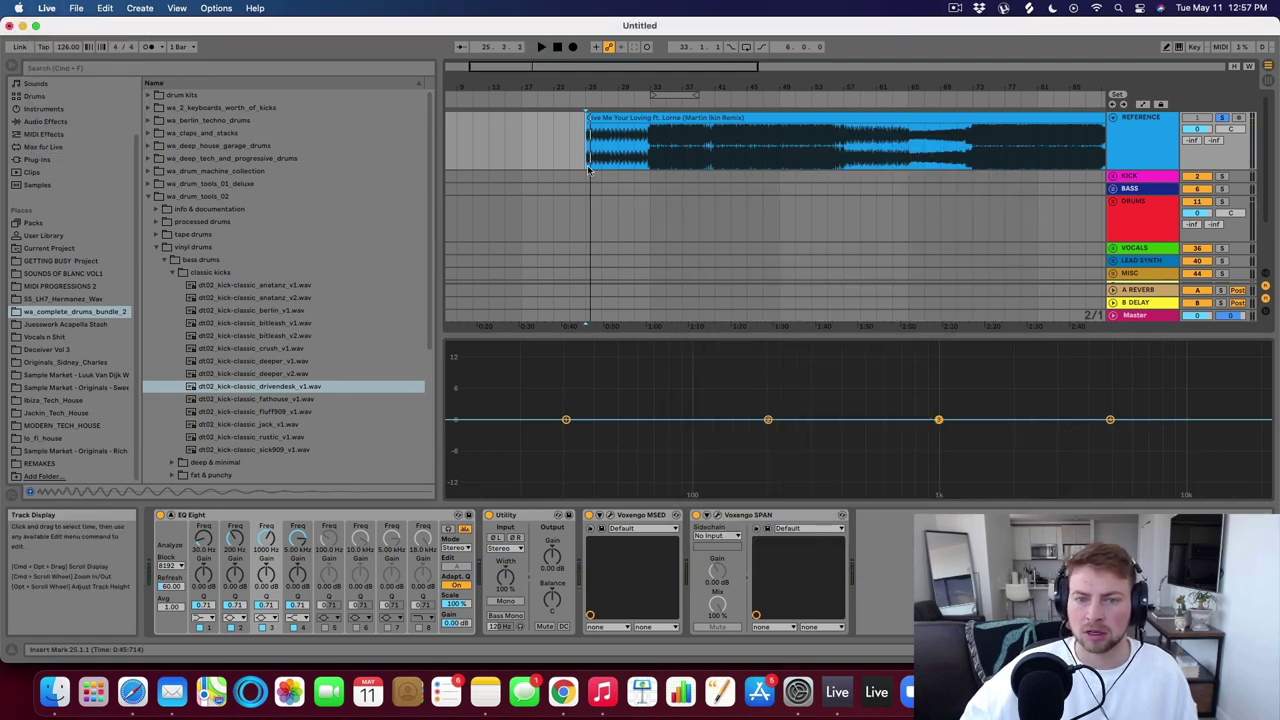
# Play the reference track from bar 25 through the drop at bar 33 and stop it around bar 37.
pyautogui.press('space')
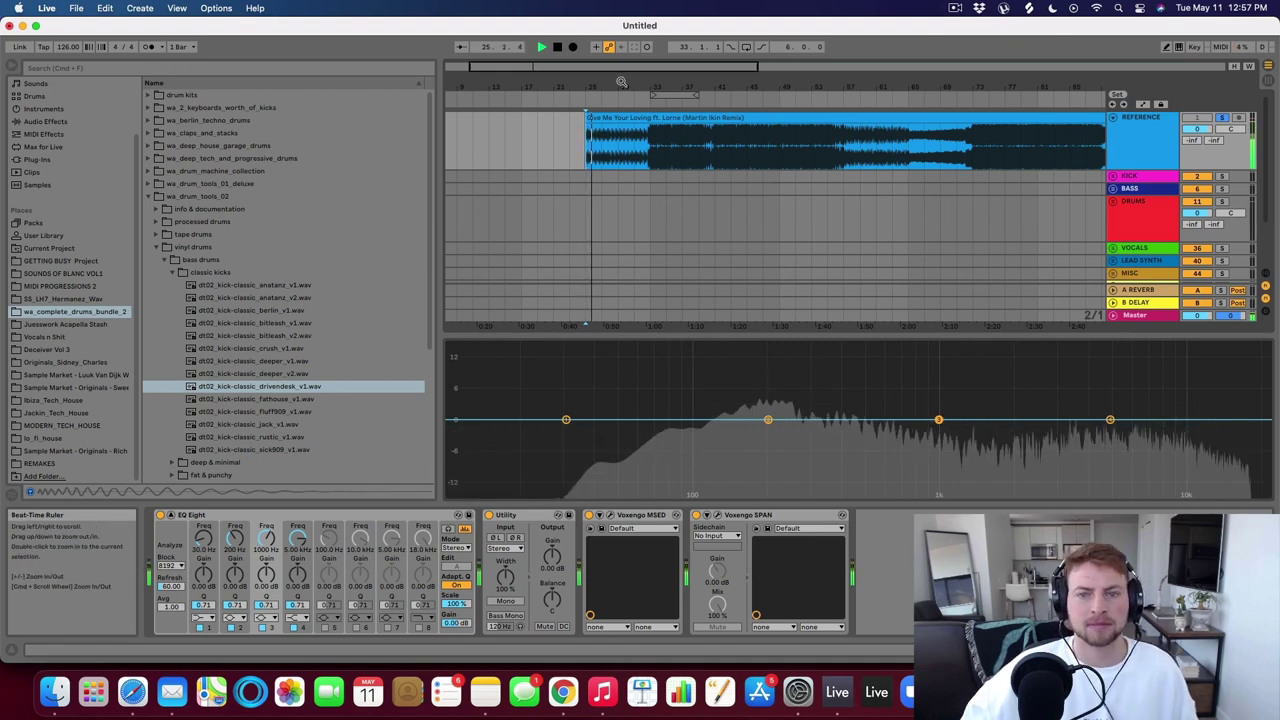
pyautogui.moveTo(622, 84); pyautogui.dragTo(660, 85)
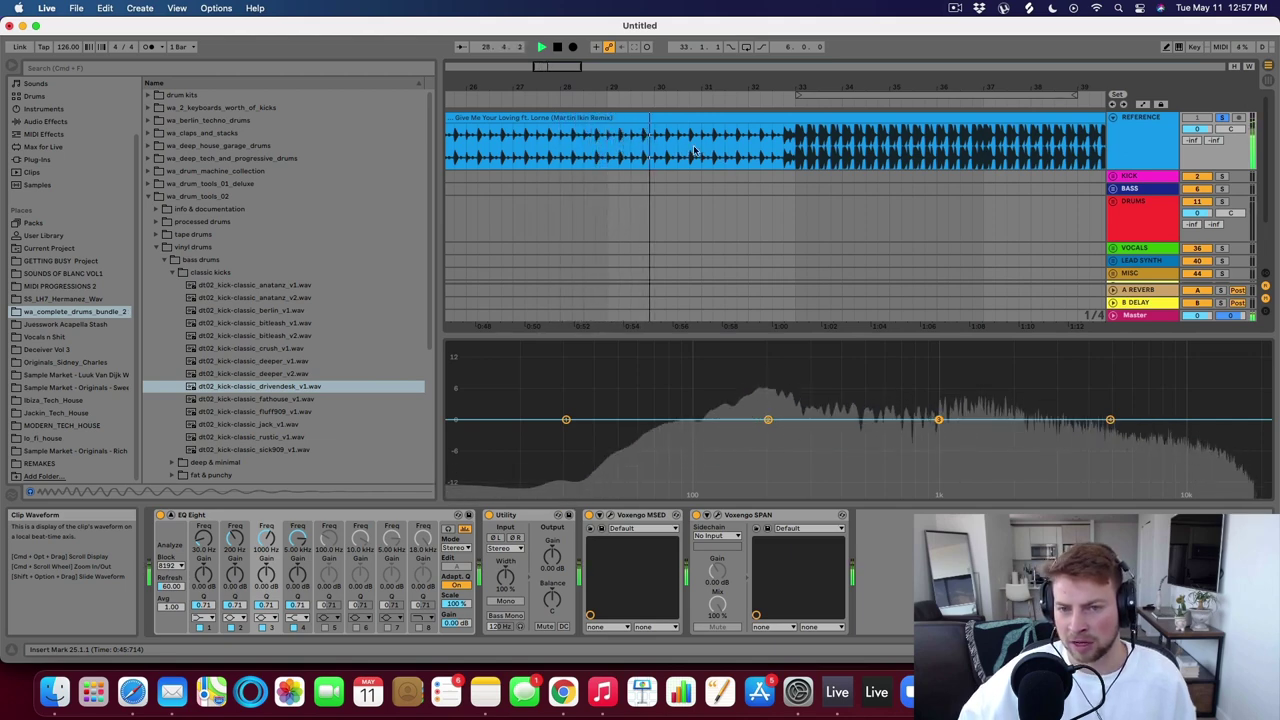
pyautogui.moveTo(800, 88); pyautogui.dragTo(695, 88)
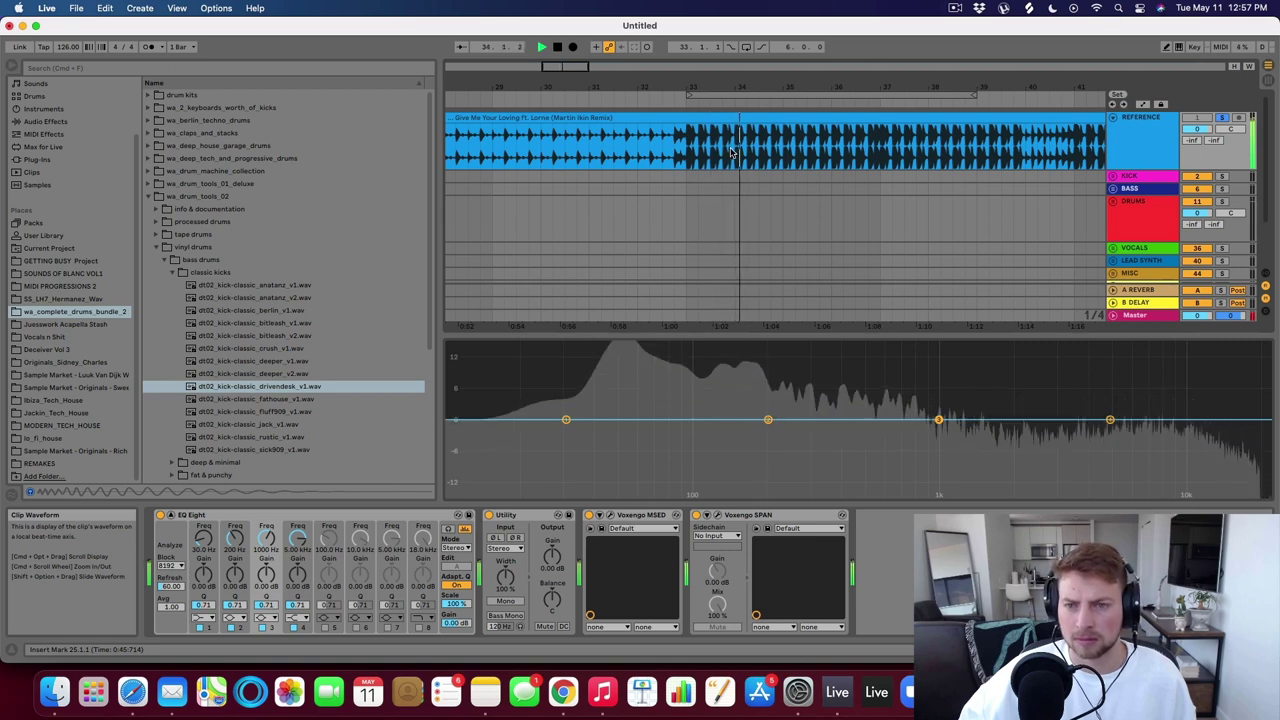
pyautogui.moveTo(812, 87); pyautogui.dragTo(702, 86)
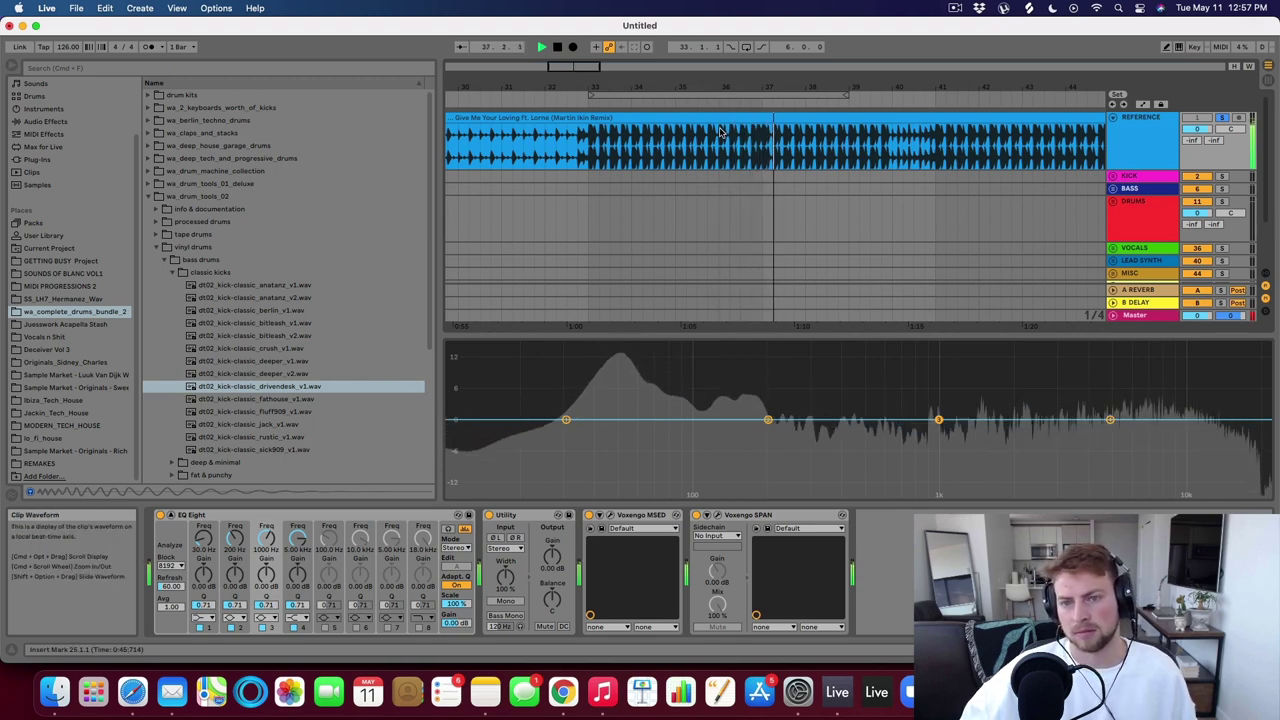
pyautogui.press('space')
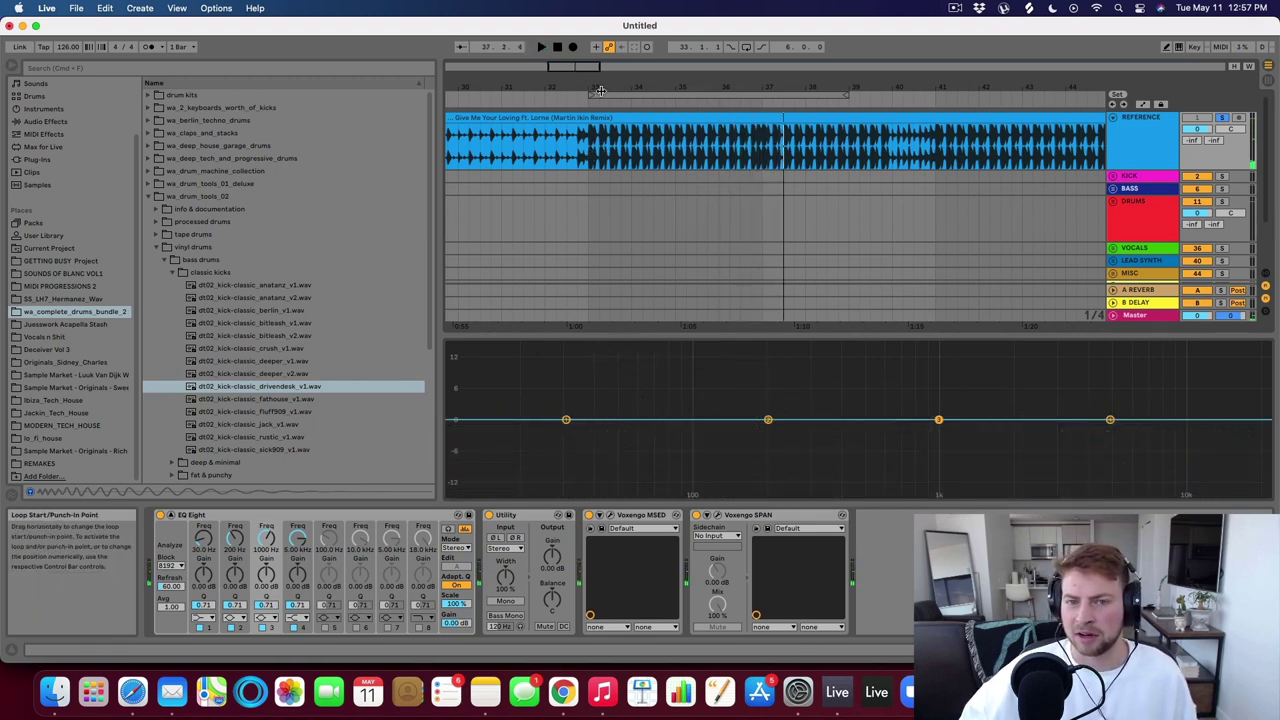
# Examine the reference waveform from the drop onward, placing the insert marker at 33.1.1.
pyautogui.moveTo(609, 89); pyautogui.dragTo(608, 80)
pyautogui.moveTo(594, 155)
pyautogui.mouseDown()
pyautogui.moveTo(830, 156)
pyautogui.moveTo(626, 158)
pyautogui.mouseUp()
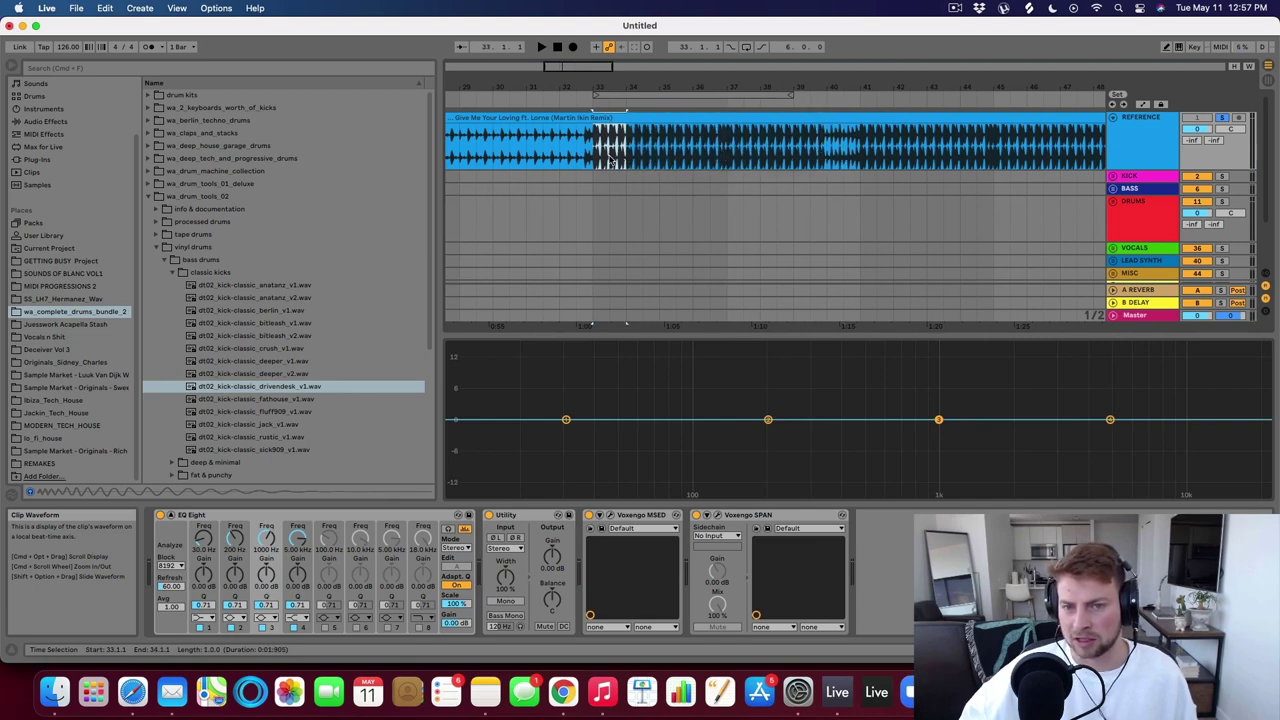
pyautogui.moveTo(596, 88)
pyautogui.mouseDown()
pyautogui.moveTo(596, 122)
pyautogui.moveTo(648, 147)
pyautogui.mouseUp()
pyautogui.click(609, 146)
pyautogui.moveTo(823, 87); pyautogui.dragTo(753, 75)
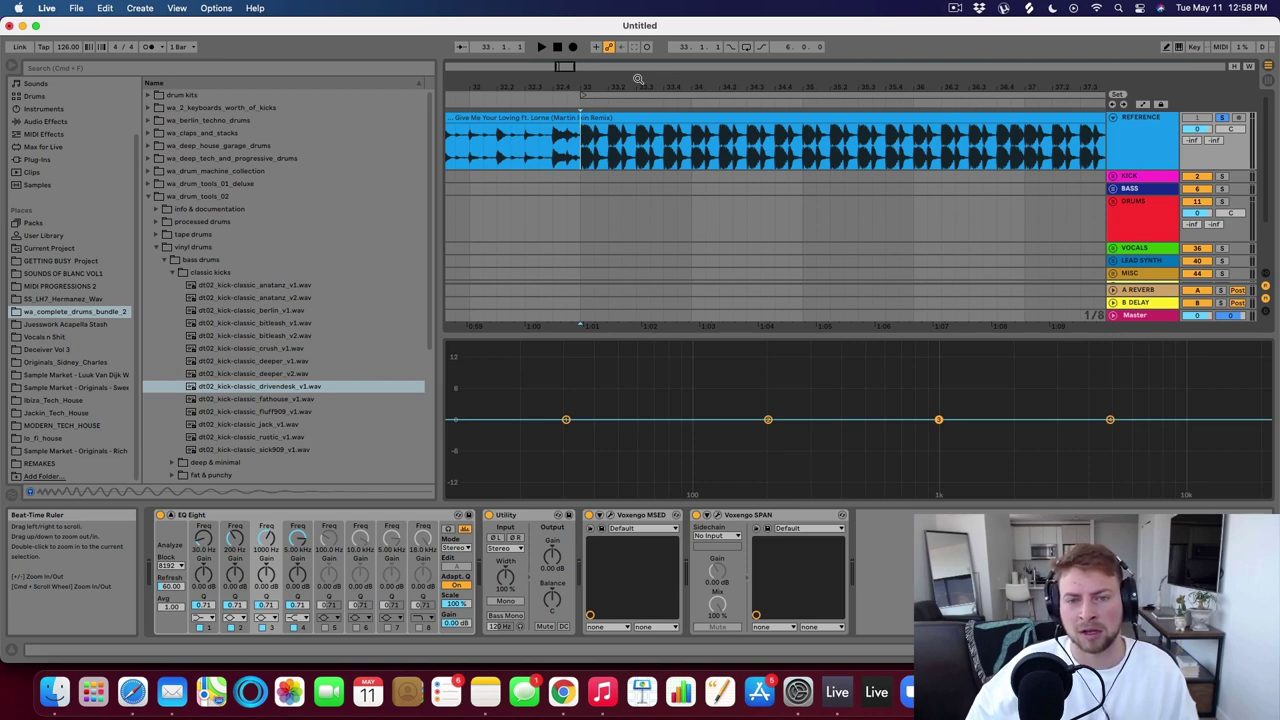
pyautogui.moveTo(757, 81); pyautogui.dragTo(741, 89)
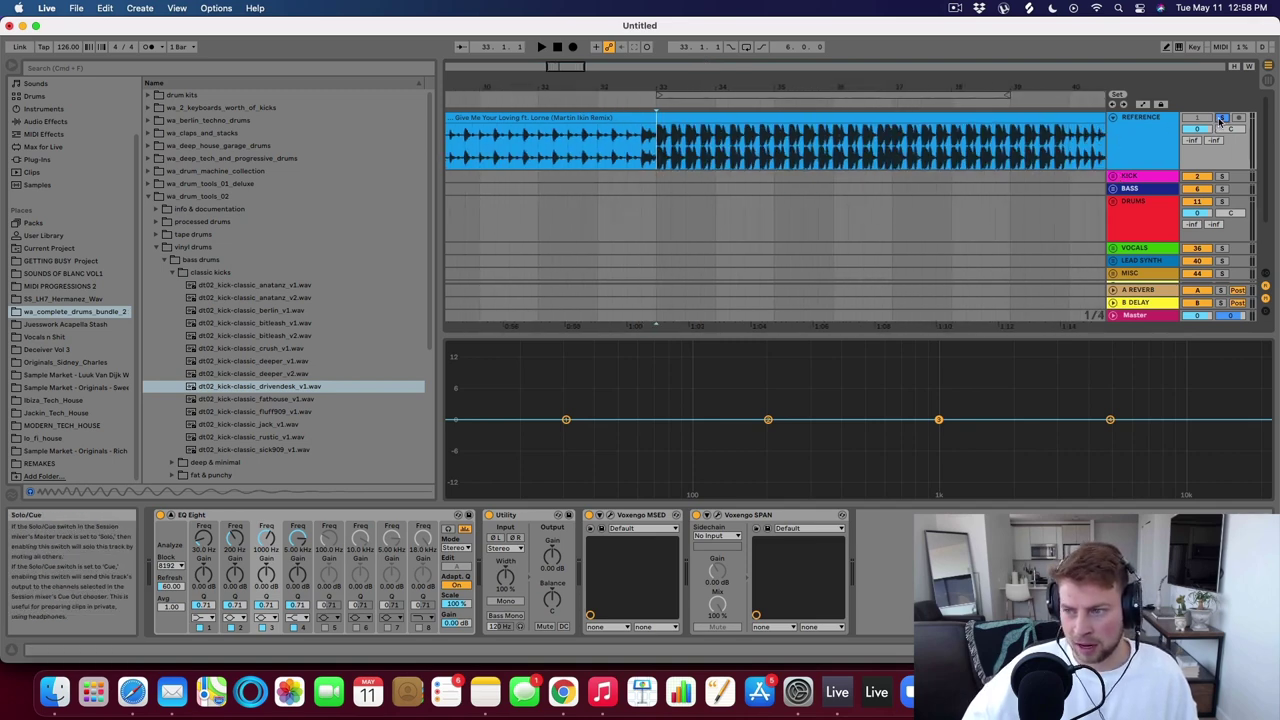
# Unfold the KICK group and close the expanded EQ Eight display below the arrangement.
pyautogui.click(1112, 178)
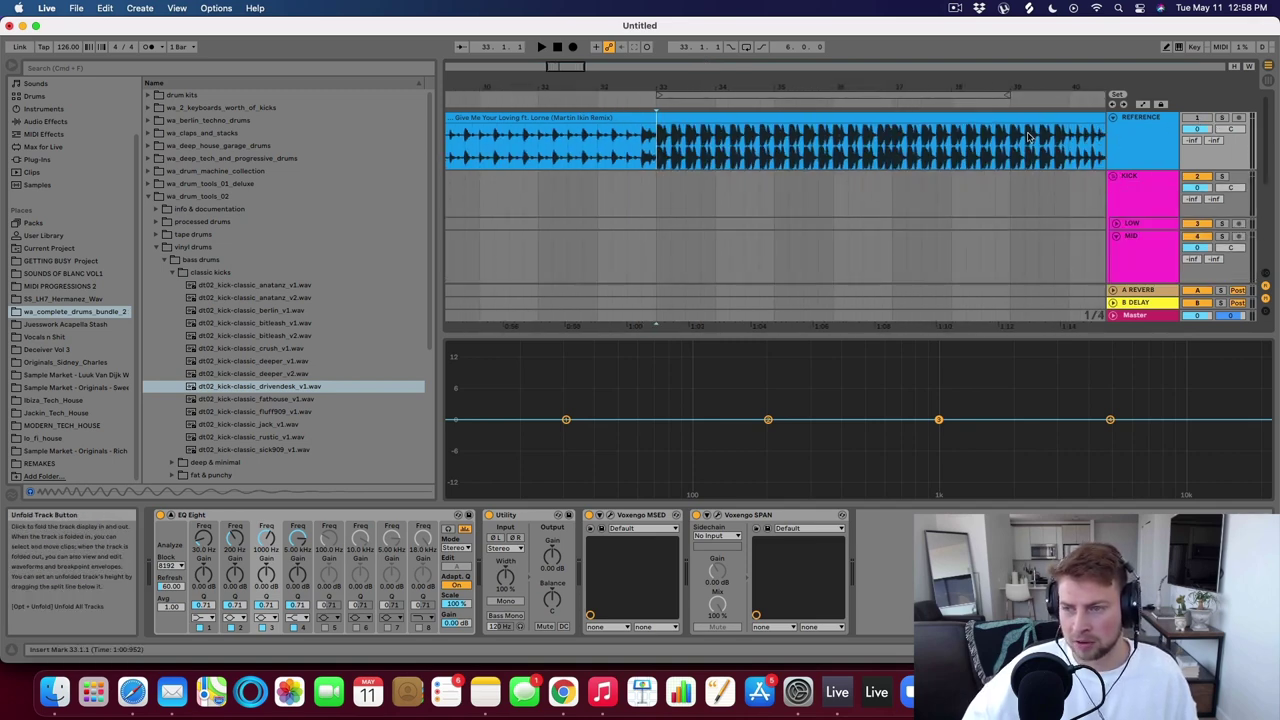
pyautogui.scroll(-3, 1040, 206)
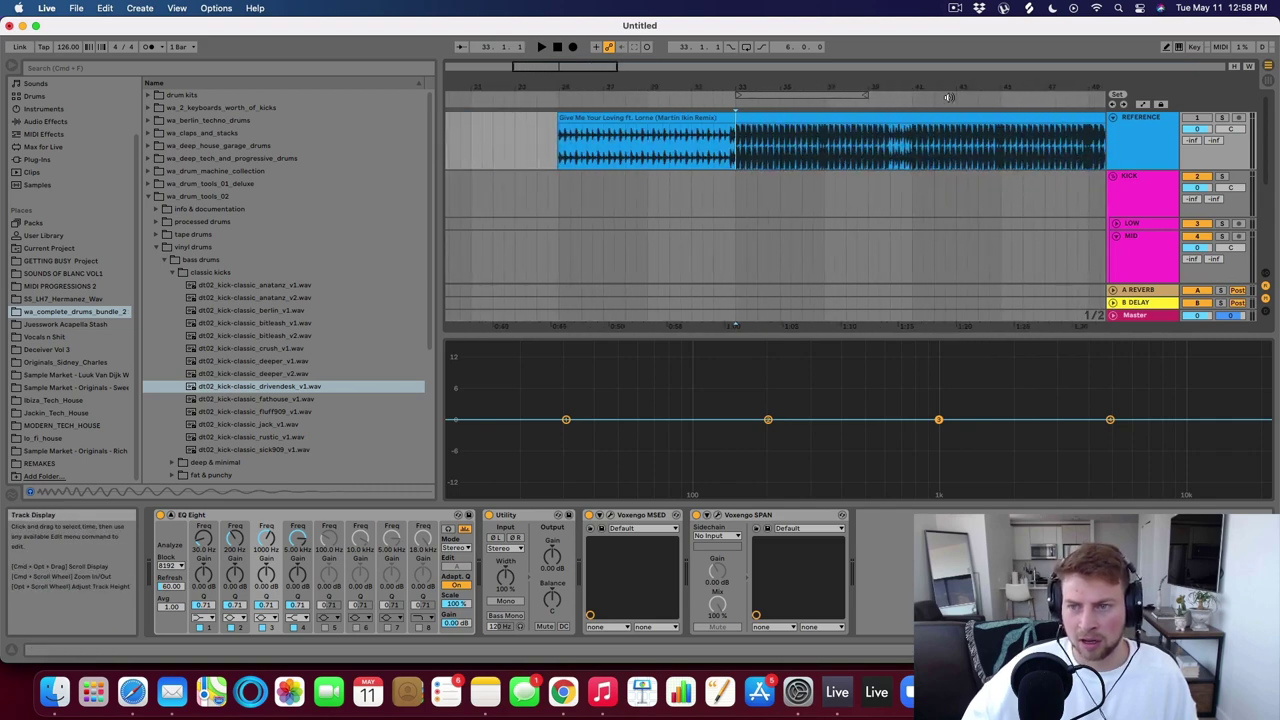
pyautogui.moveTo(953, 88); pyautogui.dragTo(830, 74)
pyautogui.doubleClick(894, 370)
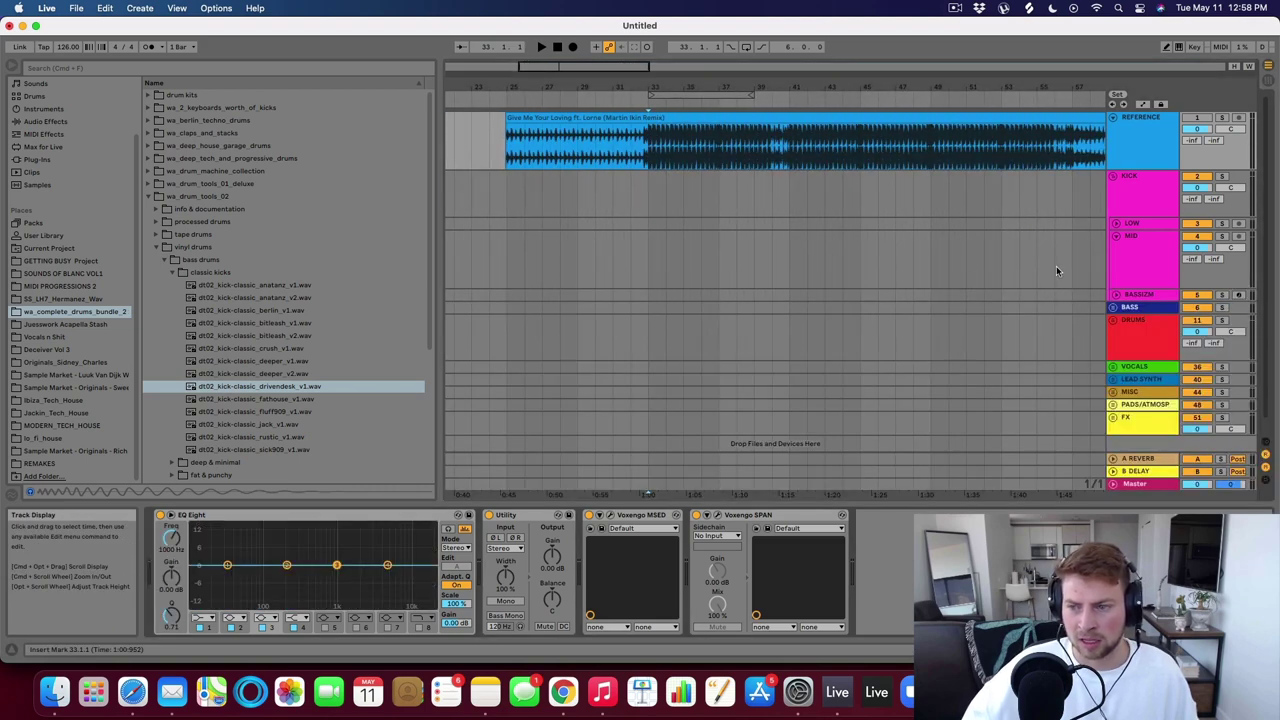
# Collapse the MID track and examine the device chains of the LOW, MID and BASSIZM tracks in the KICK group.
pyautogui.click(1116, 236)
pyautogui.click(1162, 237)
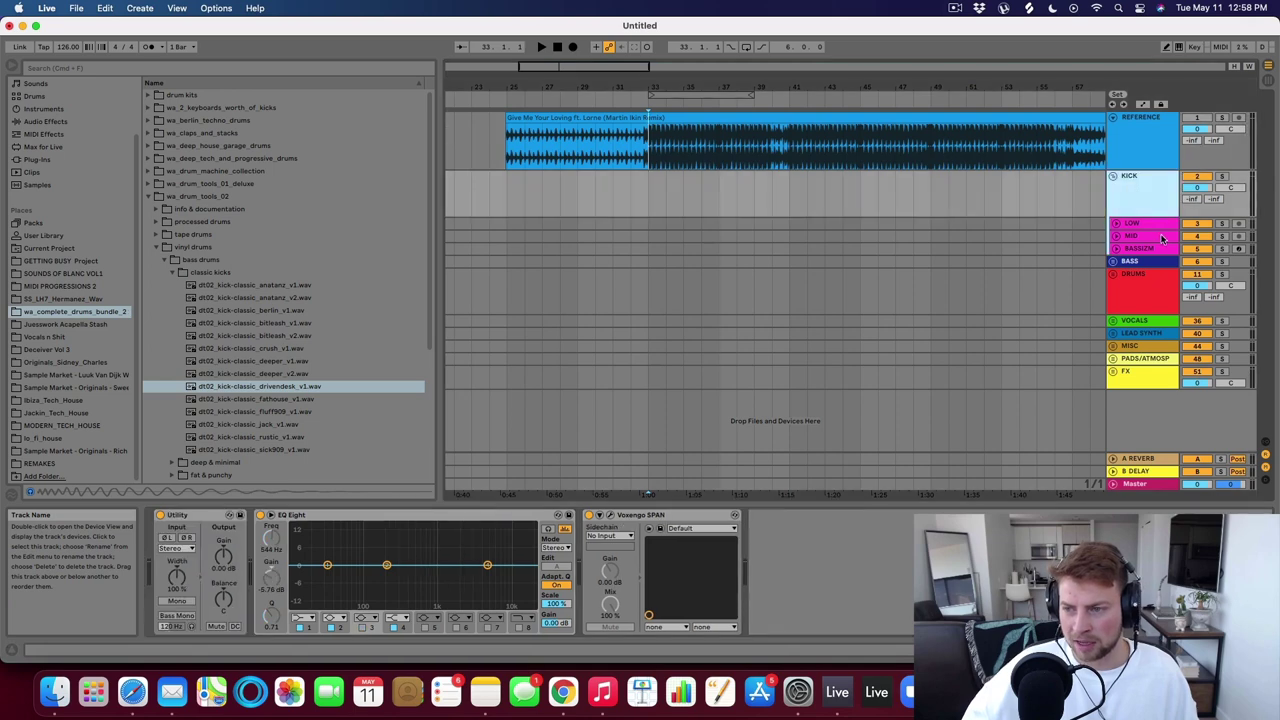
pyautogui.click(1133, 226)
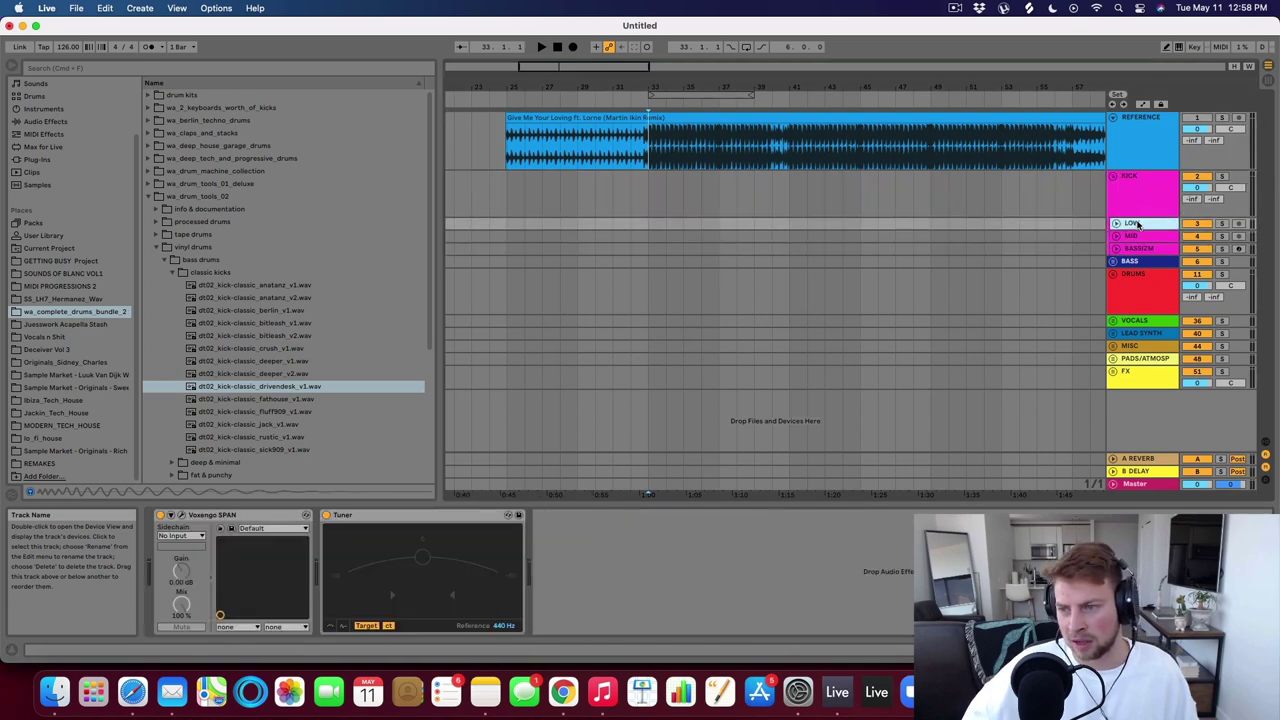
pyautogui.click(1140, 237)
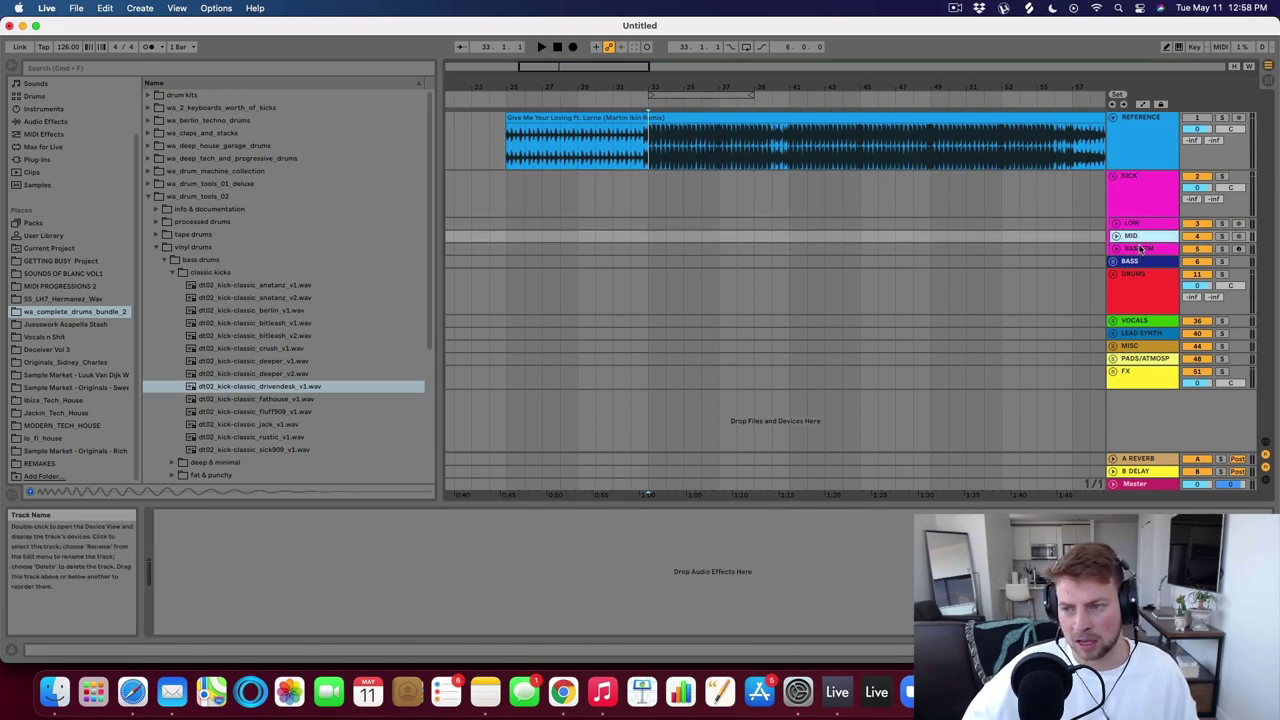
pyautogui.click(1140, 249)
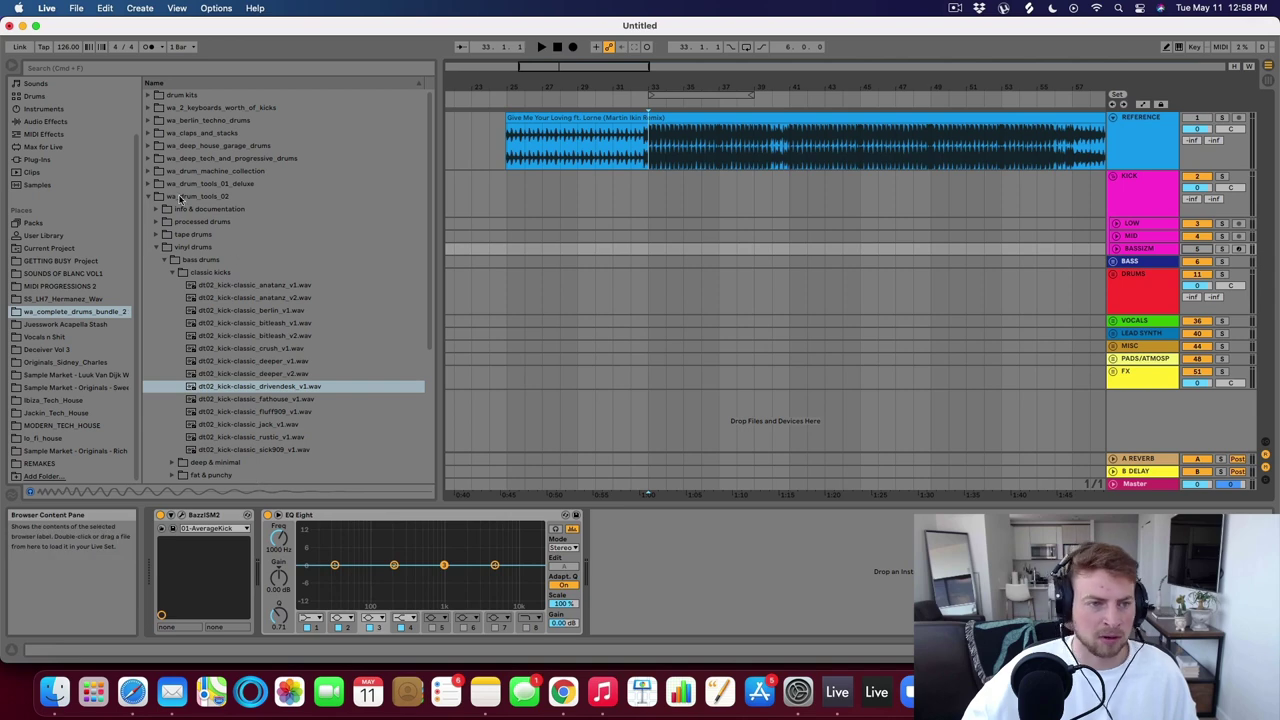
# Browse wa_drum_tools_02 to the bass drums categories inside the processed drums folder.
pyautogui.click(147, 197)
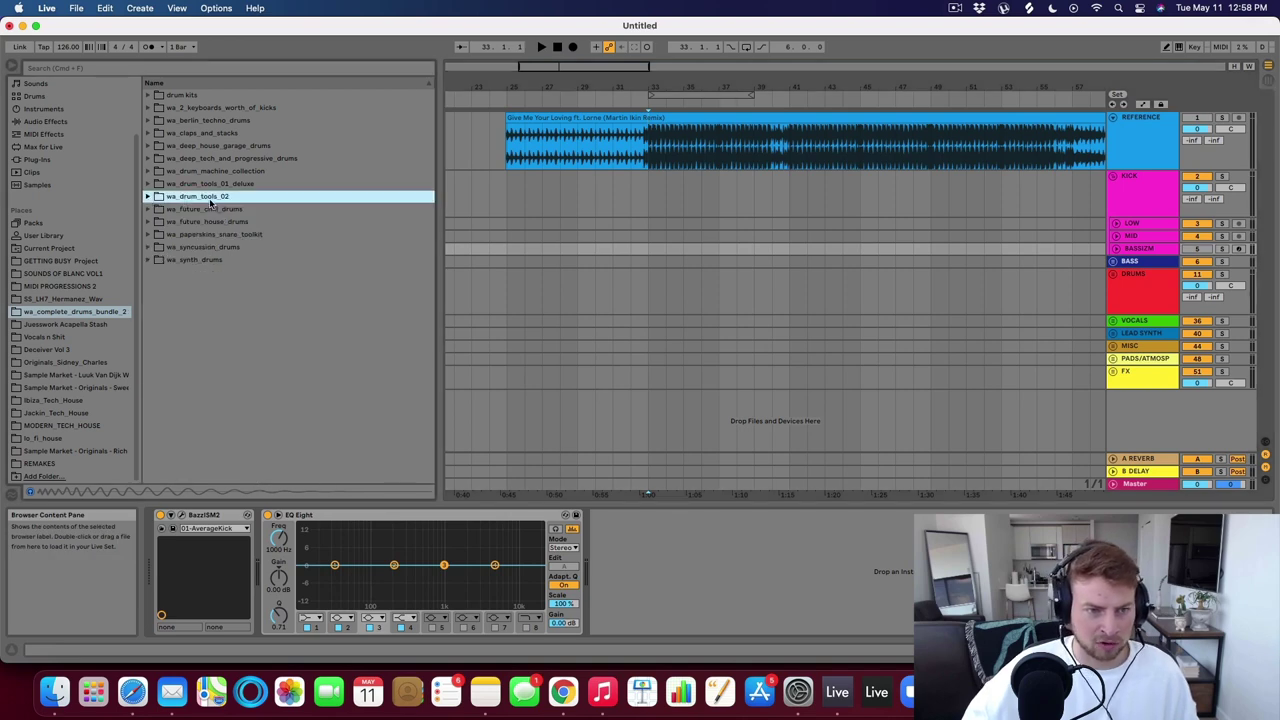
pyautogui.click(148, 197)
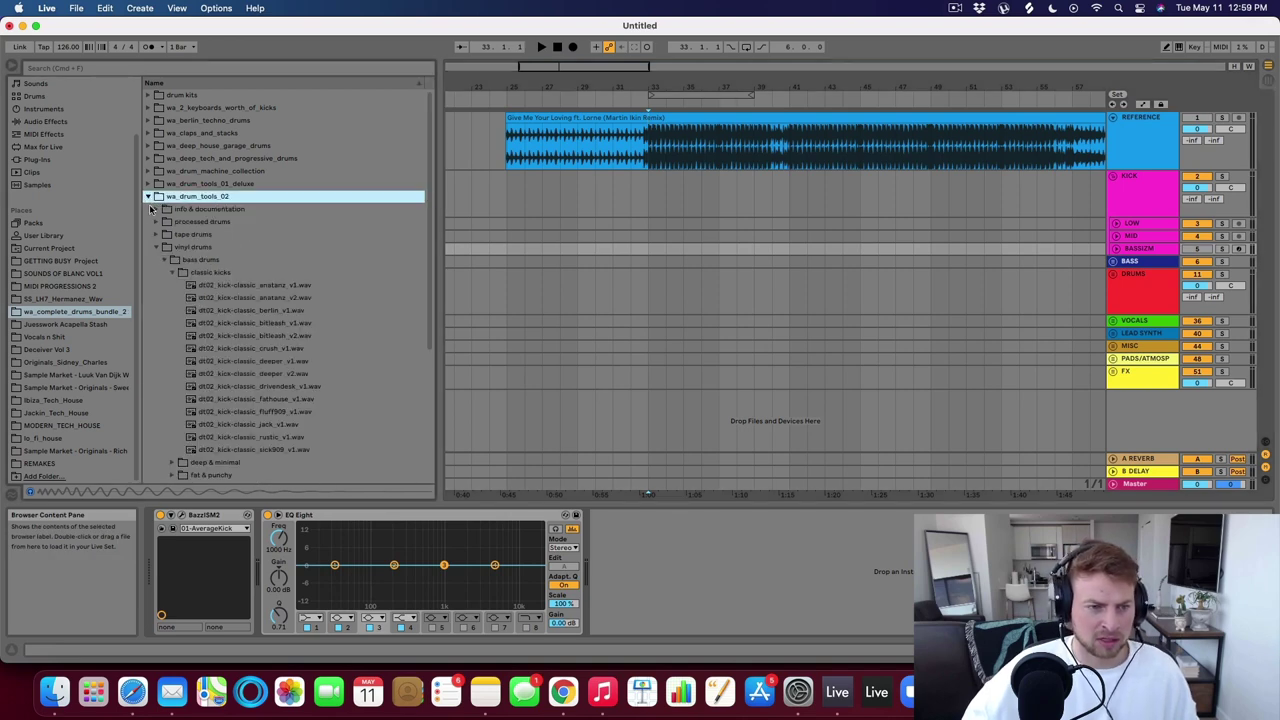
pyautogui.click(155, 250)
pyautogui.click(177, 223)
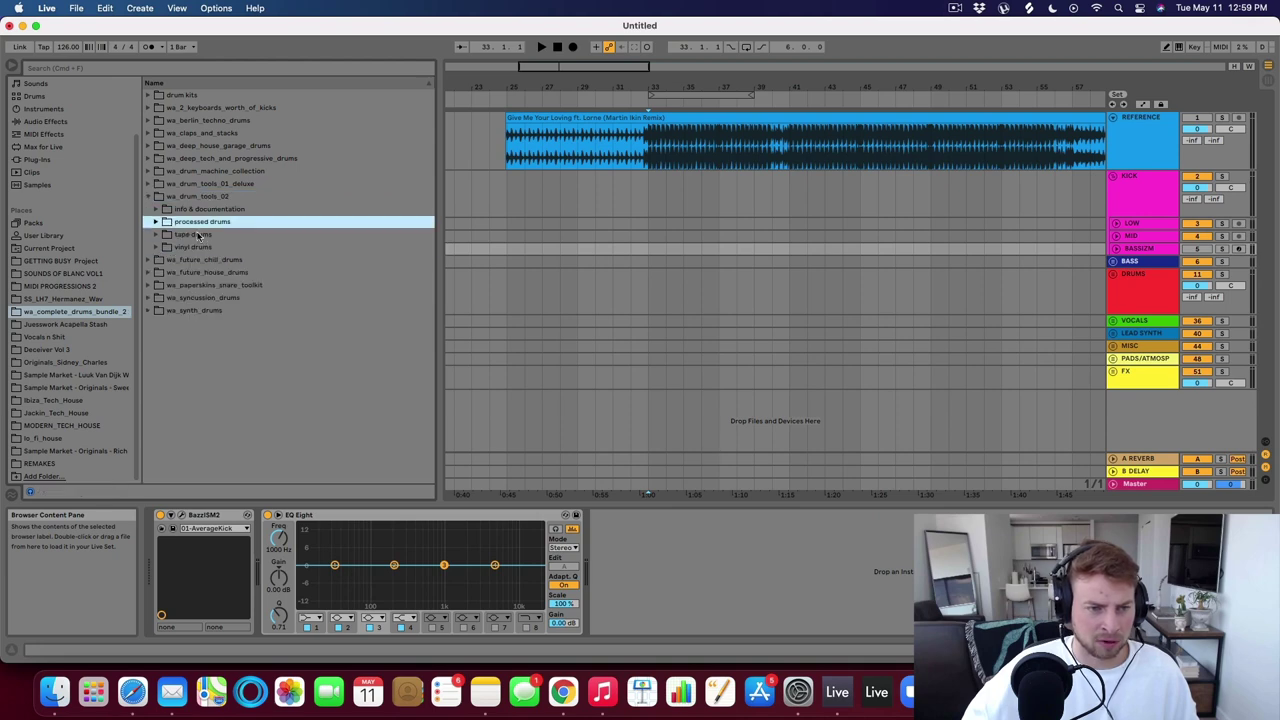
pyautogui.click(198, 235)
pyautogui.click(207, 248)
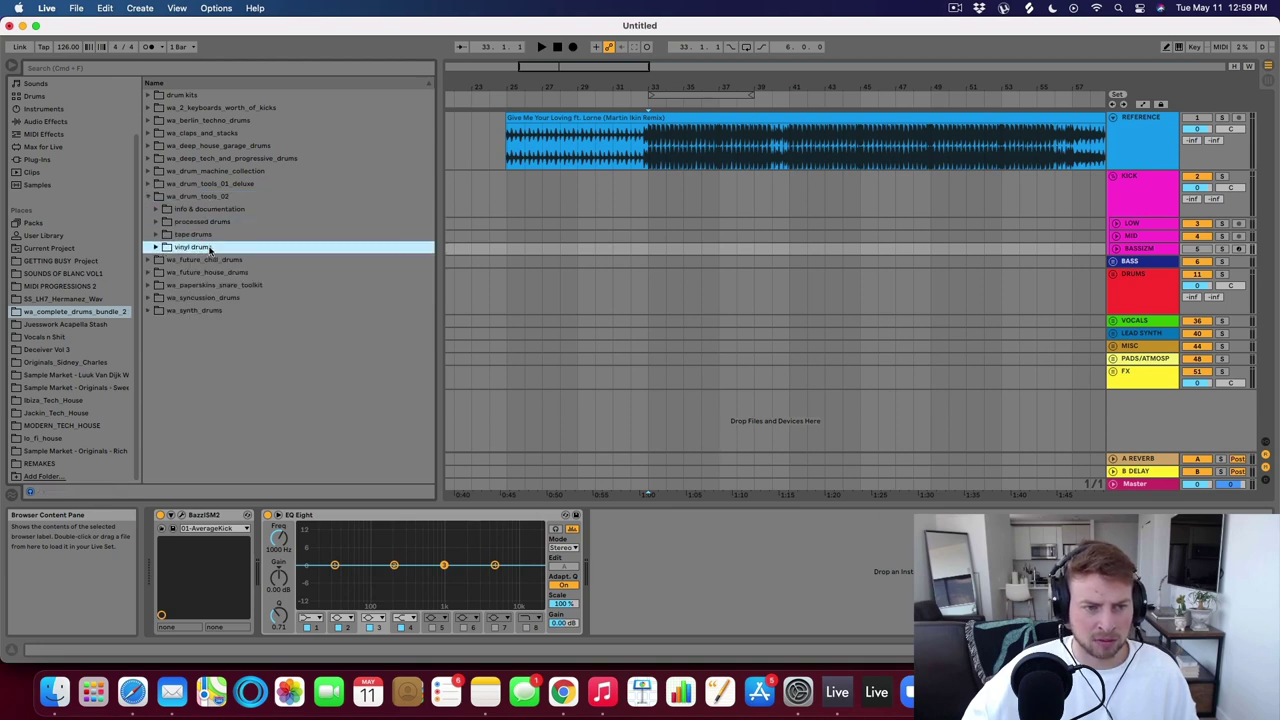
pyautogui.click(156, 222)
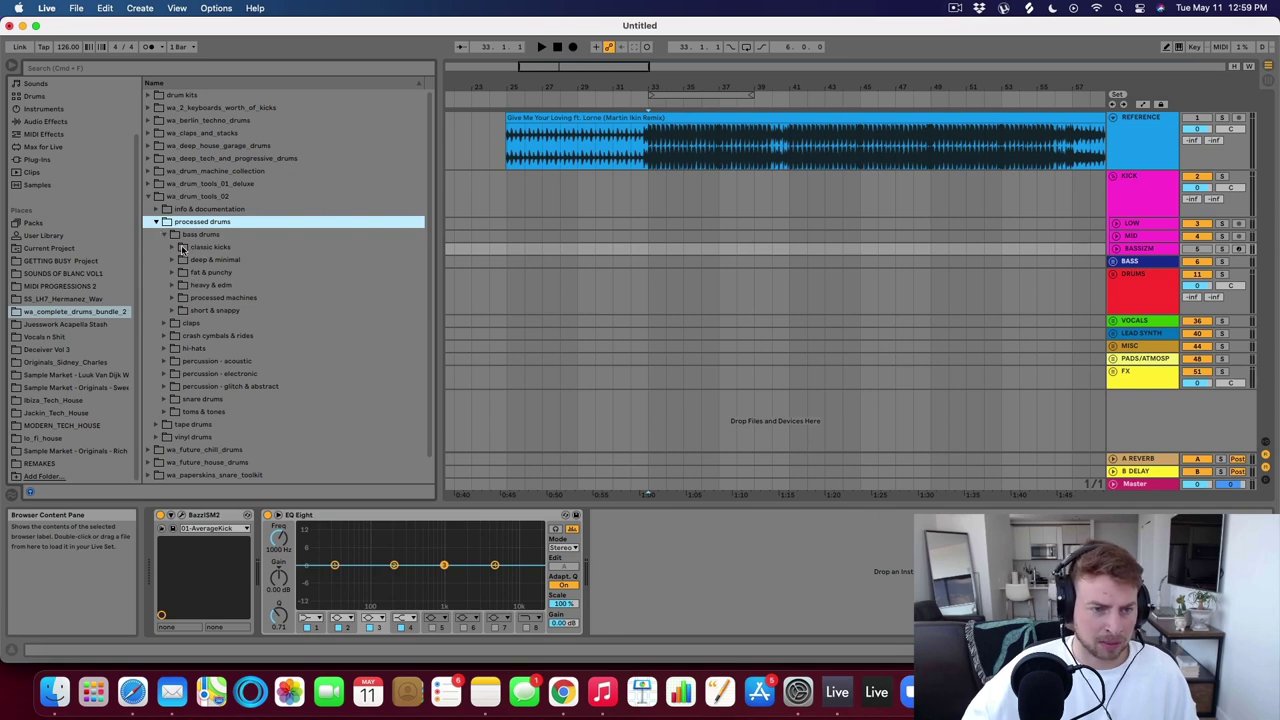
pyautogui.click(181, 247)
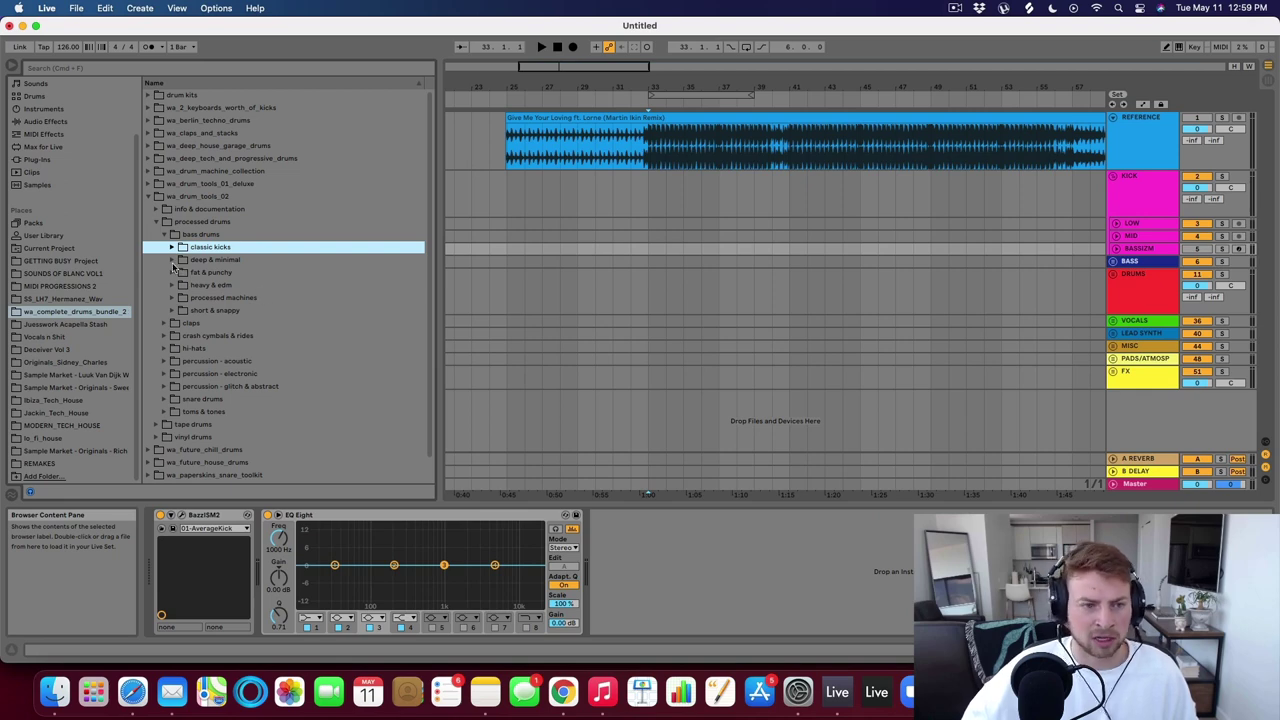
# Open the deep & minimal kick folder and audition its samples down to dt02_kick-deep_floored.wav.
pyautogui.click(172, 260)
pyautogui.click(228, 287)
pyautogui.press('Down')
pyautogui.press('Down')
pyautogui.press('Down')
pyautogui.press('Down')
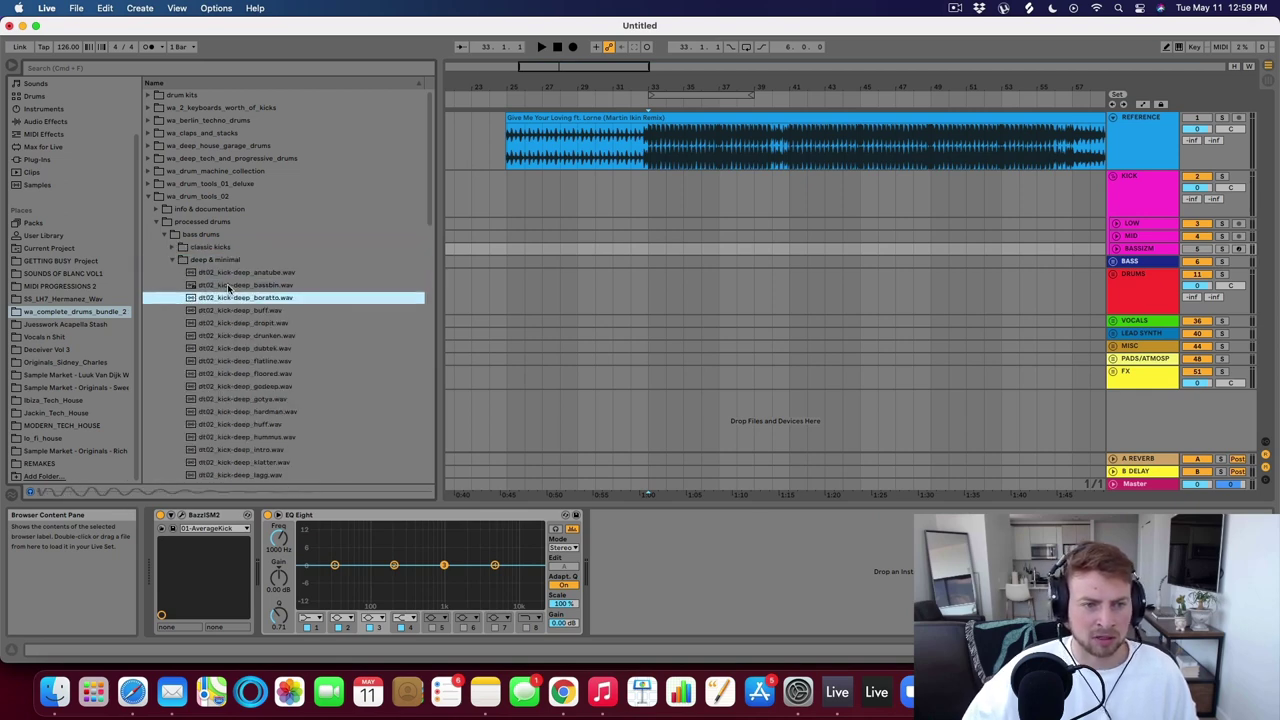
pyautogui.press('Down')
pyautogui.press('Down')
pyautogui.press('Down')
pyautogui.press('Down')
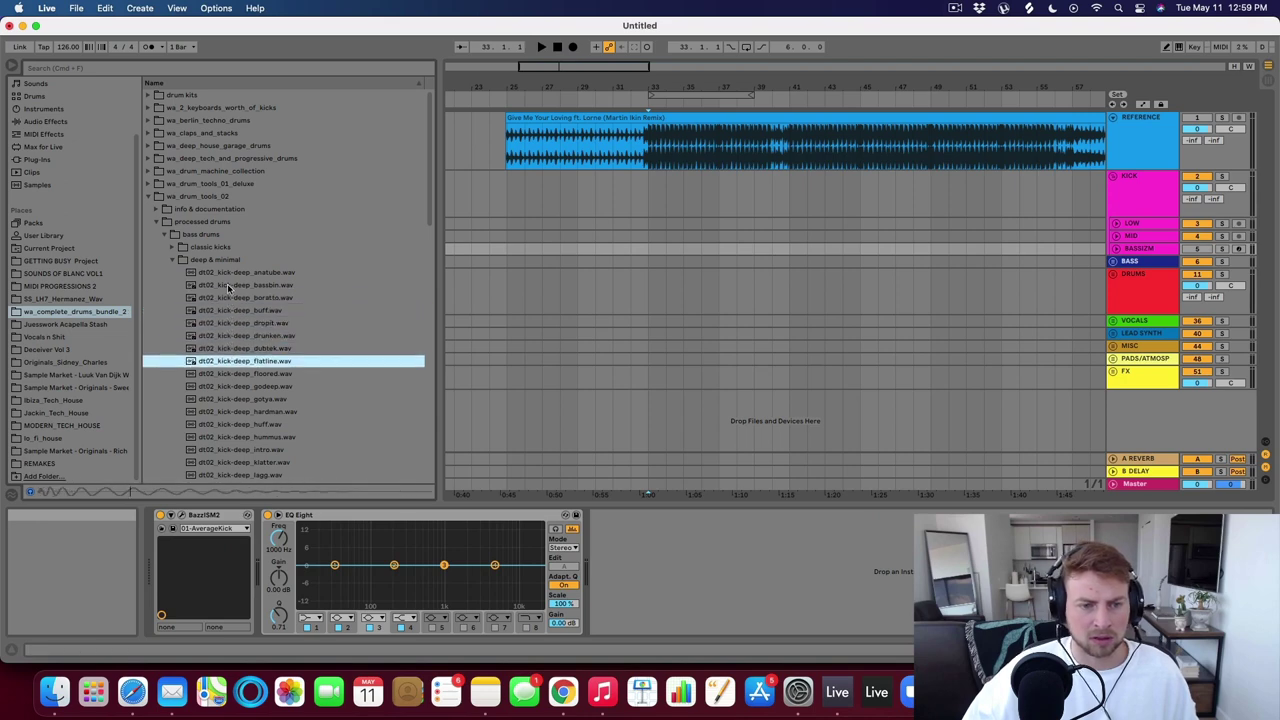
pyautogui.press('Up')
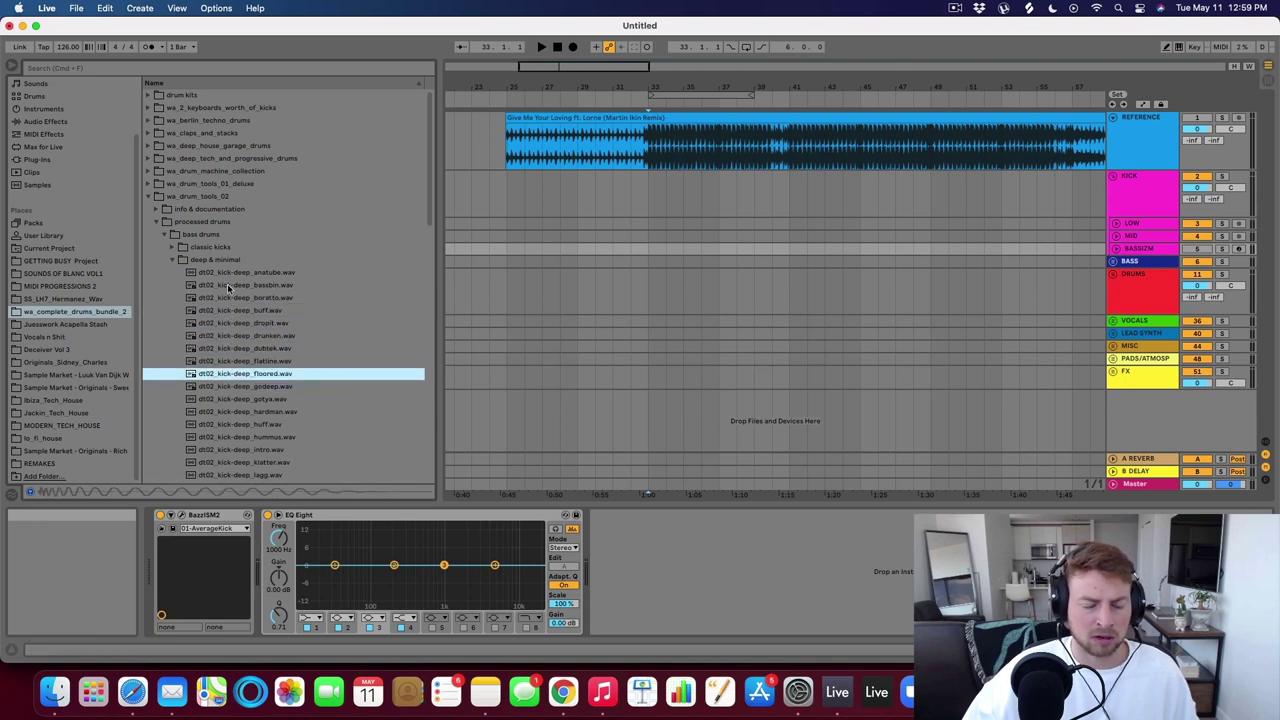
# Audition more of the deep & minimal kicks and select dt02_kick-deep_hardman.wav.
pyautogui.press('Up')
pyautogui.press('Up')
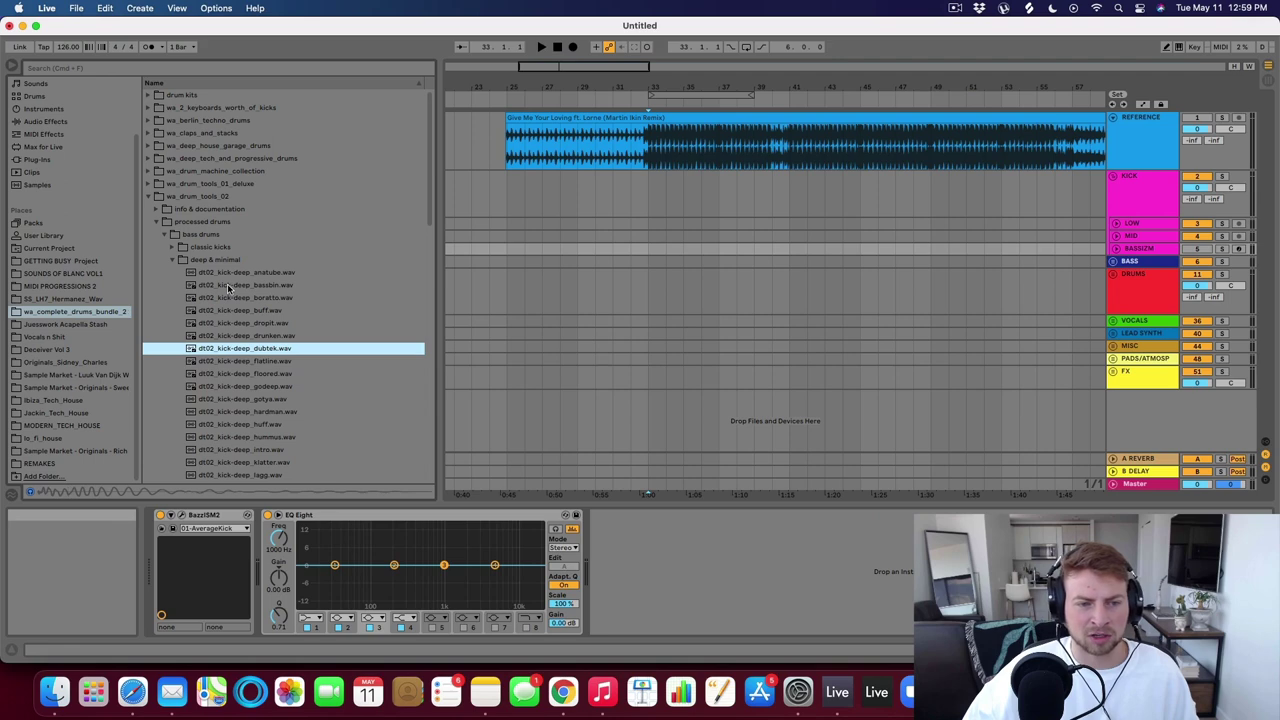
pyautogui.press('Down')
pyautogui.press('Down')
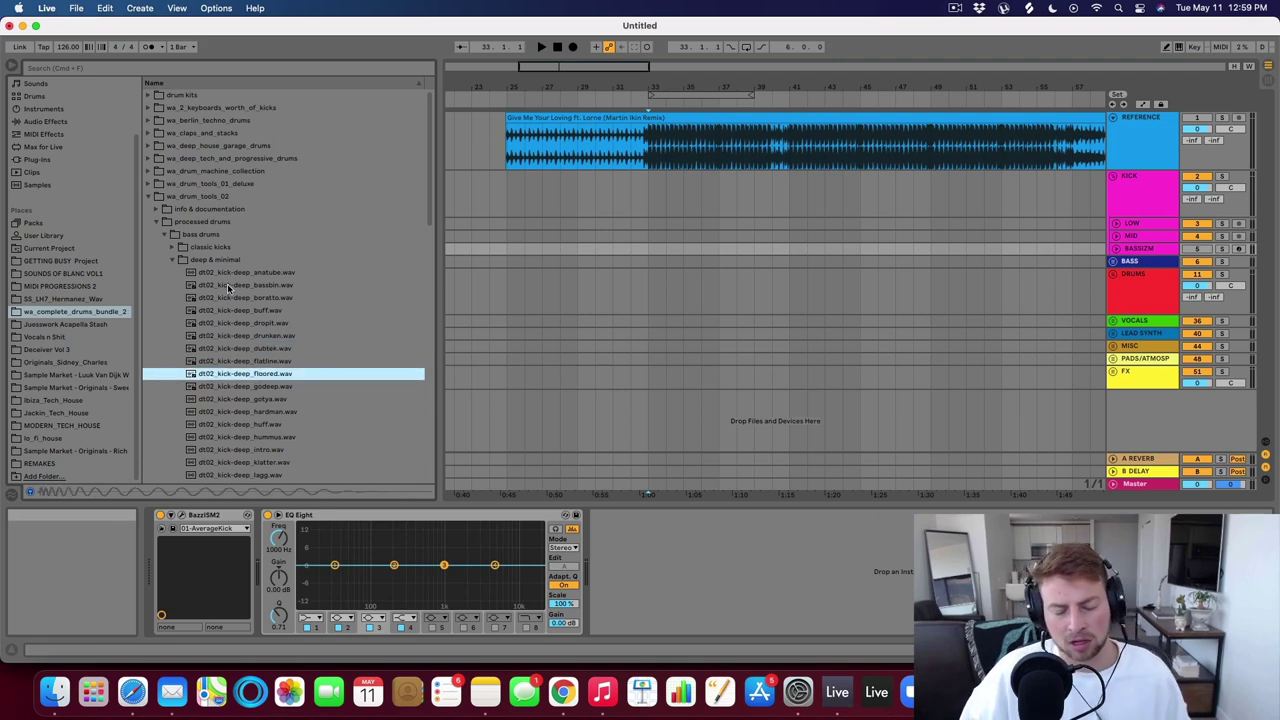
pyautogui.press('Down')
pyautogui.press('Down')
pyautogui.press('Down')
pyautogui.press('Down')
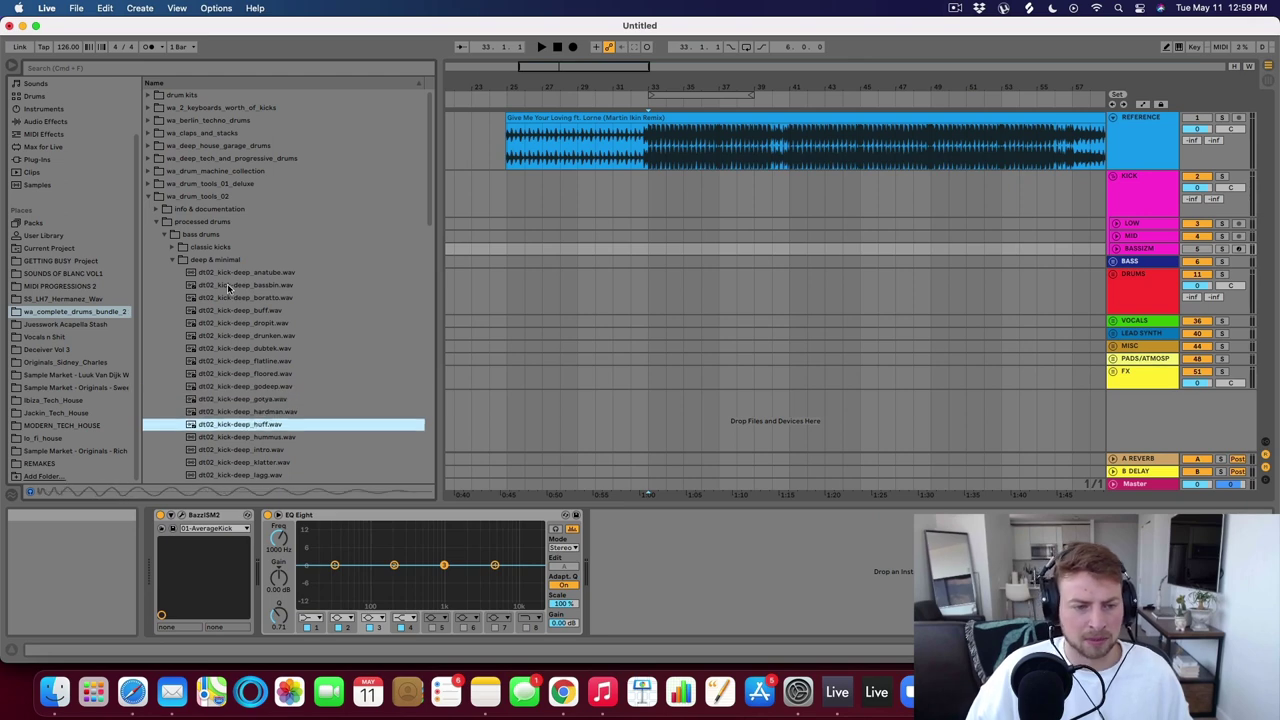
pyautogui.press('Up')
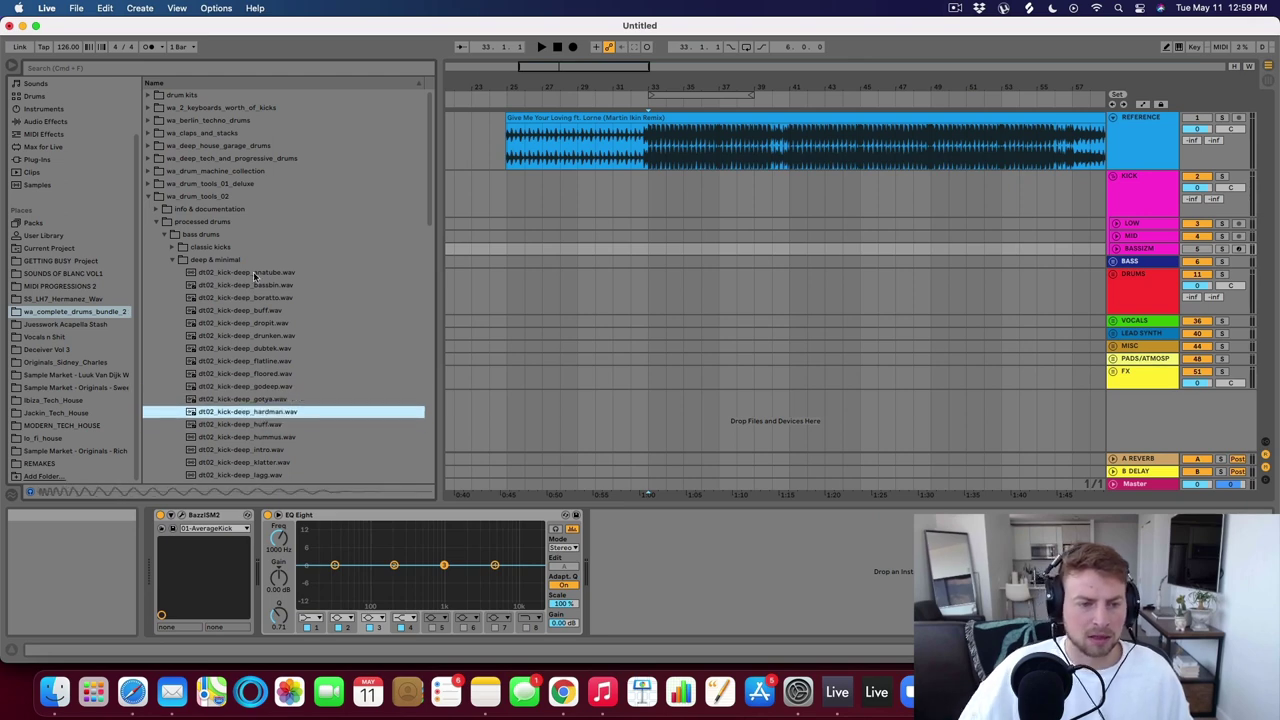
# Add the dt02_kick-deep_hardman.wav sample to the arrangement and place it on the LOW track at bar 33.
pyautogui.moveTo(259, 412); pyautogui.dragTo(642, 262)
pyautogui.click(624, 412)
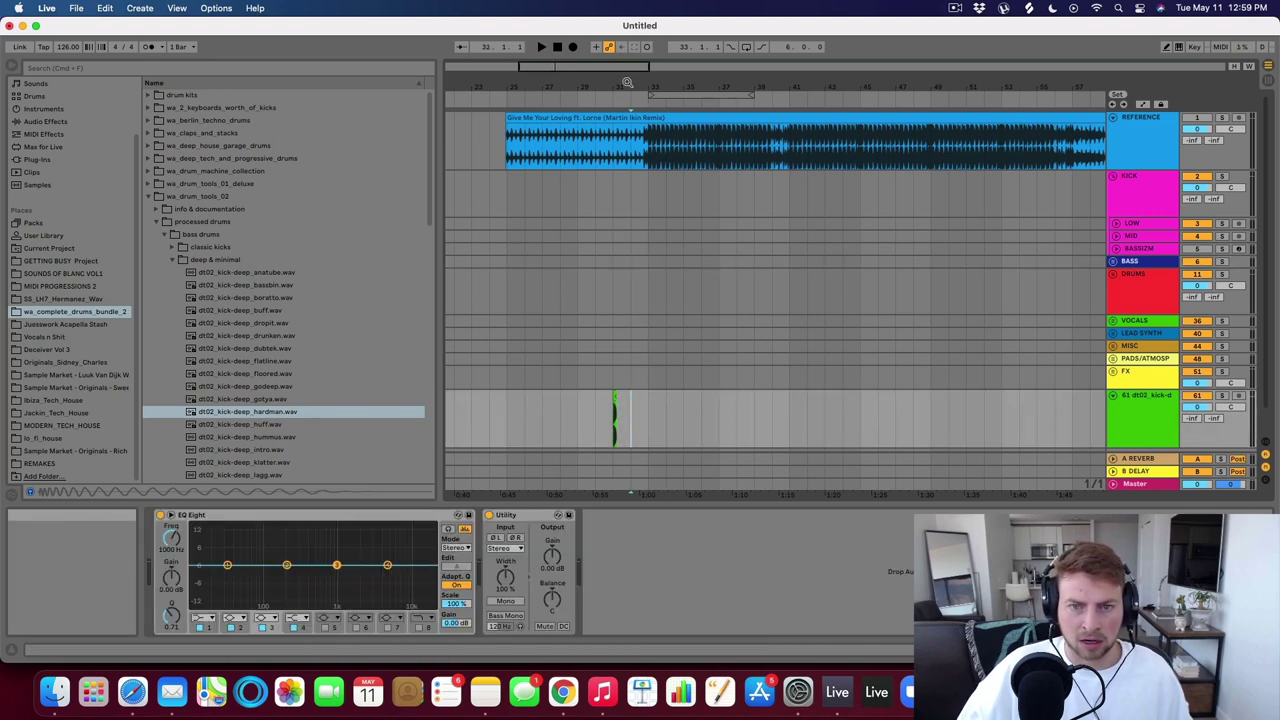
pyautogui.press('+')
pyautogui.press('+')
pyautogui.moveTo(580, 408); pyautogui.dragTo(734, 236)
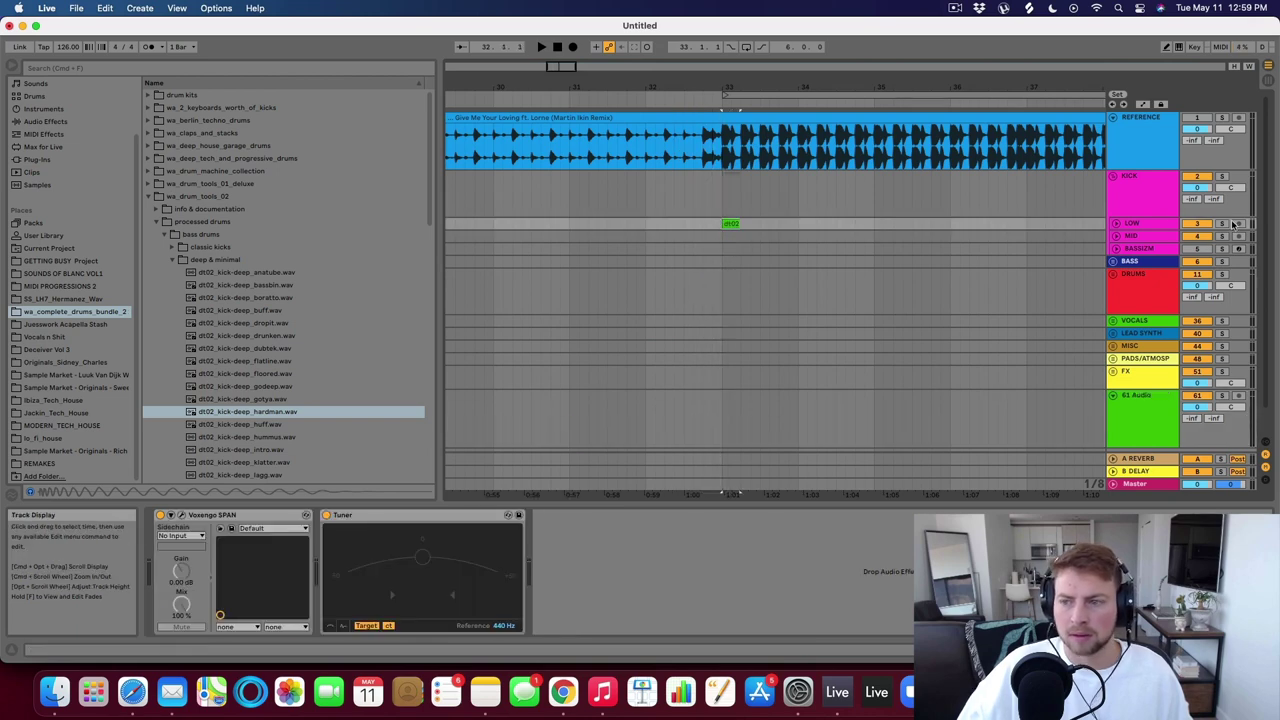
# Unfold the LOW track and duplicate the hardman kick clip on every beat through bars 33 and 34.
pyautogui.click(1113, 222)
pyautogui.moveTo(743, 88); pyautogui.dragTo(743, 112)
pyautogui.moveTo(708, 250); pyautogui.dragTo(740, 249)
pyautogui.press('super+d')
pyautogui.press('super+d')
pyautogui.press('super+d')
pyautogui.press('super+d')
pyautogui.press('super+d')
pyautogui.press('super+d')
pyautogui.press('super+d')
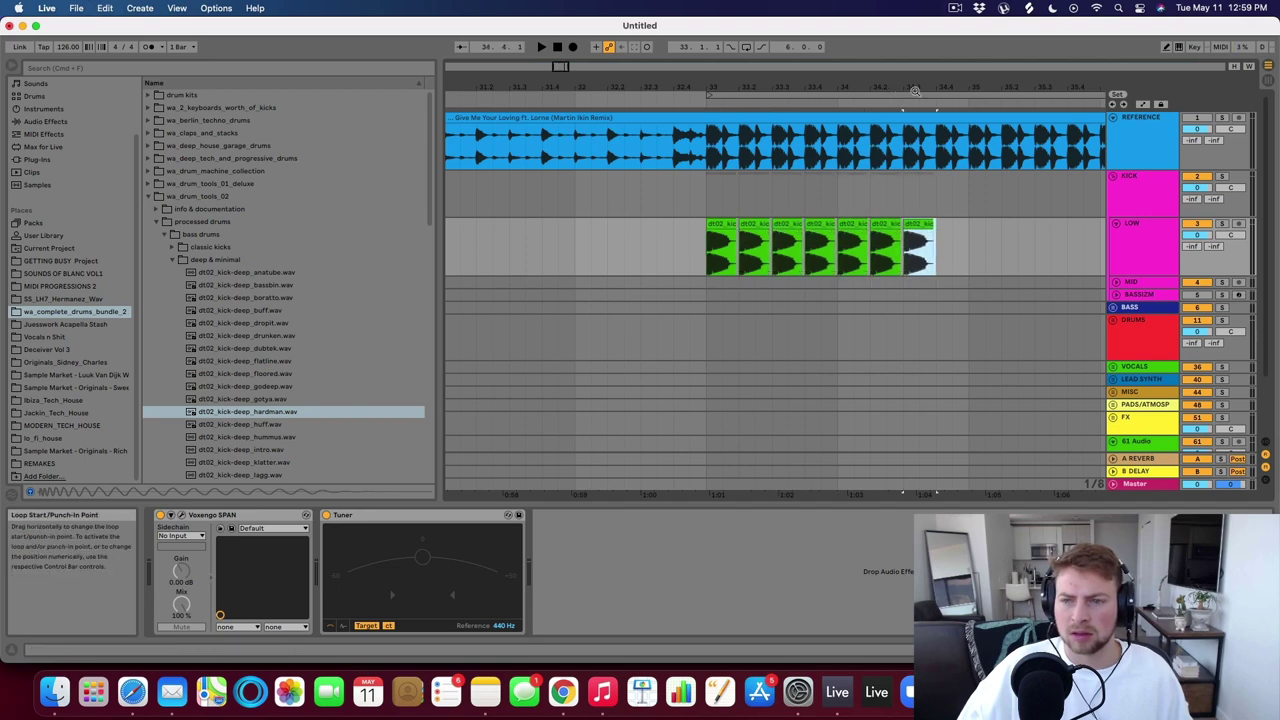
# Compare the reference's first kick at bar 33 with the length and tail of the LOW kick clip.
pyautogui.click(691, 229)
pyautogui.press('+')
pyautogui.press('+')
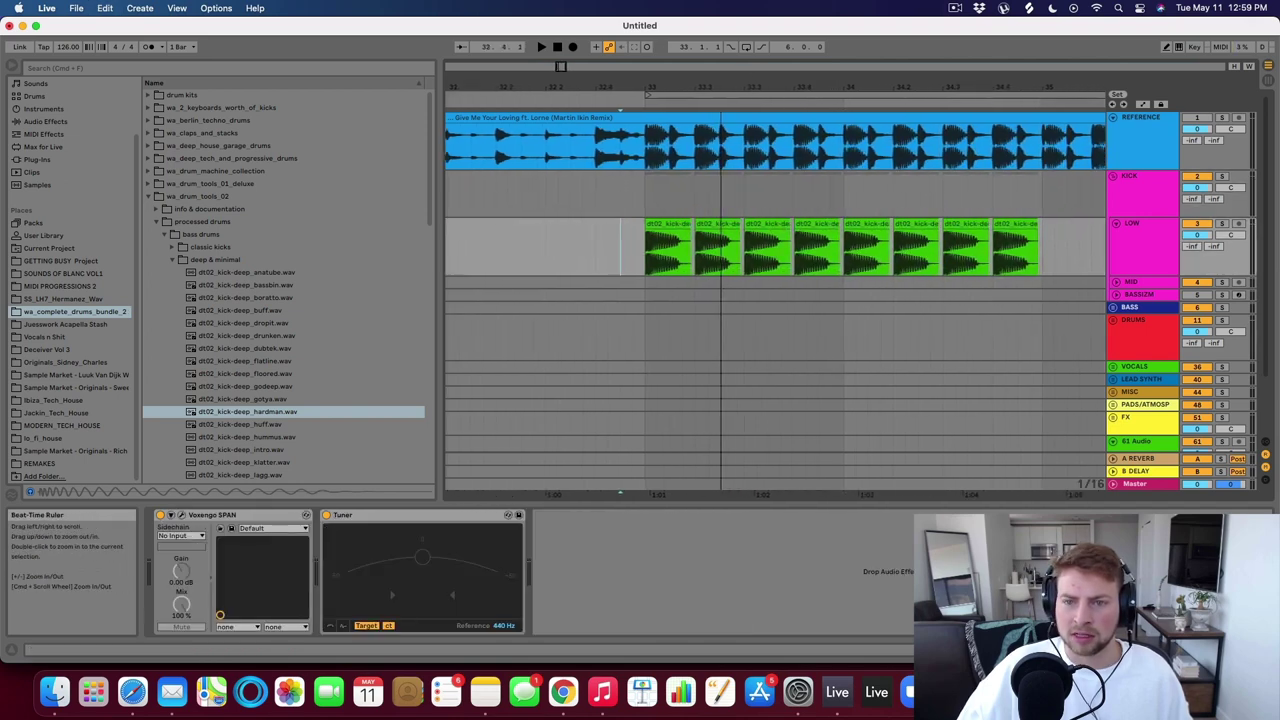
pyautogui.click(580, 160)
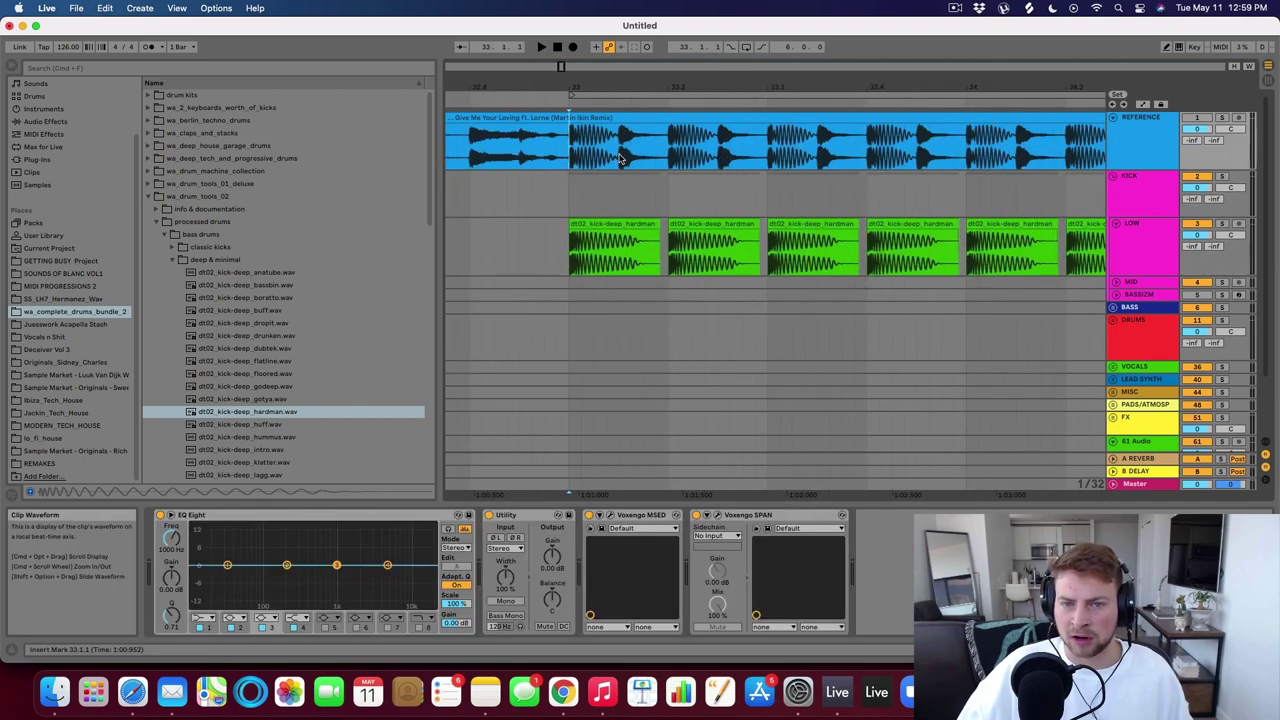
pyautogui.moveTo(570, 152); pyautogui.dragTo(666, 256)
pyautogui.click(594, 259)
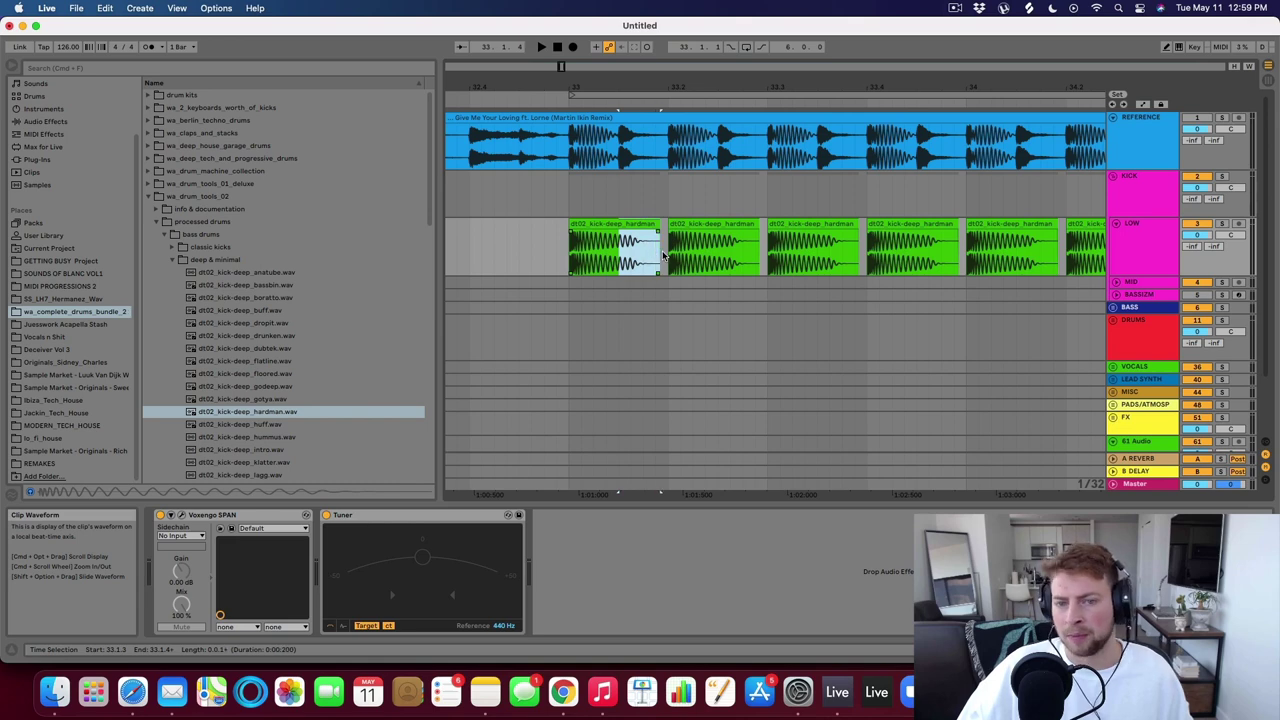
pyautogui.click(668, 250)
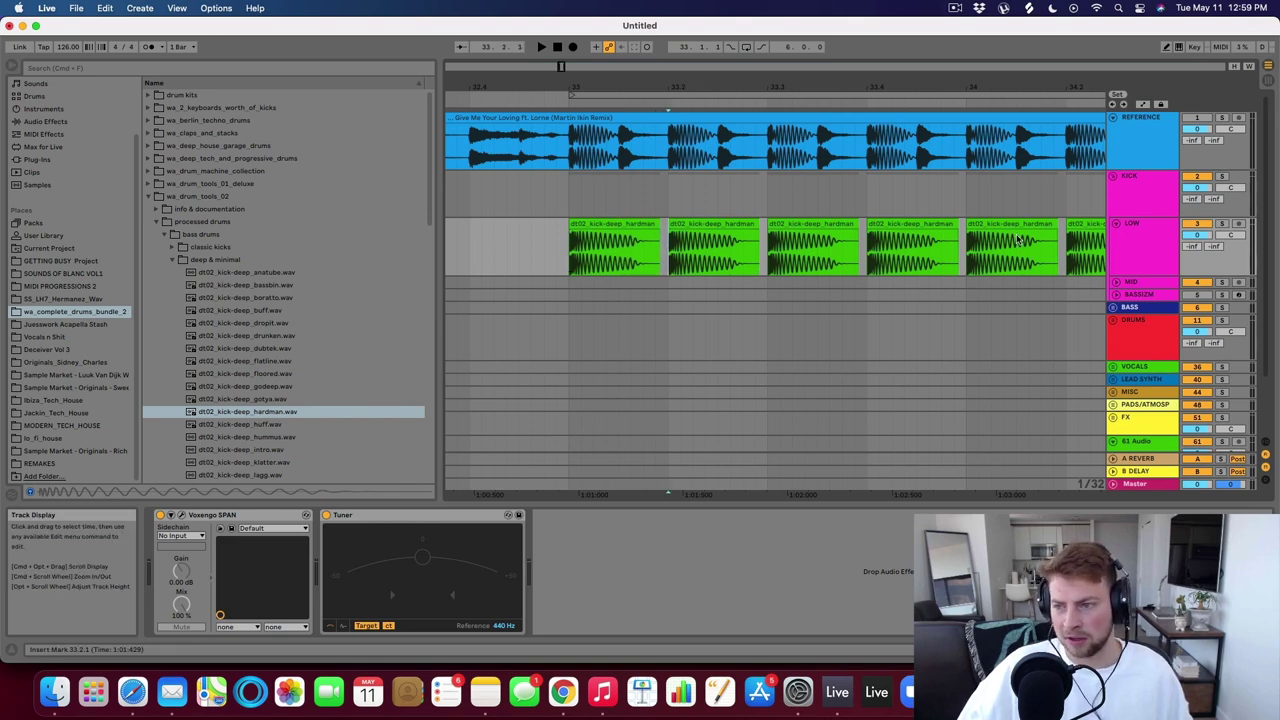
# Solo the LOW track, add a fade-out over the first kick clip's tail and play it back.
pyautogui.click(1222, 224)
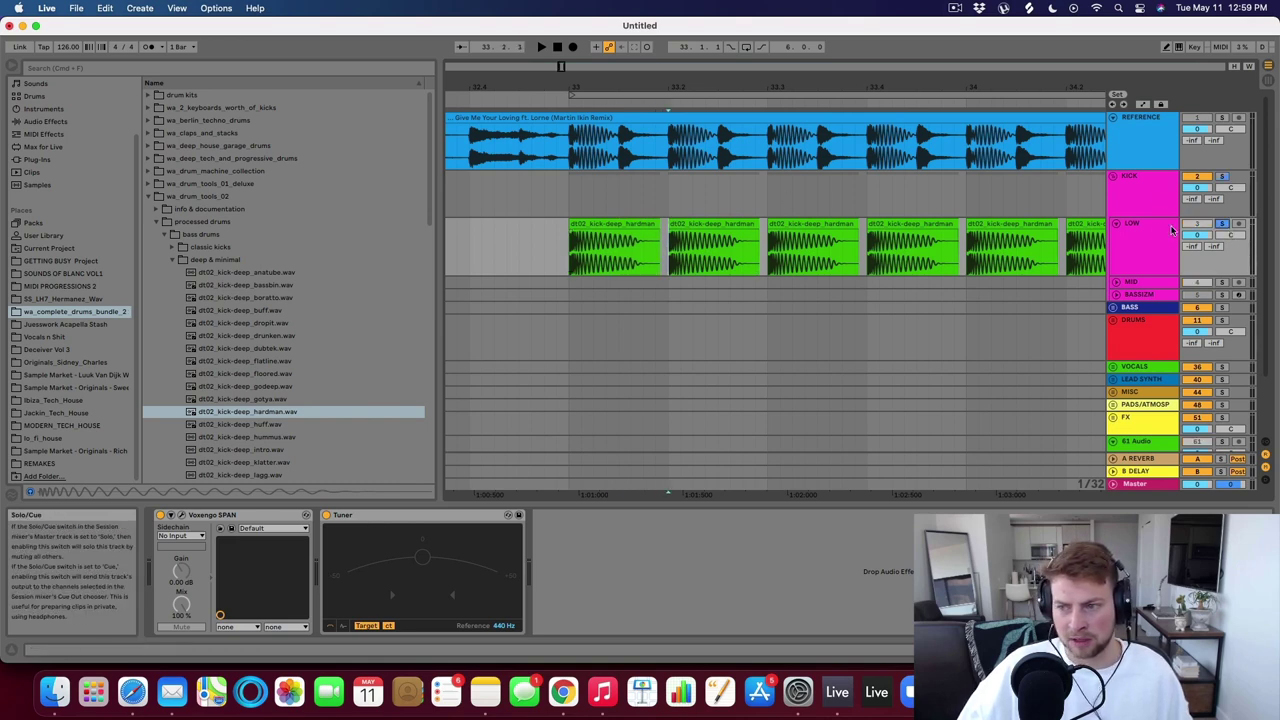
pyautogui.click(628, 243)
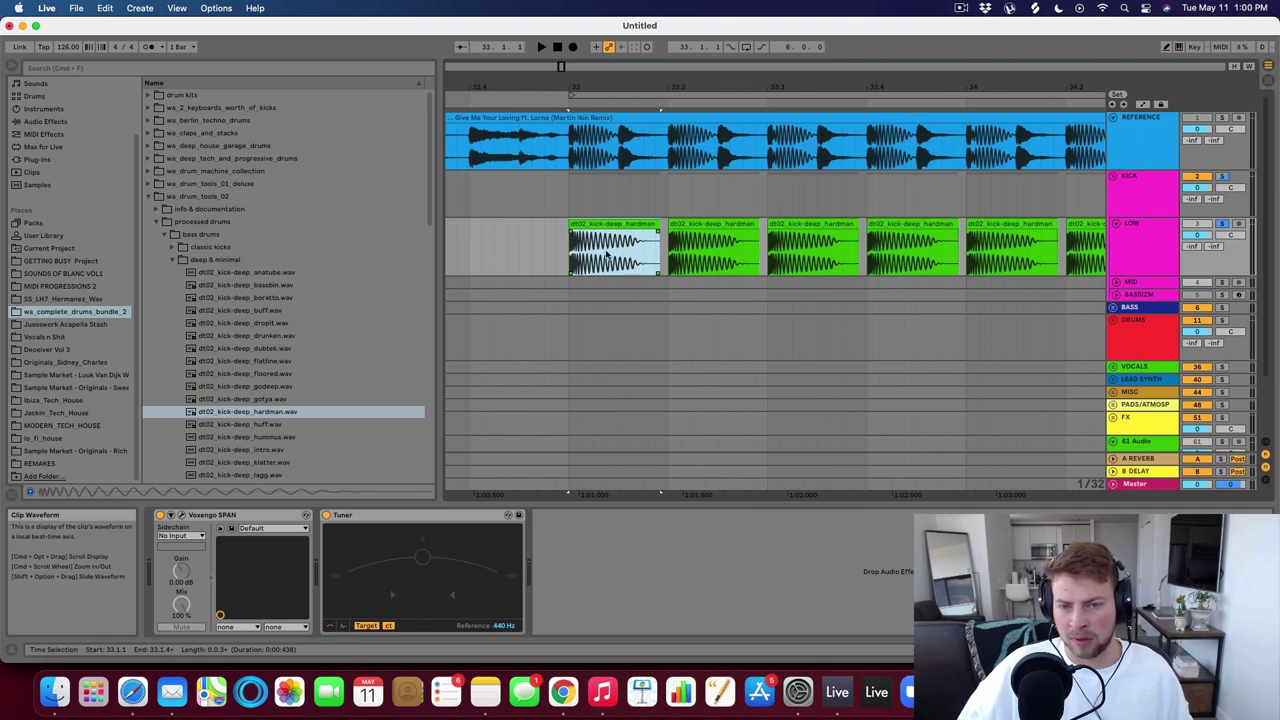
pyautogui.click(645, 252)
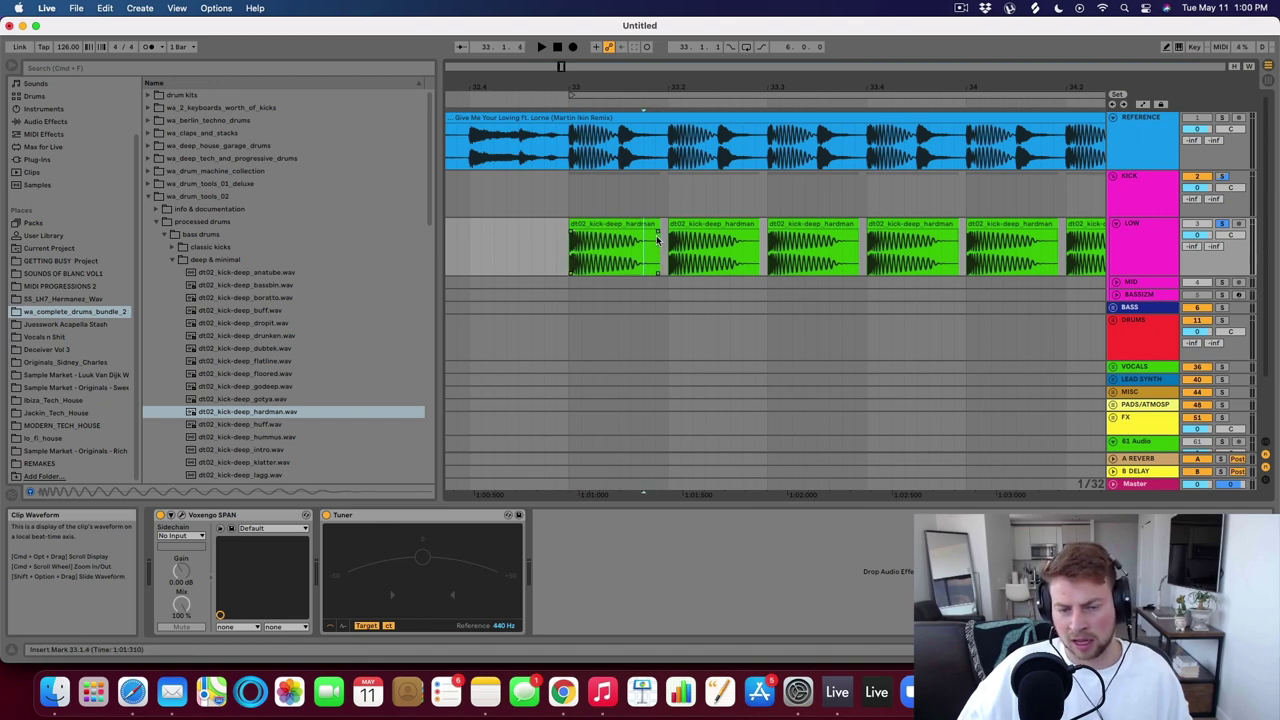
pyautogui.moveTo(657, 234); pyautogui.dragTo(602, 236)
pyautogui.click(602, 222)
pyautogui.press('space')
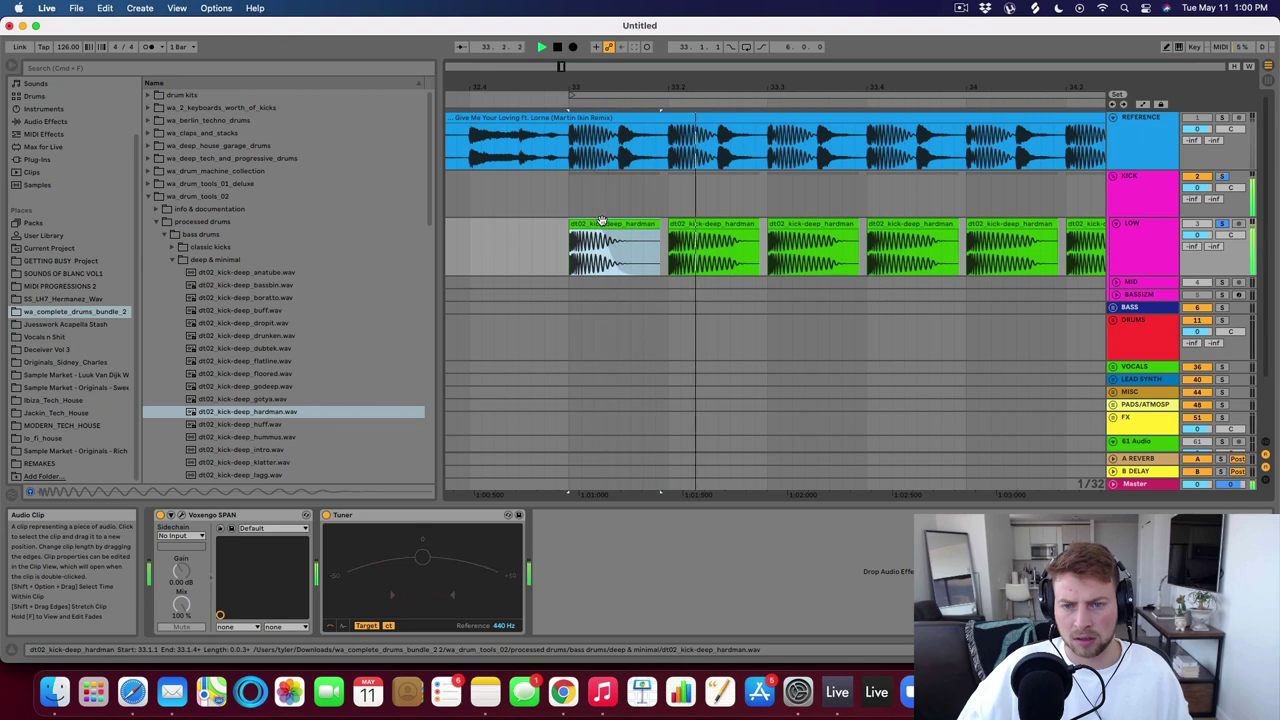
pyautogui.press('space')
# Remove the second kick clip and consolidate the faded first kick into a one-beat clip from 33.1.1 to 33.2.1.
pyautogui.click(793, 221)
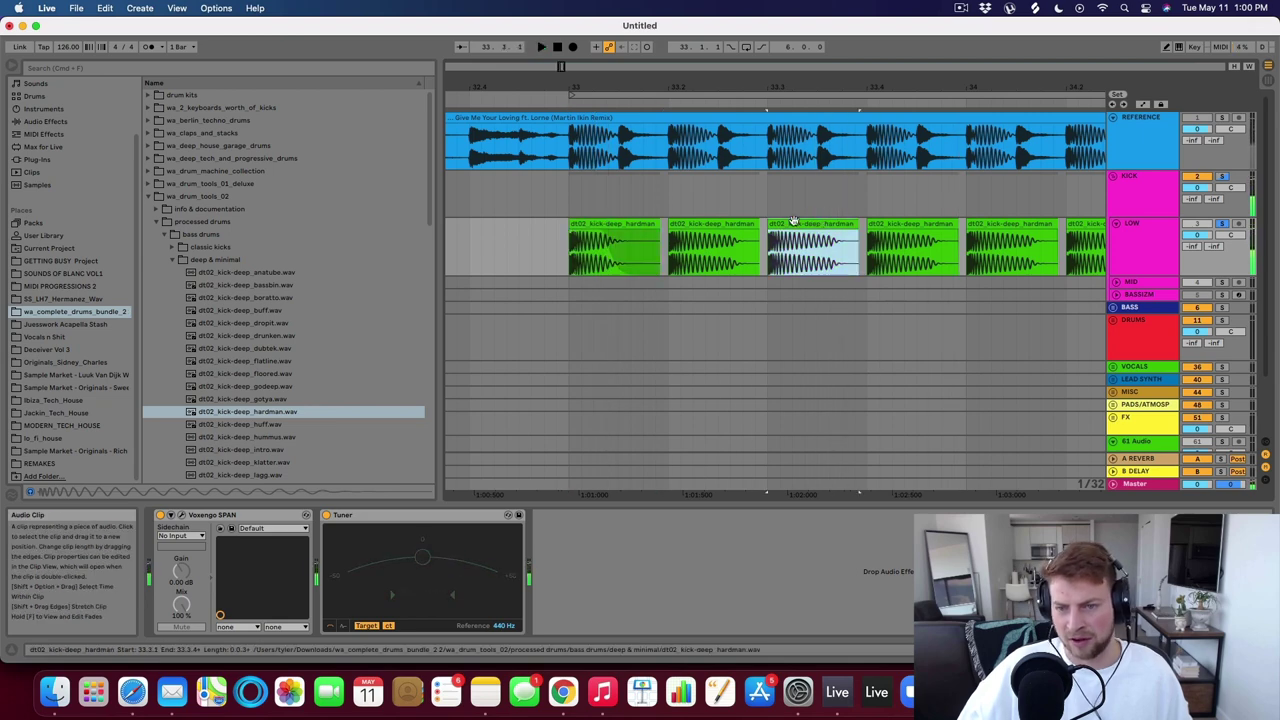
pyautogui.click(690, 221)
pyautogui.moveTo(666, 240); pyautogui.dragTo(570, 254)
pyautogui.press('super+j')
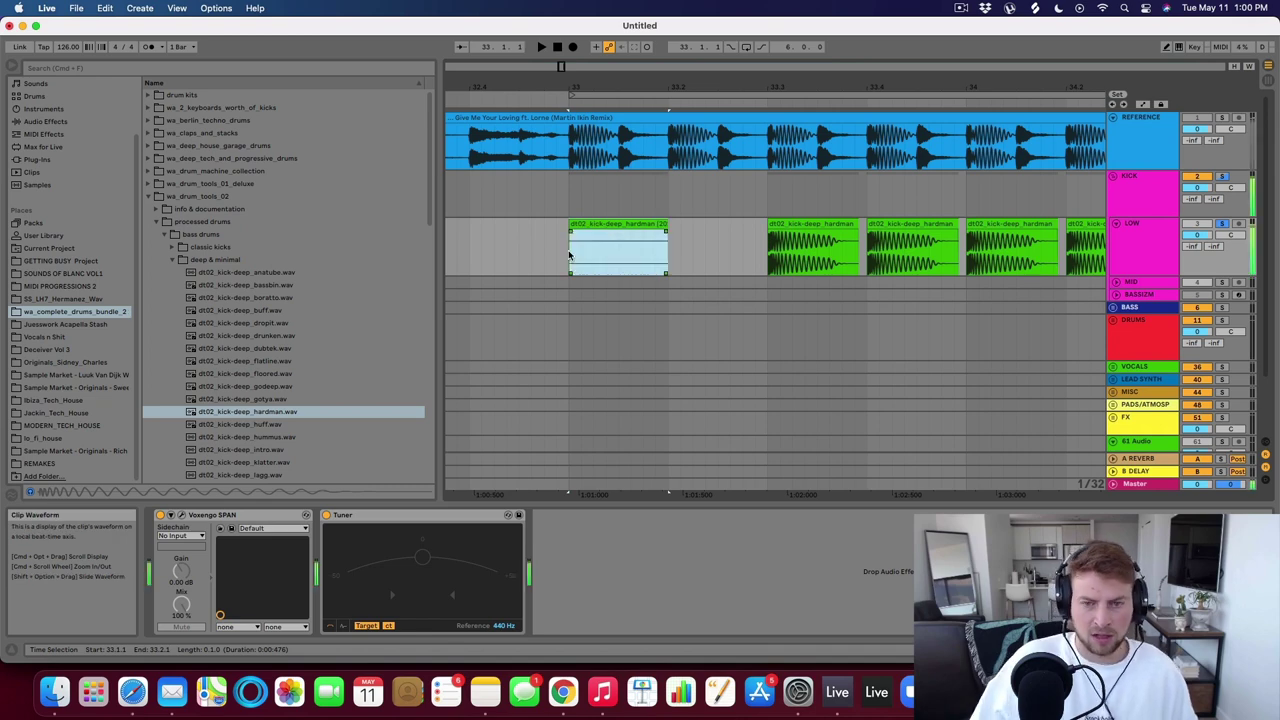
# Duplicate the consolidated kick clip on every beat of the LOW track up to bar 39.
pyautogui.press('super+d')
pyautogui.press('super+d')
pyautogui.press('super+d')
pyautogui.press('super+d')
pyautogui.press('super+d')
pyautogui.press('super+d')
pyautogui.press('super+d')
pyautogui.press('super+d')
pyautogui.press('super+d')
pyautogui.moveTo(717, 89); pyautogui.dragTo(673, 28)
pyautogui.press('super+d')
pyautogui.press('super+d')
pyautogui.press('super+d')
pyautogui.press('super+d')
pyautogui.press('super+d')
pyautogui.press('super+d')
pyautogui.press('super+d')
pyautogui.press('super+d')
pyautogui.press('super+d')
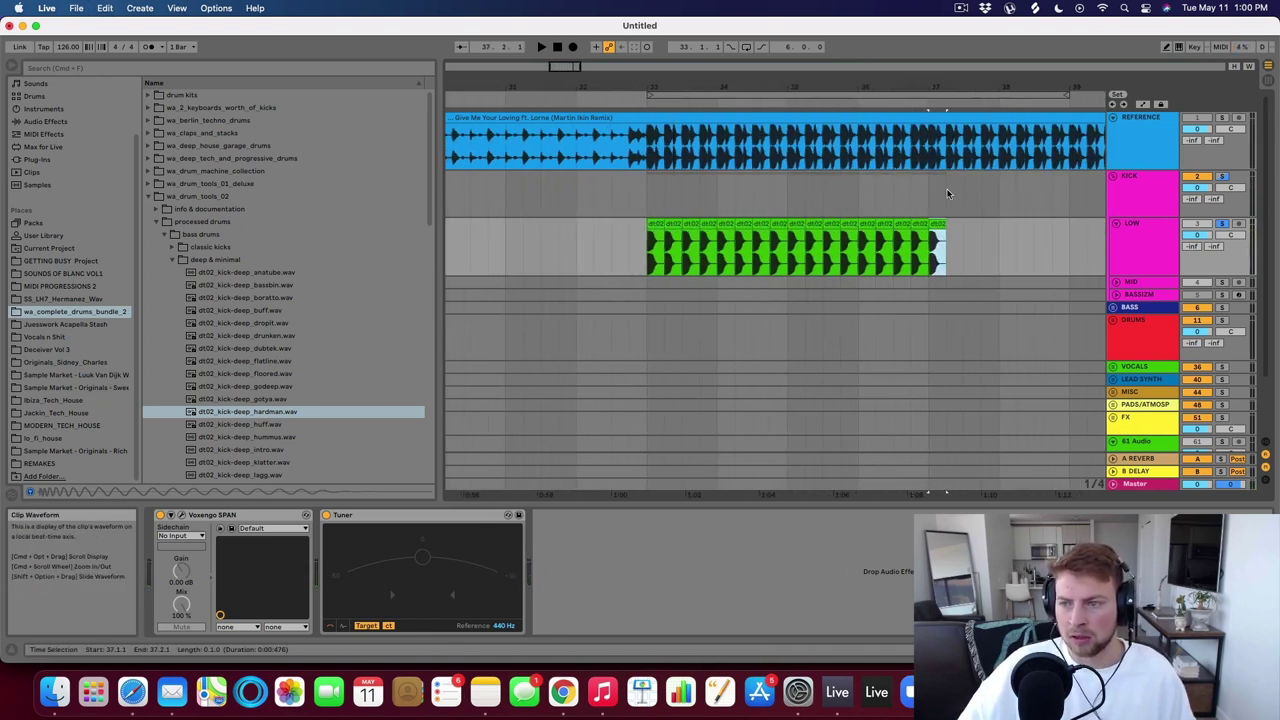
pyautogui.press('super+d')
pyautogui.press('super+d')
pyautogui.press('super+d')
pyautogui.press('super+d')
pyautogui.press('super+d')
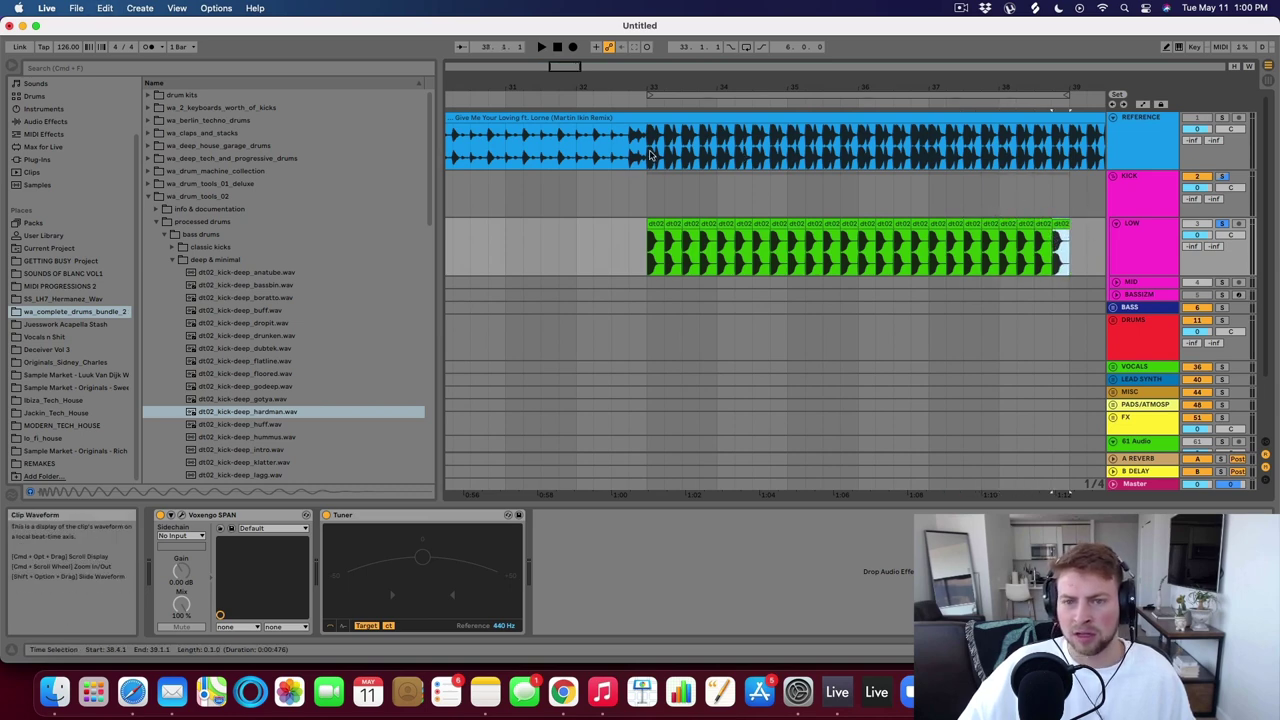
# Solo the REFERENCE track, set a high-cut on band 8 of its EQ Eight at about 202 Hz and expand the EQ display.
pyautogui.click(650, 155)
pyautogui.moveTo(660, 83); pyautogui.dragTo(660, 112)
pyautogui.click(1170, 125)
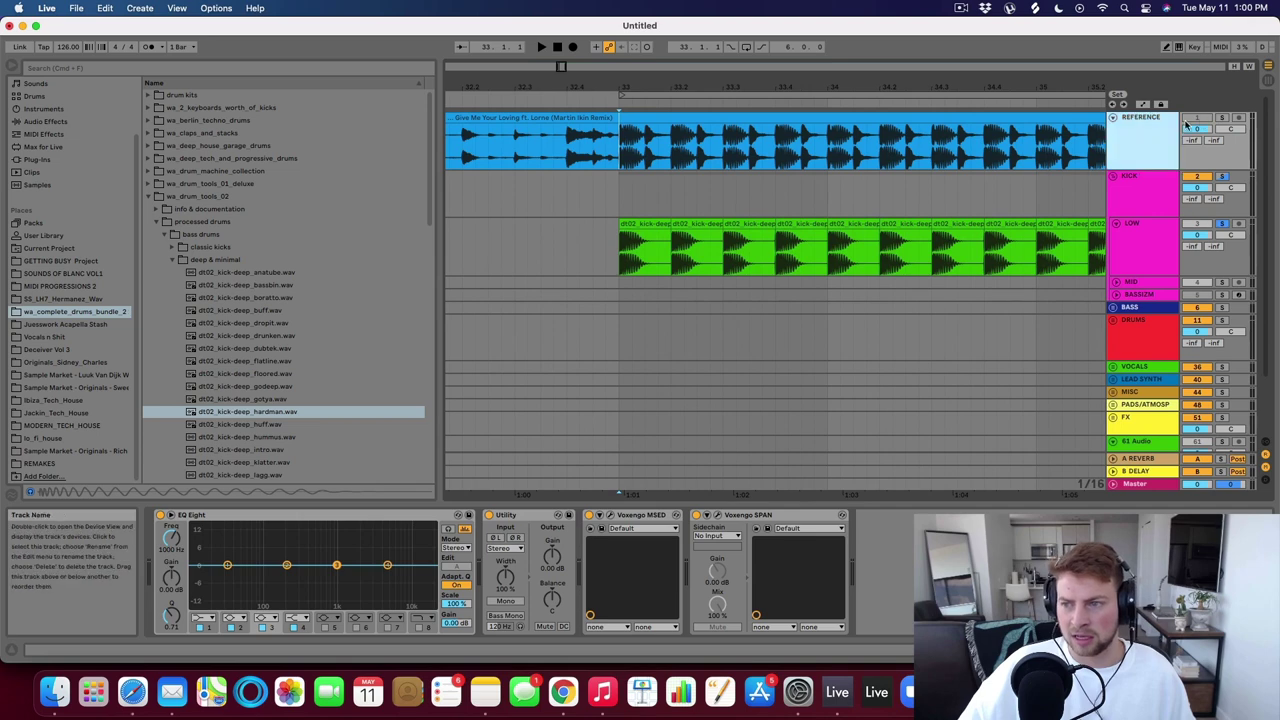
pyautogui.click(1221, 117)
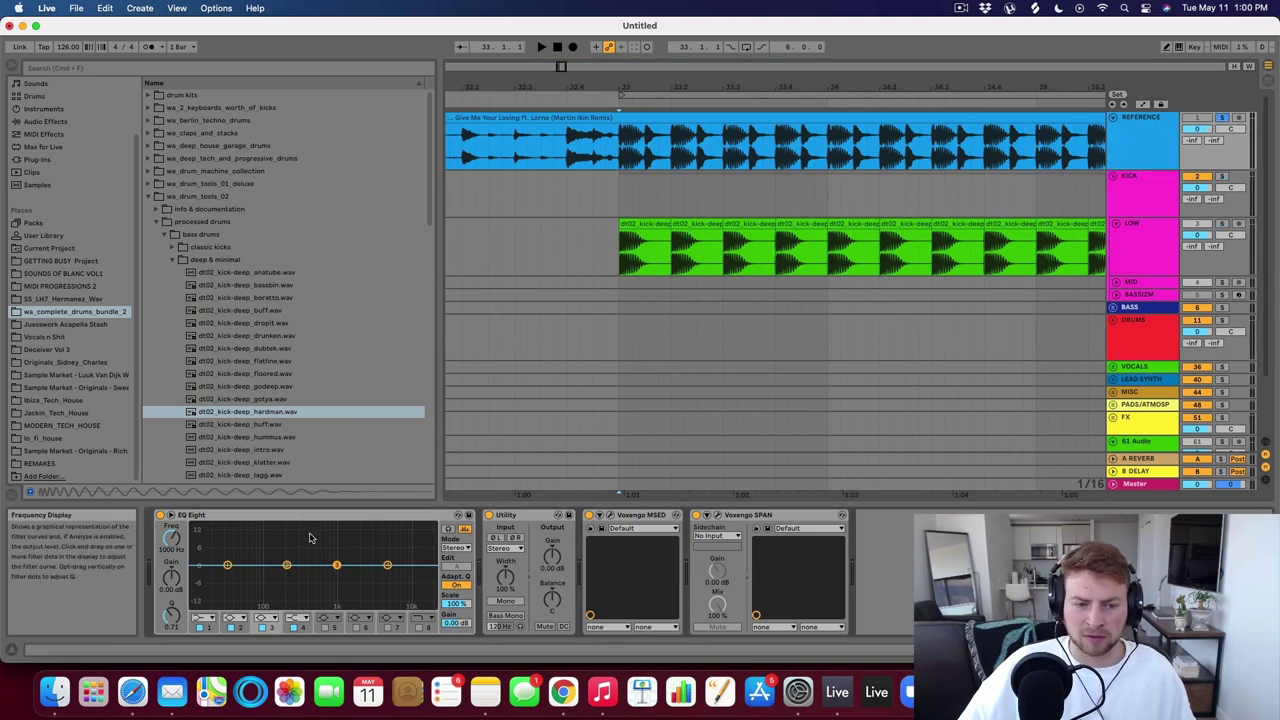
pyautogui.click(420, 628)
pyautogui.moveTo(418, 565); pyautogui.dragTo(288, 570)
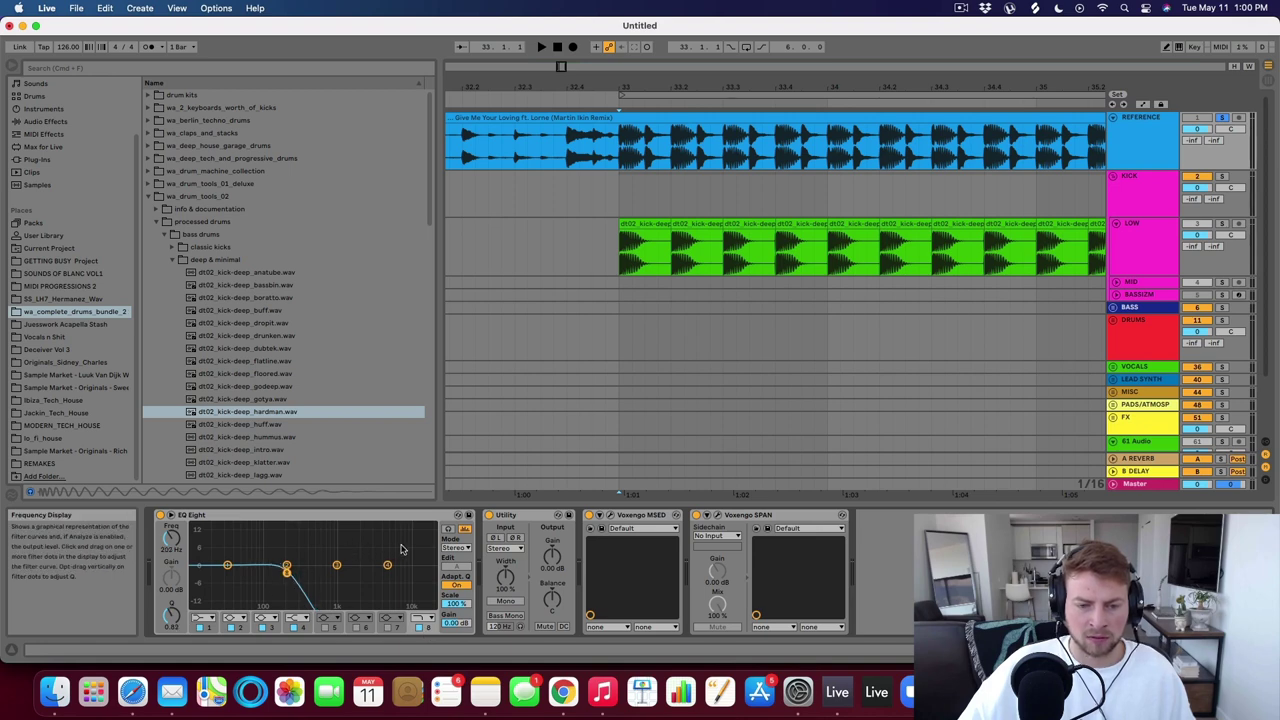
pyautogui.doubleClick(368, 545)
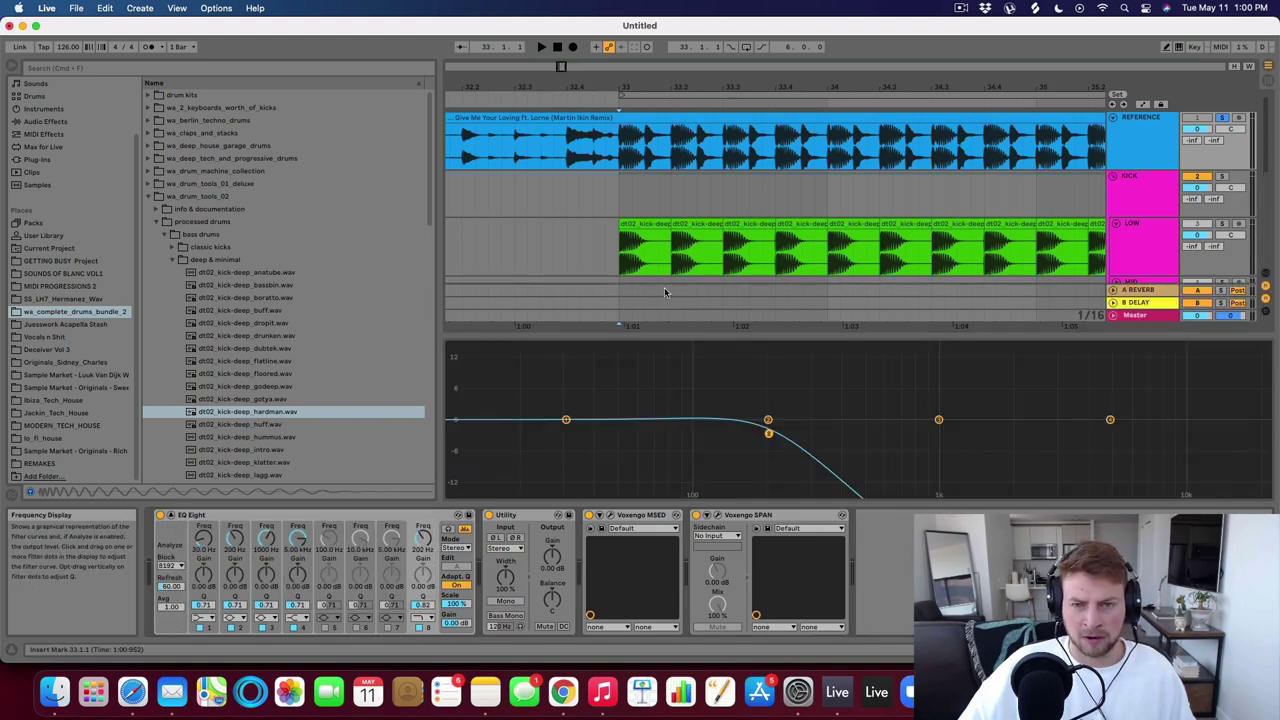
# Play the soloed reference from bar 33 and examine where its kick's low-frequency peak sits in the spectrum.
pyautogui.click(619, 154)
pyautogui.click(674, 95)
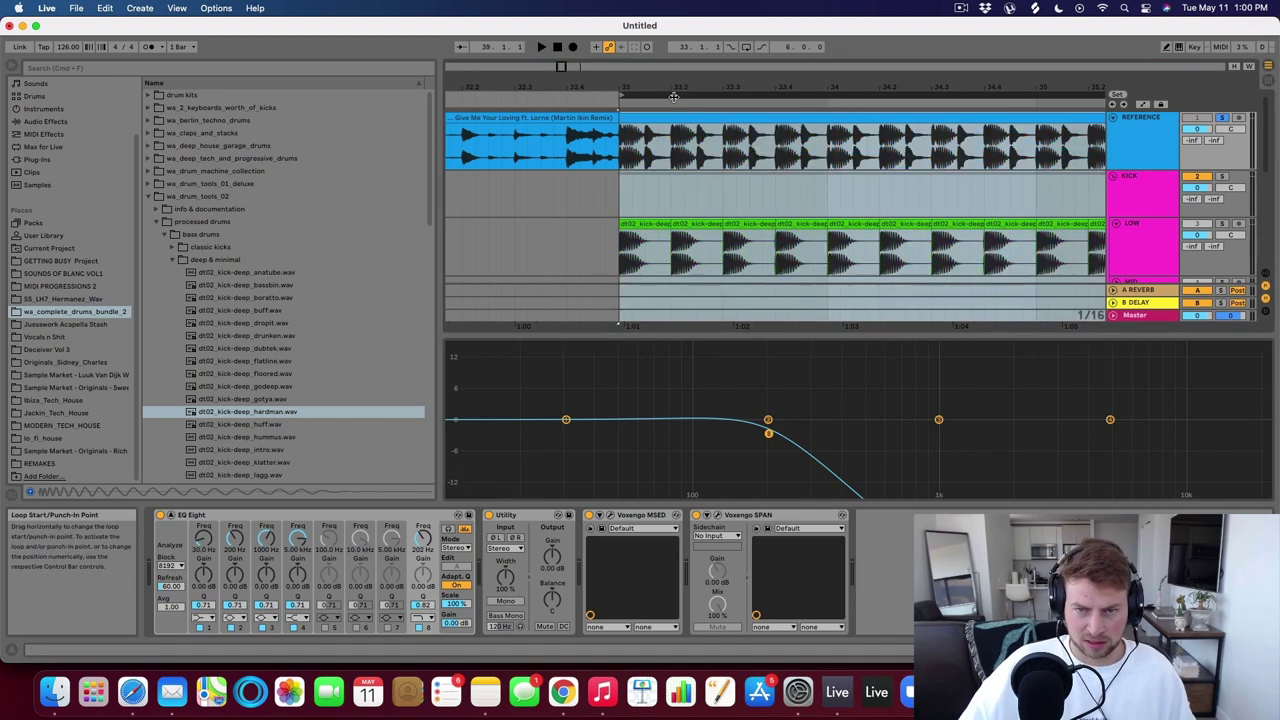
pyautogui.press('space')
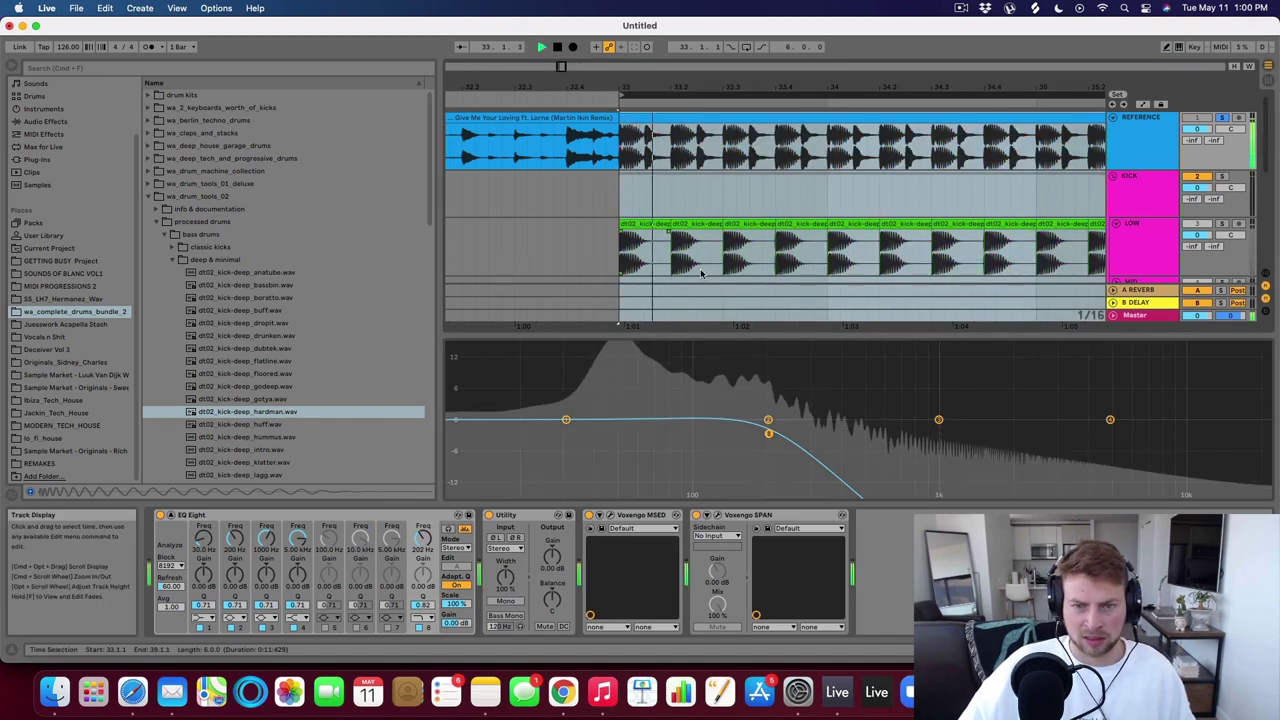
pyautogui.press('space')
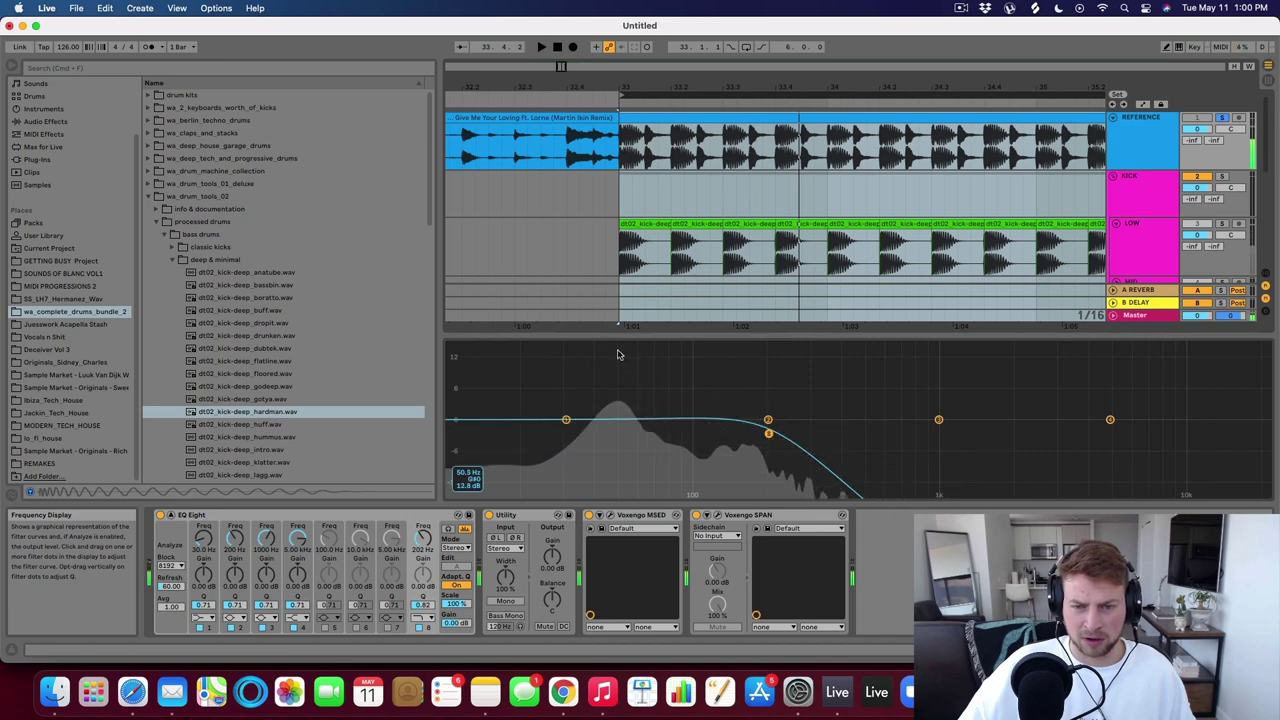
pyautogui.press('space')
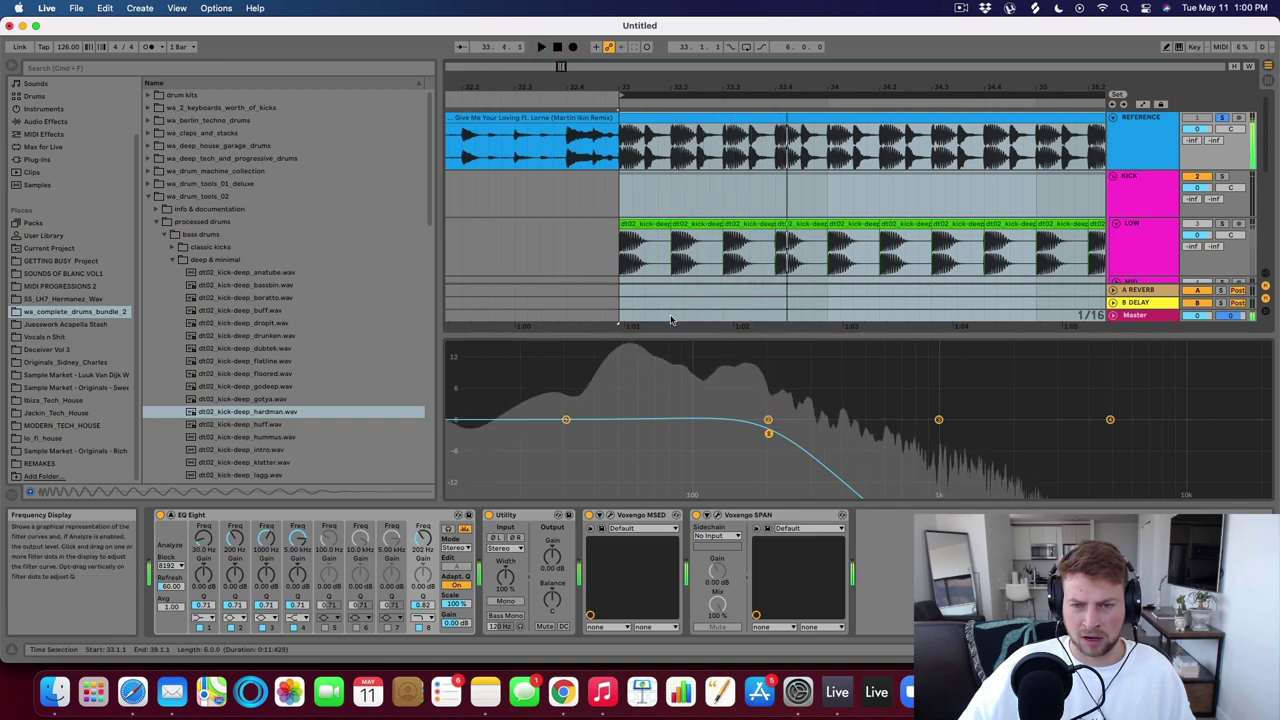
pyautogui.press('space')
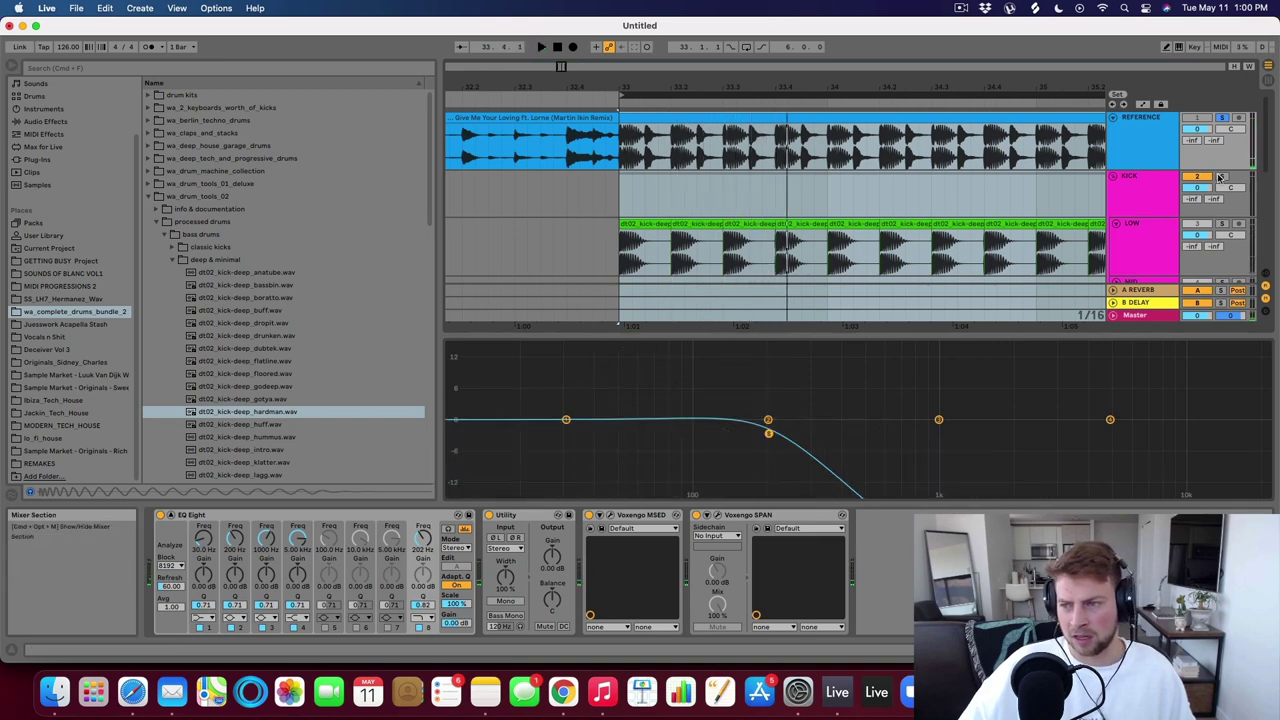
# Solo the KICK group instead of LOW and examine its playback in the expanded EQ Eight spectrum for the low-frequency peak.
pyautogui.click(1197, 224)
pyautogui.click(1222, 176)
pyautogui.click(271, 515)
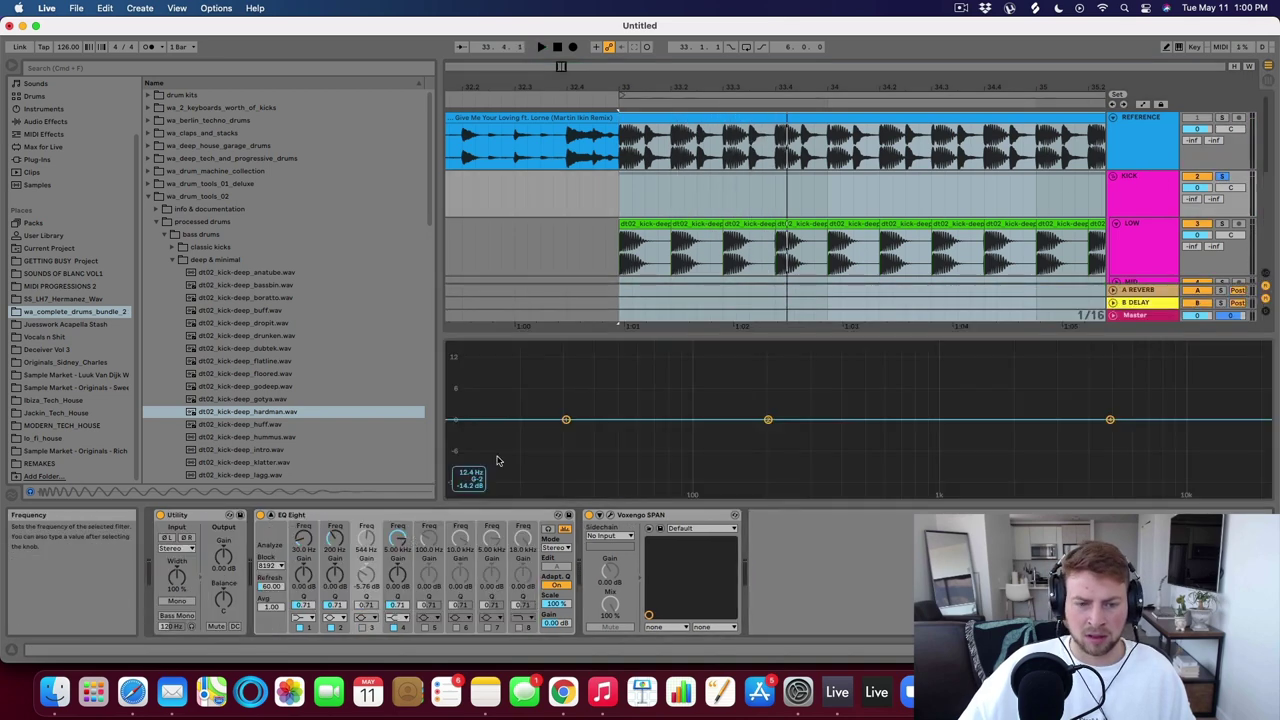
pyautogui.press('space')
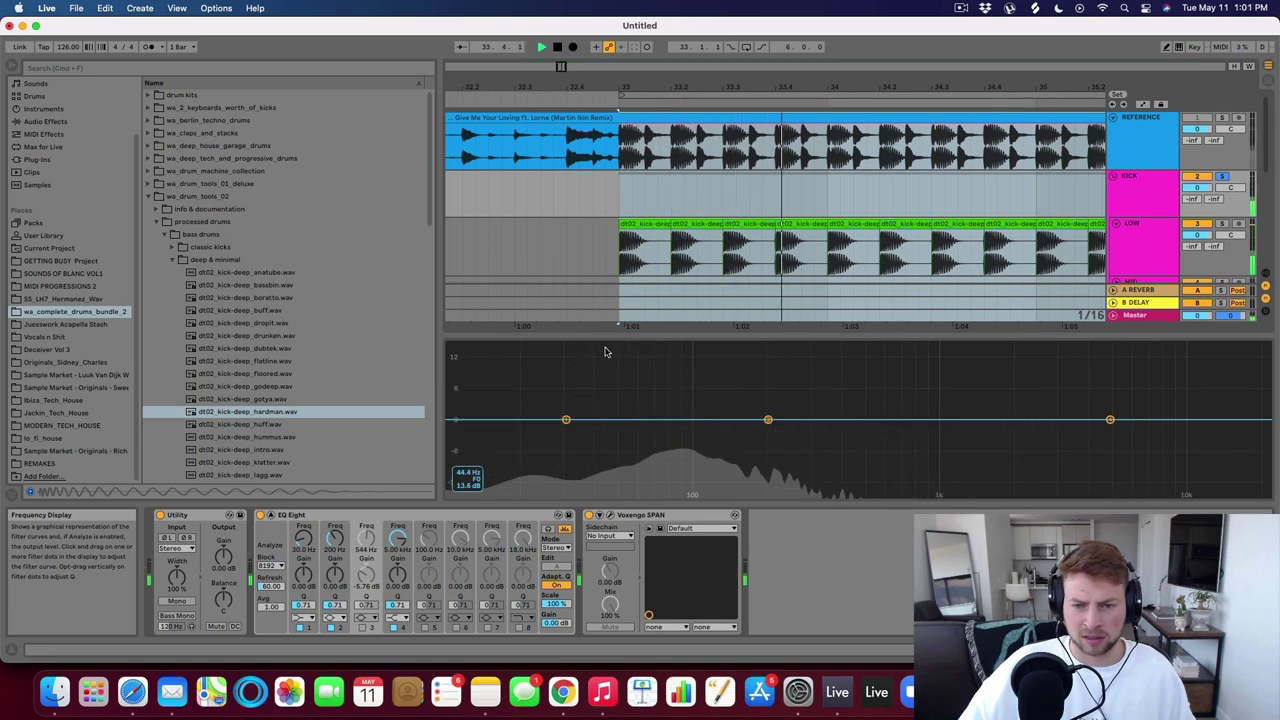
# Transpose the first kick clip on the LOW track upwards and set its warp mode to Complex.
pyautogui.doubleClick(635, 225)
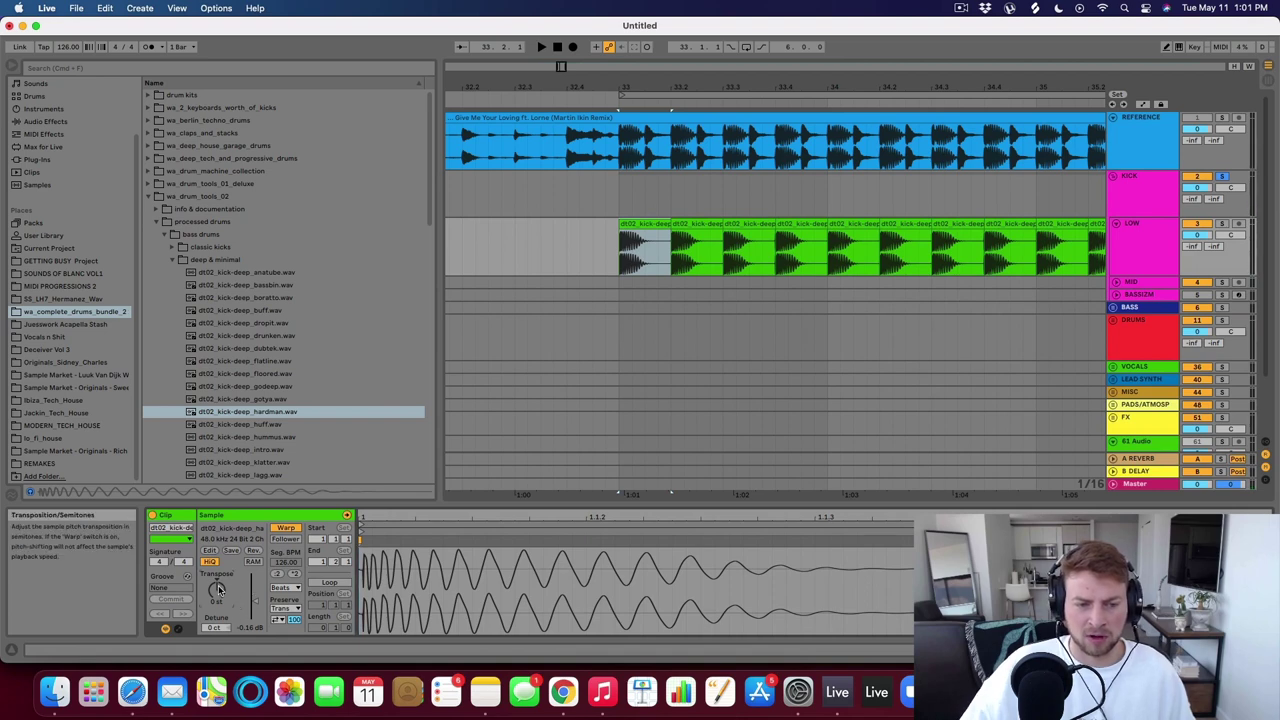
pyautogui.click(280, 587)
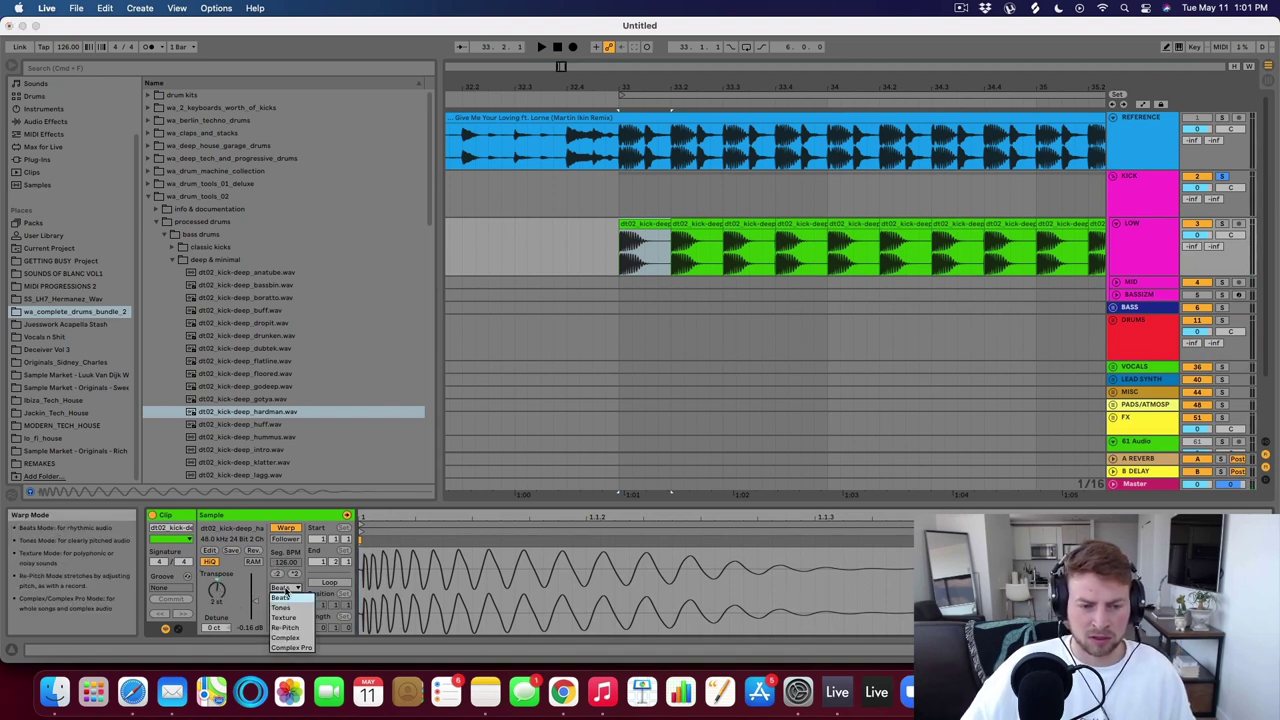
pyautogui.click(296, 637)
# Play the transposed kick and compare it with the reference by switching solo between the REFERENCE track and KICK group.
pyautogui.press('space')
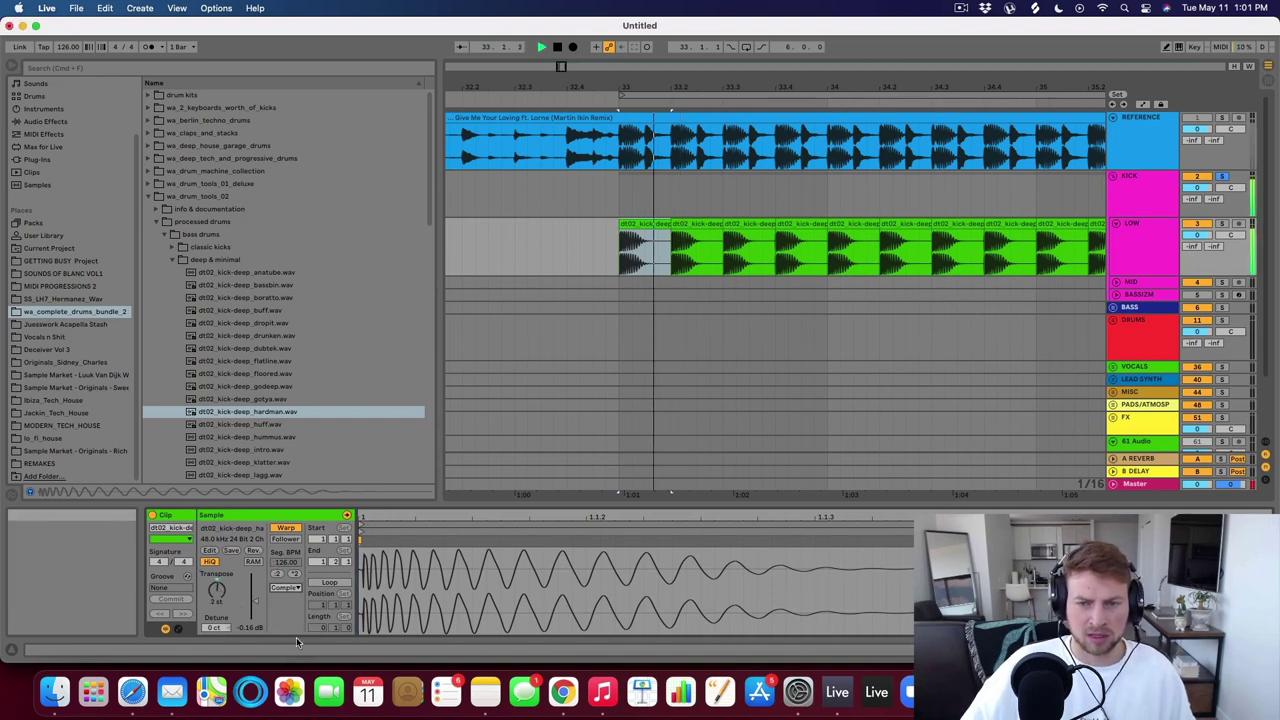
pyautogui.click(1221, 117)
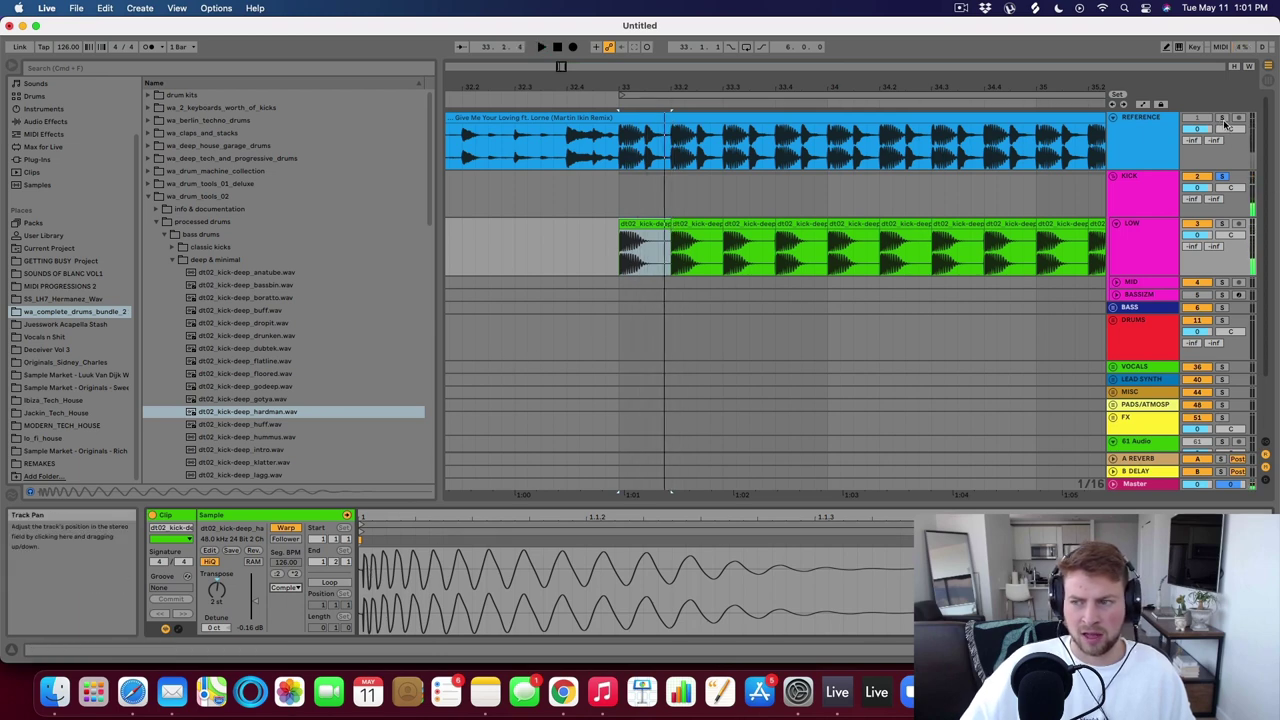
pyautogui.click(1221, 176)
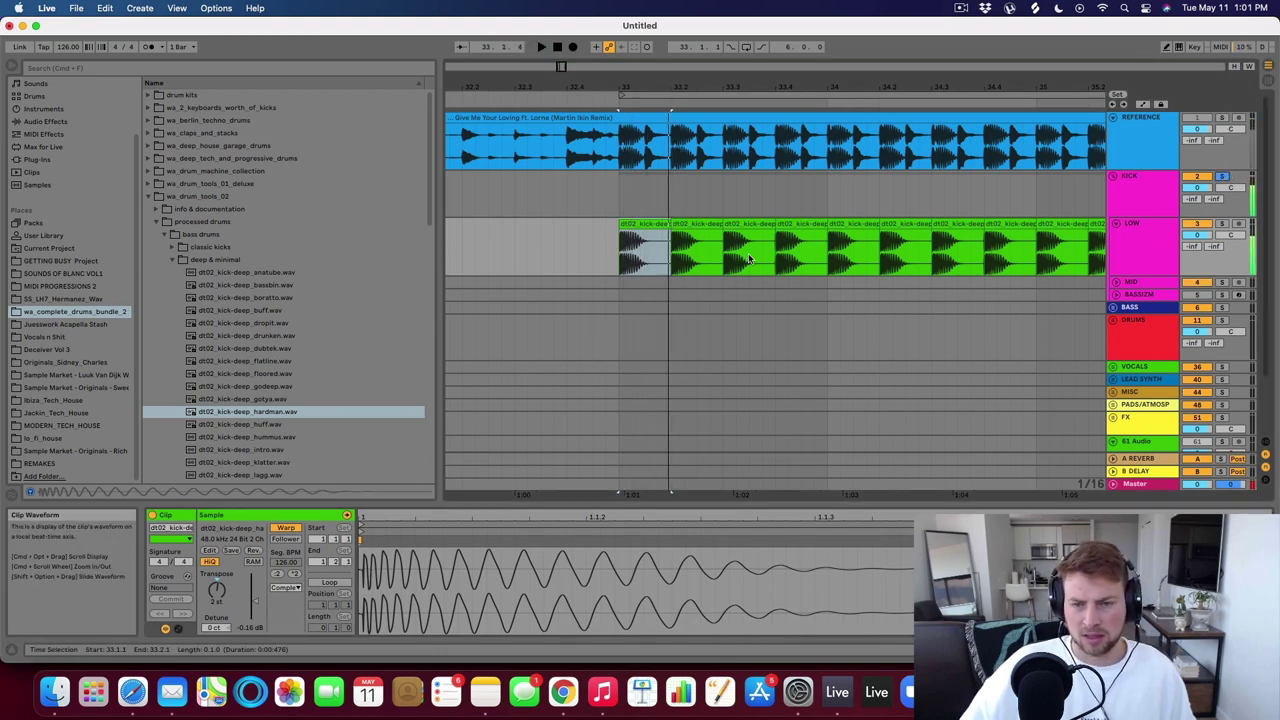
# Consolidate the transposed first kick clip on the LOW track and duplicate it on every beat up to bar 37.
pyautogui.click(651, 225)
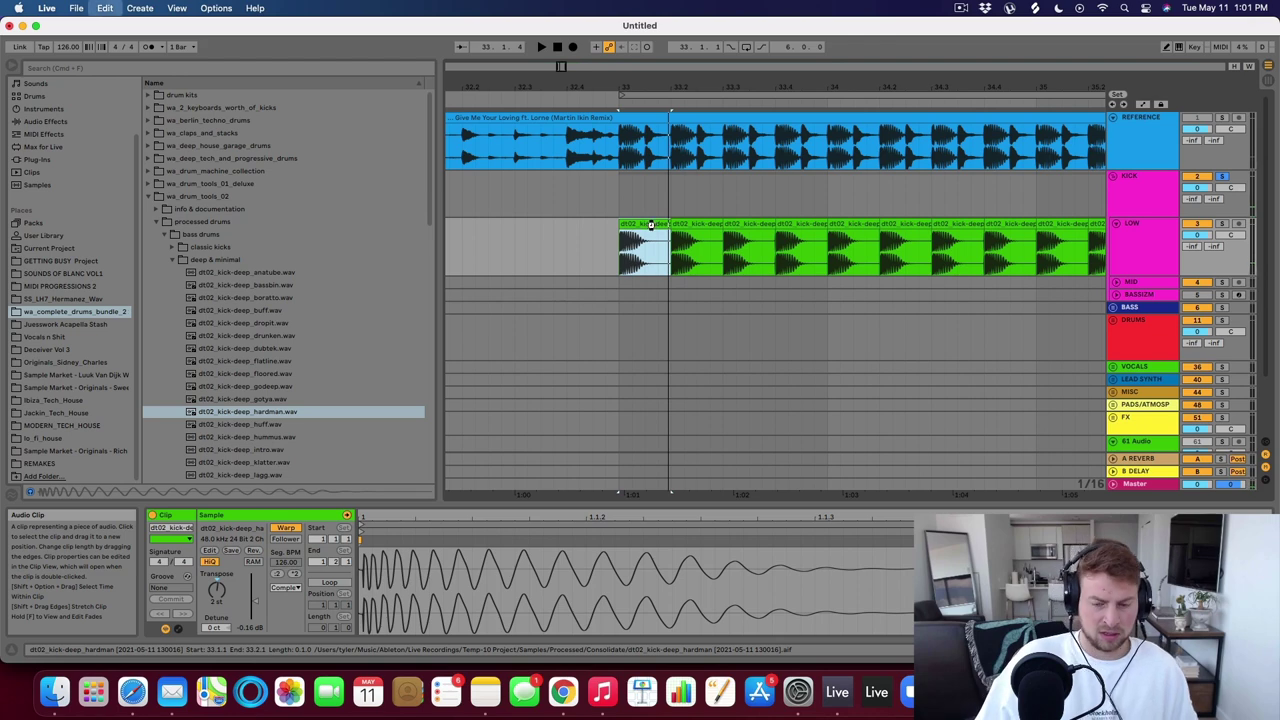
pyautogui.press('super+d')
pyautogui.press('super+d')
pyautogui.press('super+d')
pyautogui.press('super+d')
pyautogui.press('super+d')
pyautogui.press('super+d')
pyautogui.press('super+d')
pyautogui.press('super+d')
pyautogui.moveTo(728, 87); pyautogui.dragTo(728, 45)
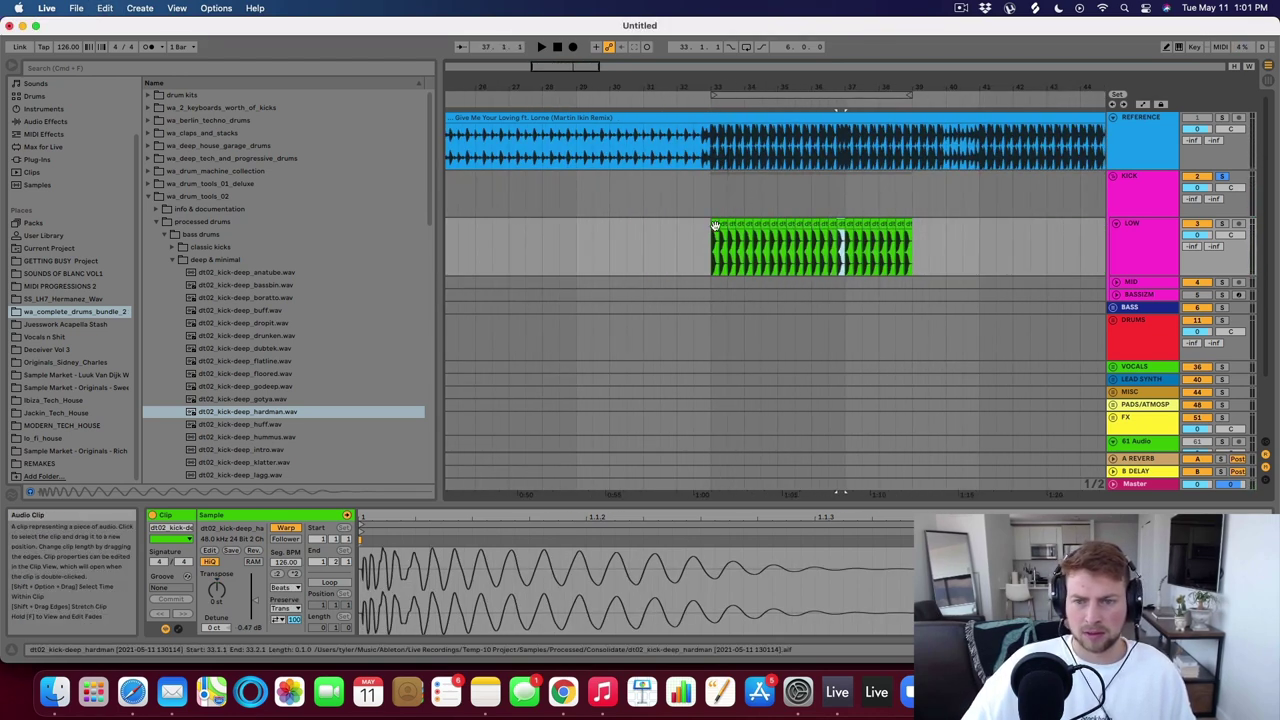
# Set the arrangement loop around the LOW kick clips from bar 33 to bar 37.
pyautogui.moveTo(715, 225); pyautogui.dragTo(845, 240)
pyautogui.press('super+l')
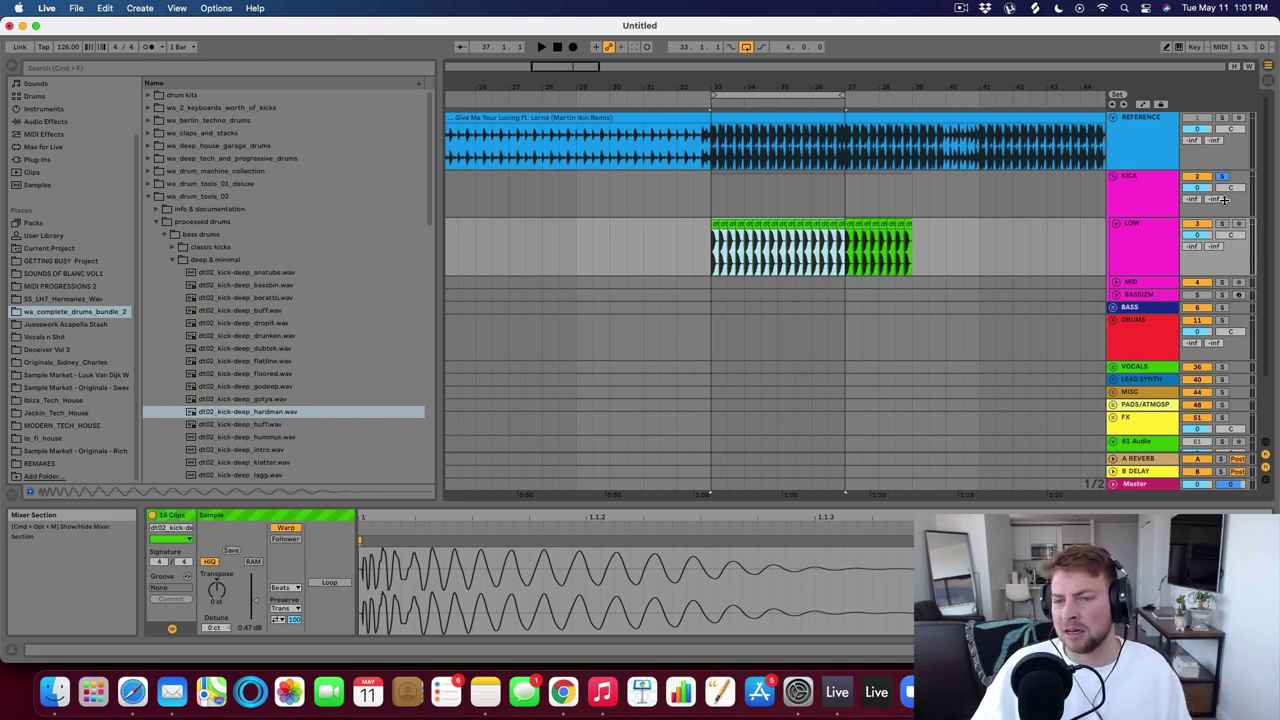
pyautogui.moveTo(724, 82); pyautogui.dragTo(662, 142)
pyautogui.moveTo(724, 170); pyautogui.dragTo(724, 200)
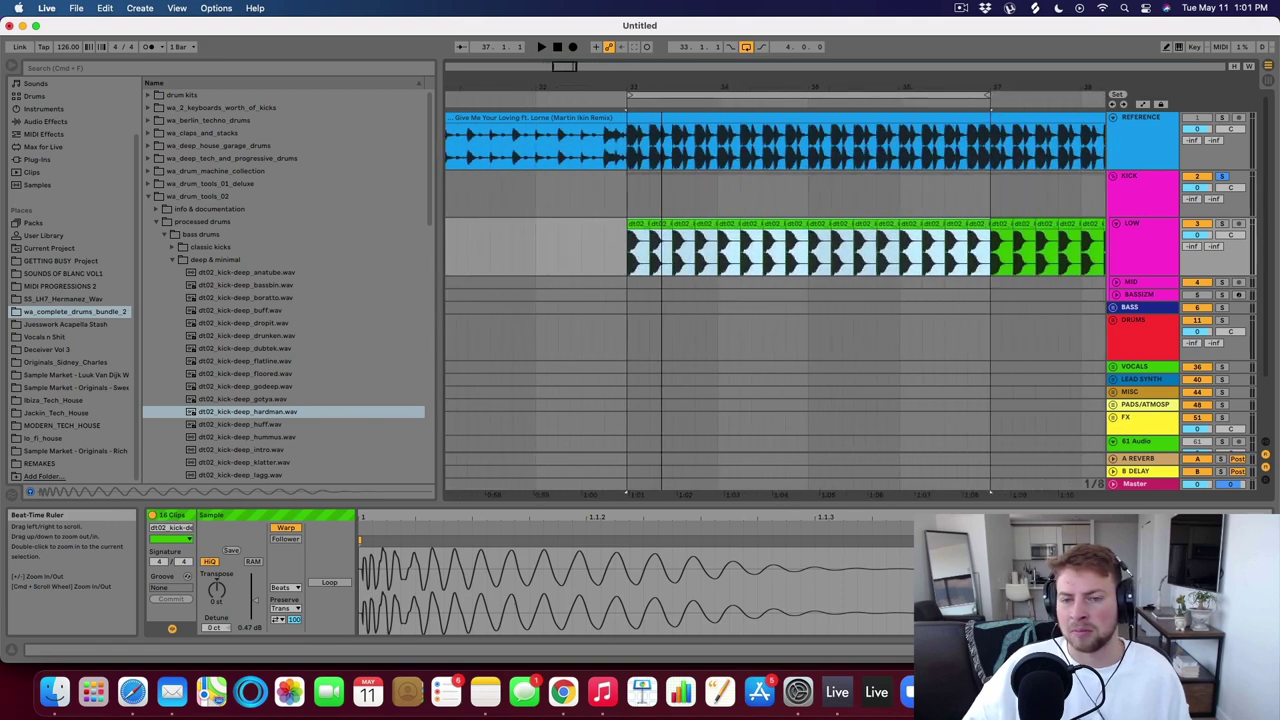
pyautogui.moveTo(940, 82); pyautogui.dragTo(854, 84)
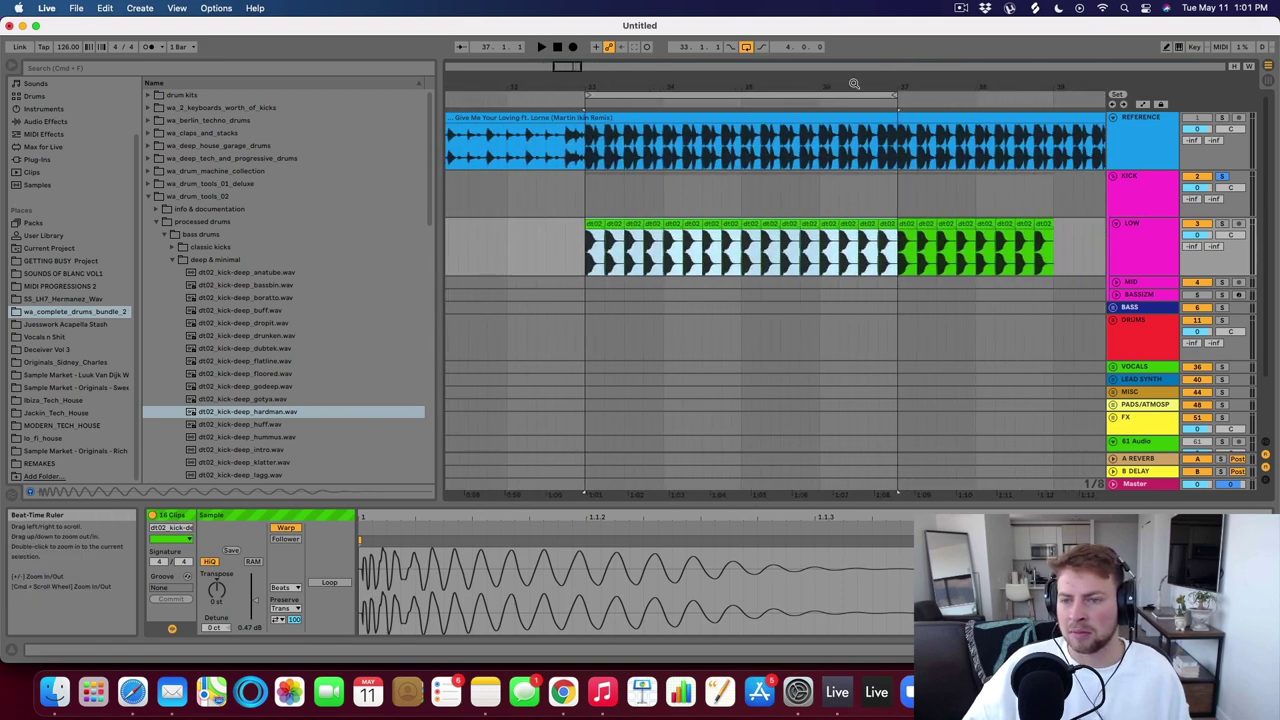
# Solo the REFERENCE track and bypass its EQ Eight low-pass filter.
pyautogui.click(1148, 128)
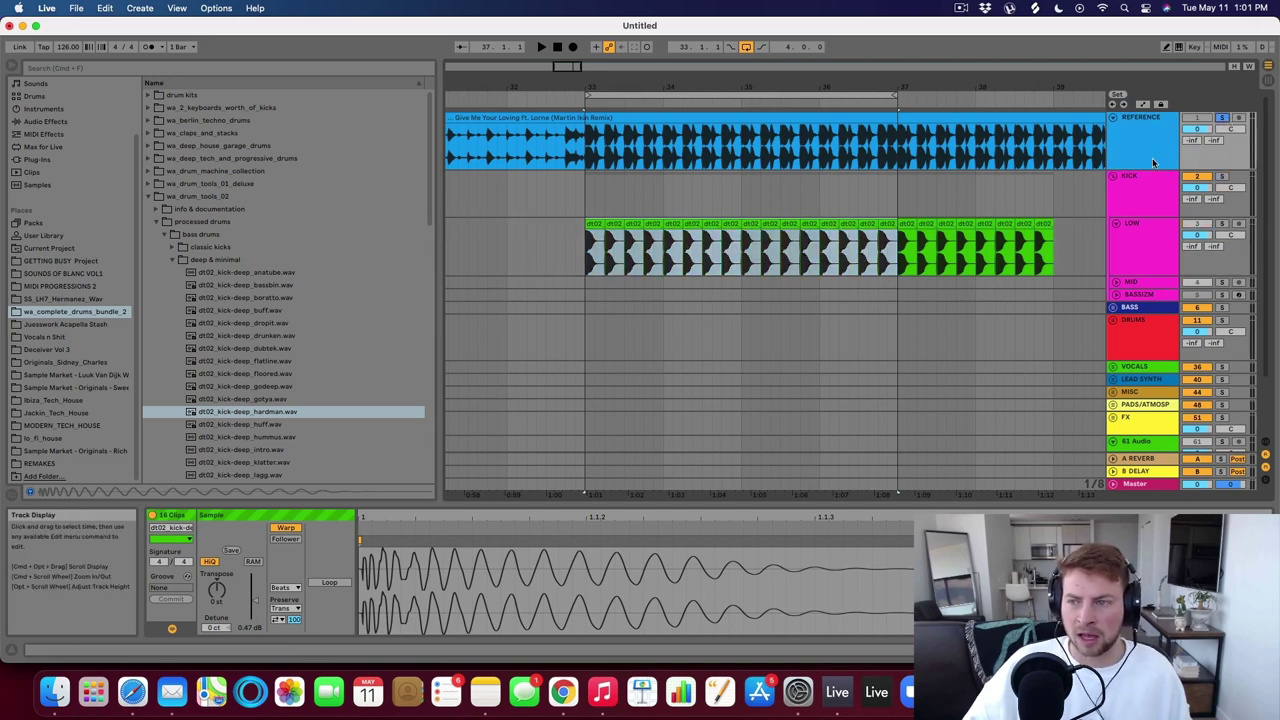
pyautogui.doubleClick(1152, 158)
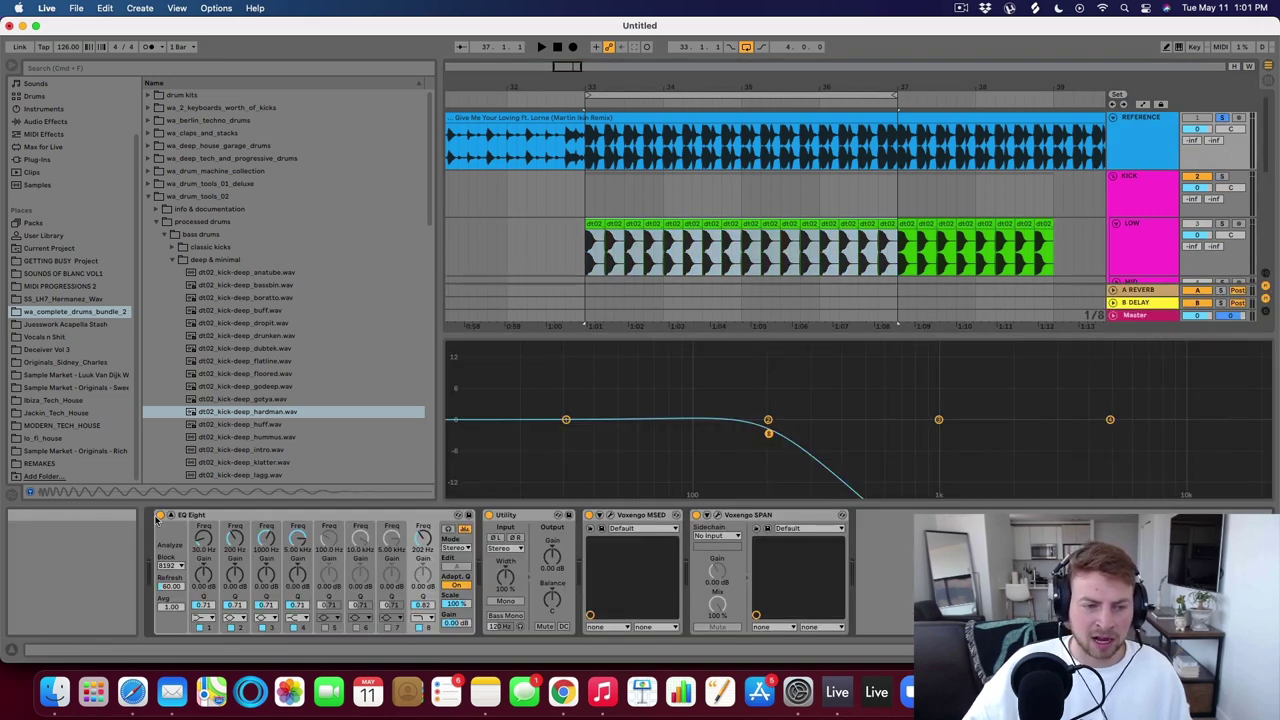
pyautogui.click(162, 515)
pyautogui.moveTo(616, 87); pyautogui.dragTo(621, 101)
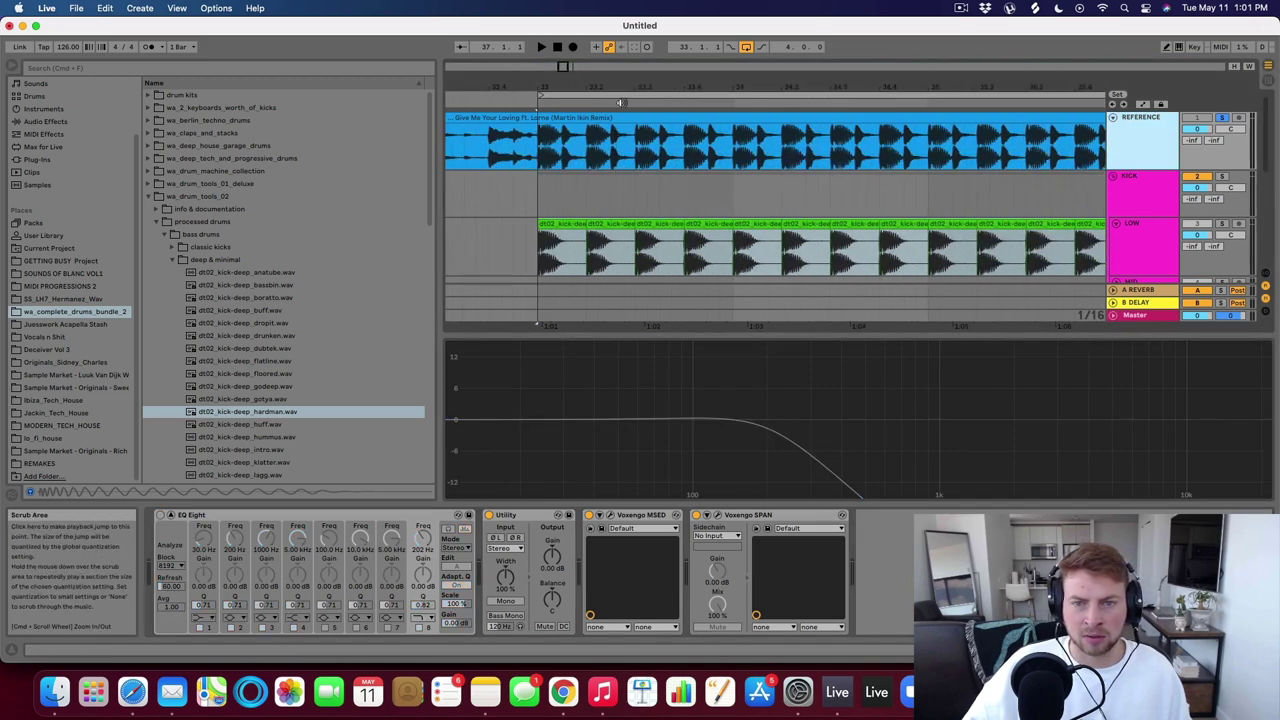
# Play the unfiltered reference from bar 33 and examine the transient at the start of its kick at bar 34.
pyautogui.press('space')
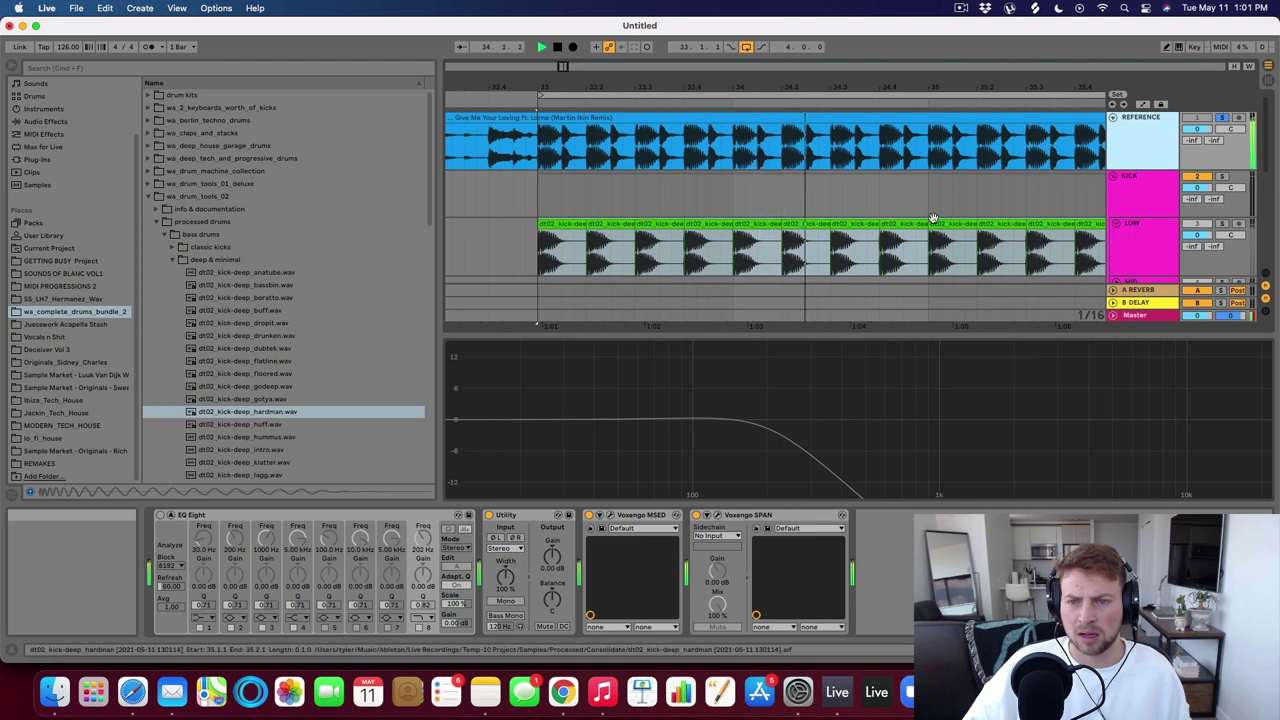
pyautogui.click(745, 178)
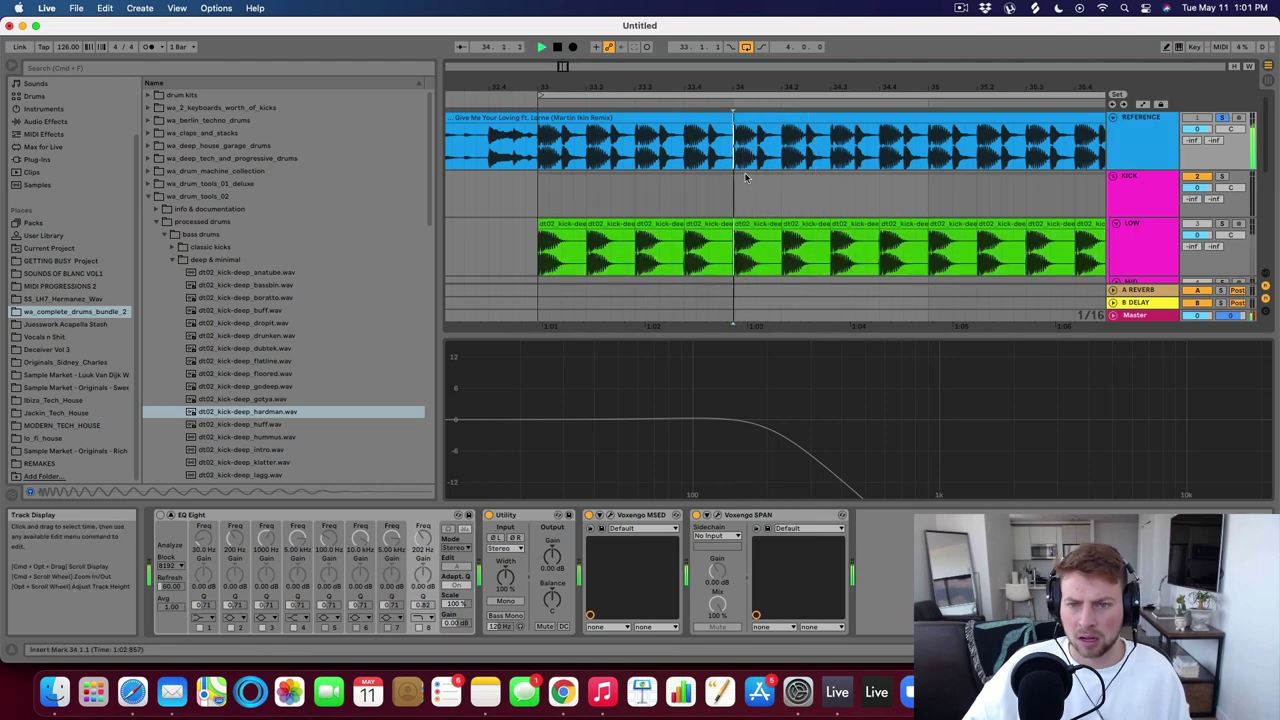
pyautogui.press('space')
pyautogui.moveTo(741, 84); pyautogui.dragTo(741, 150)
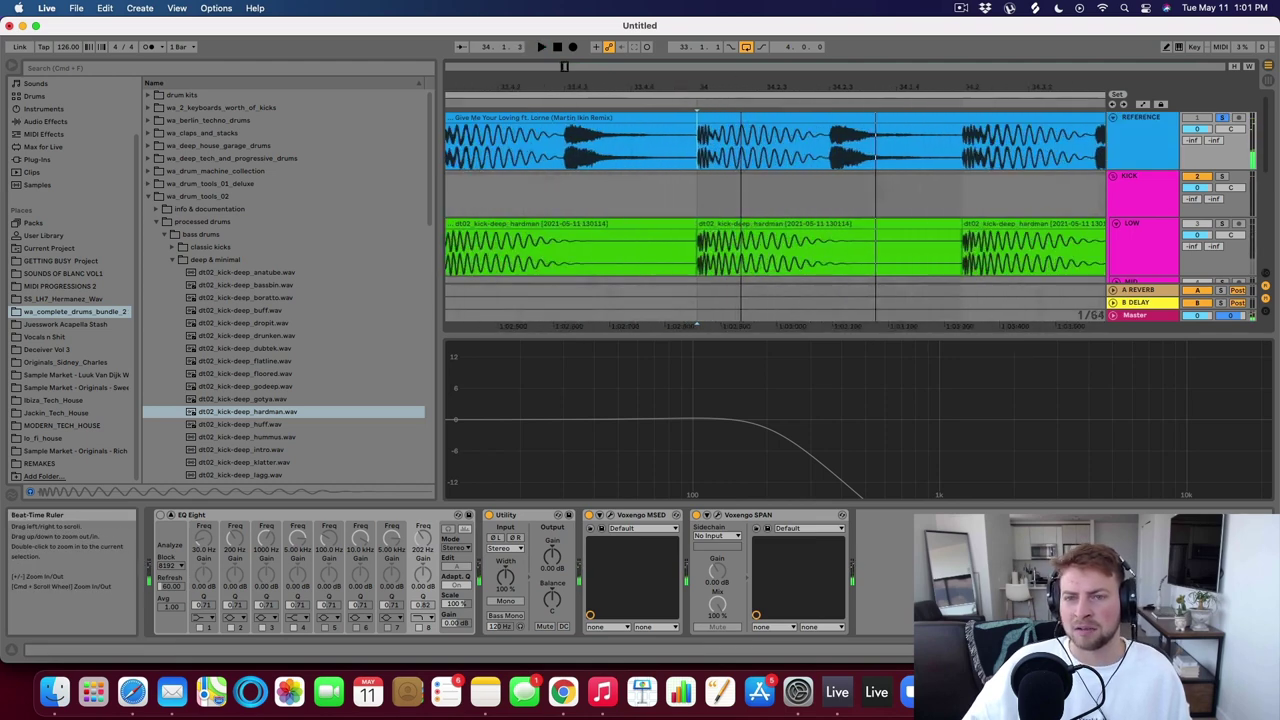
pyautogui.click(705, 155)
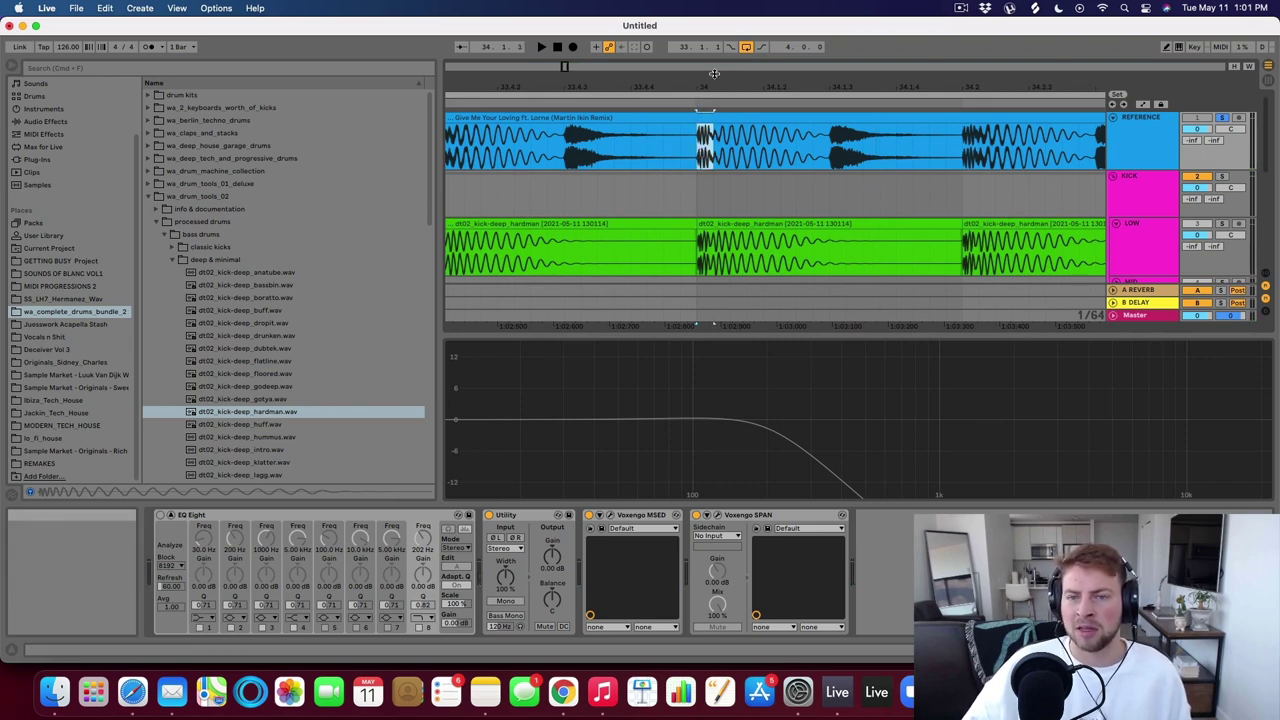
# Solo the KICK group and LOW track instead of REFERENCE and play the low kick from bar 34.
pyautogui.moveTo(729, 86); pyautogui.dragTo(729, 50)
pyautogui.click(1222, 118)
pyautogui.click(1222, 177)
pyautogui.click(1223, 224)
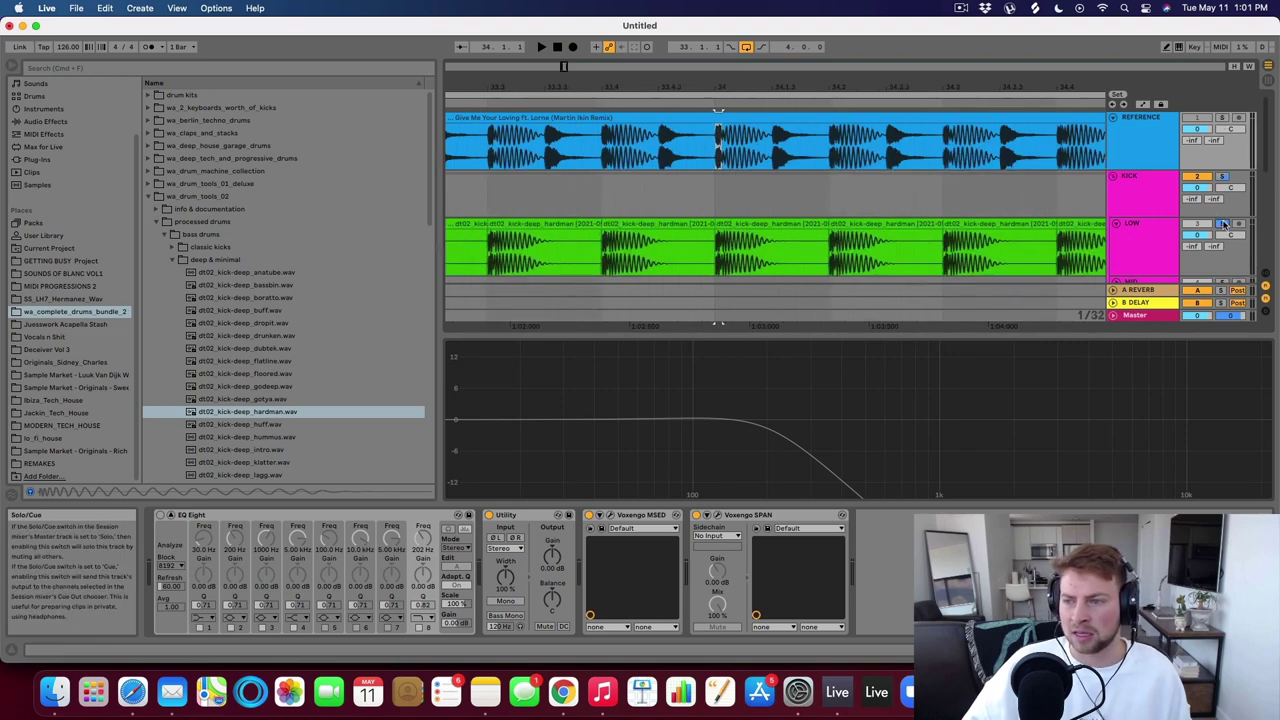
pyautogui.click(1137, 225)
pyautogui.press('space')
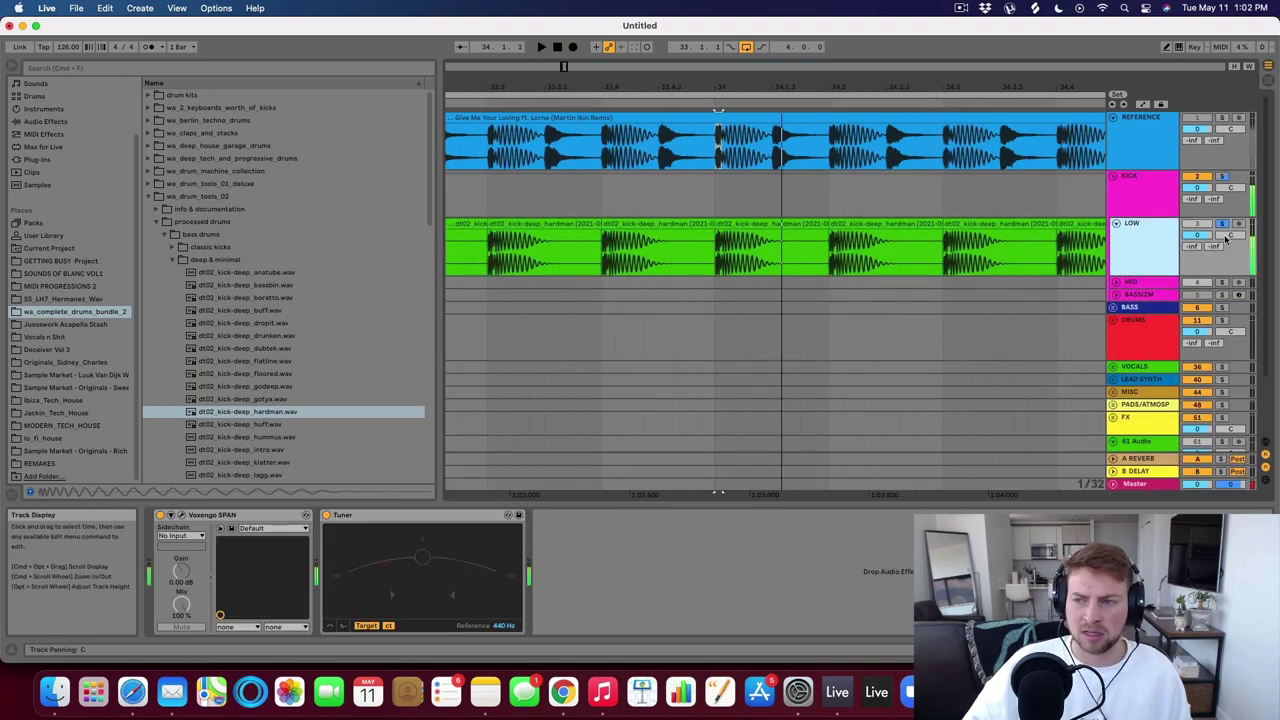
# Play the KICK group through its EQ Eight with the enlarged display collapsed, and move band 2 to about 690 Hz and -0.37 dB.
pyautogui.click(1140, 207)
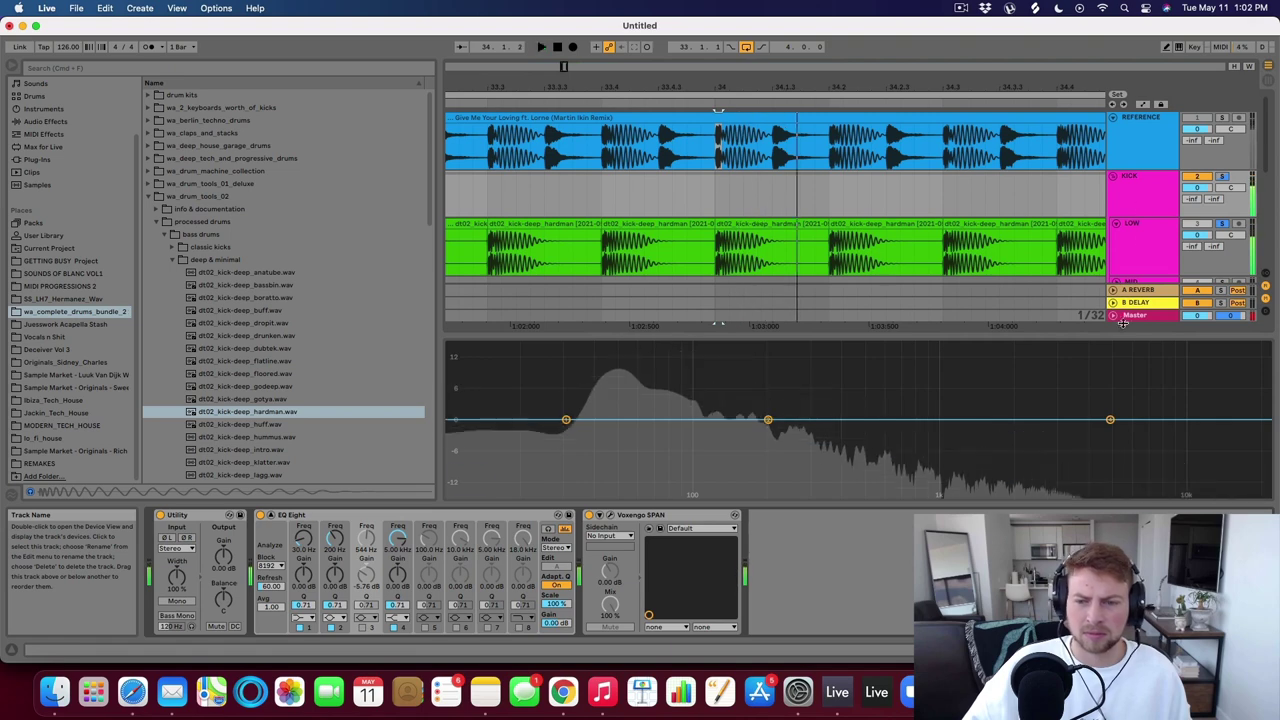
pyautogui.click(746, 479)
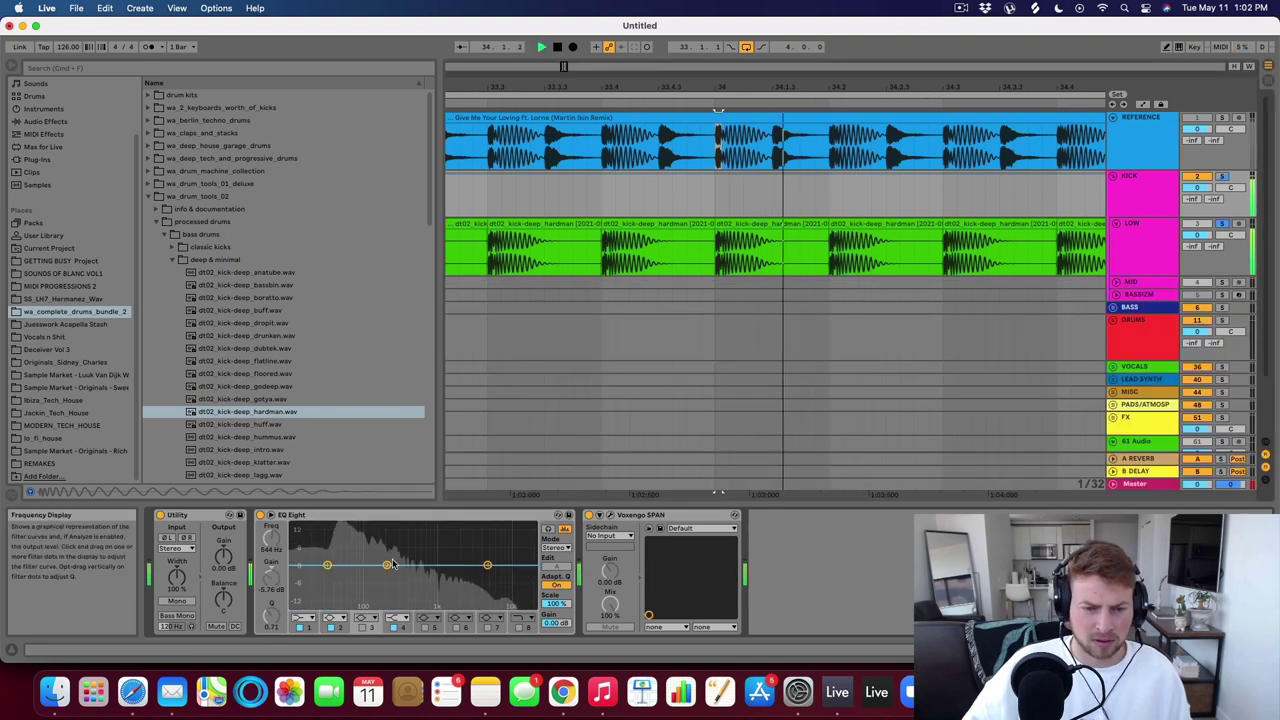
pyautogui.press('space')
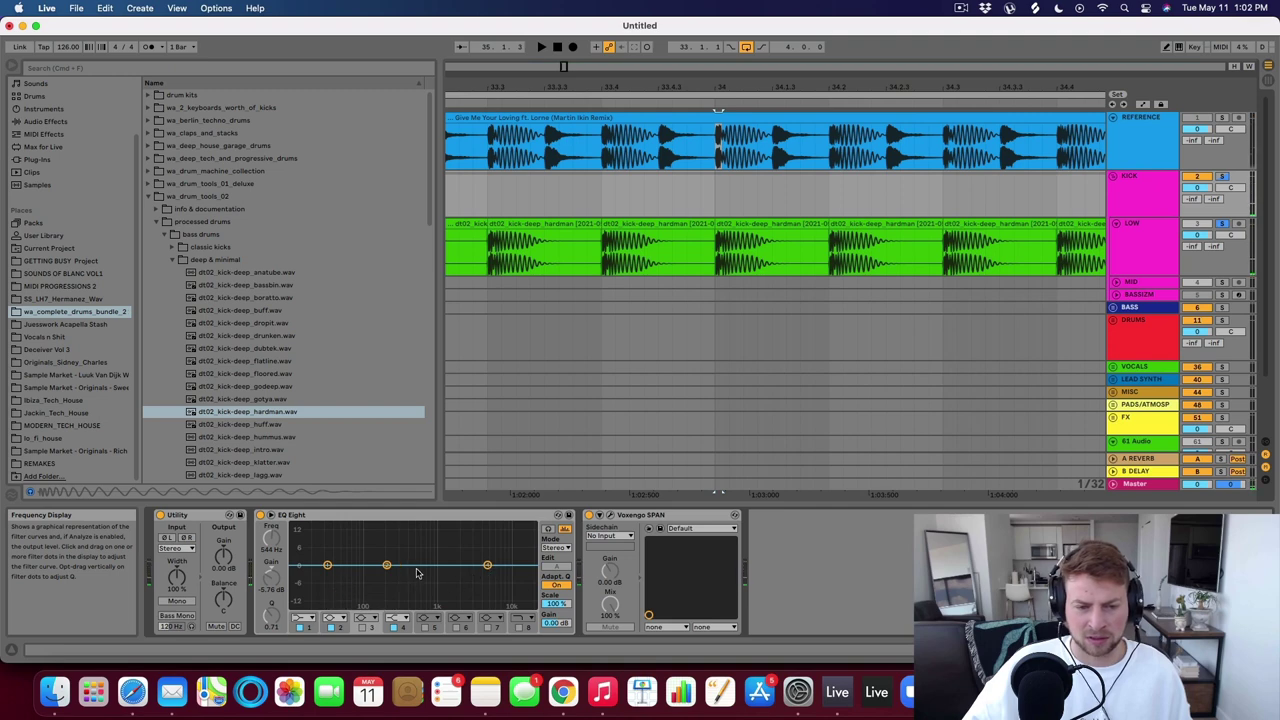
pyautogui.moveTo(388, 570); pyautogui.dragTo(425, 567)
pyautogui.press('space')
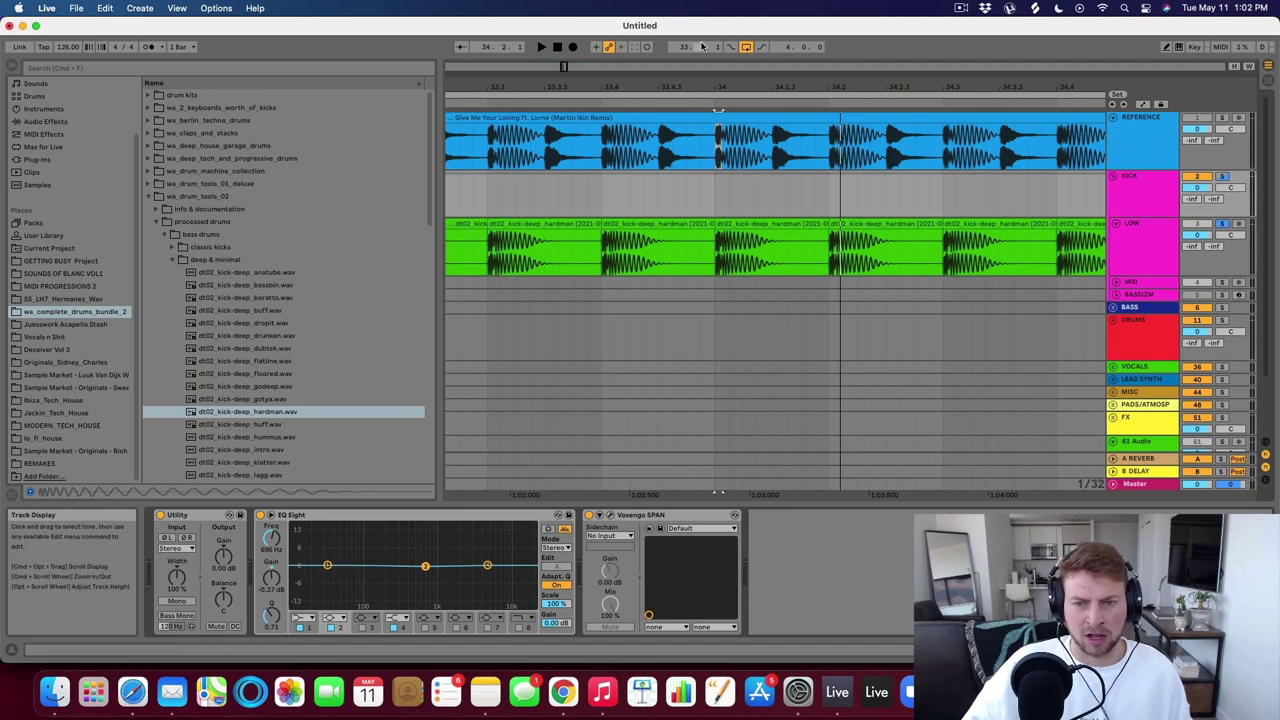
# Set the insert marker to bar 33 on LOW and browse the bass drums folder to its fat & punchy kicks.
pyautogui.moveTo(688, 88); pyautogui.dragTo(629, 267)
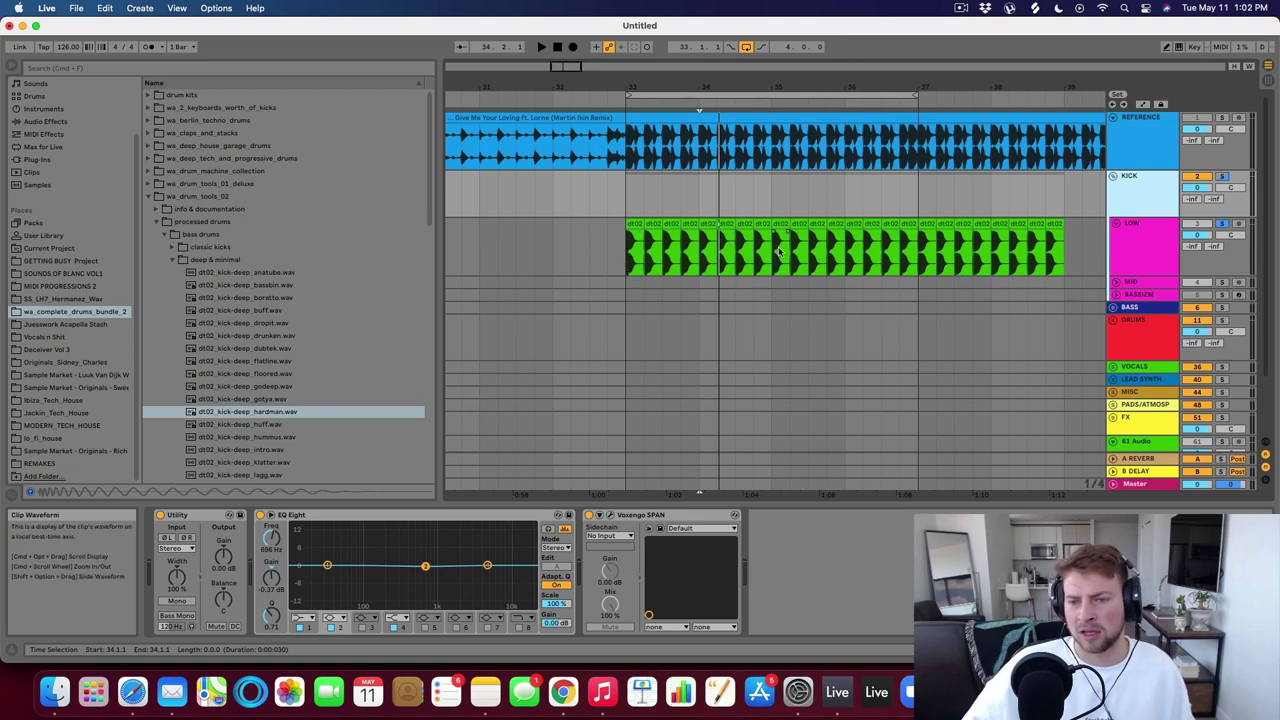
pyautogui.click(628, 266)
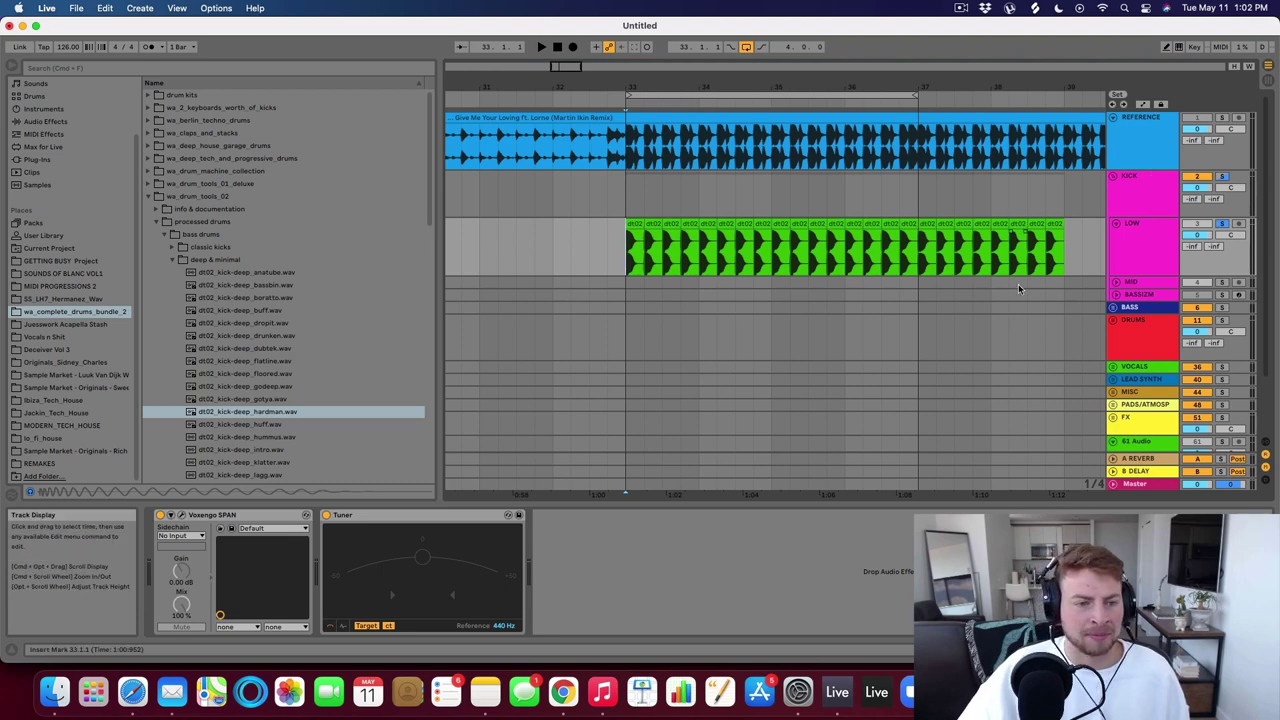
pyautogui.scroll(-2, 224, 312)
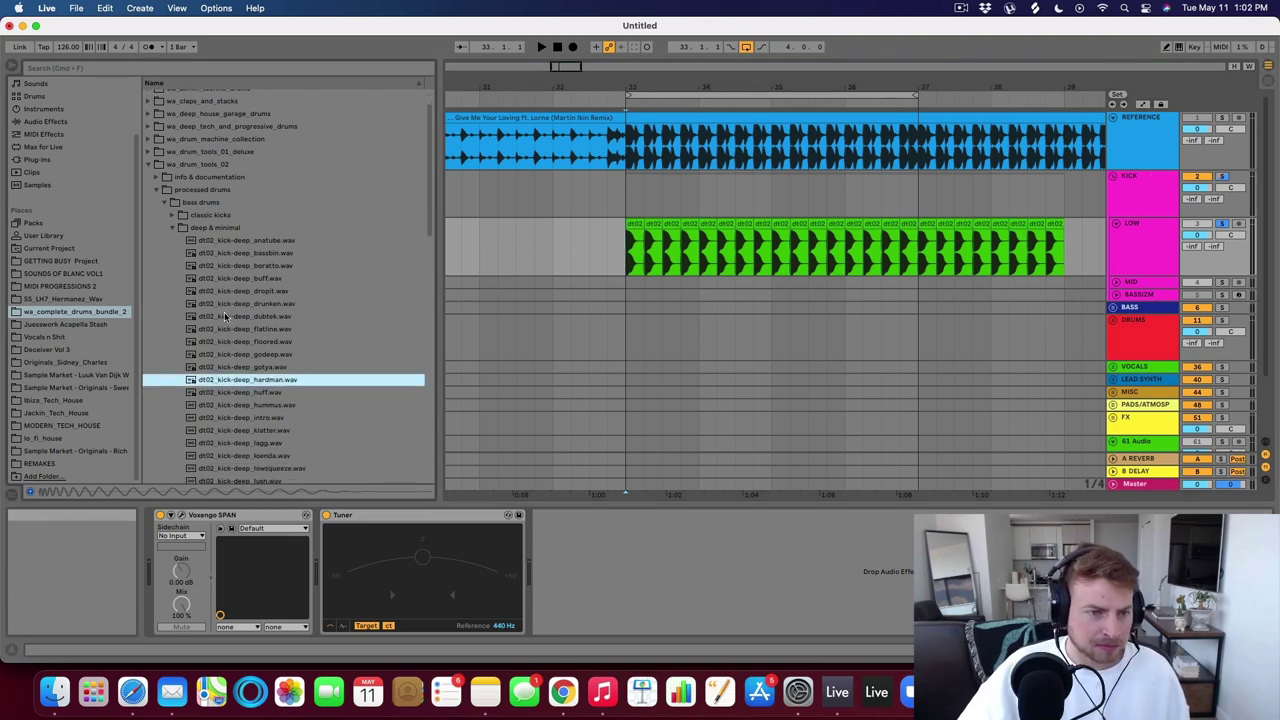
pyautogui.click(176, 228)
pyautogui.click(205, 211)
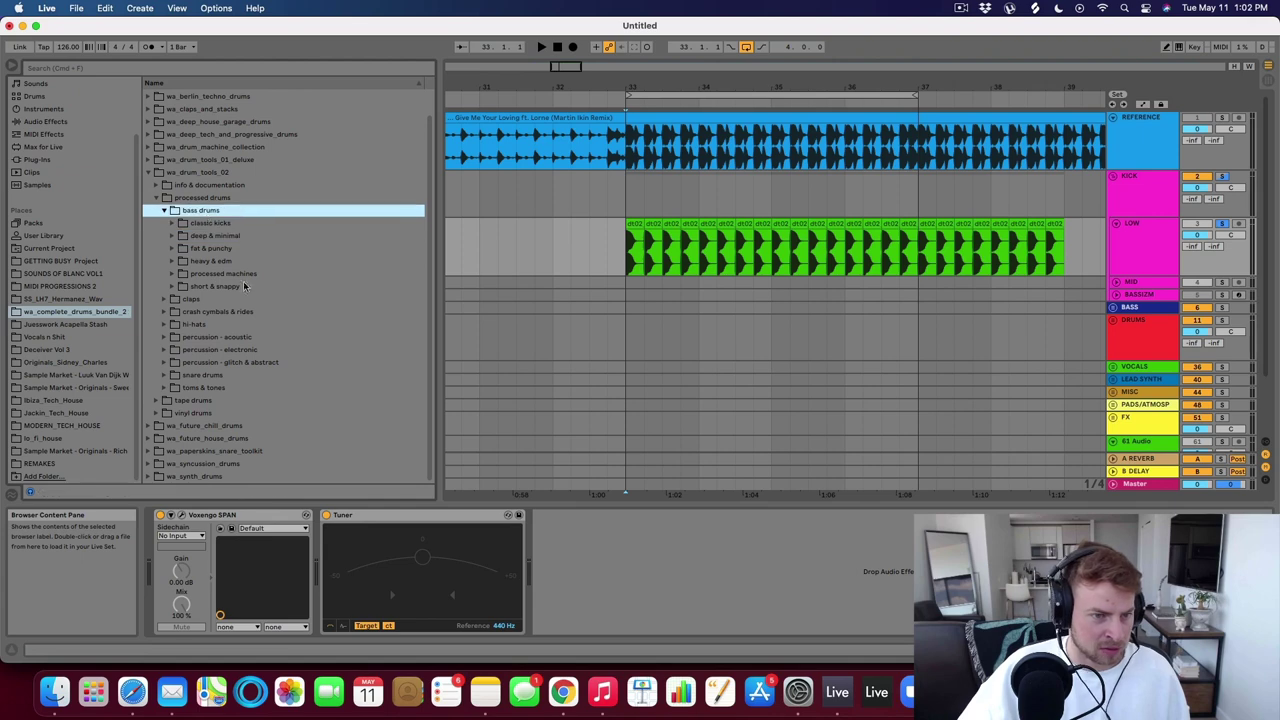
pyautogui.click(174, 287)
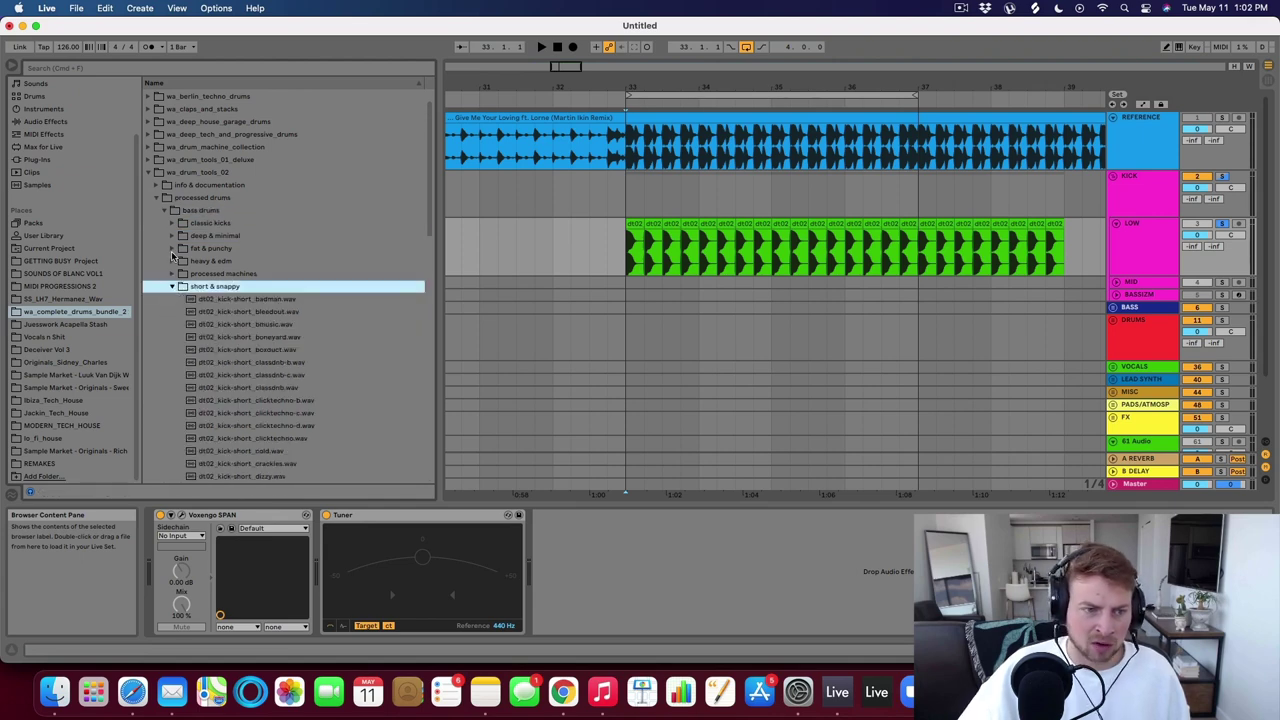
pyautogui.click(171, 250)
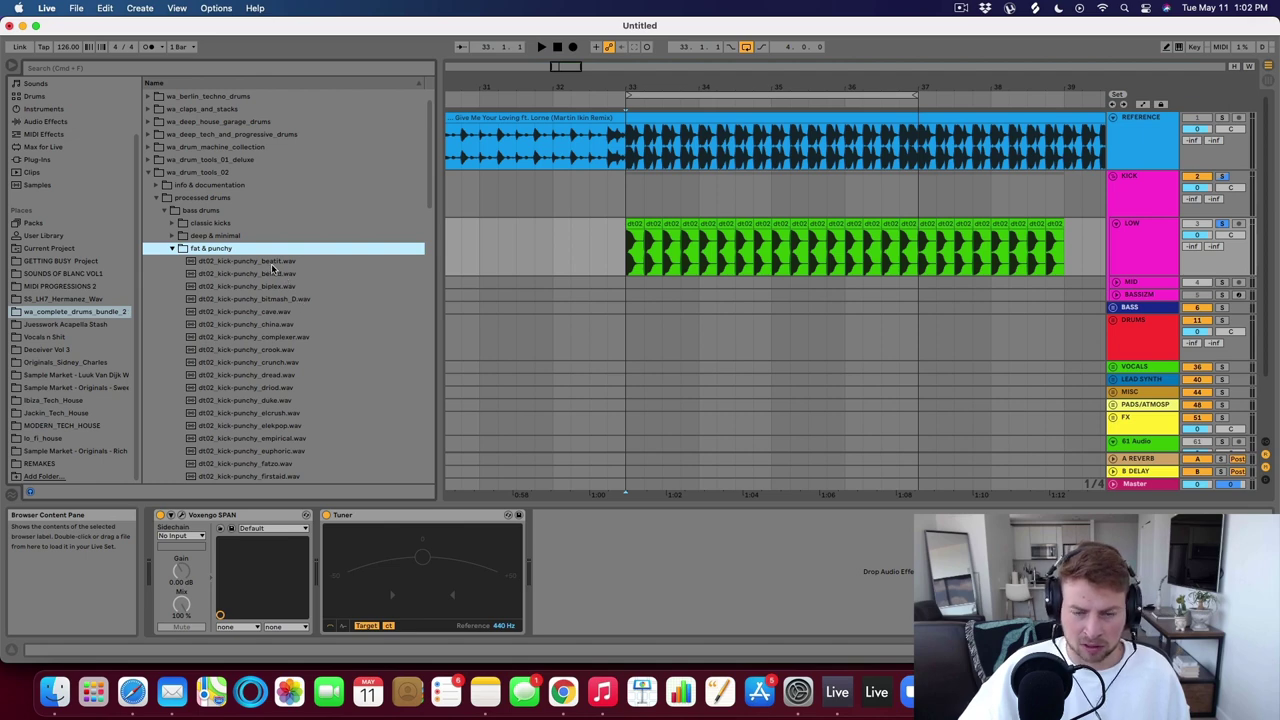
# Audition the fat & punchy kick samples in order as far as dt02_kick-punchy_complexer.wav, replaying neighbouring ones to compare them.
pyautogui.press('Down')
pyautogui.press('Down')
pyautogui.press('Down')
pyautogui.press('Down')
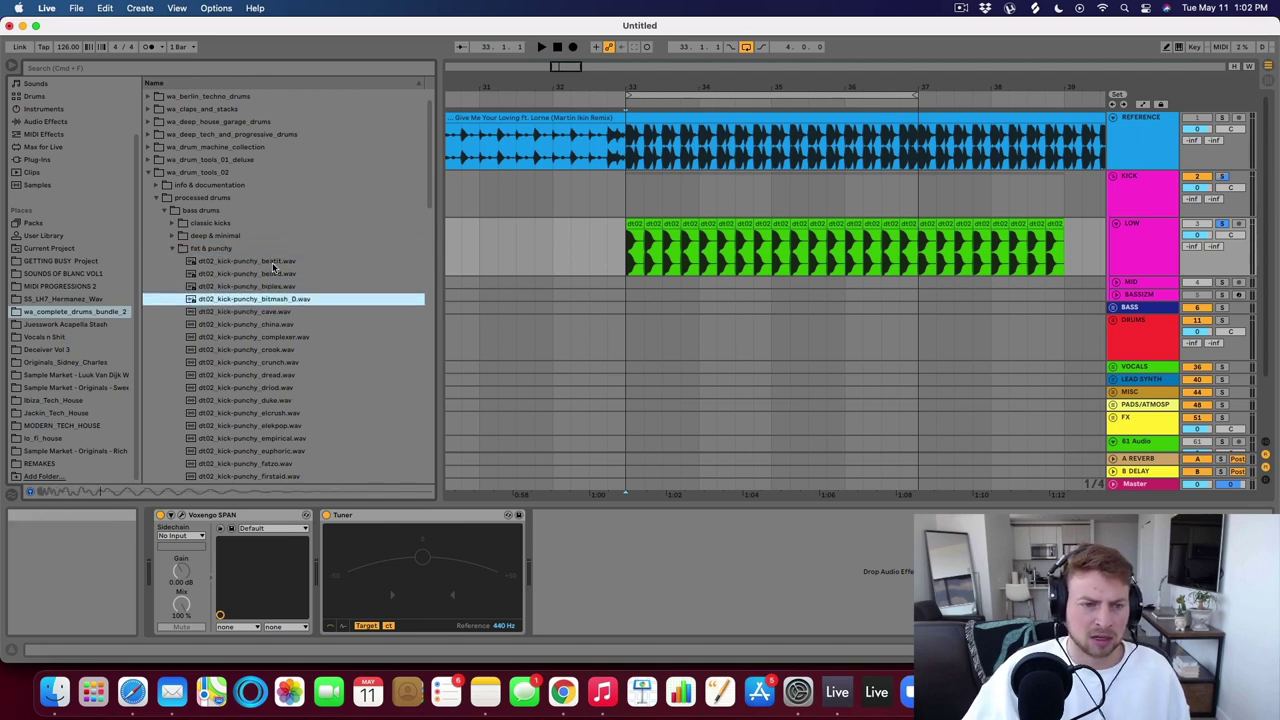
pyautogui.press('Up')
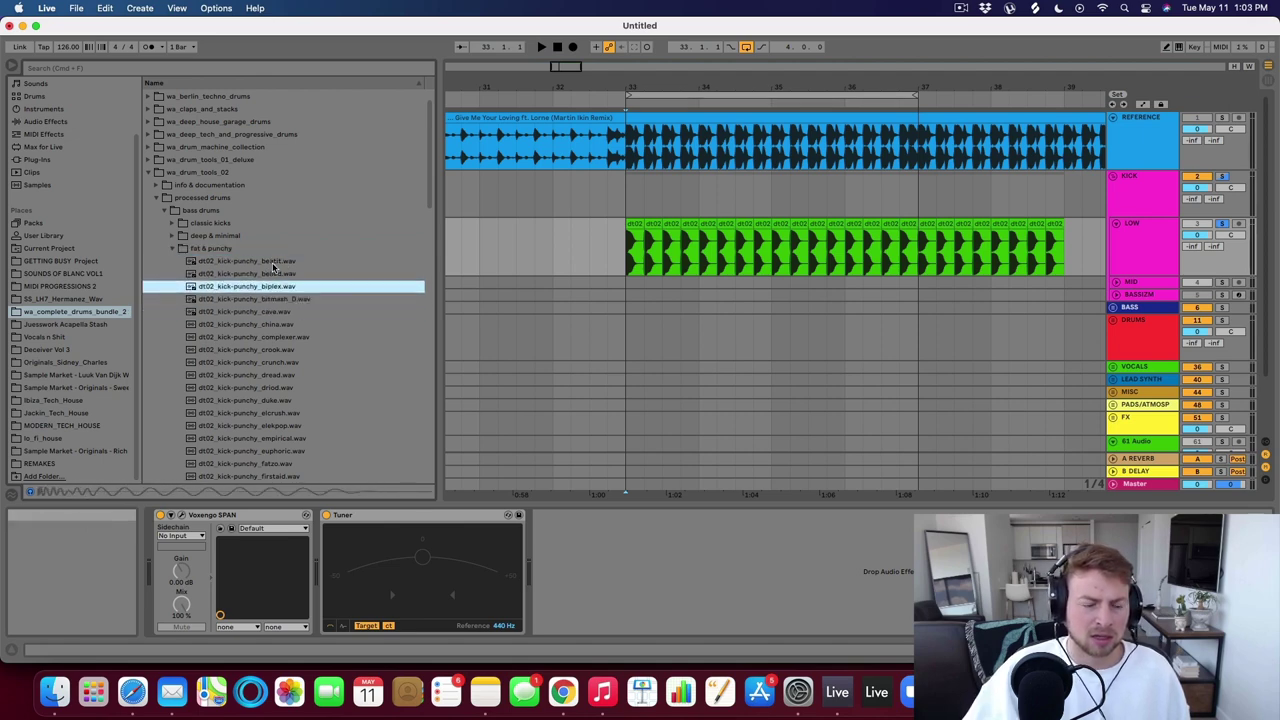
pyautogui.press('Down')
pyautogui.press('Up')
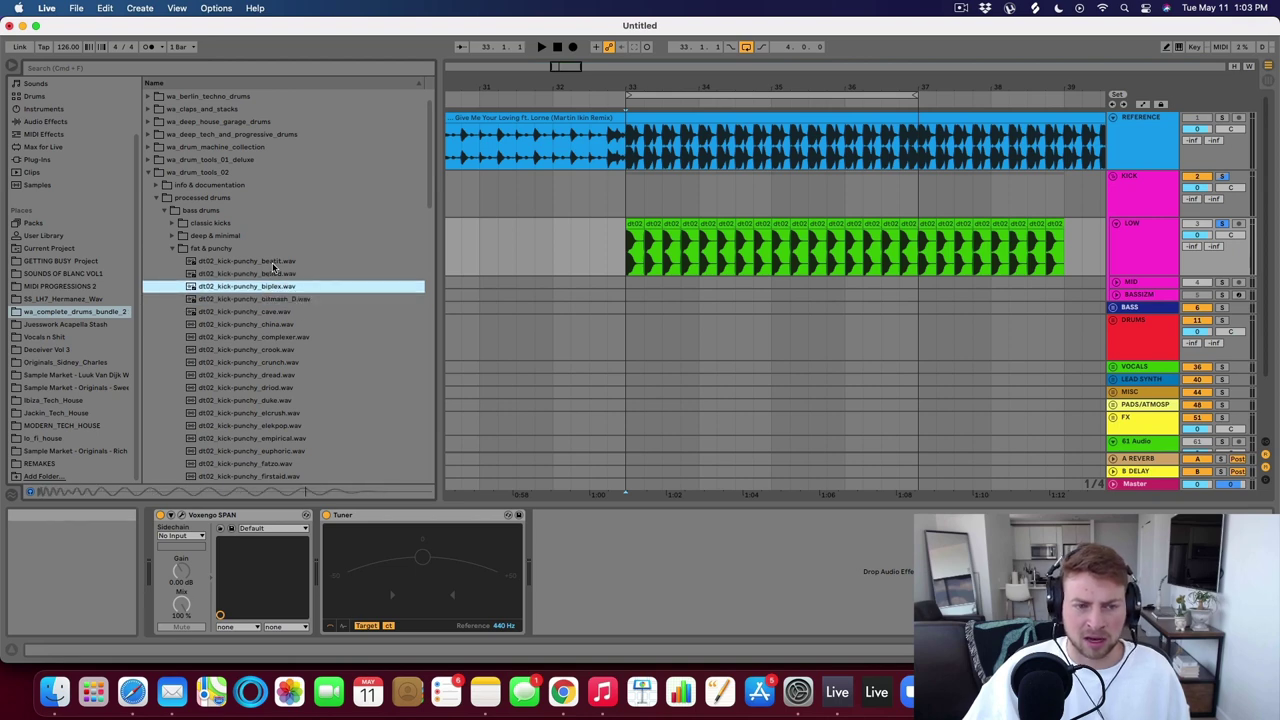
pyautogui.press('Down')
pyautogui.press('Down')
pyautogui.press('Down')
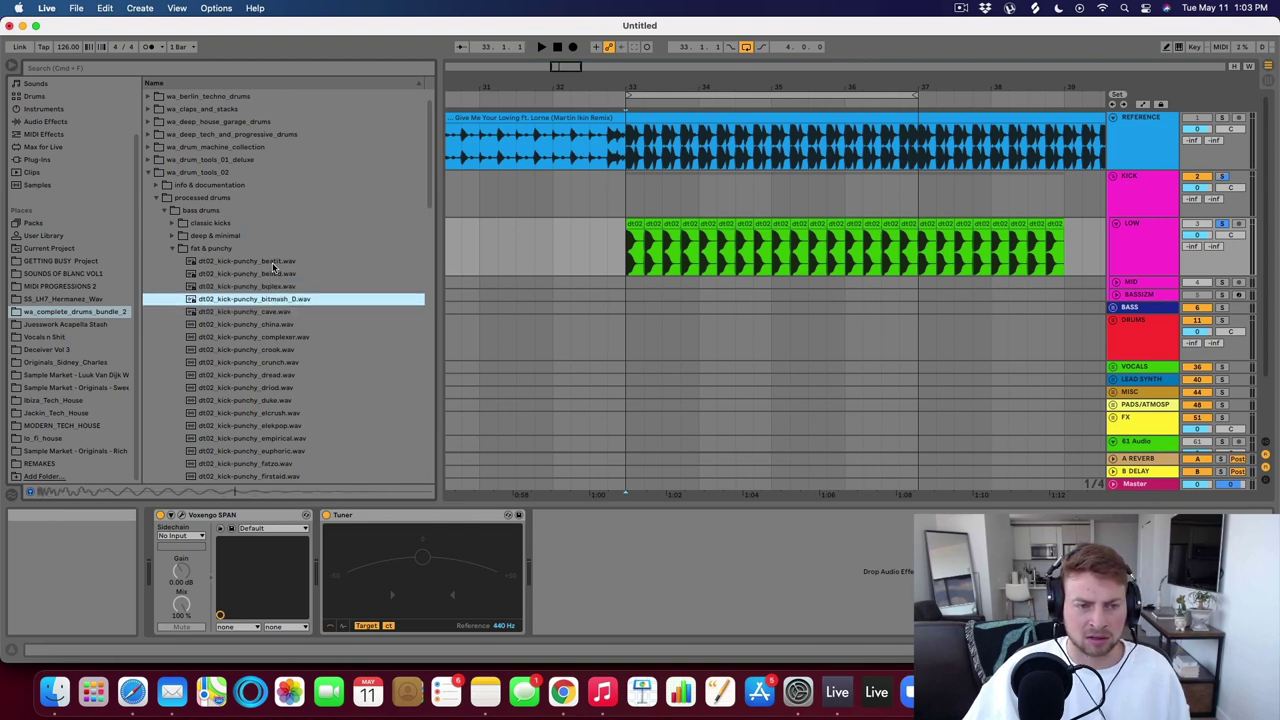
pyautogui.press('Up')
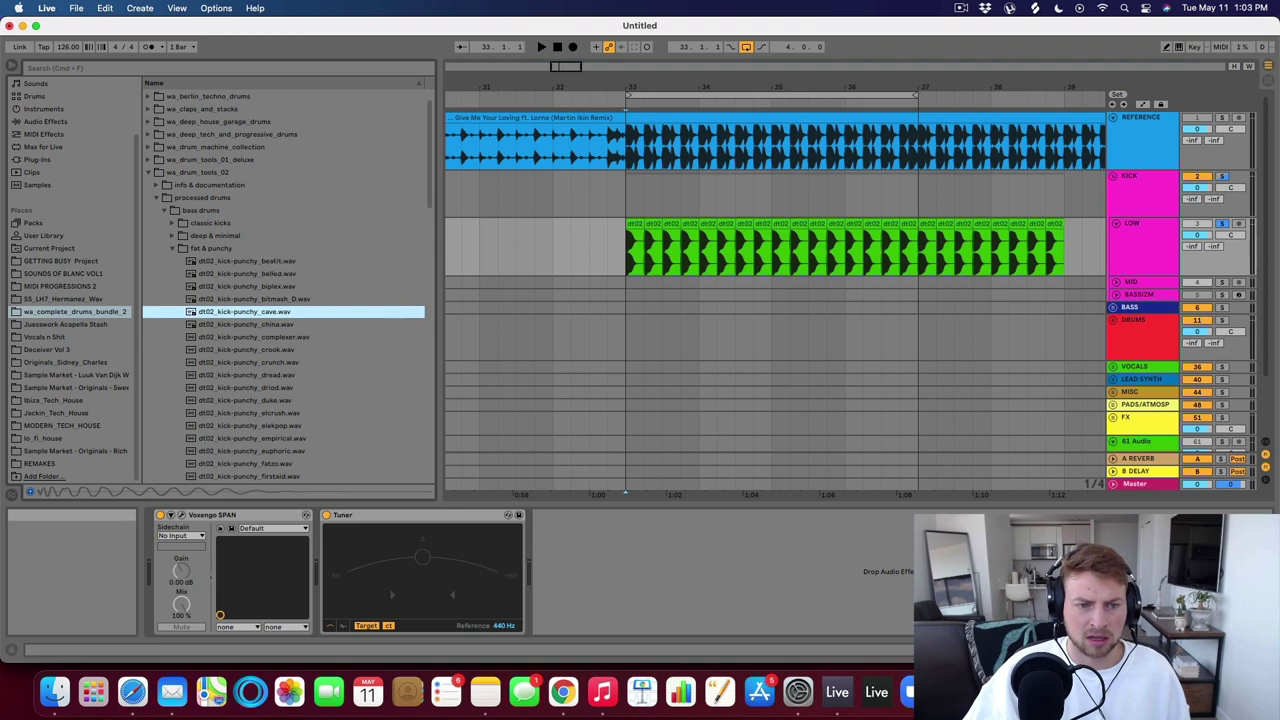
pyautogui.press('Down')
pyautogui.press('Up')
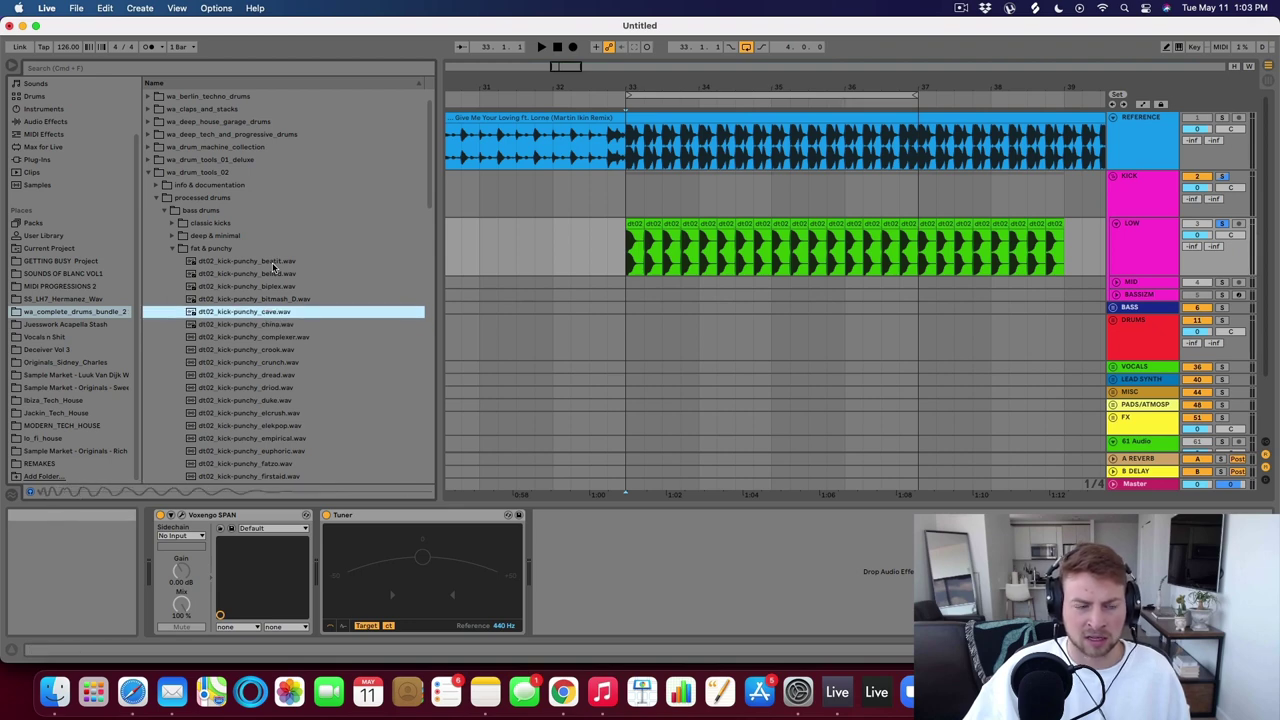
pyautogui.press('Down')
pyautogui.press('Down')
pyautogui.press('Down')
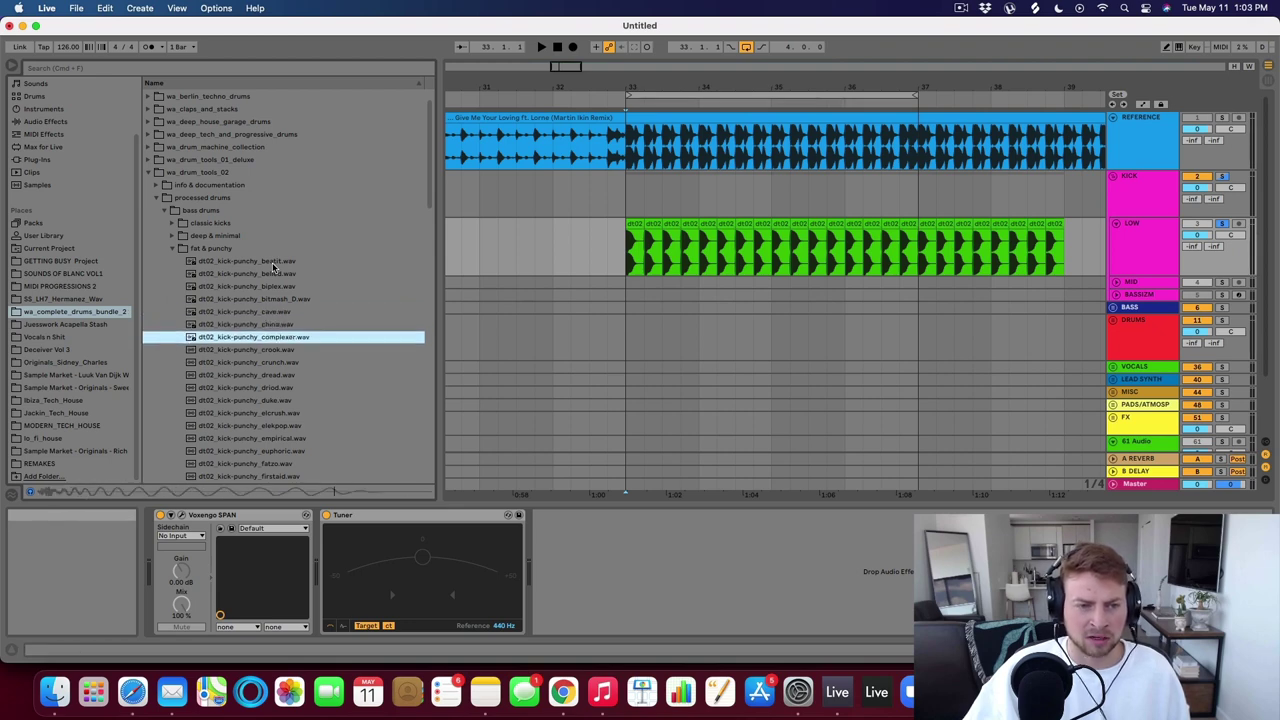
pyautogui.press('Up')
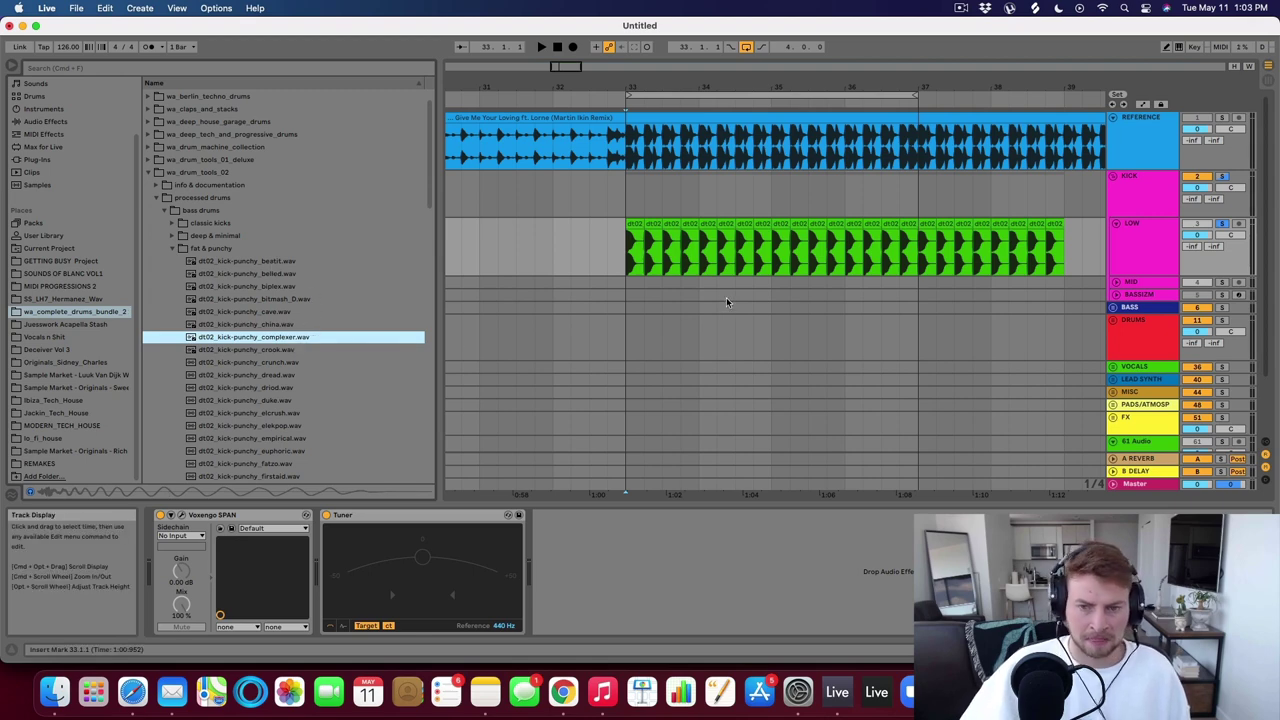
# Unfold the MID track and place the dt02_kick-punchy_complexer sample on it at bar 33.
pyautogui.click(1116, 282)
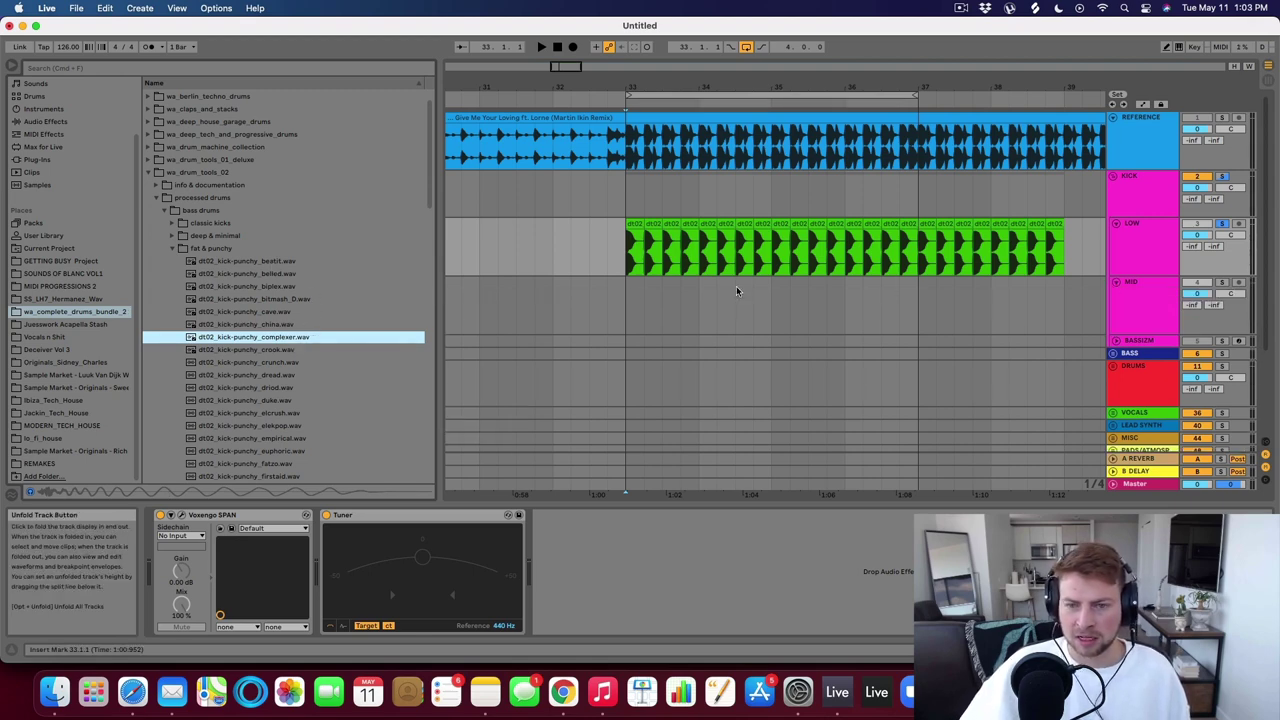
pyautogui.click(626, 298)
pyautogui.press('super+v')
pyautogui.moveTo(634, 88); pyautogui.dragTo(634, 113)
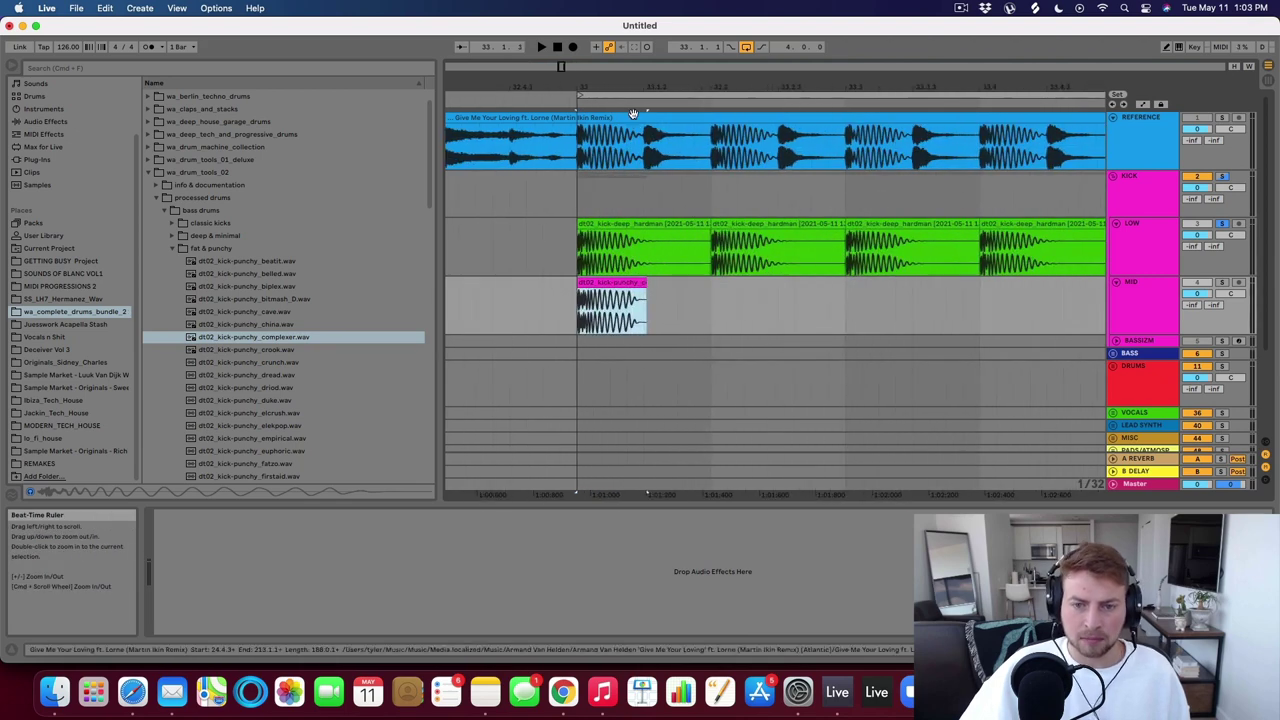
pyautogui.scroll(3, 620, 270)
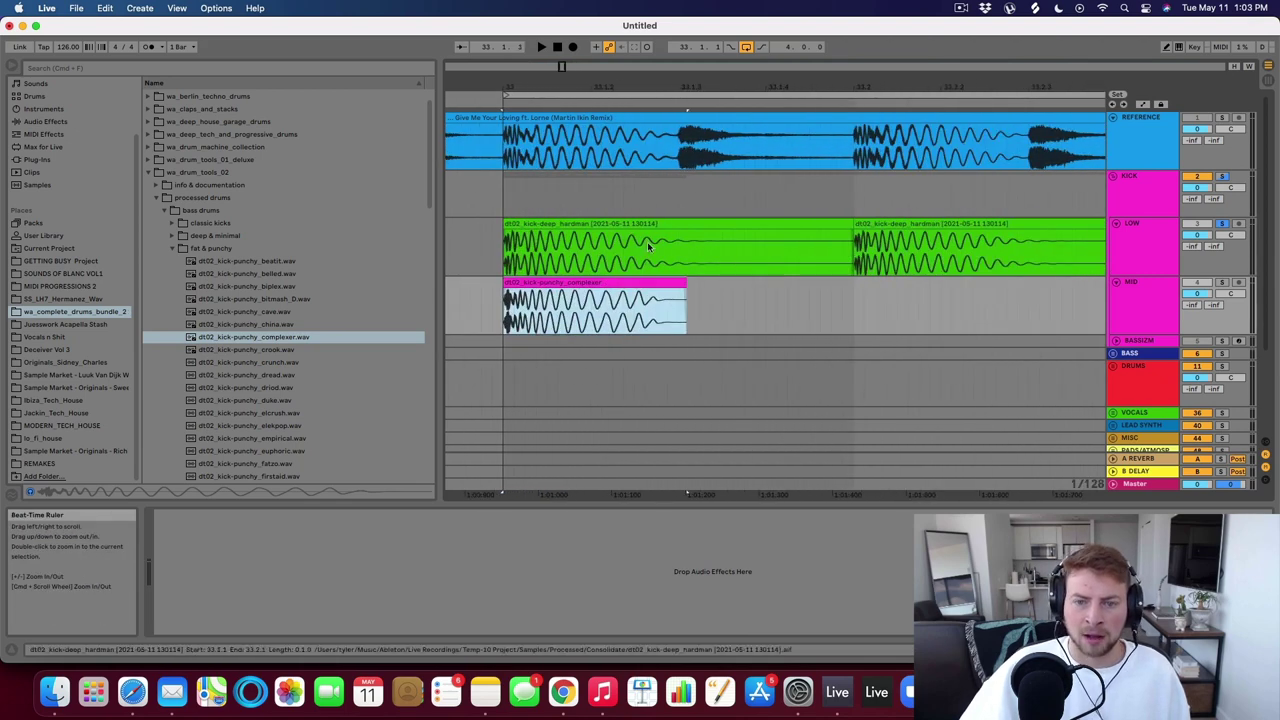
# Fade out the punchy kick clip on MID and trim its end so only the short initial punch remains.
pyautogui.click(622, 268)
pyautogui.click(587, 232)
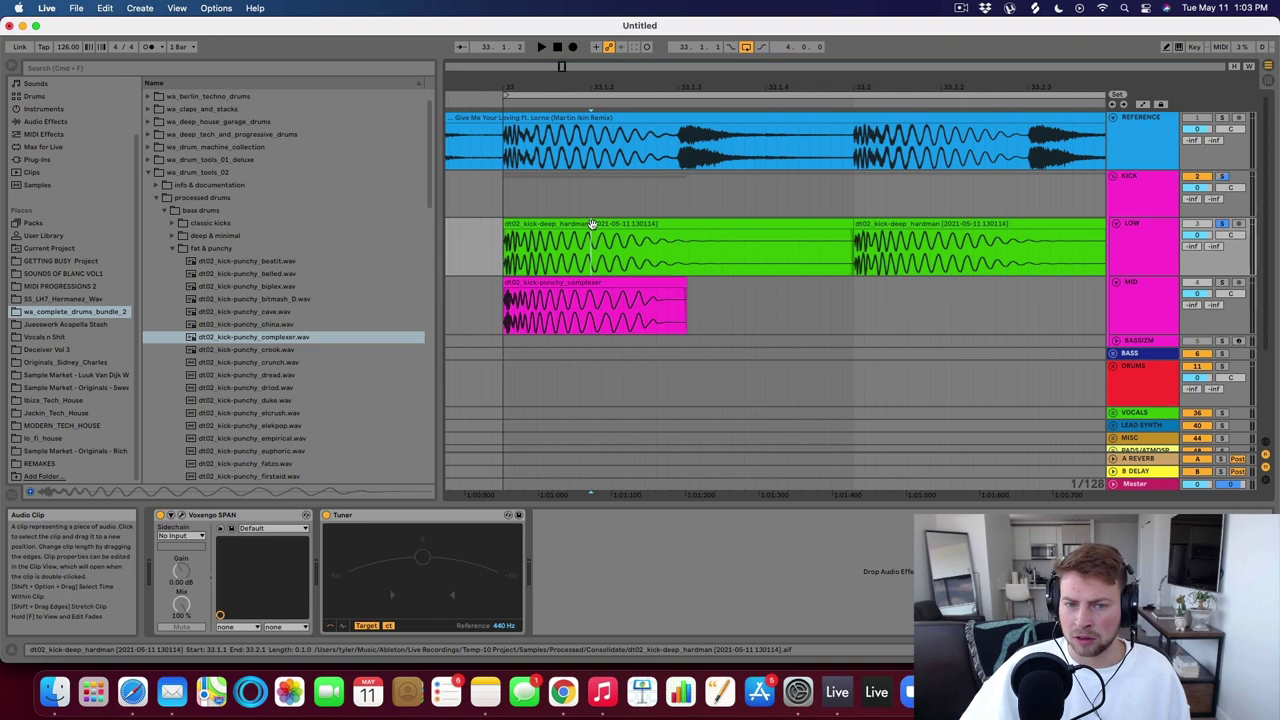
pyautogui.click(667, 306)
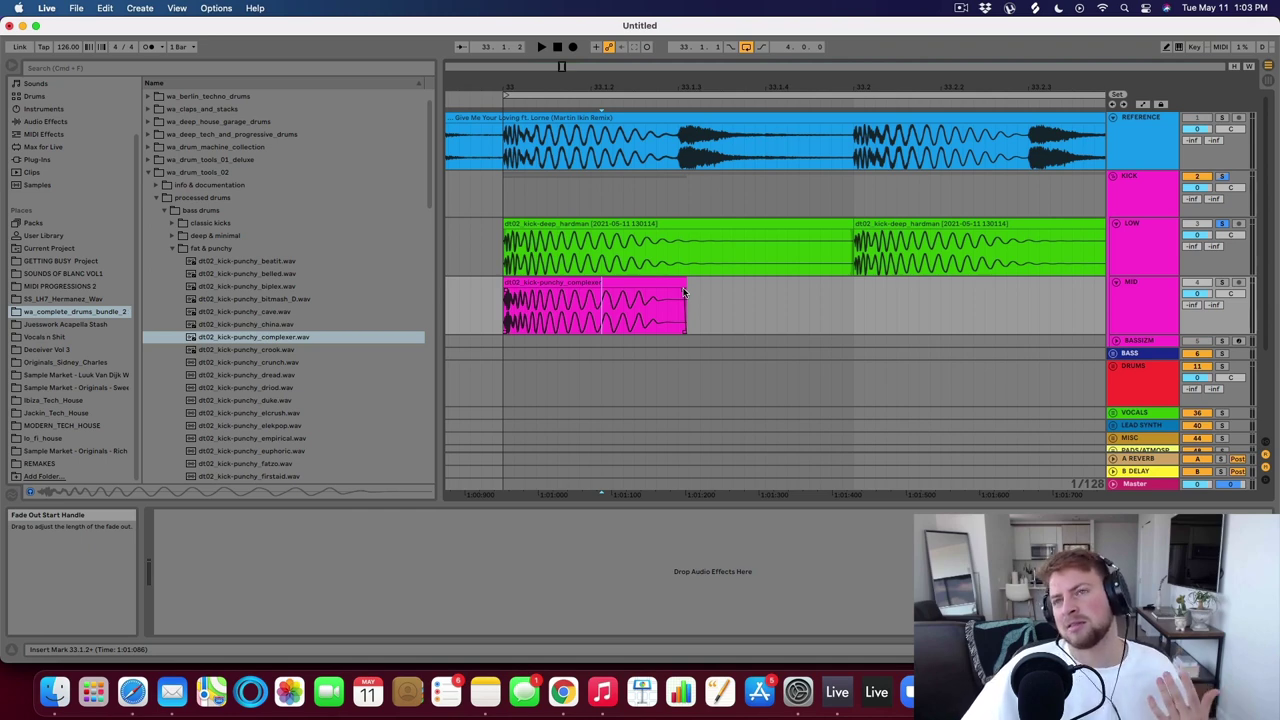
pyautogui.moveTo(684, 292); pyautogui.dragTo(550, 292)
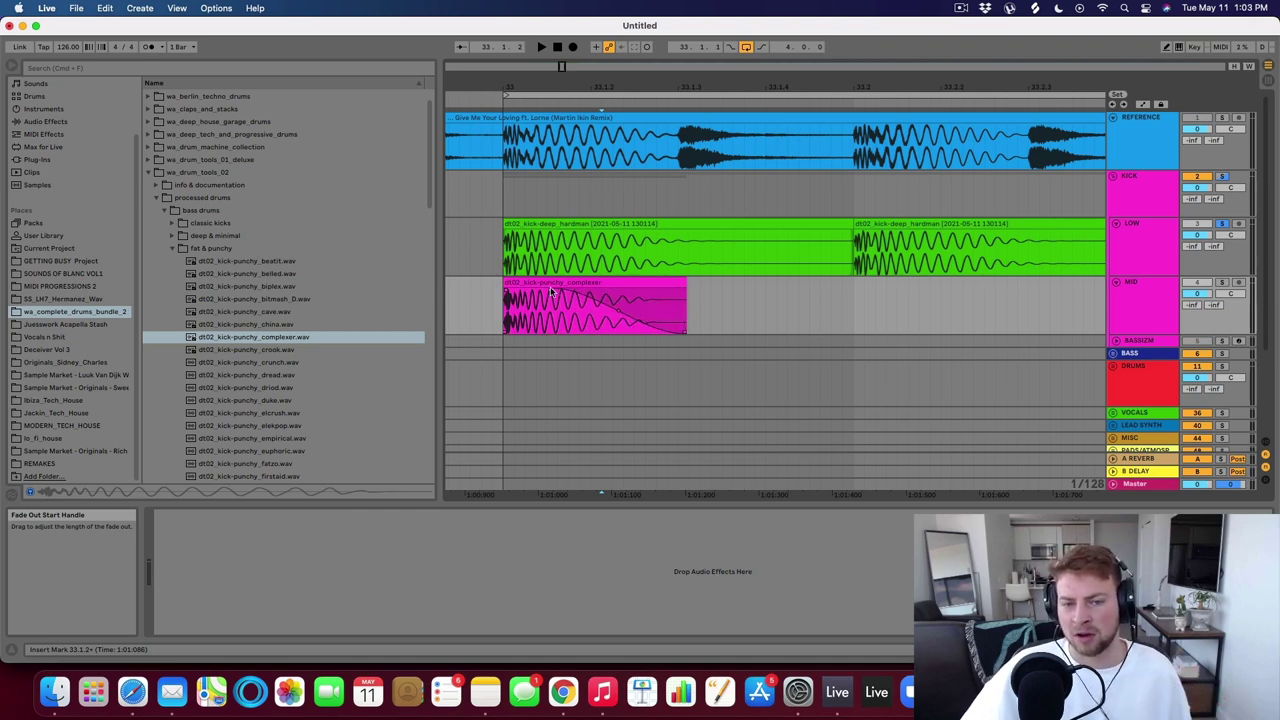
pyautogui.moveTo(686, 282); pyautogui.dragTo(579, 284)
pyautogui.click(513, 300)
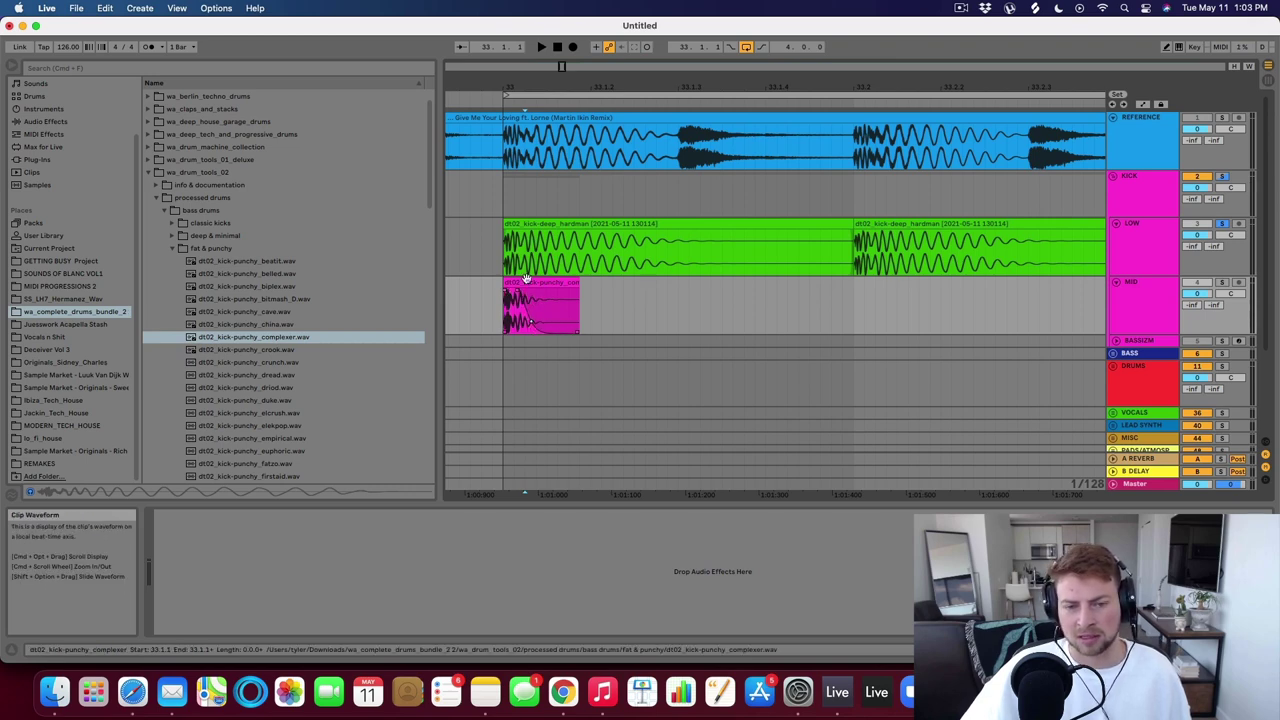
# Solo the MID track and play the shortened punchy kick from bar 33.
pyautogui.click(548, 283)
pyautogui.click(1221, 284)
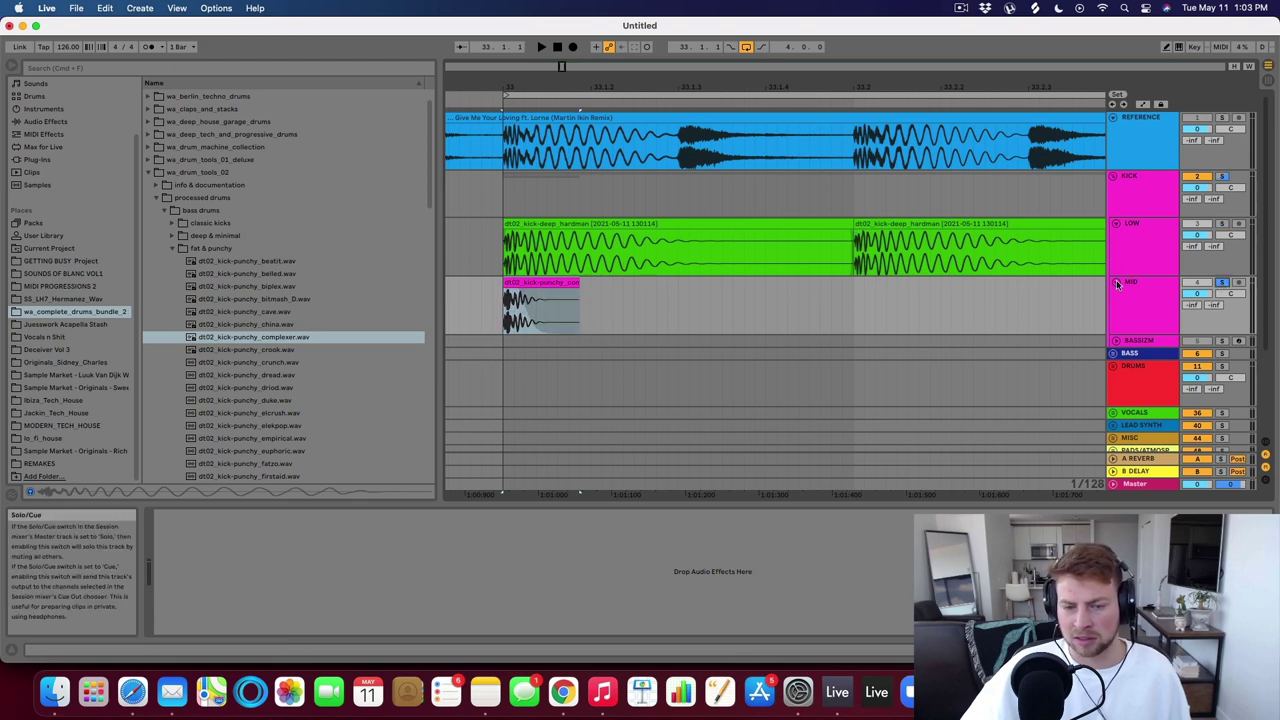
pyautogui.click(527, 287)
pyautogui.press('space')
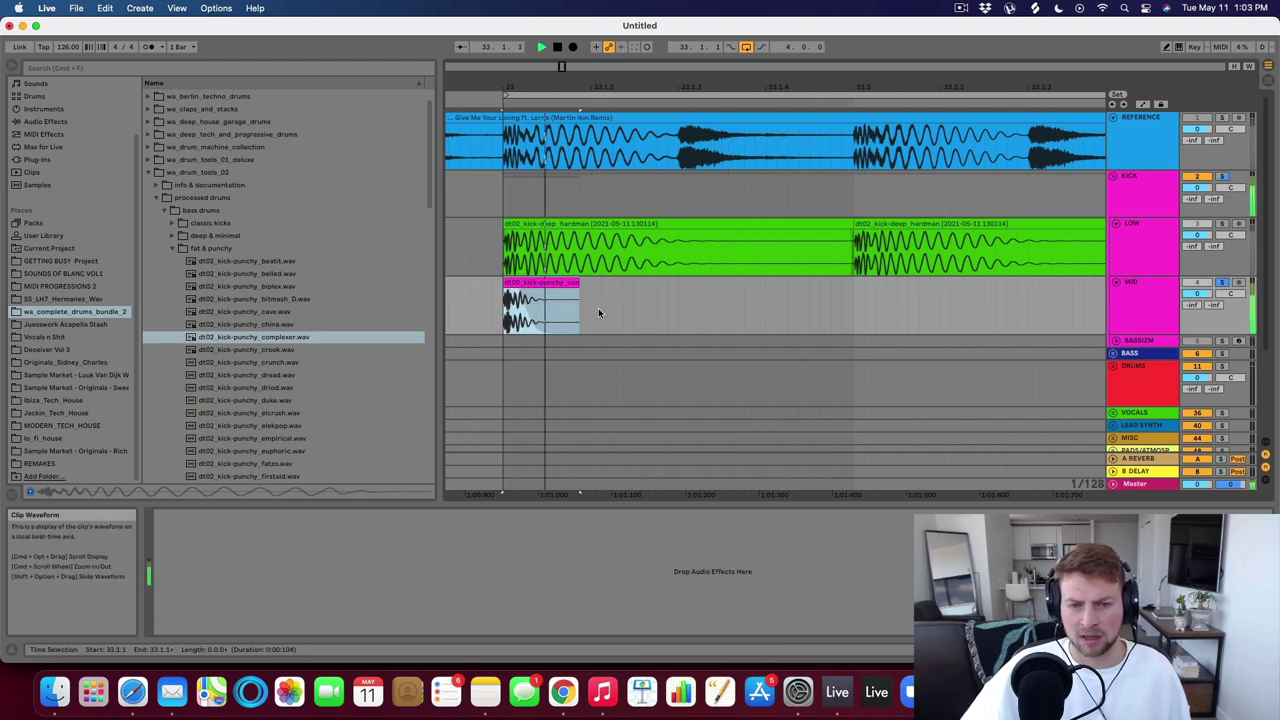
pyautogui.click(518, 300)
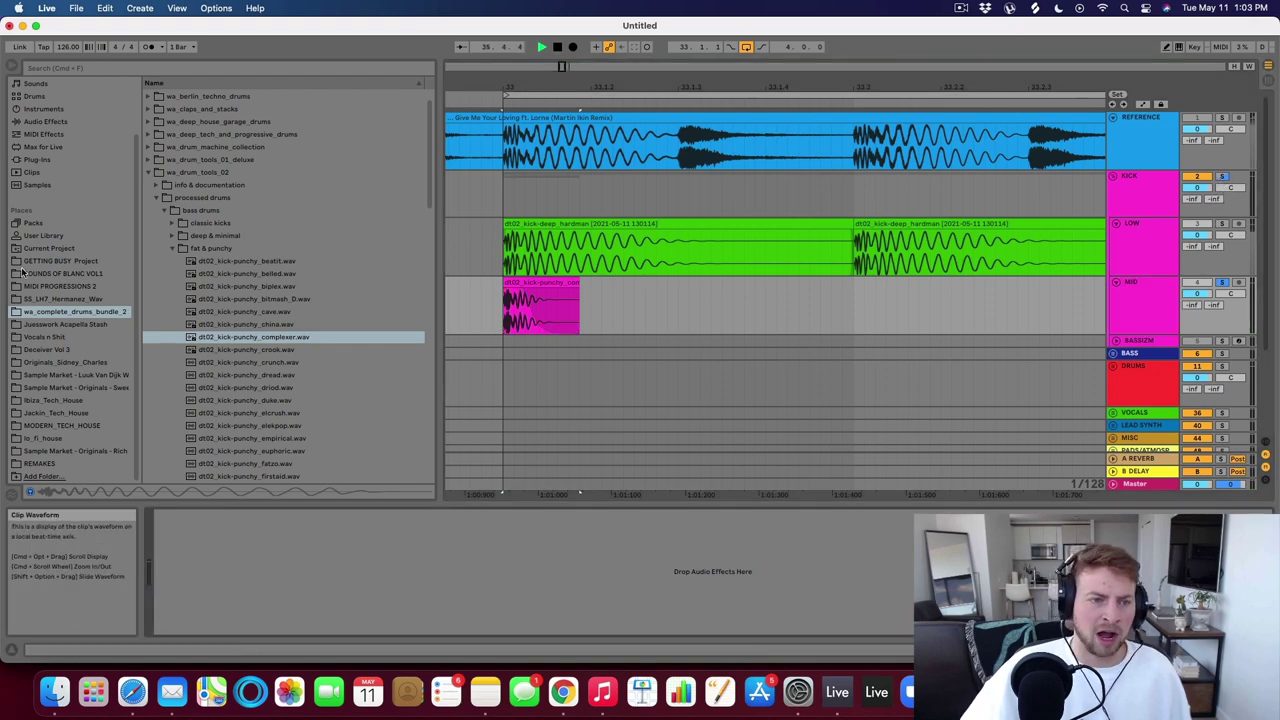
# Load an EQ Eight from the audio effects onto the MID track.
pyautogui.click(44, 122)
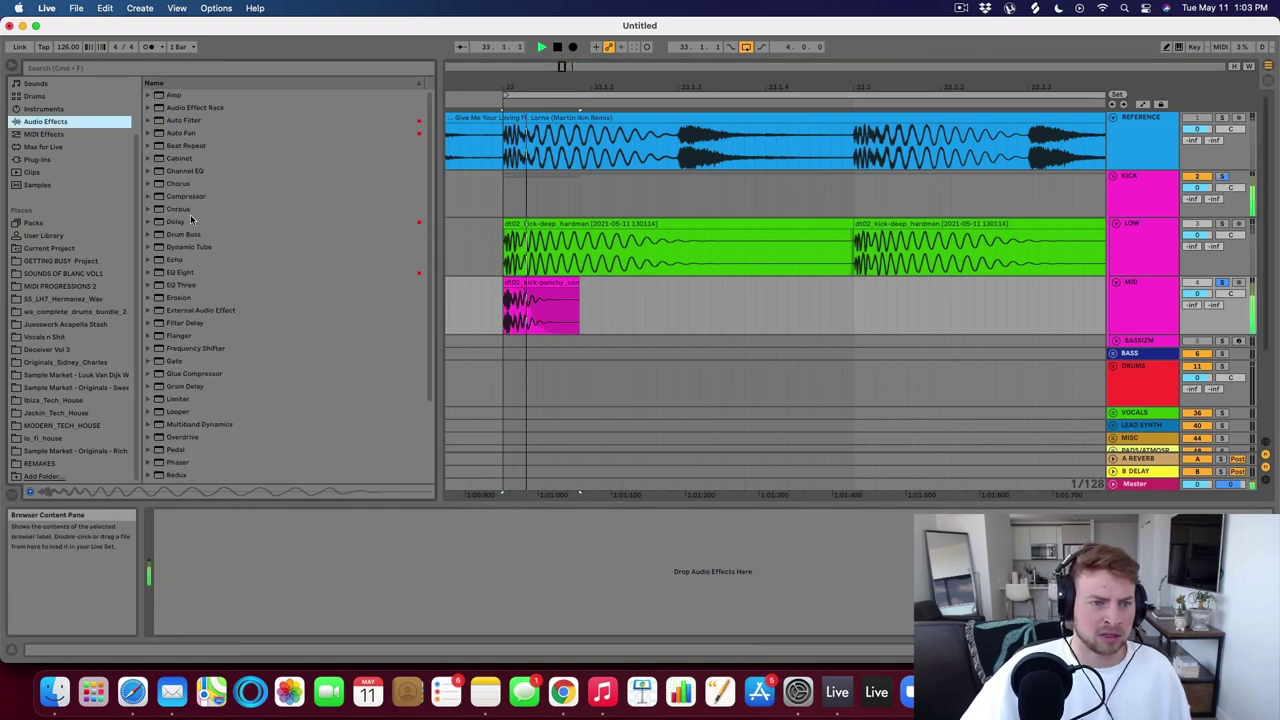
pyautogui.click(318, 275)
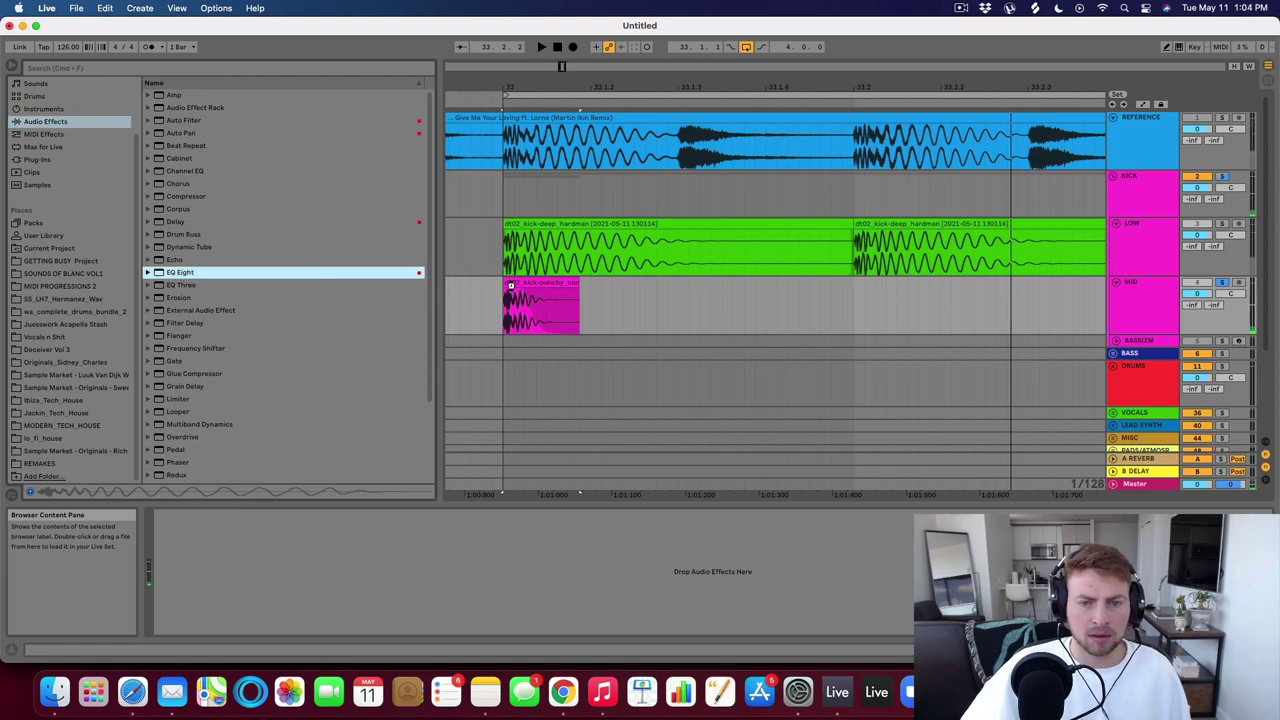
pyautogui.moveTo(508, 284); pyautogui.dragTo(509, 287)
# Set band 1 of MID's EQ Eight to a 48 dB/octave low cut at about 359 Hz while listening.
pyautogui.click(203, 618)
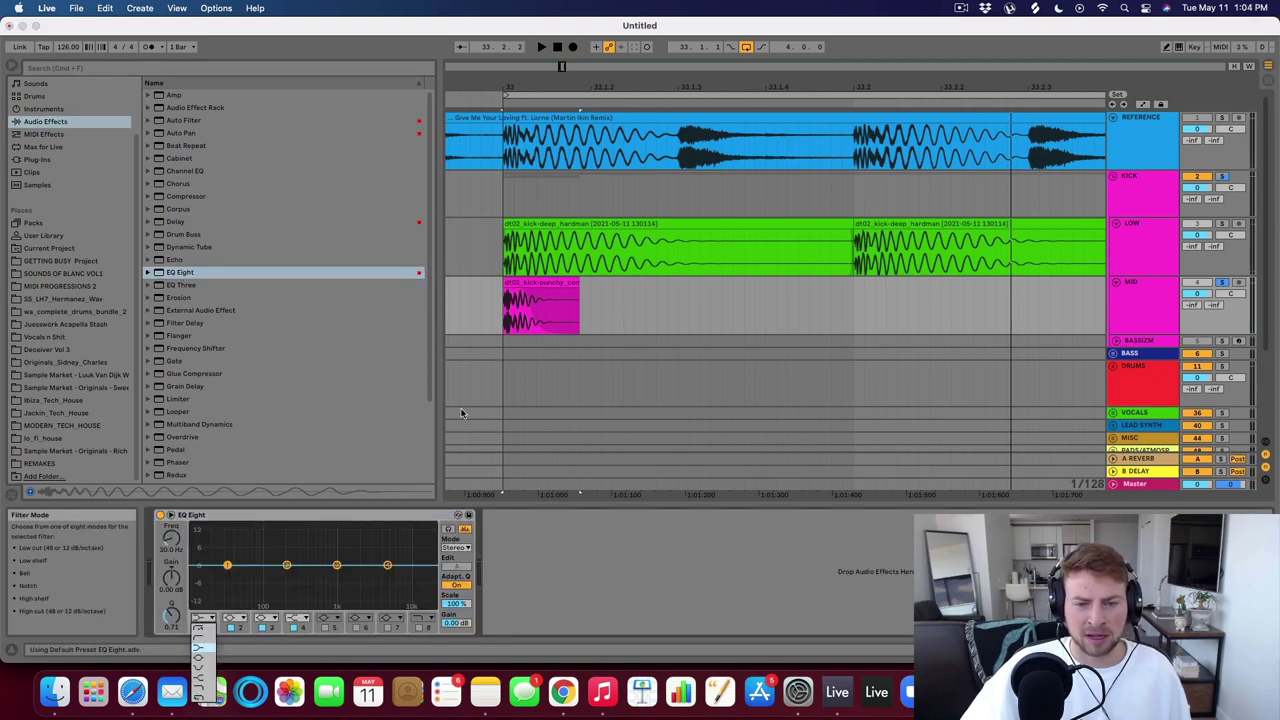
pyautogui.click(535, 313)
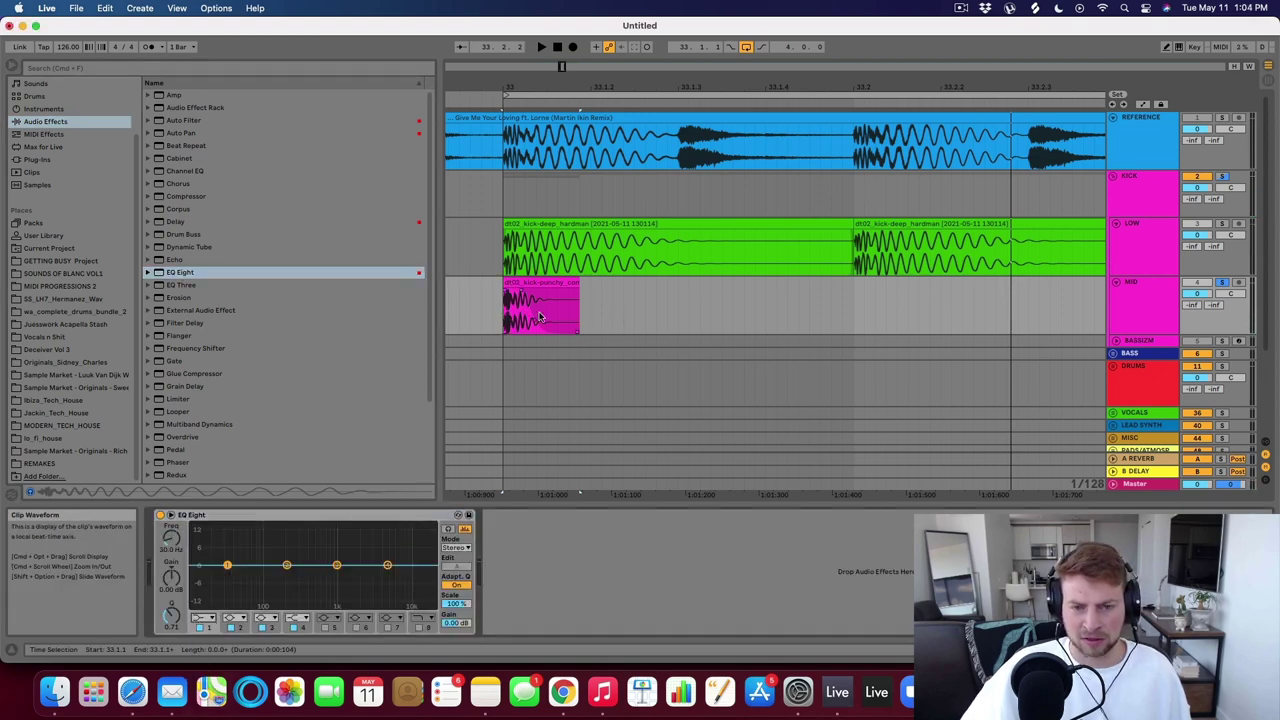
pyautogui.click(203, 618)
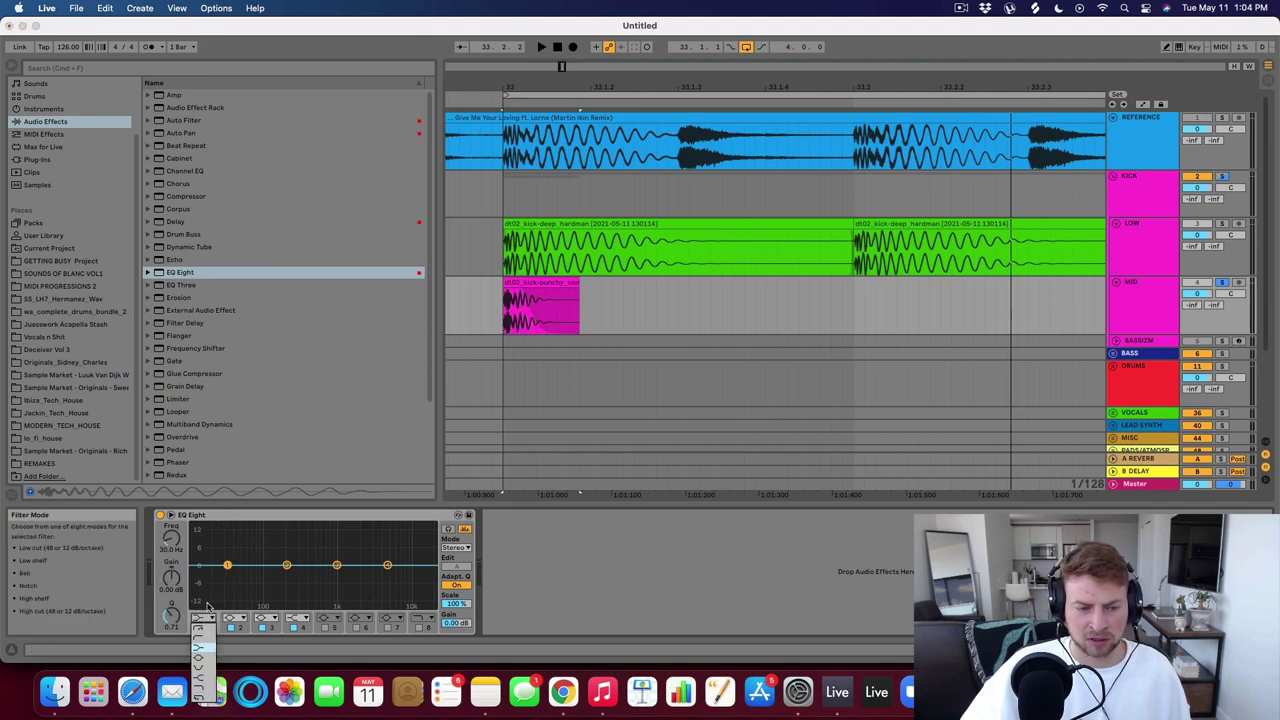
pyautogui.click(200, 630)
pyautogui.moveTo(227, 574); pyautogui.dragTo(305, 575)
pyautogui.press('space')
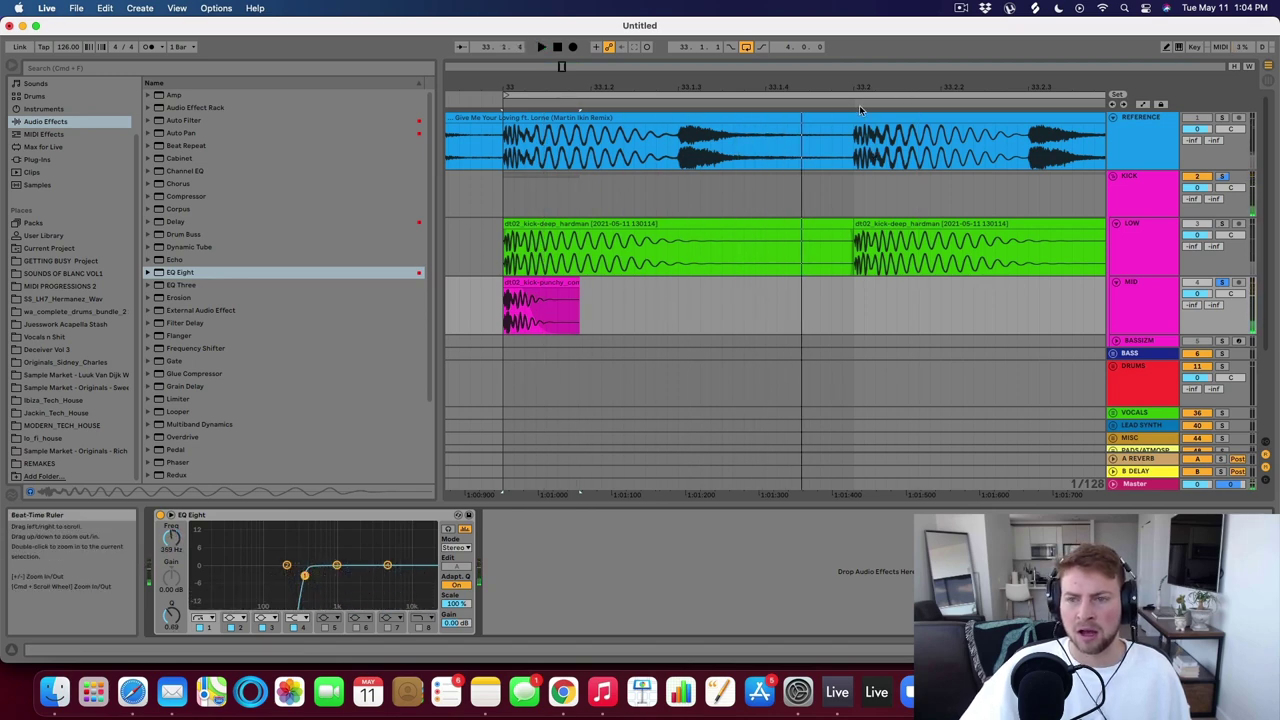
# Duplicate the one-beat punchy kick along MID to fill bars 33 to 37 and return the insert marker to bar 33.
pyautogui.moveTo(871, 89); pyautogui.dragTo(871, 58)
pyautogui.click(869, 258)
pyautogui.moveTo(869, 303); pyautogui.dragTo(772, 300)
pyautogui.press('super+d')
pyautogui.press('super+d')
pyautogui.press('super+d')
pyautogui.press('super+d')
pyautogui.press('super+d')
pyautogui.press('super+d')
pyautogui.moveTo(851, 84); pyautogui.dragTo(600, 50)
pyautogui.press('super+d')
pyautogui.press('super+d')
pyautogui.press('super+d')
pyautogui.press('super+d')
pyautogui.press('super+d')
pyautogui.press('super+d')
pyautogui.press('super+d')
pyautogui.press('super+d')
pyautogui.press('super+d')
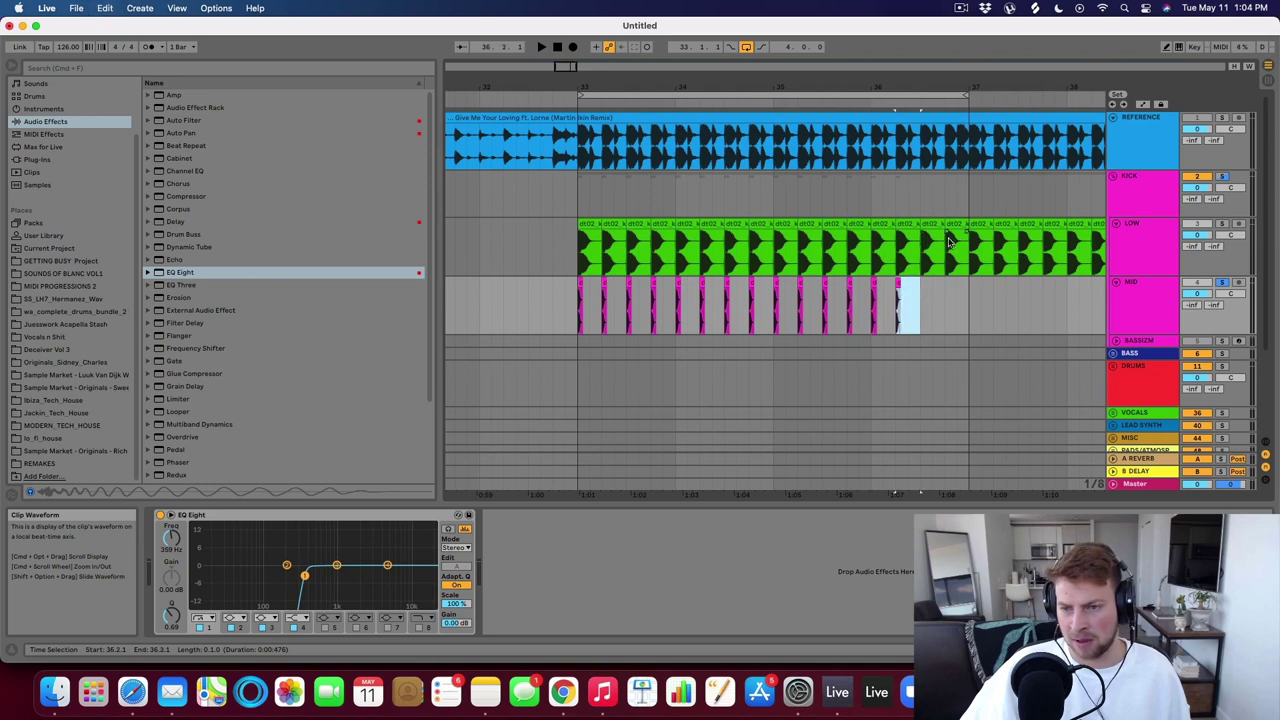
pyautogui.click(575, 331)
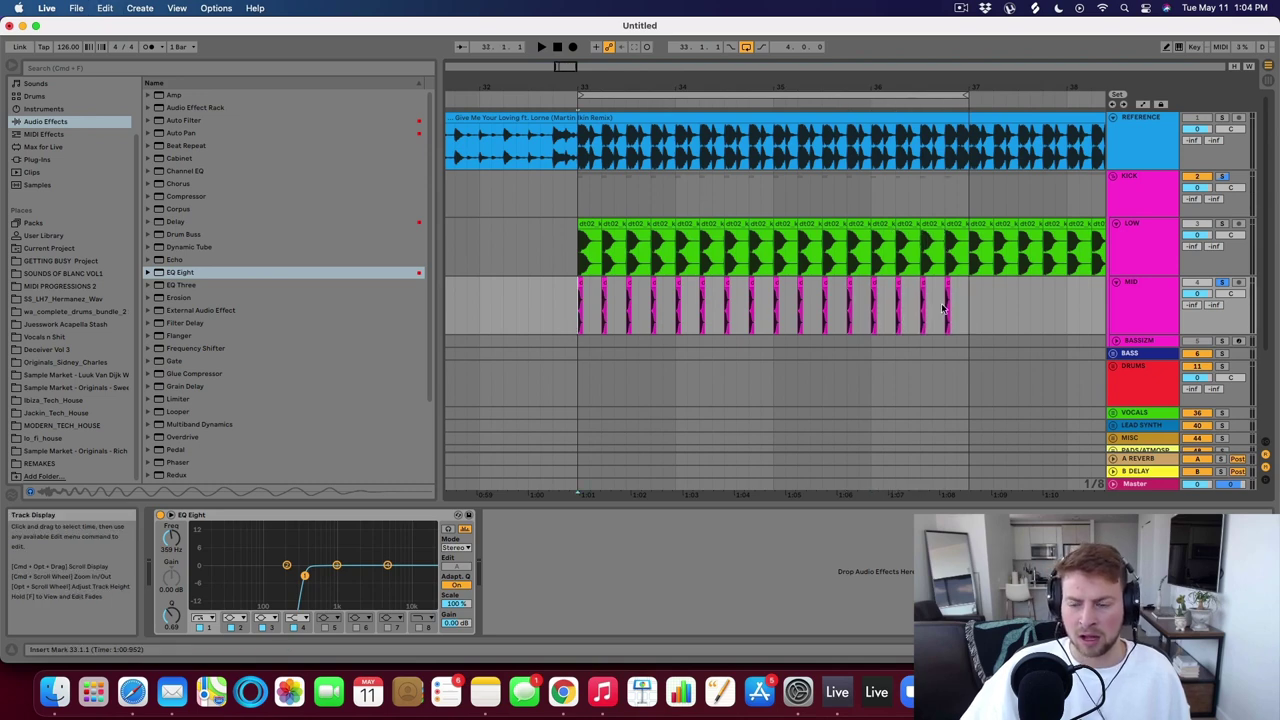
# Select the MID kicks from bar 33 to 37, unsolo MID, and play LOW with MID switched off and on to compare.
pyautogui.moveTo(705, 87); pyautogui.dragTo(749, 327)
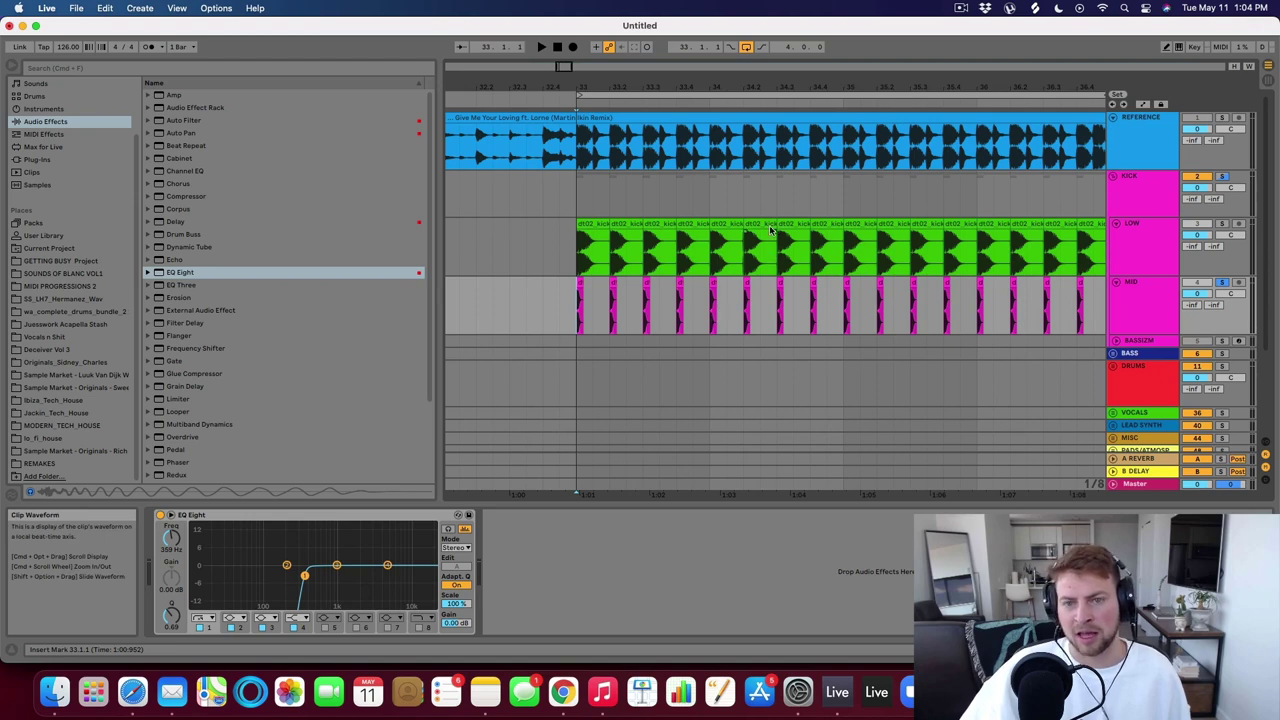
pyautogui.moveTo(717, 88); pyautogui.dragTo(686, 40)
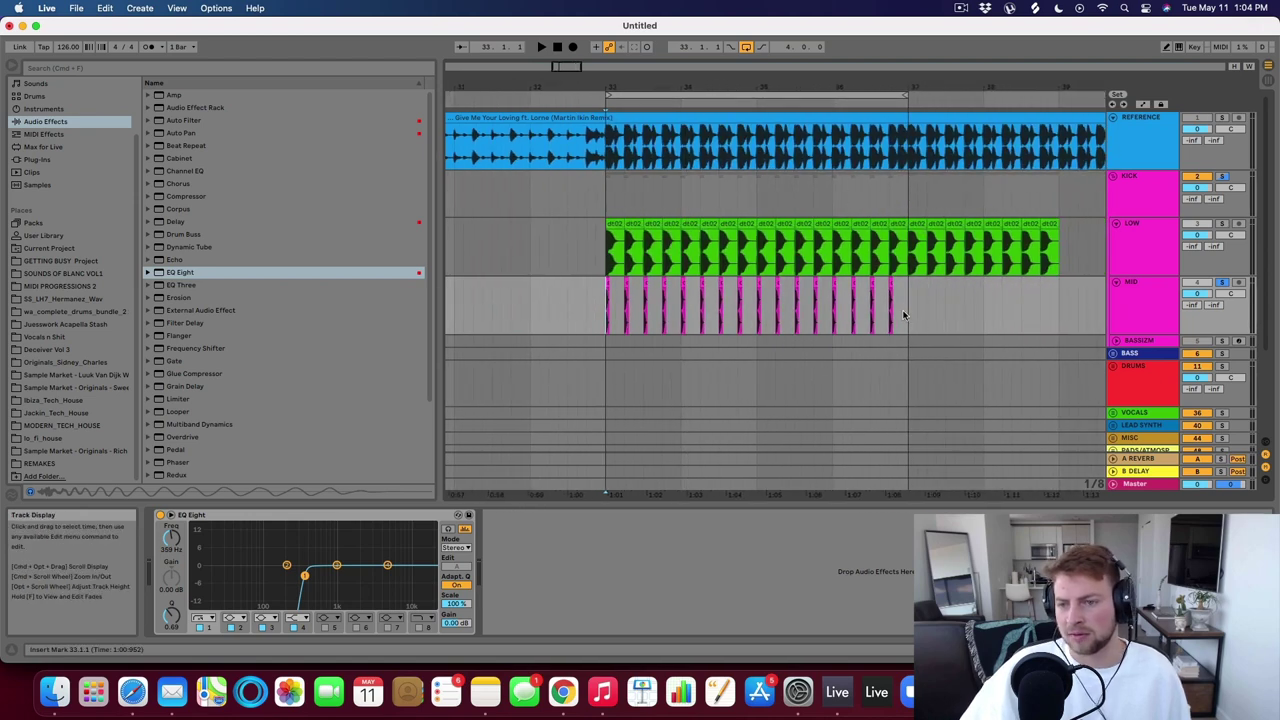
pyautogui.moveTo(905, 312); pyautogui.dragTo(620, 298)
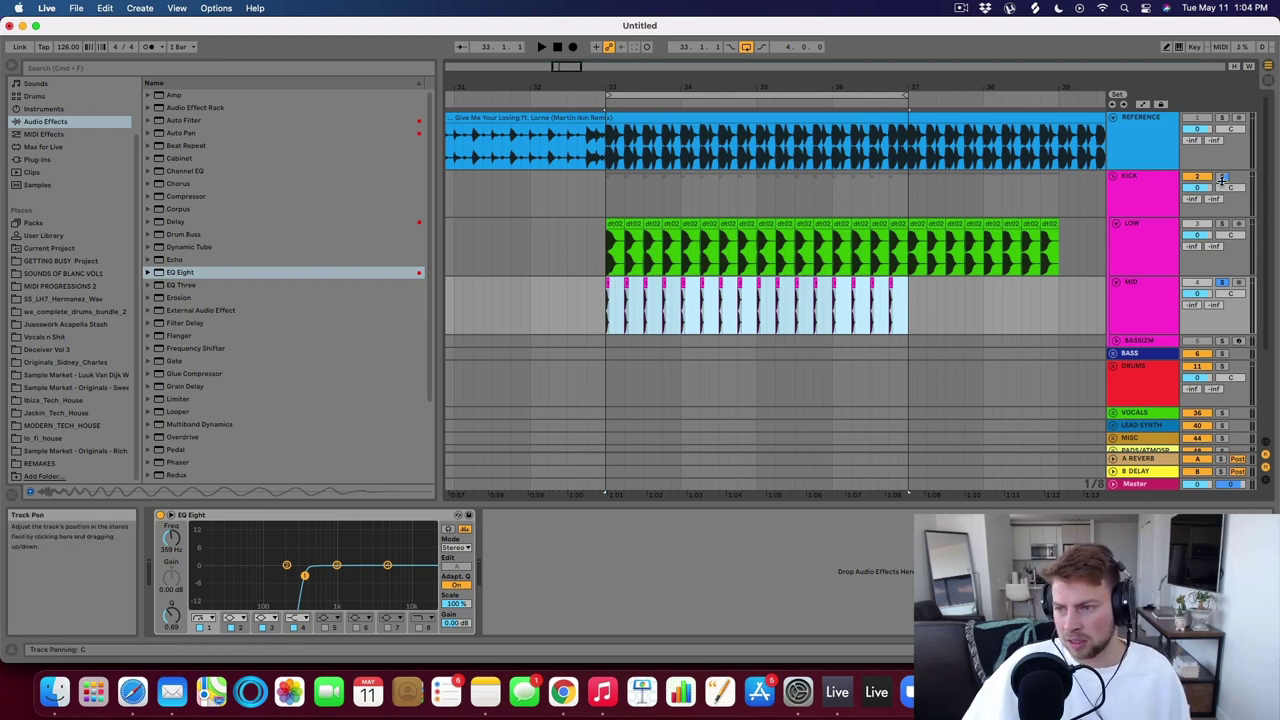
pyautogui.click(1221, 283)
pyautogui.press('space')
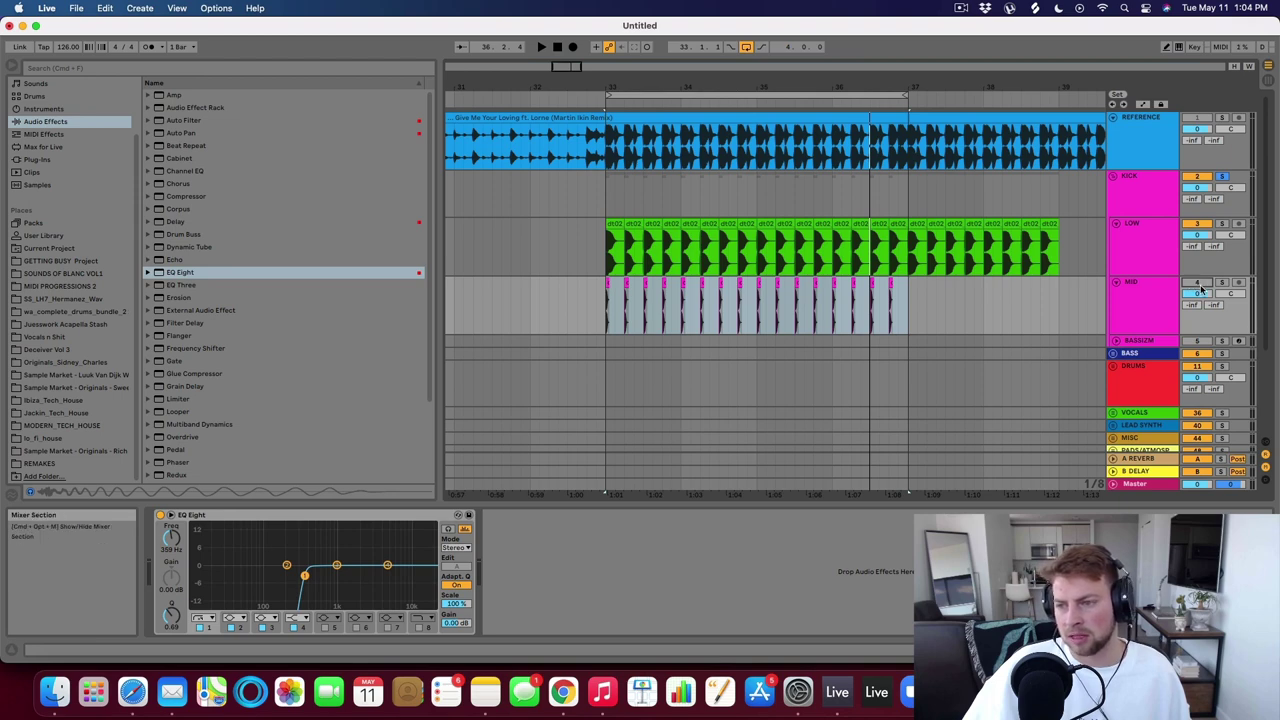
pyautogui.press('space')
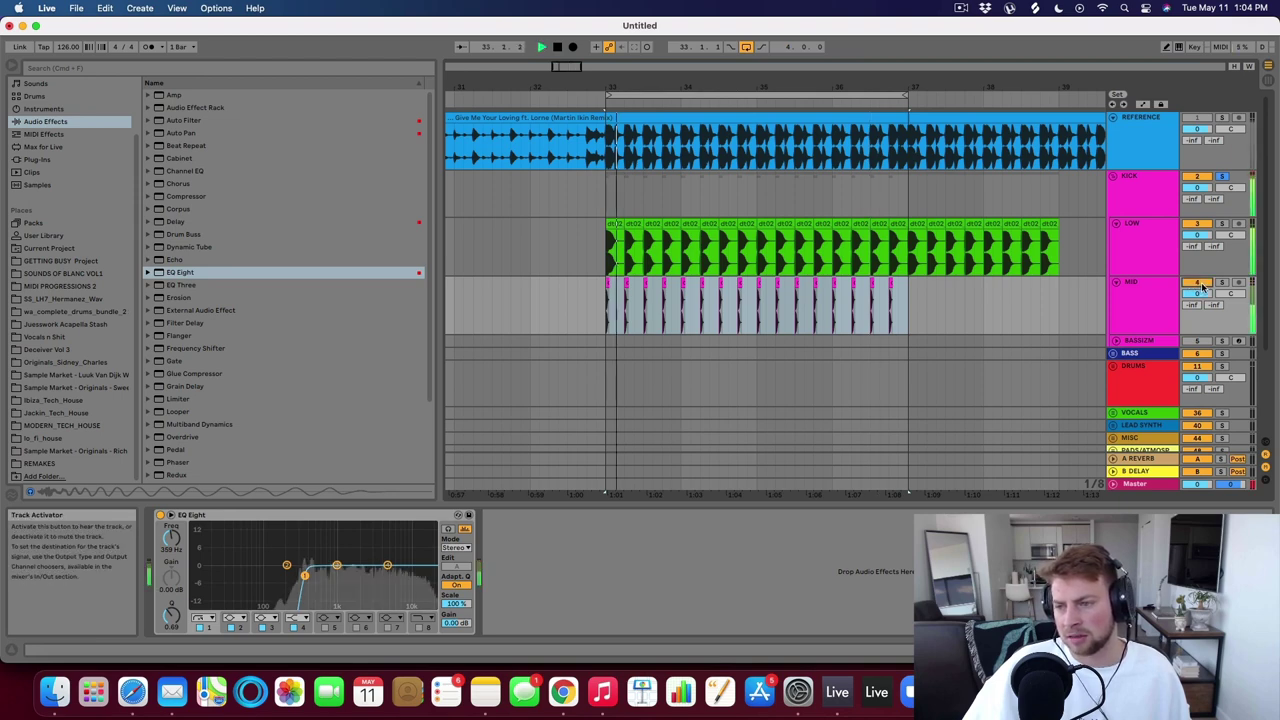
pyautogui.press('space')
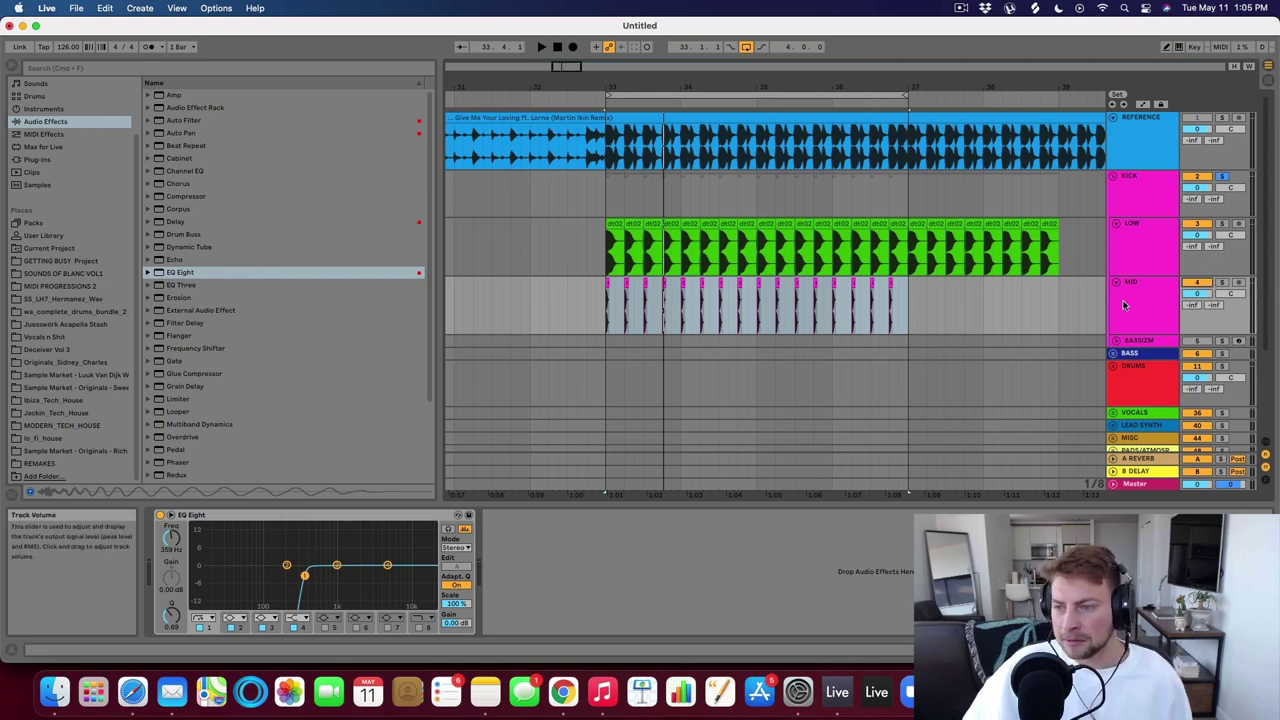
# Try the MID track volume at -9.7 dB and -5.8 dB, and reset it to 0 dB.
pyautogui.click(1140, 256)
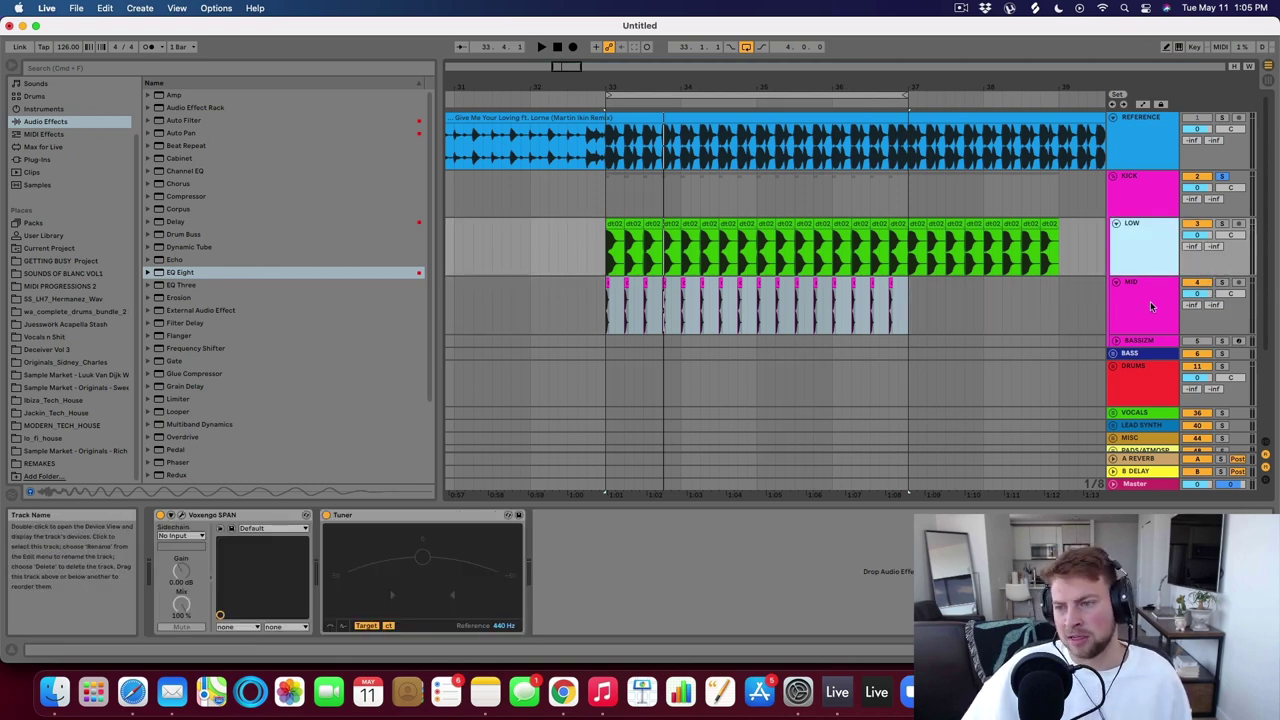
pyautogui.click(1150, 306)
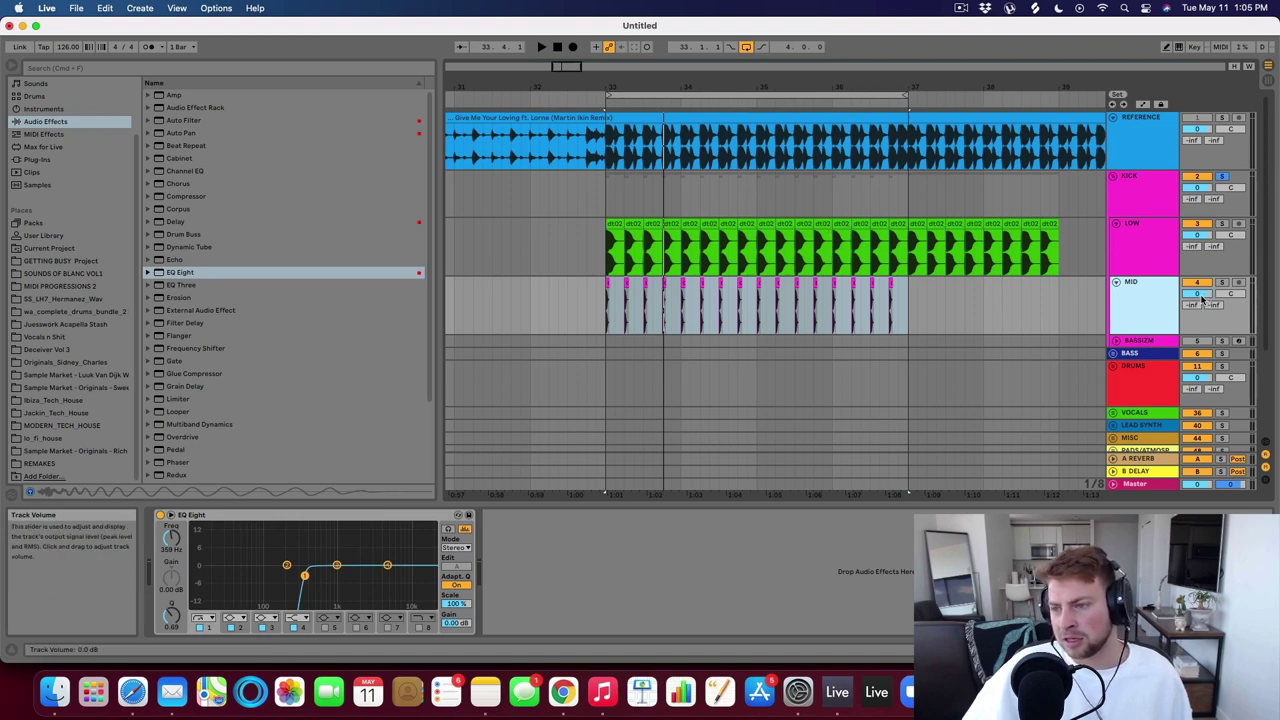
pyautogui.moveTo(1201, 299); pyautogui.dragTo(1201, 280)
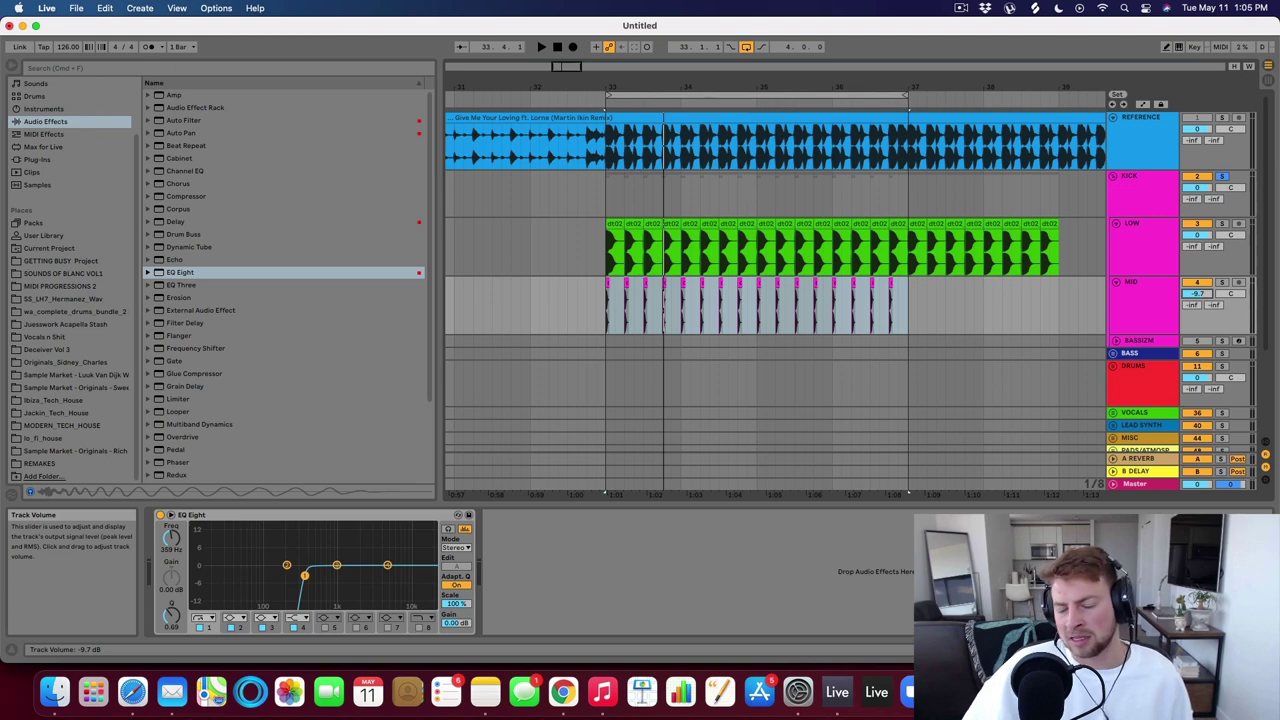
pyautogui.moveTo(1201, 294); pyautogui.dragTo(1201, 340)
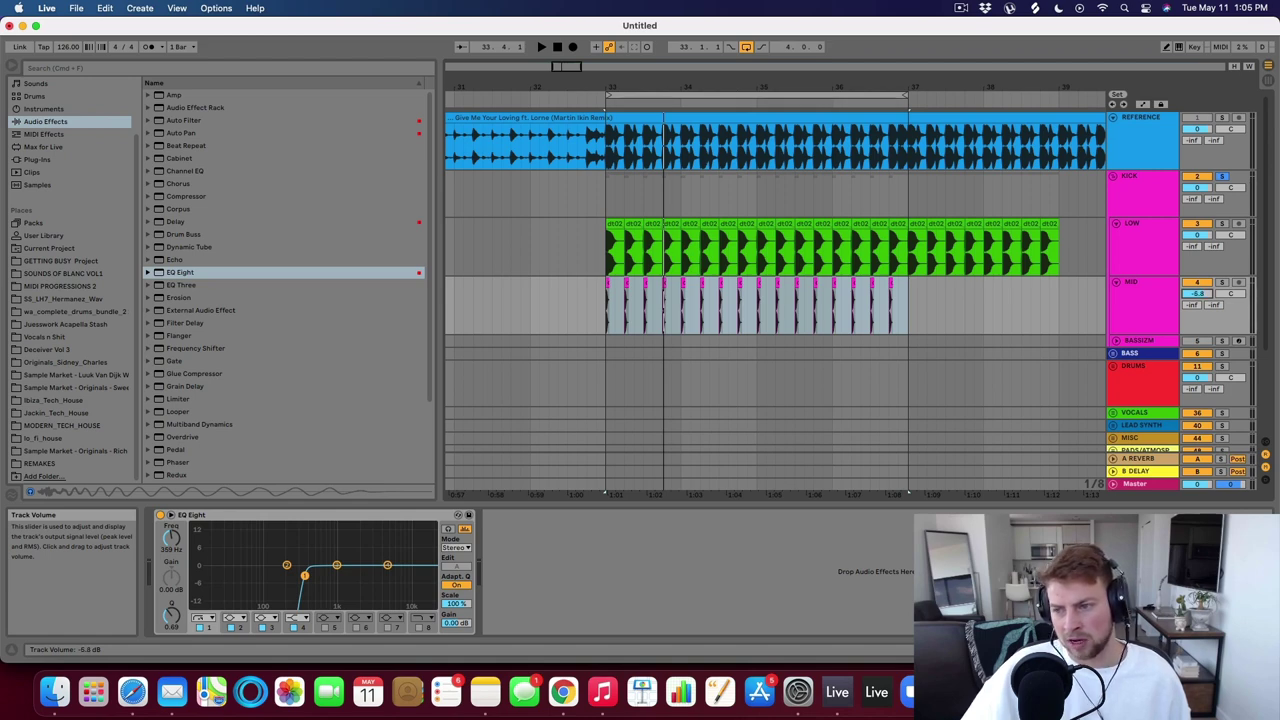
pyautogui.click(1207, 296)
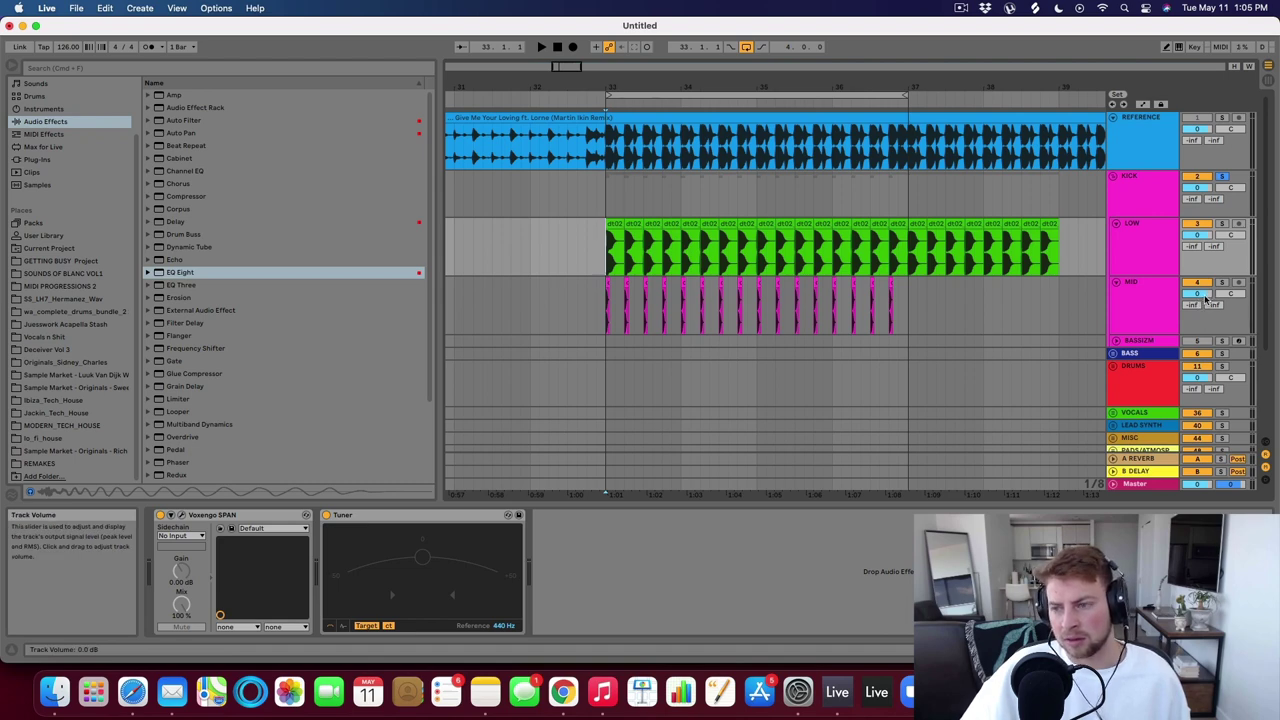
# Play both kick layers from bar 33 and lower the MID track volume to -10.3 dB.
pyautogui.press('space')
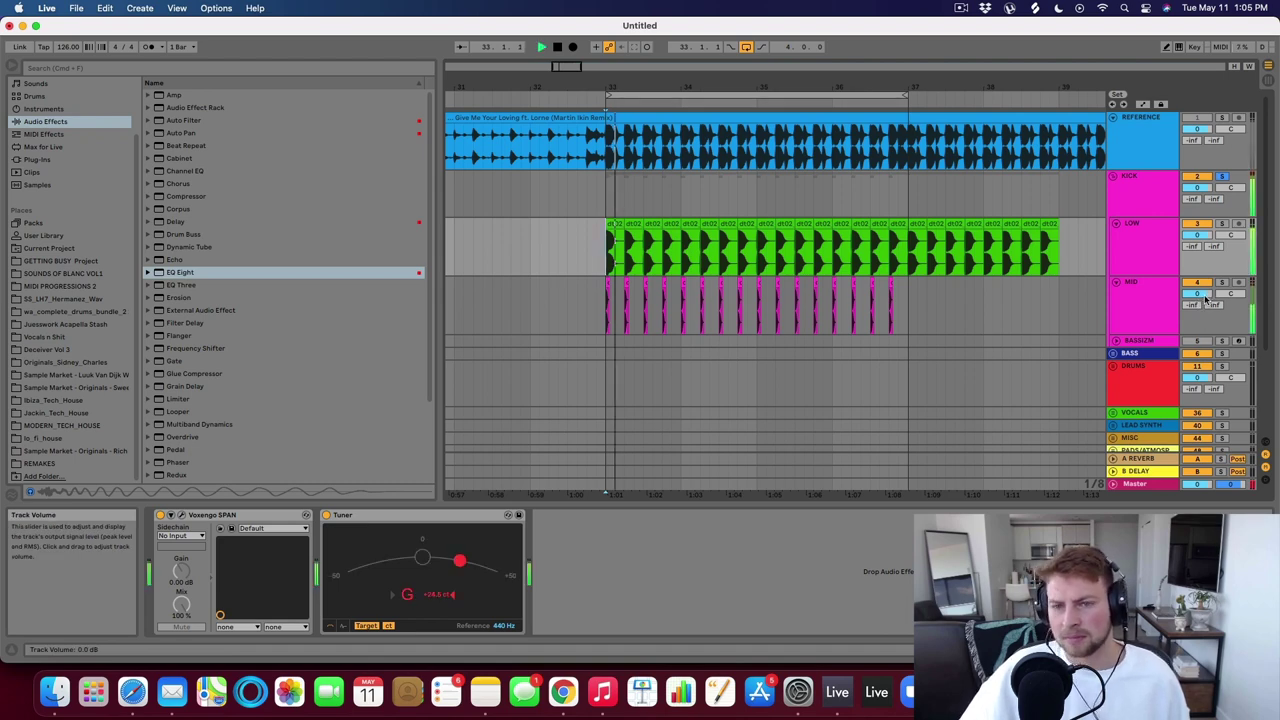
pyautogui.moveTo(1207, 296); pyautogui.dragTo(1207, 365)
pyautogui.moveTo(1199, 294)
pyautogui.mouseDown()
pyautogui.moveTo(1199, 323)
pyautogui.moveTo(1195, 296)
pyautogui.mouseUp()
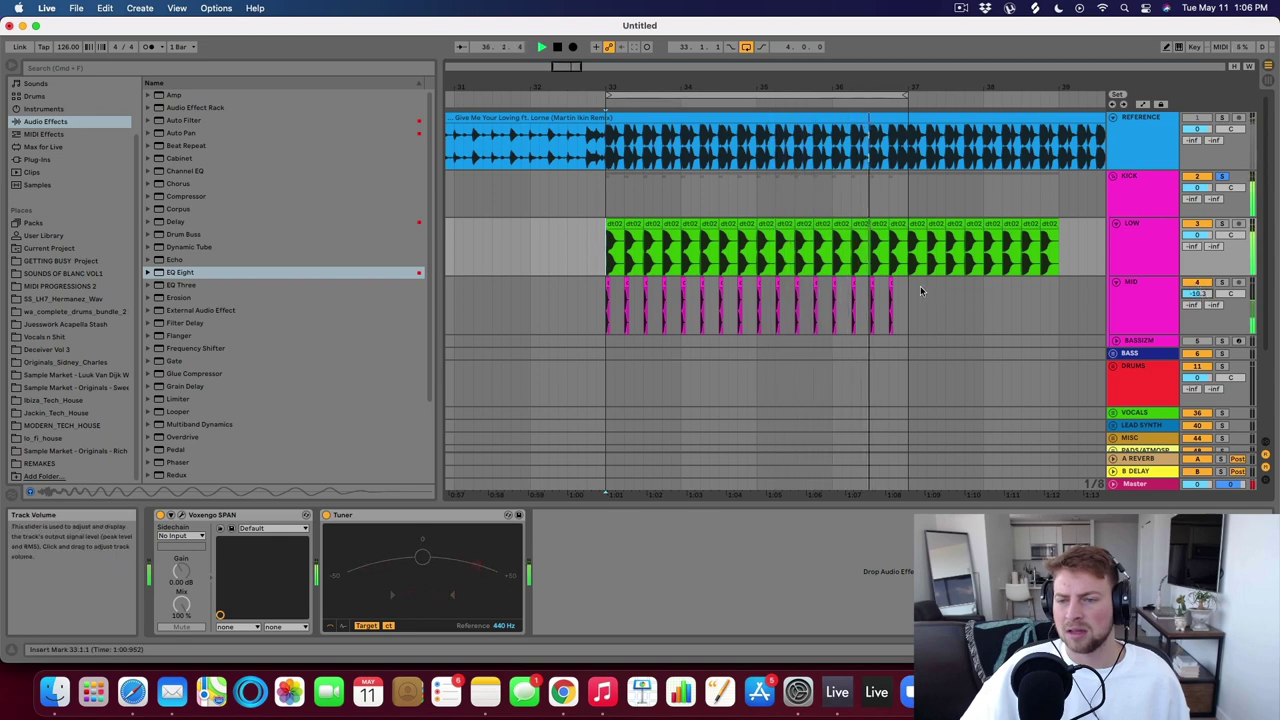
pyautogui.press('space')
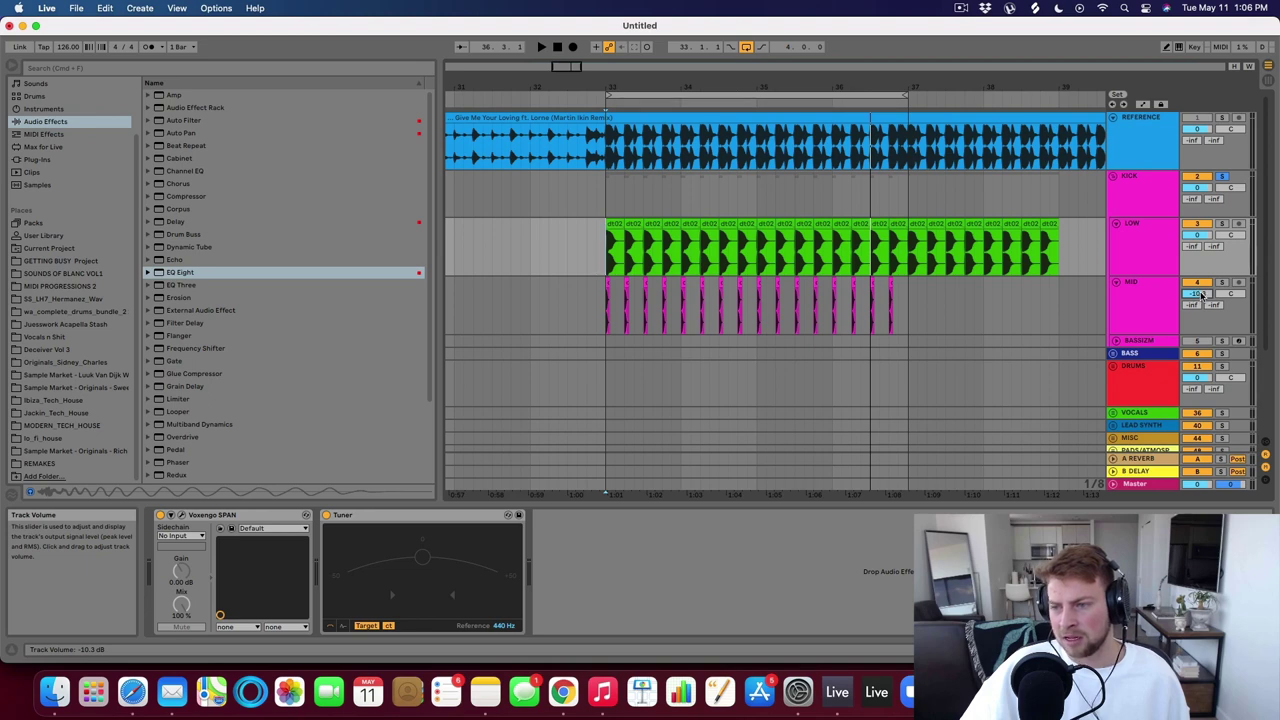
# Bring MID up from silence during playback, settle its volume at -15.4 dB, and select the KICK group.
pyautogui.moveTo(1199, 295); pyautogui.dragTo(1199, 372)
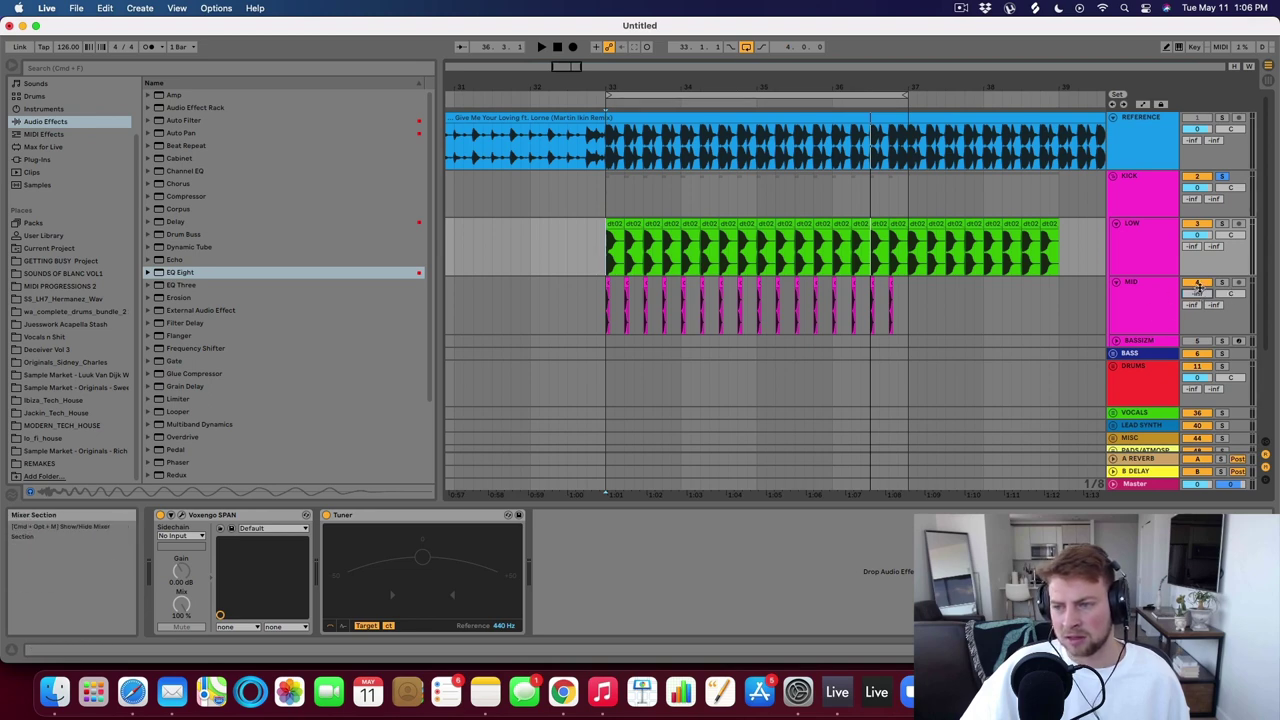
pyautogui.press('space')
pyautogui.moveTo(1199, 294)
pyautogui.mouseDown()
pyautogui.moveTo(1200, 249)
pyautogui.moveTo(1203, 285)
pyautogui.mouseUp()
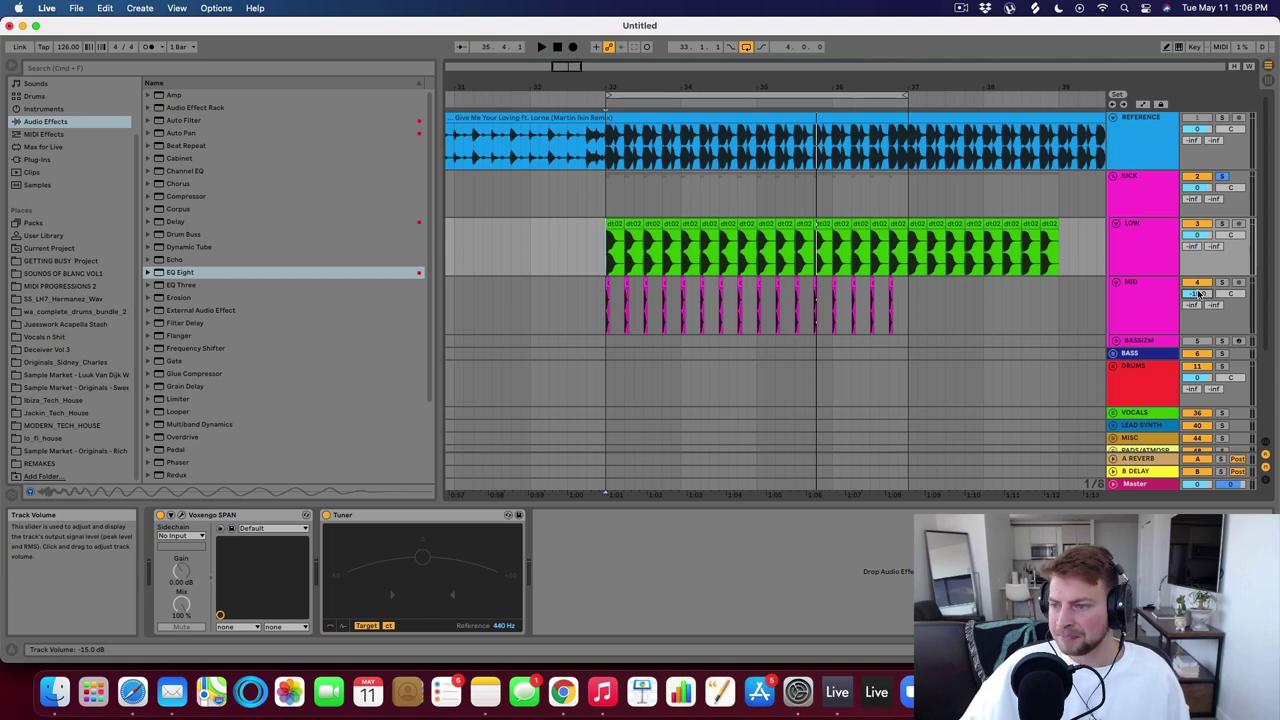
pyautogui.click(1186, 287)
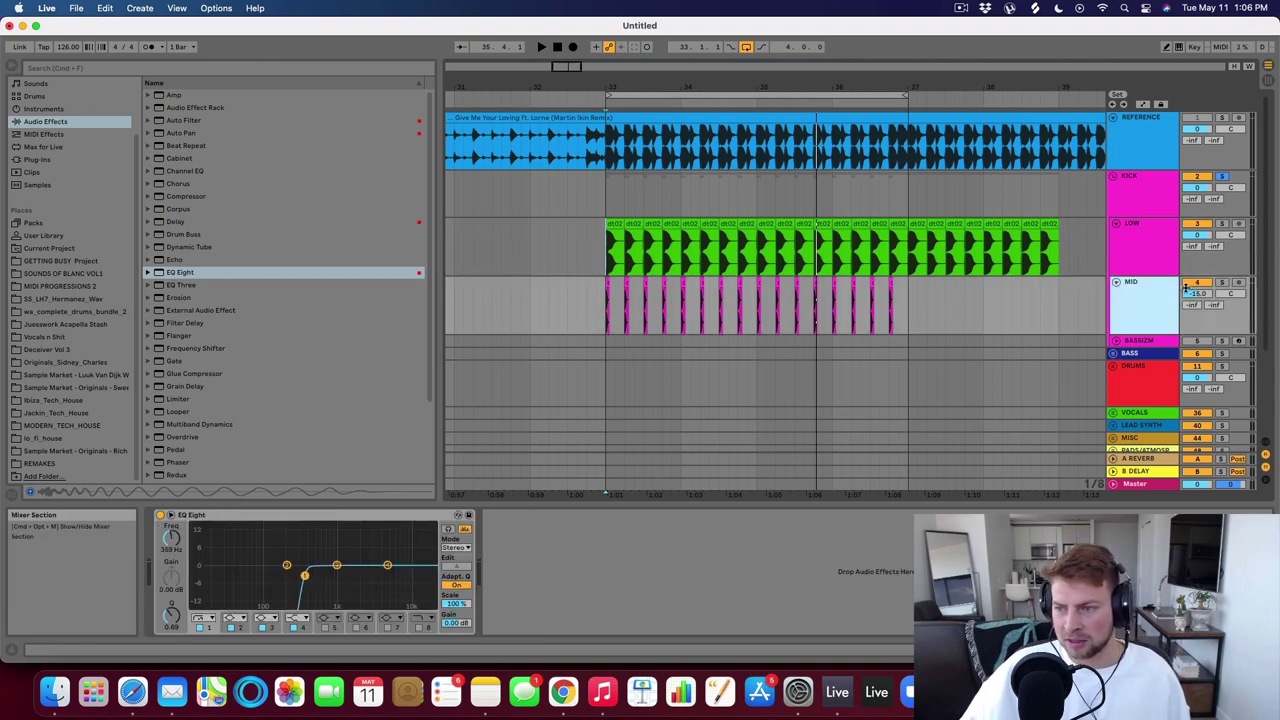
pyautogui.press('space')
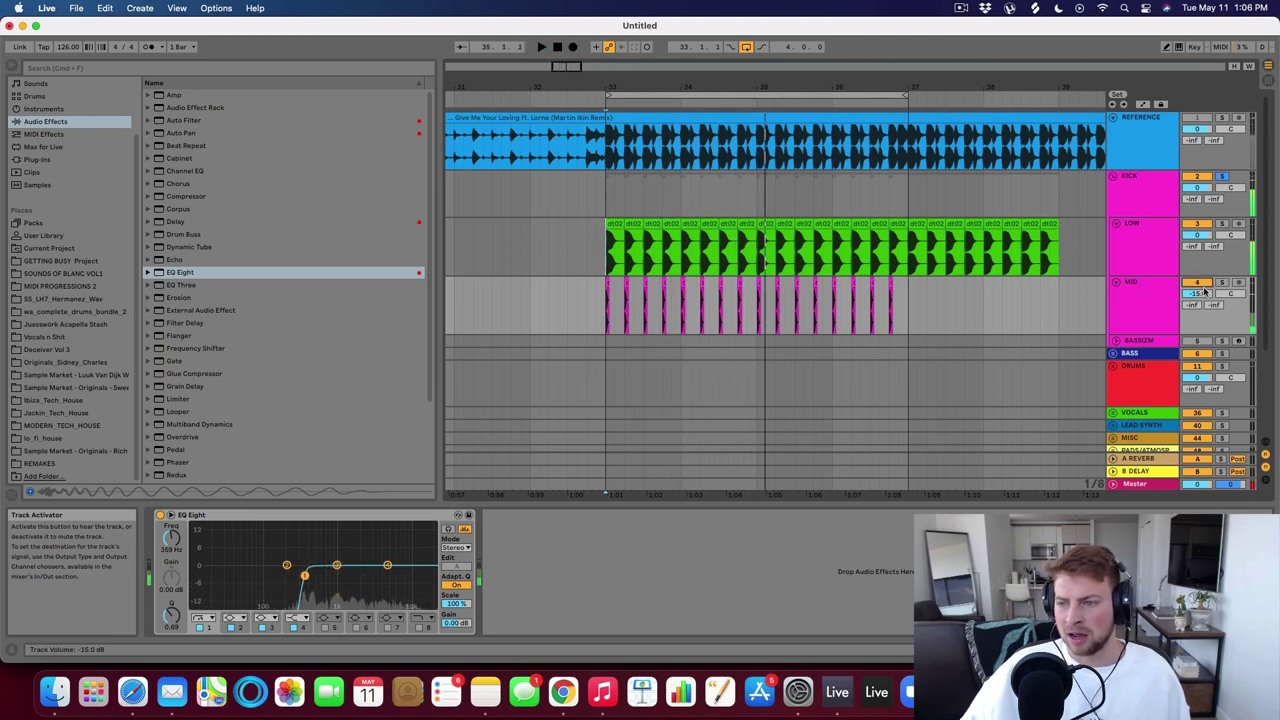
pyautogui.moveTo(1205, 290); pyautogui.dragTo(1205, 292)
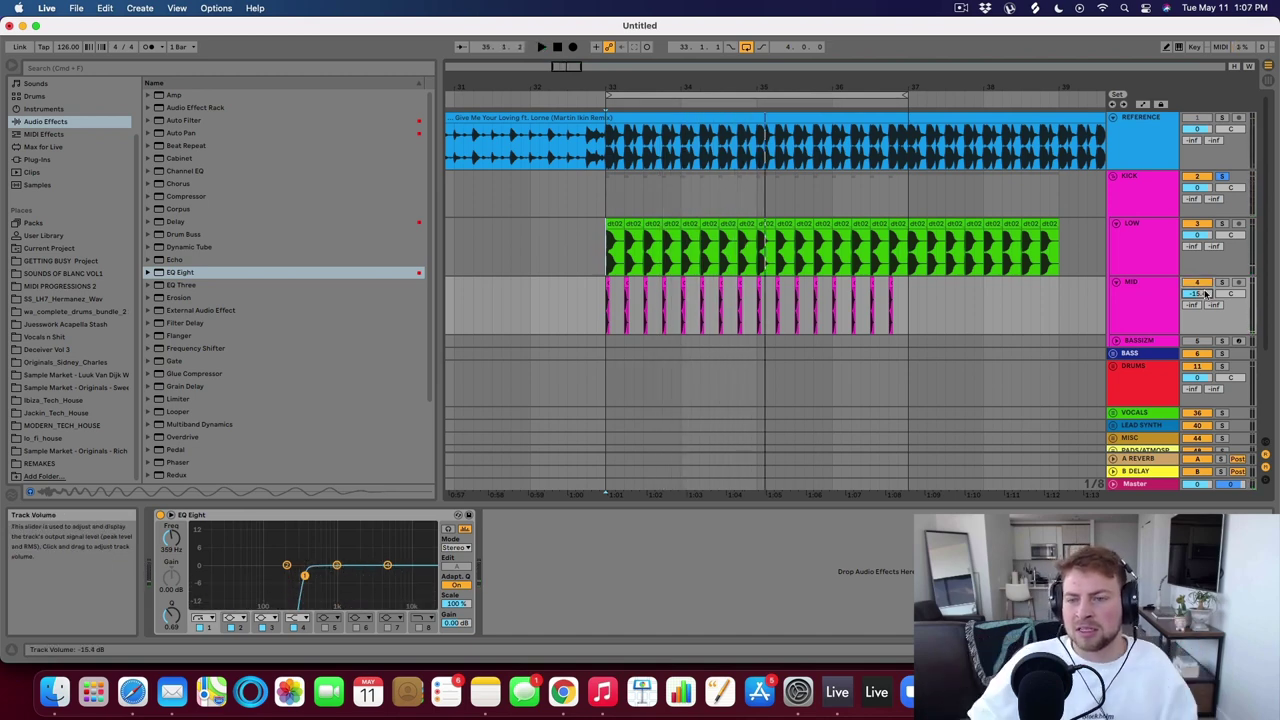
pyautogui.click(1217, 160)
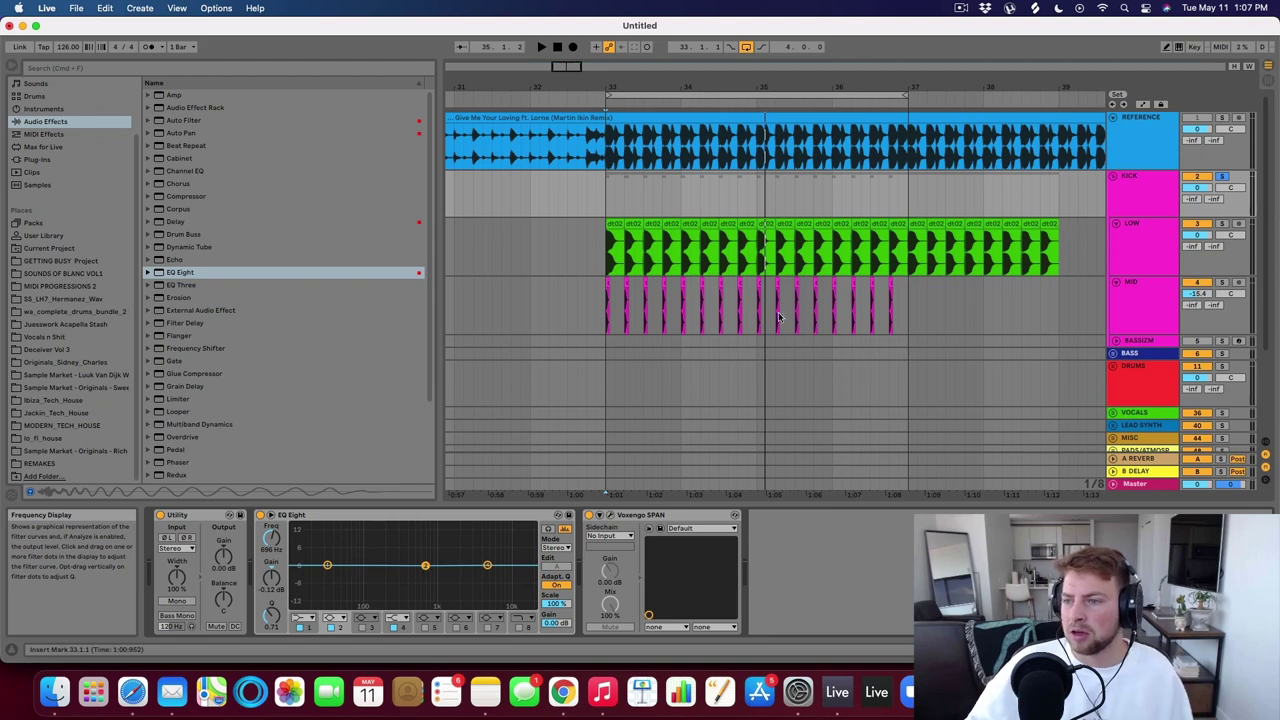
# Play the kick group from bar 33 with the MID track switched off and back on to compare.
pyautogui.moveTo(1197, 235); pyautogui.dragTo(1197, 220)
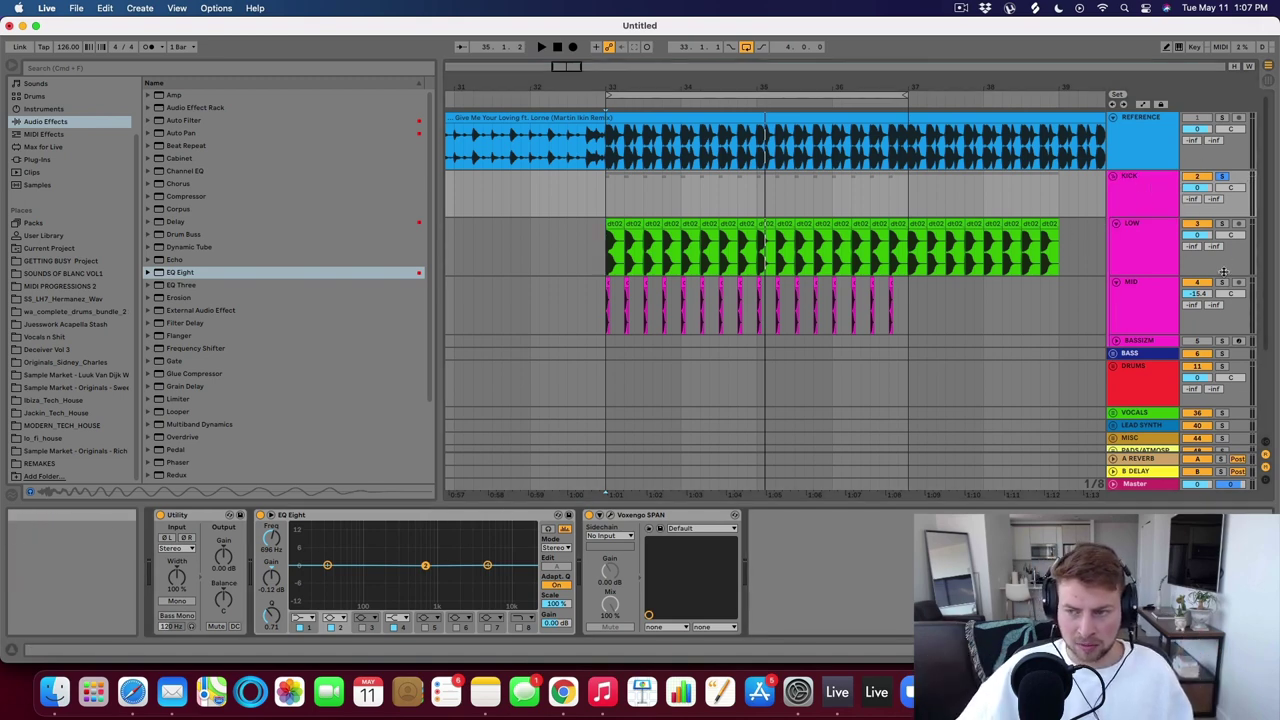
pyautogui.press('space')
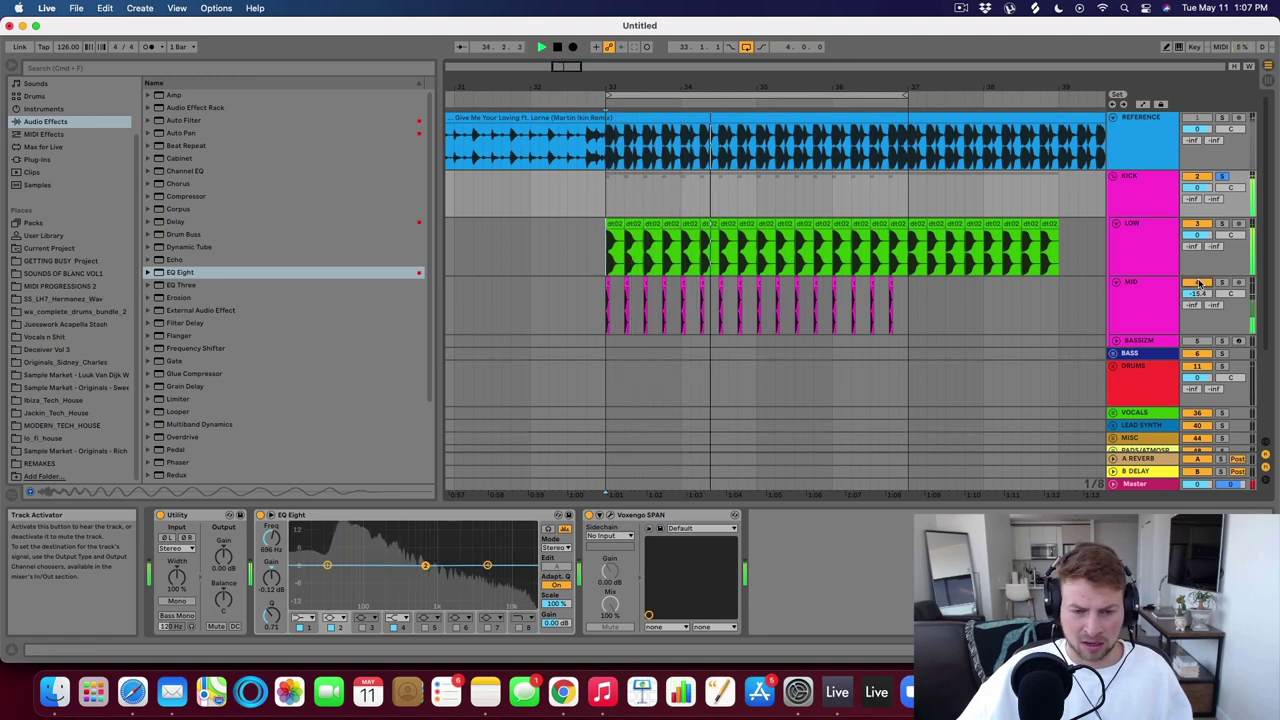
pyautogui.click(1199, 284)
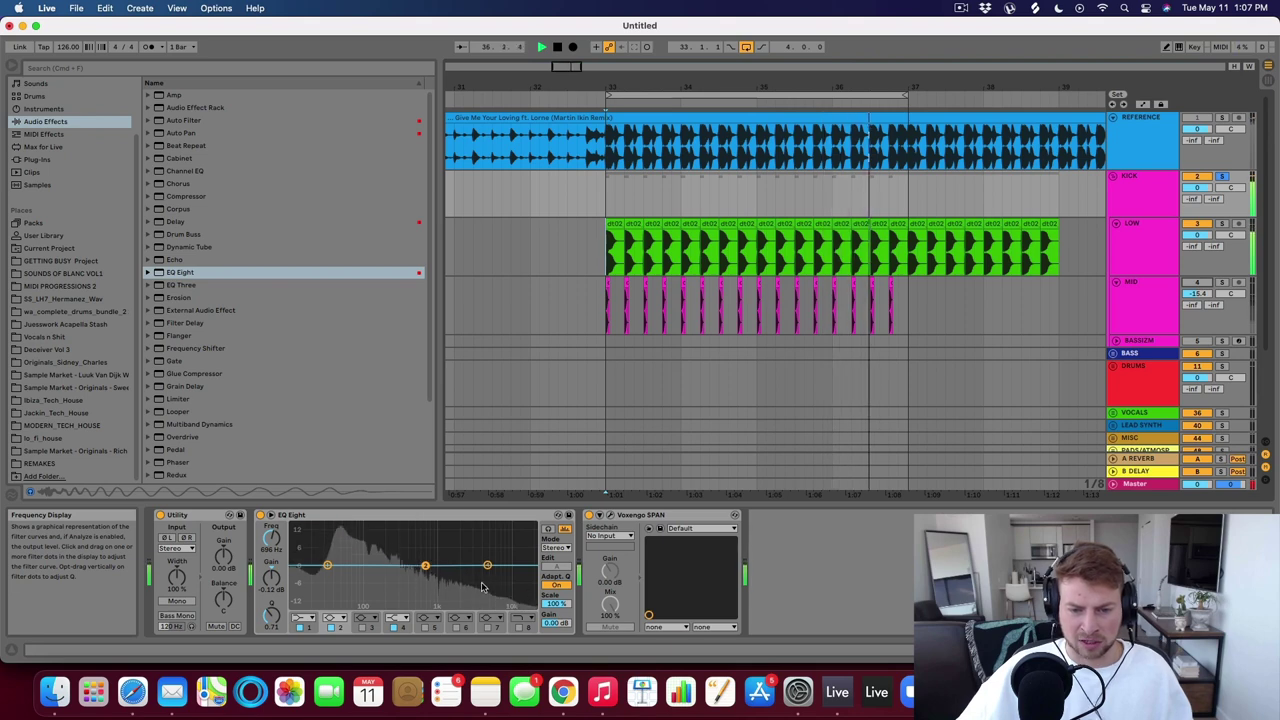
pyautogui.press('space')
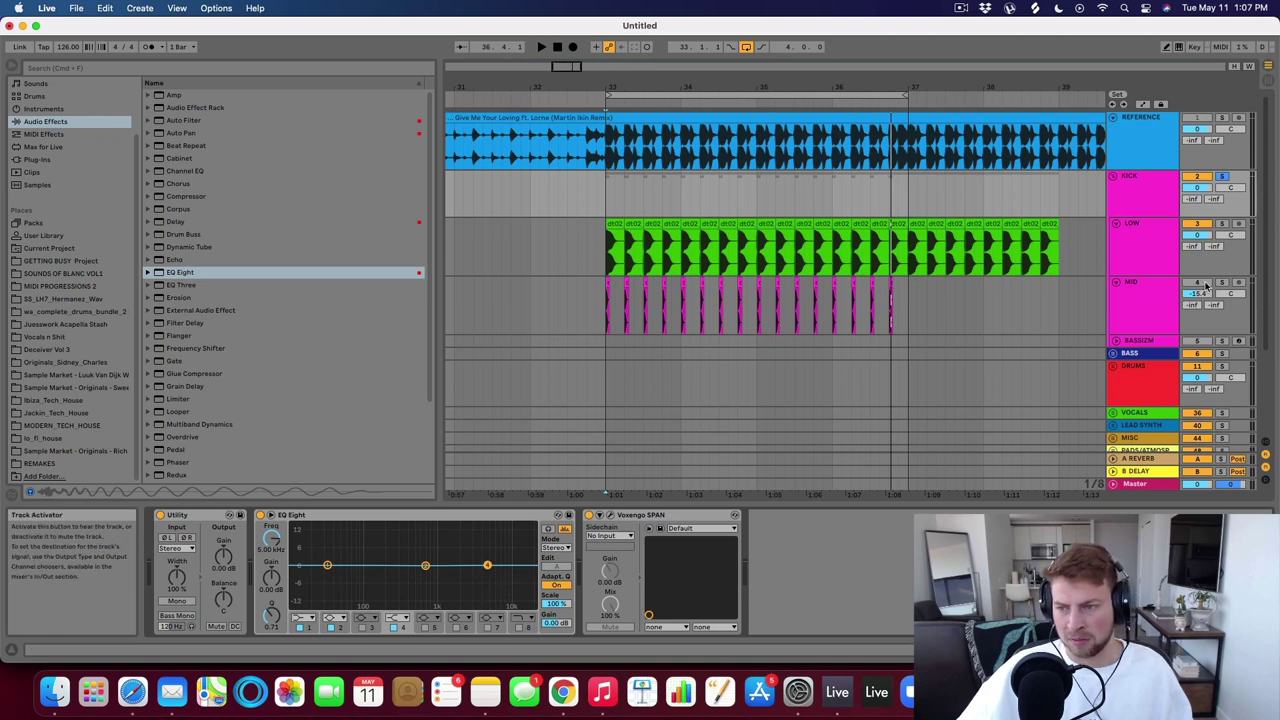
pyautogui.press('space')
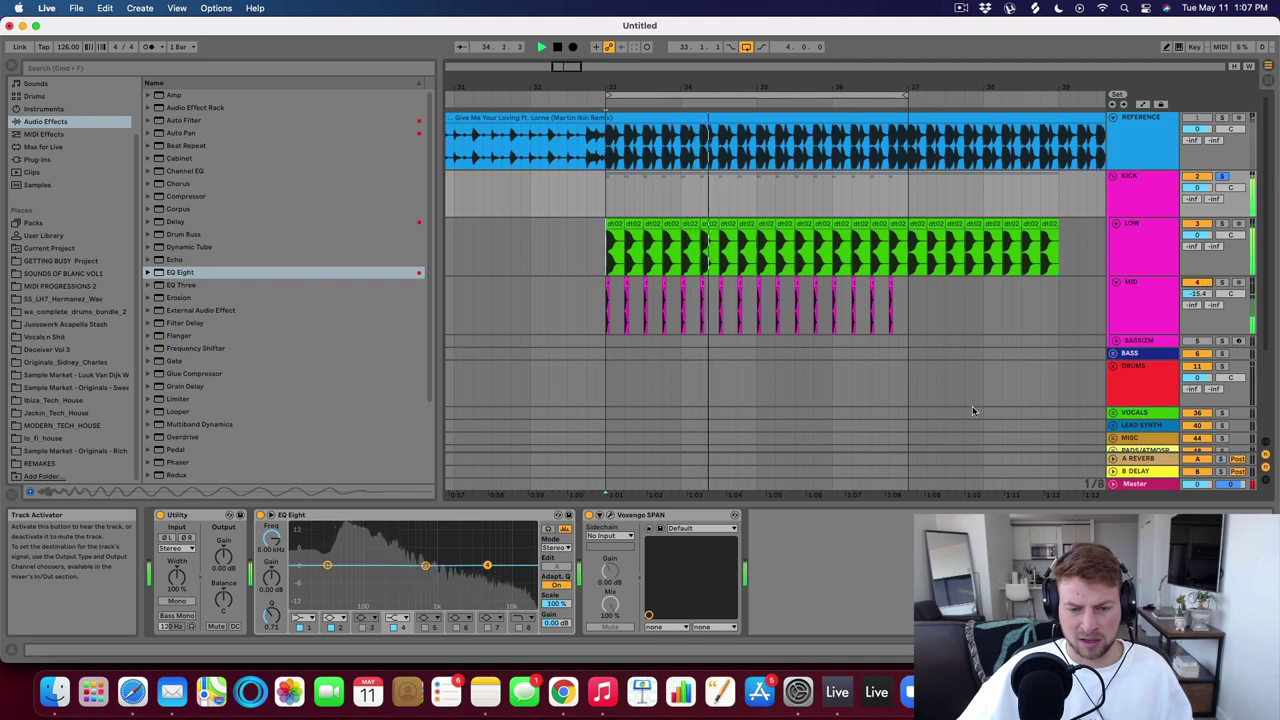
pyautogui.press('space')
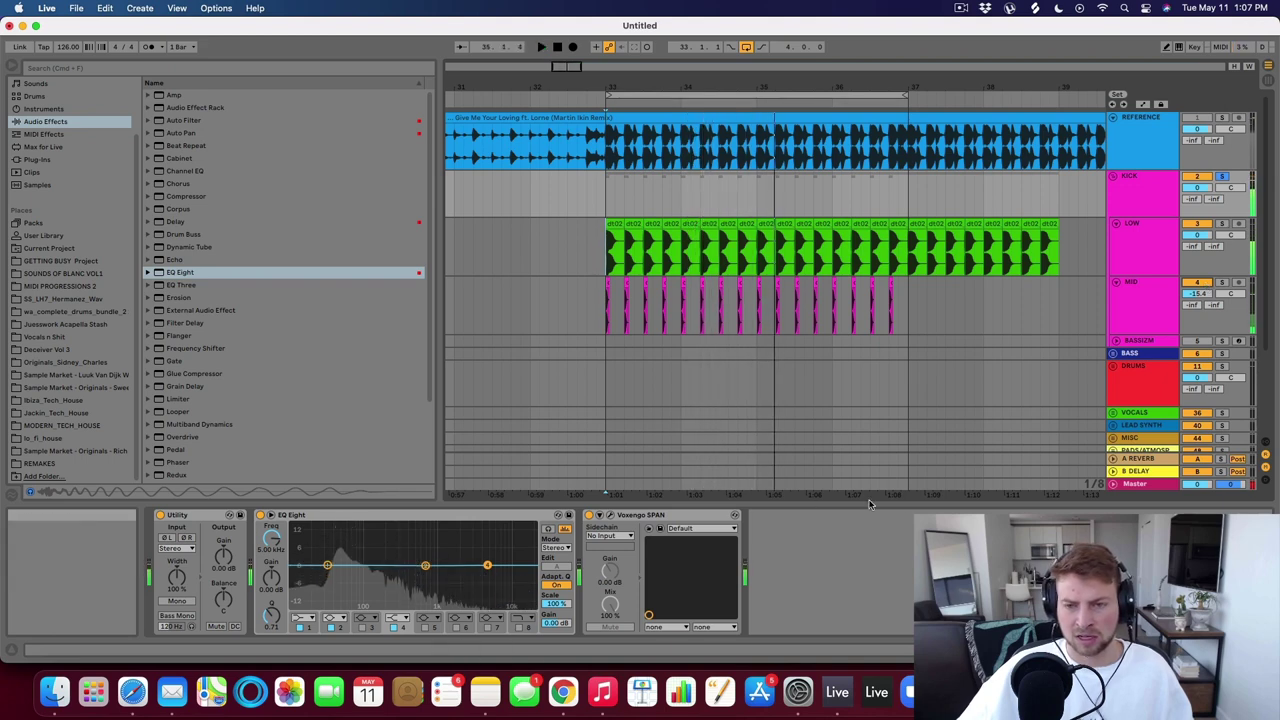
# Select the LOW and MID kicks from bar 33 to 37, unfold the BASSIZM track, and select the reference from bar 33 to 35.
pyautogui.click(910, 315)
pyautogui.click(1049, 289)
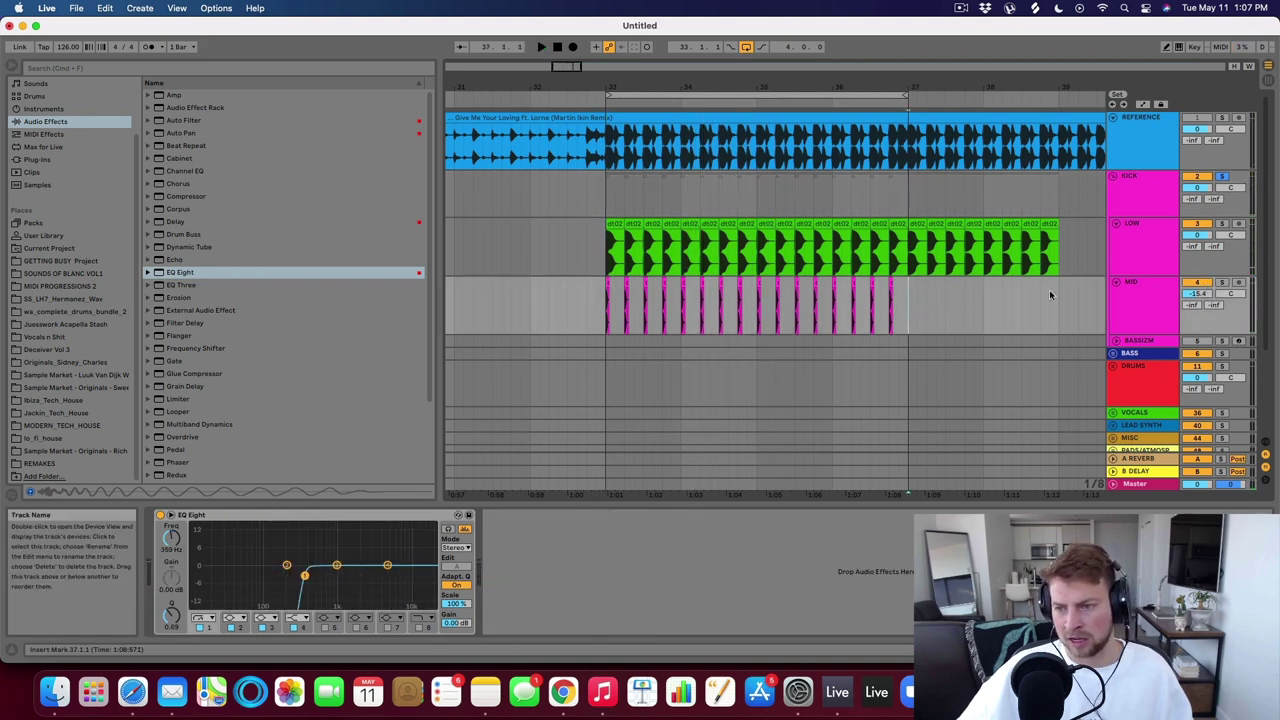
pyautogui.moveTo(612, 262); pyautogui.dragTo(907, 298)
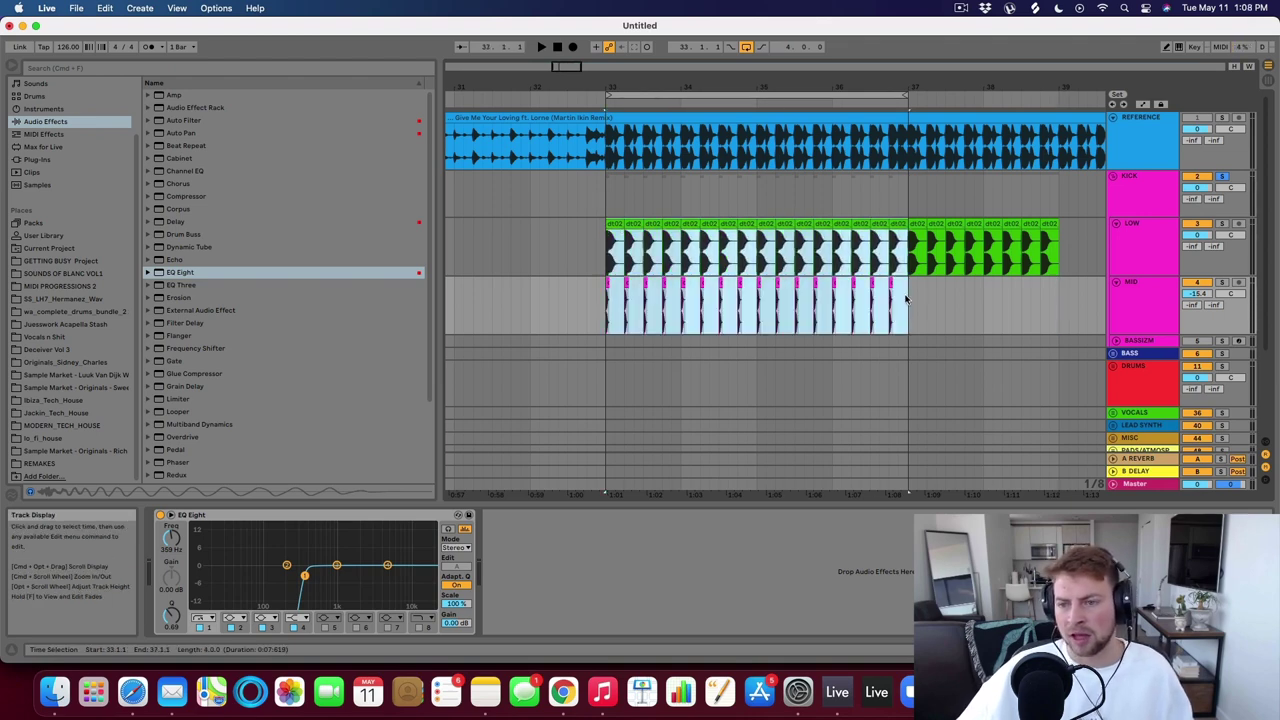
pyautogui.click(1117, 342)
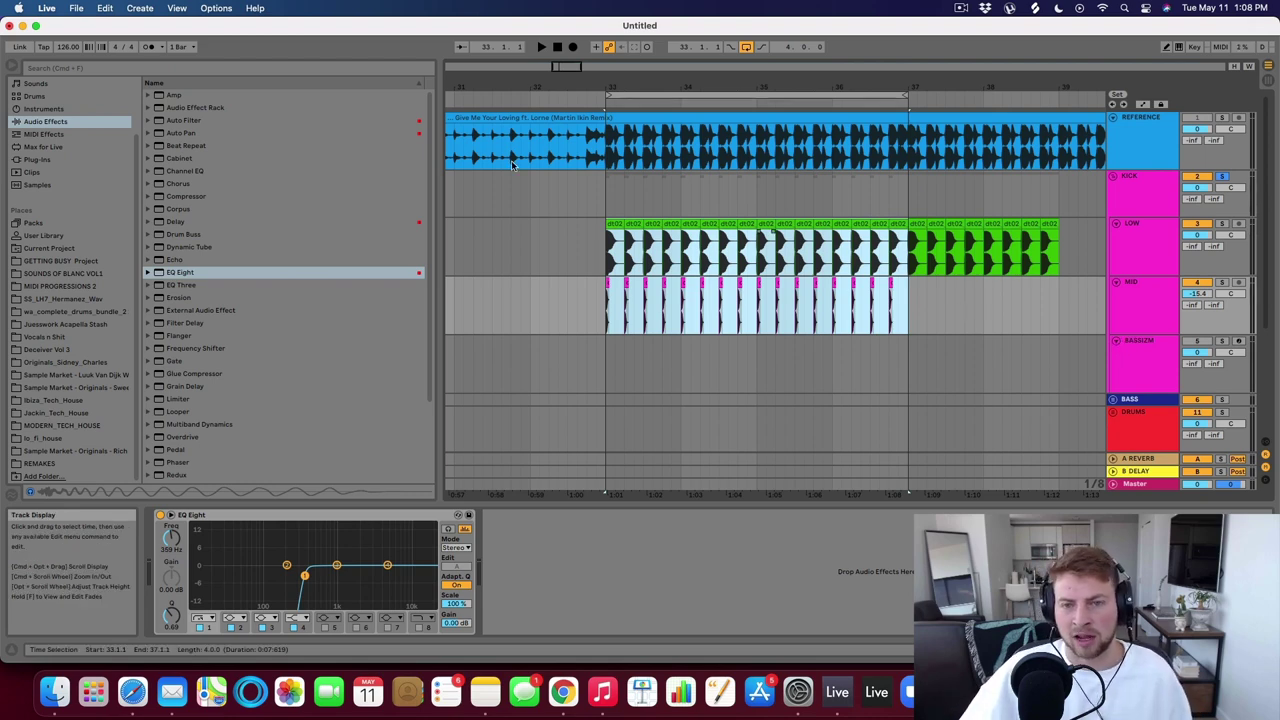
pyautogui.moveTo(608, 155); pyautogui.dragTo(757, 160)
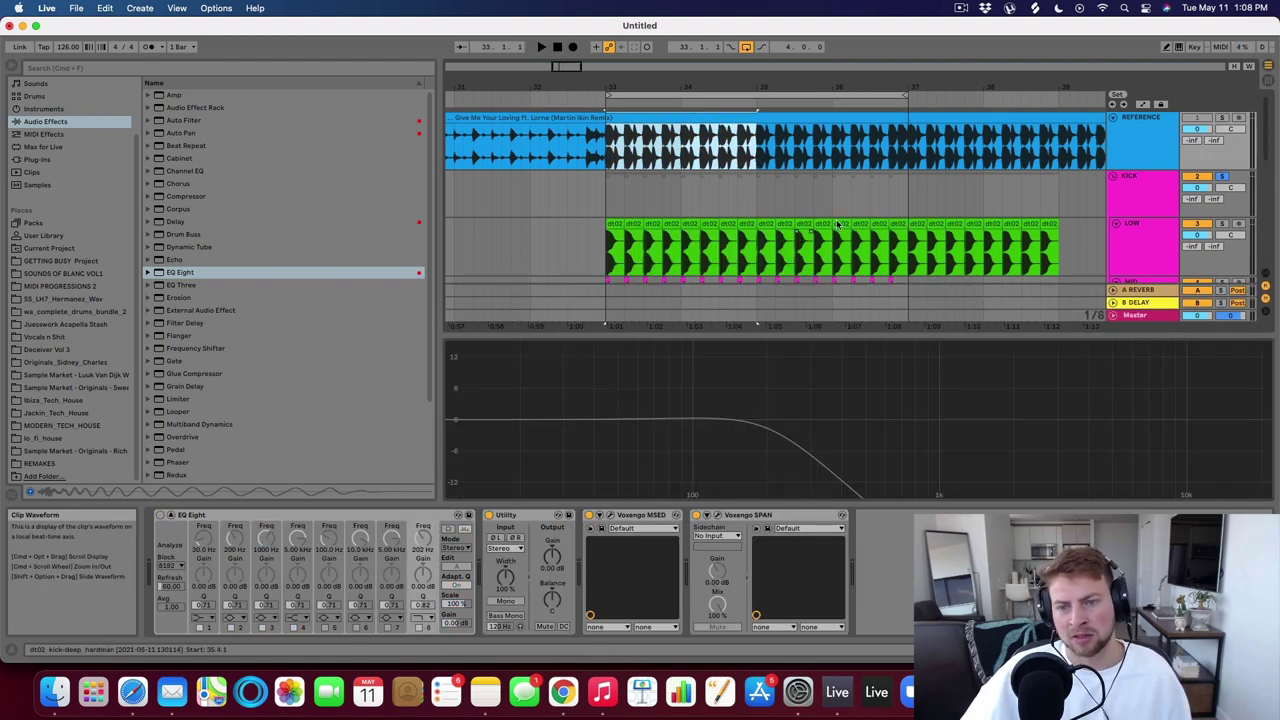
# Open the BazzISM2 plugin on the BASSIZM track and examine its fEnd note list and its presets.
pyautogui.scroll(-3, 838, 224)
pyautogui.scroll(-1, 1144, 220)
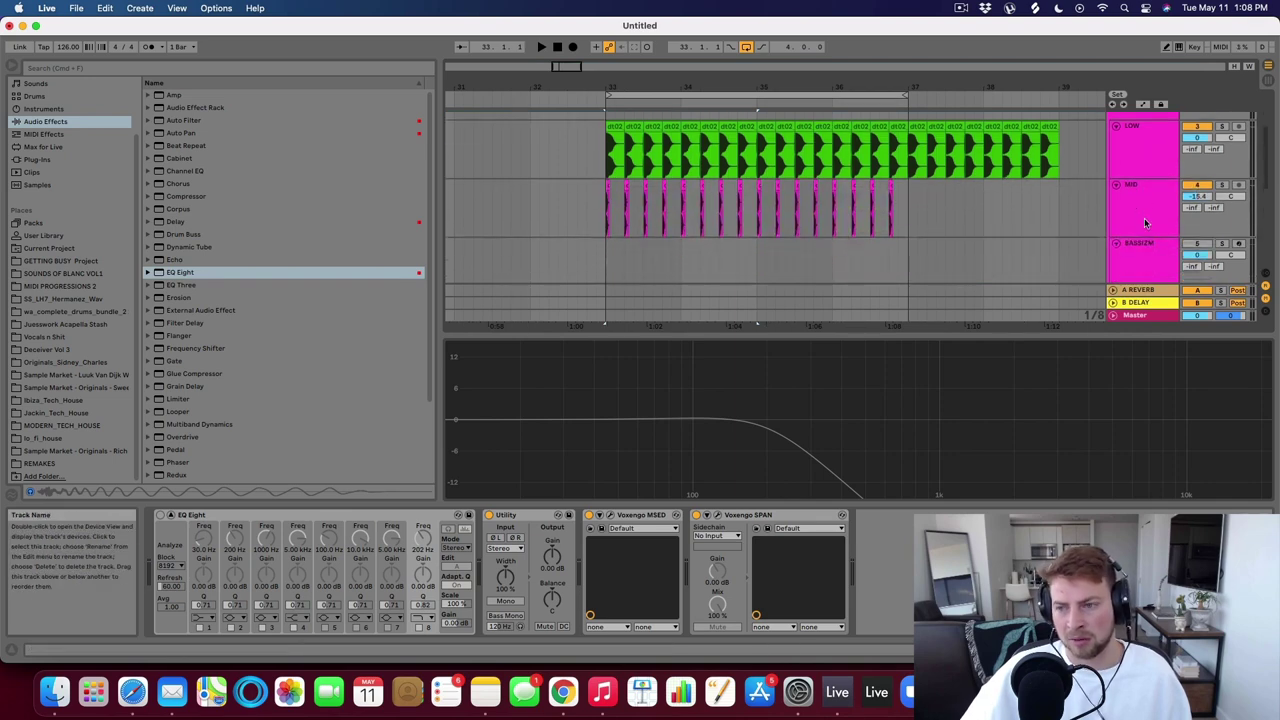
pyautogui.click(1146, 243)
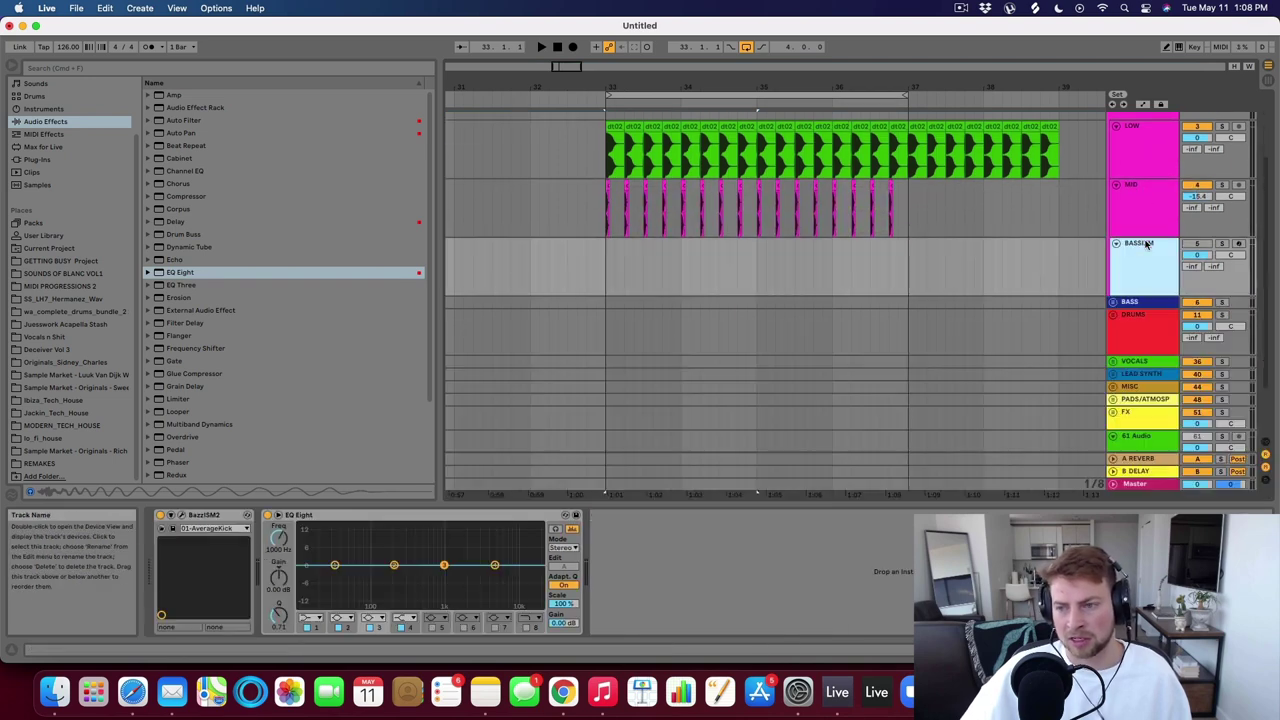
pyautogui.click(182, 515)
pyautogui.moveTo(515, 197); pyautogui.dragTo(619, 192)
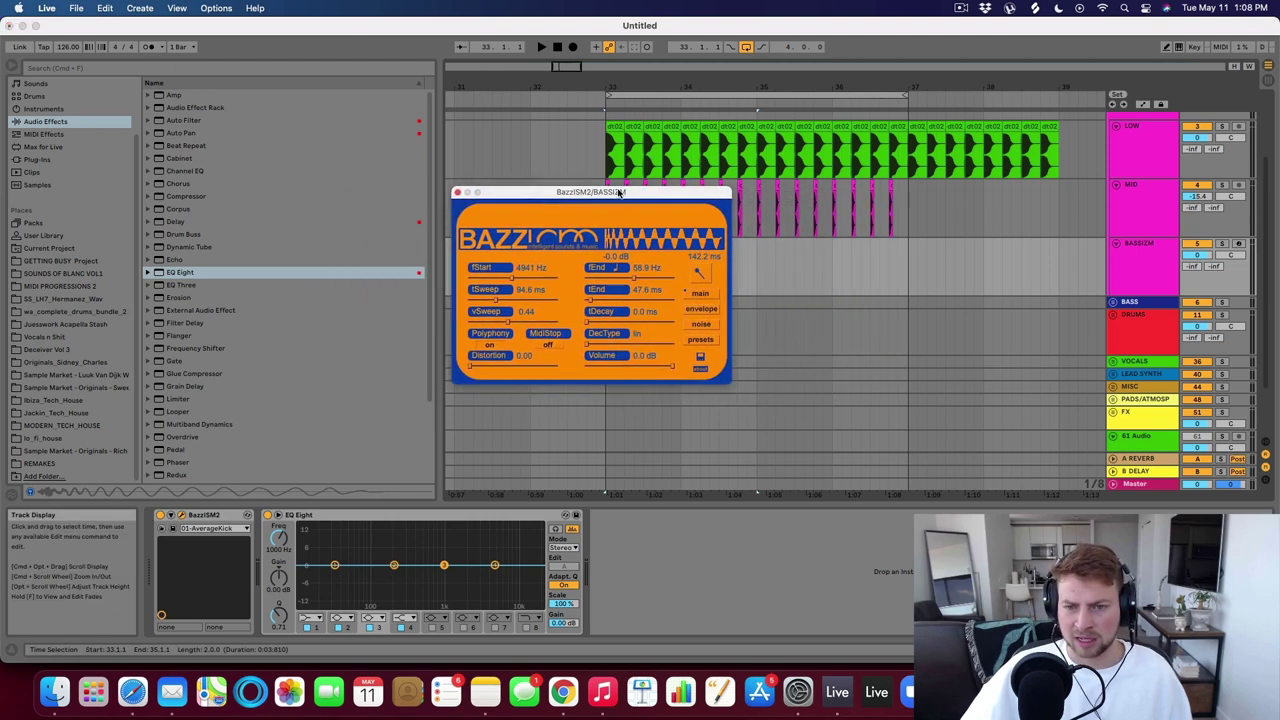
pyautogui.click(622, 270)
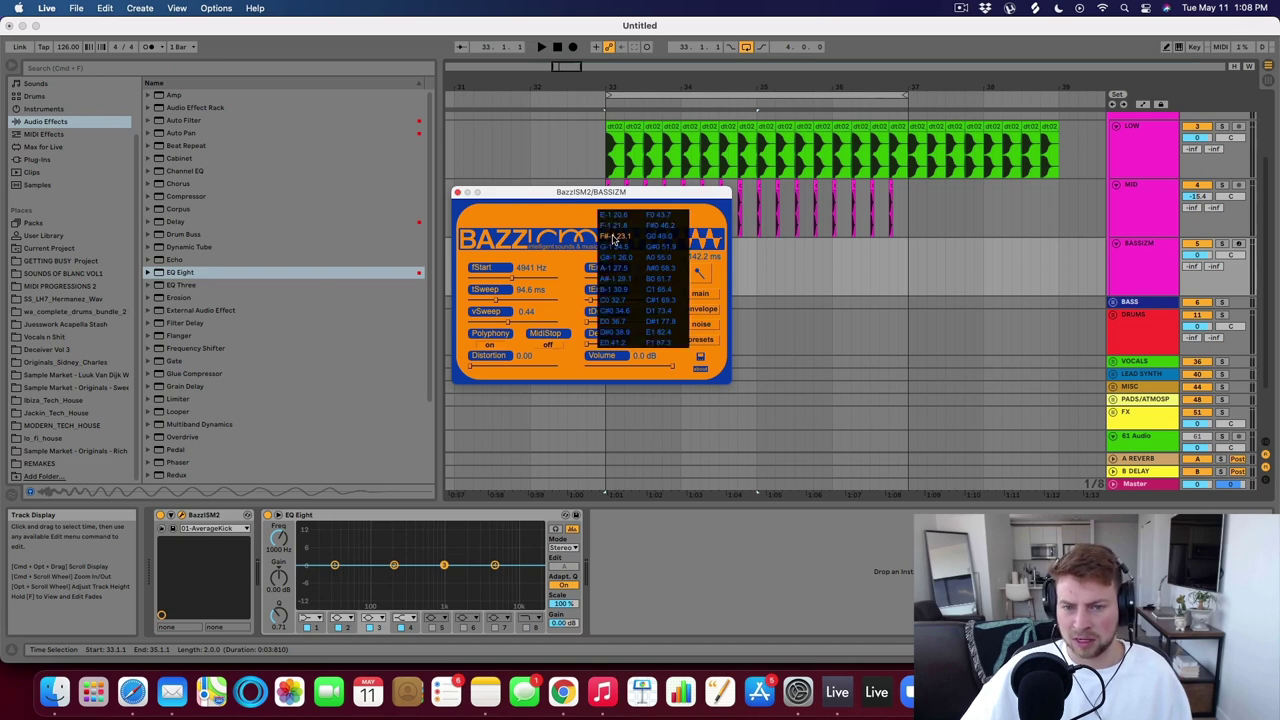
pyautogui.click(654, 297)
pyautogui.click(699, 341)
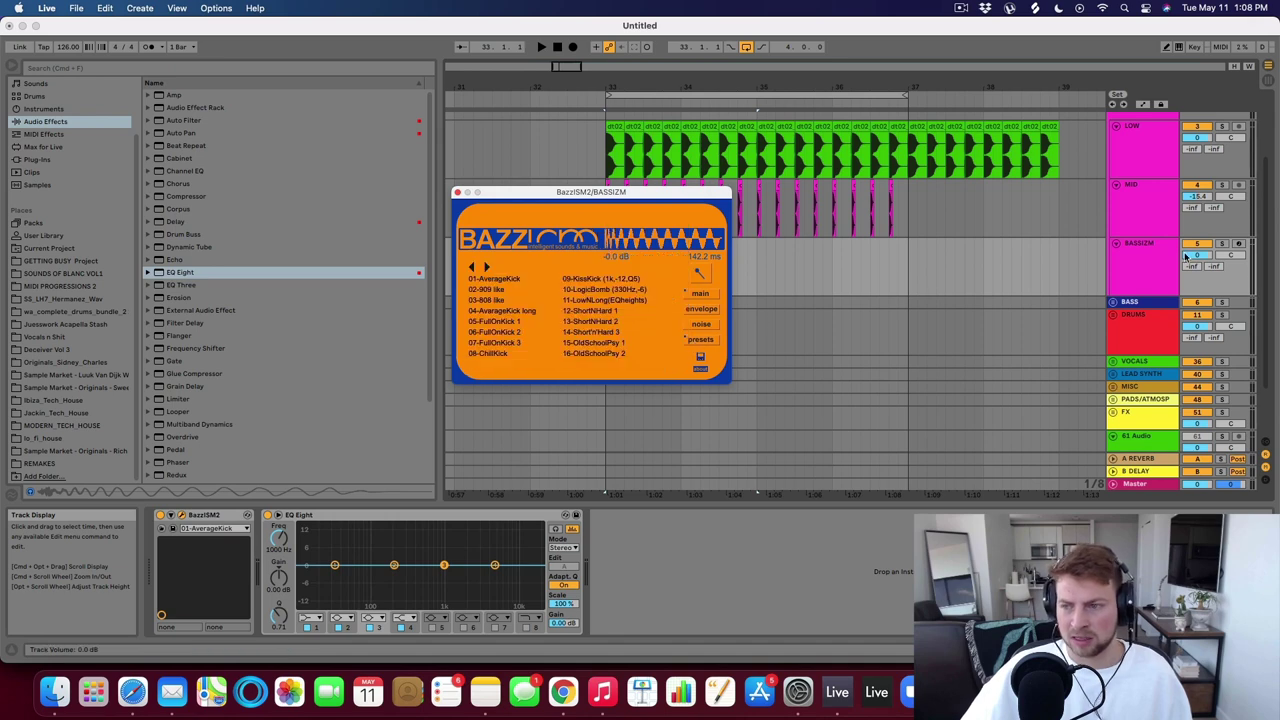
# Solo the BASSIZM track, insert a one-bar MIDI clip at bar 33, and enlarge the note editor.
pyautogui.click(1221, 243)
pyautogui.click(457, 192)
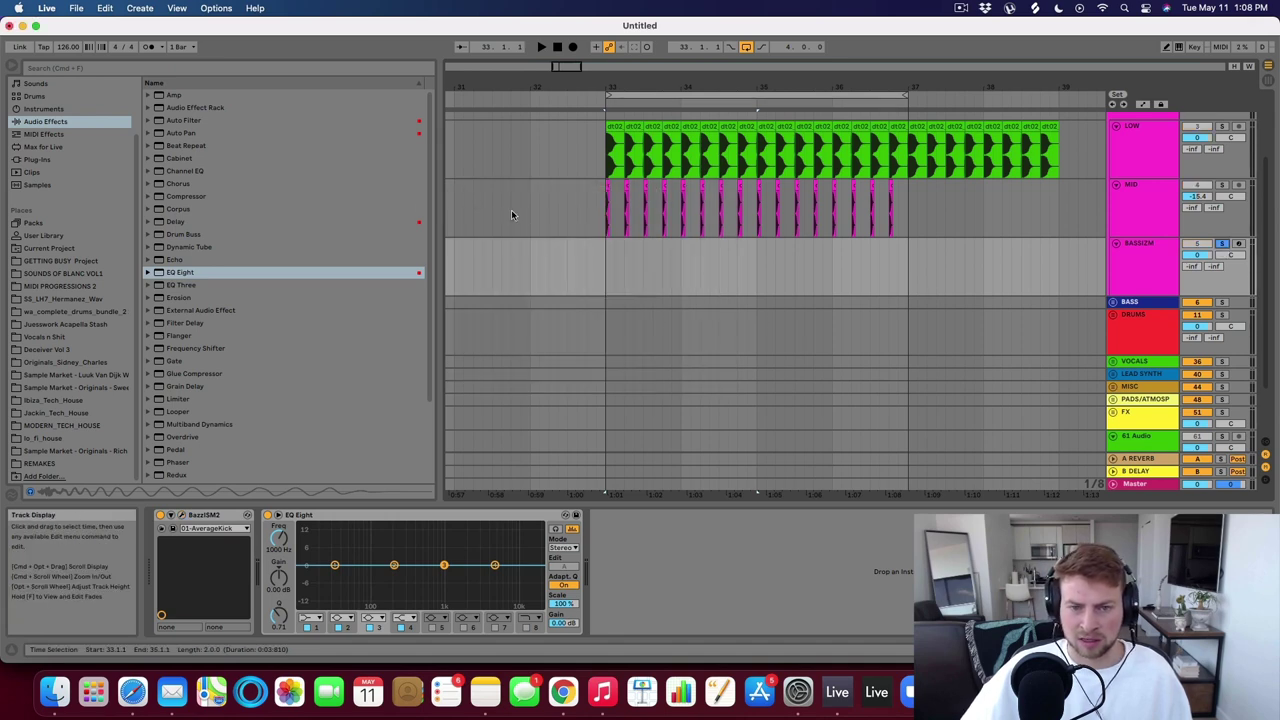
pyautogui.moveTo(603, 263); pyautogui.dragTo(918, 270)
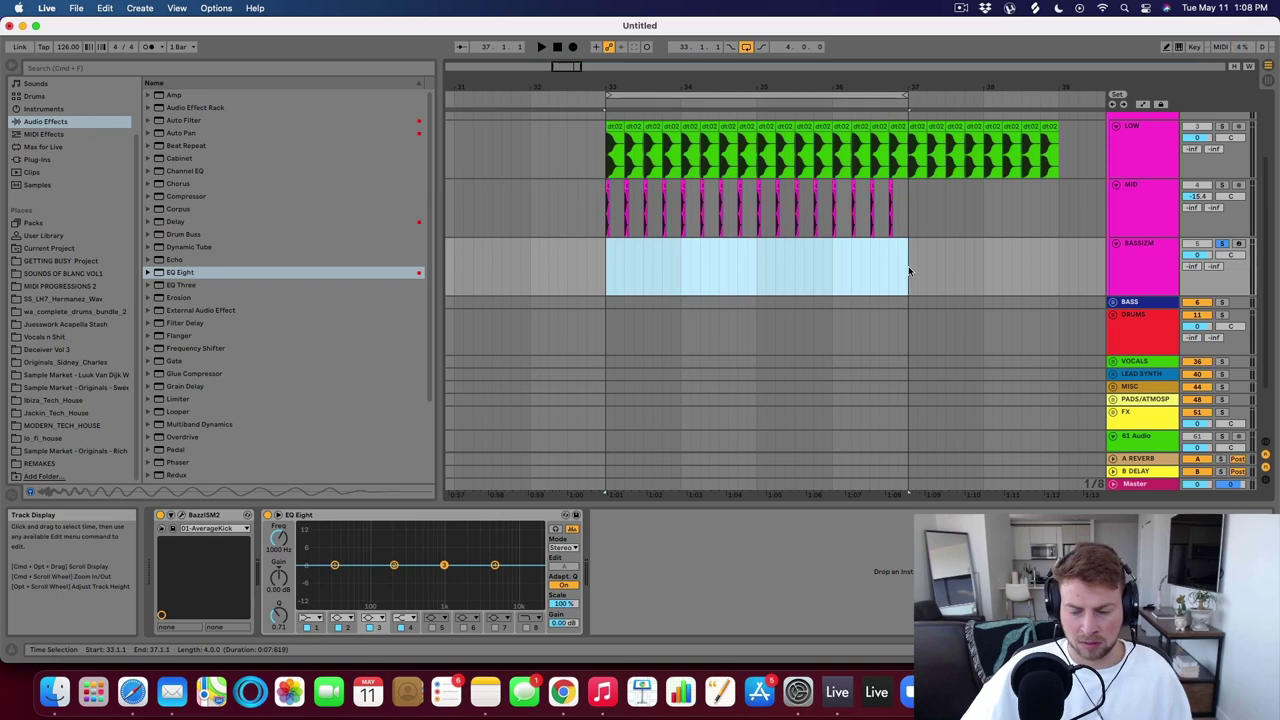
pyautogui.click(658, 269)
pyautogui.moveTo(683, 269); pyautogui.dragTo(598, 270)
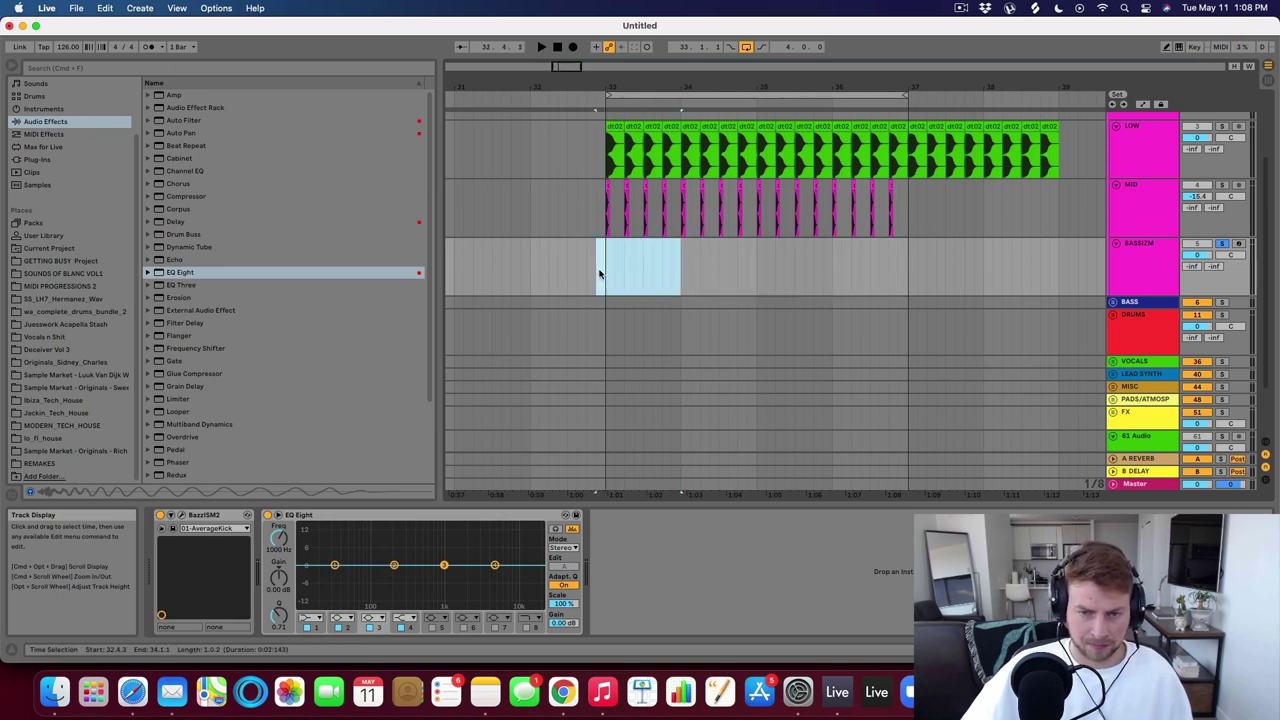
pyautogui.press('super+shift+m')
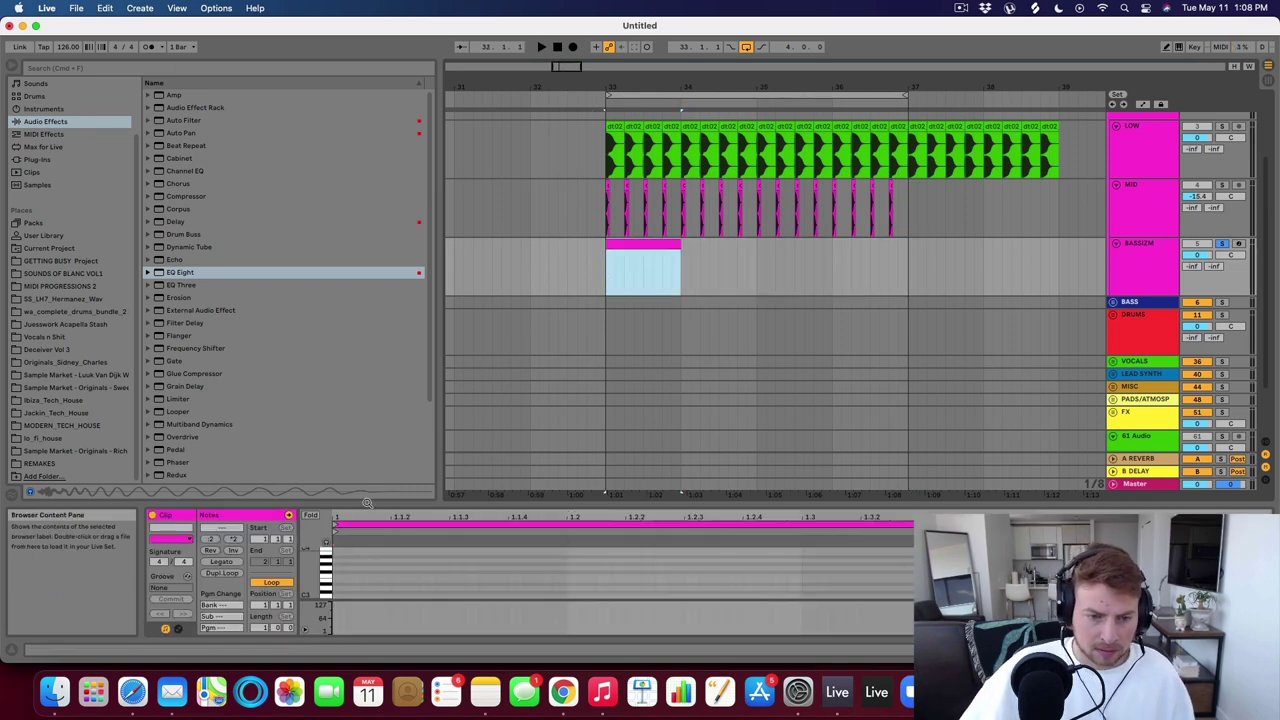
pyautogui.moveTo(377, 505); pyautogui.dragTo(377, 325)
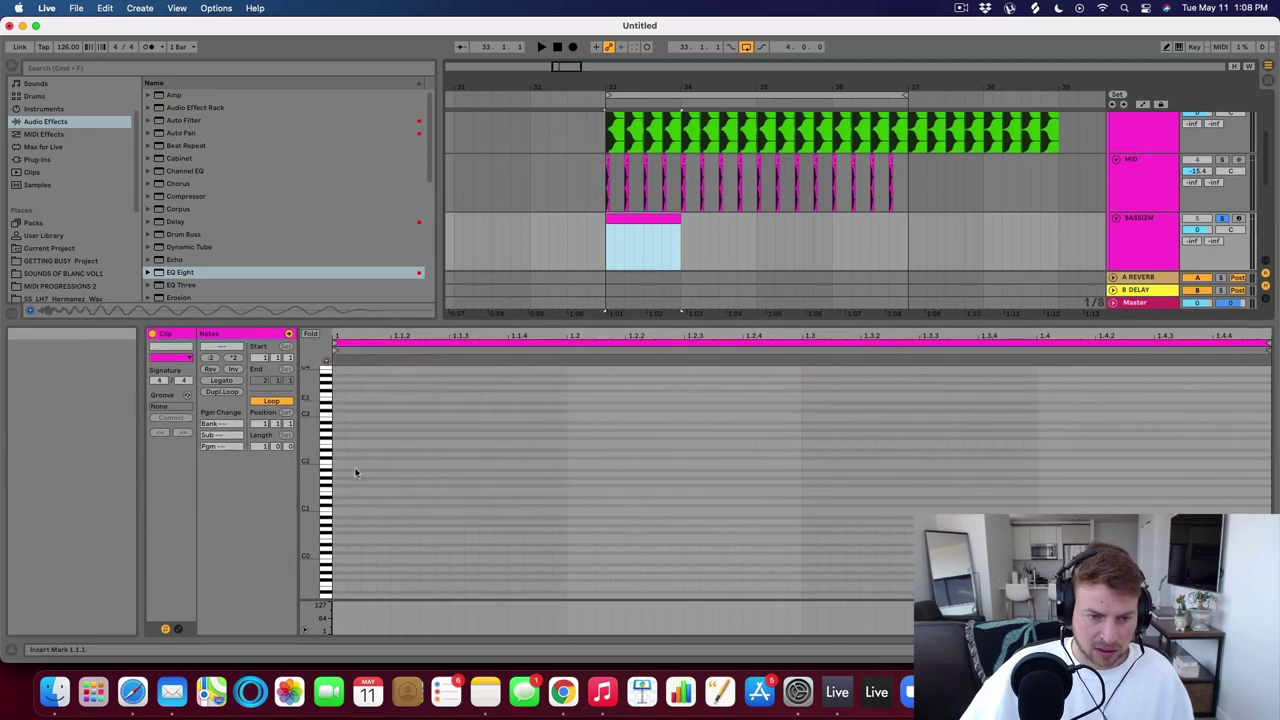
# Add a one-beat C3 note at the clip's start and duplicate it across the remaining beats of the bar.
pyautogui.click(338, 420)
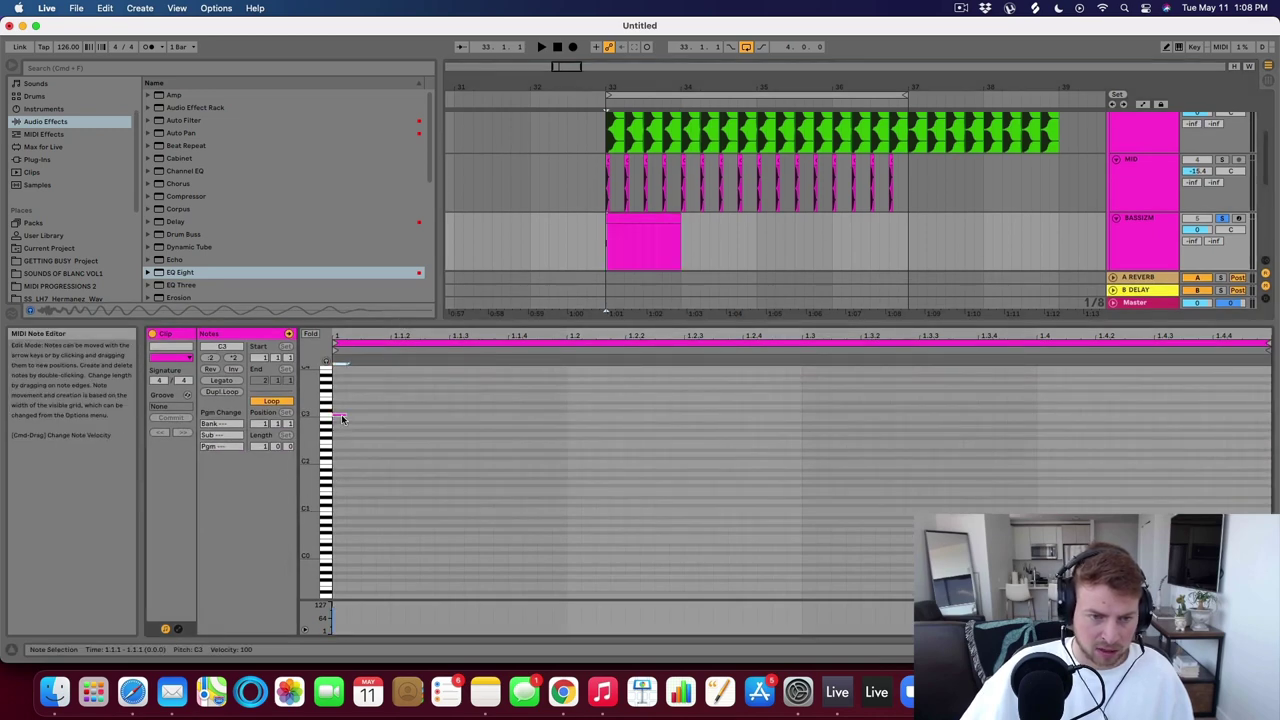
pyautogui.moveTo(338, 415); pyautogui.dragTo(566, 421)
pyautogui.click(566, 415)
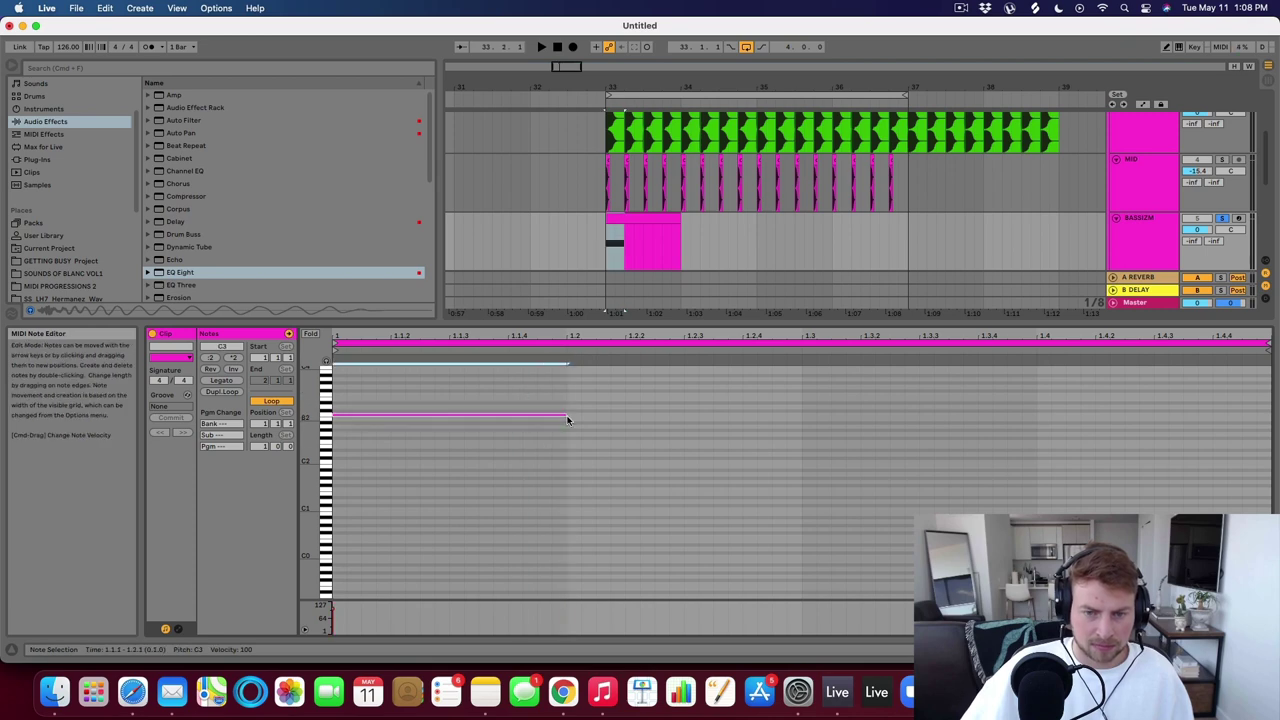
pyautogui.press('super+d')
pyautogui.press('super+d')
pyautogui.press('super+d')
pyautogui.click(565, 421)
# Duplicate the one-bar BASSIZM clip three times to fill bars 33 to 37, and play it.
pyautogui.click(640, 245)
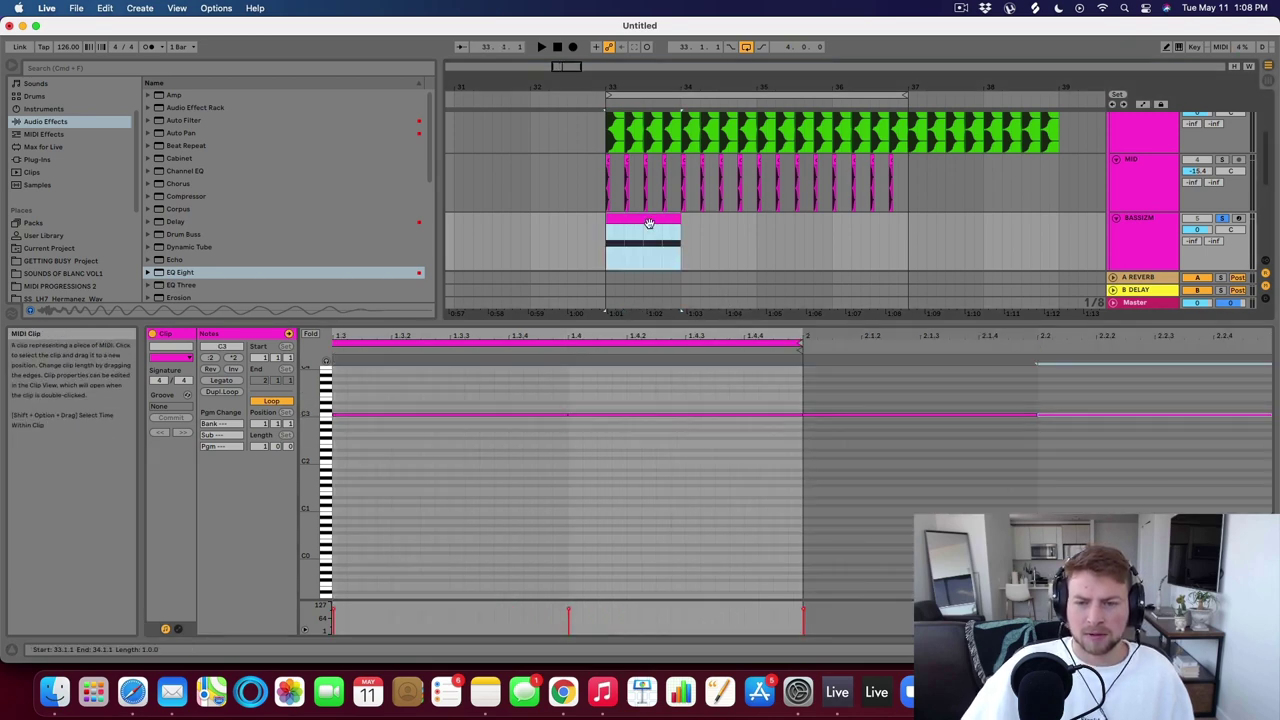
pyautogui.press('super+d')
pyautogui.press('super+d')
pyautogui.press('super+d')
pyautogui.press('space')
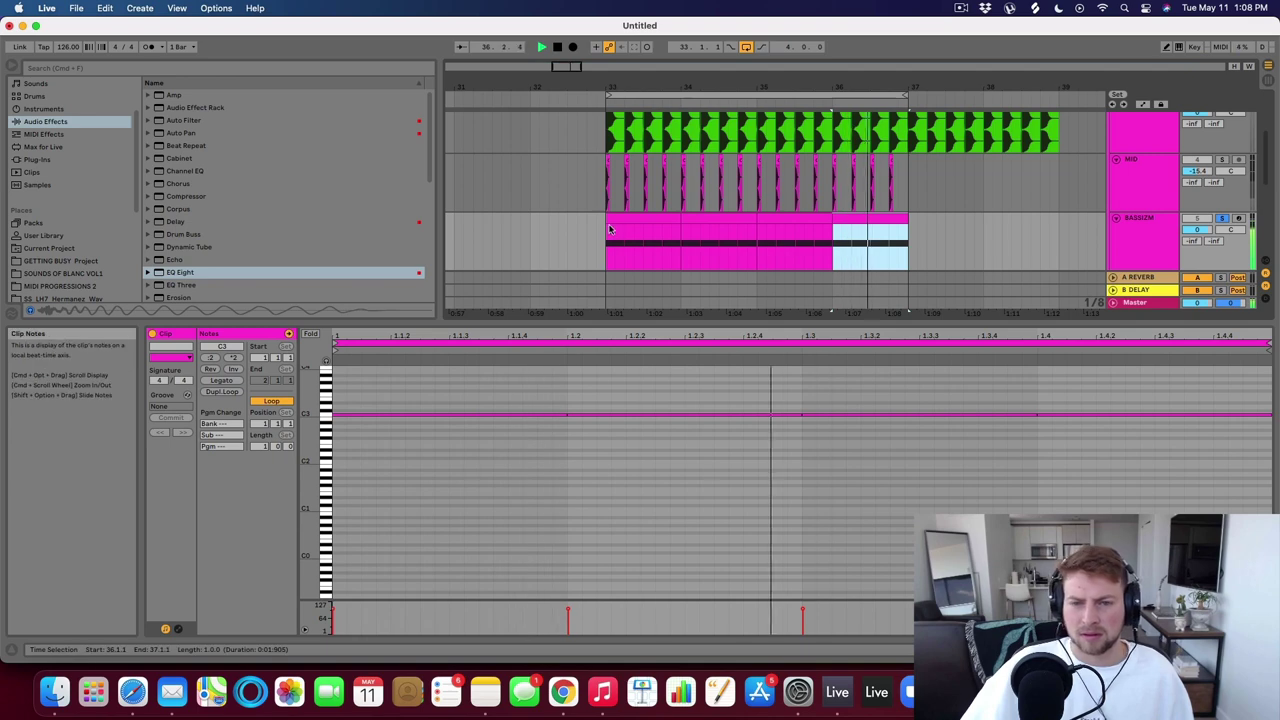
# Reopen the BazzISM2 plugin, load its 02-909 like preset, and audition it from bar 33.
pyautogui.click(615, 217)
pyautogui.press('space')
pyautogui.doubleClick(1140, 220)
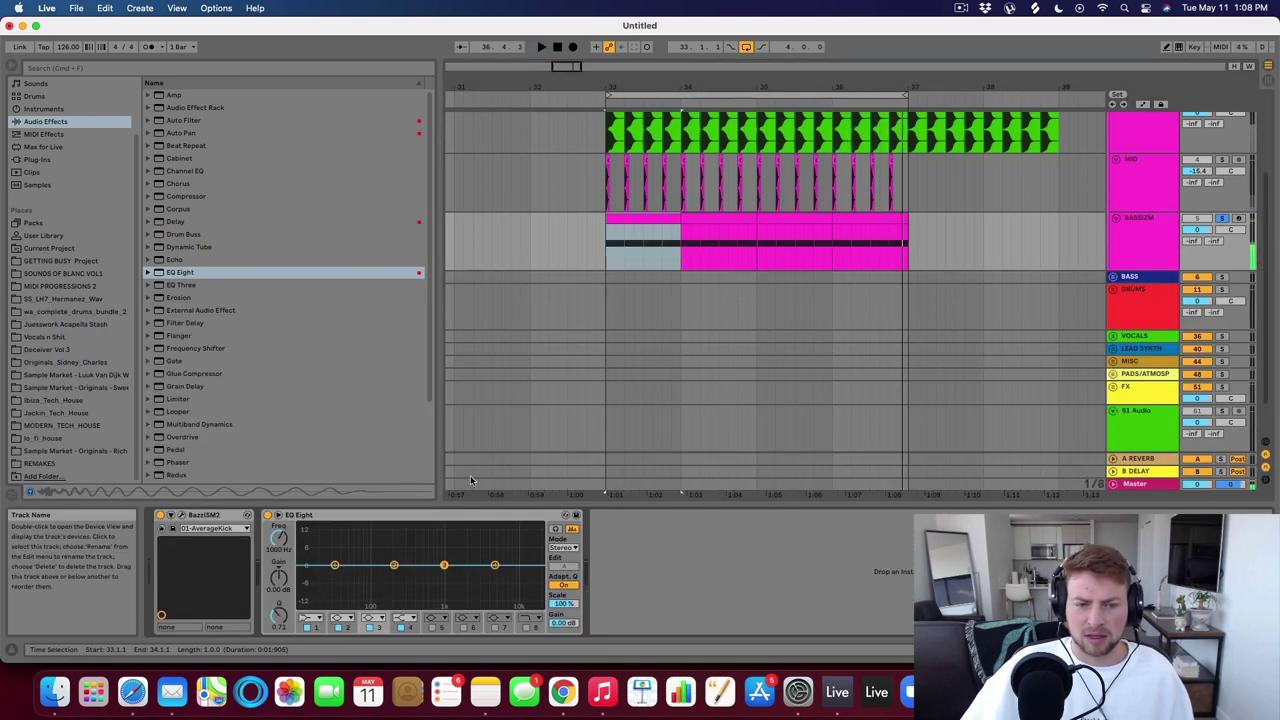
pyautogui.click(182, 516)
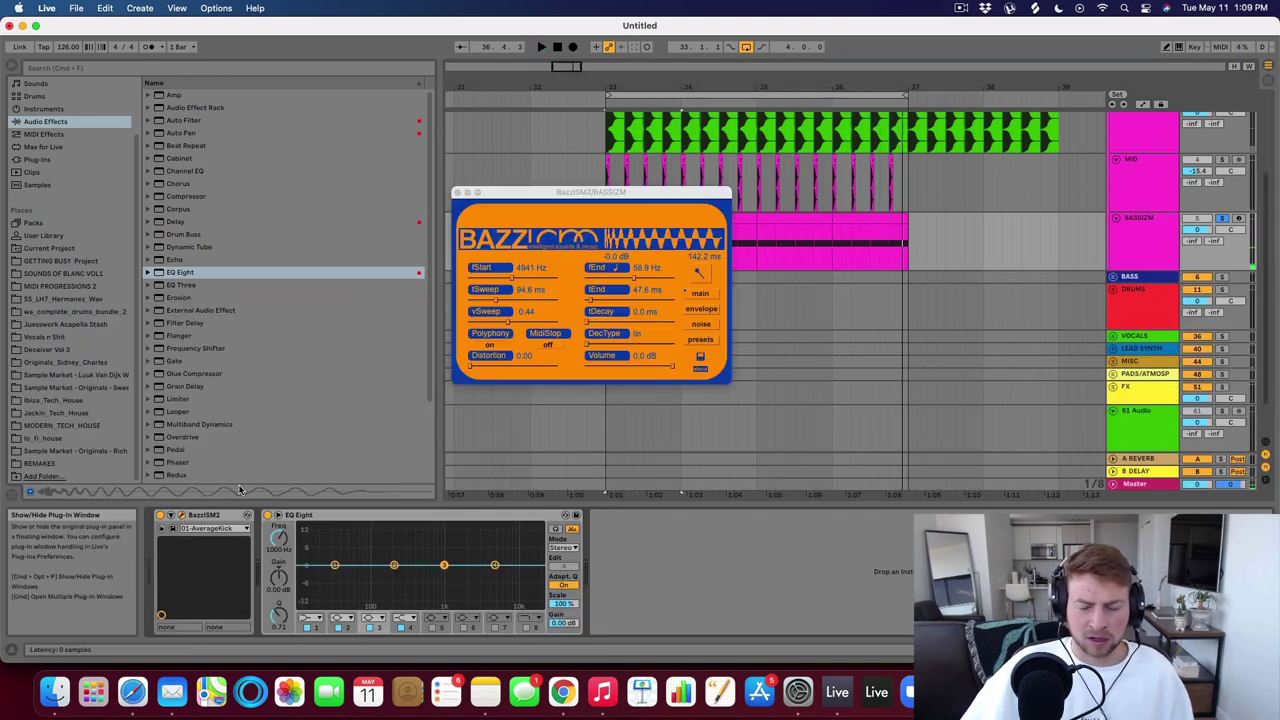
pyautogui.click(700, 339)
pyautogui.press('space')
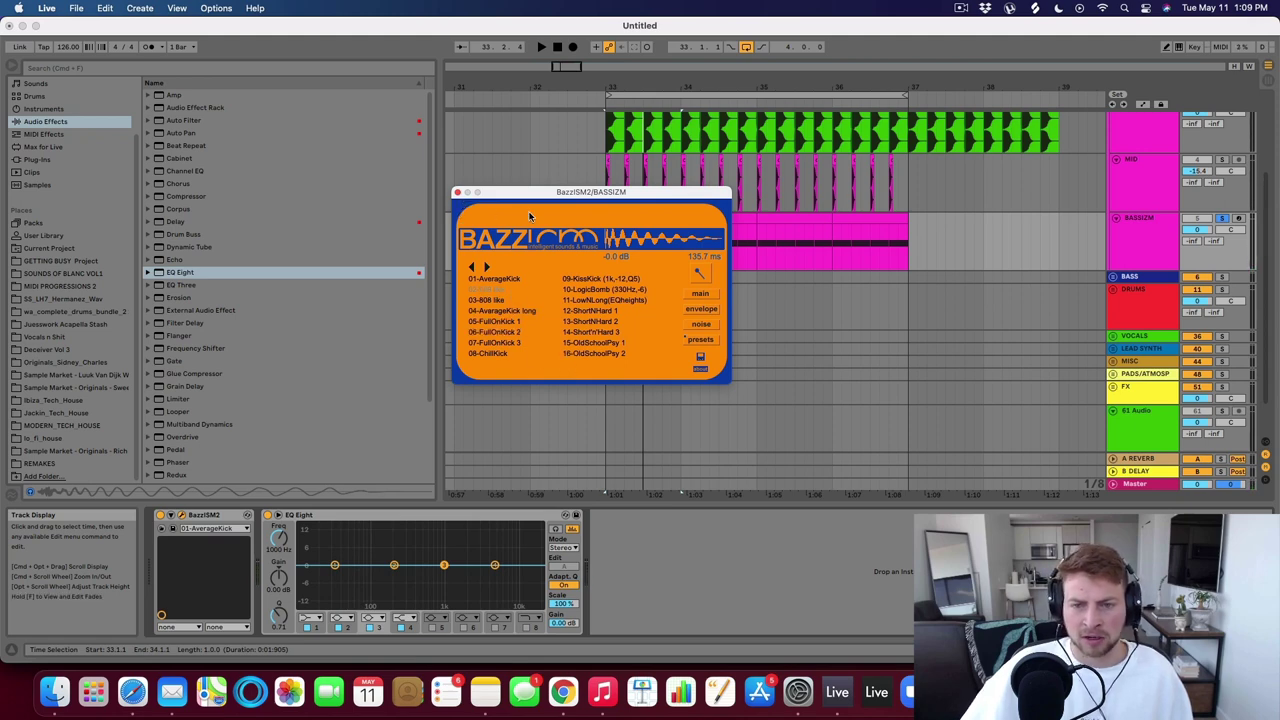
# Lower the BazzISM2 fStart frequency to 2790 Hz and audition the kick.
pyautogui.click(690, 294)
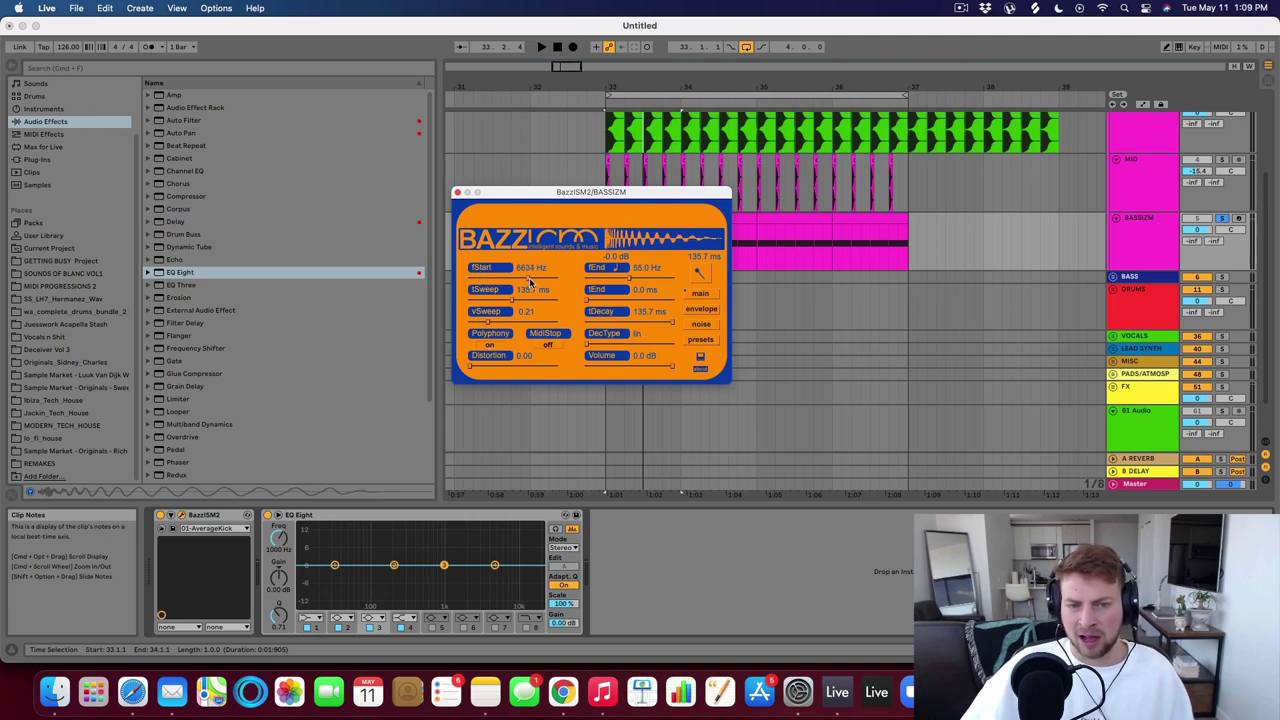
pyautogui.moveTo(530, 285); pyautogui.dragTo(493, 281)
pyautogui.press('space')
pyautogui.press('space')
pyautogui.press('space')
pyautogui.press('space')
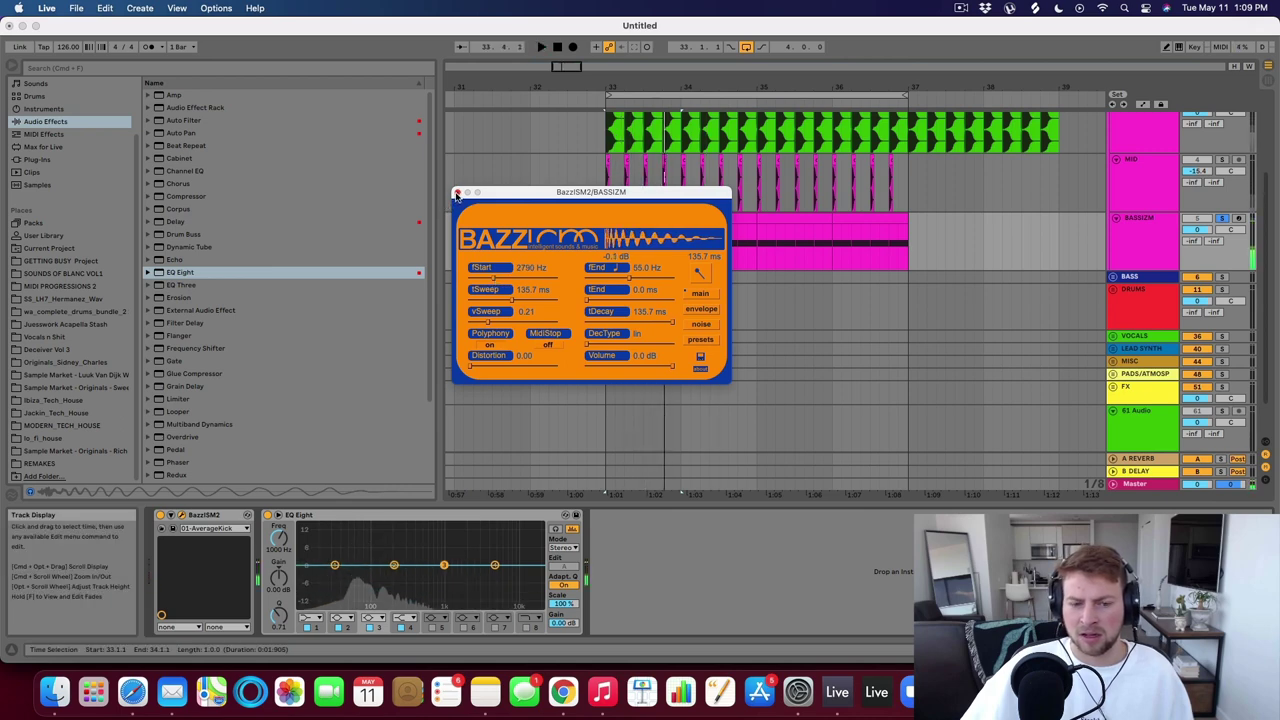
# Close the plugin window and make EQ Eight's first band on BASSIZM a low cut at 643 Hz.
pyautogui.click(457, 193)
pyautogui.click(310, 617)
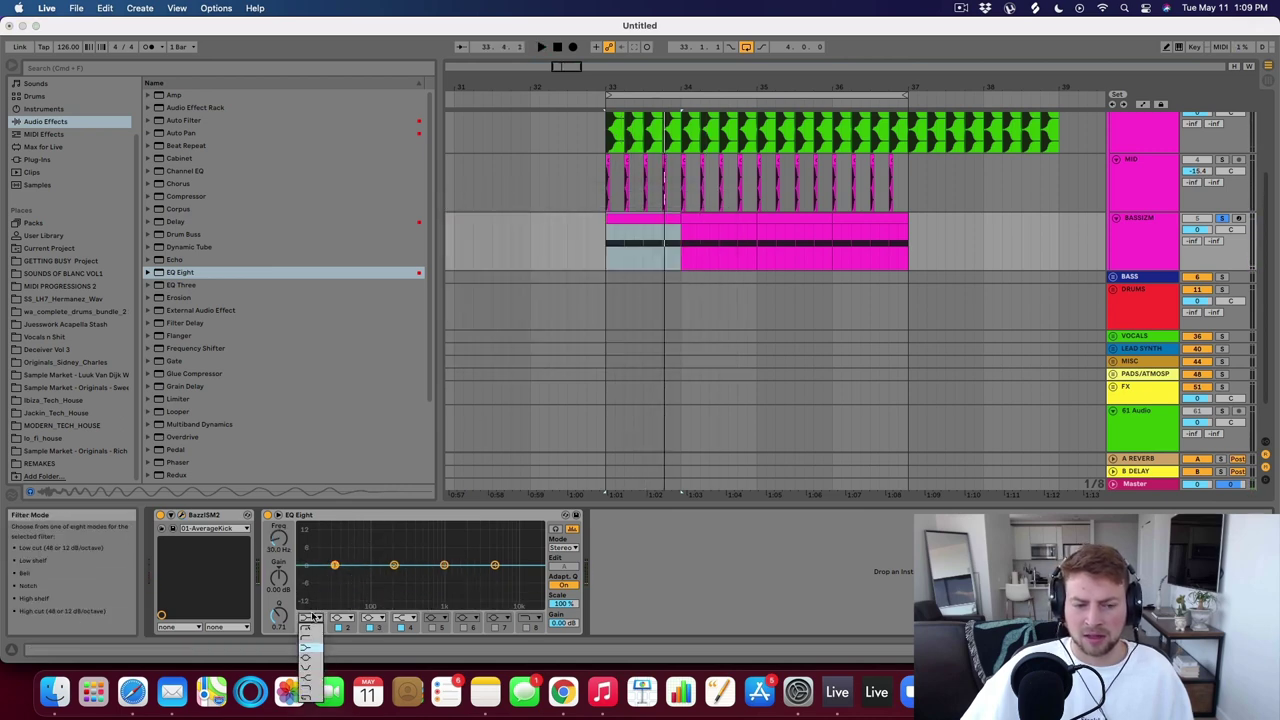
pyautogui.click(309, 626)
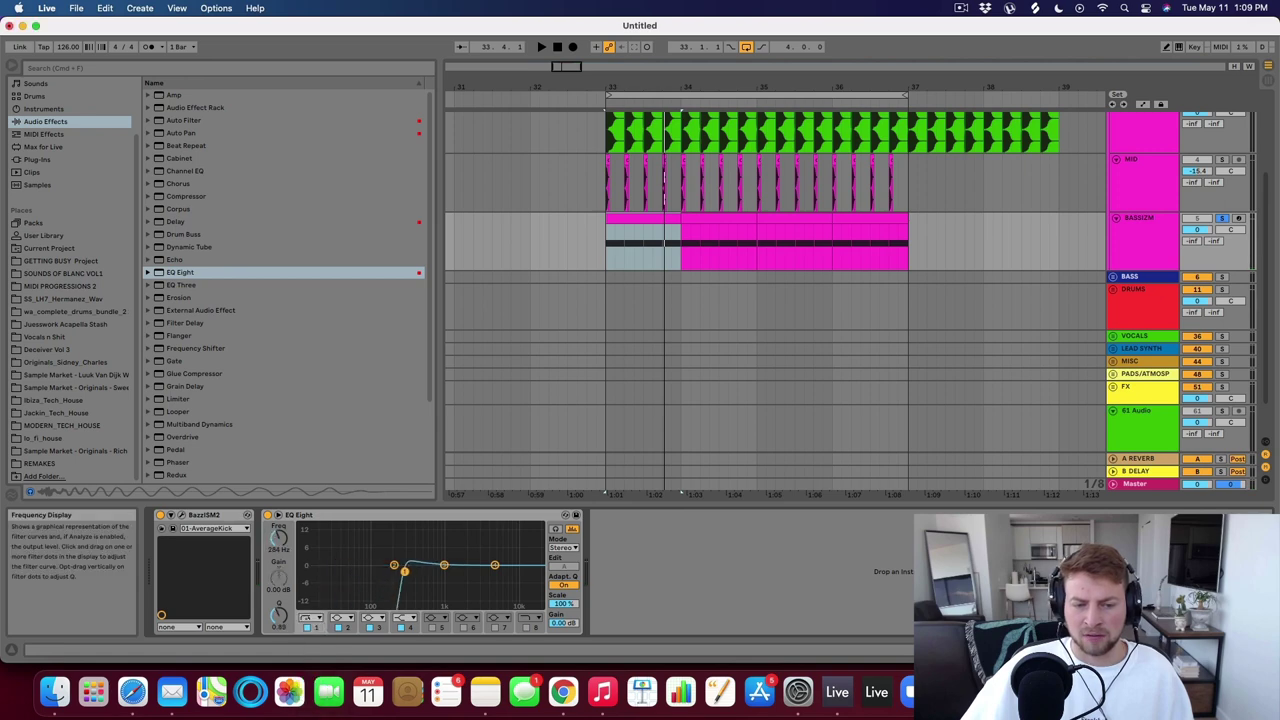
pyautogui.moveTo(429, 573); pyautogui.dragTo(441, 572)
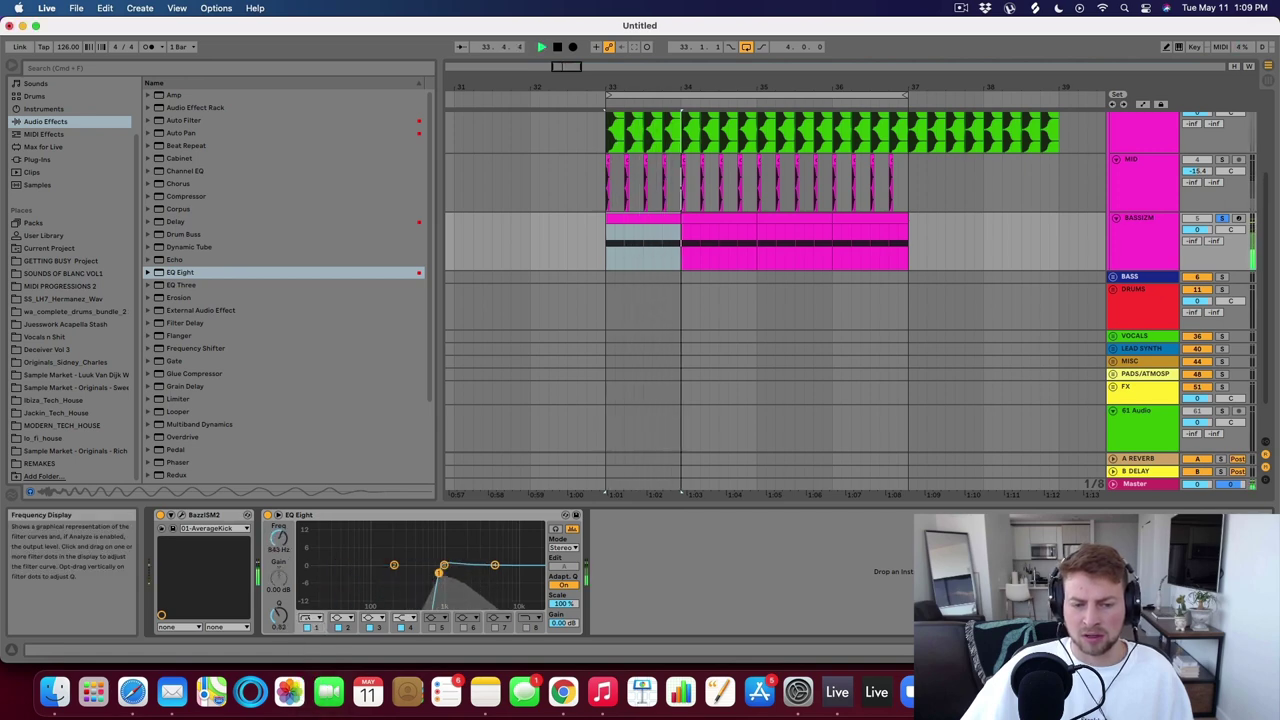
# Solo the KICK group, play it from bar 33, and lower the BASSIZM track volume to -11.4 dB.
pyautogui.scroll(3, 1227, 150)
pyautogui.click(1222, 118)
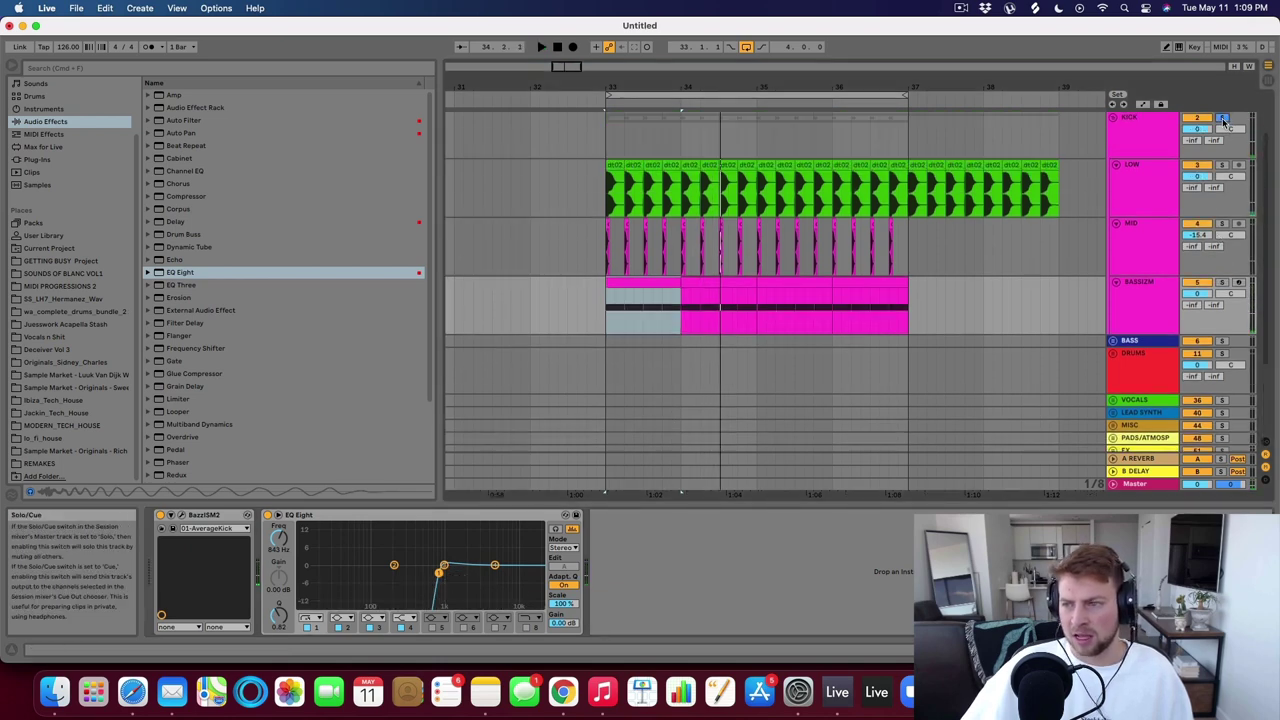
pyautogui.press('space')
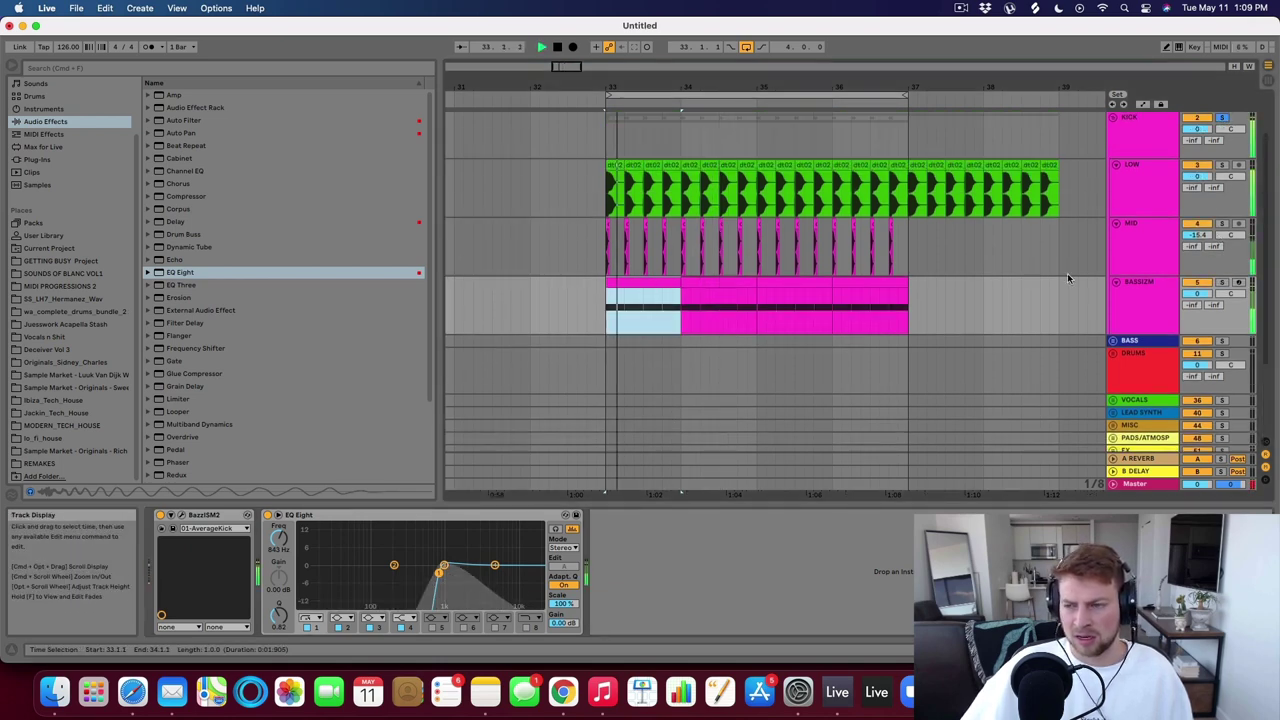
pyautogui.click(1206, 283)
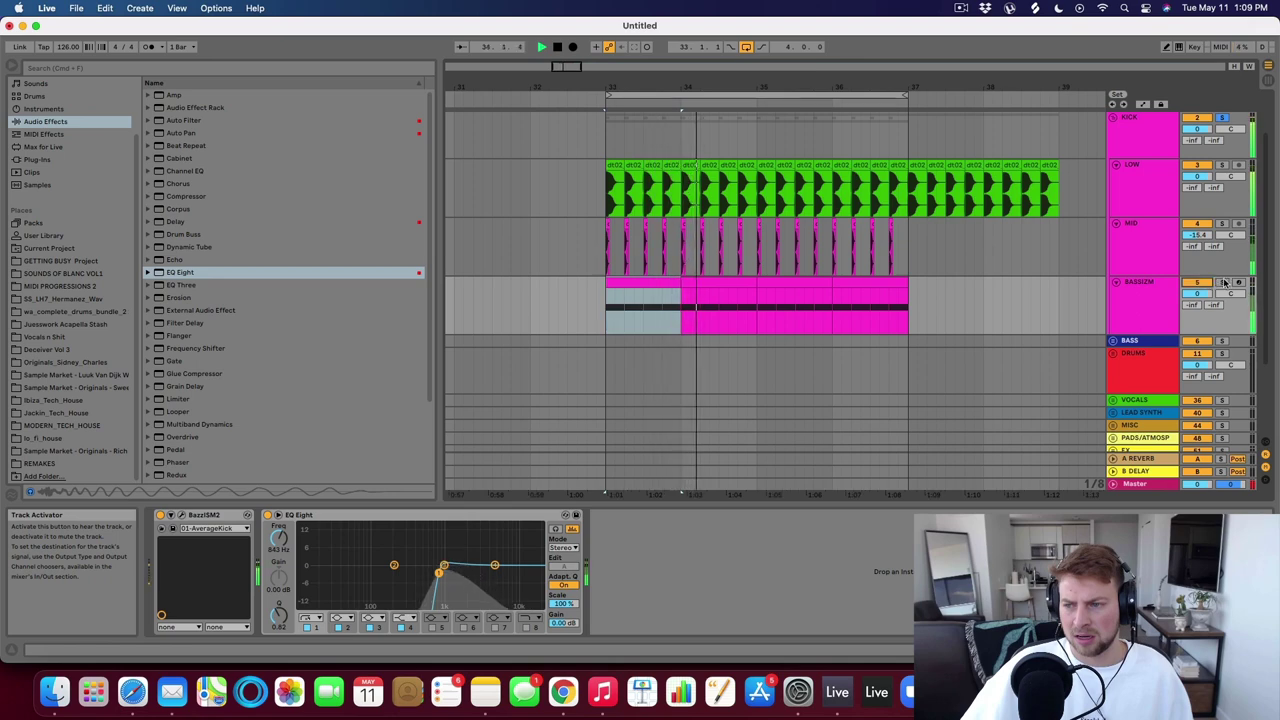
pyautogui.click(1222, 282)
pyautogui.moveTo(1197, 293); pyautogui.dragTo(1197, 331)
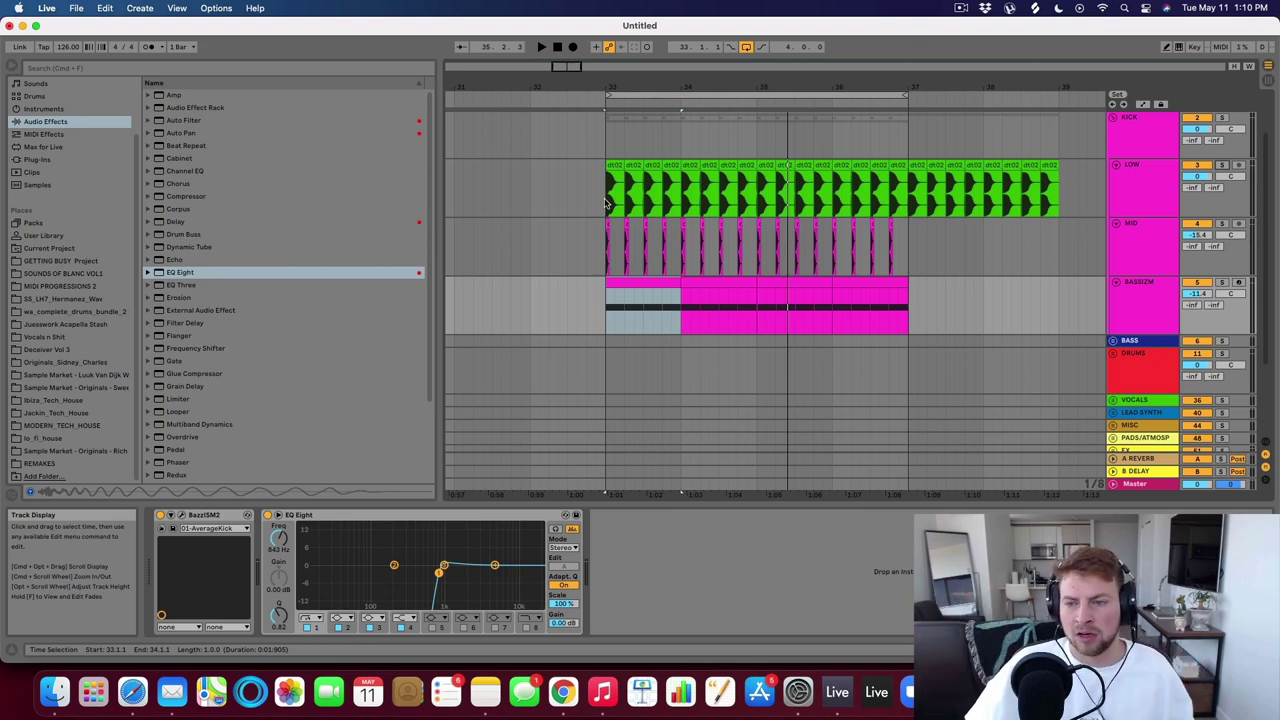
# Shape MID's EQ Eight with a dip of about -4.59 dB at 4.74 kHz and a fifth-band boost of about 2.85 dB at 742 Hz.
pyautogui.click(1245, 232)
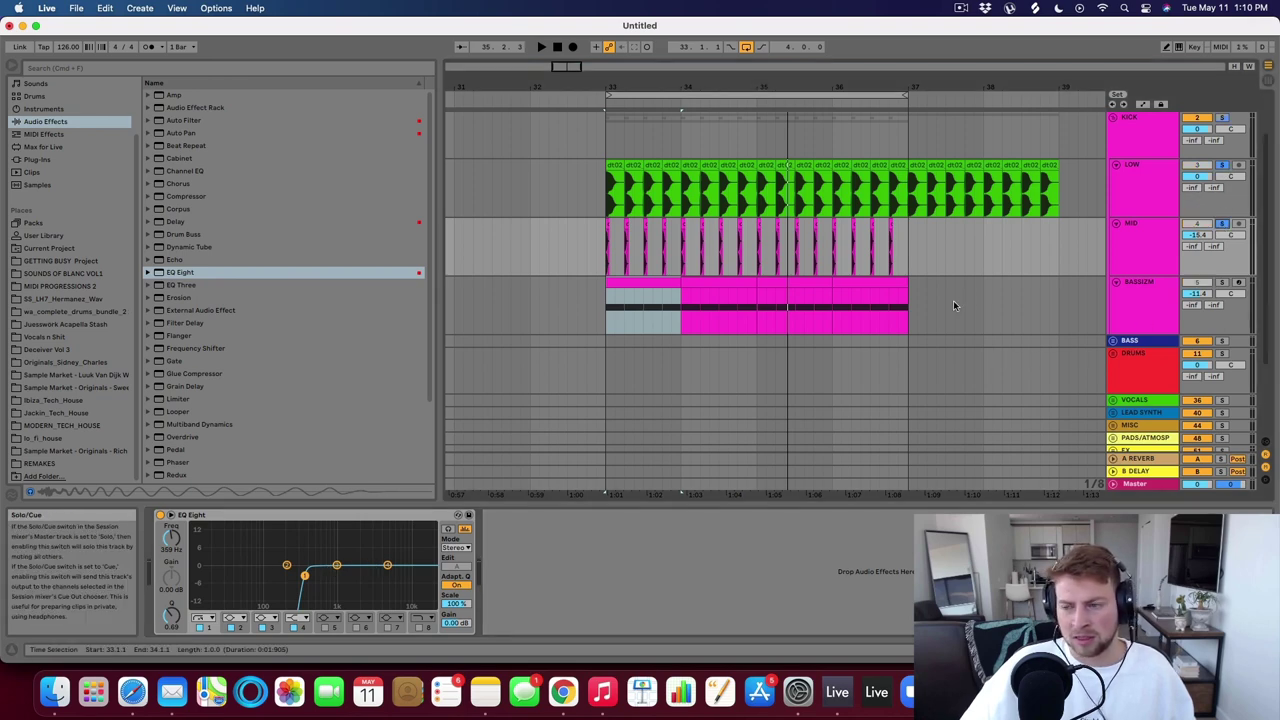
pyautogui.press('space')
pyautogui.moveTo(336, 565); pyautogui.dragTo(386, 577)
pyautogui.press('space')
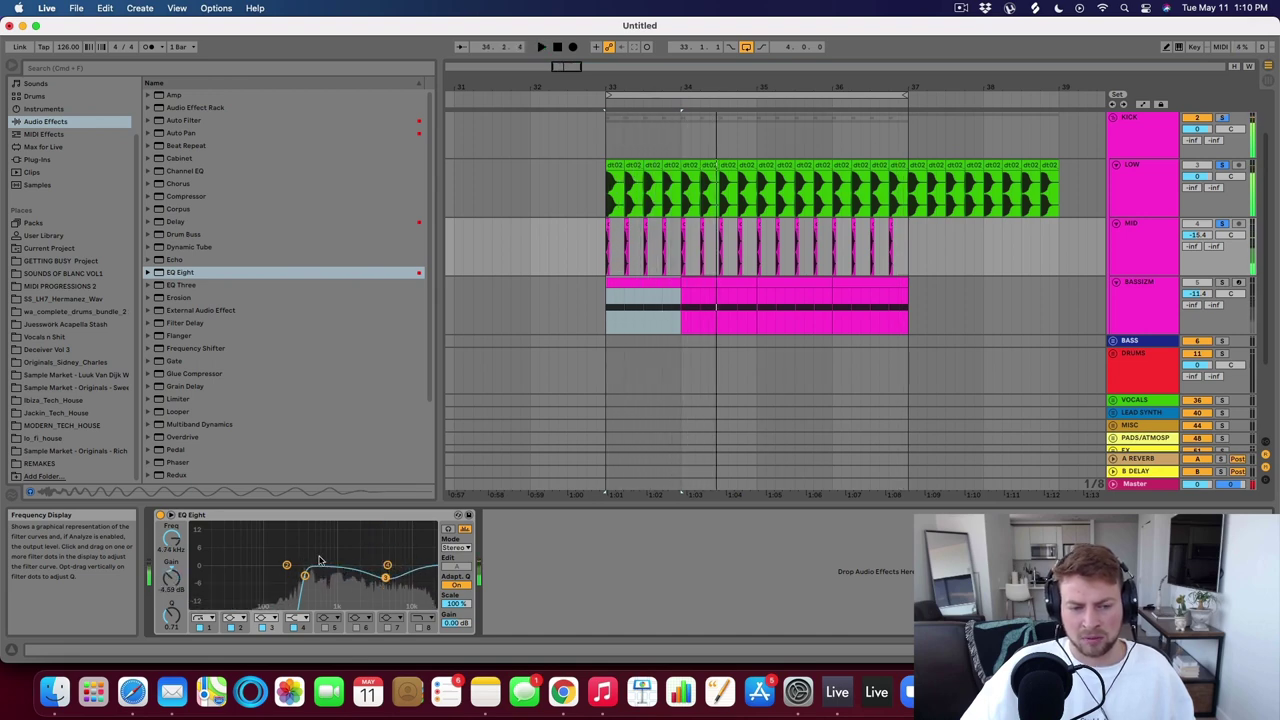
pyautogui.click(327, 627)
pyautogui.moveTo(264, 564); pyautogui.dragTo(327, 557)
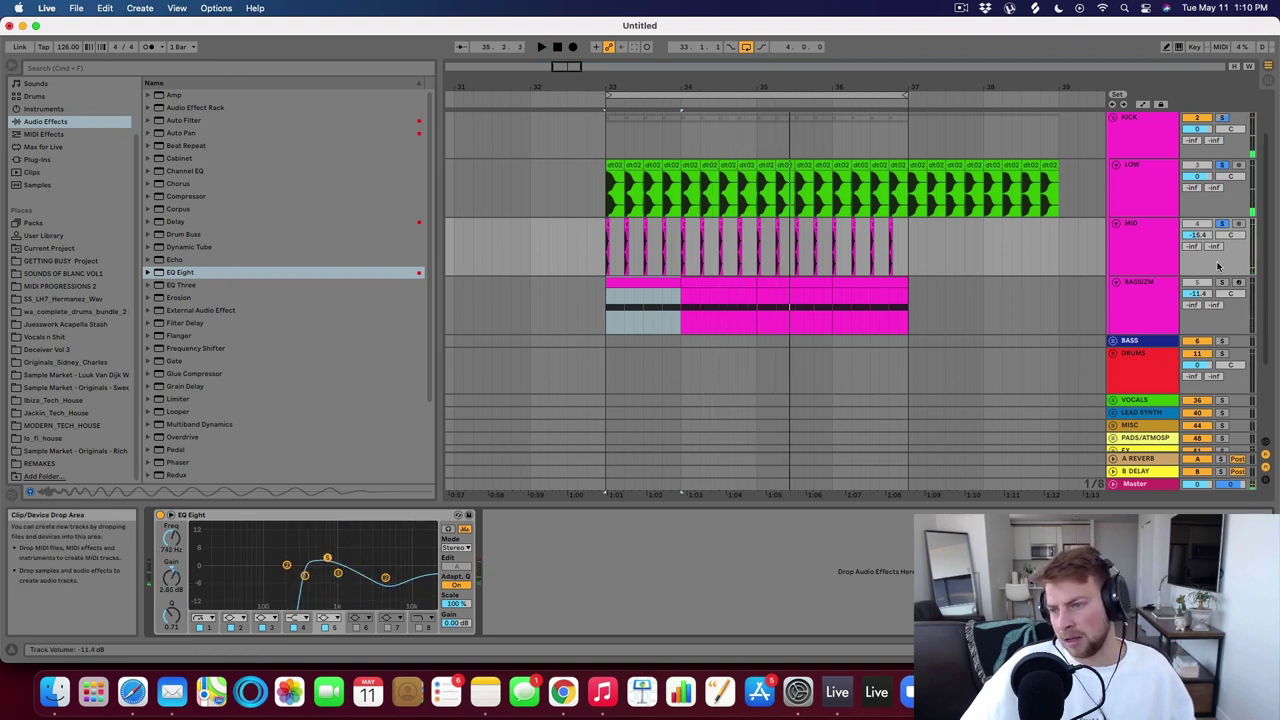
# Audition the LOW, MID and BASSIZM layers together from bar 33 within the soloed KICK group.
pyautogui.click(1146, 289)
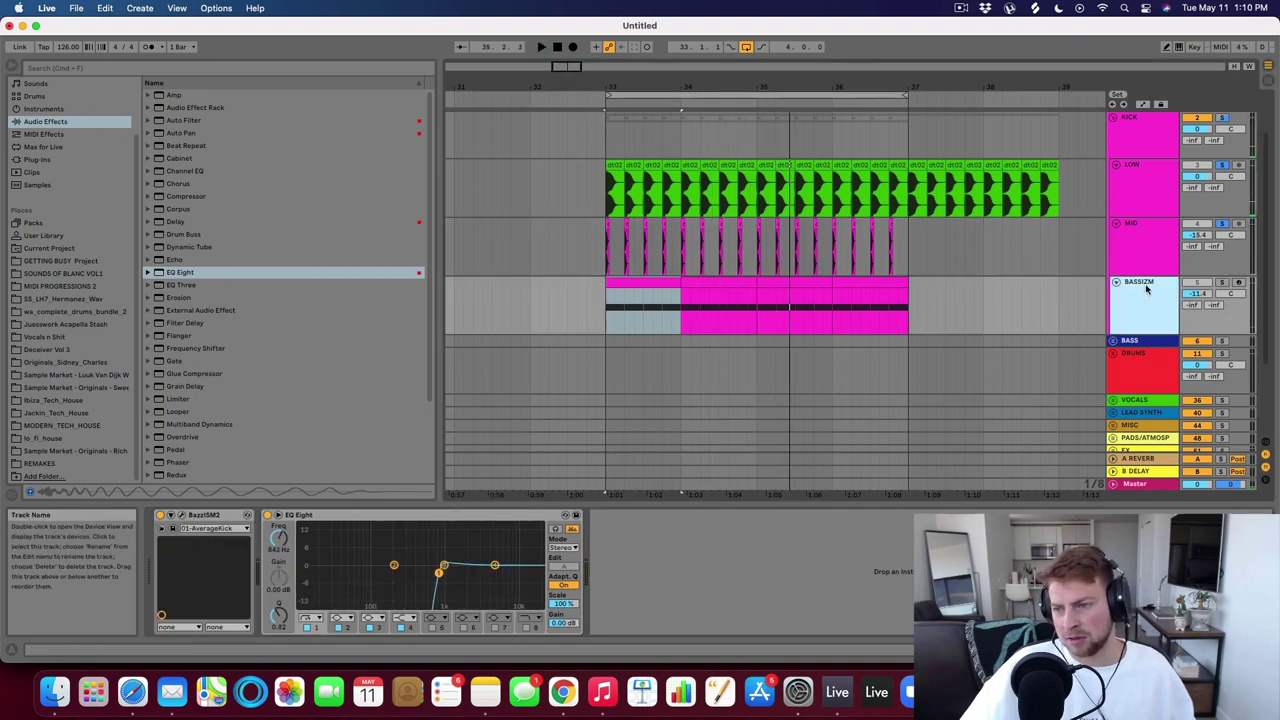
pyautogui.click(1150, 190)
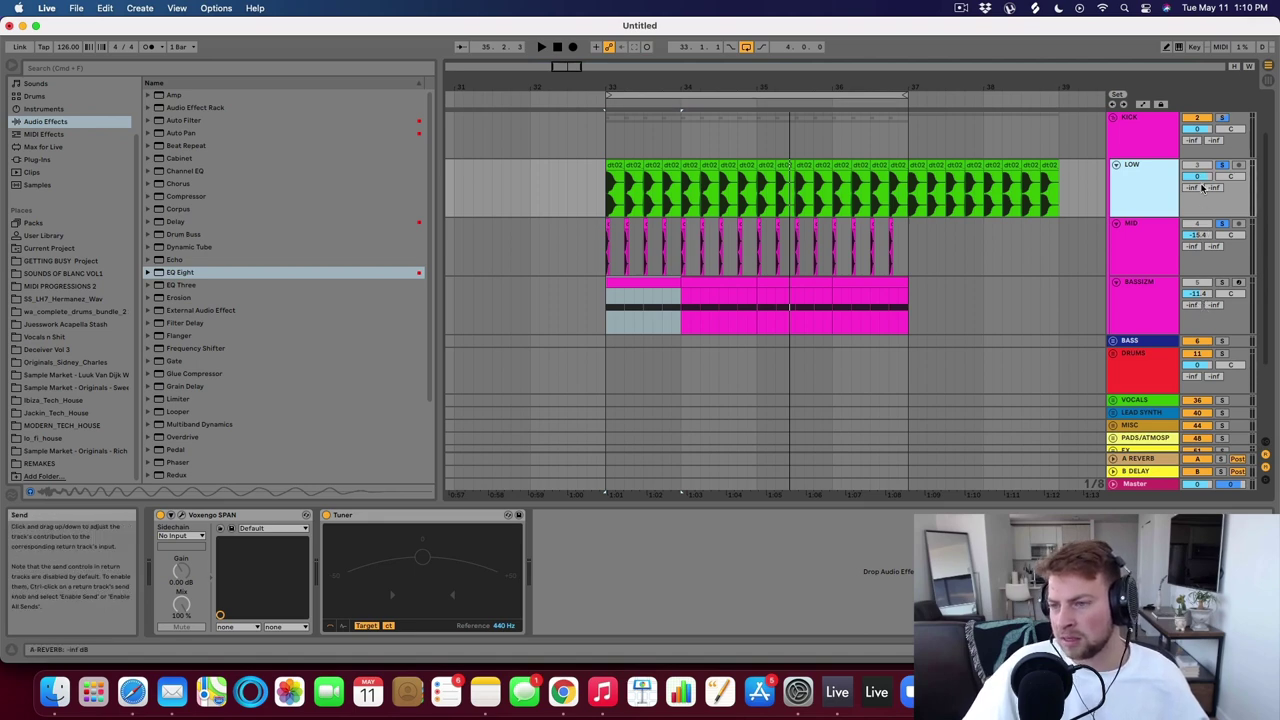
pyautogui.click(608, 185)
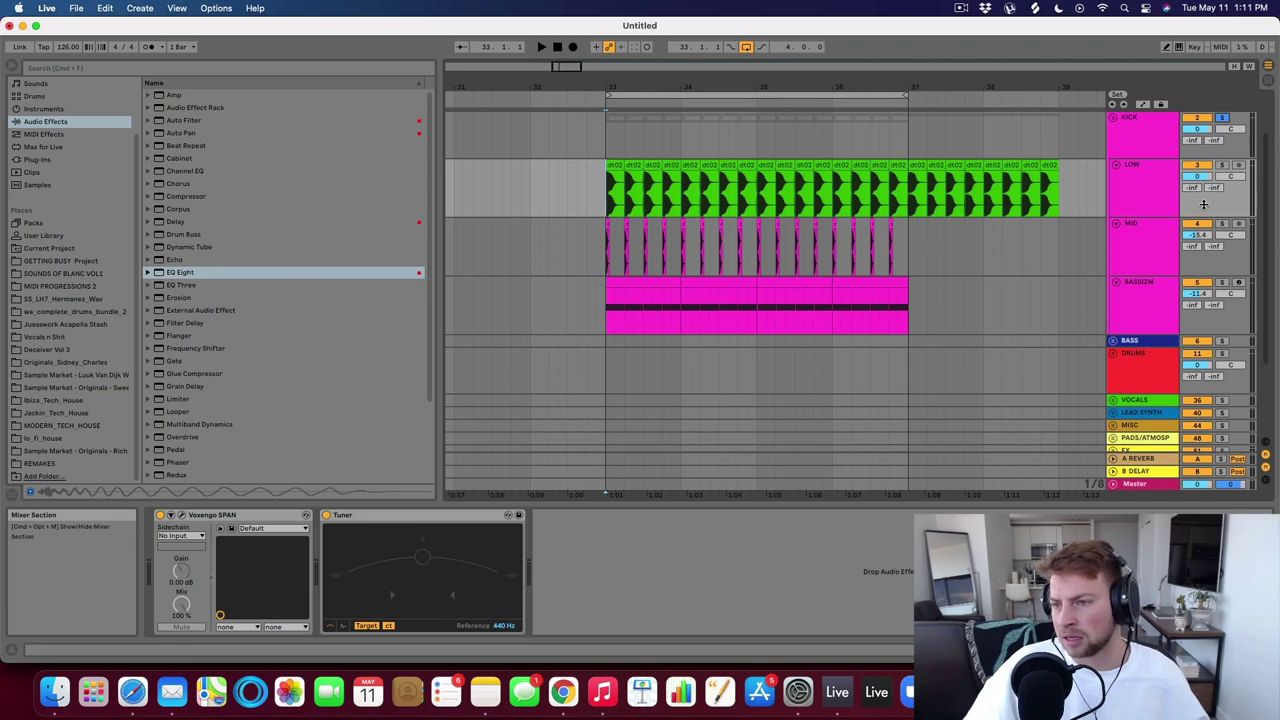
pyautogui.press('space')
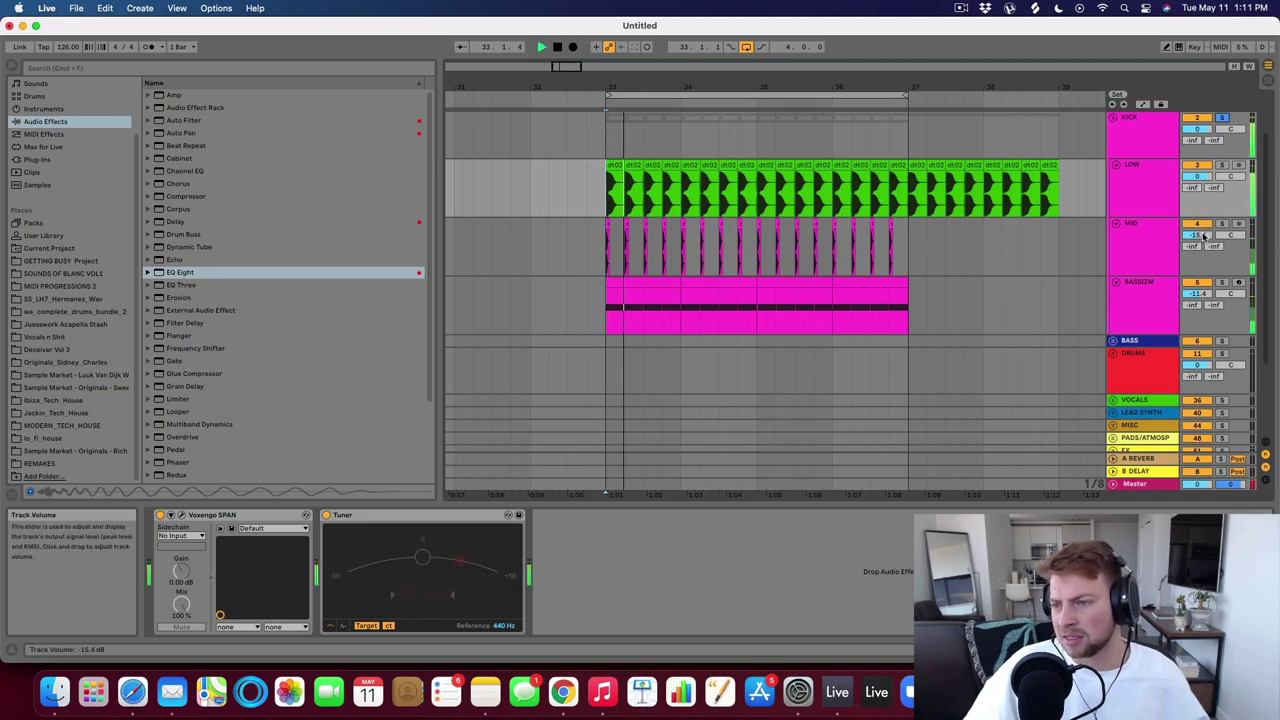
pyautogui.doubleClick(1204, 236)
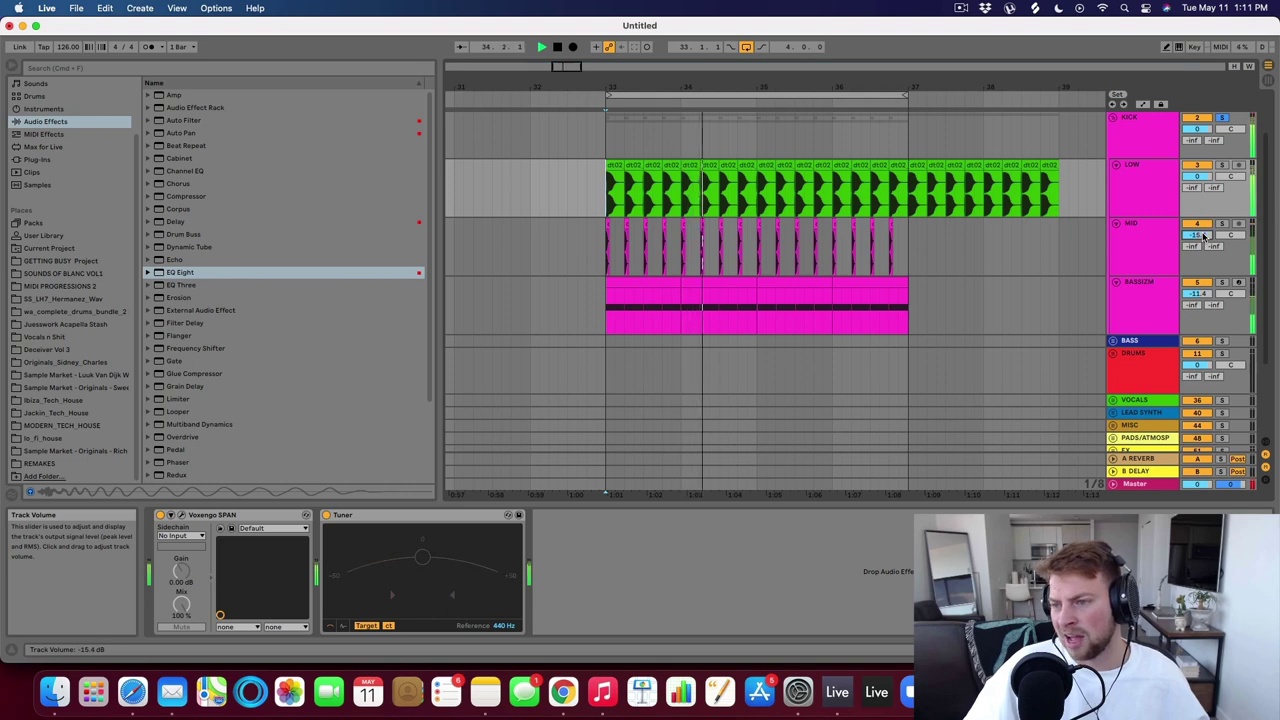
pyautogui.press('super+z')
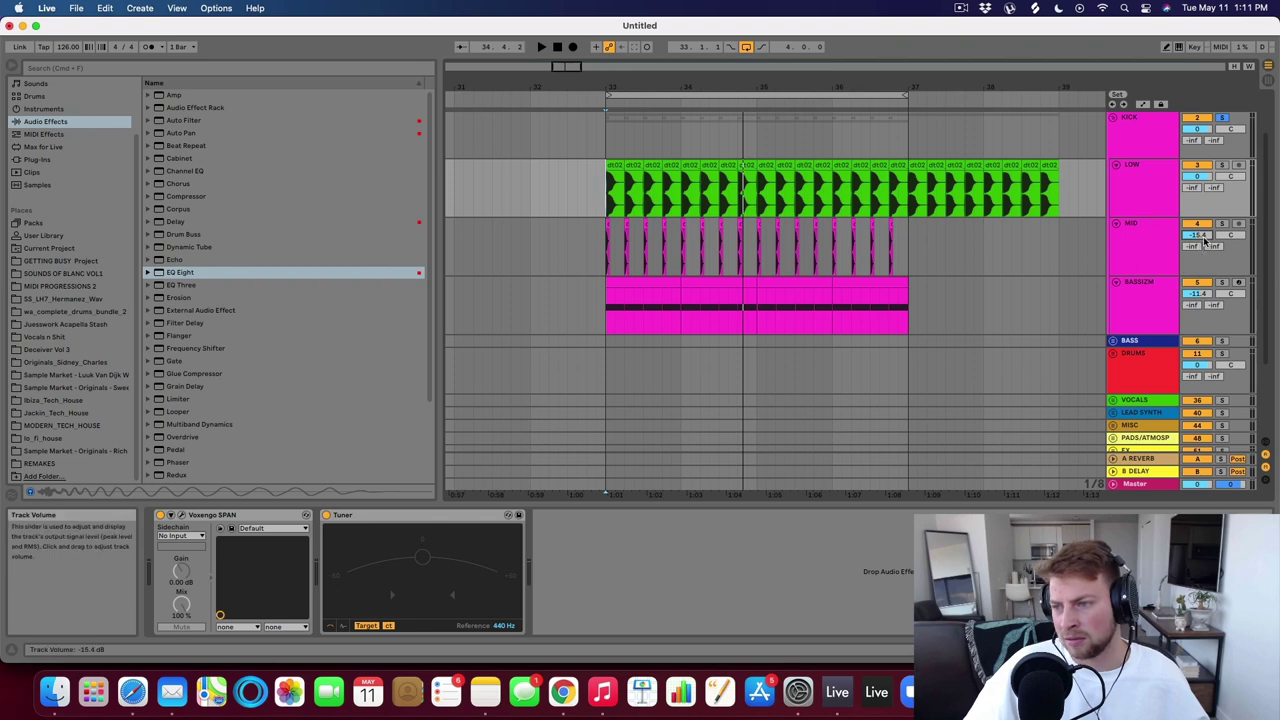
# Fold the LOW, MID and BASSIZM tracks and show the KICK group's device chain.
pyautogui.click(1128, 202)
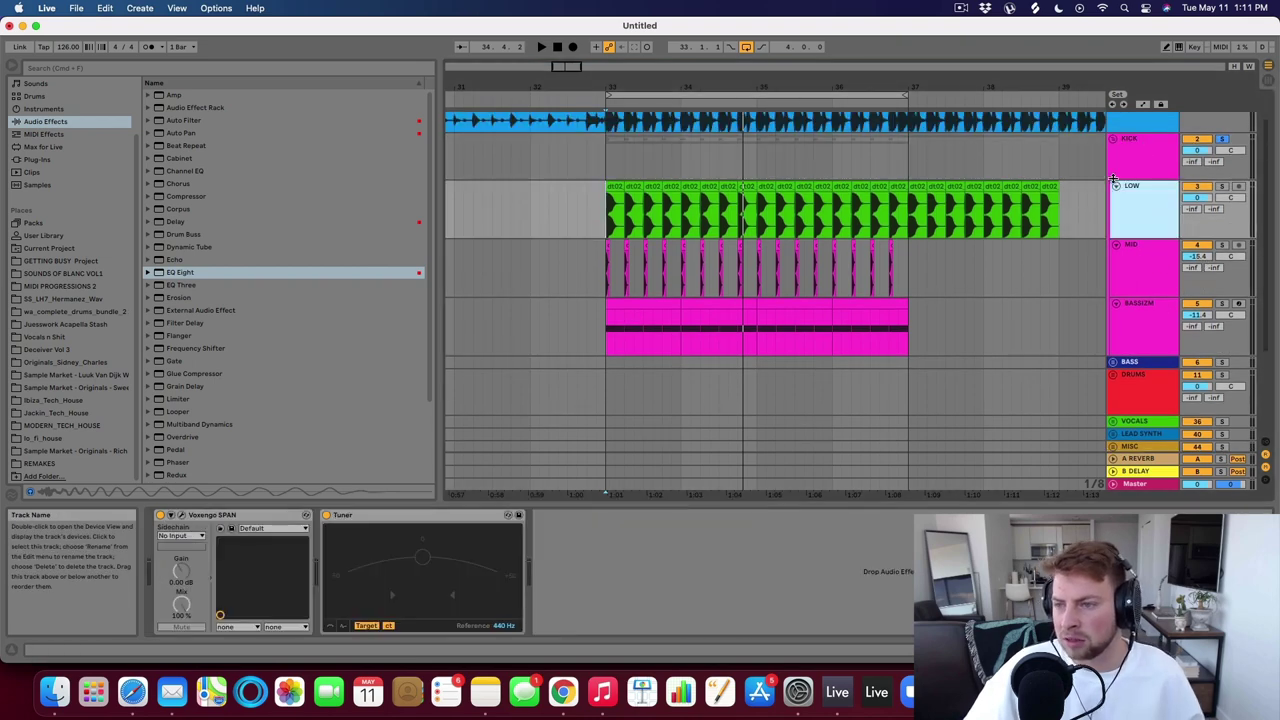
pyautogui.click(1115, 186)
pyautogui.click(1115, 198)
pyautogui.click(1115, 211)
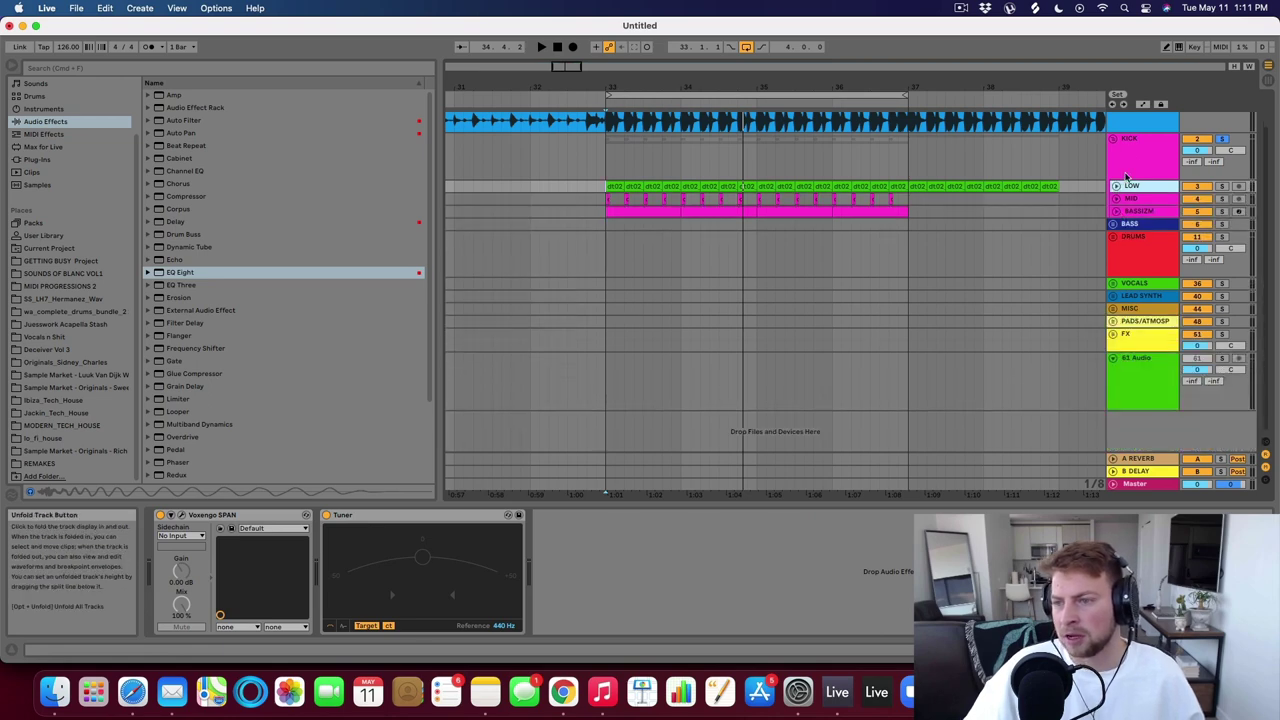
pyautogui.click(1128, 223)
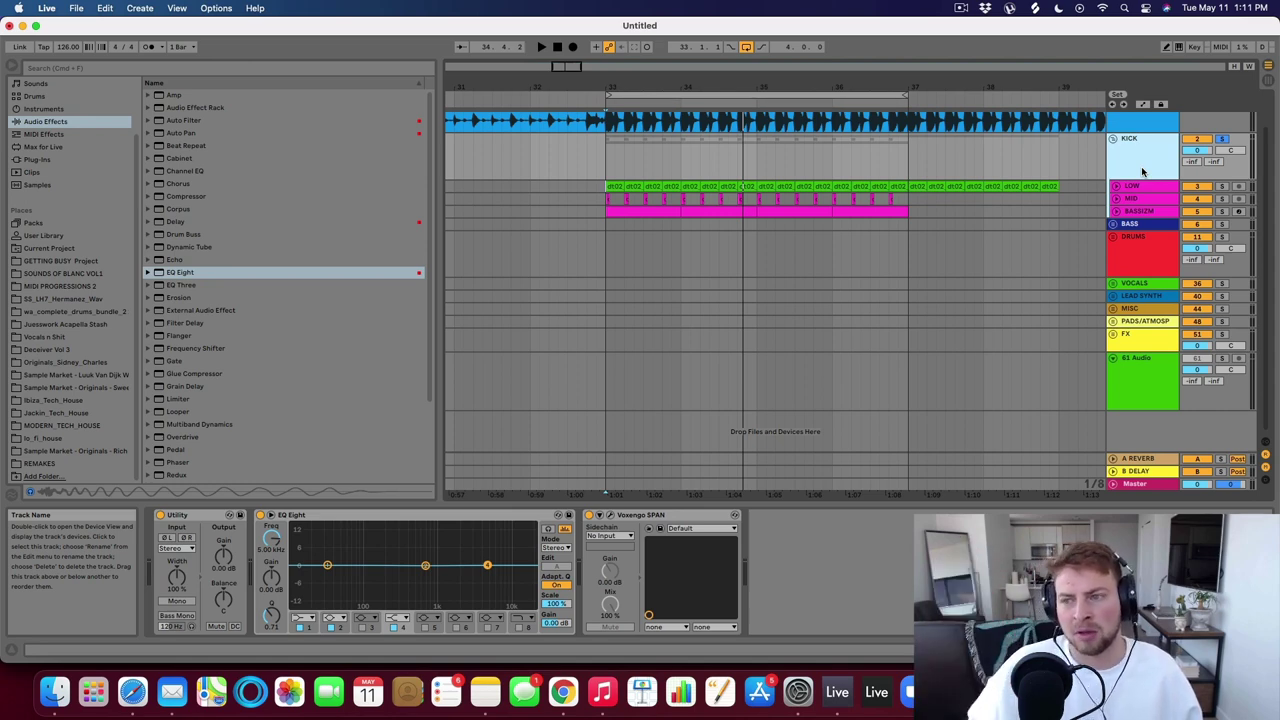
pyautogui.click(1146, 152)
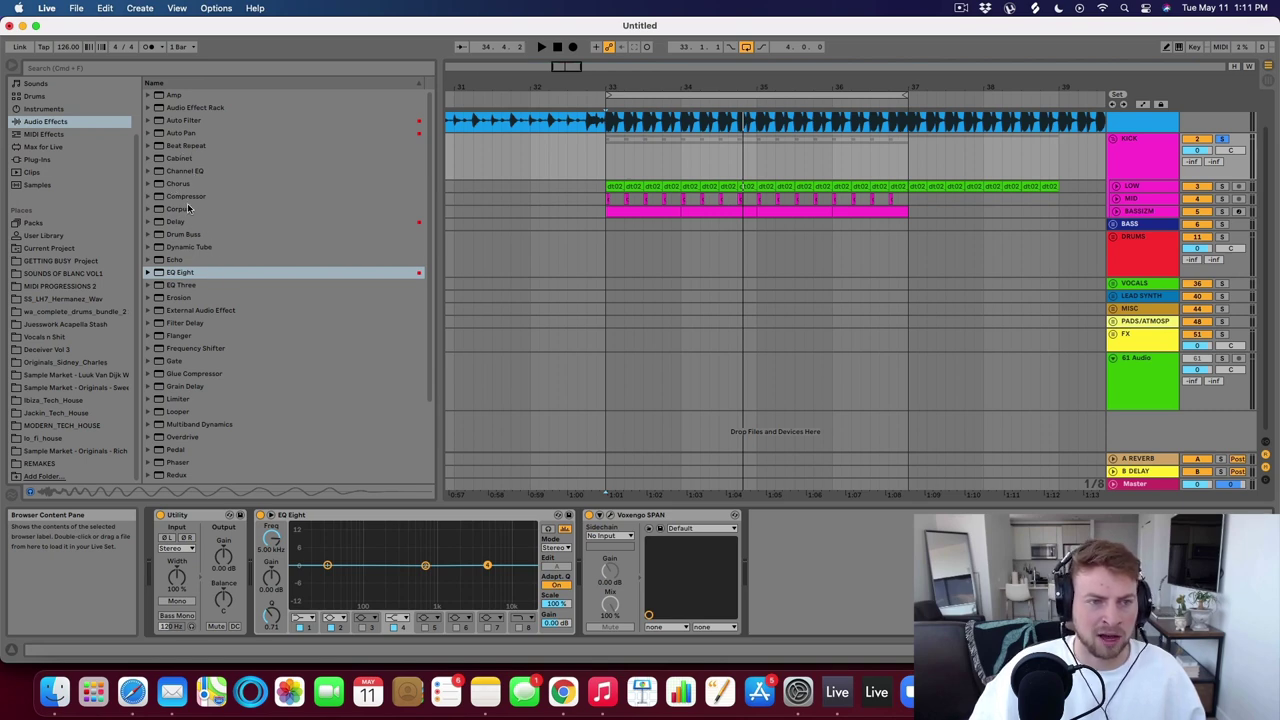
# Add Drum Buss to the end of the KICK group's chain with Dry/Wet 21%, Crunch 17% and Damp 20.0 kHz while auditioning.
pyautogui.moveTo(195, 235); pyautogui.dragTo(809, 574)
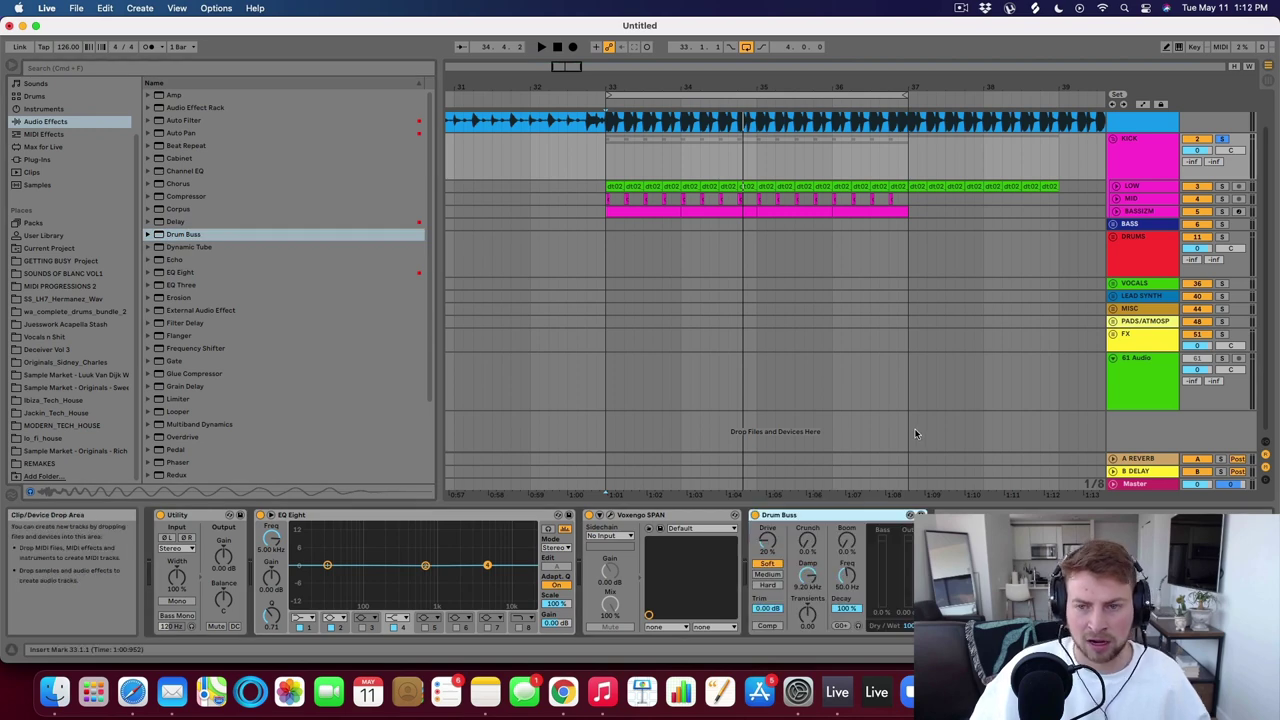
pyautogui.press('space')
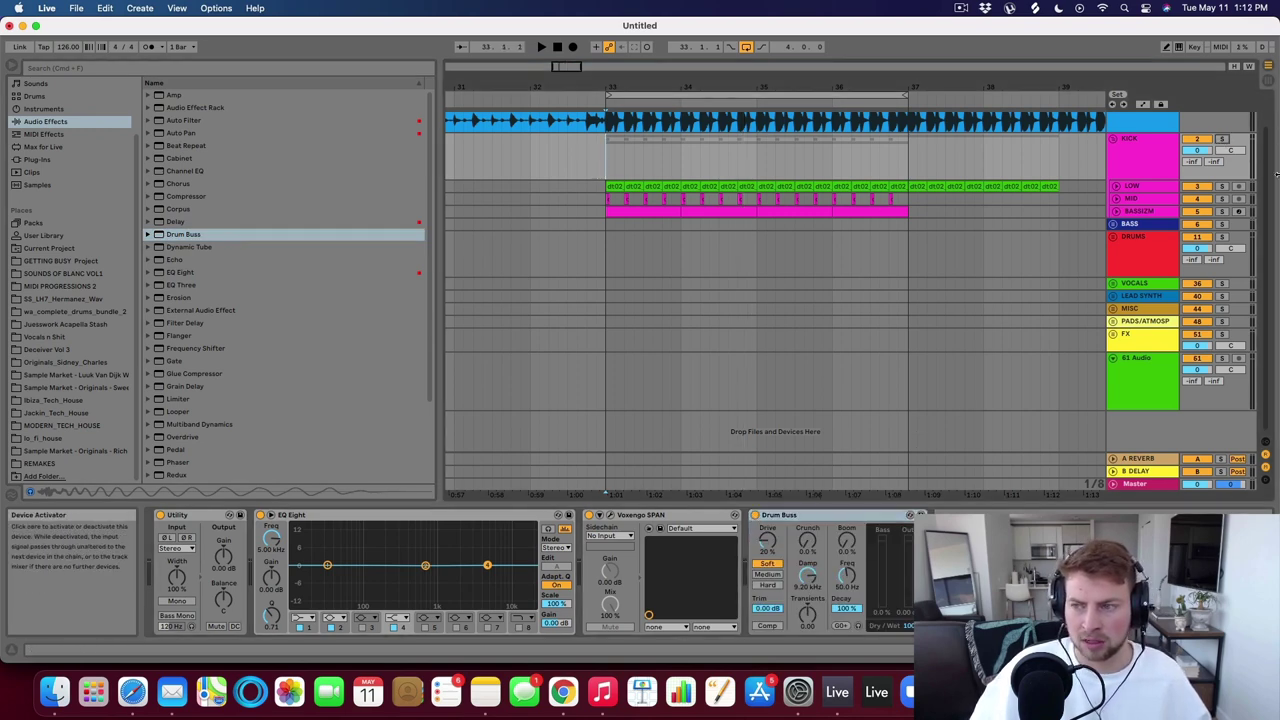
pyautogui.press('space')
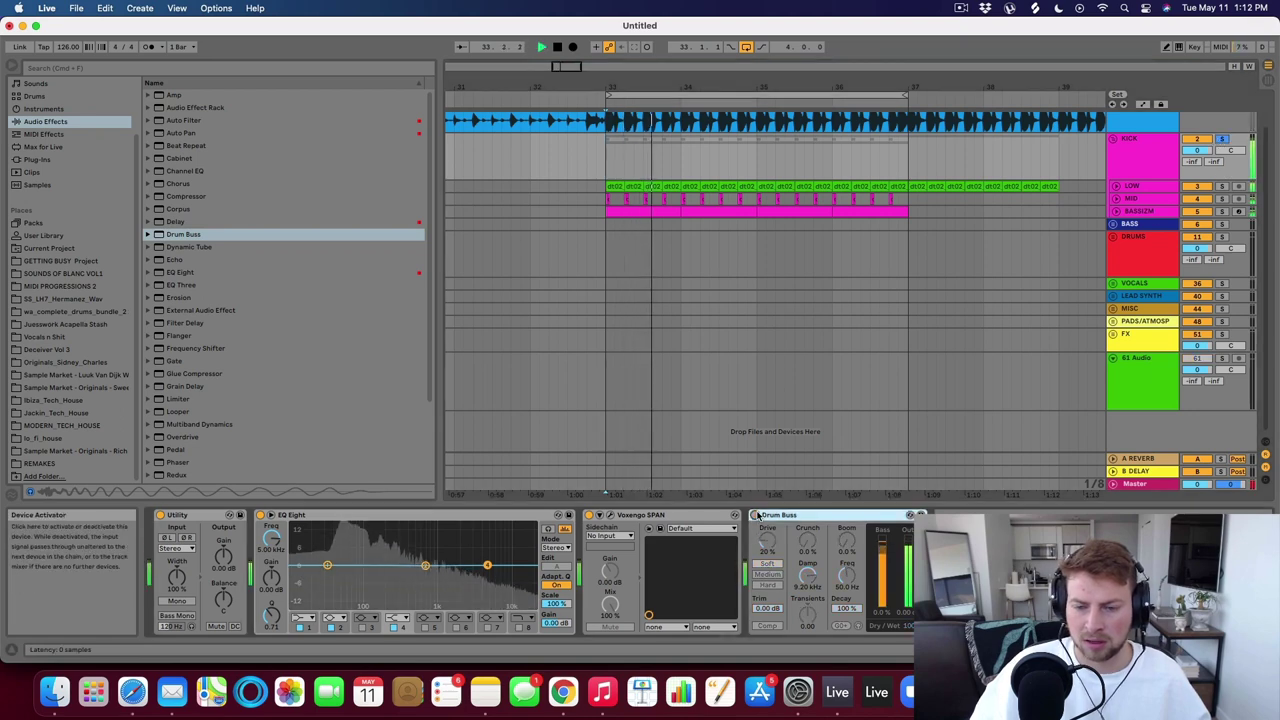
pyautogui.moveTo(911, 626); pyautogui.dragTo(911, 705)
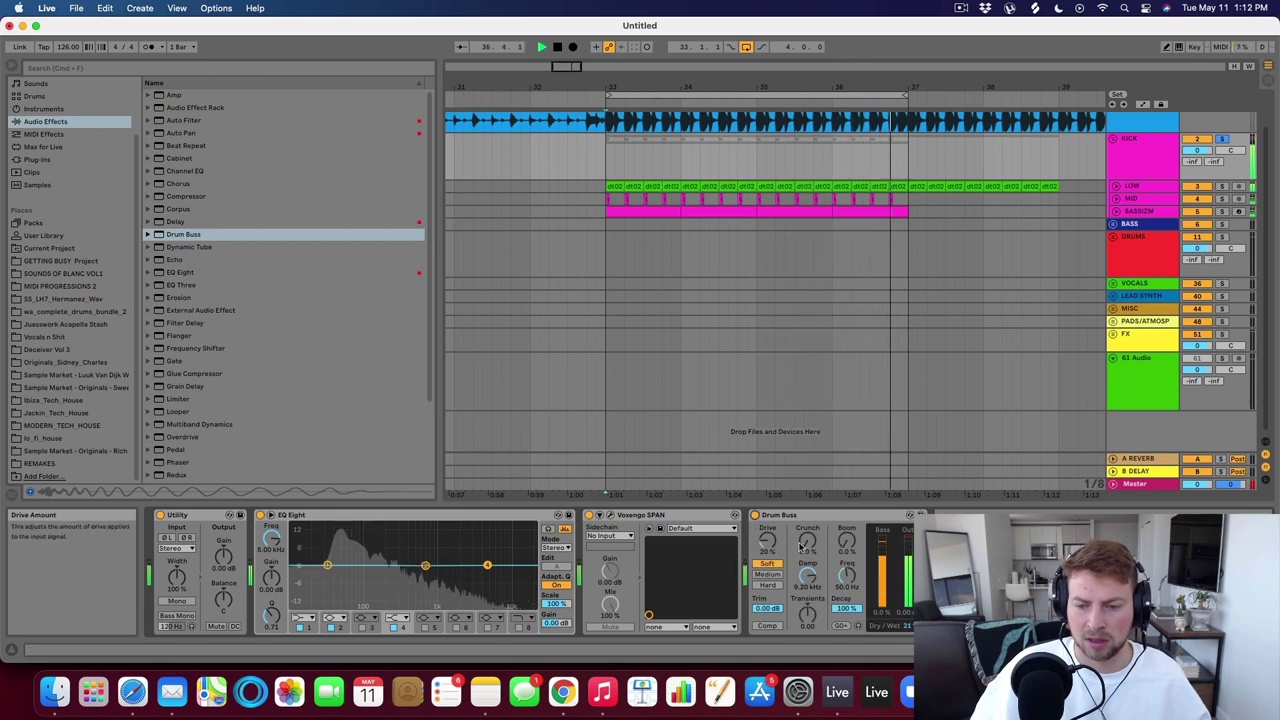
pyautogui.moveTo(807, 576); pyautogui.dragTo(807, 524)
pyautogui.press('space')
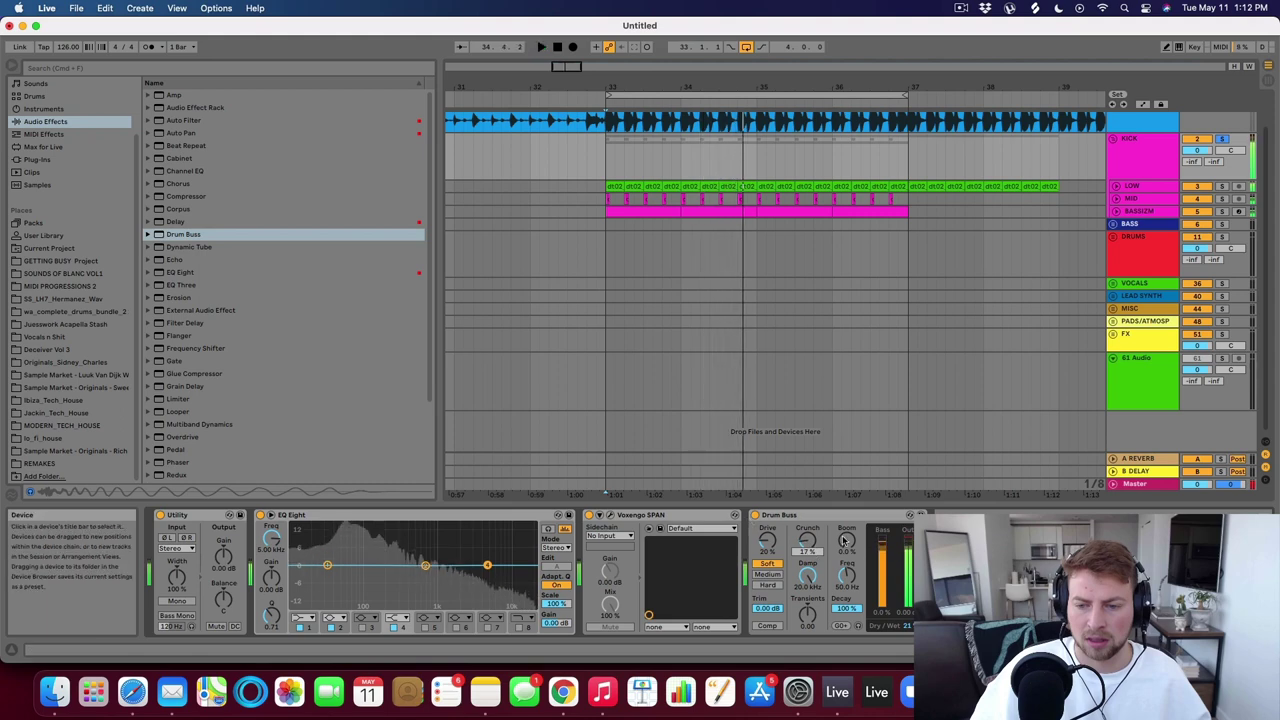
# Add an EQ Eight after Drum Buss on the KICK group and audition the processed kick.
pyautogui.click(182, 272)
pyautogui.press('space')
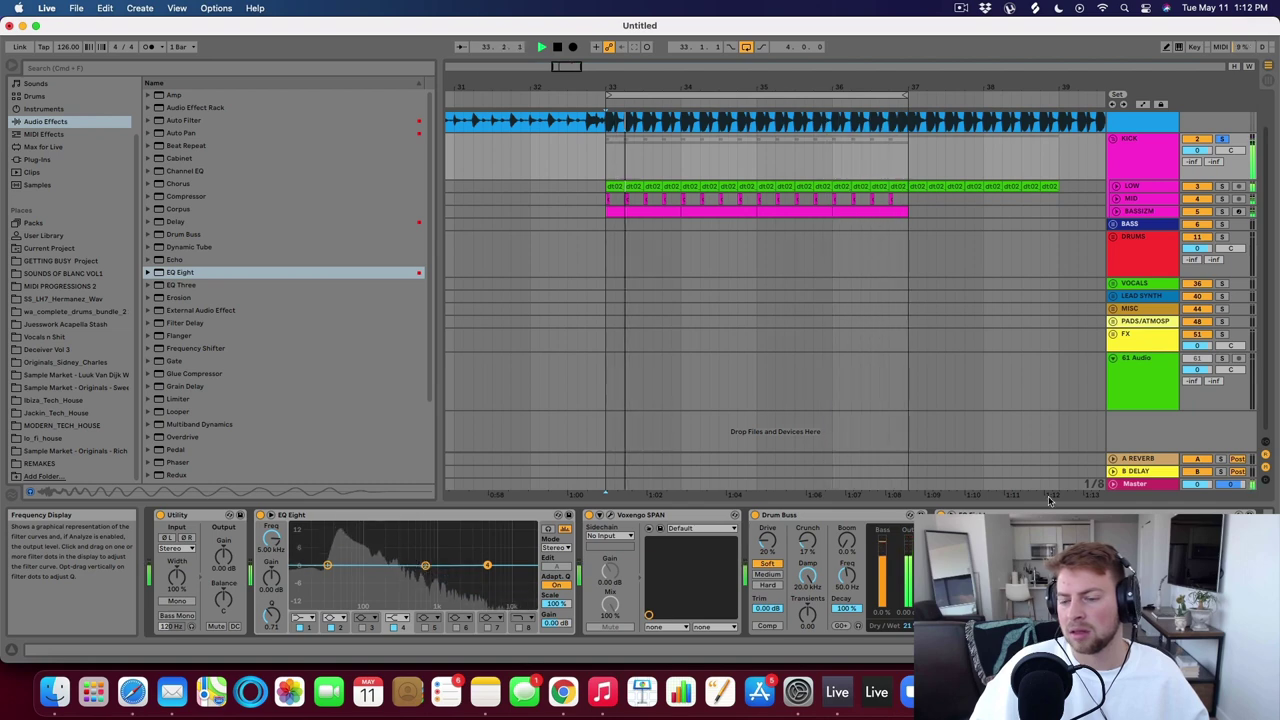
pyautogui.press('space')
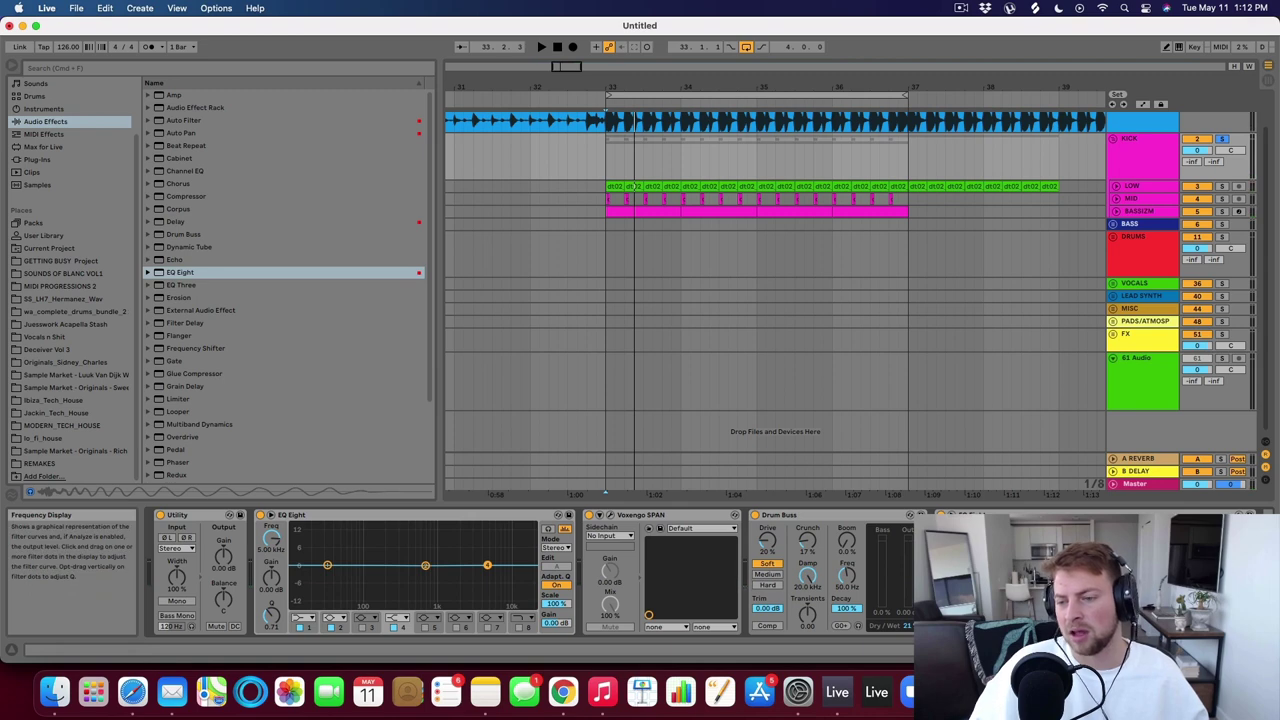
# Fold the KICK group and unfold the DRUMS group to show the CLAP tracks.
pyautogui.click(1136, 151)
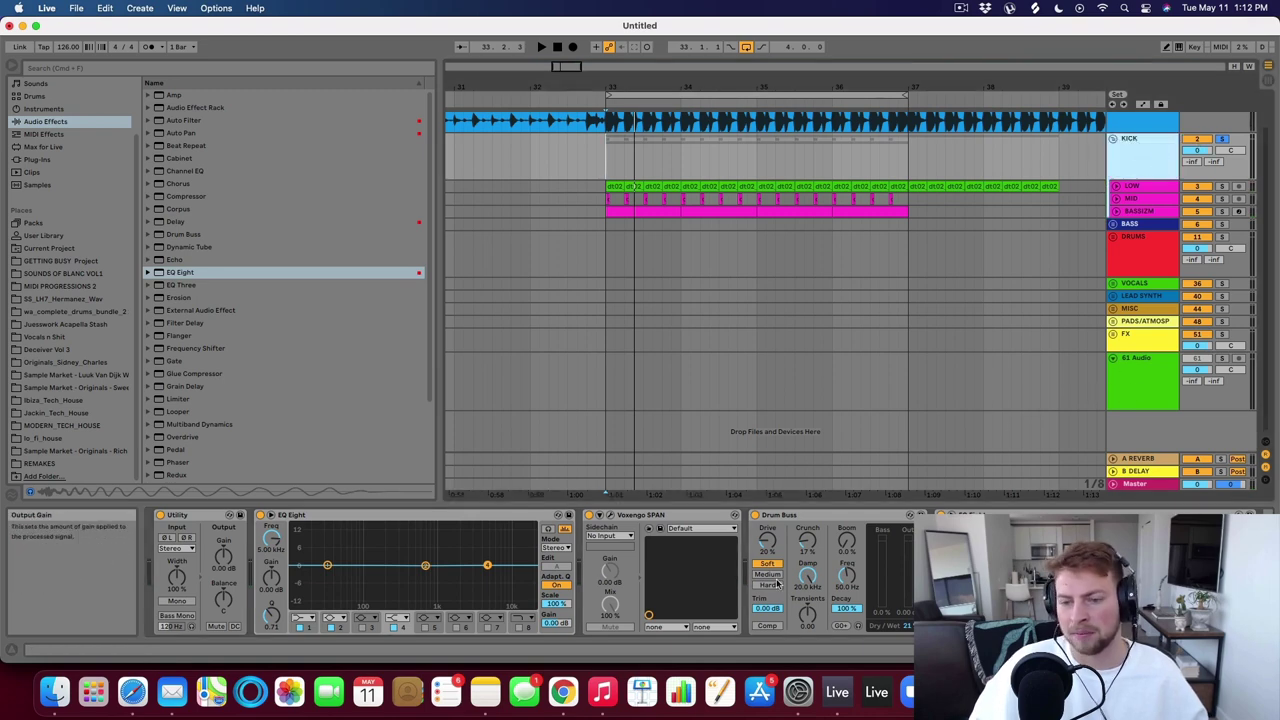
pyautogui.keyDown('alt'); pyautogui.click(1114, 142); pyautogui.keyUp('alt')
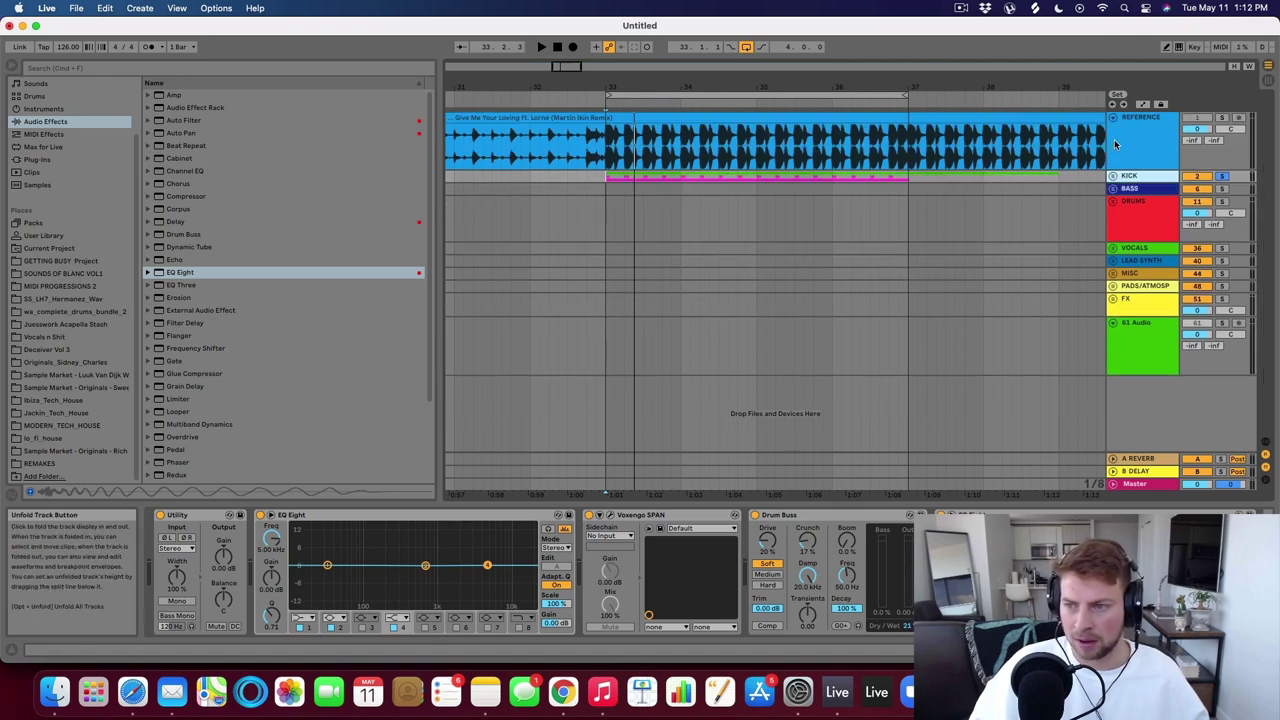
pyautogui.click(1111, 204)
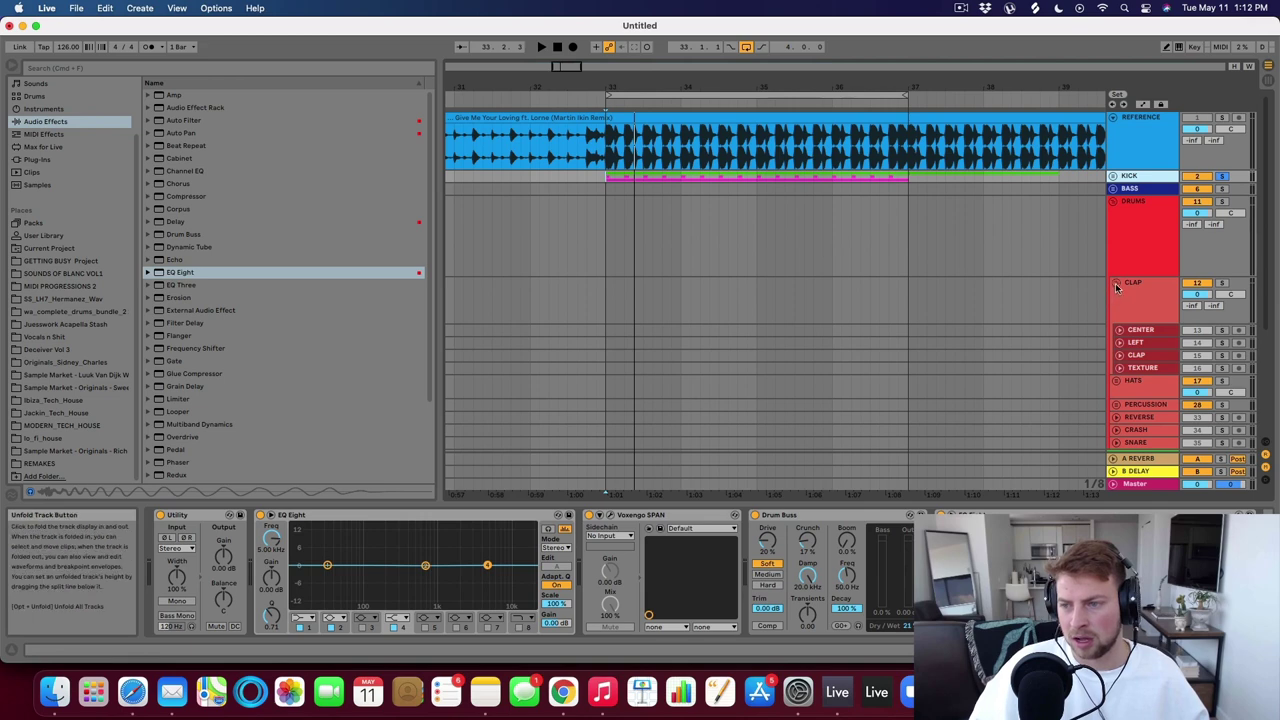
pyautogui.click(1117, 287)
pyautogui.click(1117, 287)
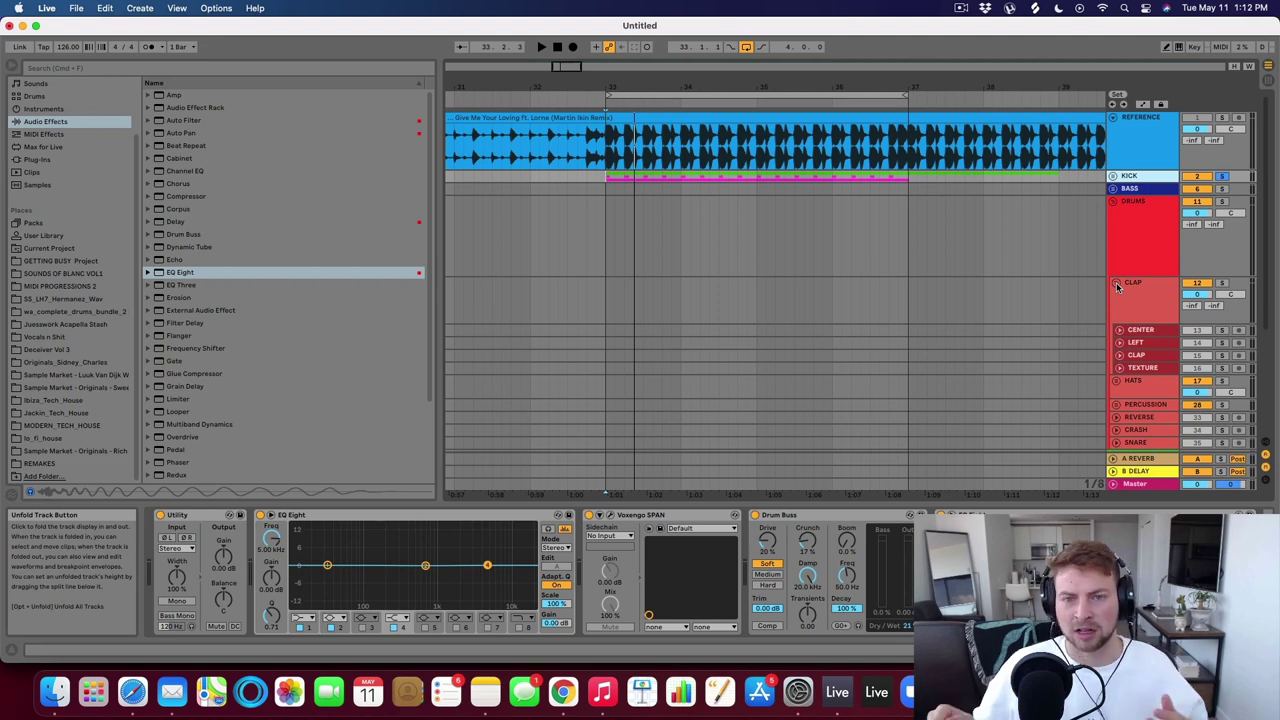
# Solo the REFERENCE track and play it from bar 33.
pyautogui.click(1230, 125)
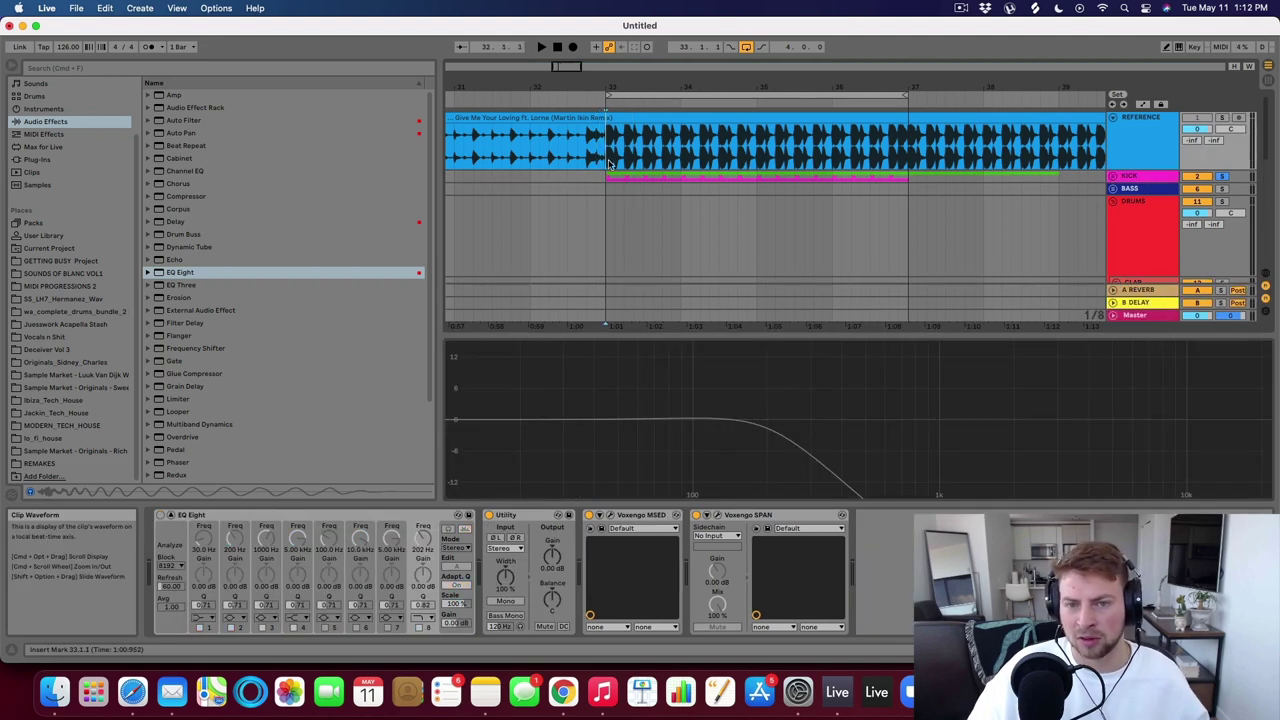
pyautogui.click(1222, 118)
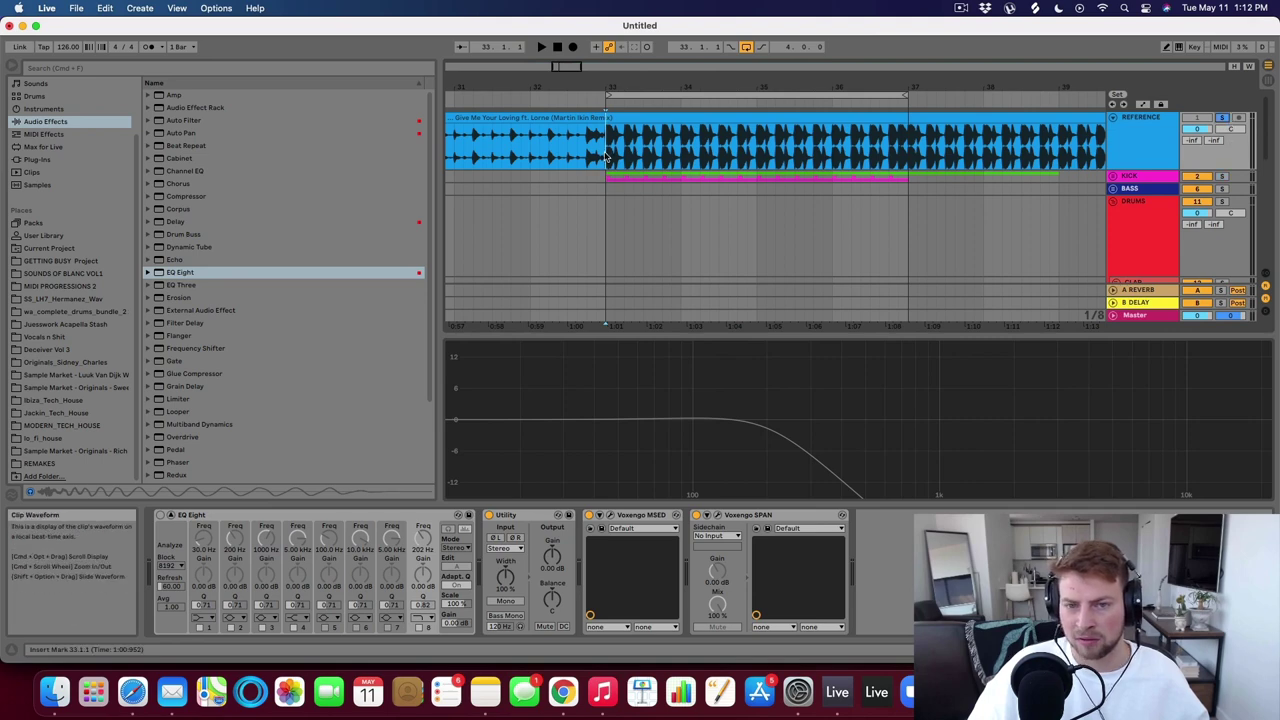
pyautogui.click(610, 155)
pyautogui.press('space')
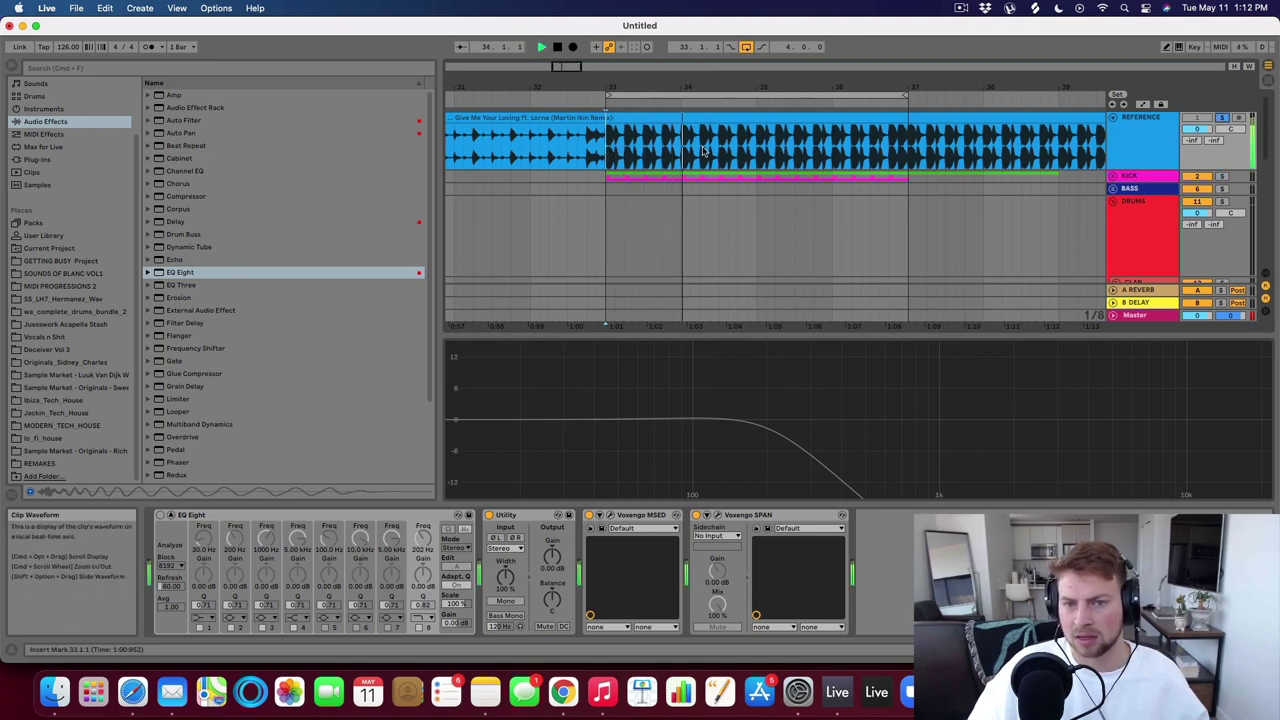
pyautogui.press('space')
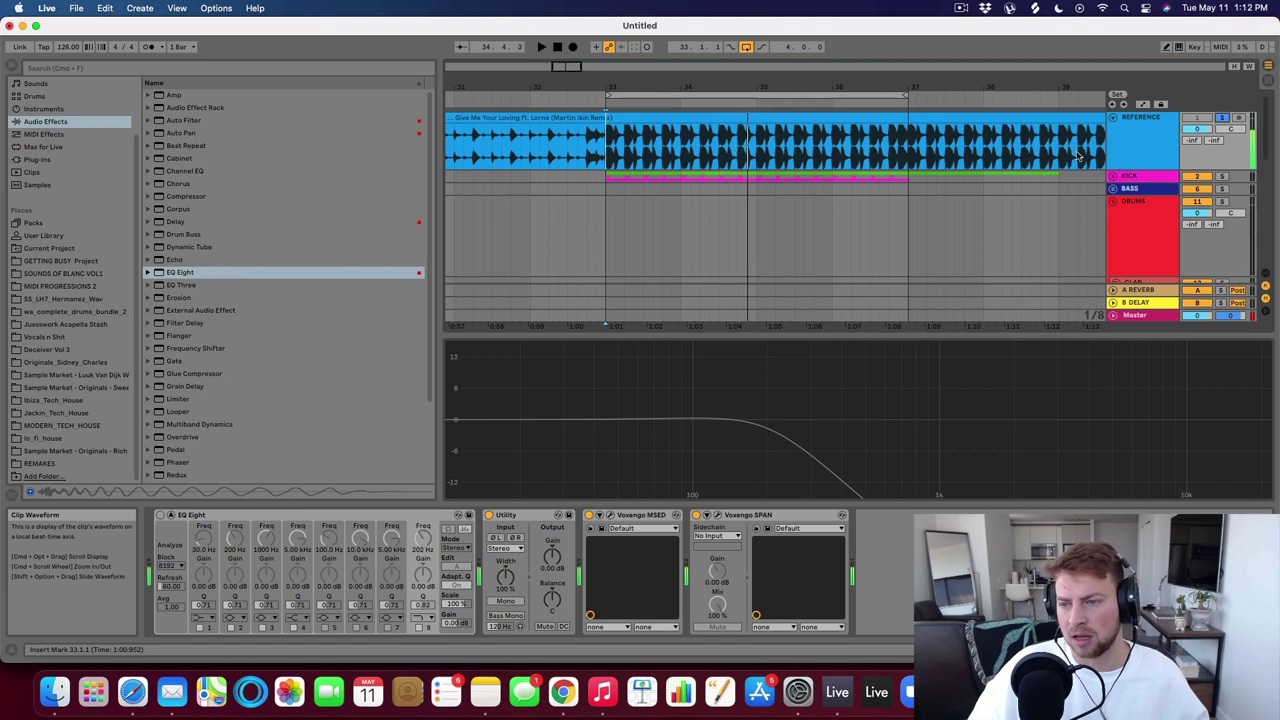
# Fold the REFERENCE track and audition the arrangement briefly from bar 33 with the reference unsoloed.
pyautogui.click(1113, 117)
pyautogui.scroll(-3, 1142, 181)
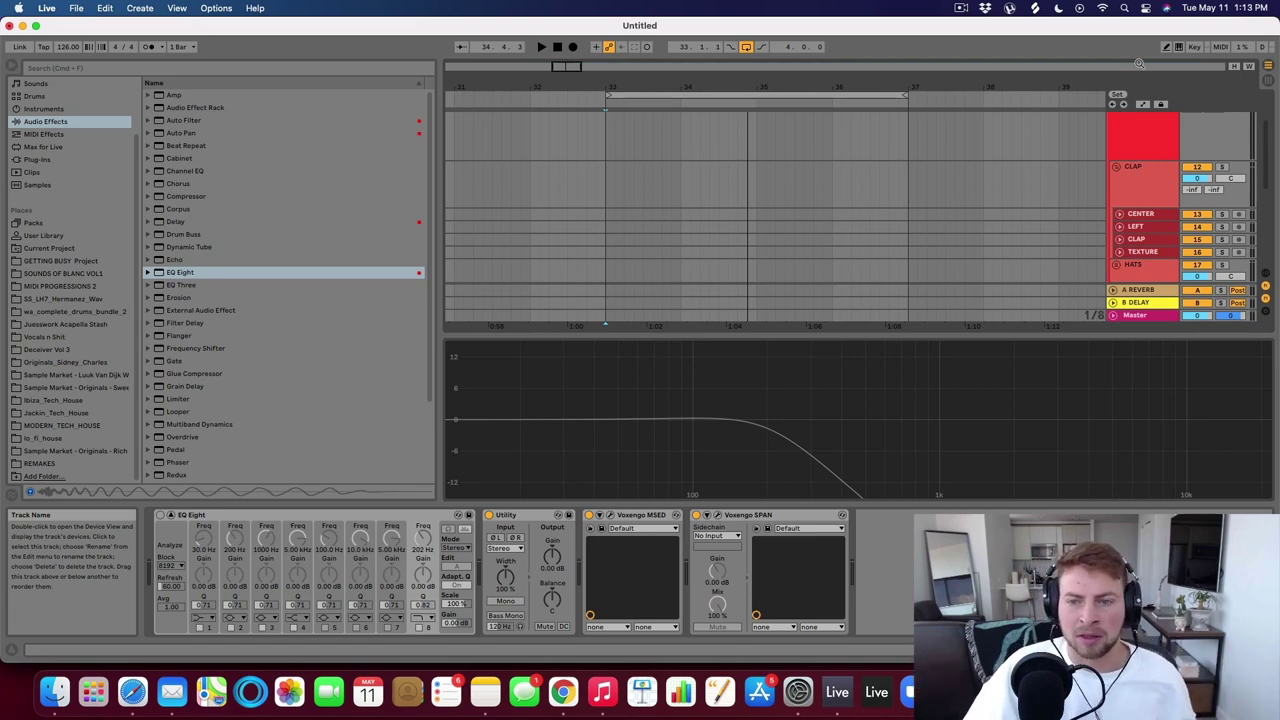
pyautogui.scroll(3, 775, 221)
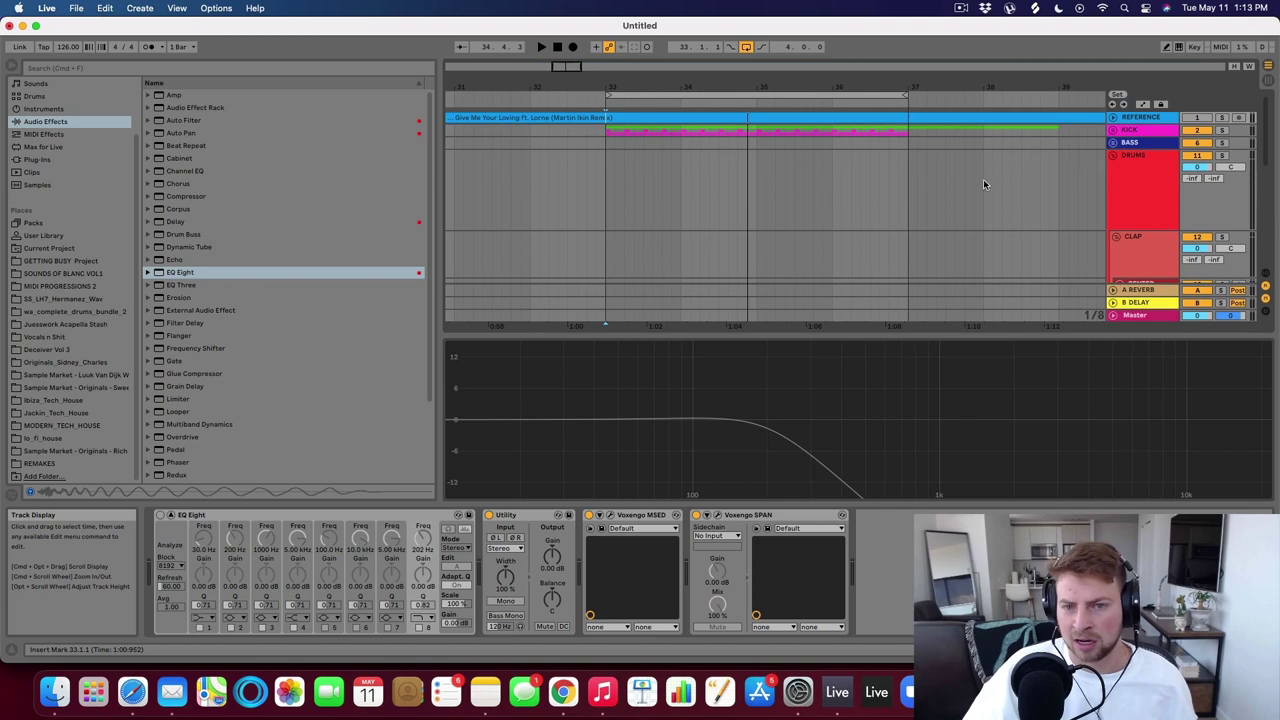
pyautogui.click(1222, 118)
pyautogui.press('space')
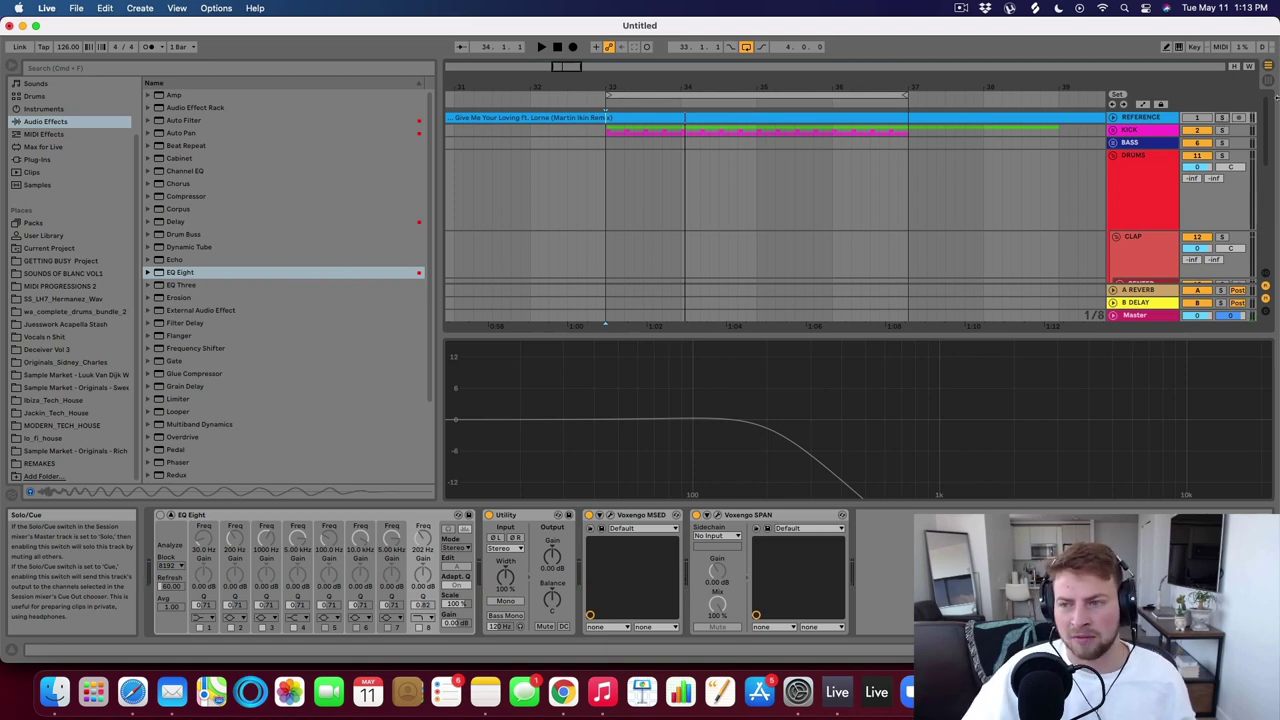
# Look through the CLAP group's layer tracks and the devices loaded on each of them.
pyautogui.scroll(-3, 1092, 209)
pyautogui.click(1146, 188)
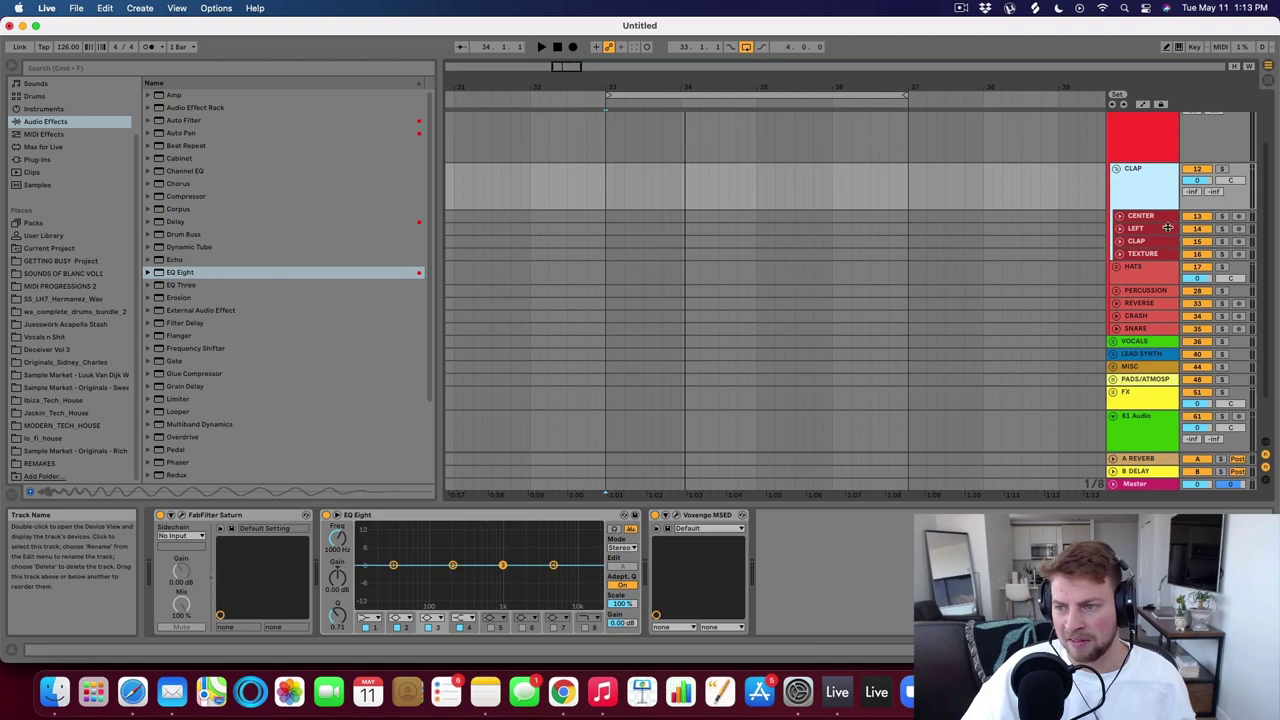
pyautogui.click(1145, 216)
pyautogui.click(1145, 228)
pyautogui.click(1145, 241)
pyautogui.click(1148, 253)
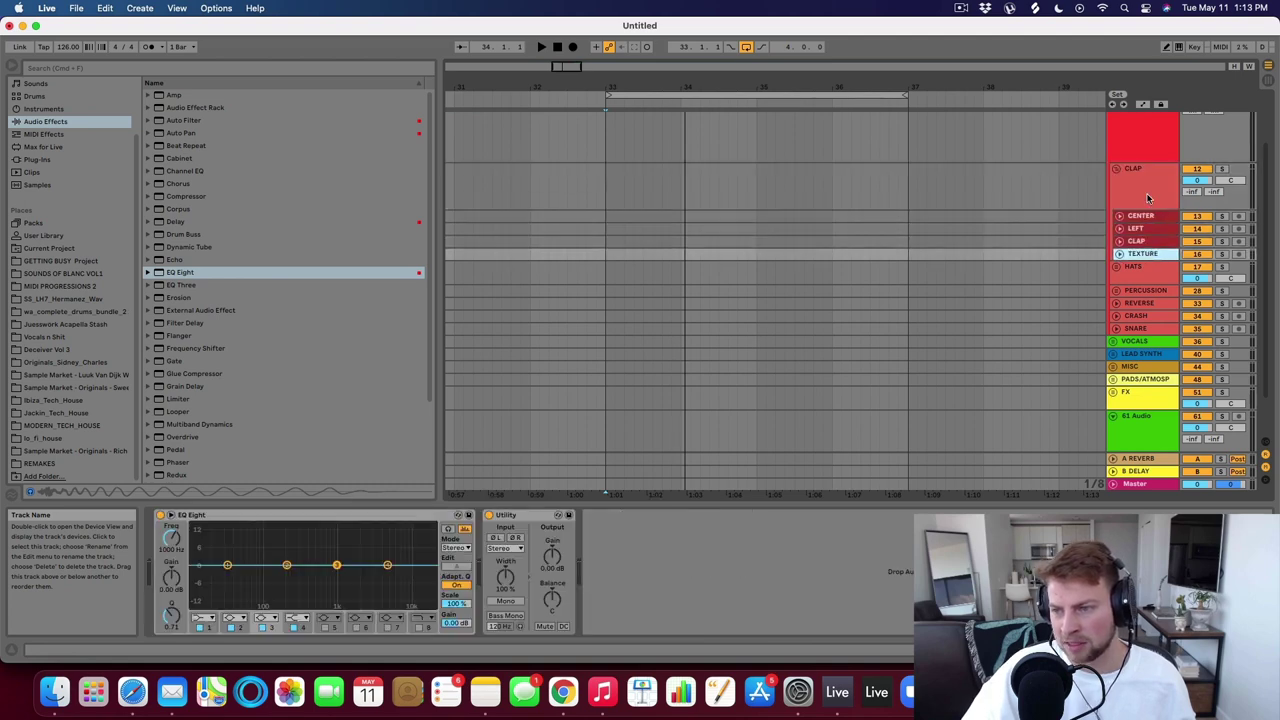
pyautogui.click(1147, 216)
pyautogui.click(1149, 228)
pyautogui.click(1150, 217)
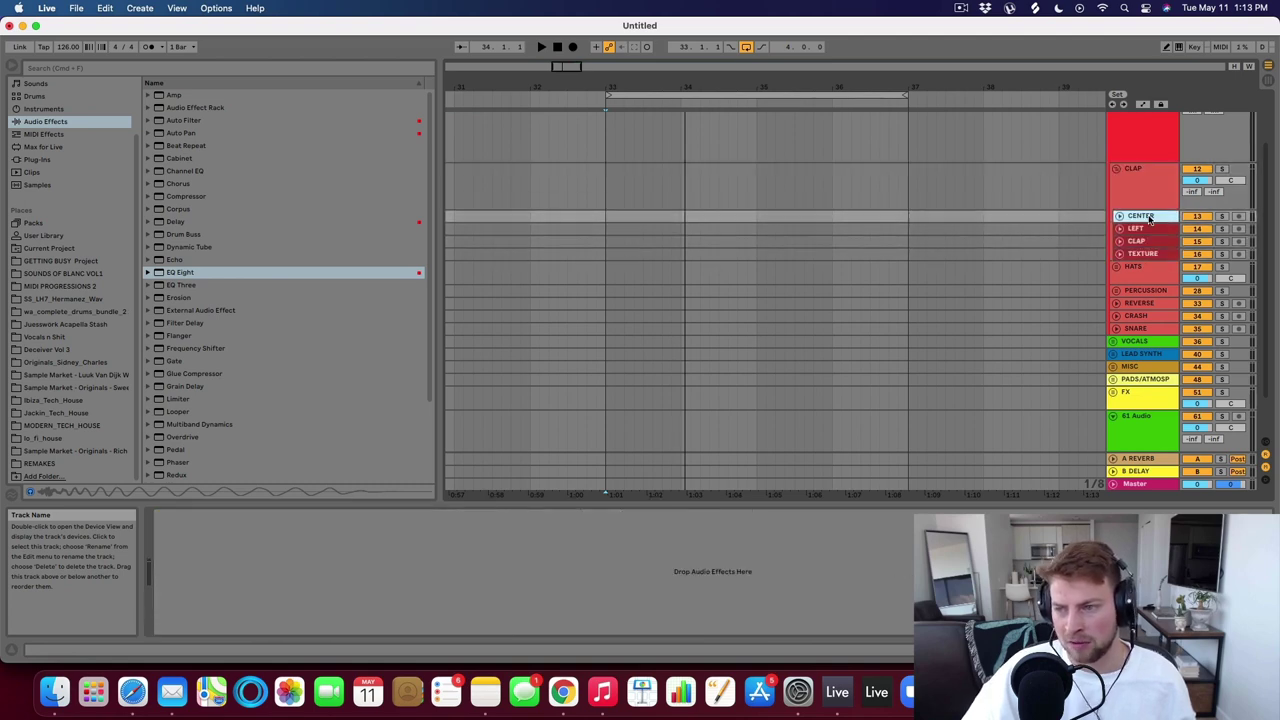
pyautogui.click(1148, 230)
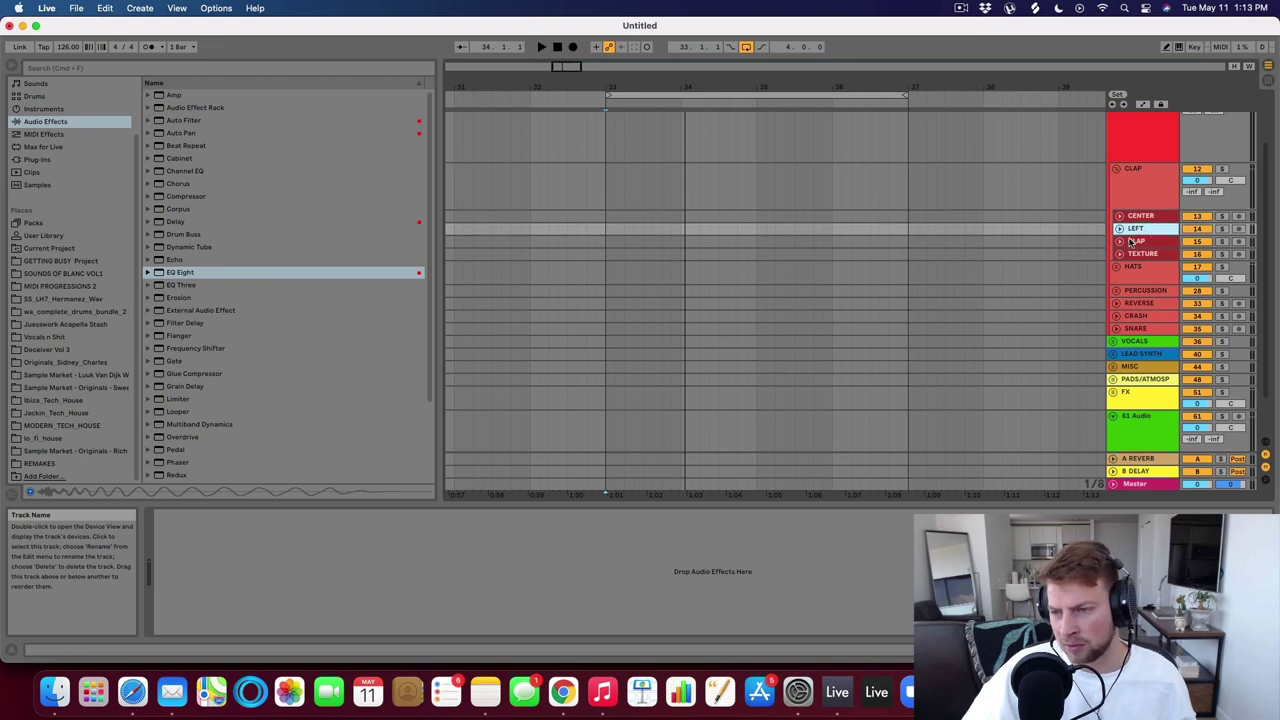
# Rename the CLAP layer track between LEFT and TEXTURE as RIGHT.
pyautogui.click(1132, 242)
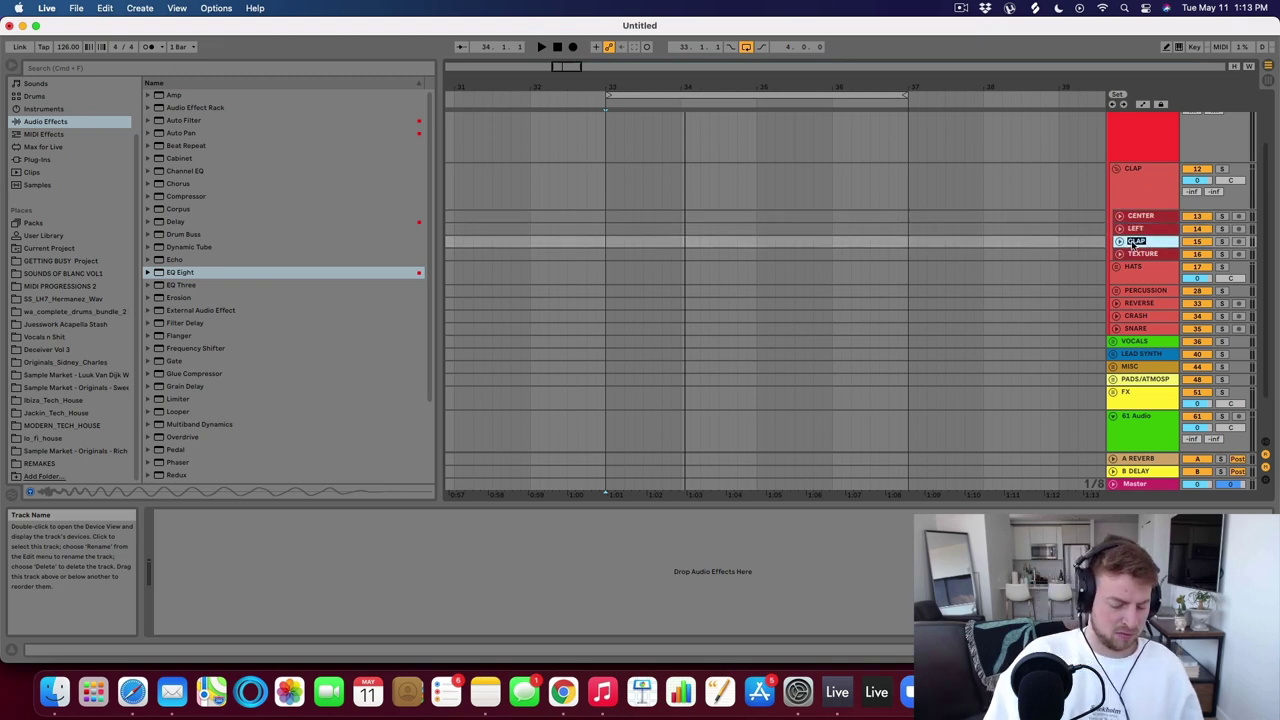
pyautogui.write('RIGHT')
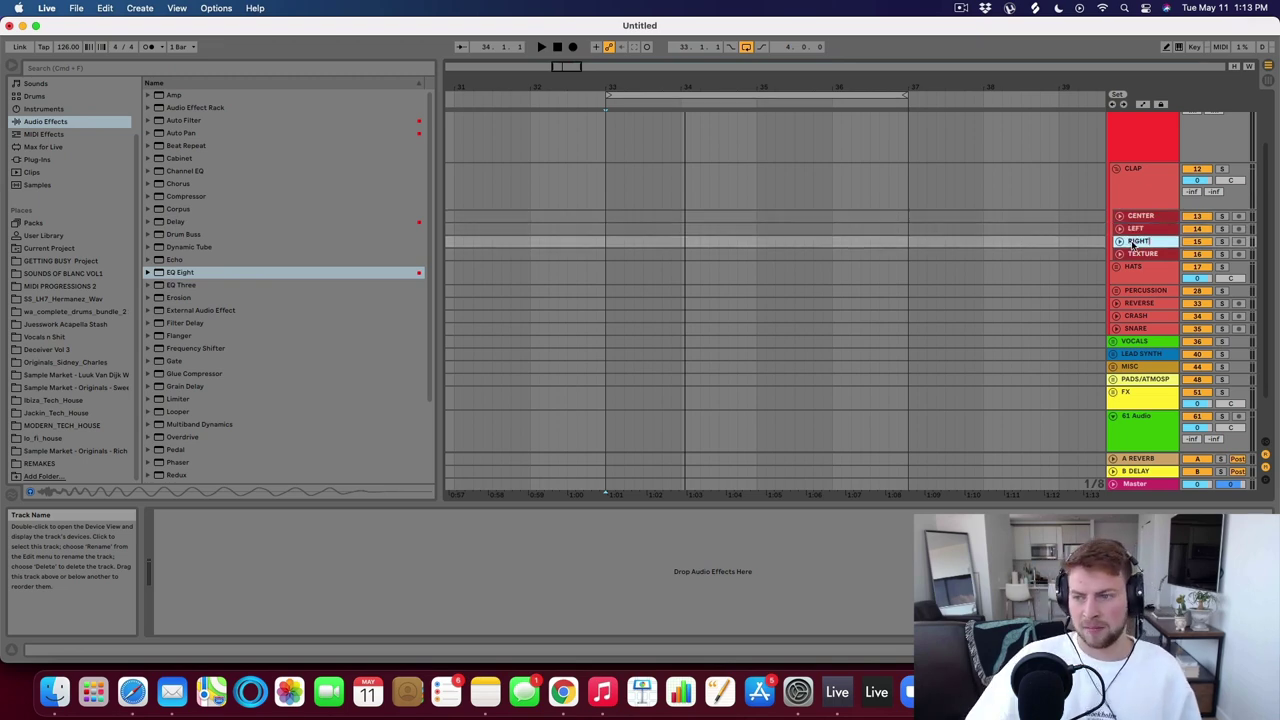
pyautogui.click(1137, 253)
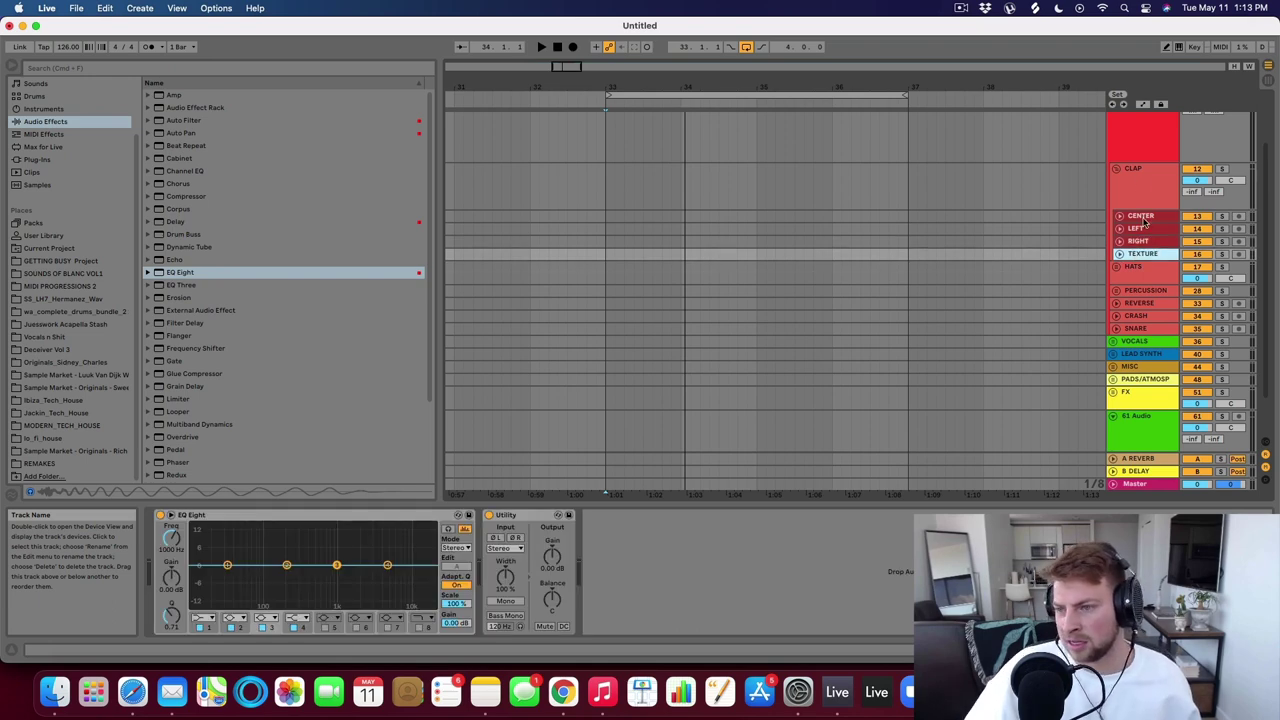
# Review the CENTER, LEFT, RIGHT and TEXTURE tracks that make up the layered clap.
pyautogui.click(1142, 217)
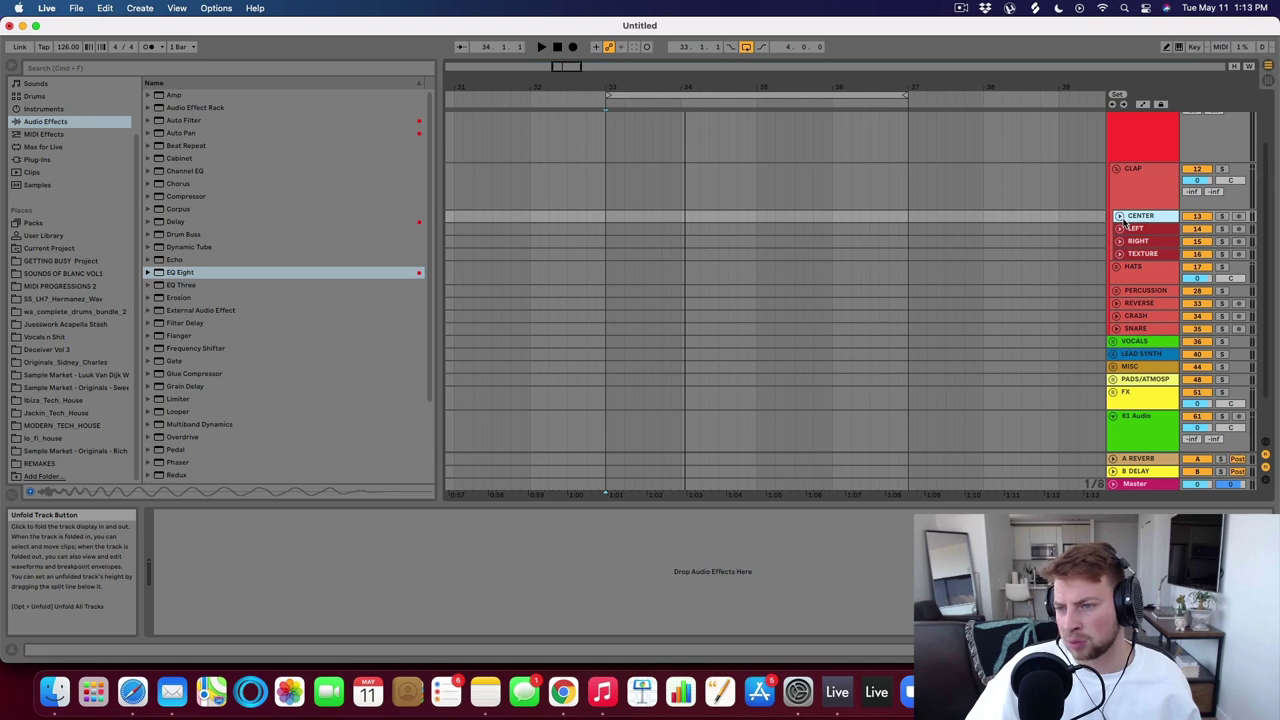
pyautogui.click(1134, 229)
pyautogui.click(1147, 244)
pyautogui.click(1140, 230)
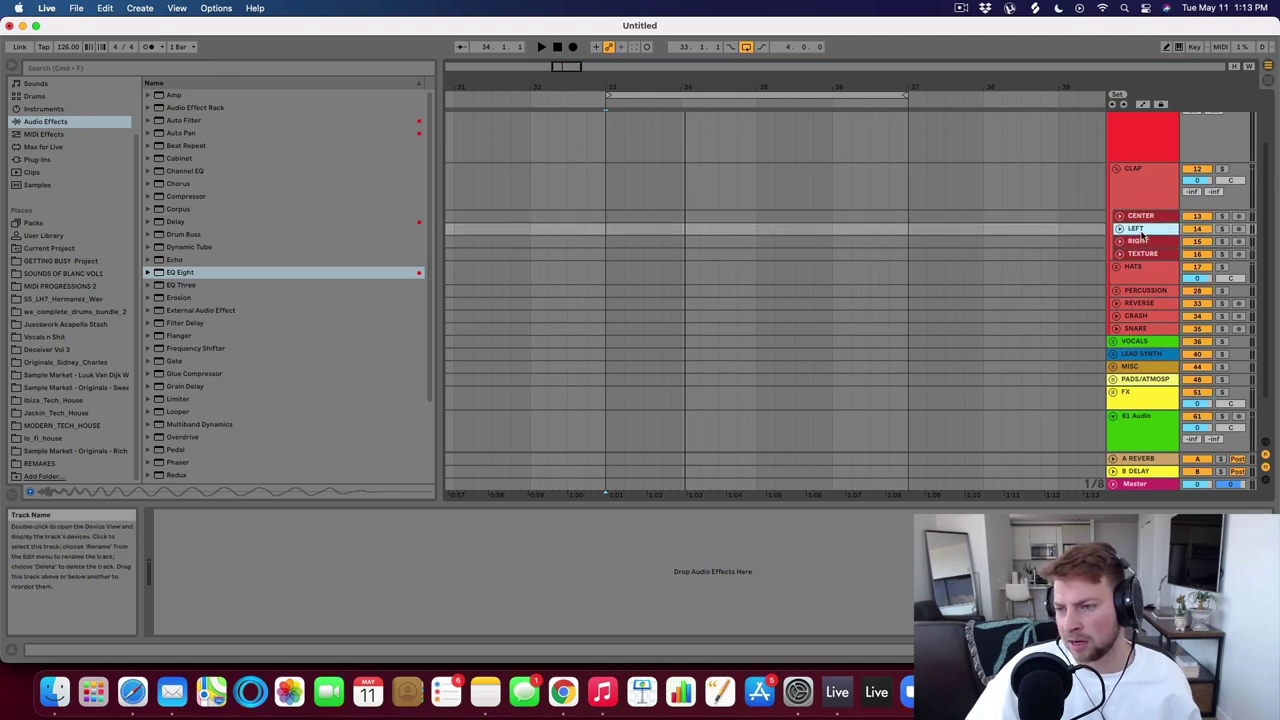
pyautogui.click(1144, 242)
pyautogui.click(1140, 228)
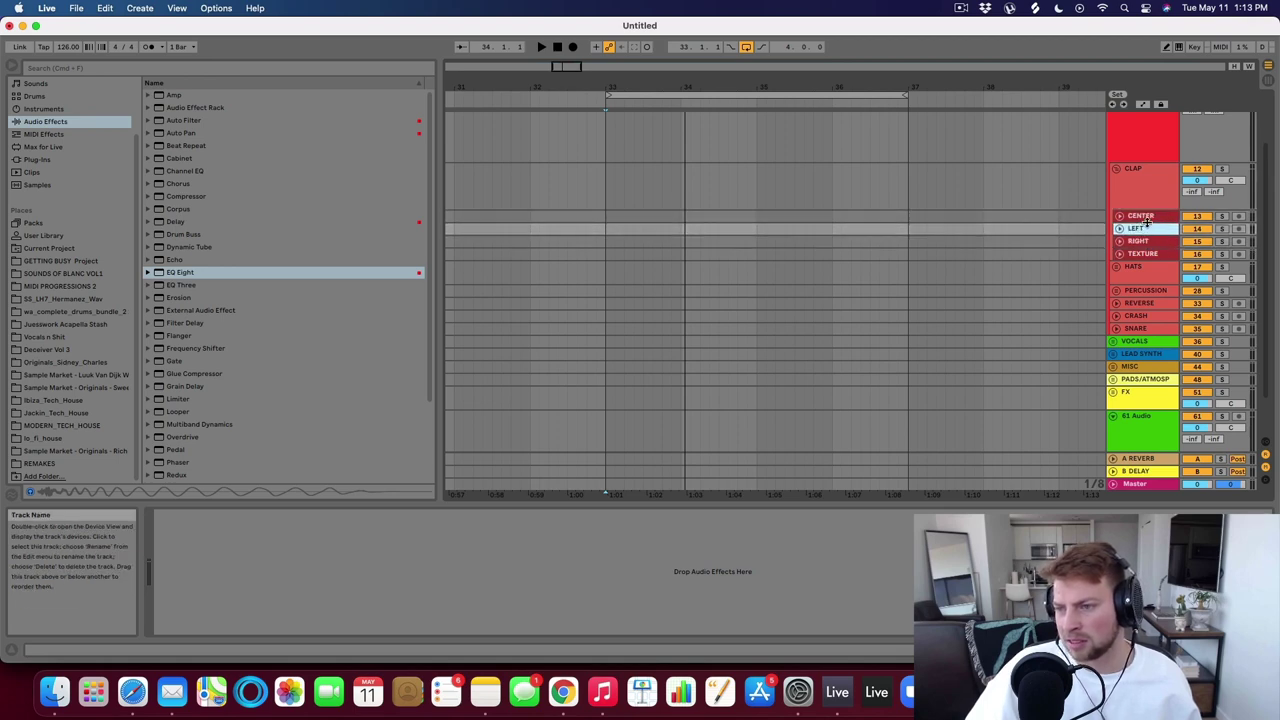
pyautogui.click(1149, 216)
pyautogui.click(1148, 255)
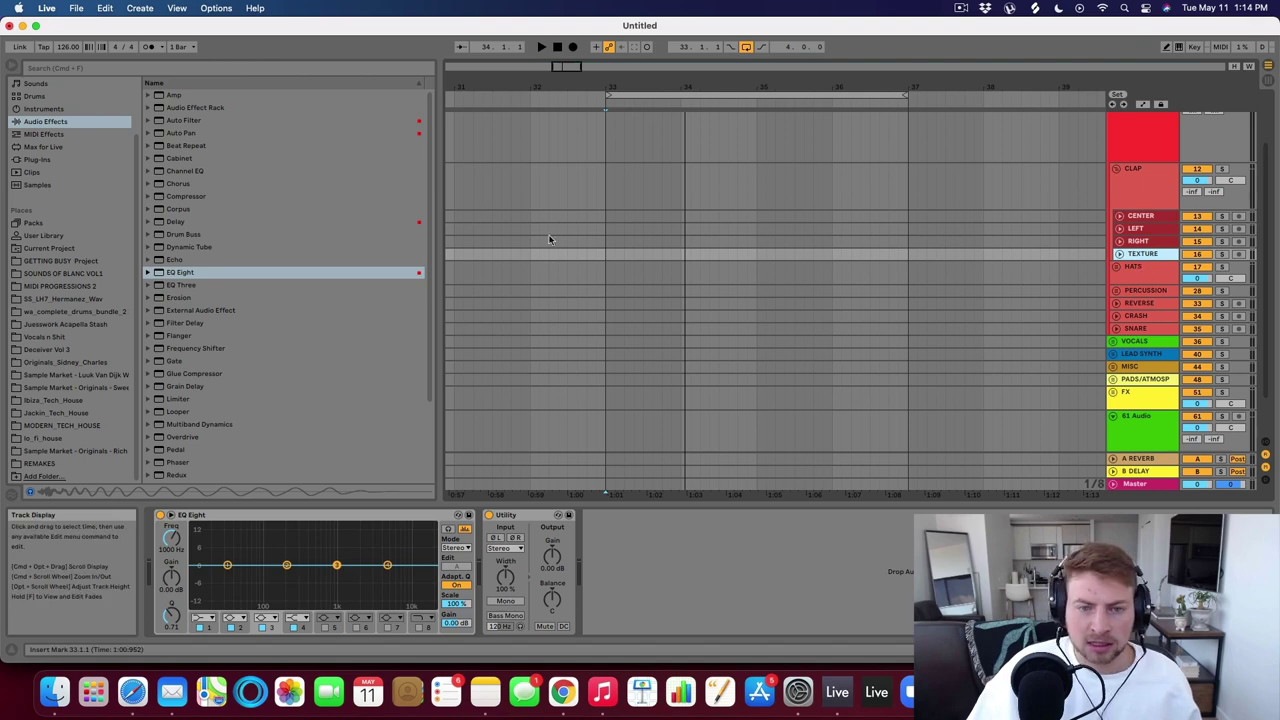
# Unfold the CENTER clap track and browse wa_drum_tools_02 to the processed machines folder within the tape drums claps.
pyautogui.click(1119, 216)
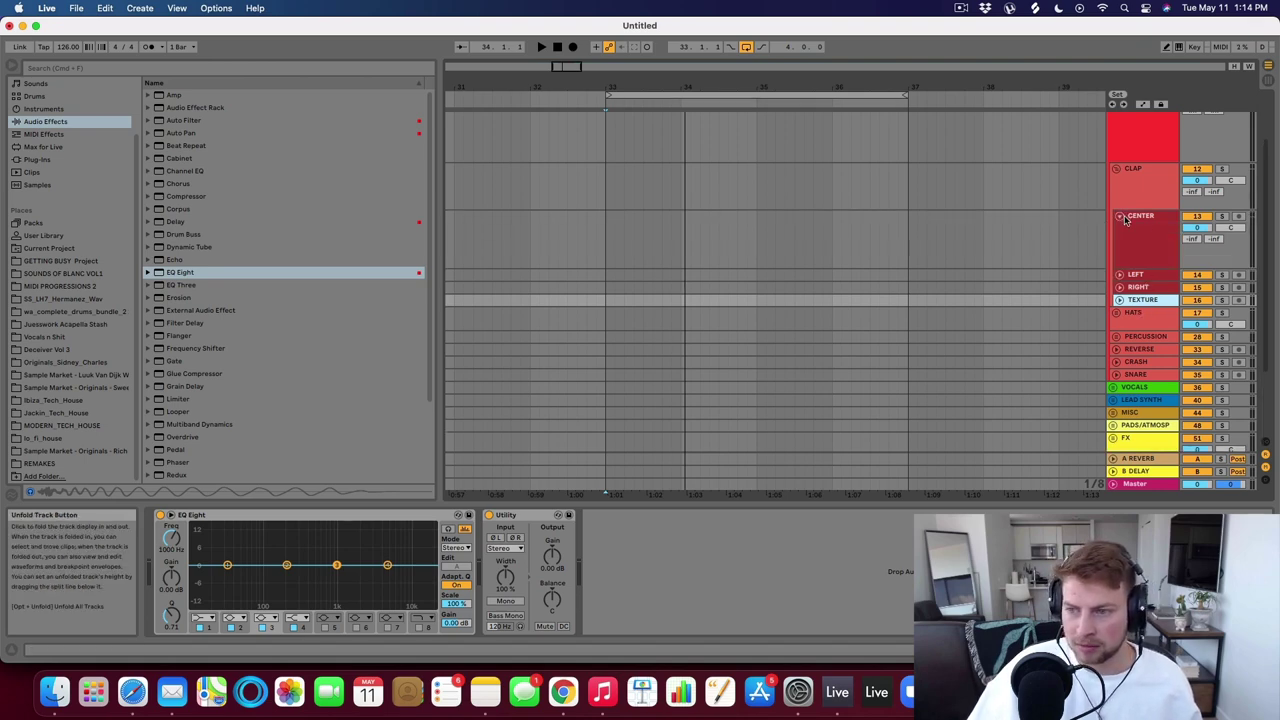
pyautogui.click(978, 232)
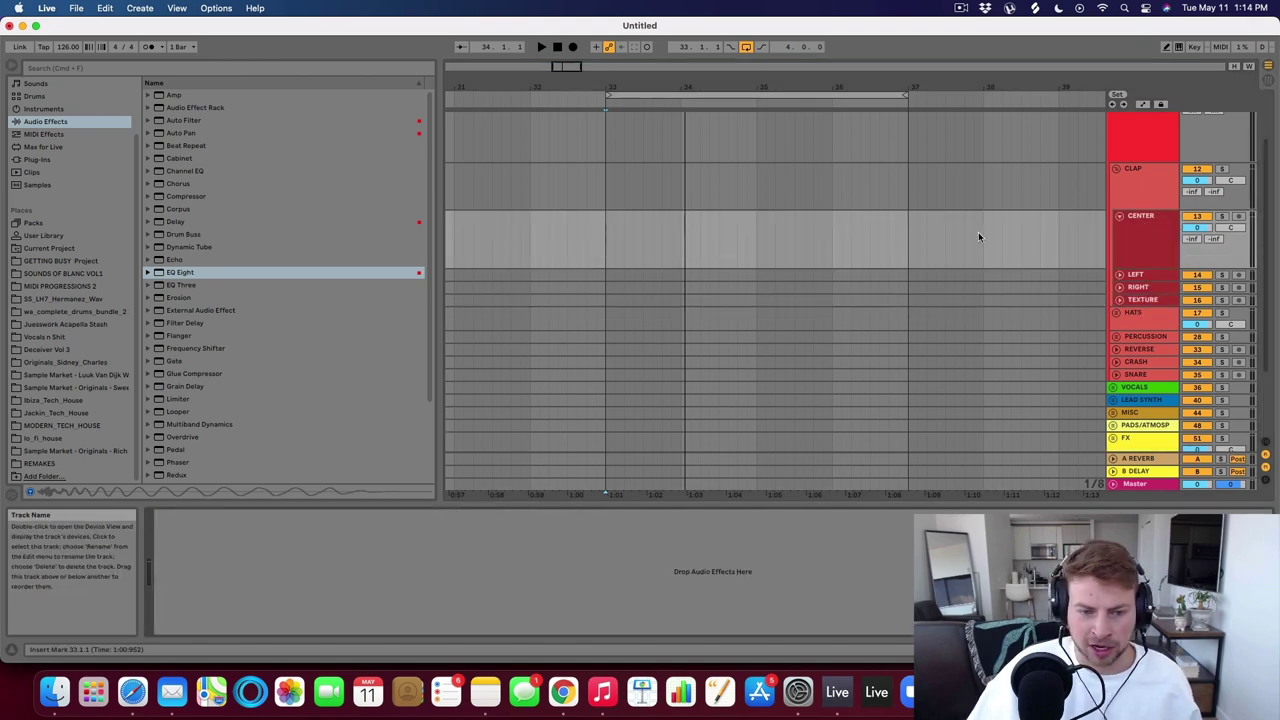
pyautogui.click(63, 311)
pyautogui.click(171, 248)
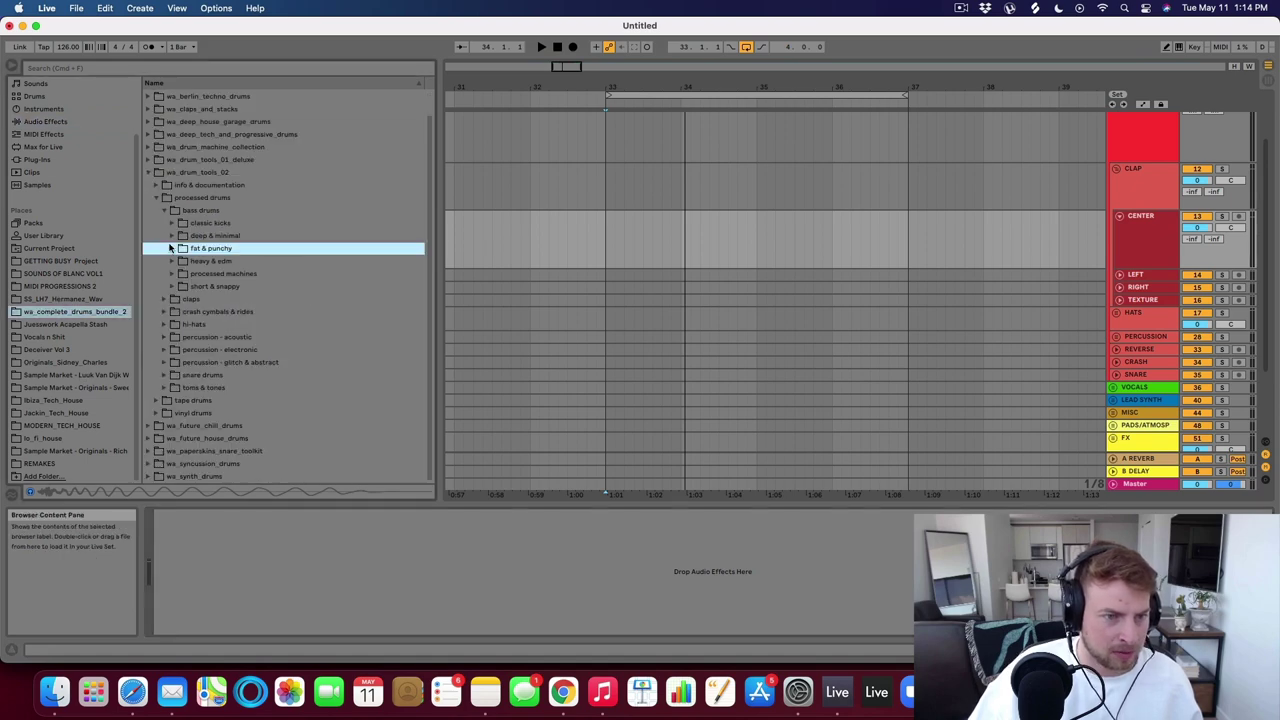
pyautogui.click(184, 173)
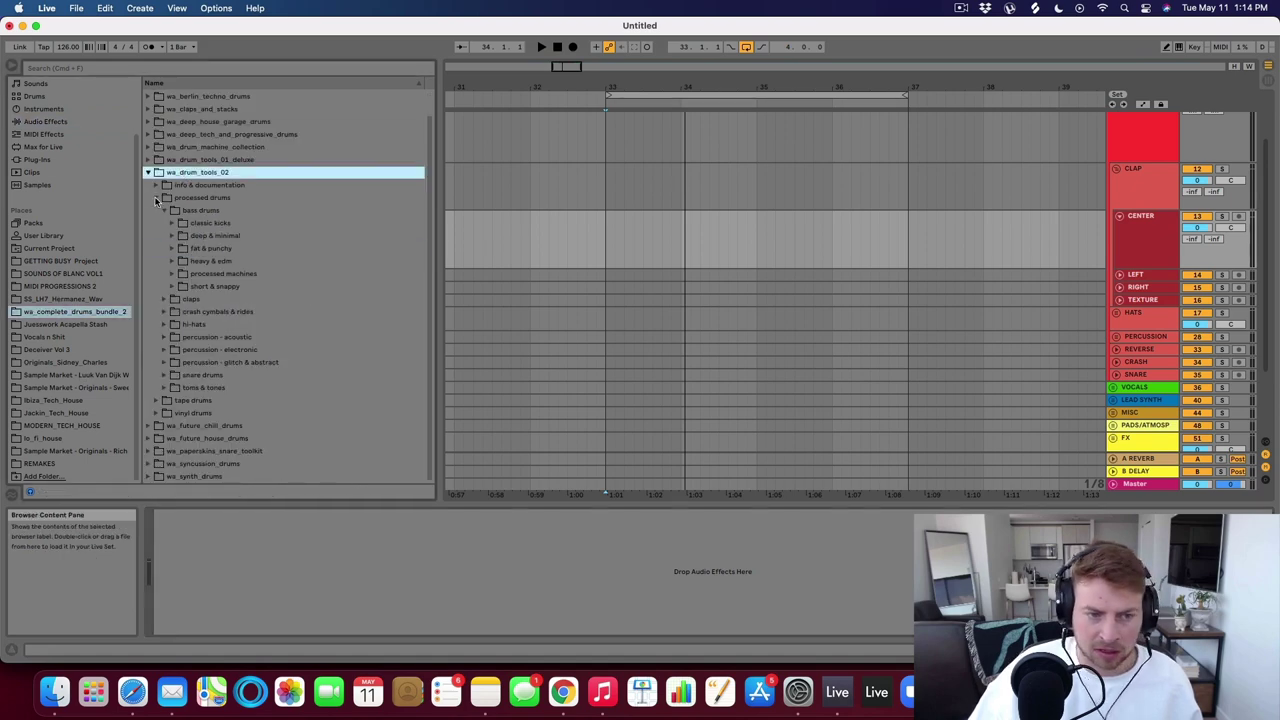
pyautogui.click(156, 198)
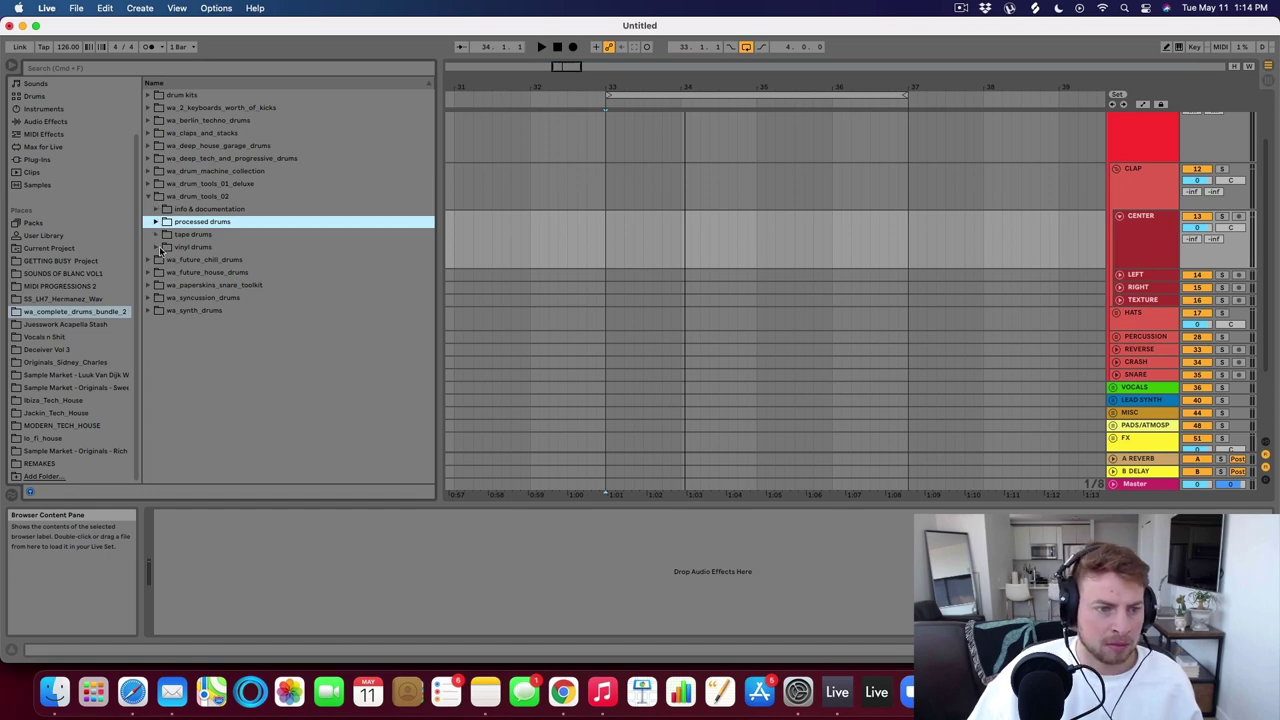
pyautogui.click(156, 236)
pyautogui.click(164, 260)
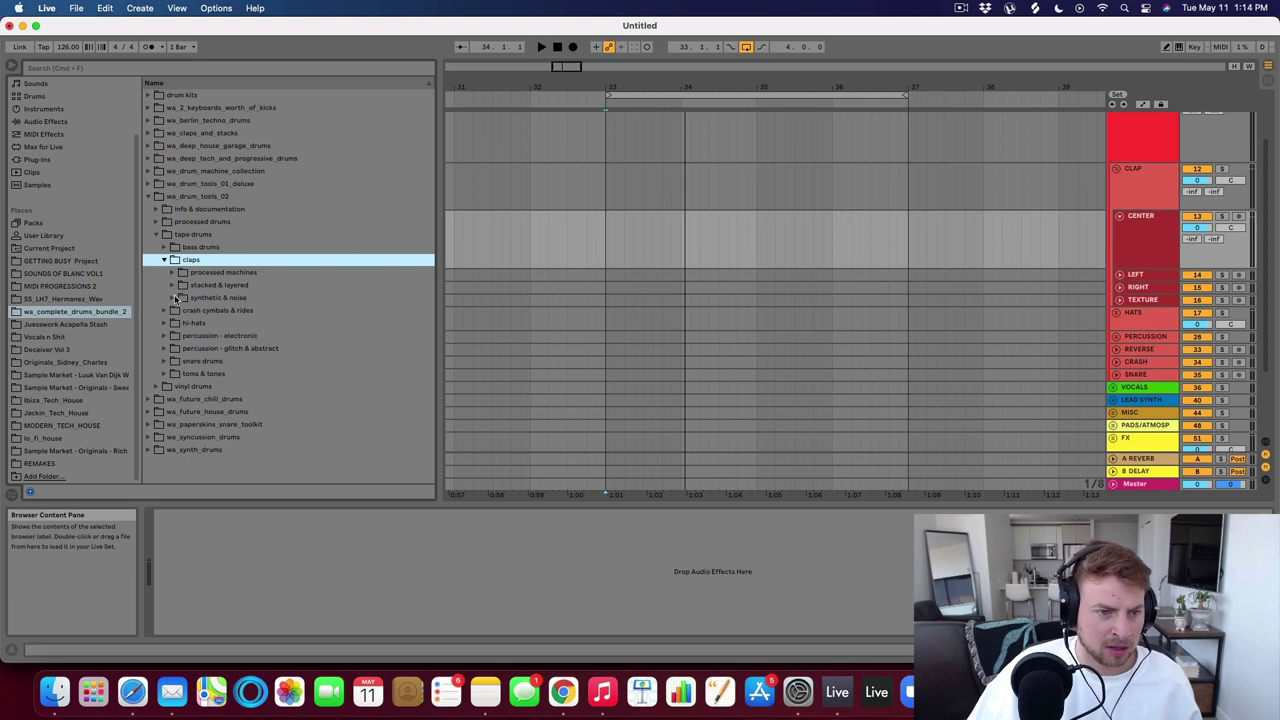
pyautogui.click(172, 273)
# Audition the processed machines clap samples from baked_t1 to cream_t1 and select dt02_clap-prcm_basic_t2.wav.
pyautogui.click(251, 288)
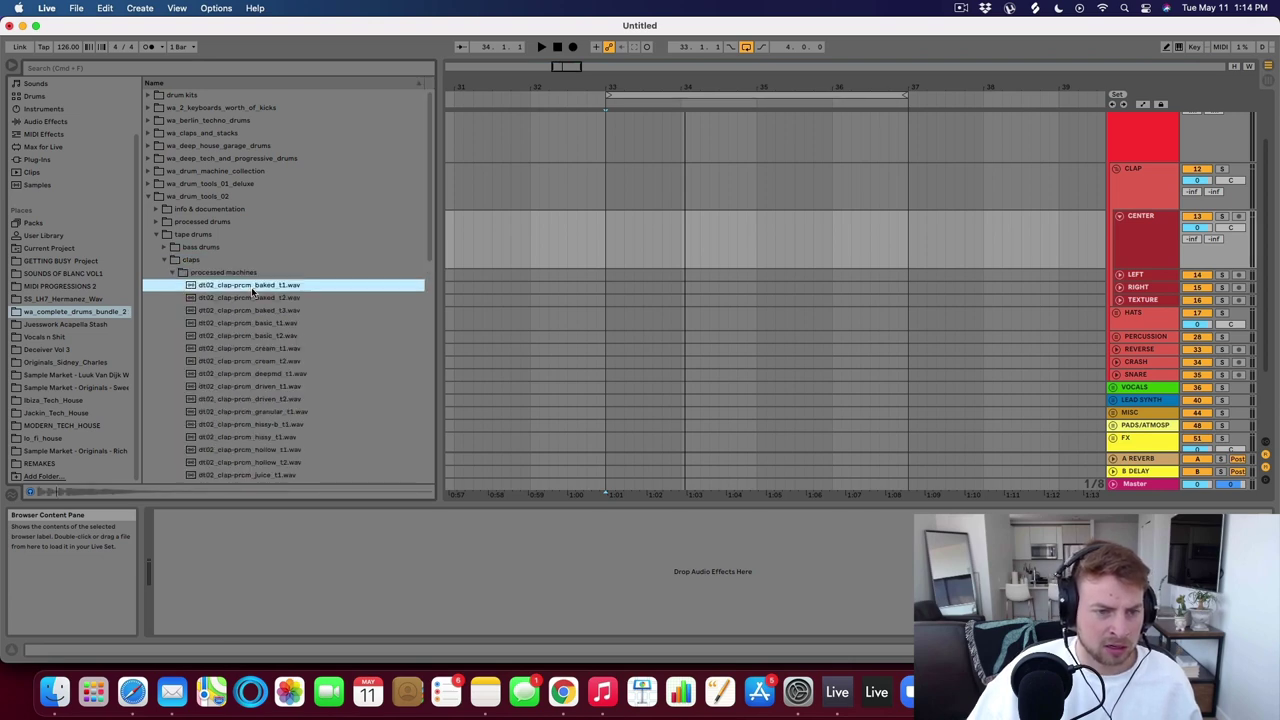
pyautogui.press('Down')
pyautogui.press('Down')
pyautogui.press('Down')
pyautogui.press('Down')
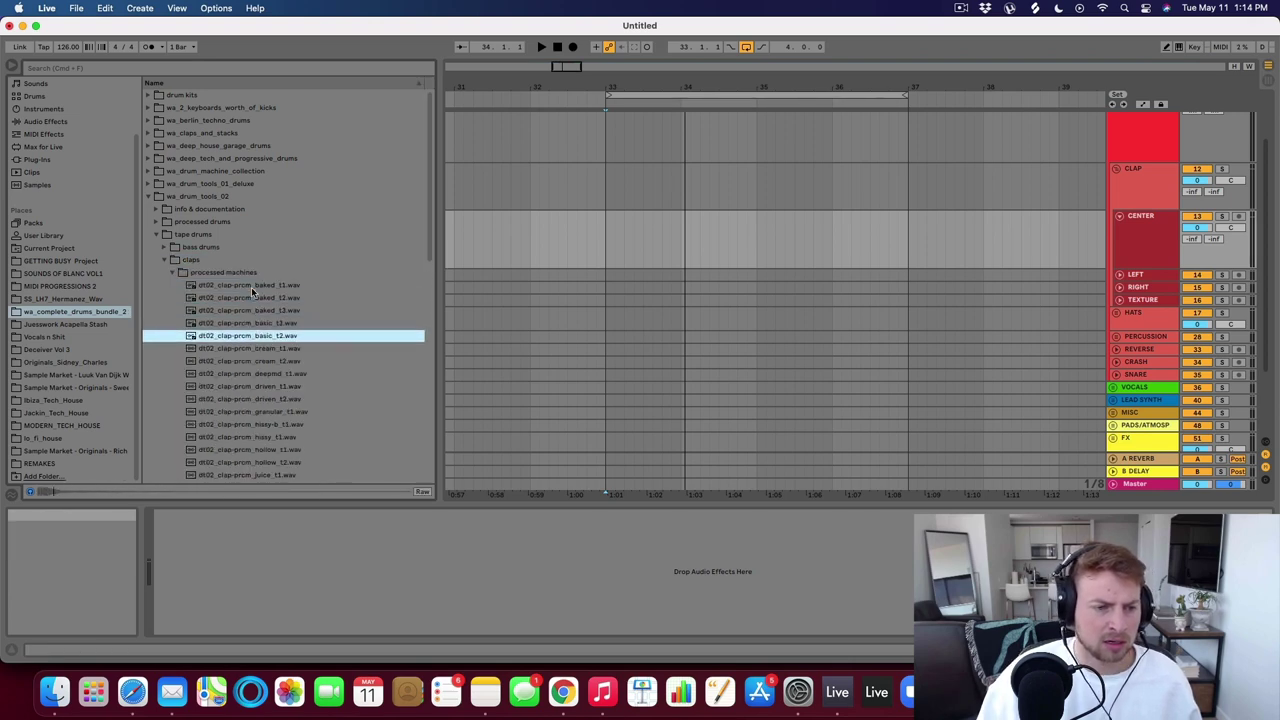
pyautogui.press('Up')
pyautogui.press('Down')
pyautogui.press('Down')
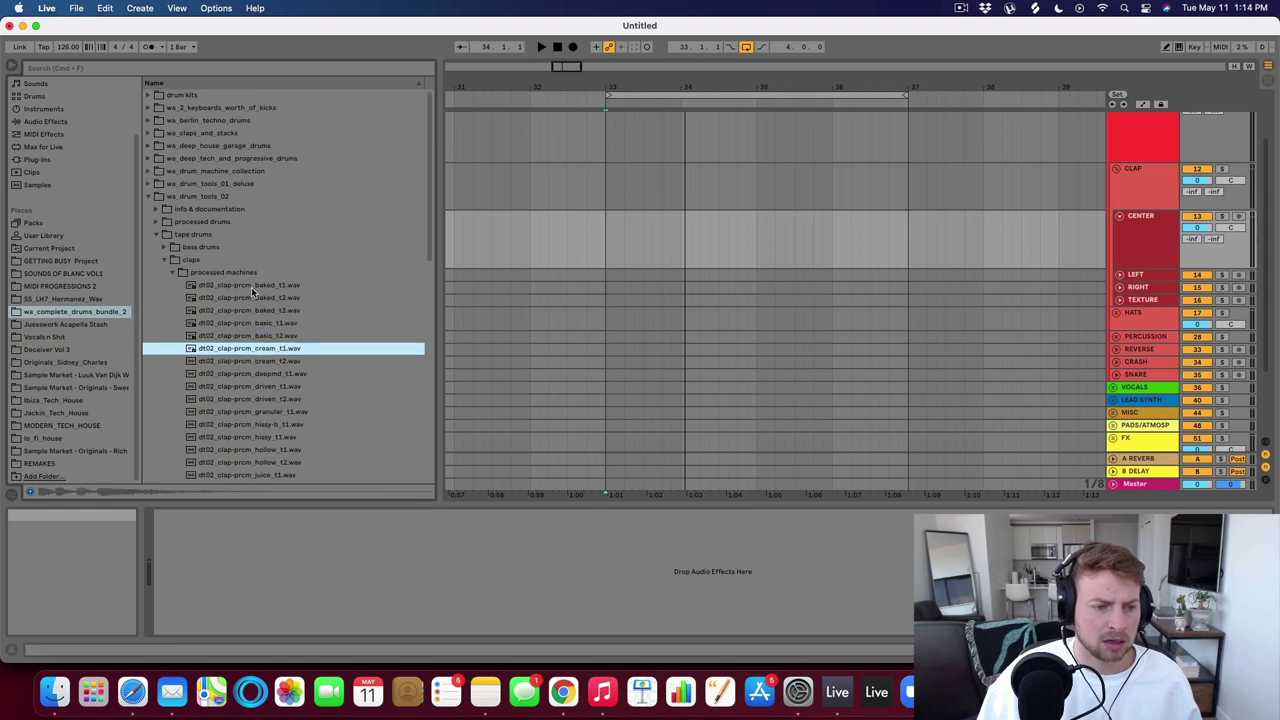
pyautogui.press('Up')
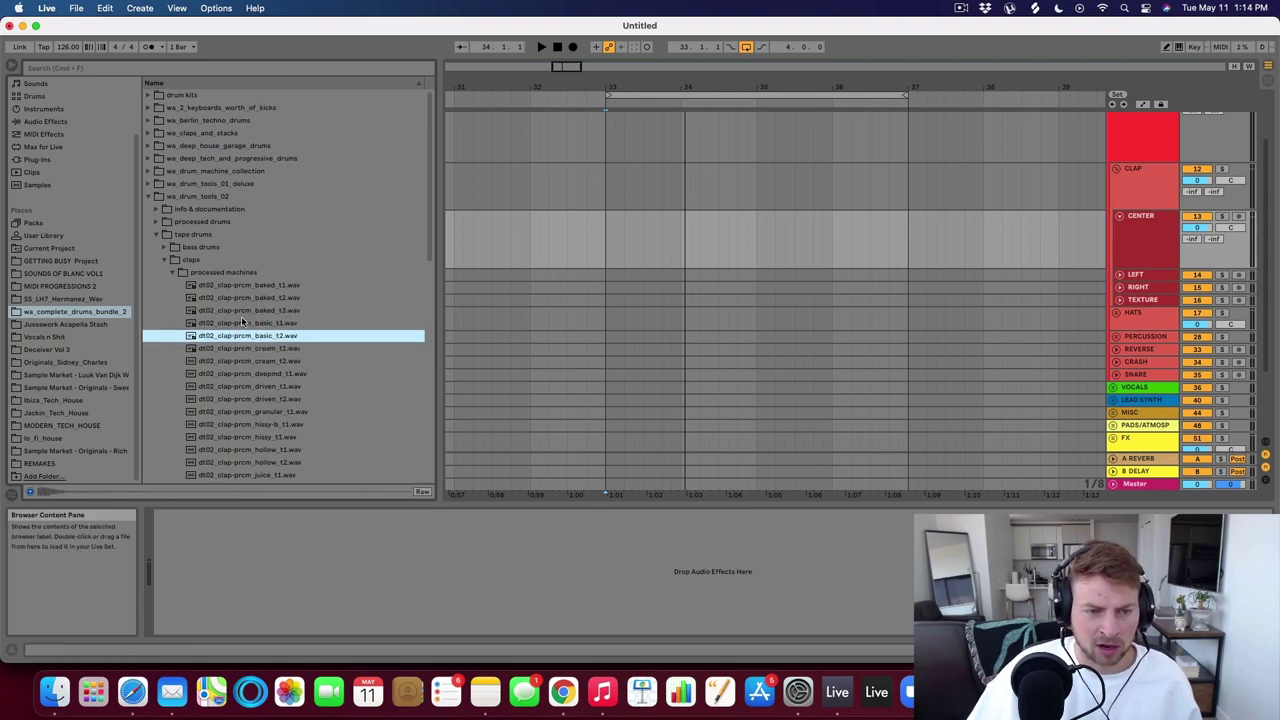
# Place dt02_clap-prcm_basic_t2 on the CENTER track at 33.2.1 and copy the clip to 33.4.1.
pyautogui.moveTo(234, 338); pyautogui.dragTo(633, 250)
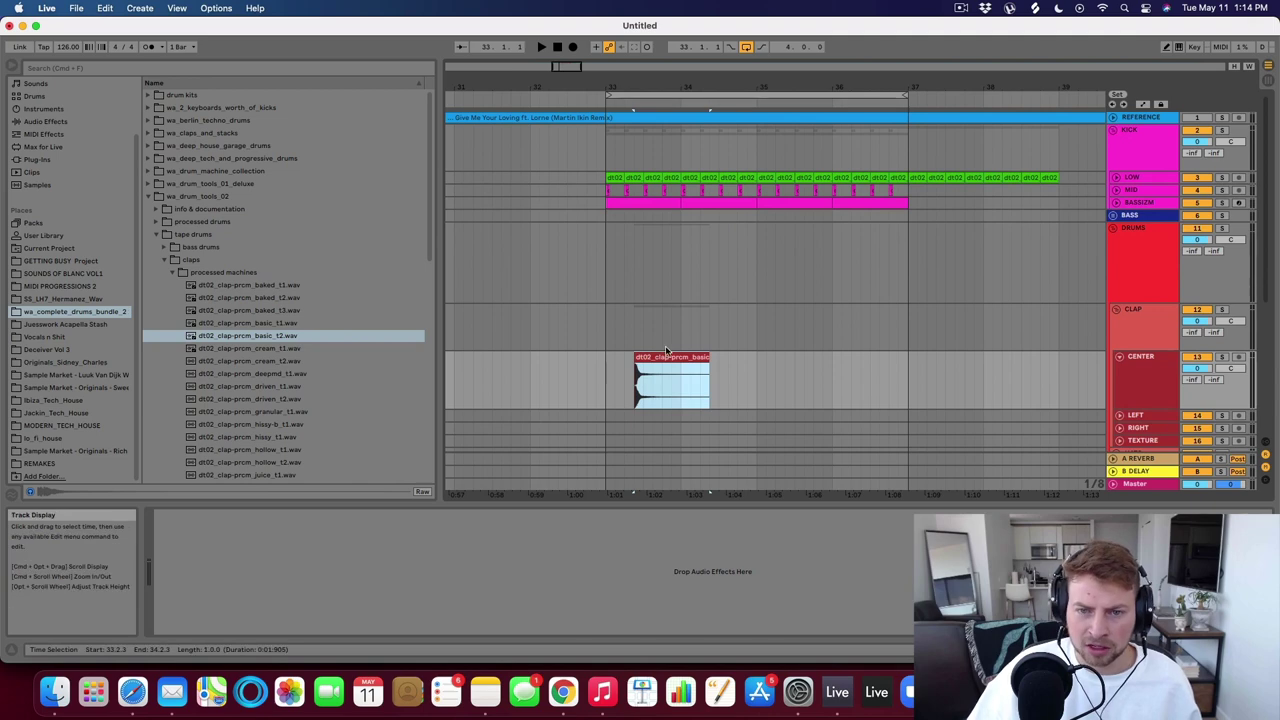
pyautogui.moveTo(653, 358)
pyautogui.mouseDown()
pyautogui.moveTo(641, 358)
pyautogui.moveTo(677, 358)
pyautogui.mouseUp()
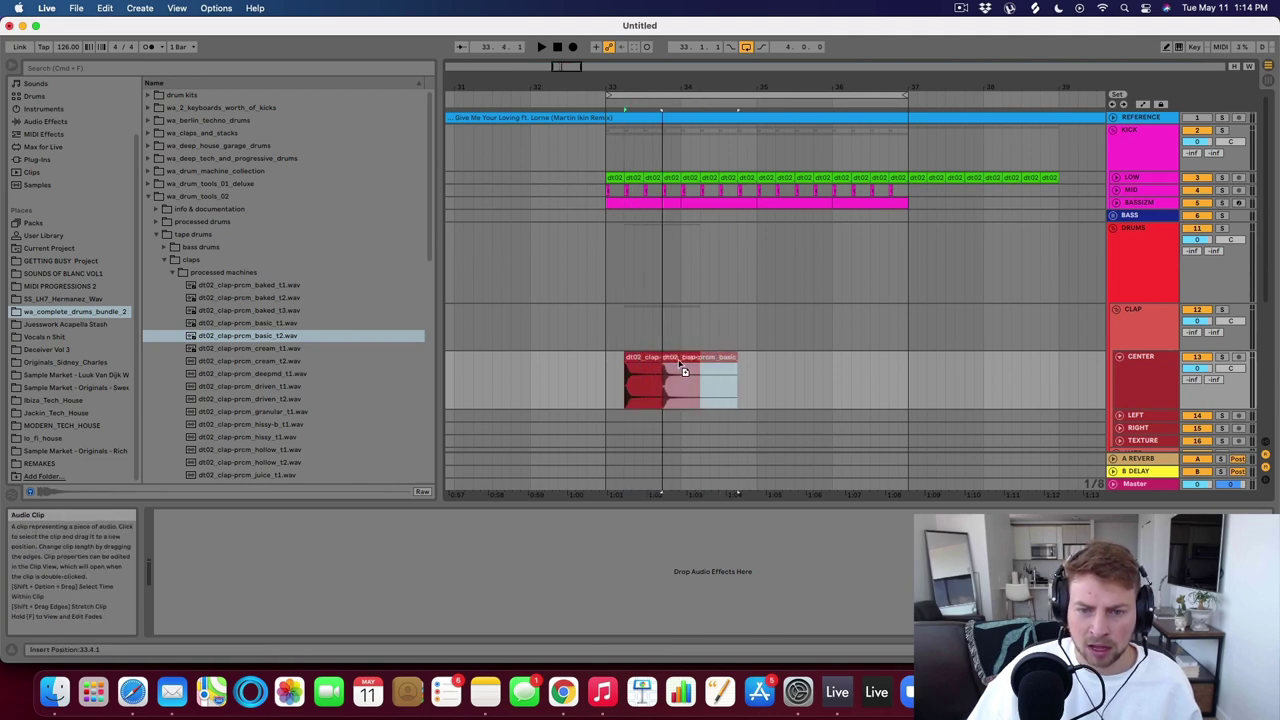
pyautogui.click(680, 388)
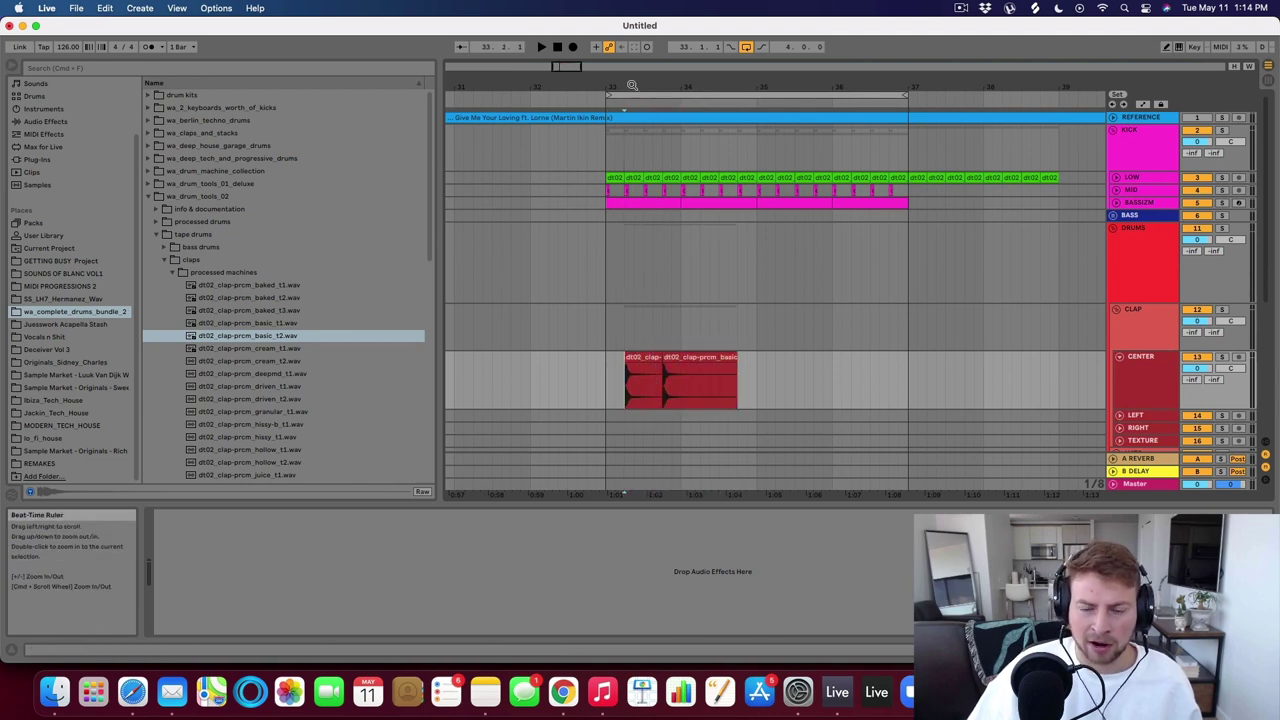
# Play the two CENTER claps together with the kick from bar 33.
pyautogui.moveTo(625, 95); pyautogui.dragTo(633, 221)
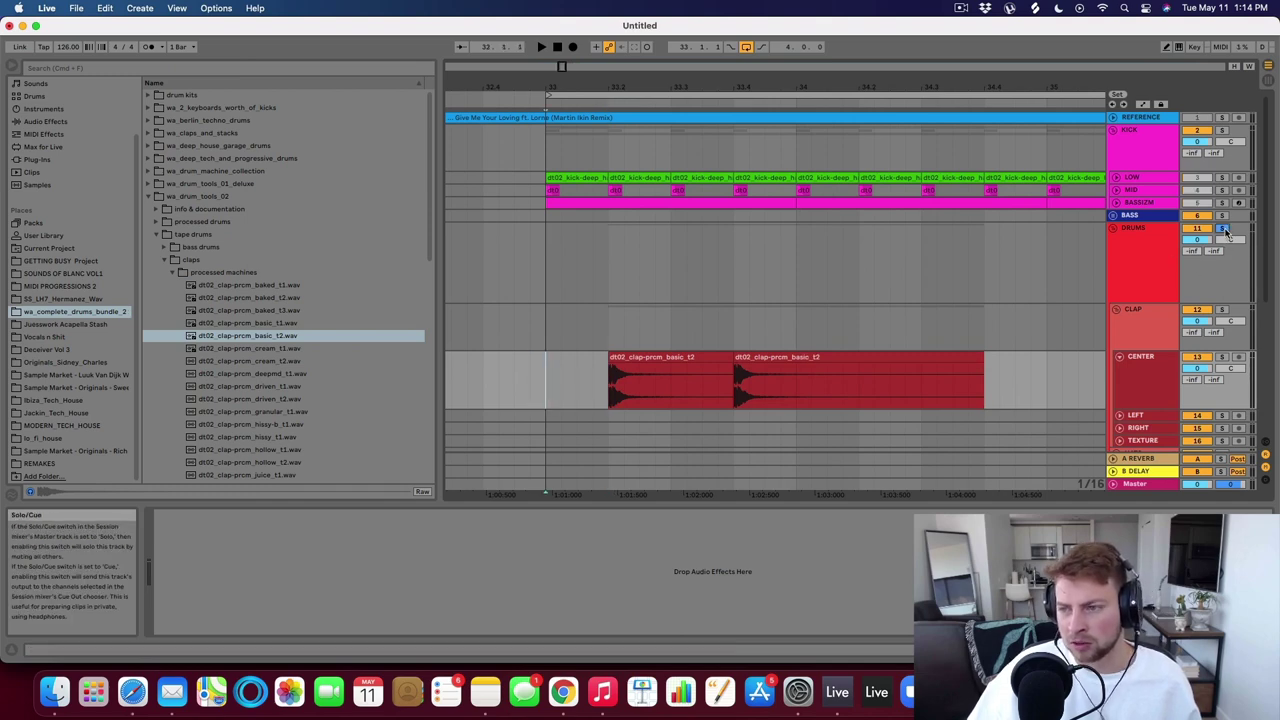
pyautogui.click(719, 383)
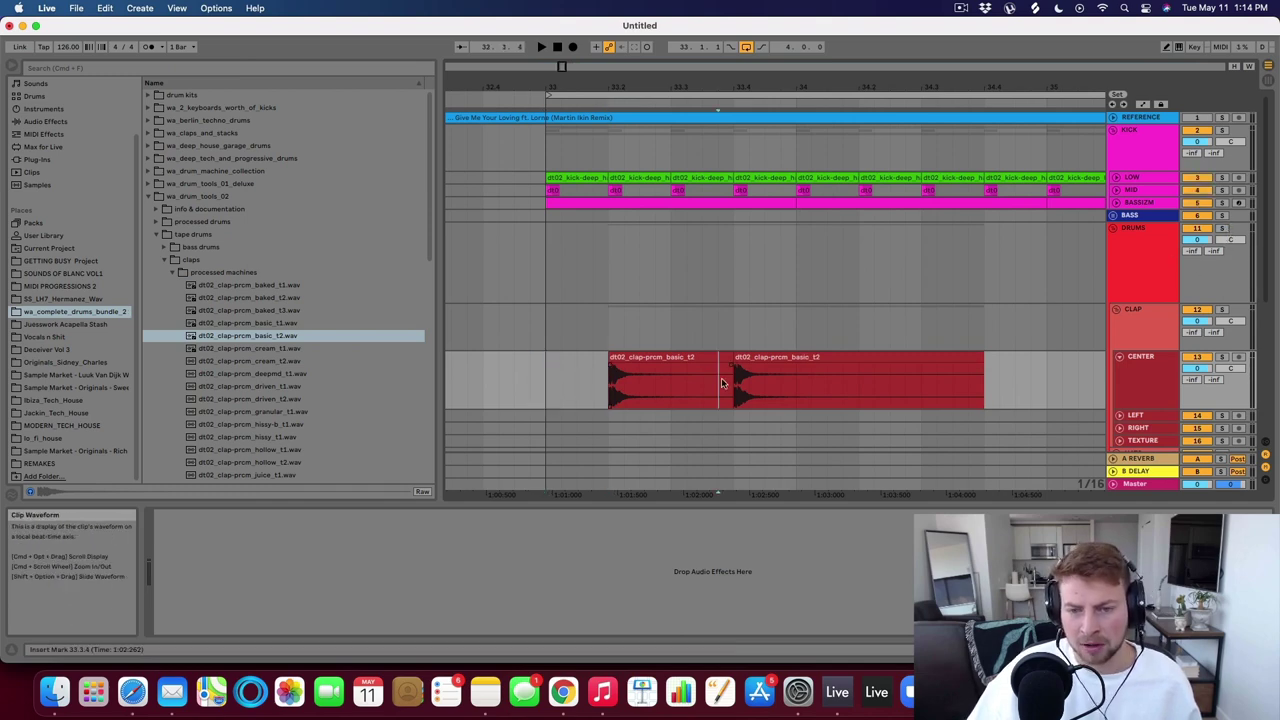
pyautogui.click(543, 383)
pyautogui.press('space')
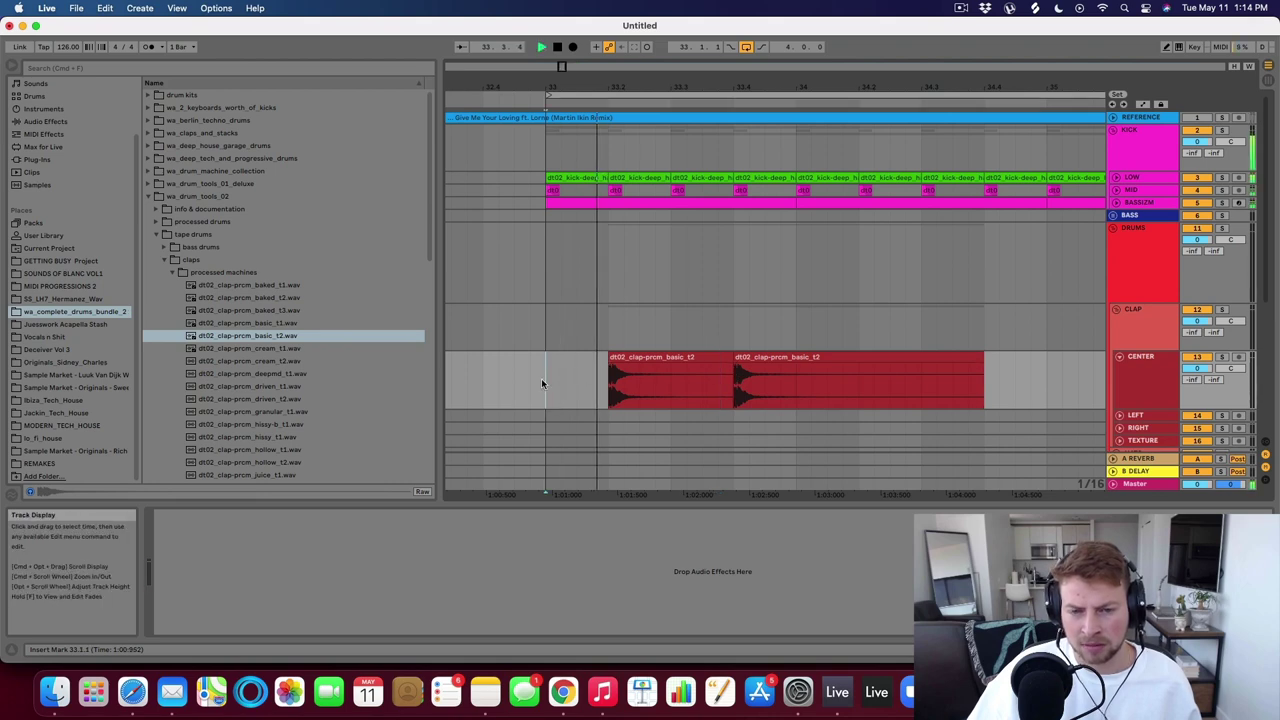
# Move the second CENTER clap to 34.1.2, add a fade-out to the first clap, and audition it from bar 33.
pyautogui.moveTo(731, 358)
pyautogui.mouseDown()
pyautogui.moveTo(638, 370)
pyautogui.moveTo(820, 360)
pyautogui.moveTo(640, 370)
pyautogui.moveTo(656, 405)
pyautogui.mouseUp()
pyautogui.click(719, 379)
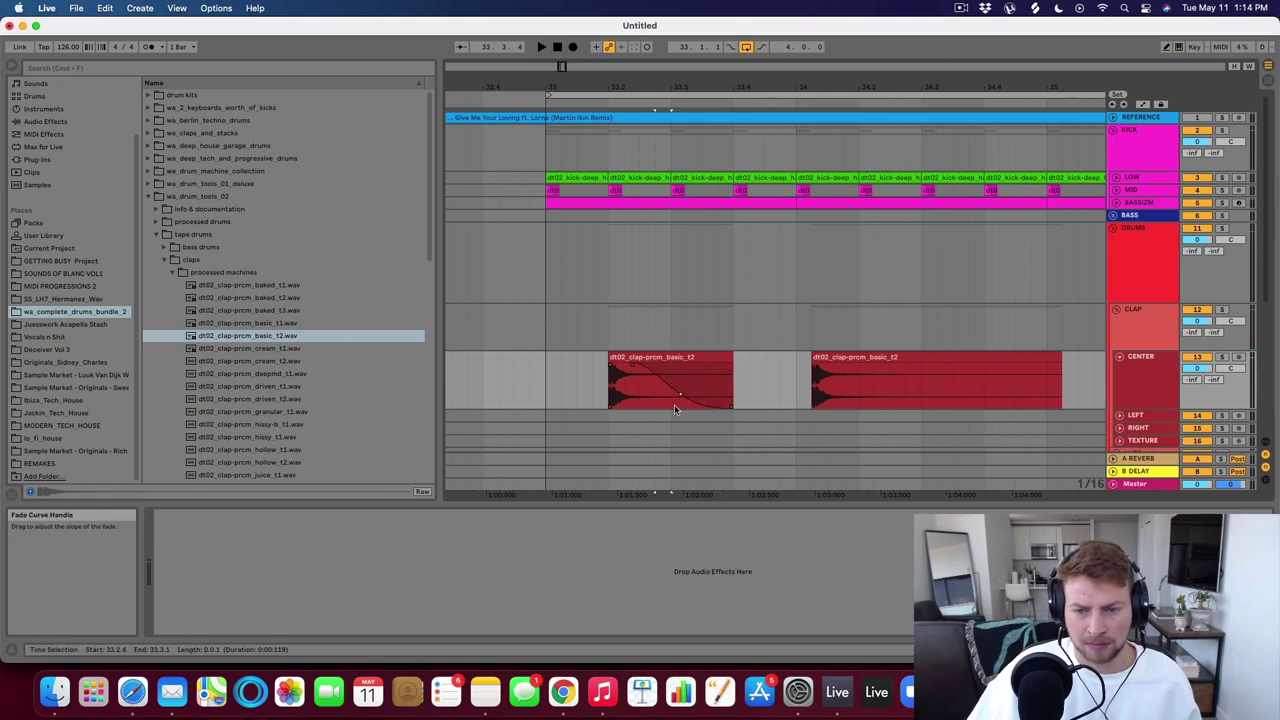
pyautogui.click(545, 374)
pyautogui.press('space')
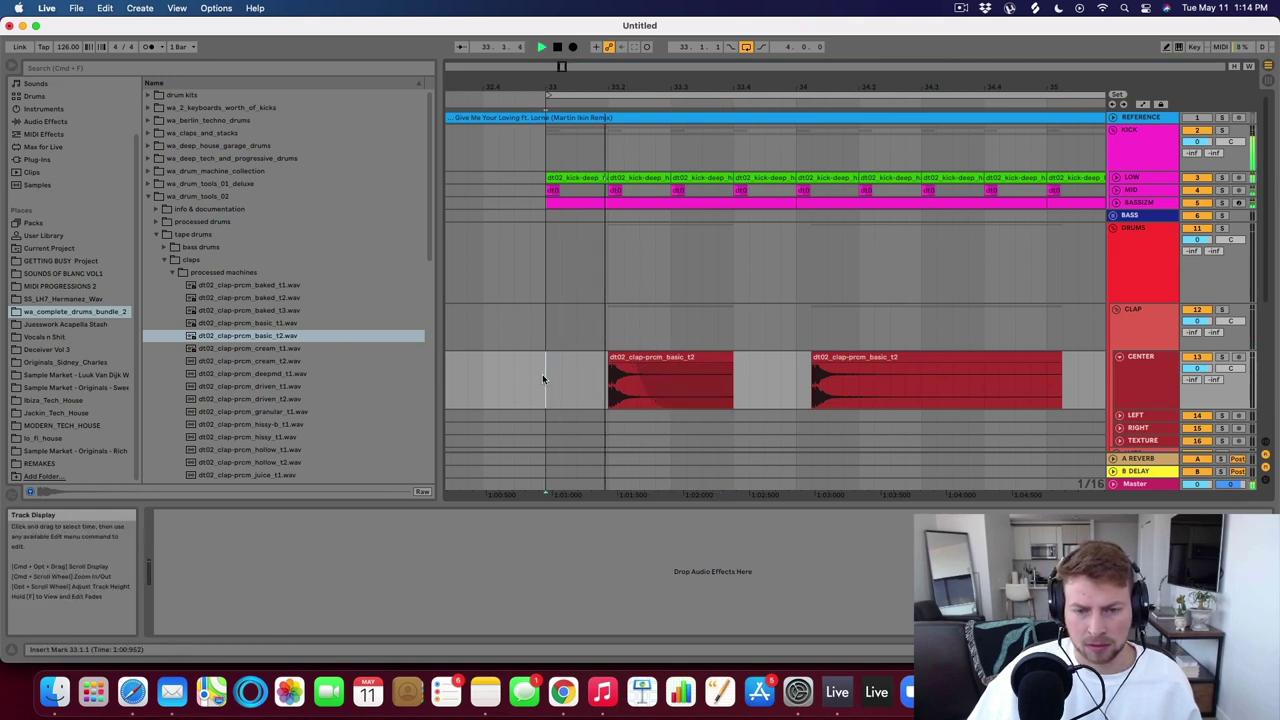
pyautogui.press('space')
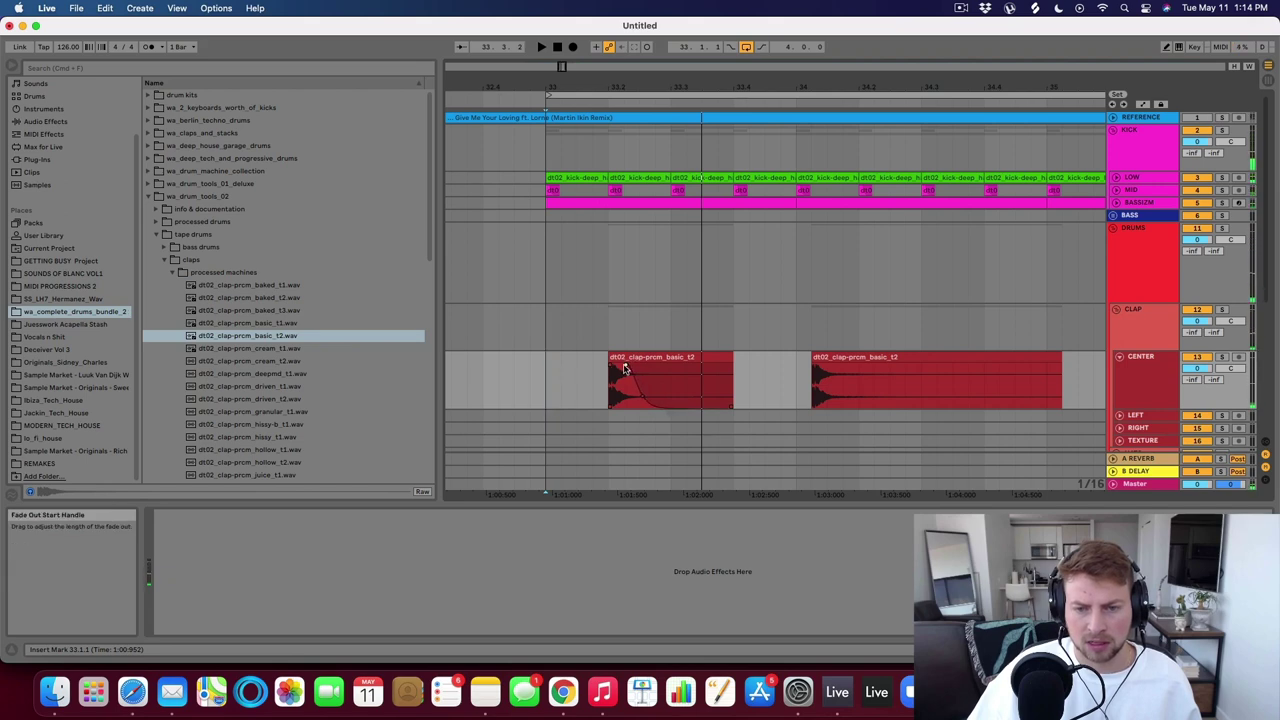
# Start the first clap's fade-out closer to its transient and audition the tighter tail.
pyautogui.click(621, 369)
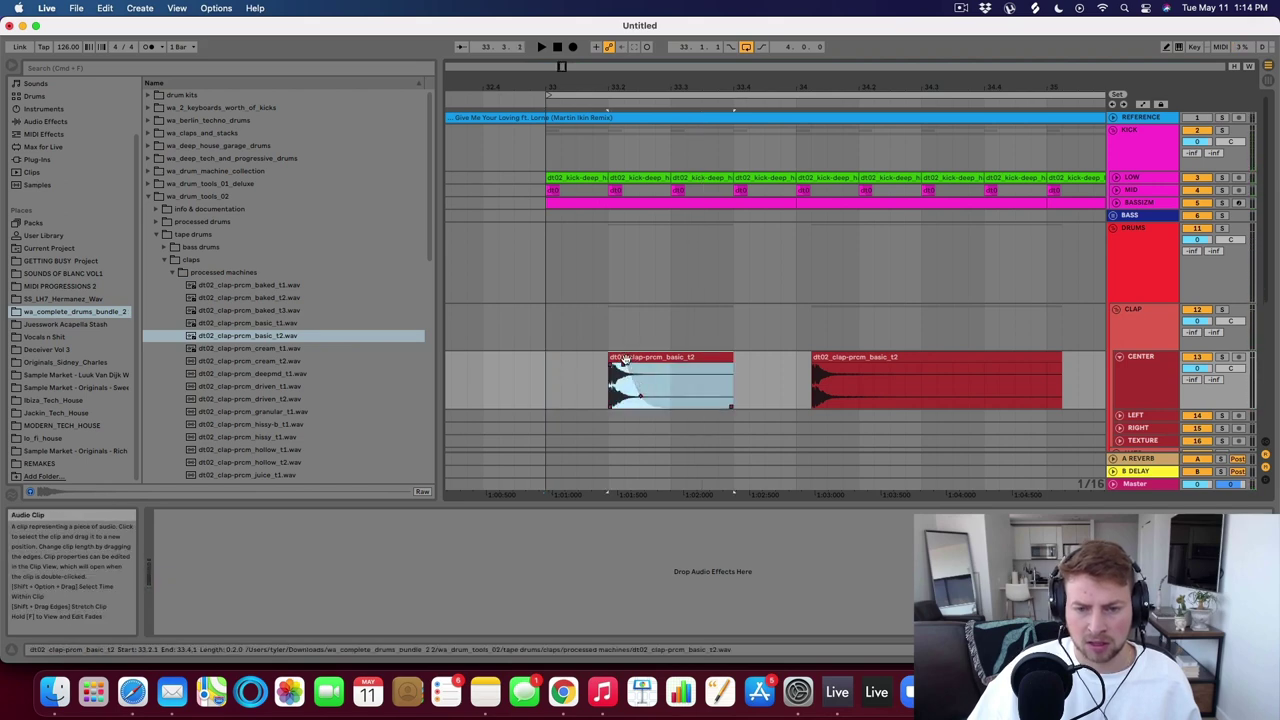
pyautogui.press('space')
pyautogui.press('space')
pyautogui.moveTo(623, 366); pyautogui.dragTo(619, 367)
pyautogui.press('space')
pyautogui.press('space')
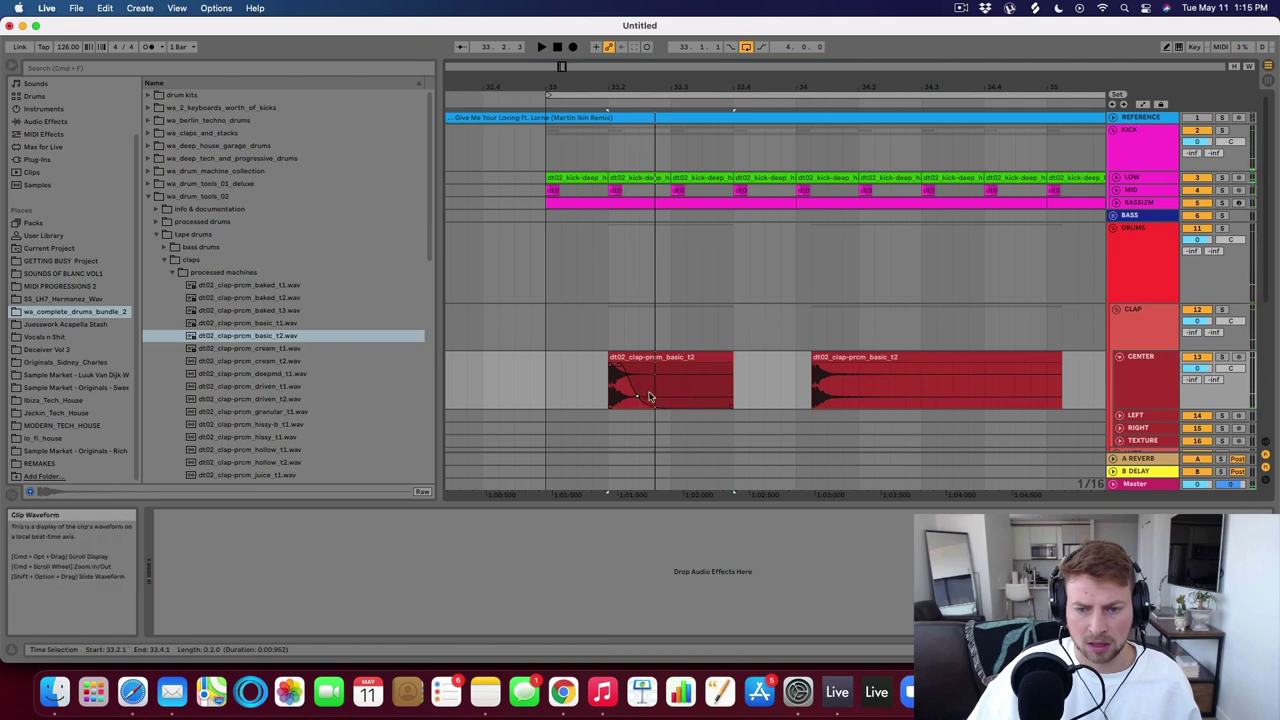
# Trim the first CENTER clap to one beat, ending at 33.3.1, audition it from 33.2.1, and select the clip.
pyautogui.moveTo(733, 364); pyautogui.dragTo(671, 364)
pyautogui.click(630, 392)
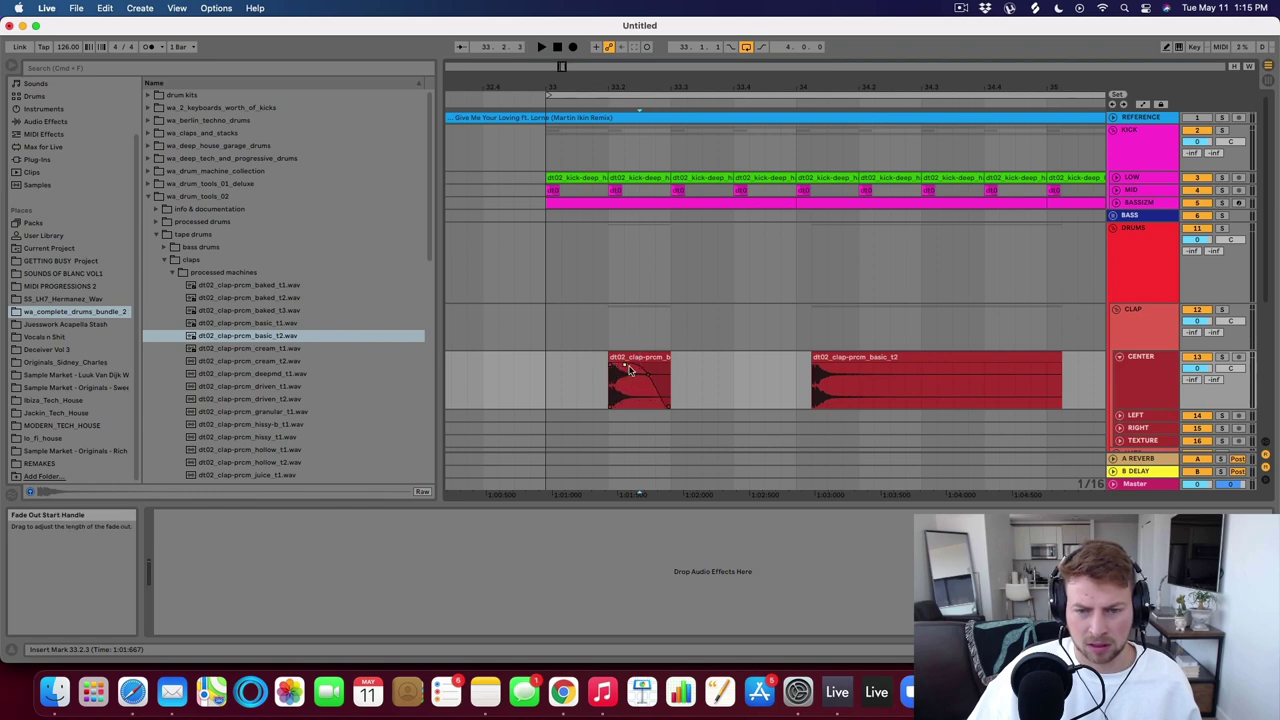
pyautogui.click(617, 417)
pyautogui.press('space')
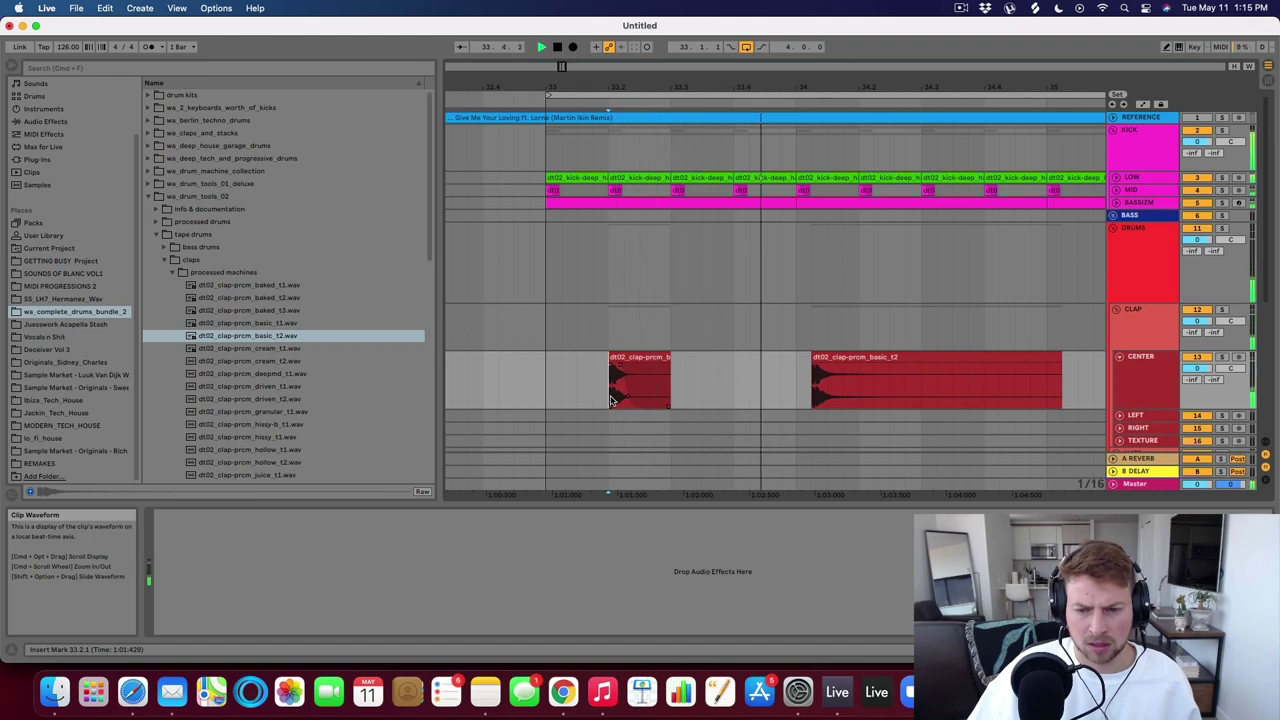
pyautogui.press('space')
pyautogui.click(628, 356)
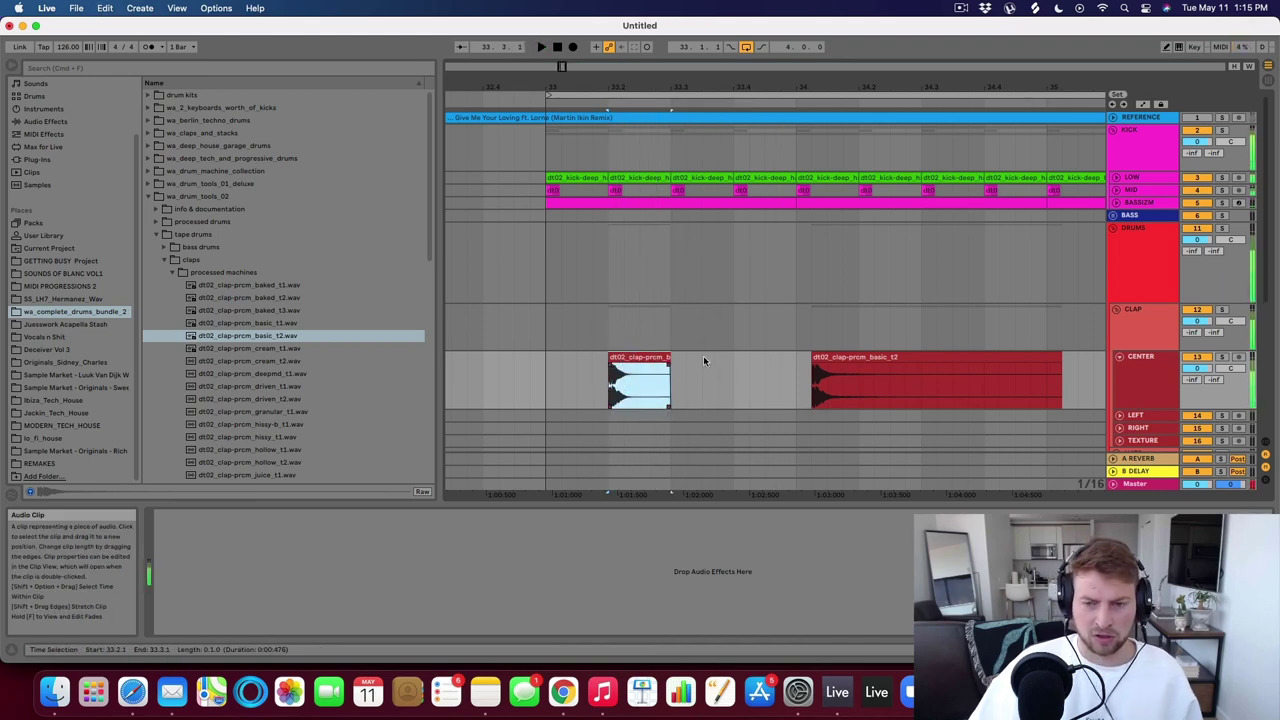
# Move the second CENTER clap to 33.4.1, solo the CLAP group and play the two claps.
pyautogui.moveTo(846, 357); pyautogui.dragTo(786, 371)
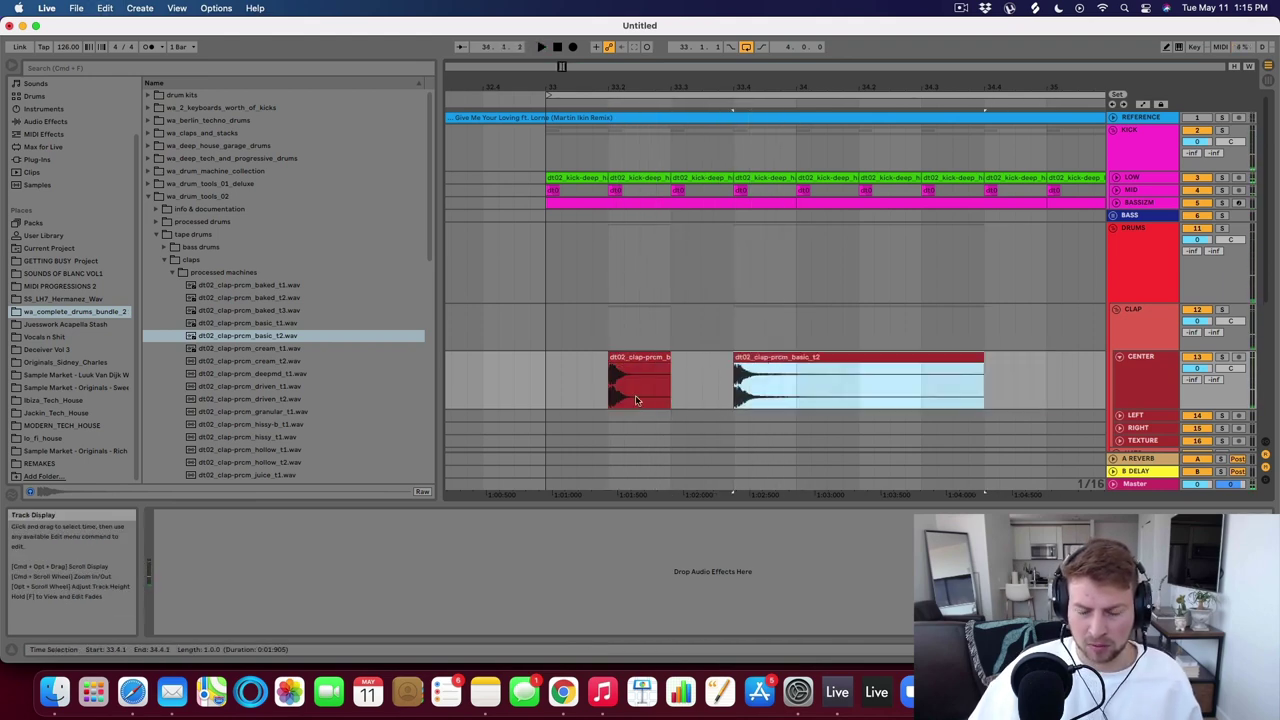
pyautogui.click(747, 390)
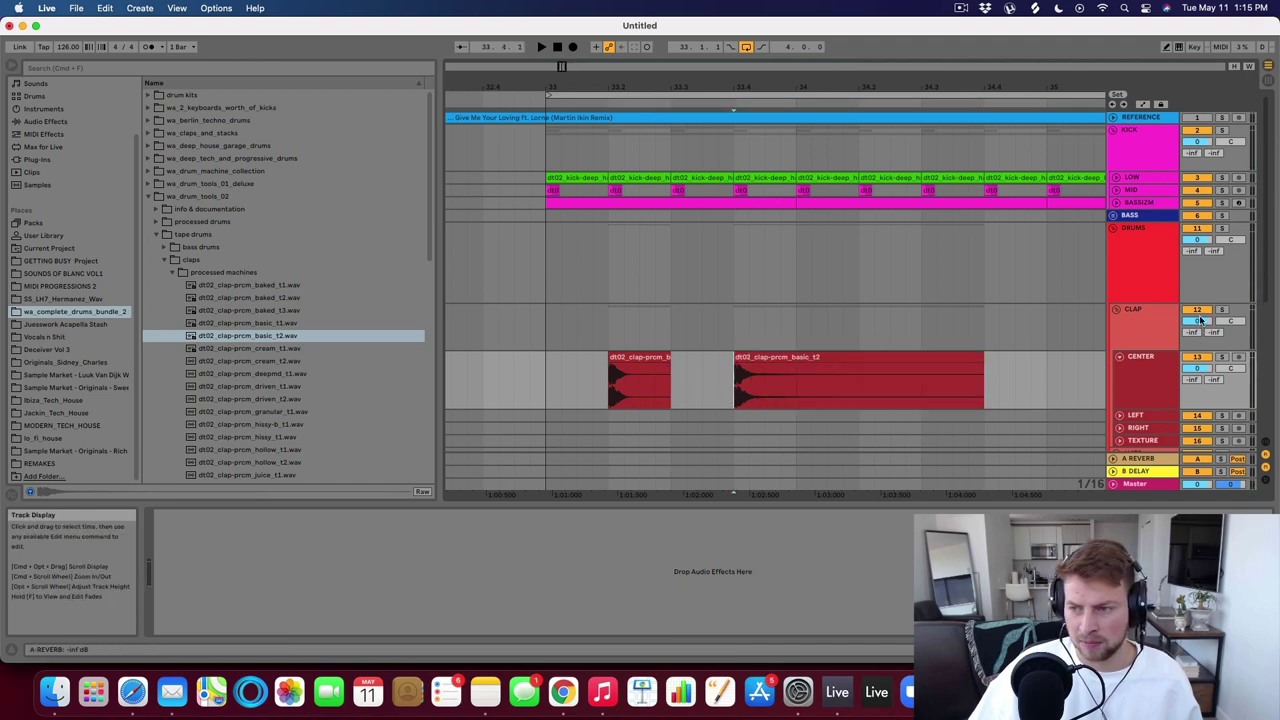
pyautogui.click(1221, 310)
pyautogui.press('space')
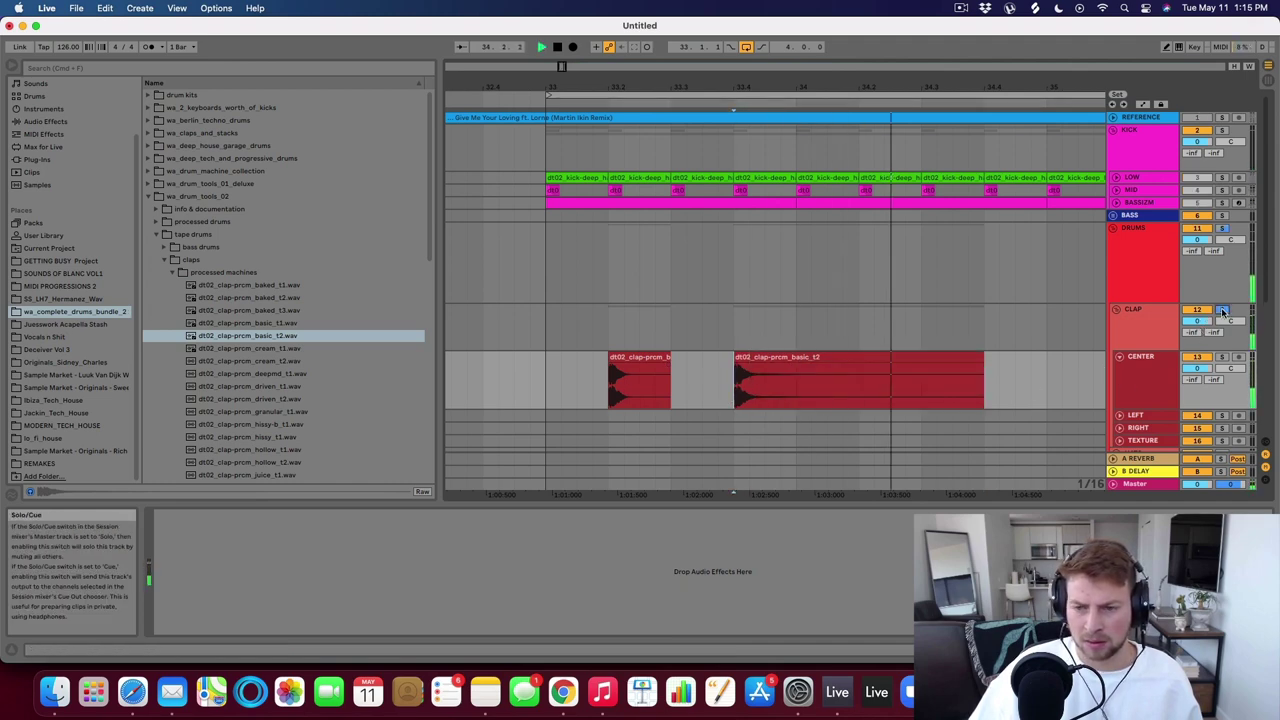
pyautogui.press('space')
# Audition the shortened first CENTER clap repeatedly from 33.2.1.
pyautogui.click(625, 358)
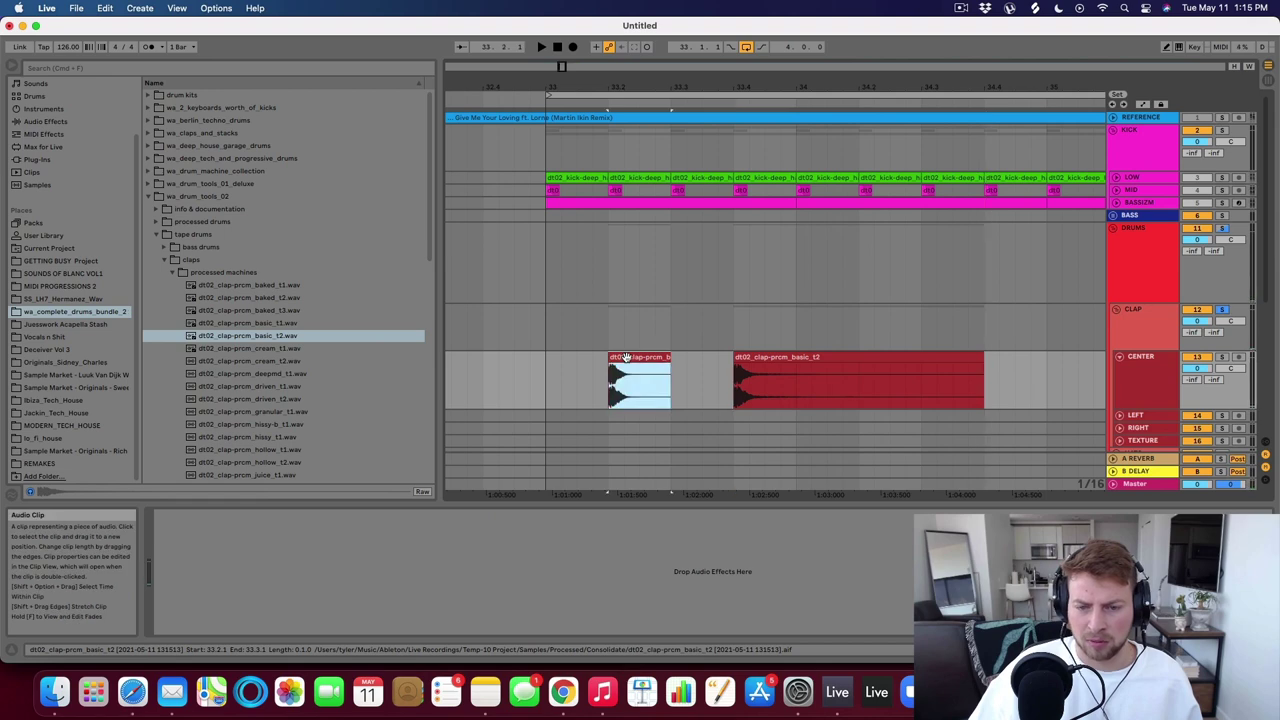
pyautogui.press('space')
pyautogui.press('space')
pyautogui.press('space')
pyautogui.press('space')
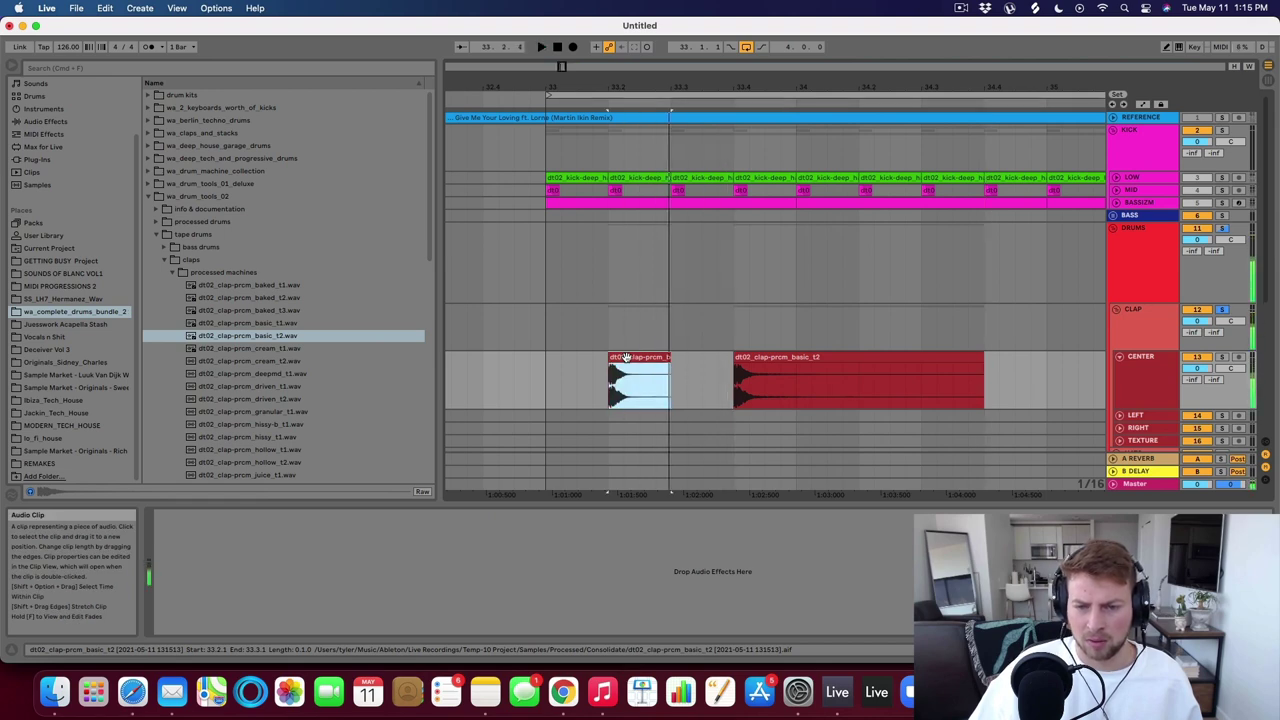
pyautogui.click(718, 380)
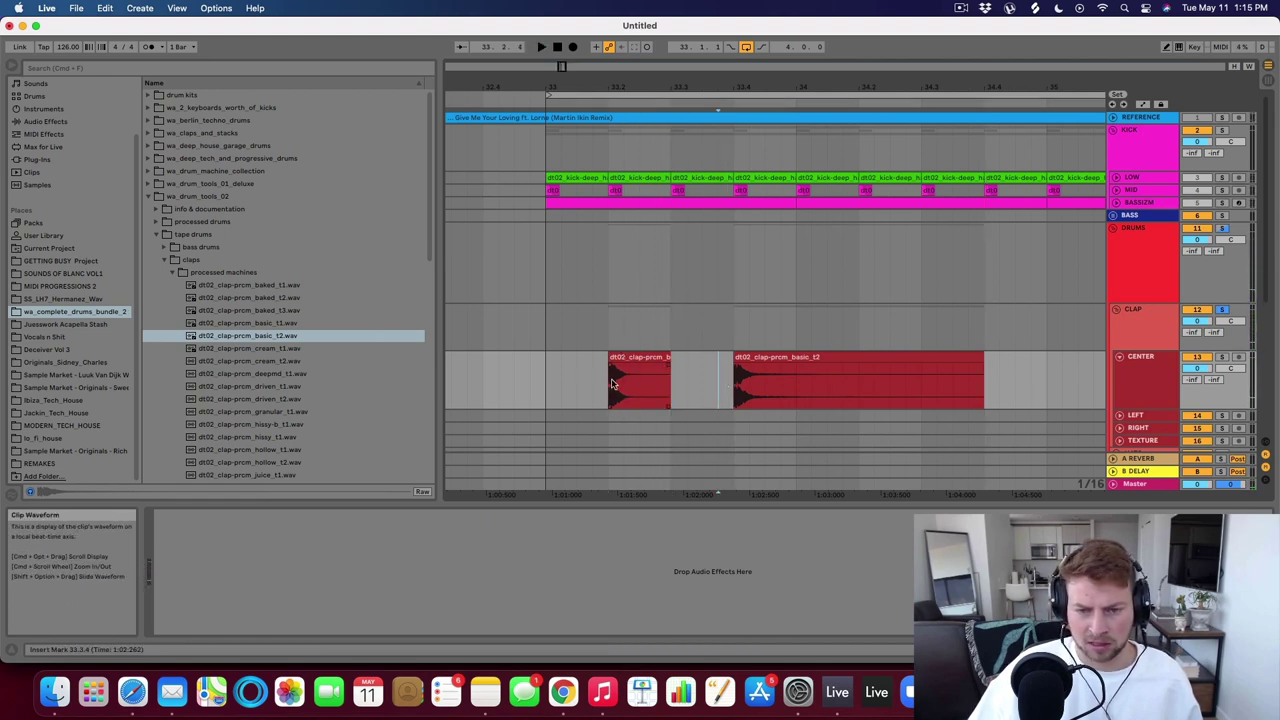
# Delete the full-length second CENTER clap and repeat the two-beat section 33.1.1 to 33.3.1 with the first clap up to bar 37.
pyautogui.click(800, 358)
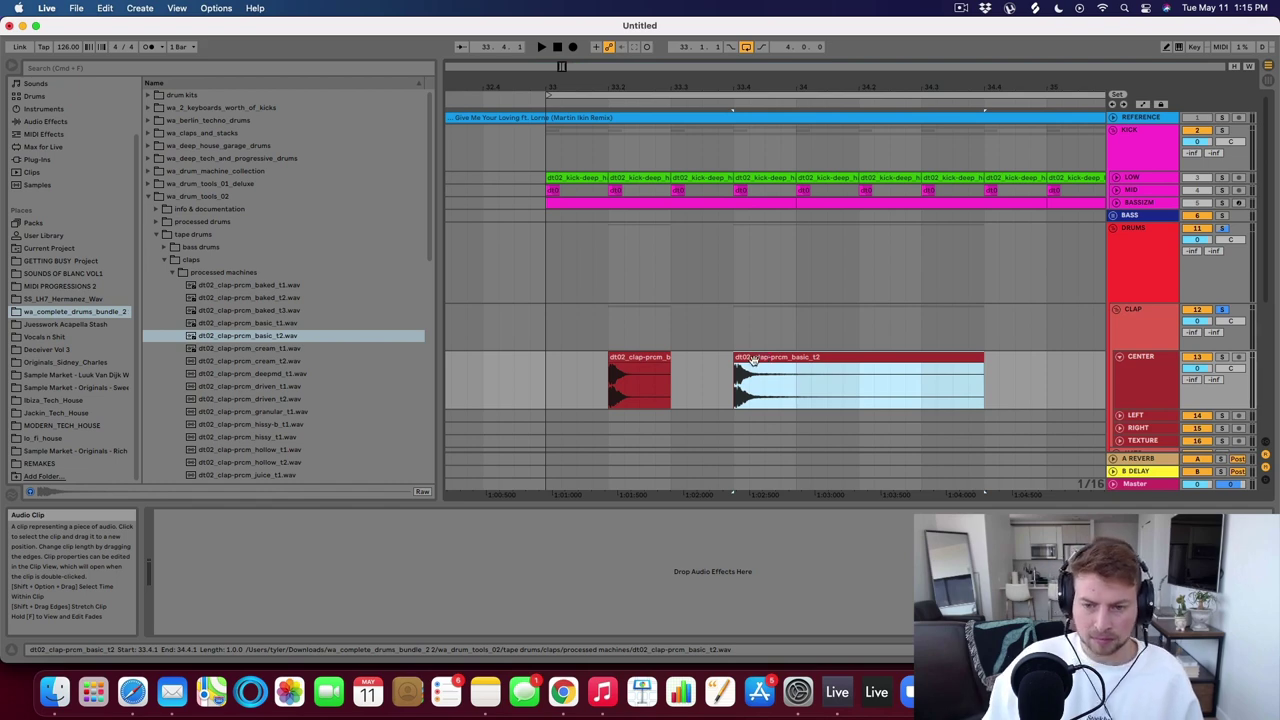
pyautogui.press('Delete')
pyautogui.moveTo(672, 376); pyautogui.dragTo(548, 374)
pyautogui.press('super+d')
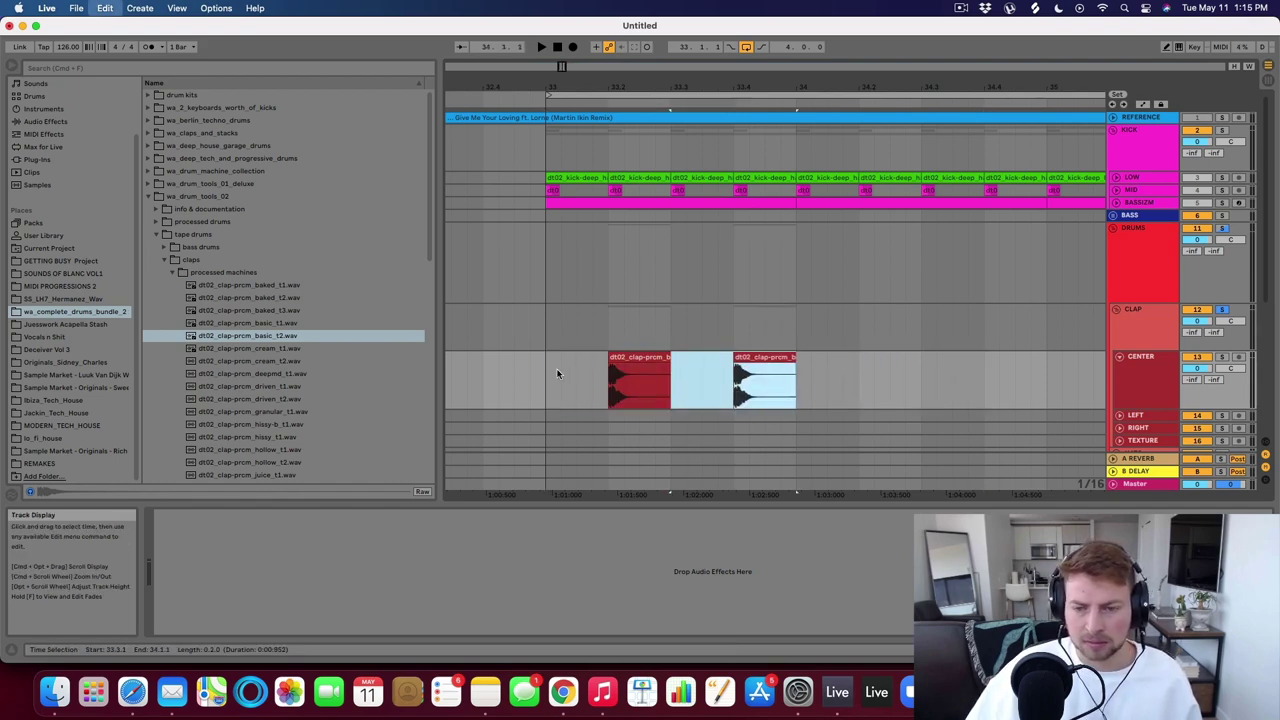
pyautogui.press('super+d')
pyautogui.press('super+d')
pyautogui.press('-')
pyautogui.press('-')
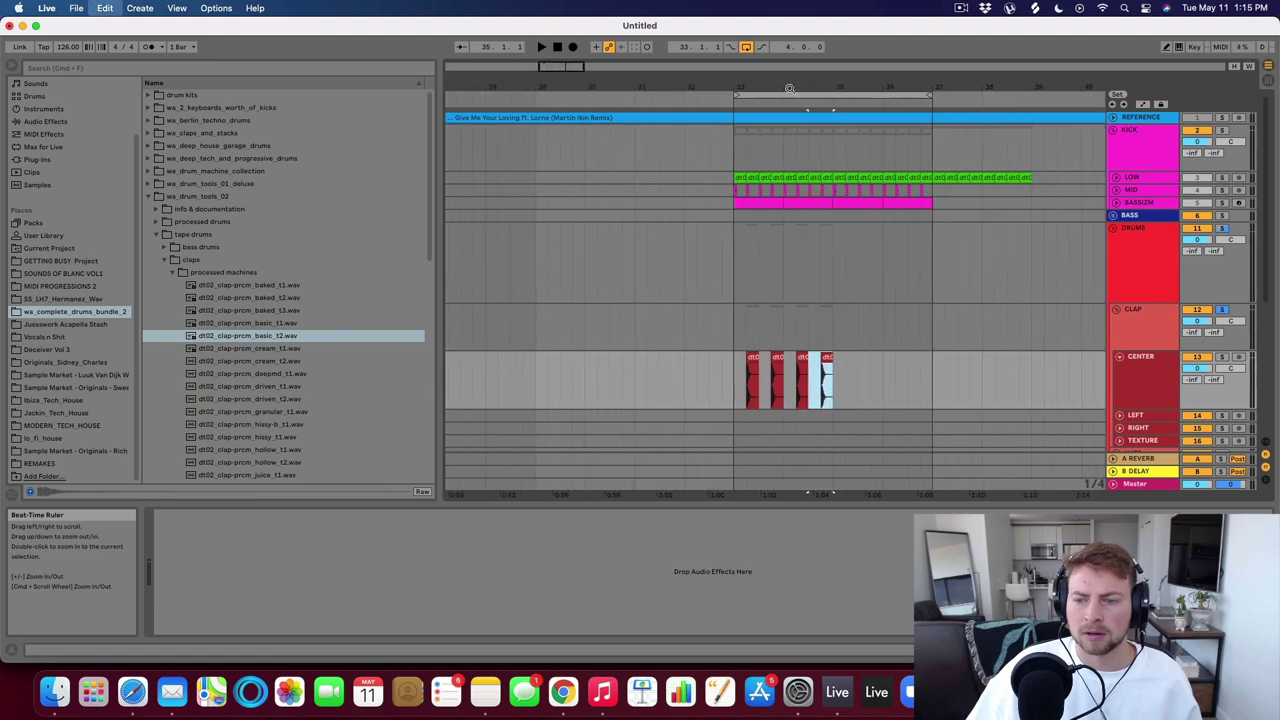
pyautogui.press('super+d')
pyautogui.press('super+d')
pyautogui.press('super+d')
pyautogui.press('super+d')
# Play the repeated claps with the kick from bar 33 and lower the CENTER track's volume to -6.4 dB.
pyautogui.click(728, 358)
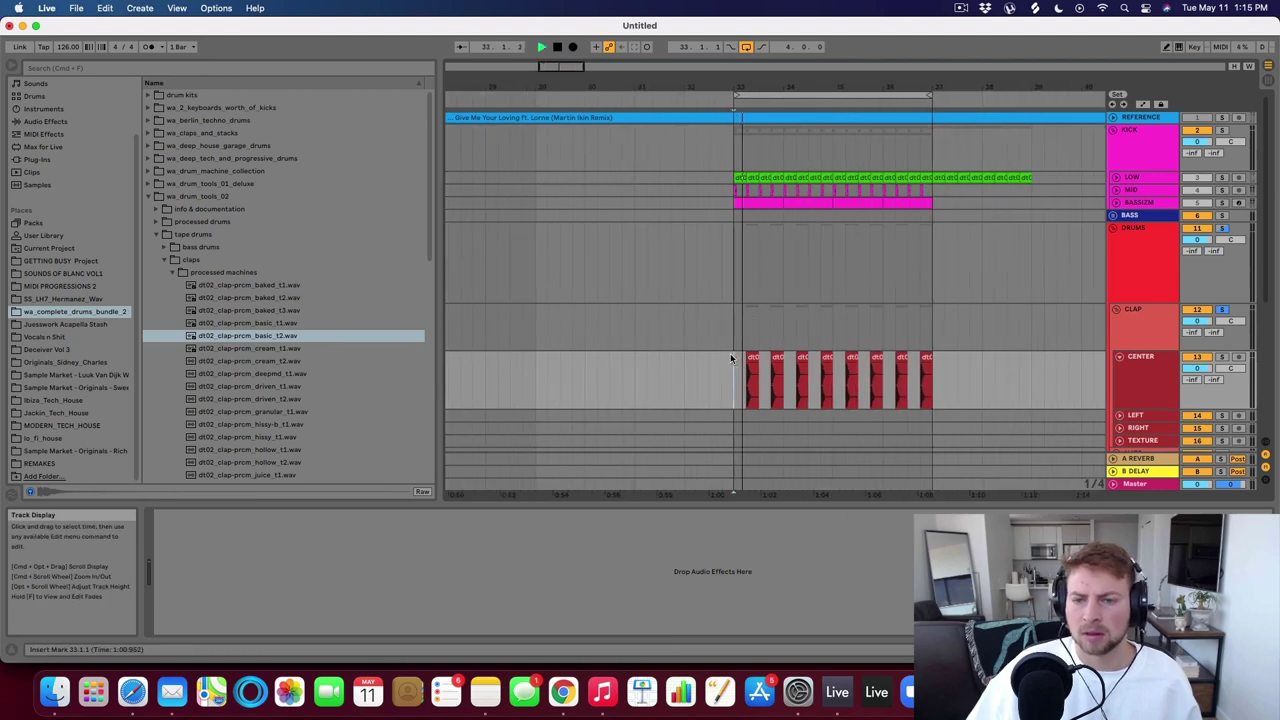
pyautogui.press('space')
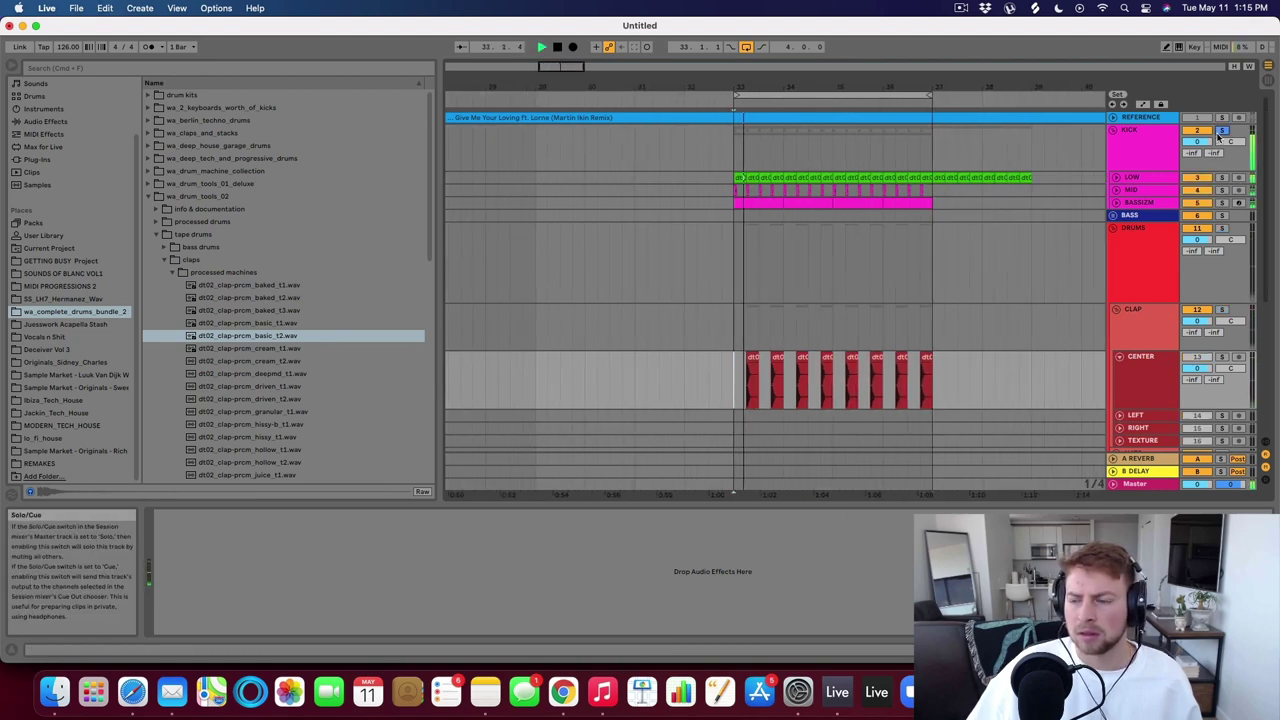
pyautogui.moveTo(1197, 368); pyautogui.dragTo(1197, 395)
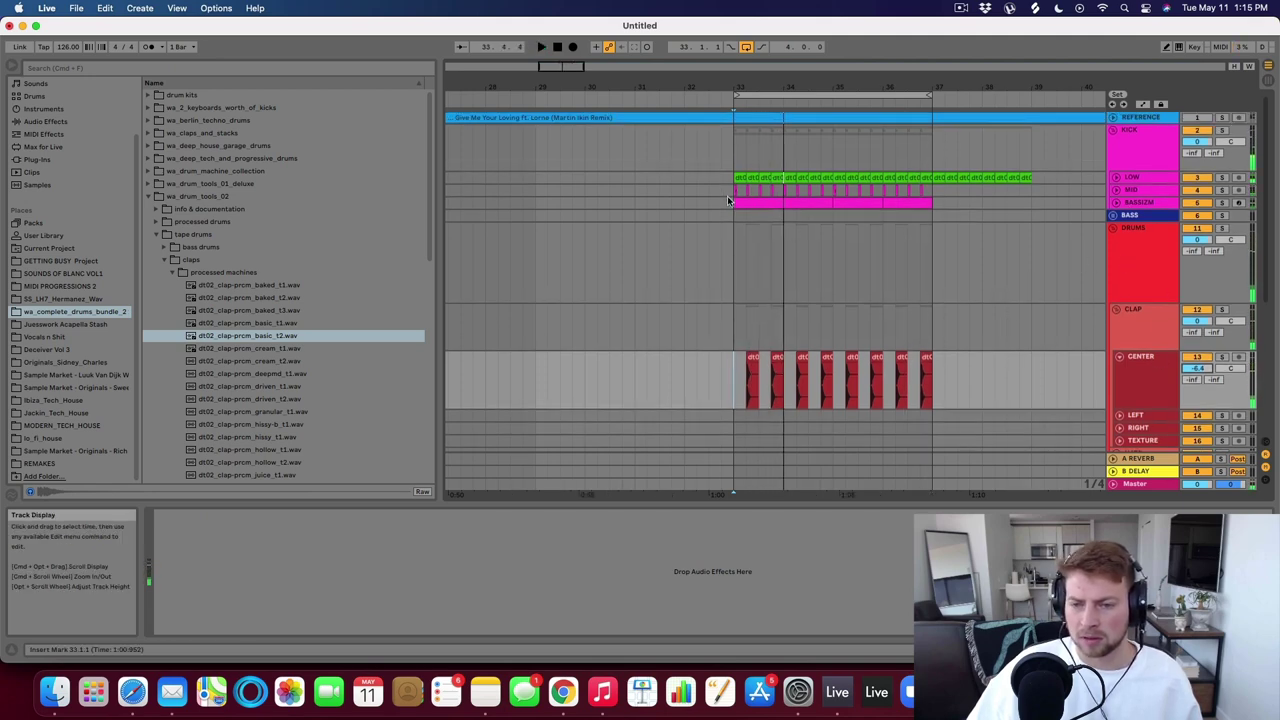
# Unfold the LEFT and RIGHT clap tracks, trying opposite panning on them before resetting both to center.
pyautogui.moveTo(777, 87); pyautogui.dragTo(782, 125)
pyautogui.scroll(-5, 948, 278)
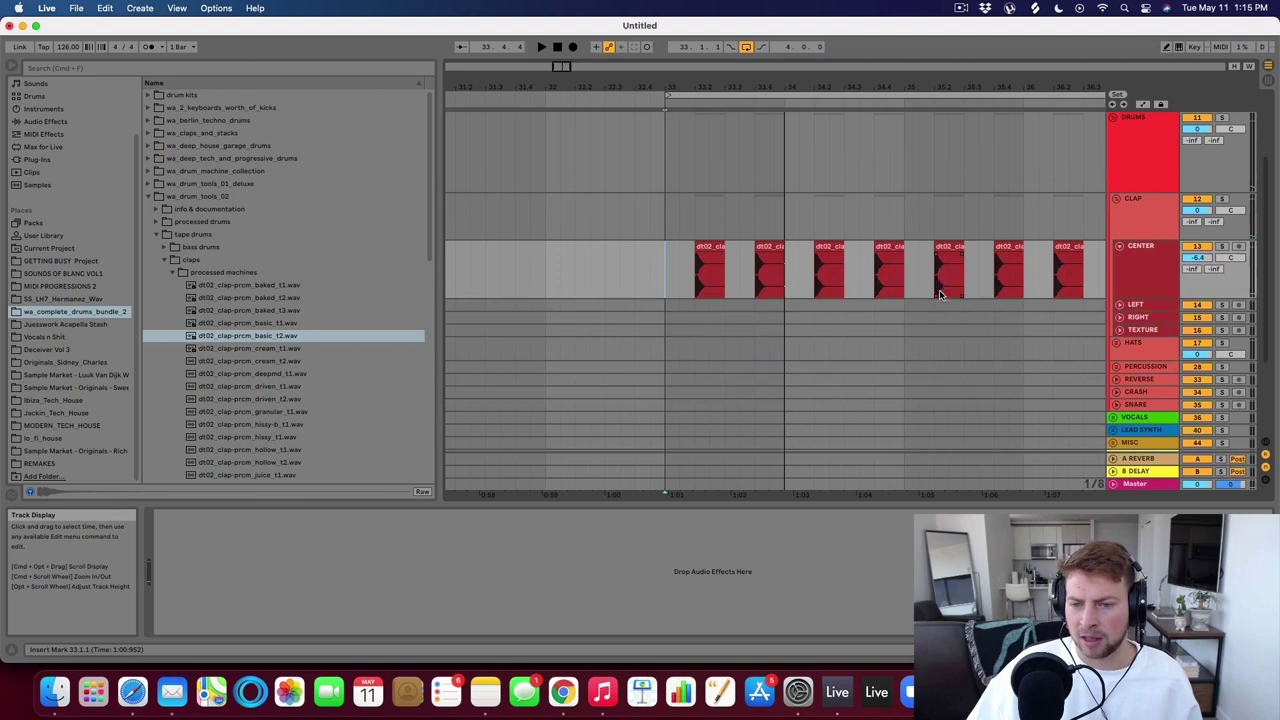
pyautogui.click(1119, 305)
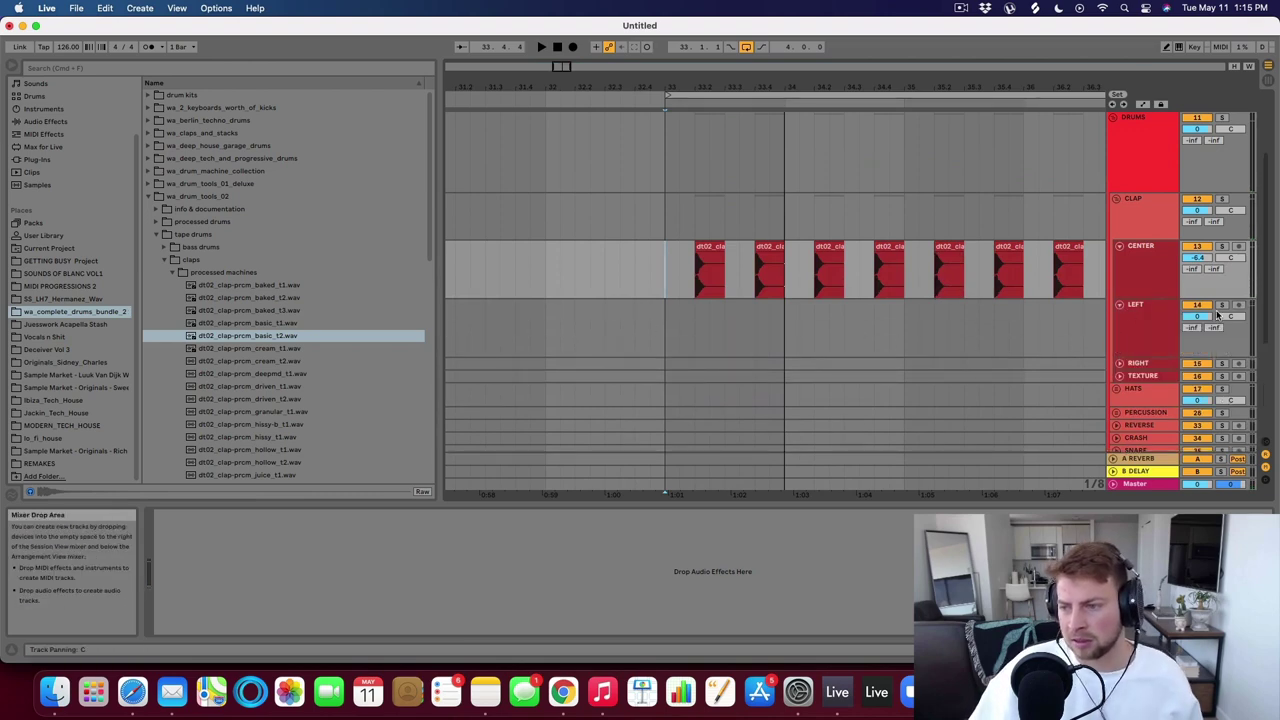
pyautogui.moveTo(1217, 314); pyautogui.dragTo(1217, 325)
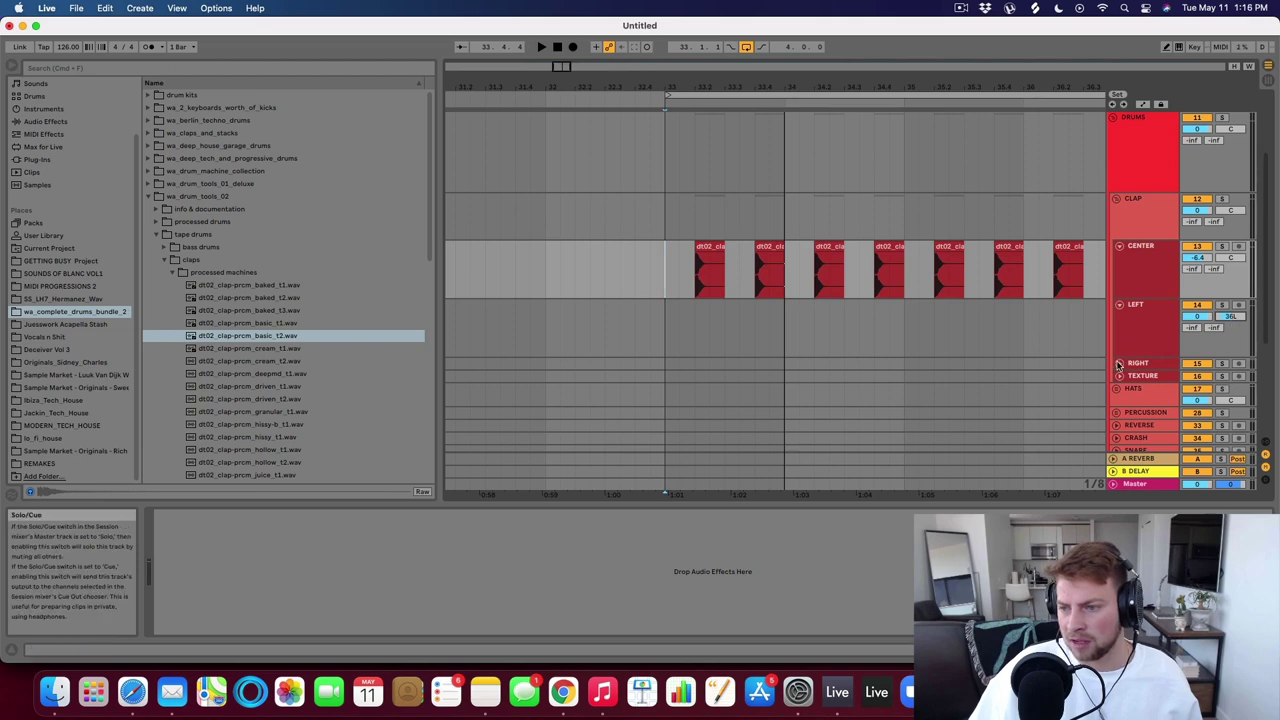
pyautogui.click(1119, 363)
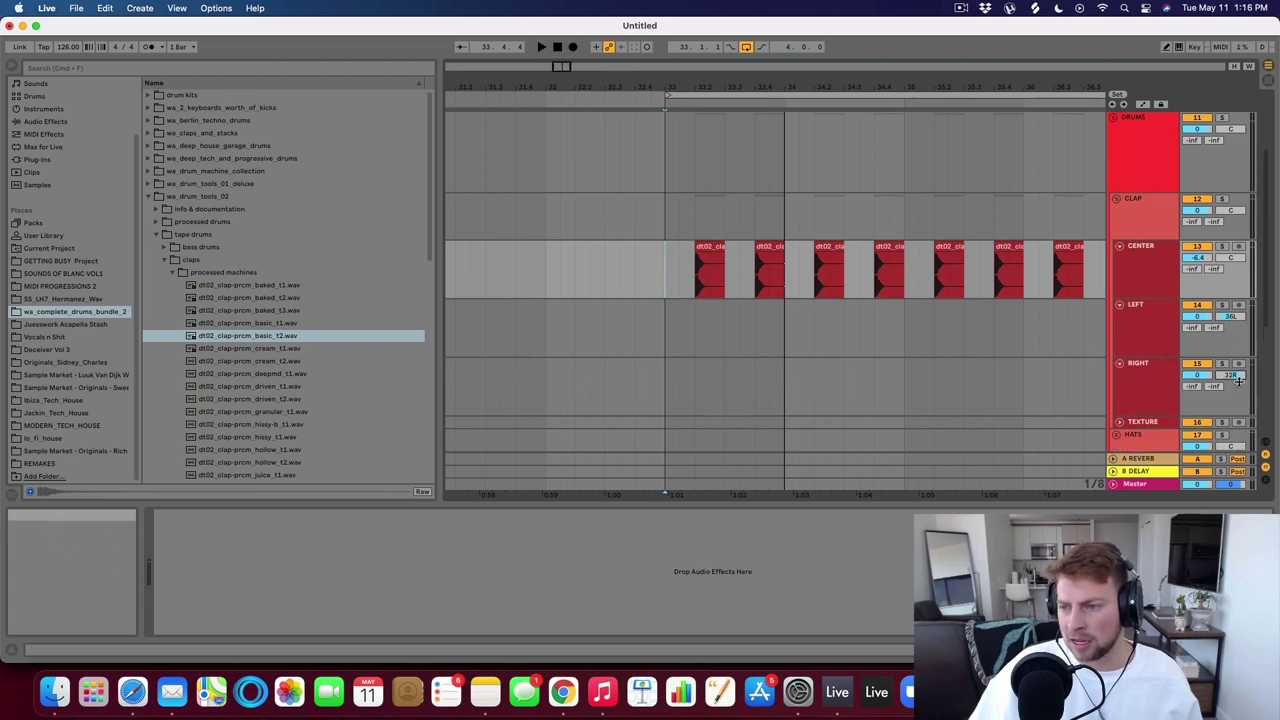
pyautogui.doubleClick(1233, 376)
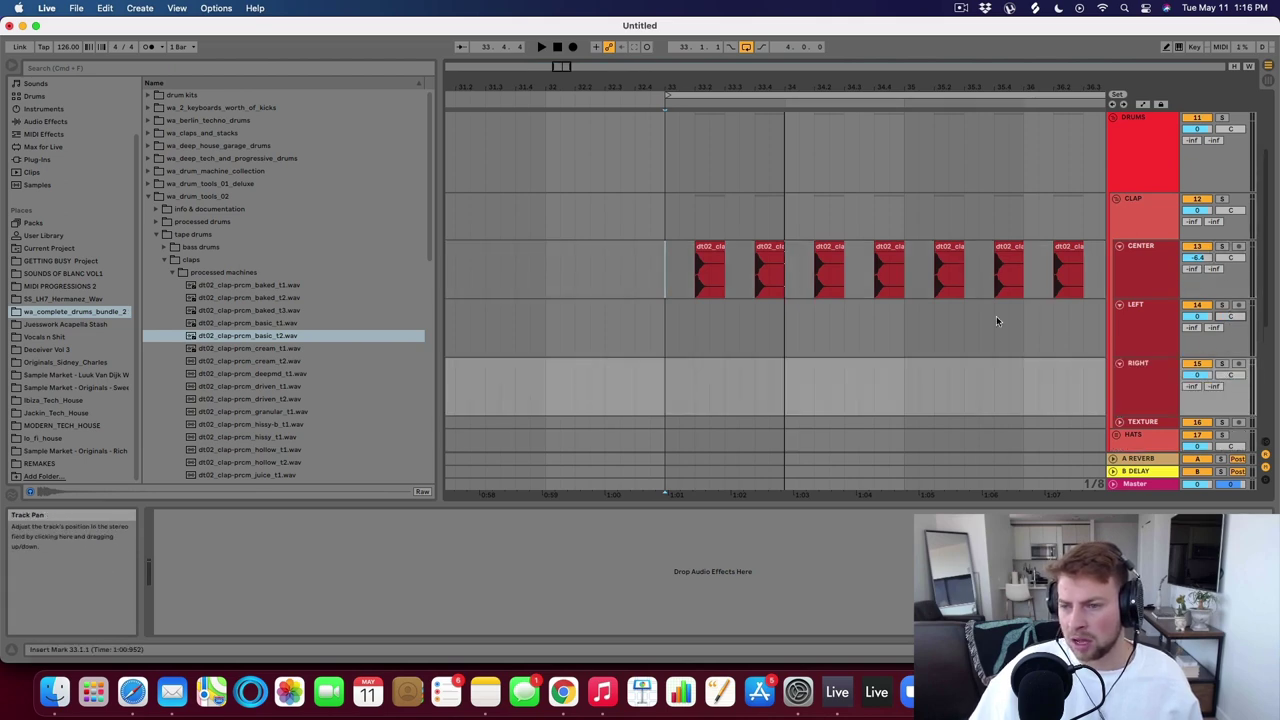
# Set the insert point at 33.2.1 on the LEFT track and open the processed drums > claps > processed machines sample folder.
pyautogui.click(691, 310)
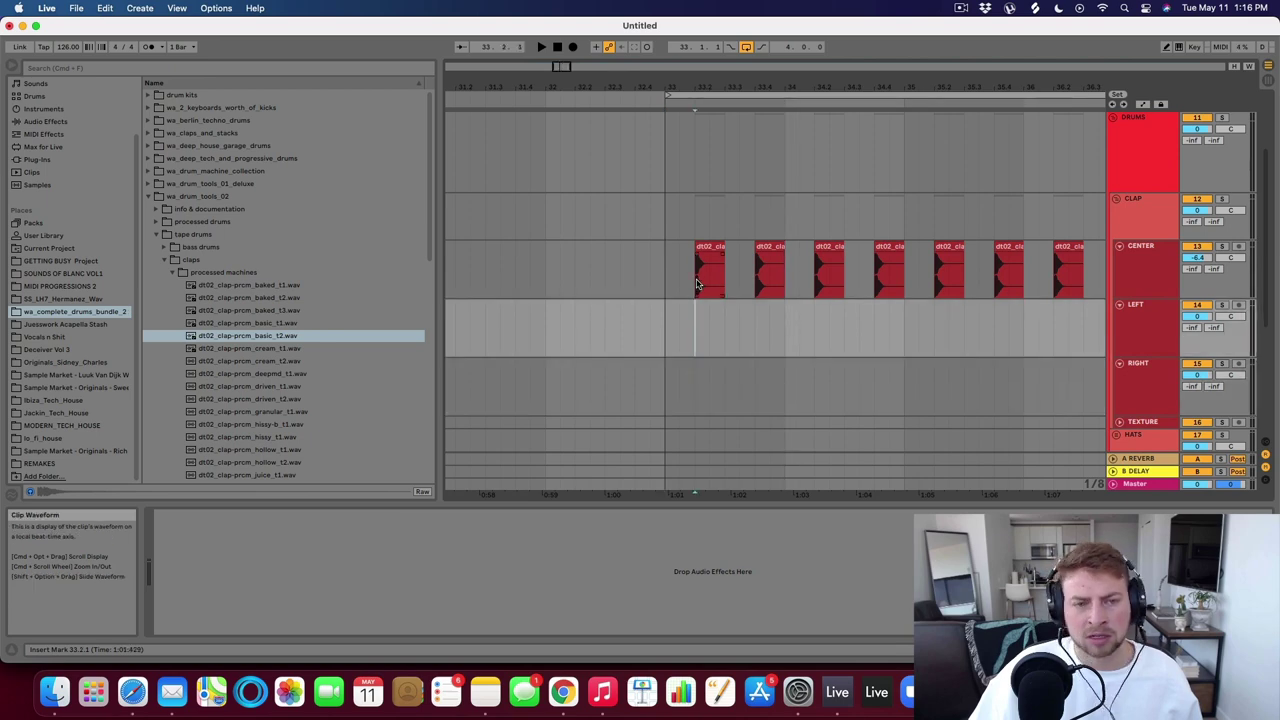
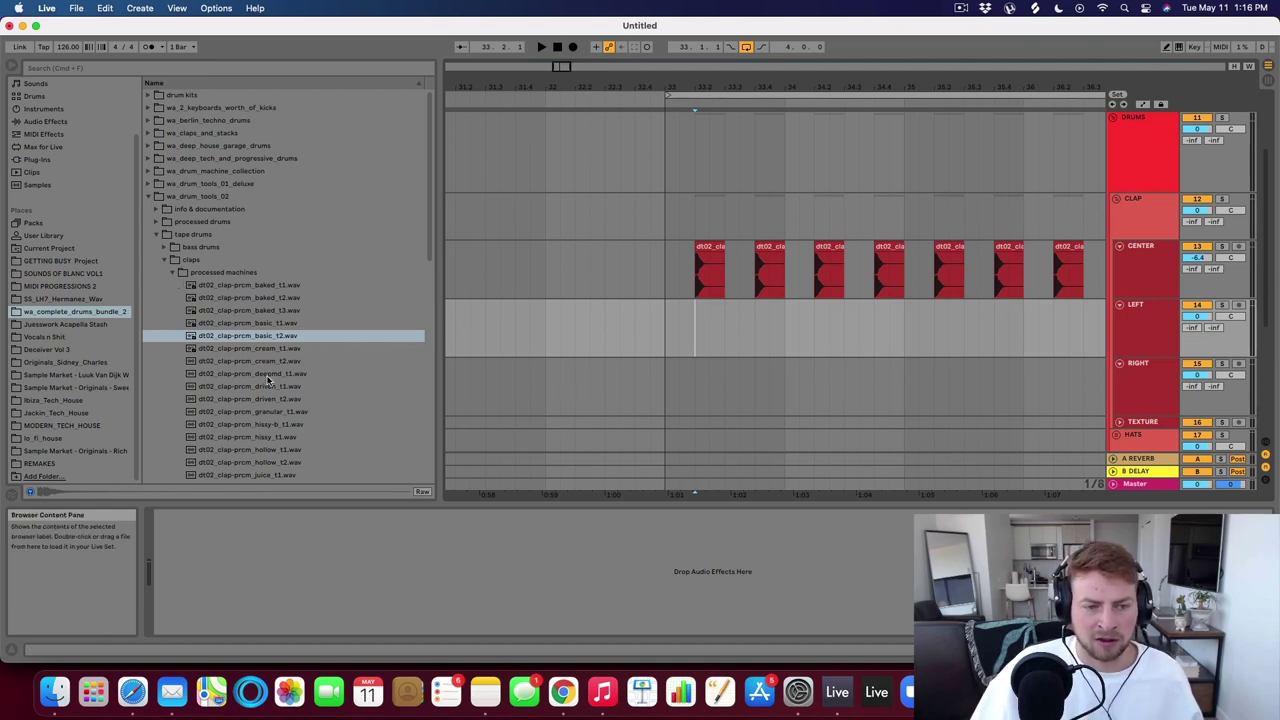
pyautogui.click(173, 273)
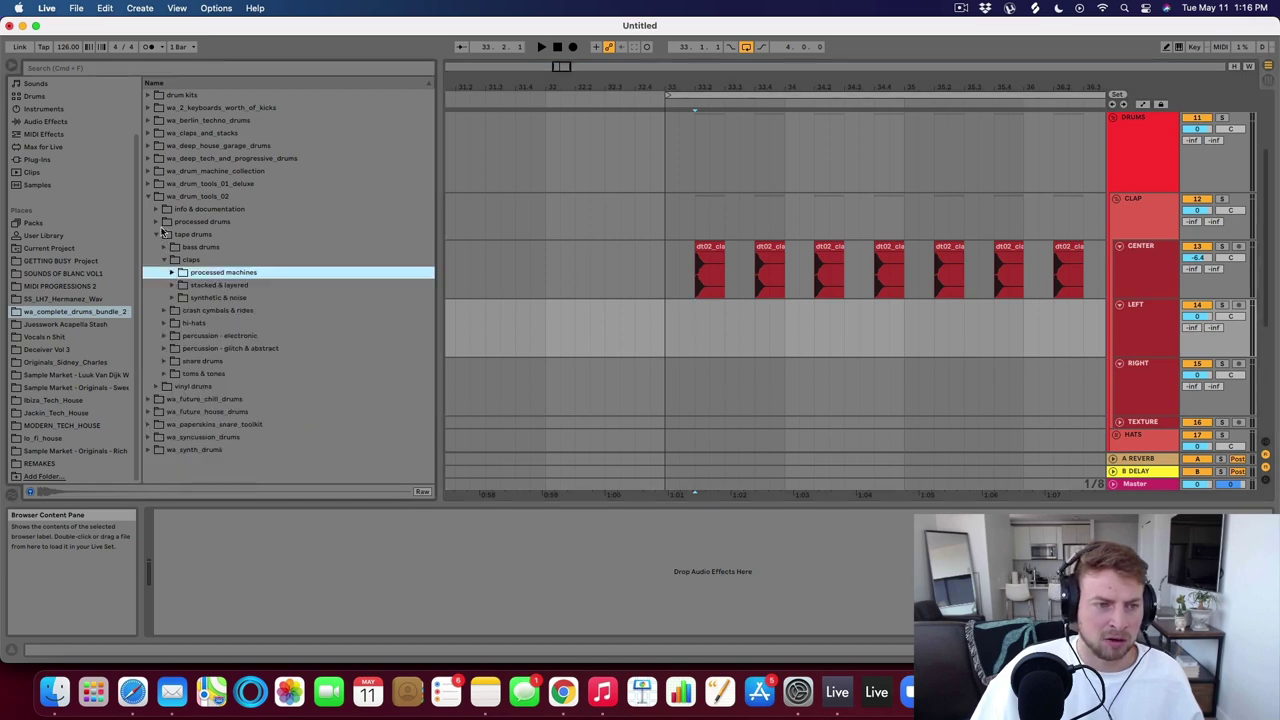
pyautogui.click(157, 222)
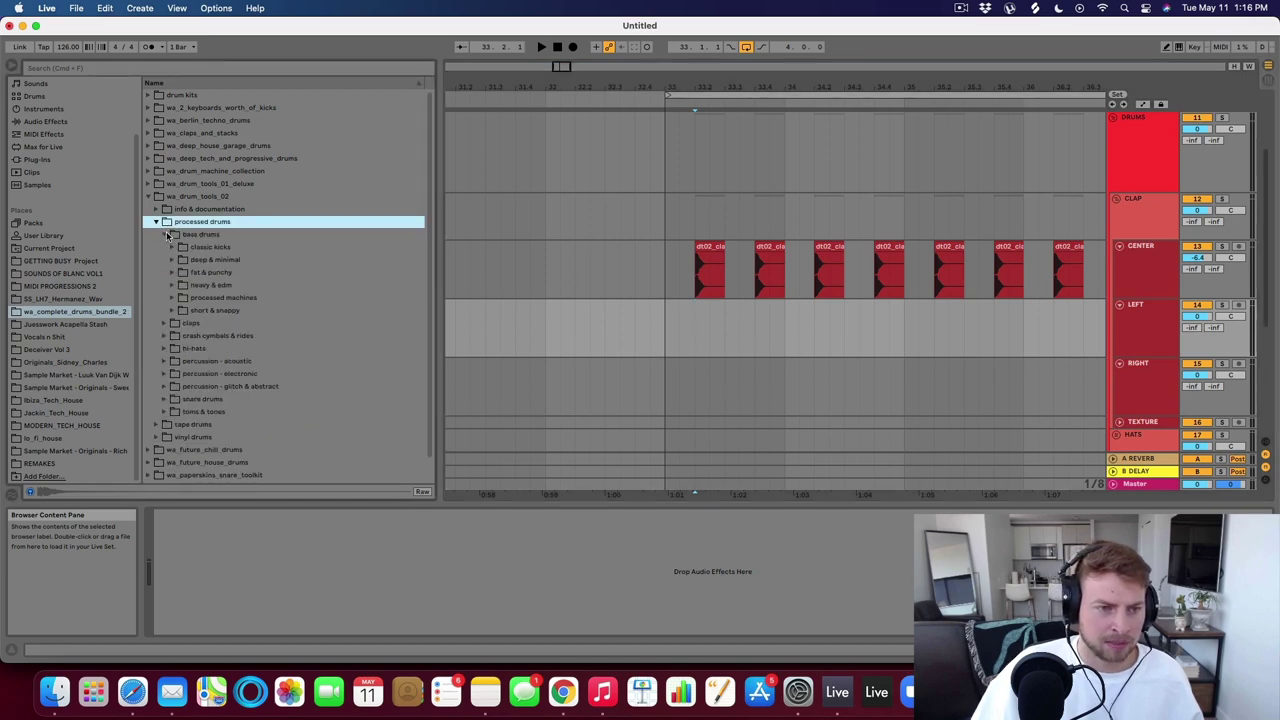
pyautogui.click(168, 235)
pyautogui.click(165, 248)
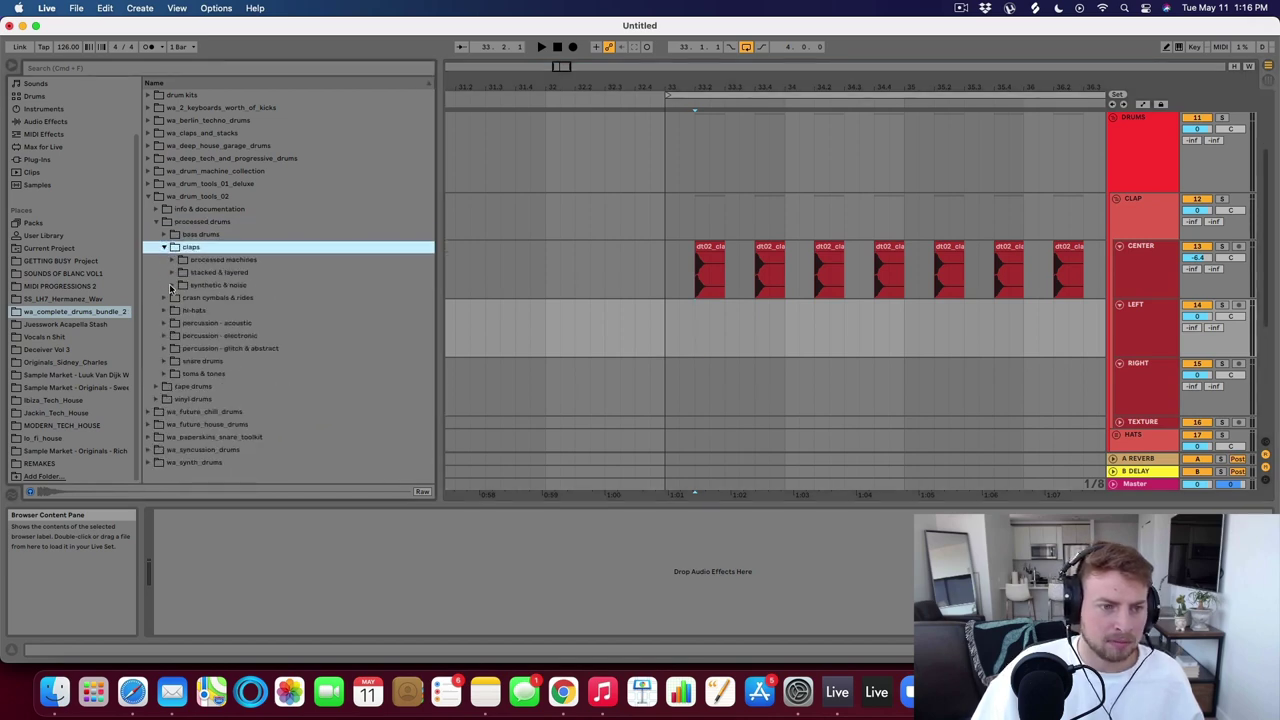
pyautogui.click(172, 261)
# Audition clap samples starting with dt02_clap-prcm_brutal.wav and place dt02_clap-prcm_cracked.wav on the LEFT track at 33.2.1.
pyautogui.click(247, 348)
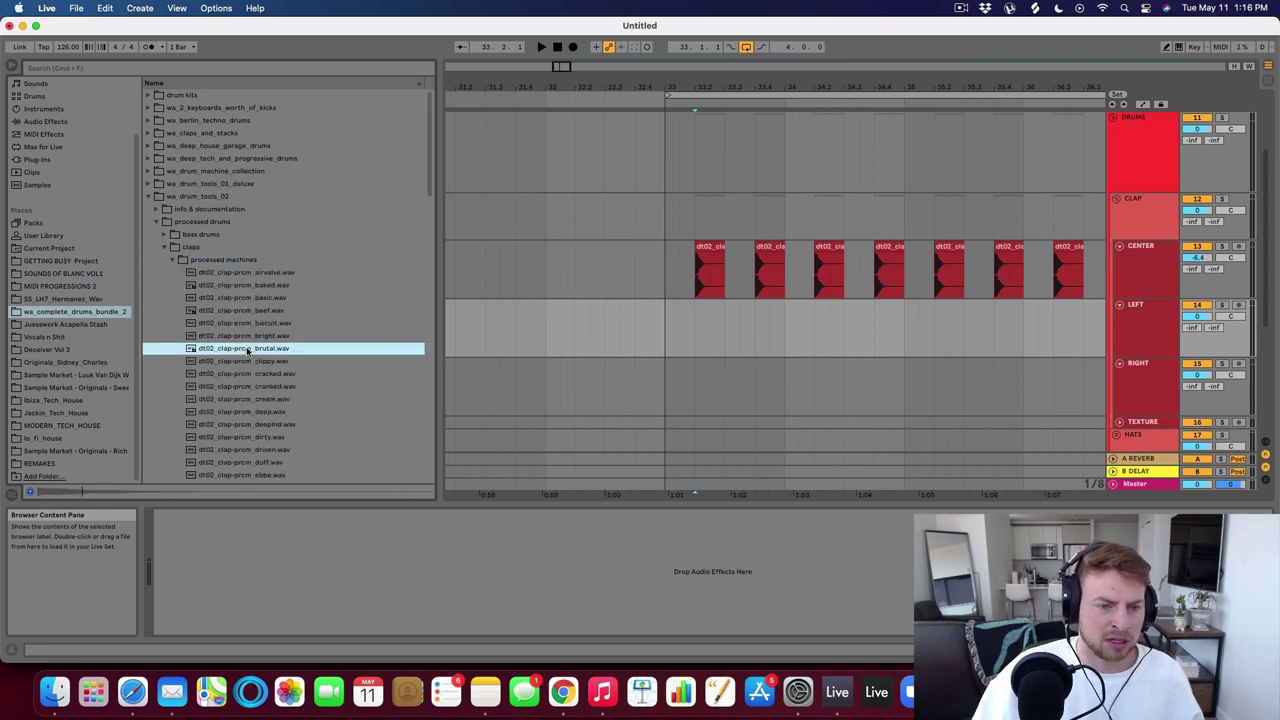
pyautogui.press('Down')
pyautogui.press('Down')
pyautogui.press('Down')
pyautogui.press('Up')
pyautogui.press('Up')
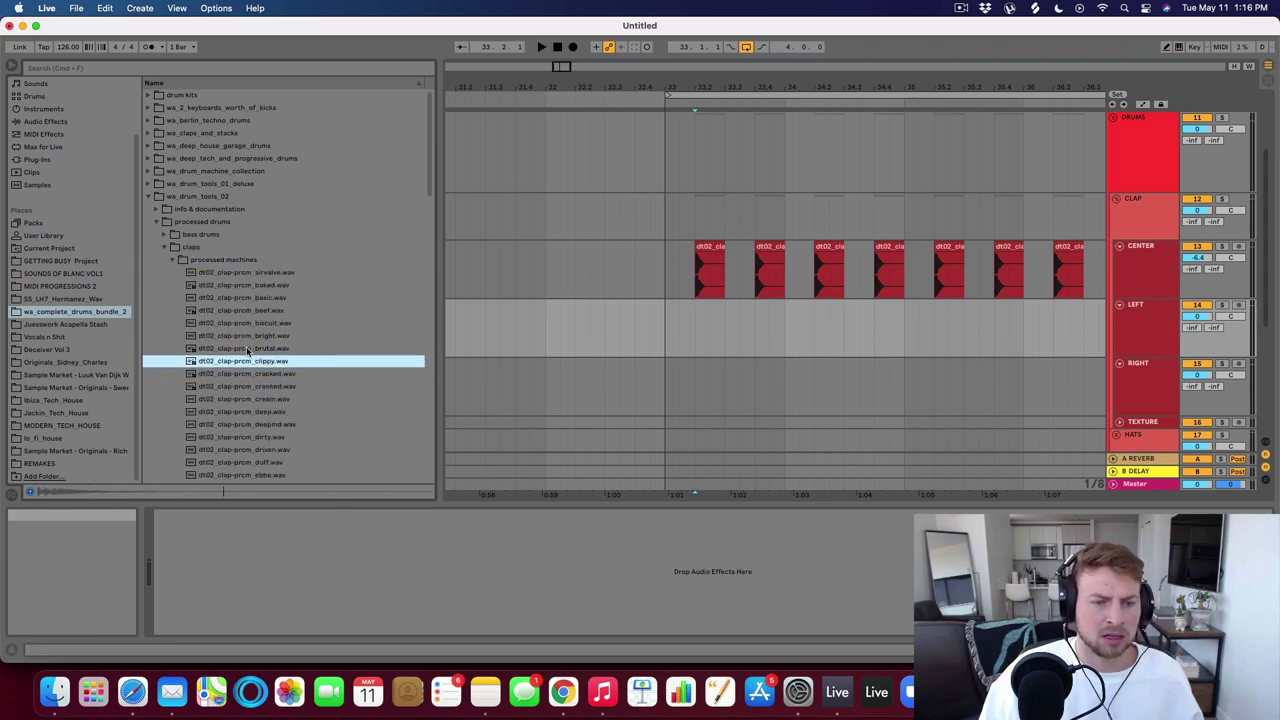
pyautogui.press('Down')
pyautogui.press('Down')
pyautogui.press('Up')
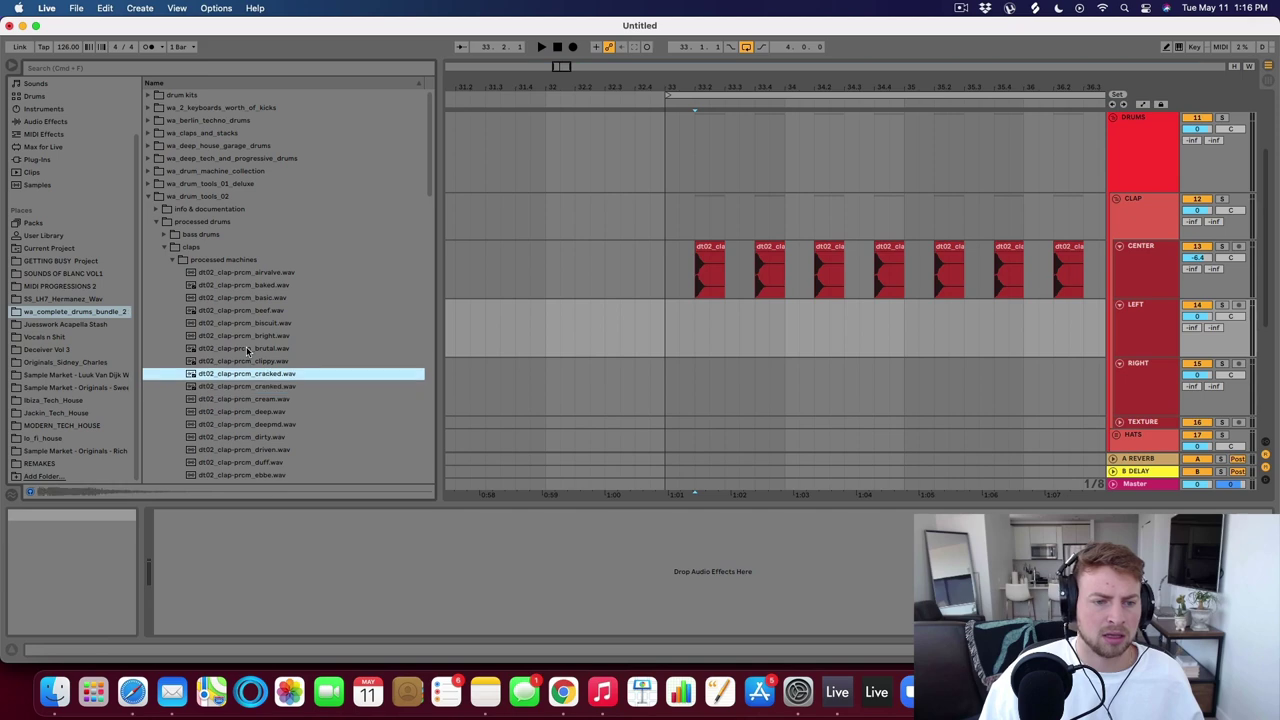
pyautogui.moveTo(260, 374); pyautogui.dragTo(703, 316)
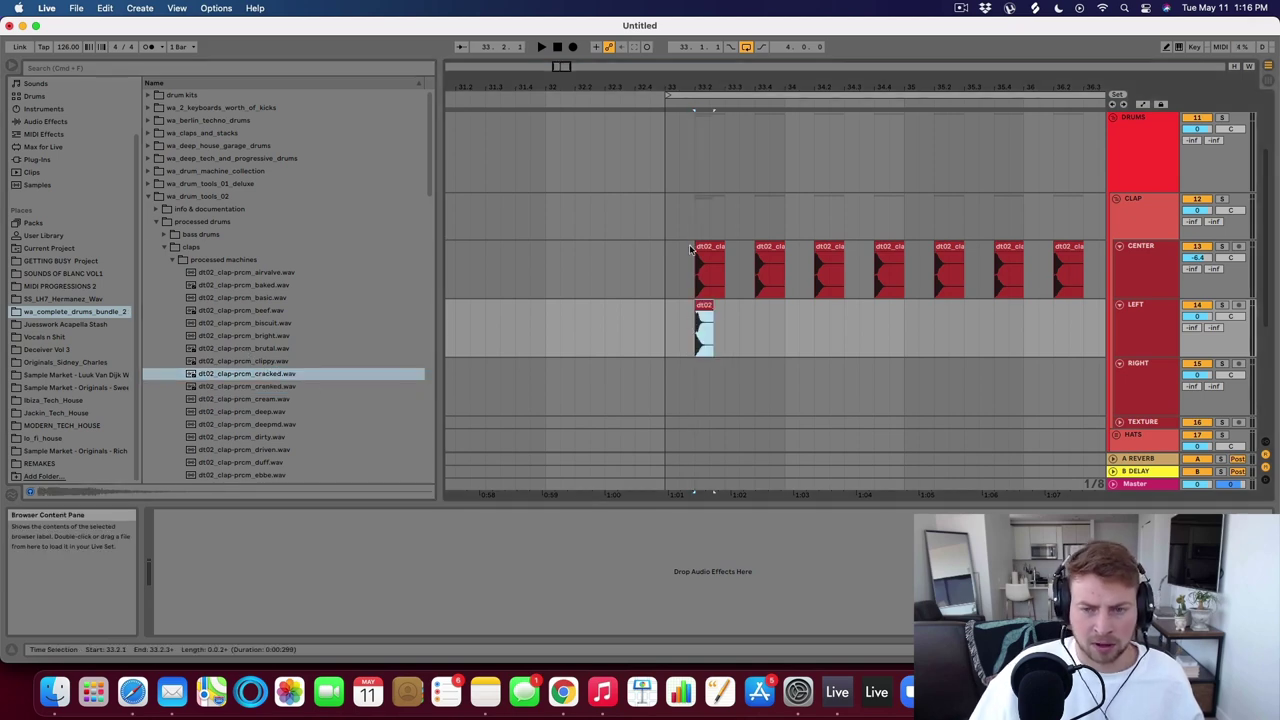
# Solo the LEFT track and audition its clap while setting the volume to -13.1 dB and the pan to 50L.
pyautogui.moveTo(727, 90); pyautogui.dragTo(727, 147)
pyautogui.click(1222, 305)
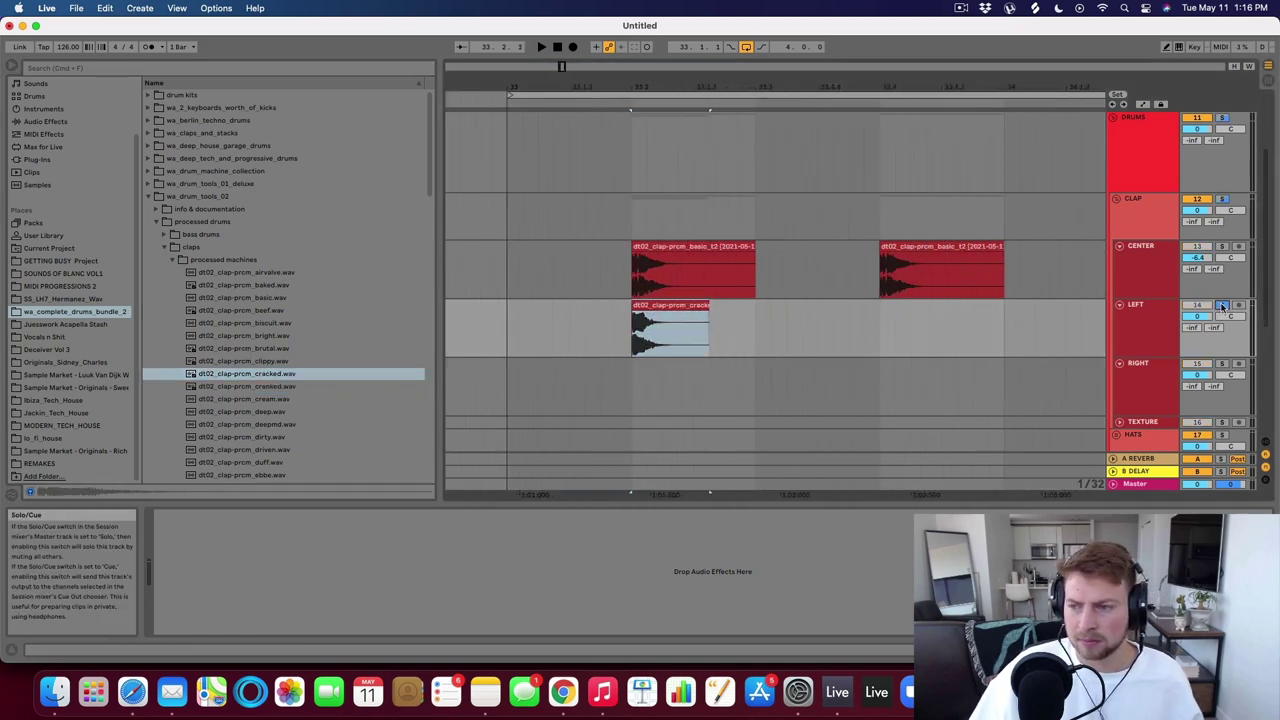
pyautogui.press('space')
pyautogui.press('space')
pyautogui.press('space')
pyautogui.press('space')
pyautogui.press('space')
pyautogui.press('space')
pyautogui.press('space')
pyautogui.press('space')
pyautogui.press('space')
pyautogui.press('space')
pyautogui.moveTo(1208, 318)
pyautogui.mouseDown()
pyautogui.moveTo(1208, 350)
pyautogui.moveTo(1231, 318)
pyautogui.mouseUp()
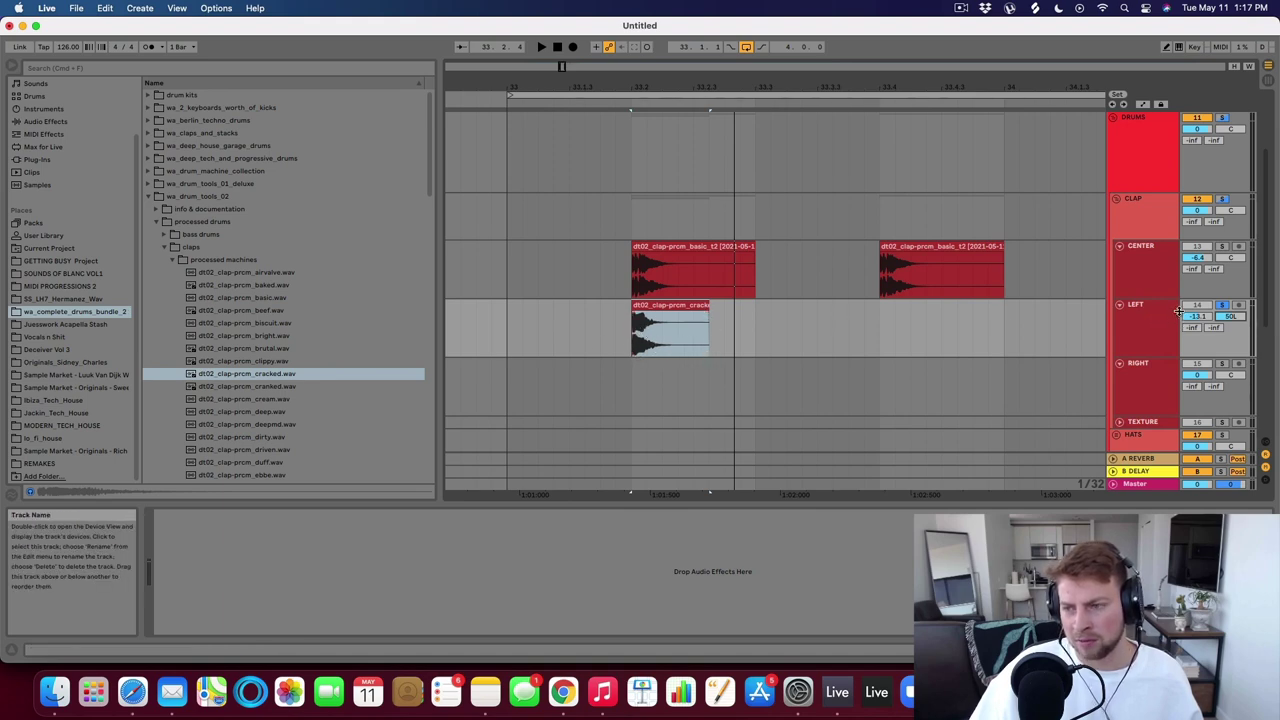
pyautogui.press('space')
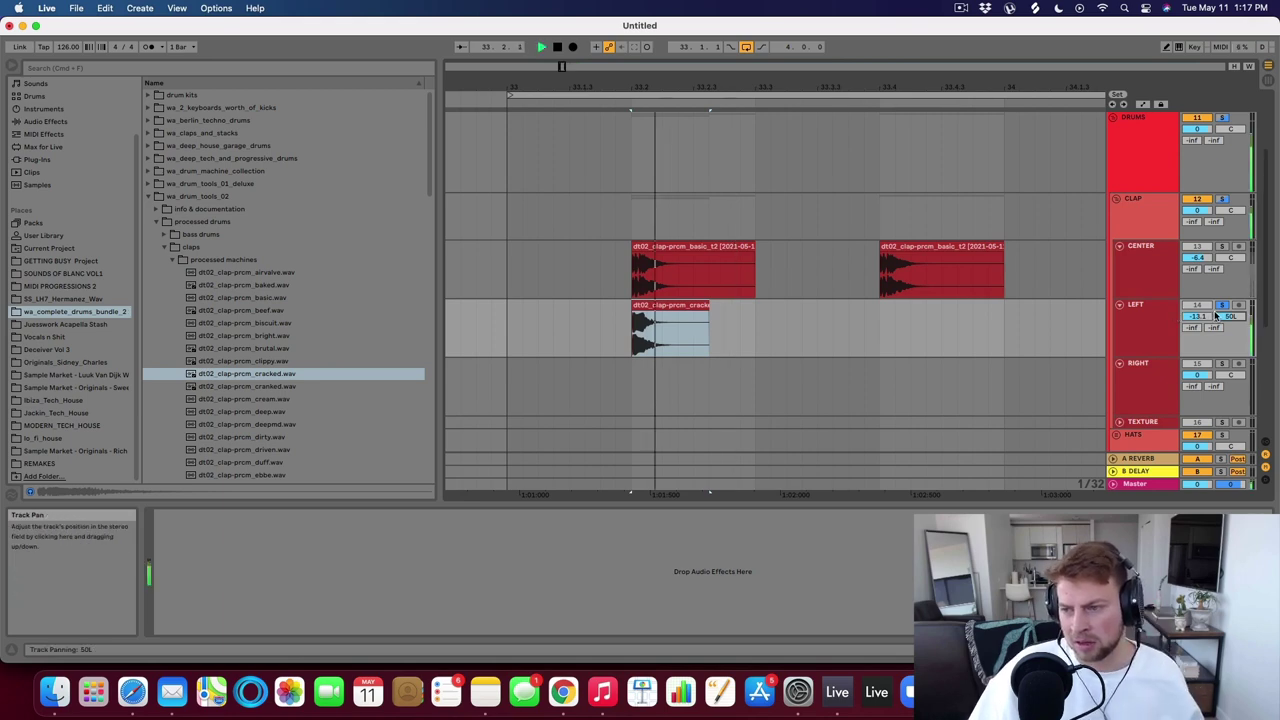
# Play the CENTER and LEFT claps together from bar 33 and raise the LEFT track's volume to -11.3 dB.
pyautogui.click(625, 389)
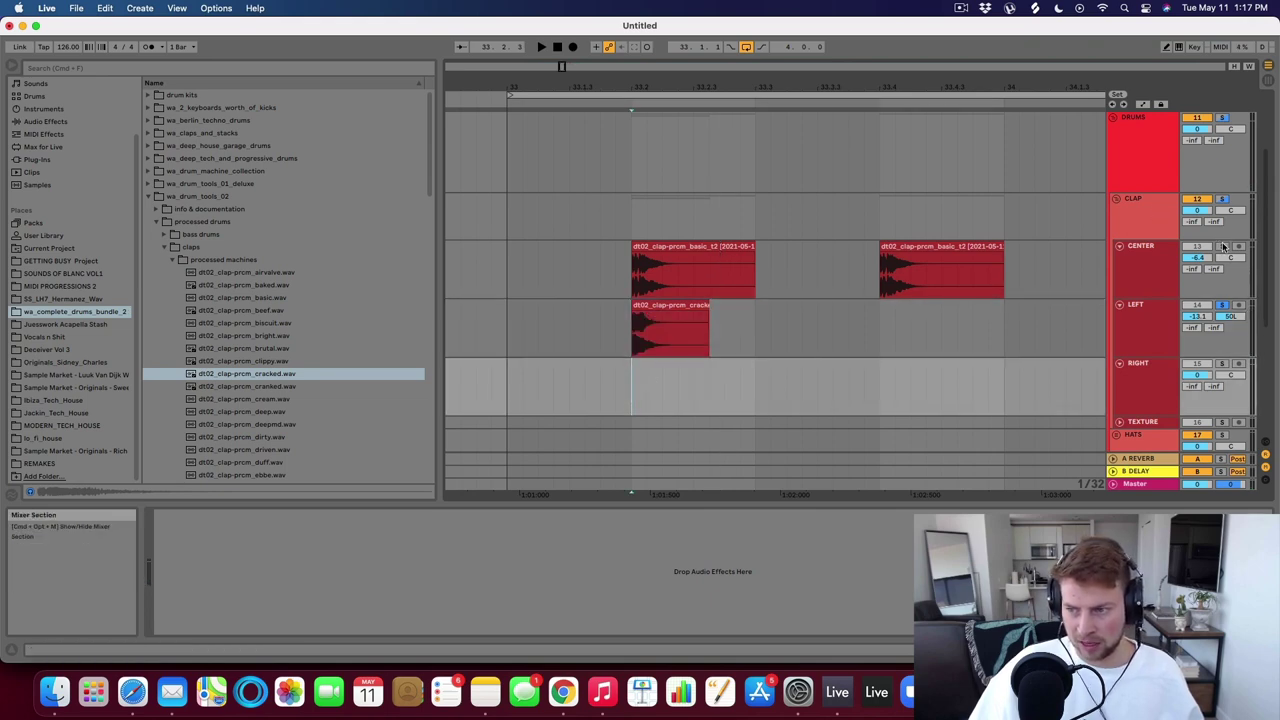
pyautogui.click(1224, 199)
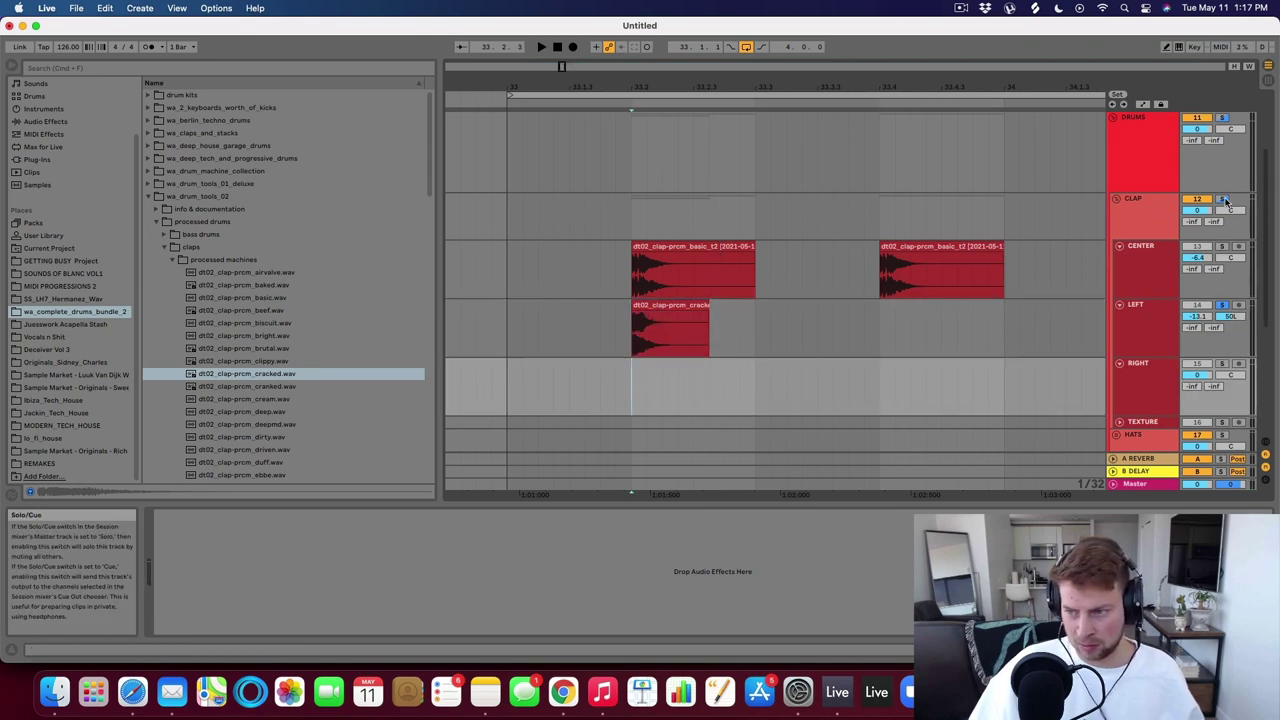
pyautogui.click(514, 271)
pyautogui.press('space')
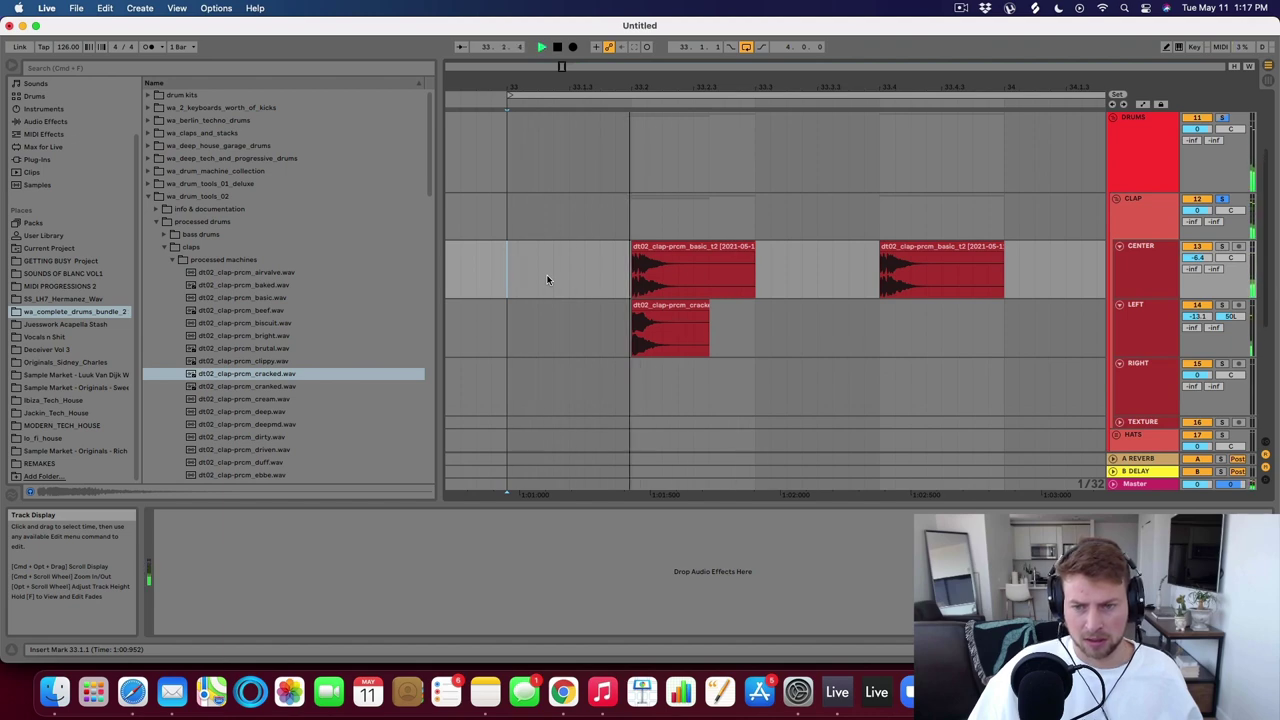
pyautogui.press('space')
pyautogui.press('space')
pyautogui.click(1197, 305)
pyautogui.moveTo(1197, 316); pyautogui.dragTo(1197, 308)
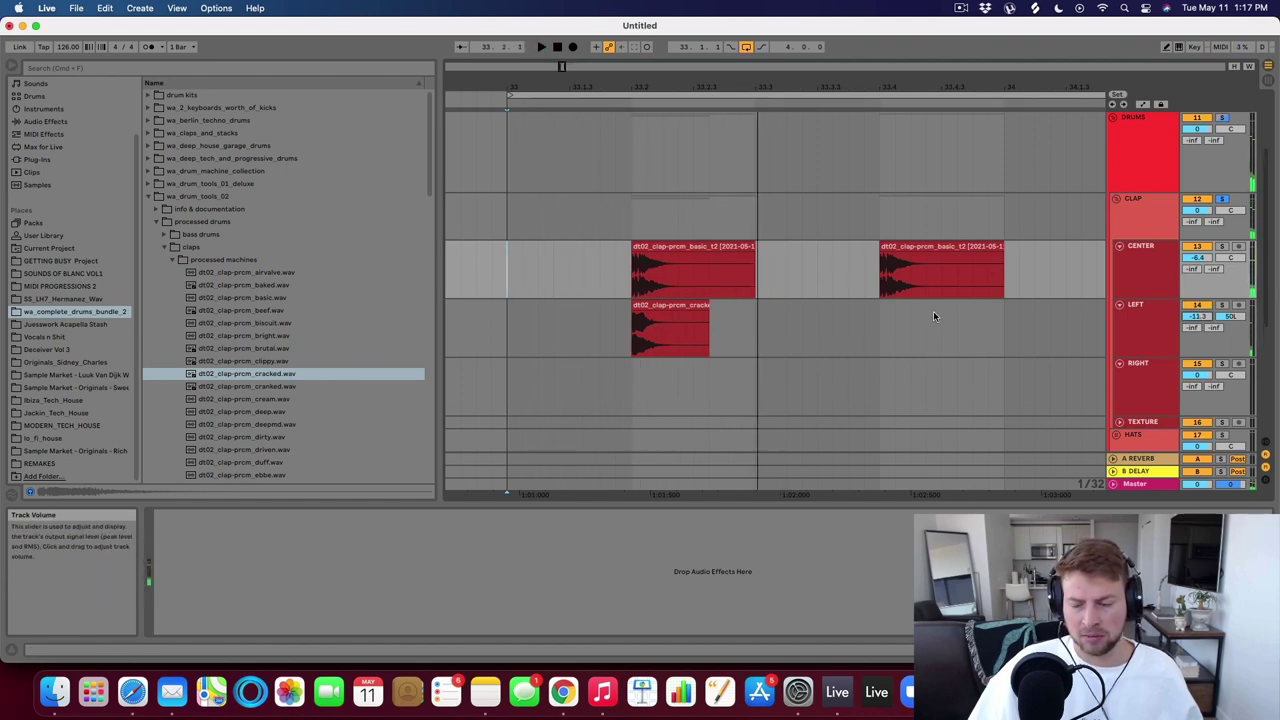
# Audition clap samples starting with dt02_clap-prcm_cranked.wav and place dt02_clap-prcm_dirty.wav on the RIGHT track at 33.2.1.
pyautogui.click(655, 314)
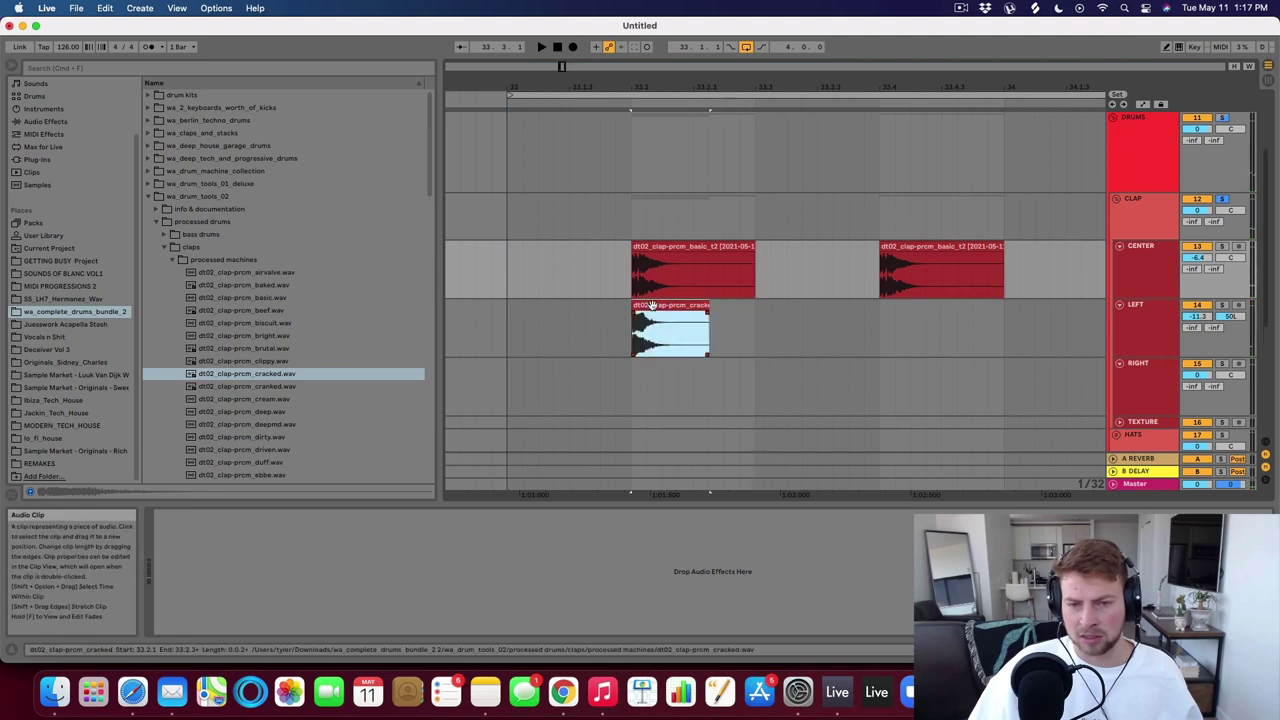
pyautogui.click(265, 388)
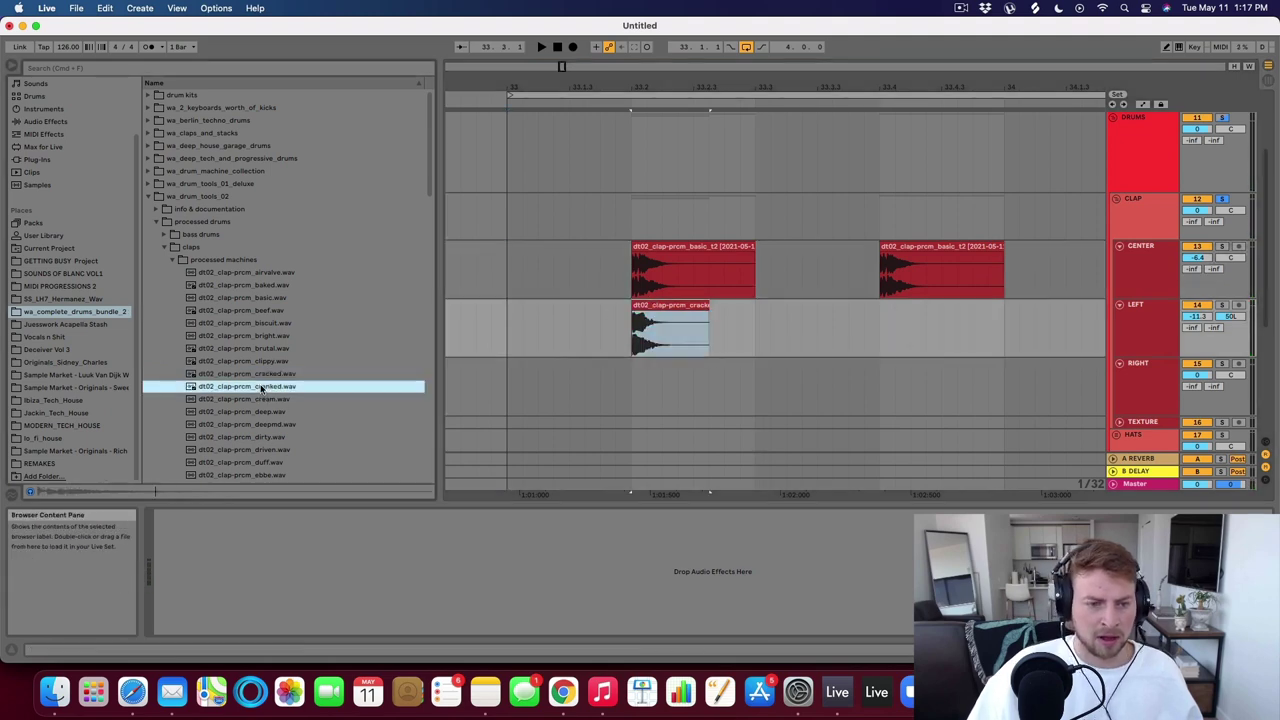
pyautogui.press('Down')
pyautogui.press('Down')
pyautogui.press('Down')
pyautogui.press('Down')
pyautogui.press('Down')
pyautogui.press('Down')
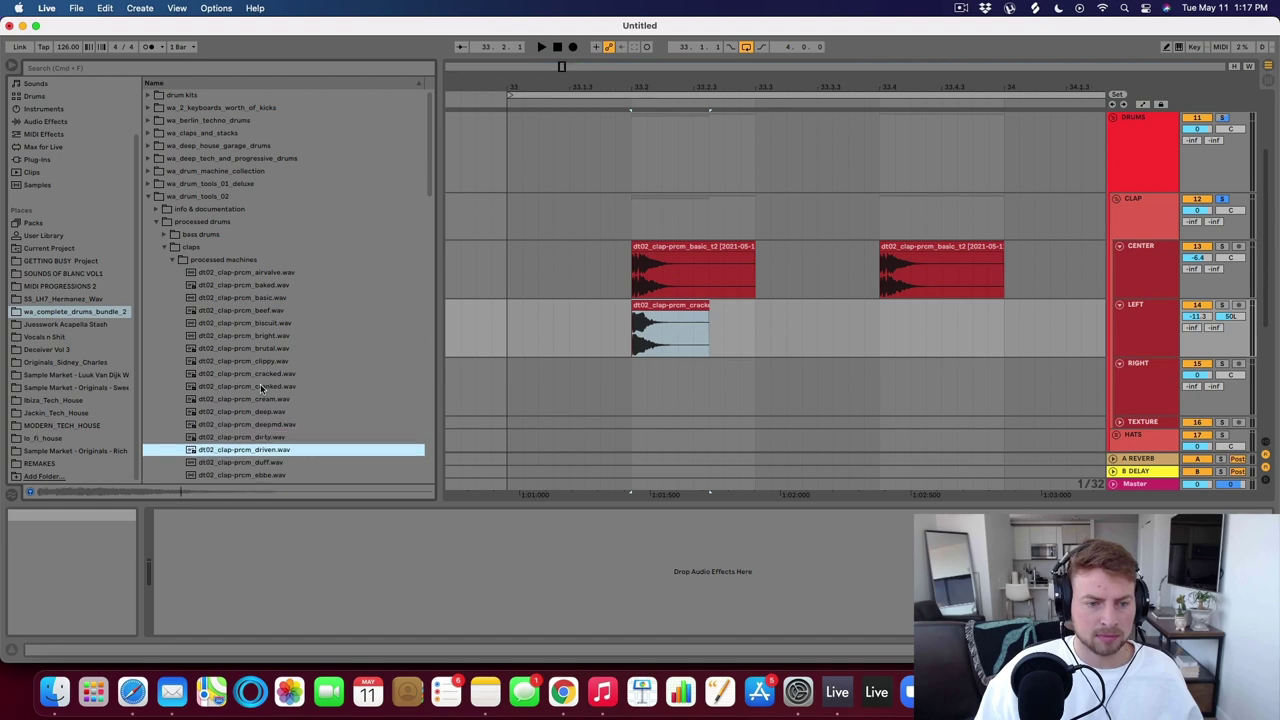
pyautogui.press('Up')
pyautogui.press('Up')
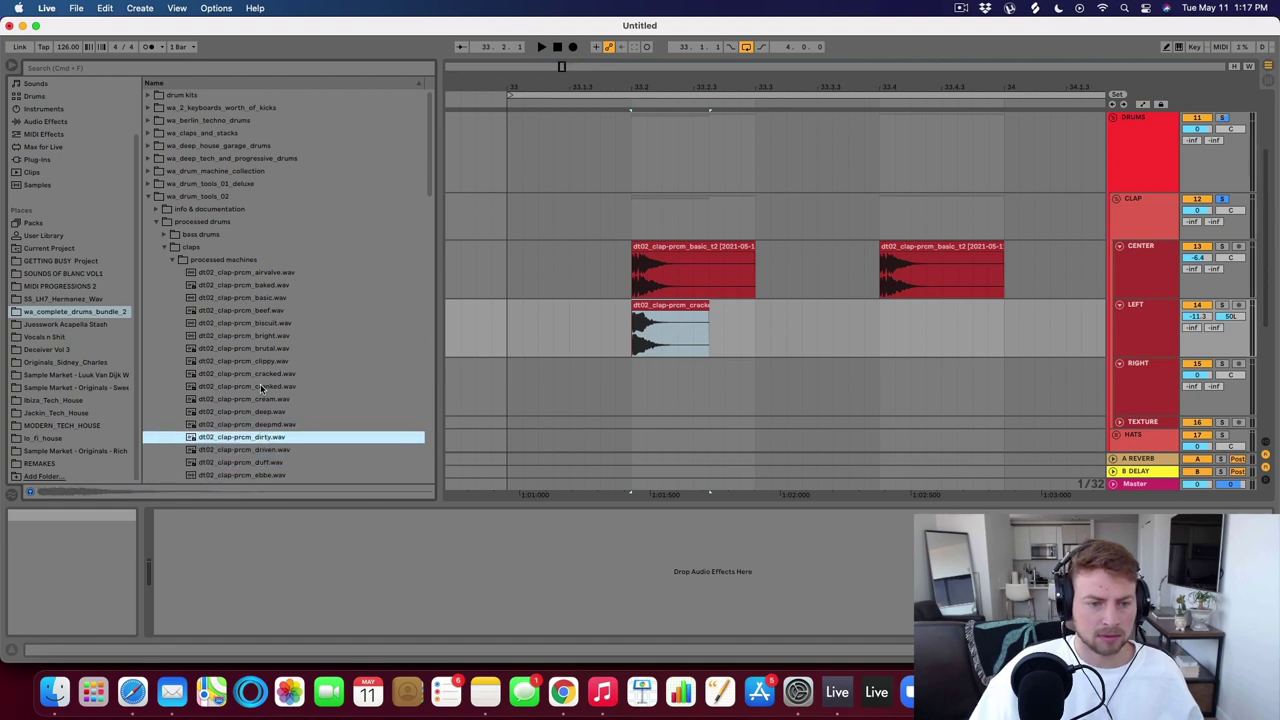
pyautogui.moveTo(235, 439); pyautogui.dragTo(675, 408)
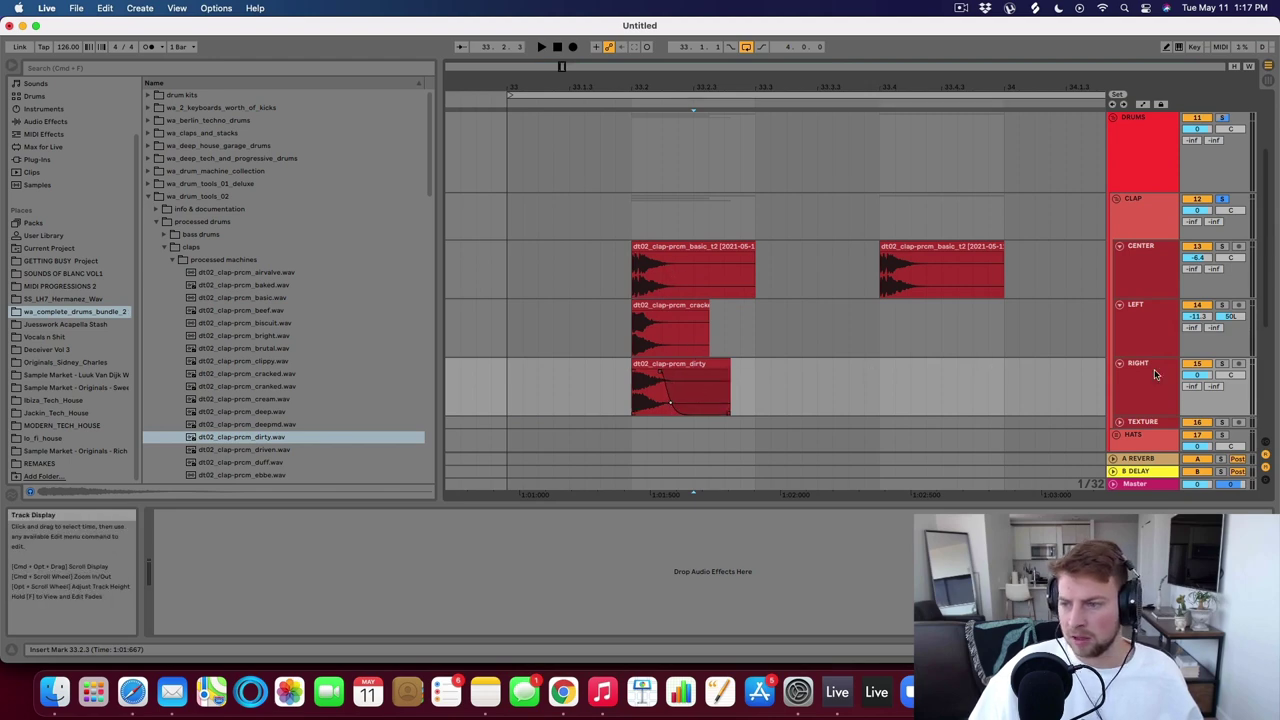
# Set the RIGHT track's volume to -12.5 dB and its pan to 50R.
pyautogui.moveTo(1197, 374); pyautogui.dragTo(1197, 410)
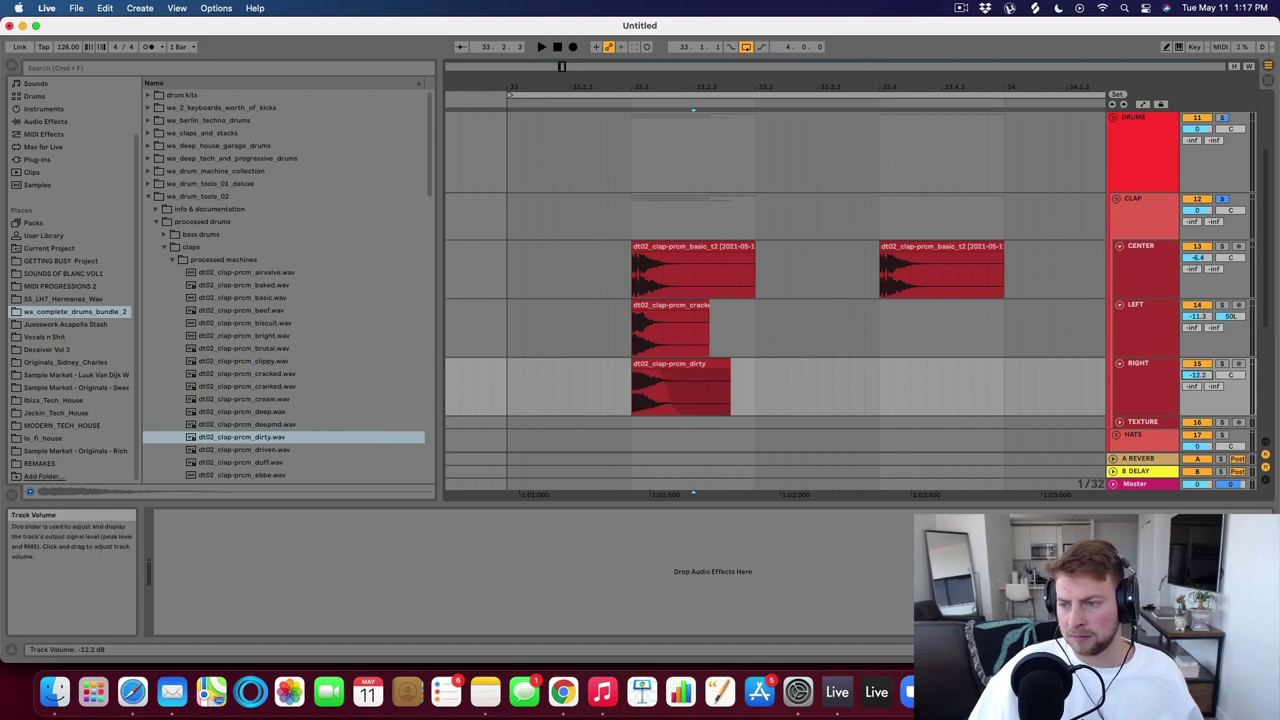
pyautogui.click(1203, 317)
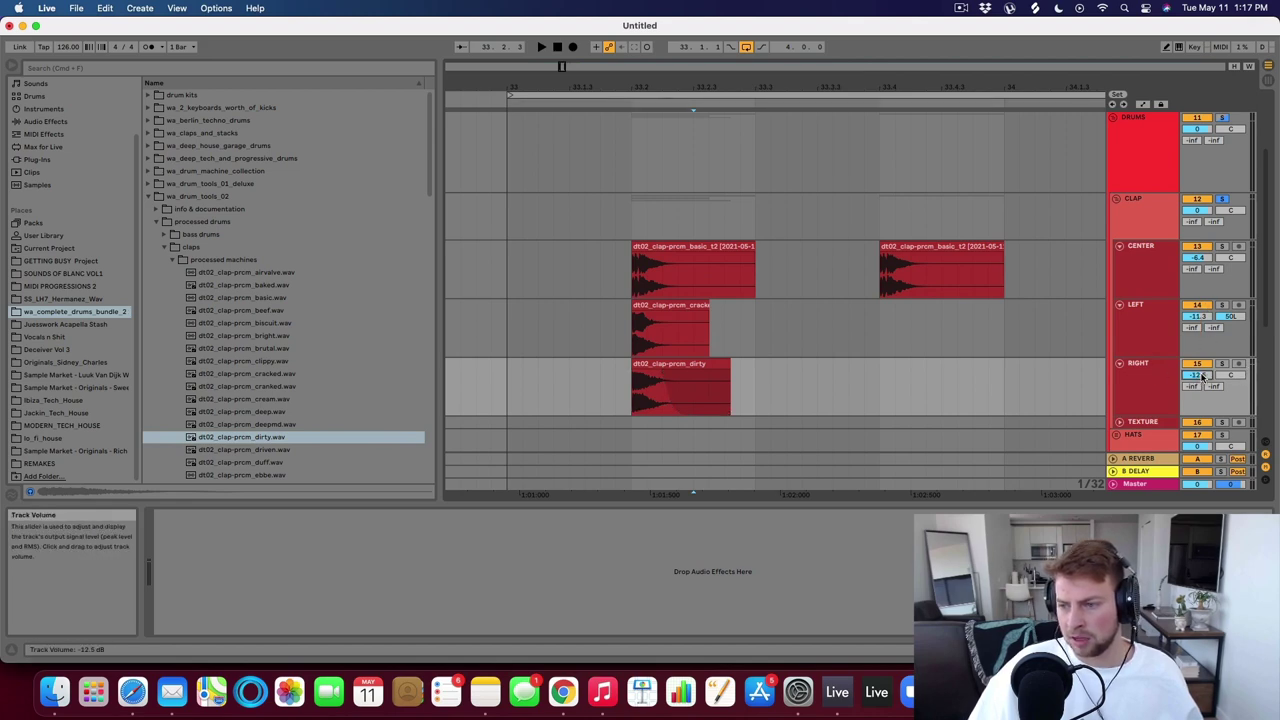
pyautogui.moveTo(1231, 375); pyautogui.dragTo(1231, 320)
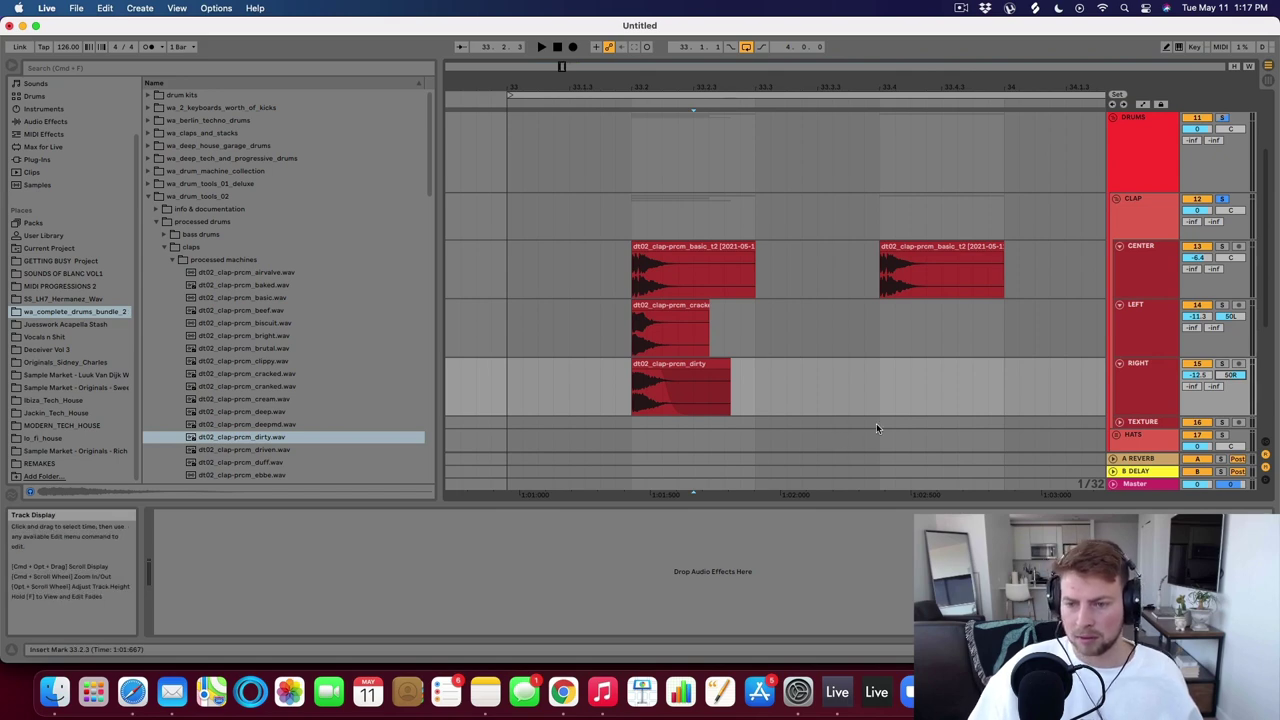
# Solo the LEFT clap and listen to it, and add the RIGHT track to the solo to hear both panned claps together.
pyautogui.click(1221, 305)
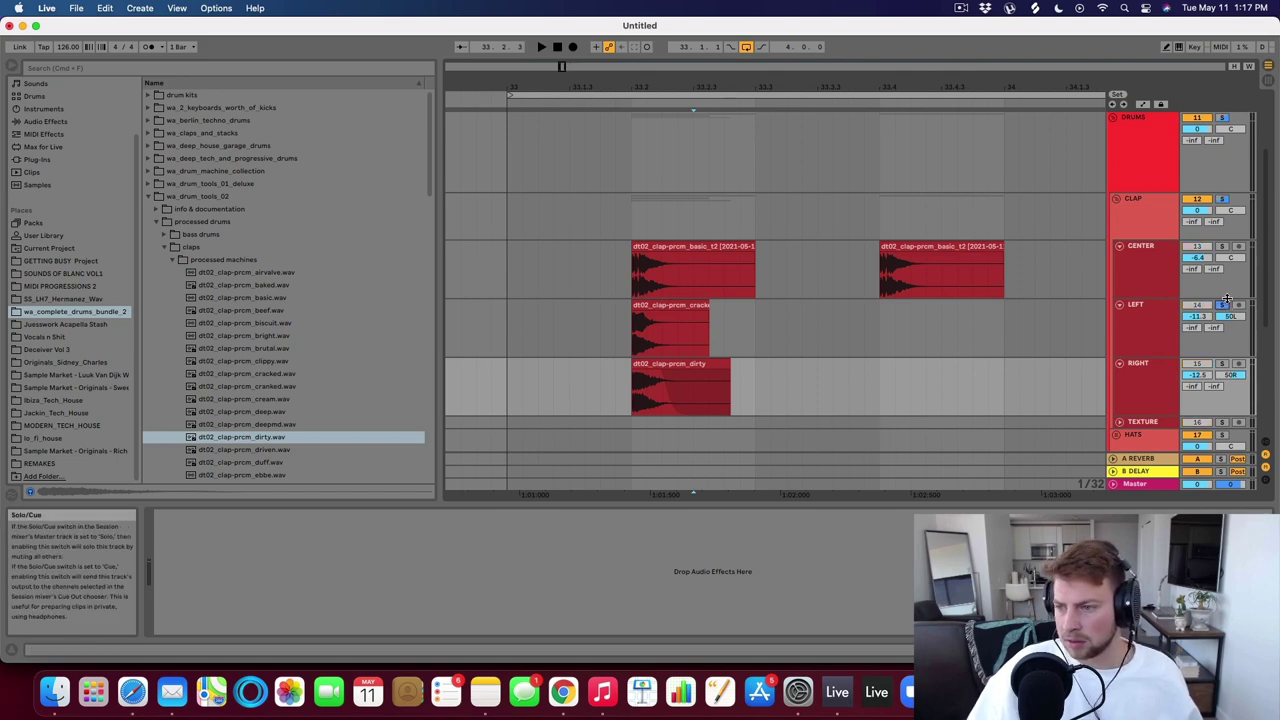
pyautogui.press('space')
pyautogui.click(670, 325)
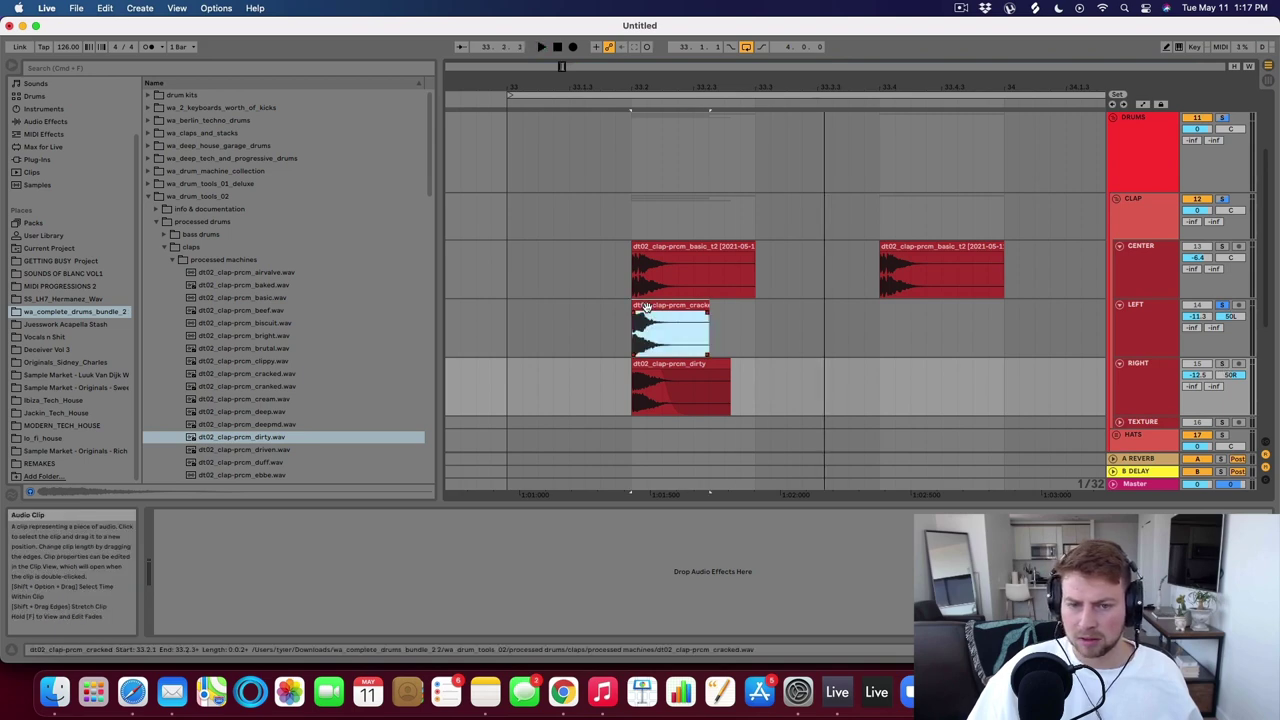
pyautogui.click(1220, 364)
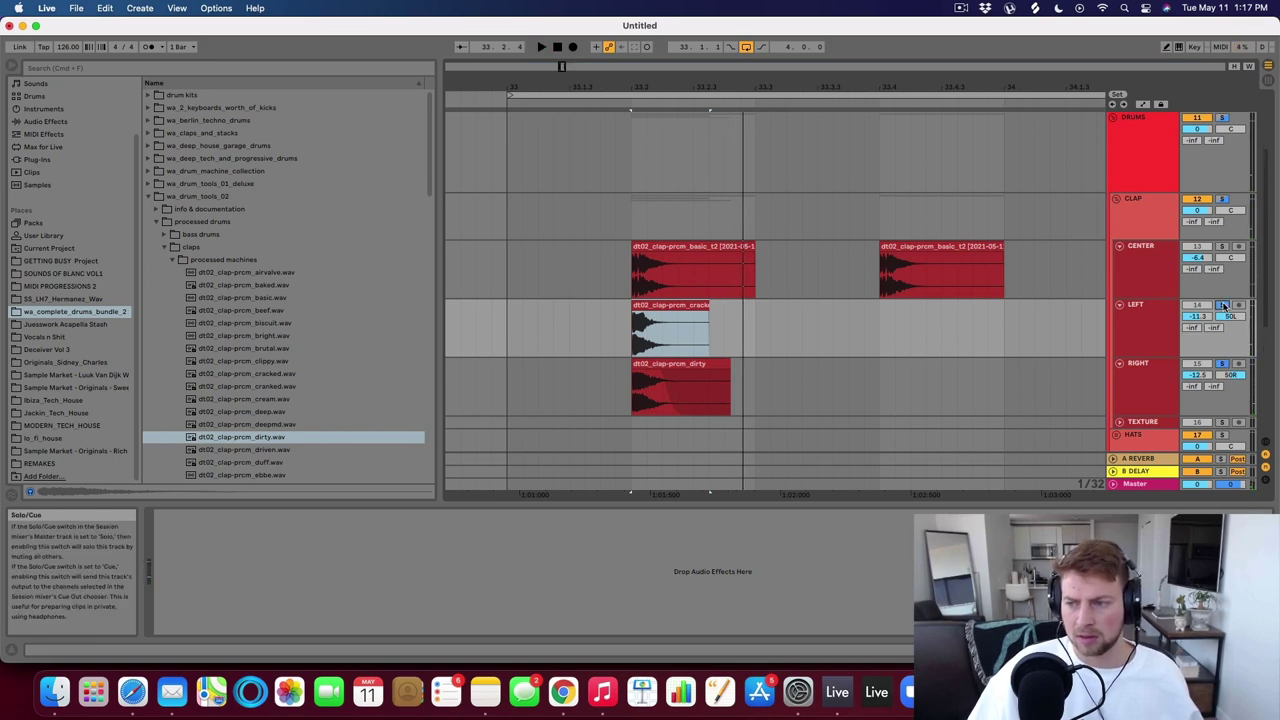
pyautogui.press('space')
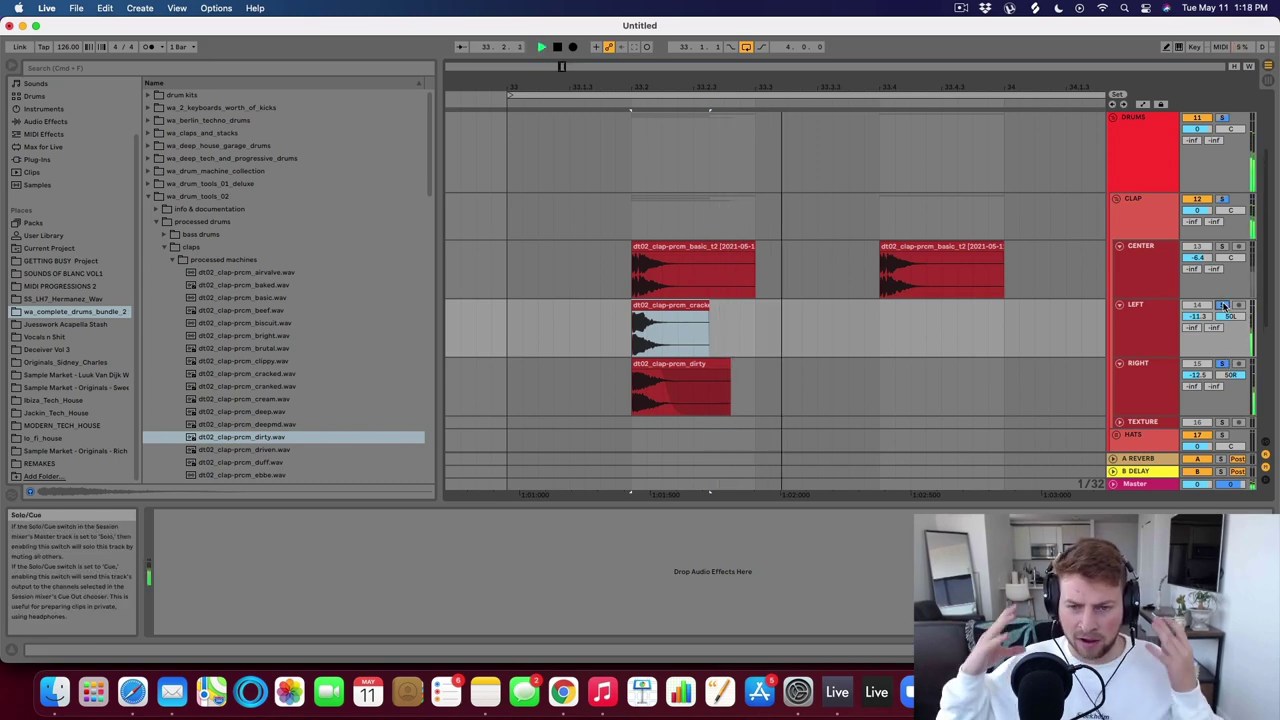
pyautogui.press('space')
# Clear the LEFT and RIGHT track solos and solo the whole CLAP group.
pyautogui.click(1149, 323)
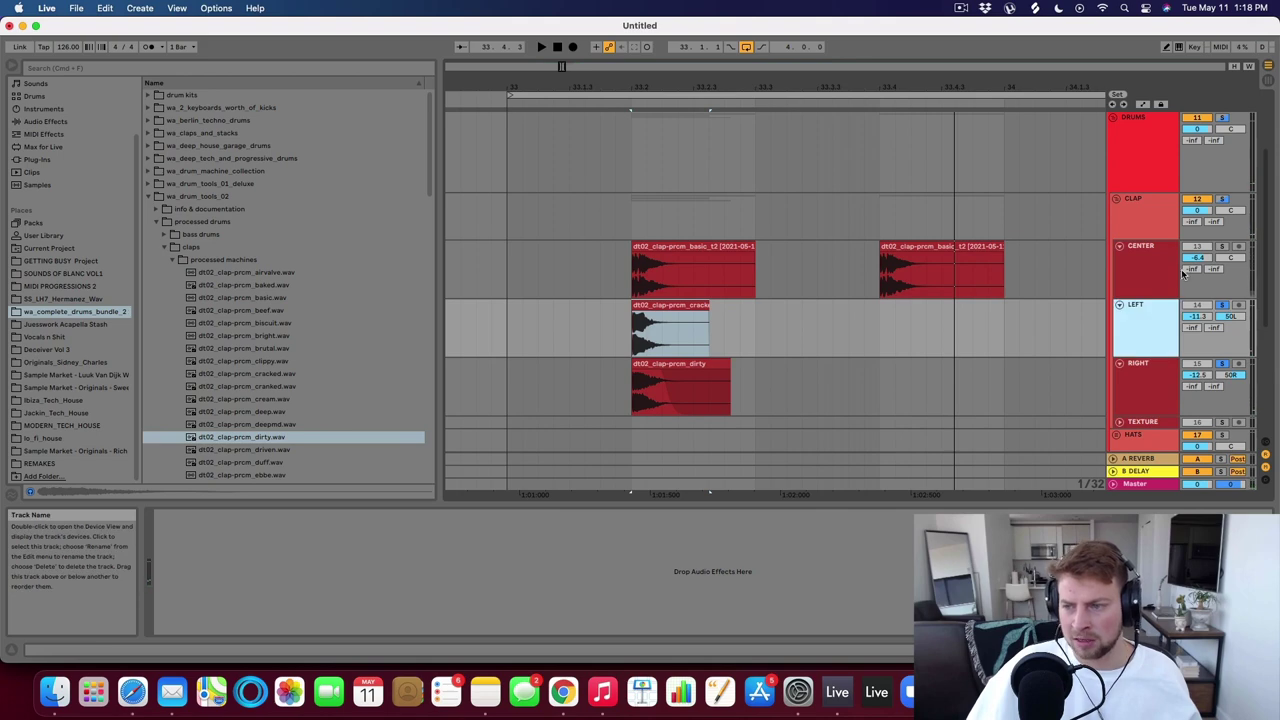
pyautogui.click(1221, 247)
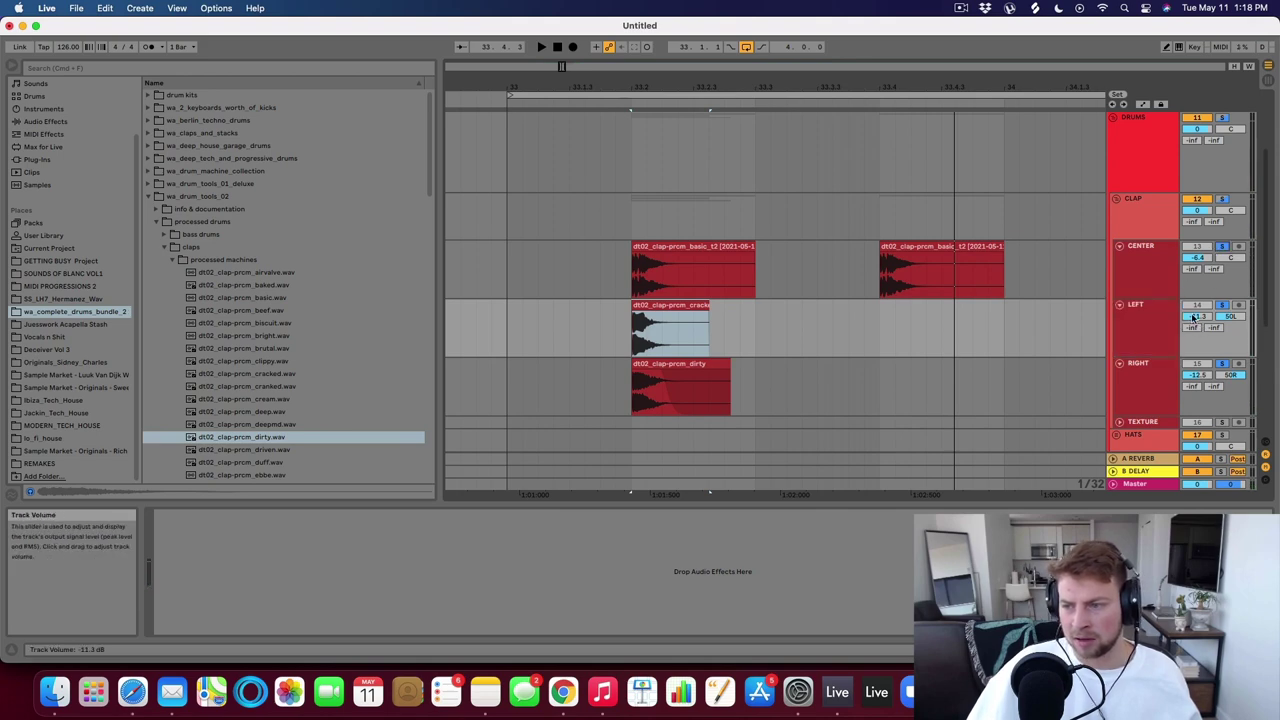
pyautogui.click(1141, 269)
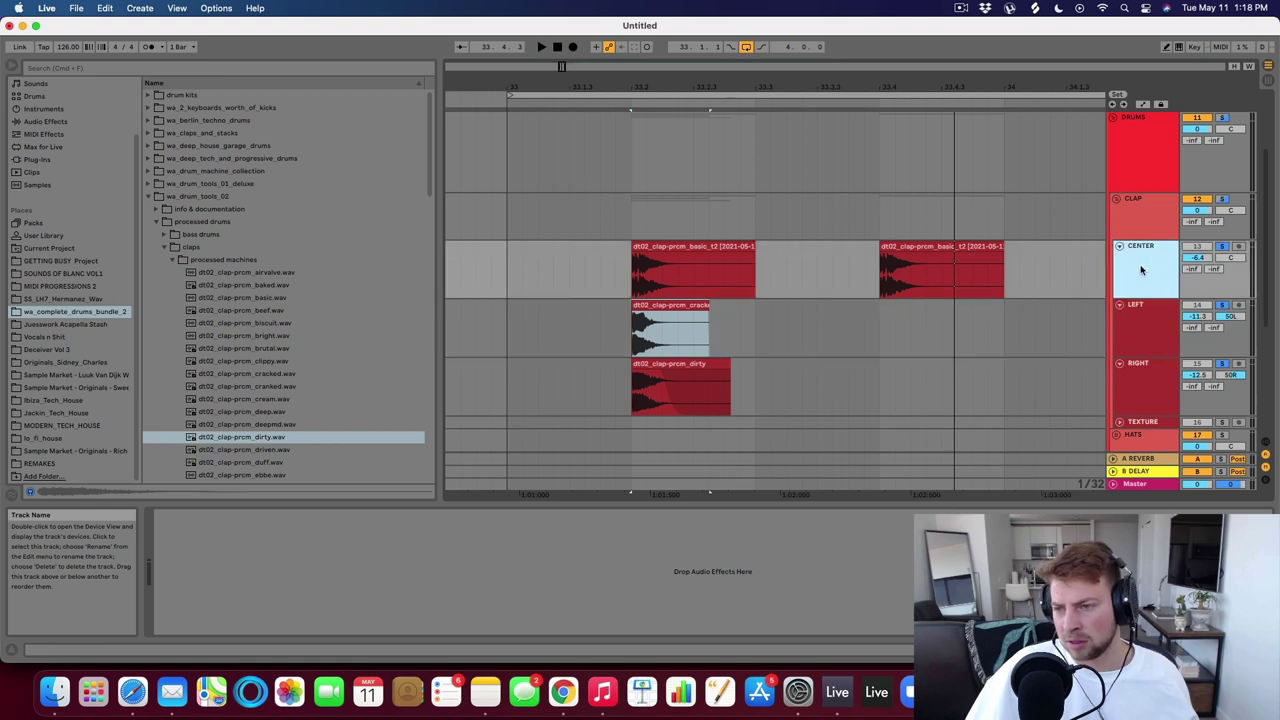
pyautogui.click(1143, 332)
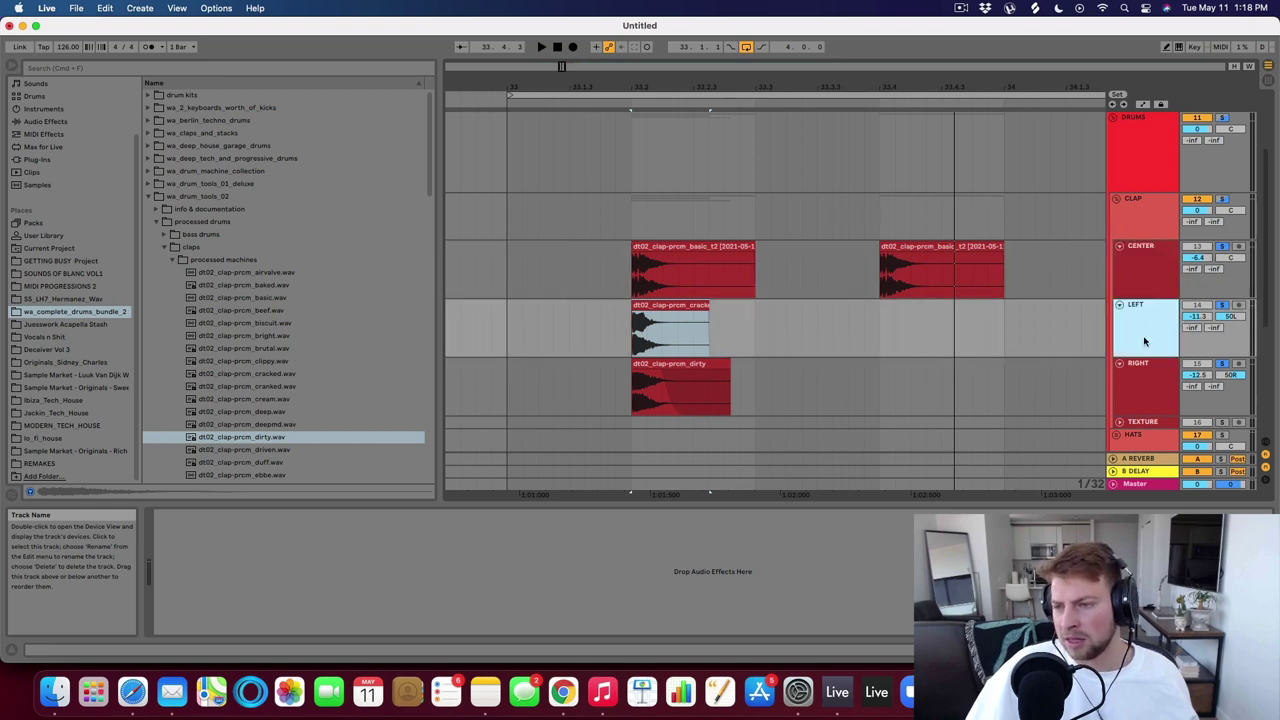
pyautogui.click(1146, 387)
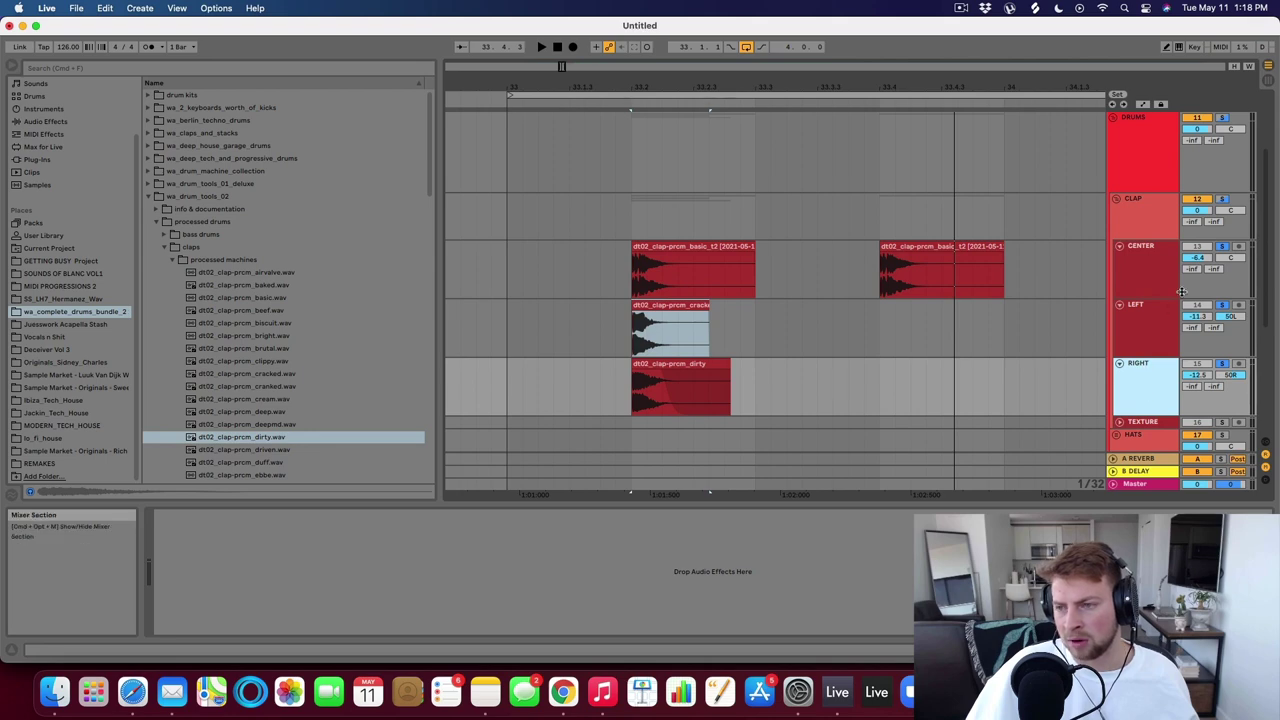
pyautogui.click(1223, 248)
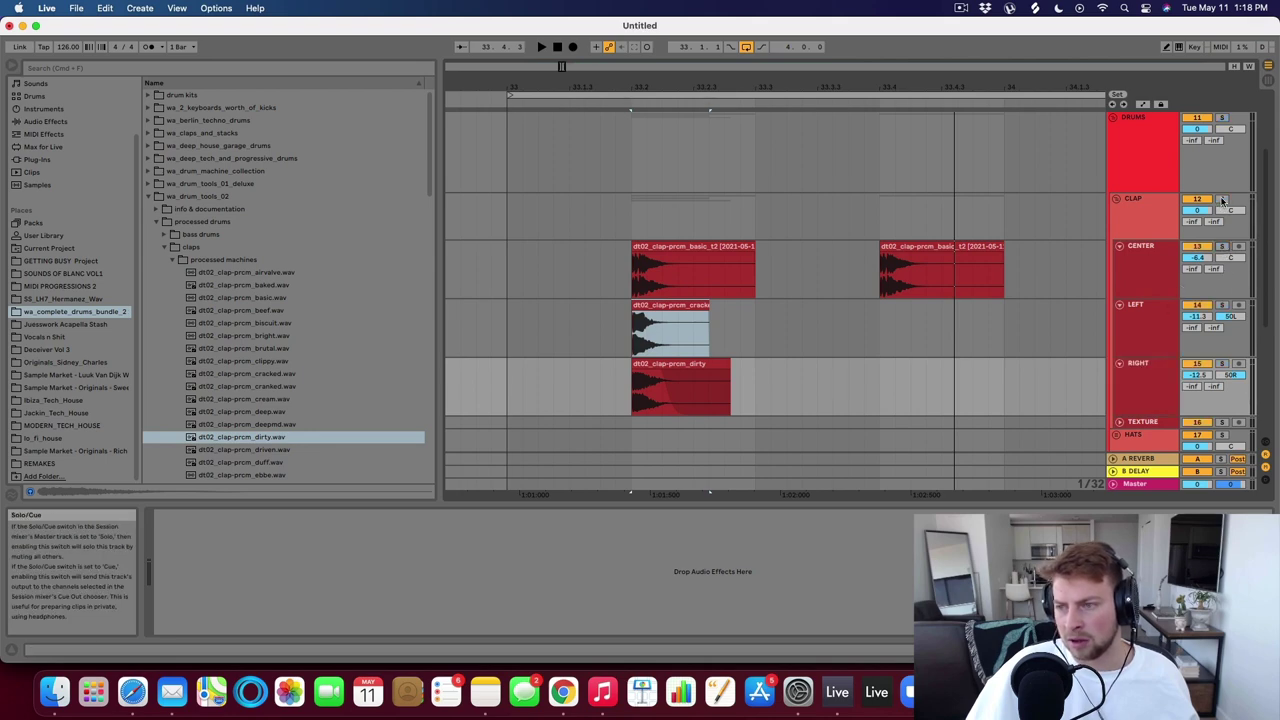
pyautogui.click(1222, 200)
# Duplicate the first half of bar 33 on the CENTER, LEFT and RIGHT tracks repeatedly until all three claps fill bars 33 to 36.
pyautogui.moveTo(752, 363); pyautogui.dragTo(503, 244)
pyautogui.press('super+d')
pyautogui.press('super+d')
pyautogui.moveTo(678, 87); pyautogui.dragTo(680, 35)
pyautogui.press('super+d')
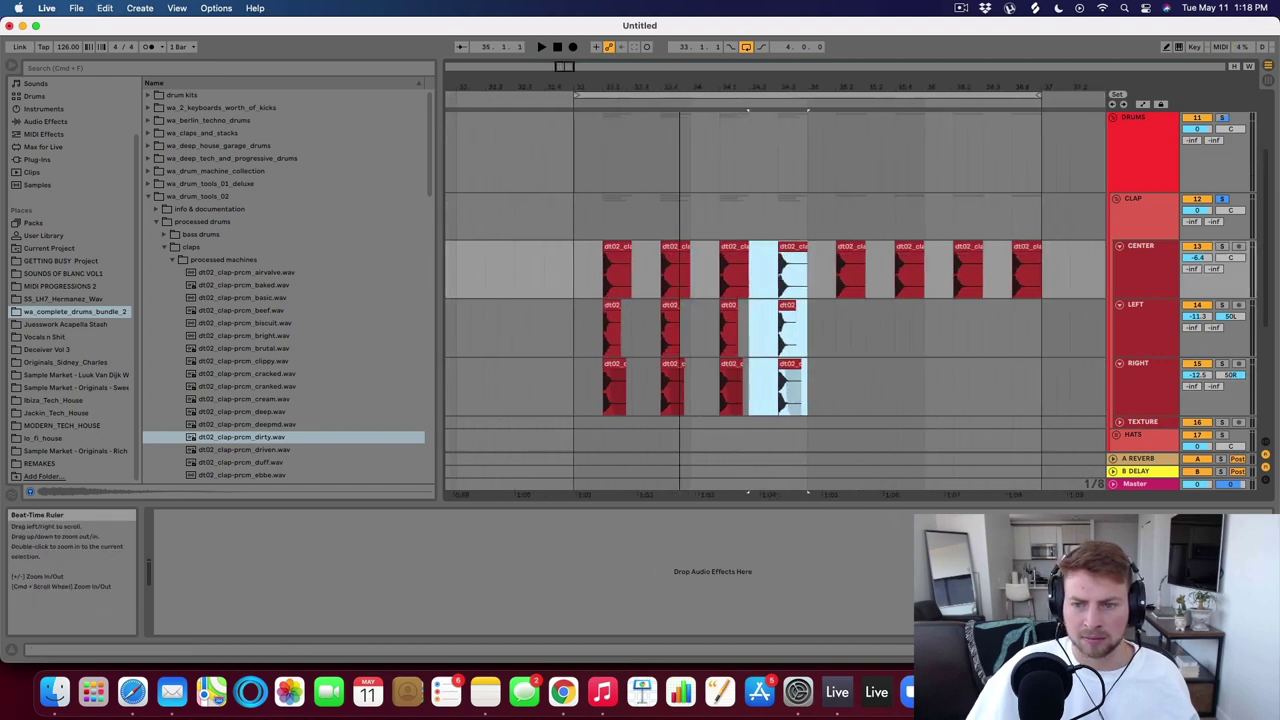
pyautogui.press('super+d')
pyautogui.press('super+d')
pyautogui.press('super+d')
pyautogui.press('super+d')
# Play the claps from bar 33, collapse the LEFT and RIGHT tracks, and switch both off and on to compare the stereo width.
pyautogui.click(567, 250)
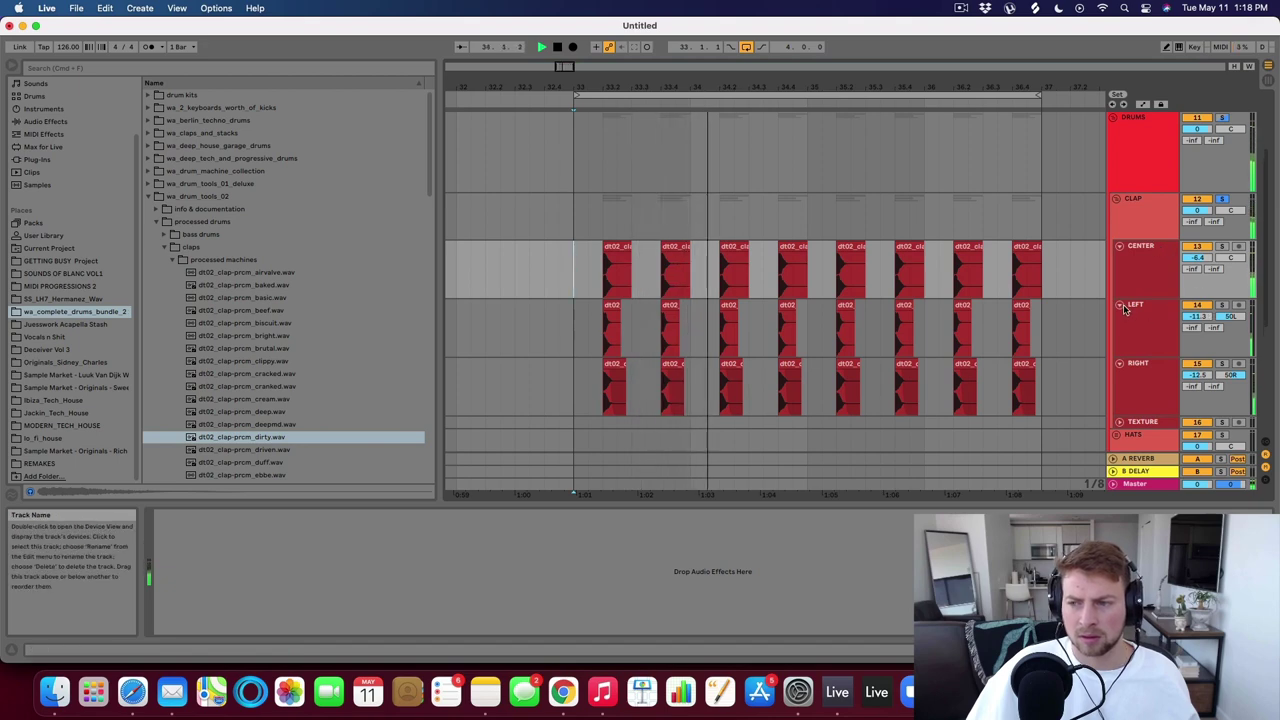
pyautogui.click(1120, 305)
pyautogui.click(1120, 317)
pyautogui.click(1200, 305)
pyautogui.click(1203, 317)
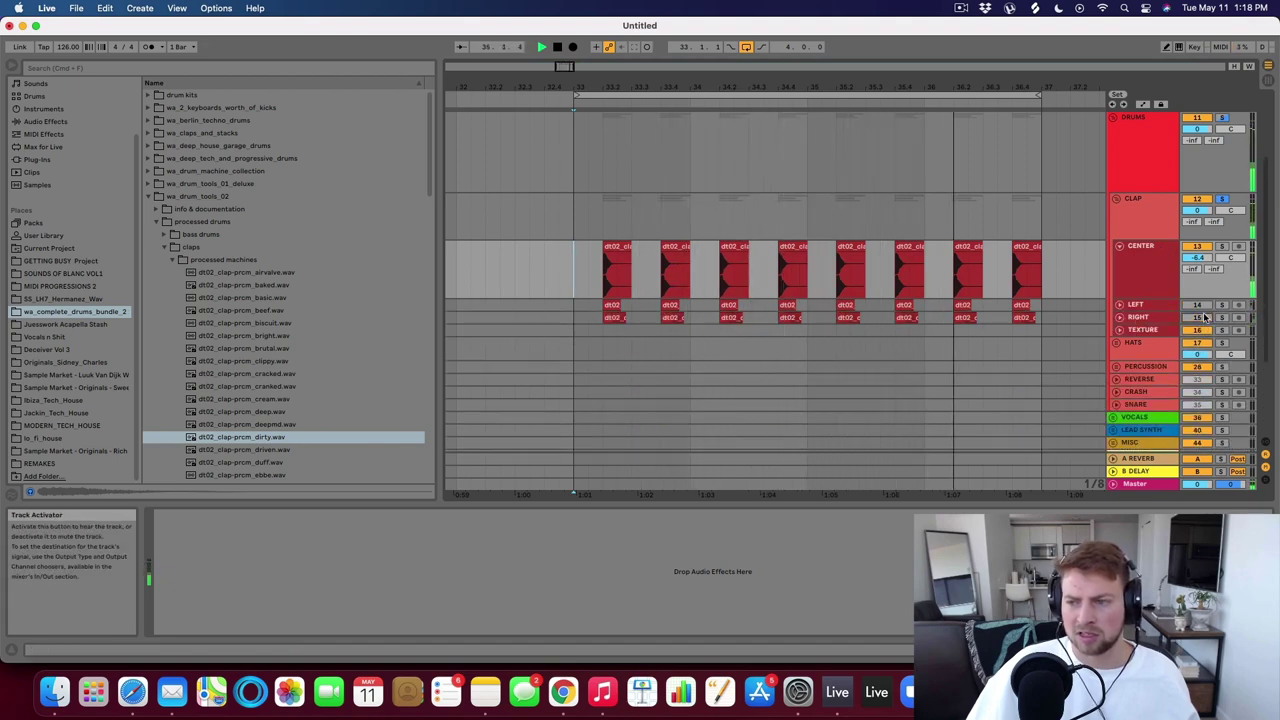
pyautogui.click(1201, 307)
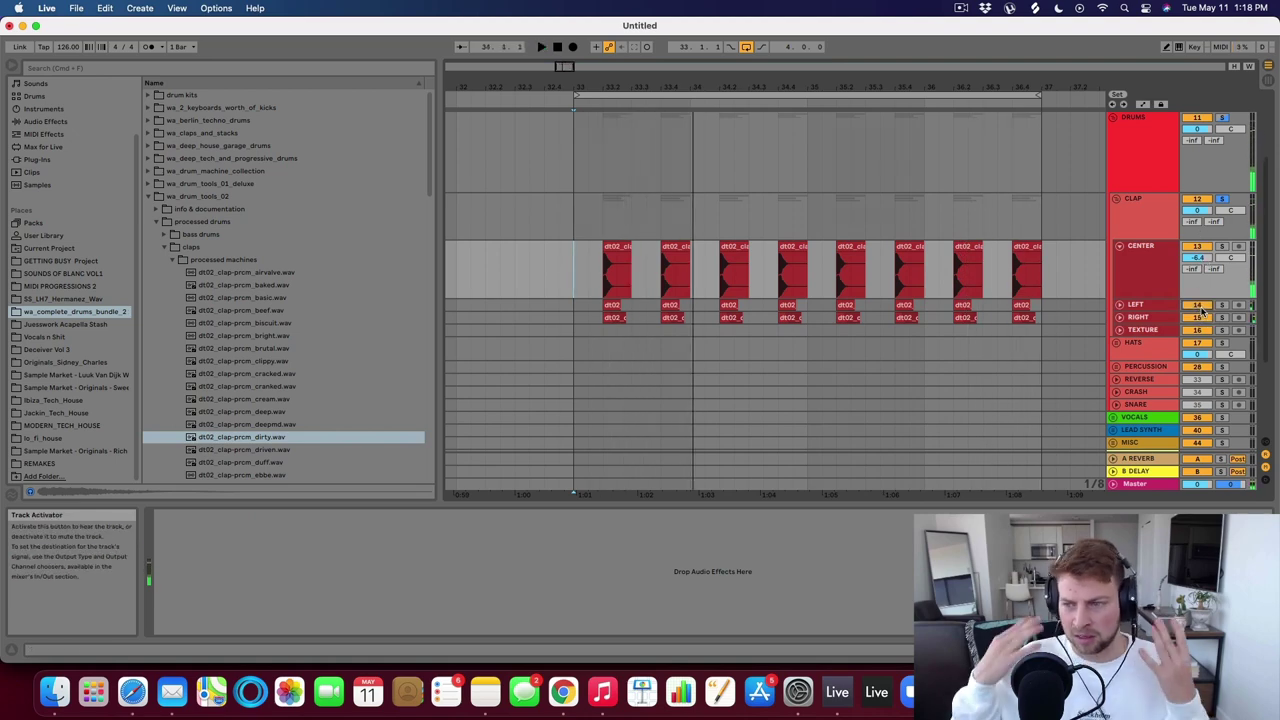
# Open Voxengo MSED on the CLAP group, mute the mid signal, and play the claps from bar 33 to hear only the sides.
pyautogui.click(1160, 208)
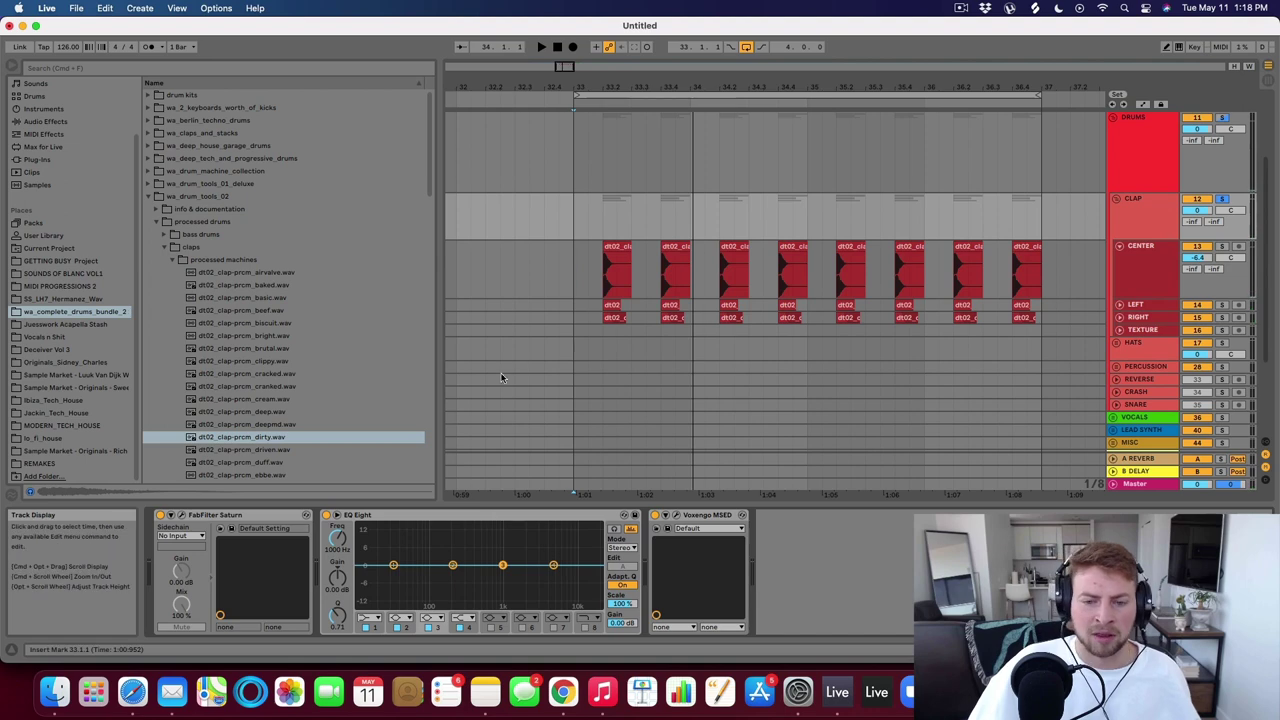
pyautogui.click(668, 515)
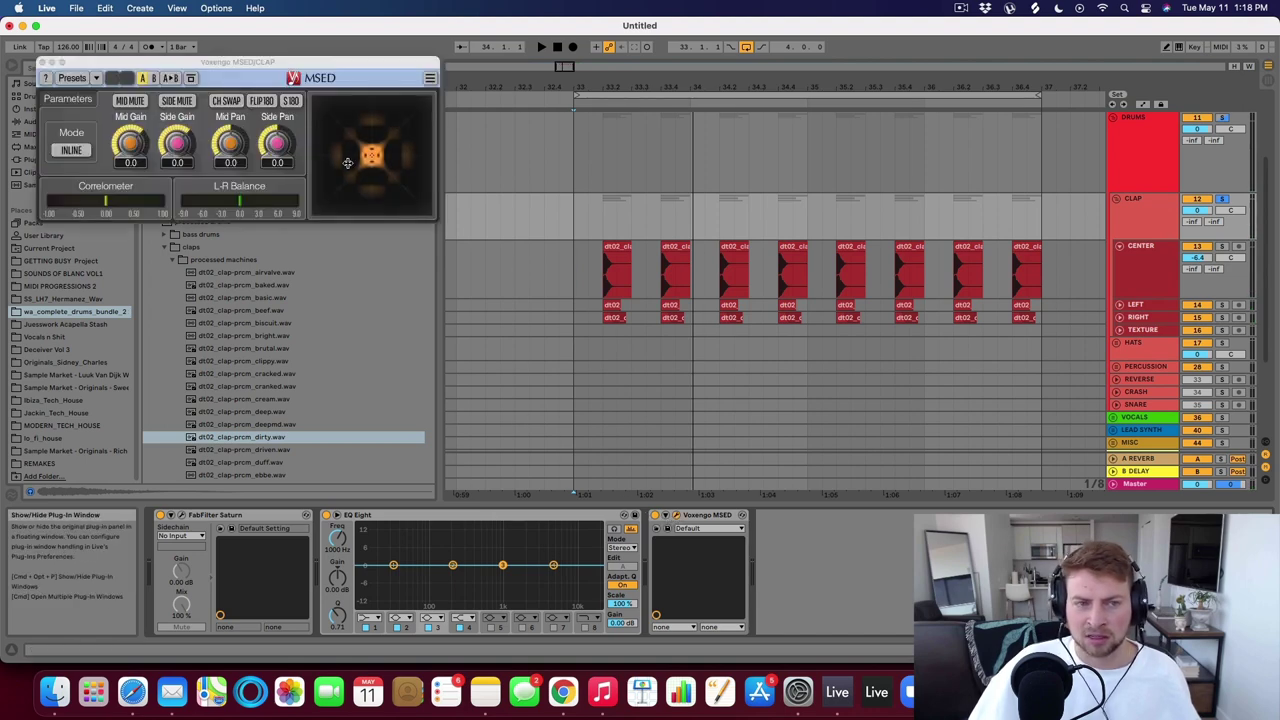
pyautogui.moveTo(324, 65); pyautogui.dragTo(765, 163)
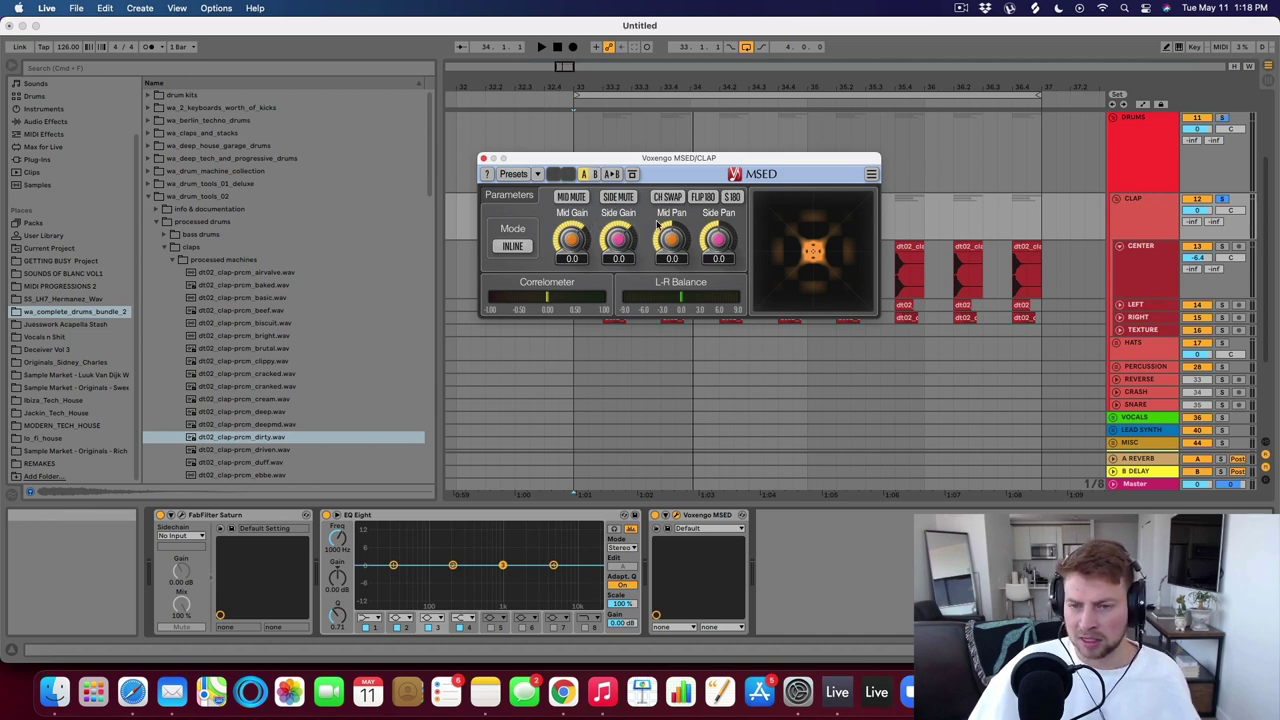
pyautogui.click(575, 197)
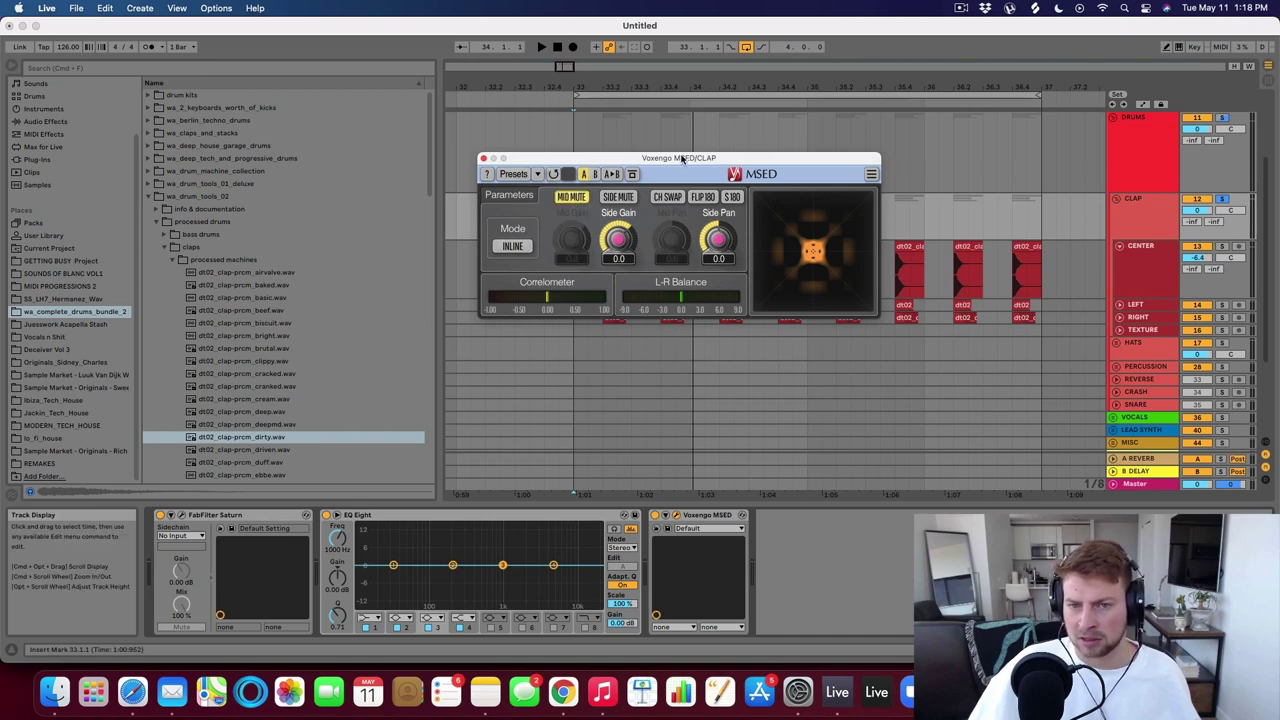
pyautogui.click(570, 202)
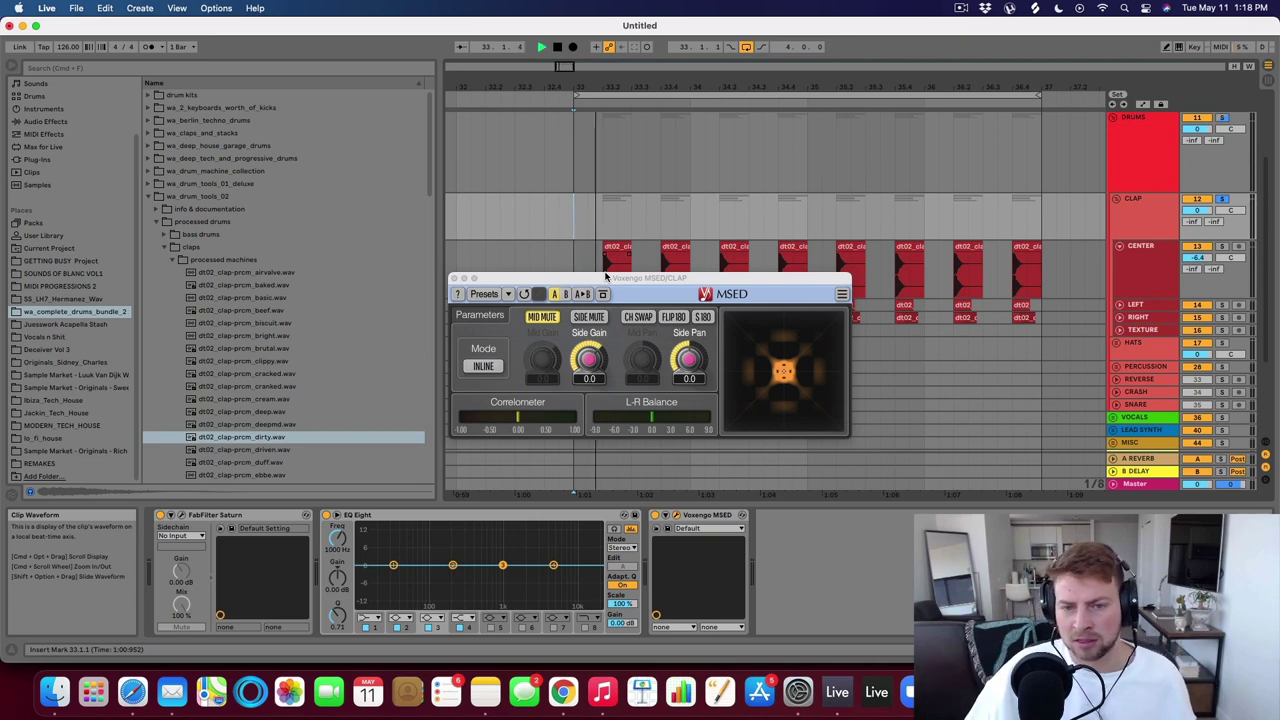
pyautogui.press('space')
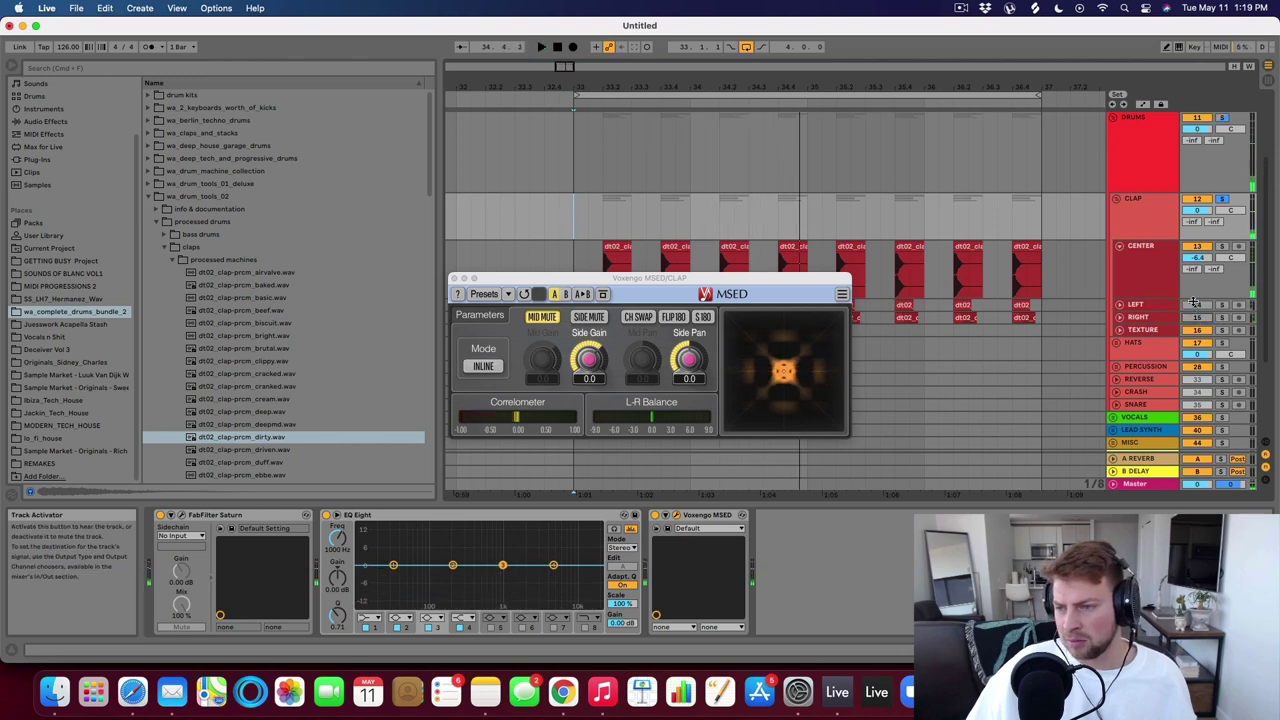
# Expand the LEFT and RIGHT tracks, raise their volumes together to -5.2 dB and -6.4 dB, and play the claps.
pyautogui.click(1150, 304)
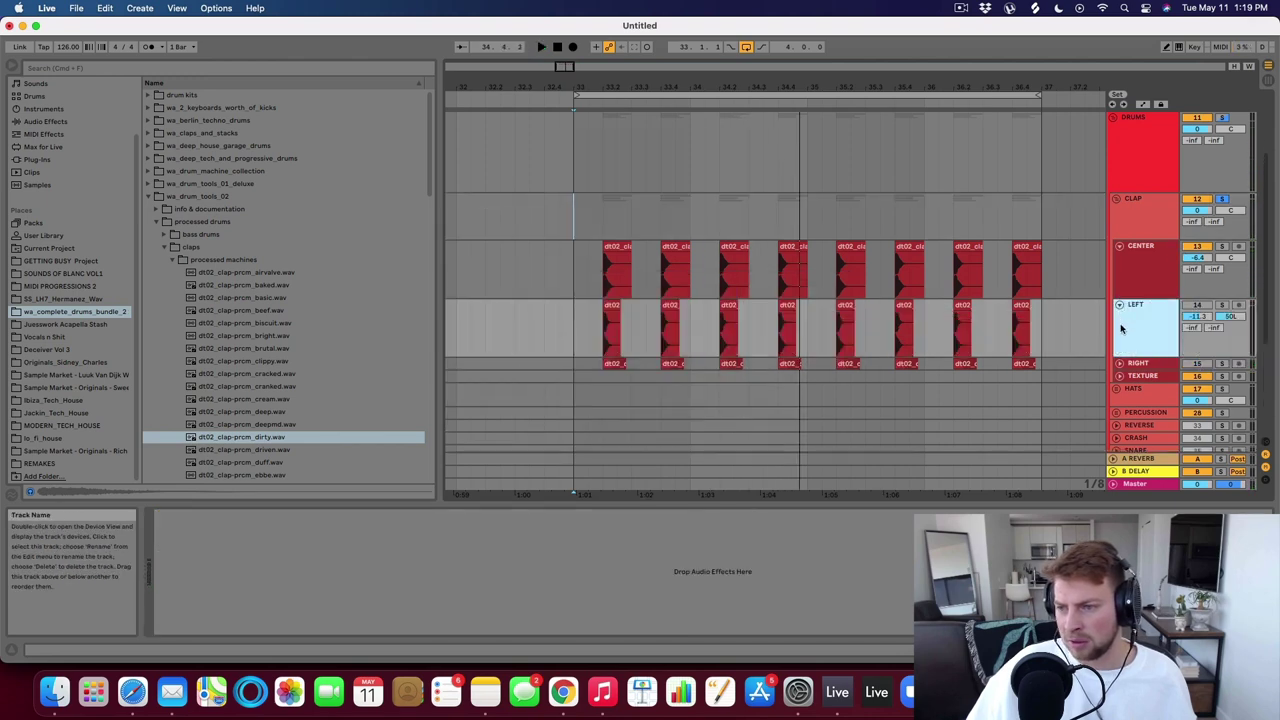
pyautogui.click(1119, 364)
pyautogui.keyDown('shift'); pyautogui.click(1154, 383); pyautogui.keyUp('shift')
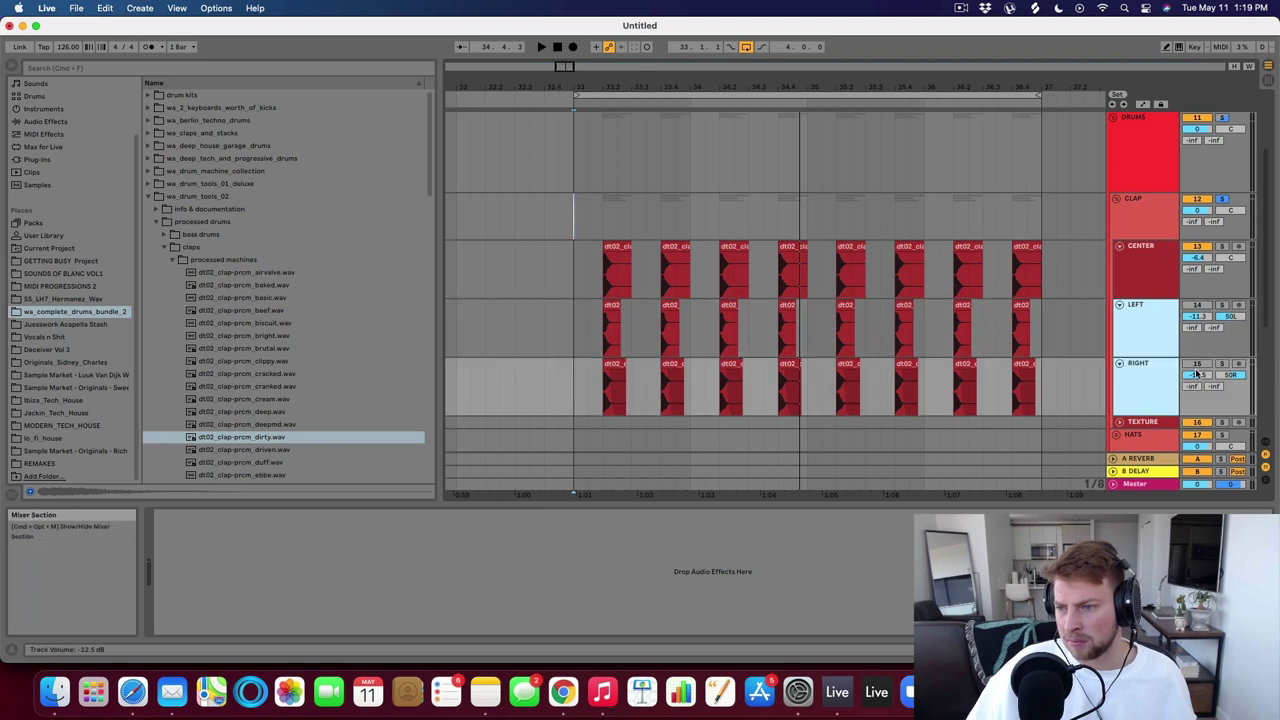
pyautogui.moveTo(1197, 375); pyautogui.dragTo(1197, 357)
pyautogui.press('space')
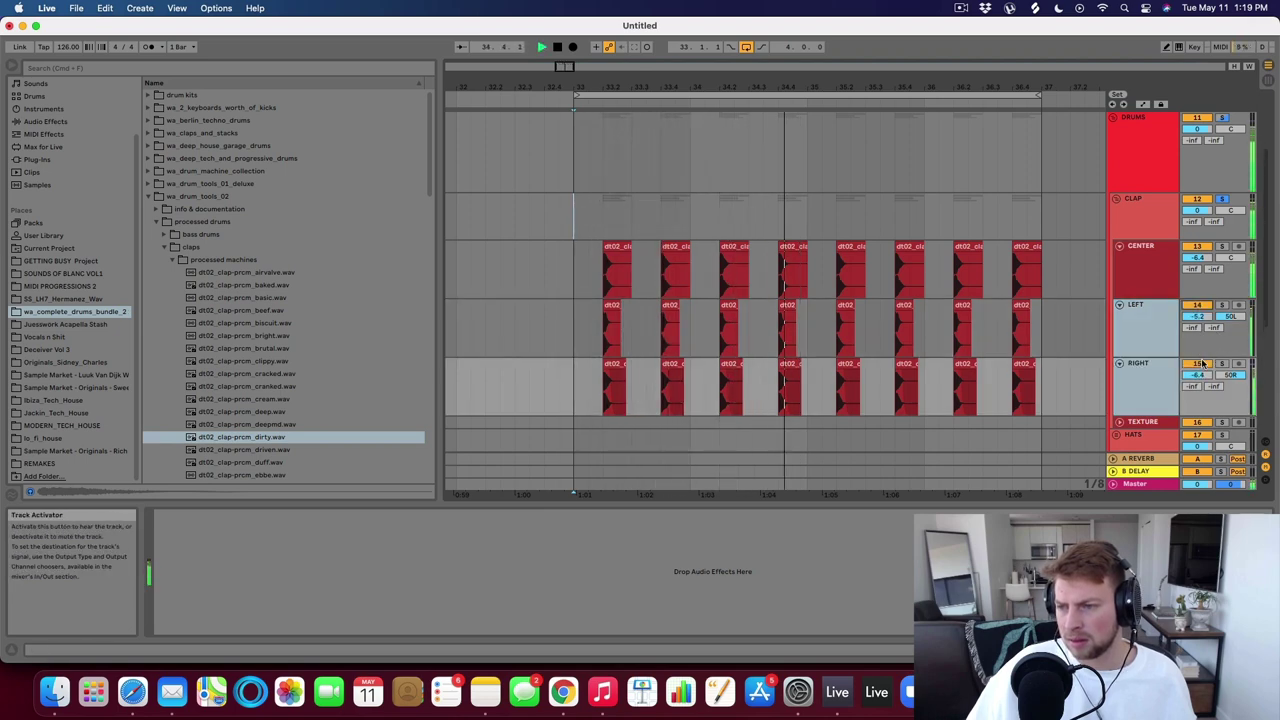
# Center the panning of the LEFT and RIGHT clap tracks and set their volumes to -7.8 dB and -11.7 dB.
pyautogui.press('space')
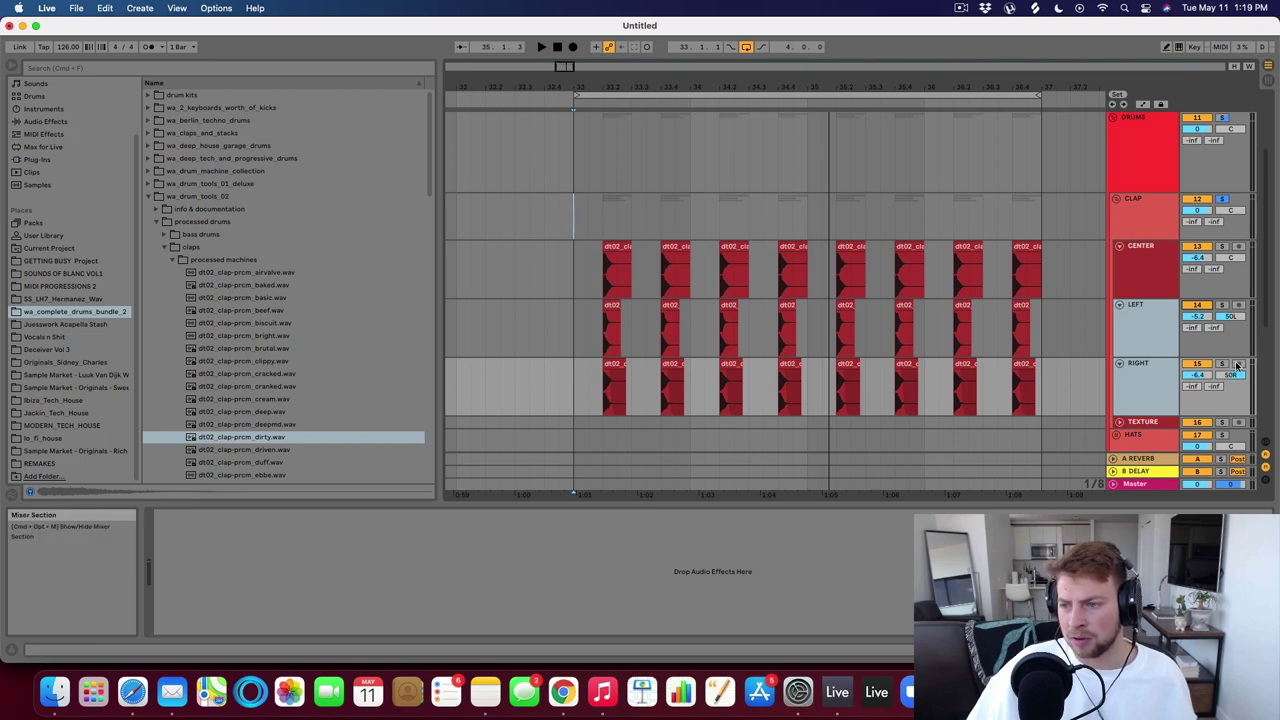
pyautogui.moveTo(571, 323); pyautogui.dragTo(1000, 391)
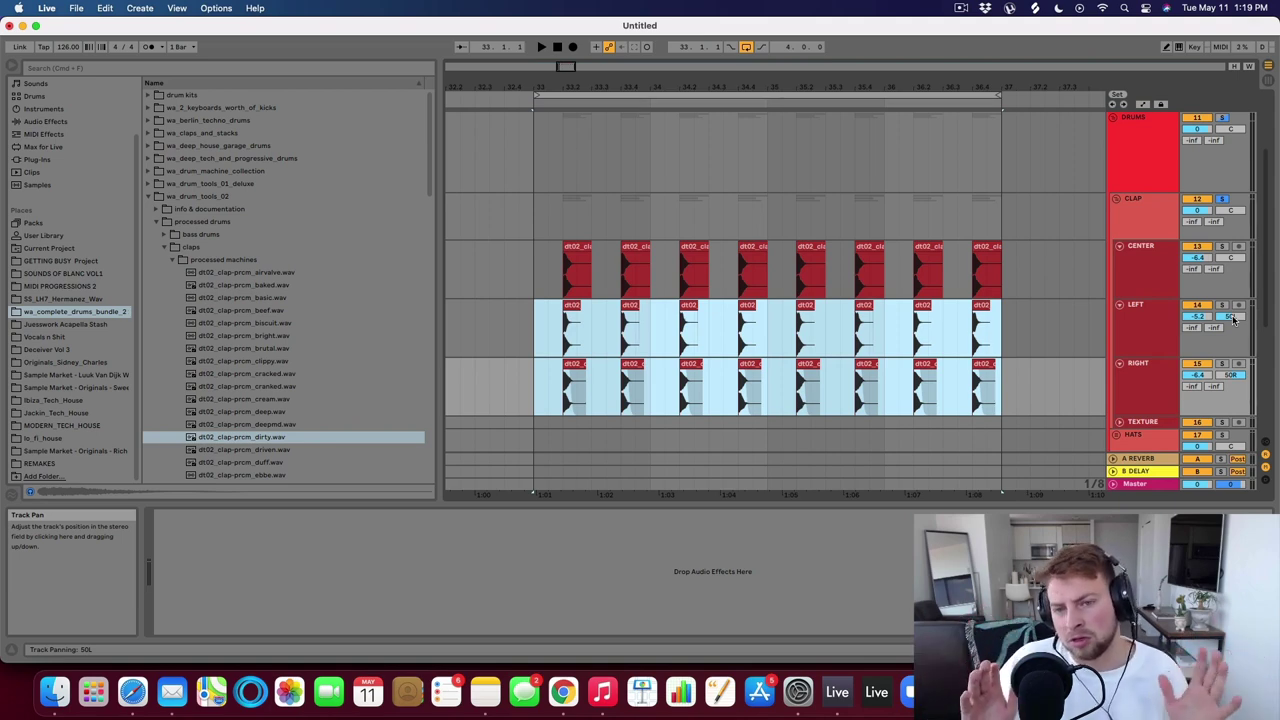
pyautogui.press('Delete')
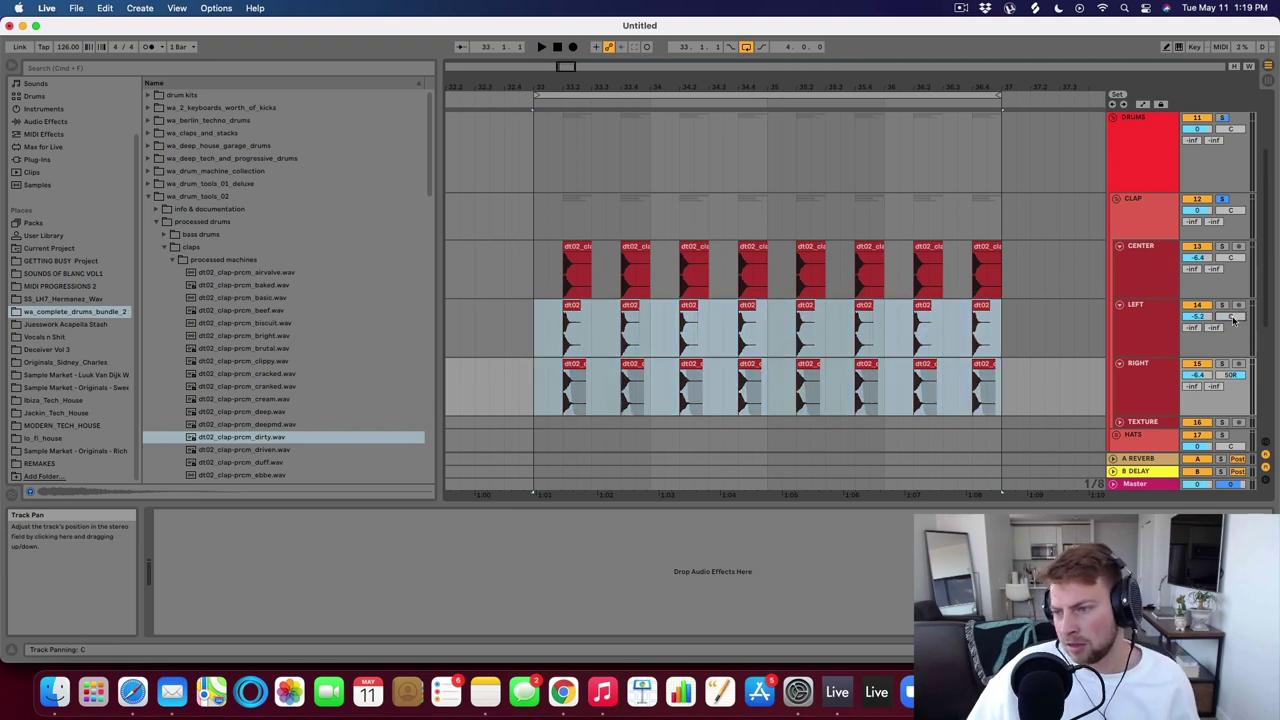
pyautogui.doubleClick(1232, 377)
pyautogui.moveTo(1204, 376); pyautogui.dragTo(1204, 392)
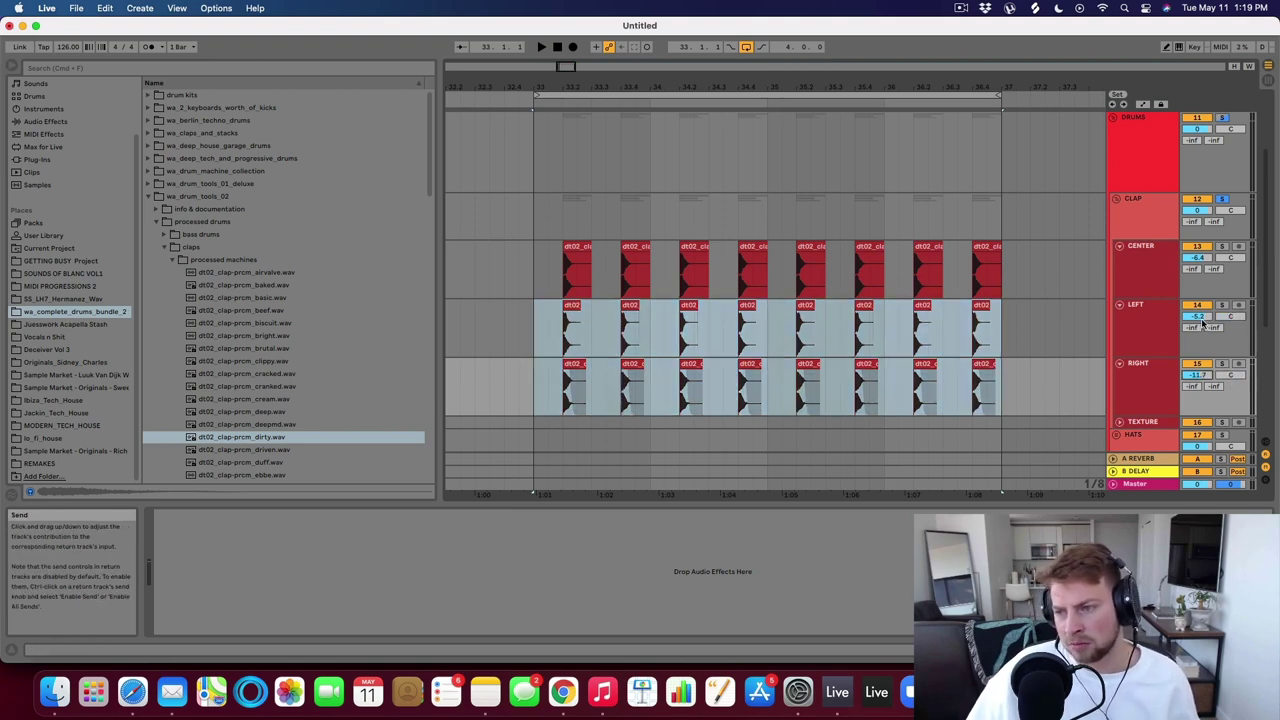
pyautogui.moveTo(1200, 318); pyautogui.dragTo(1200, 327)
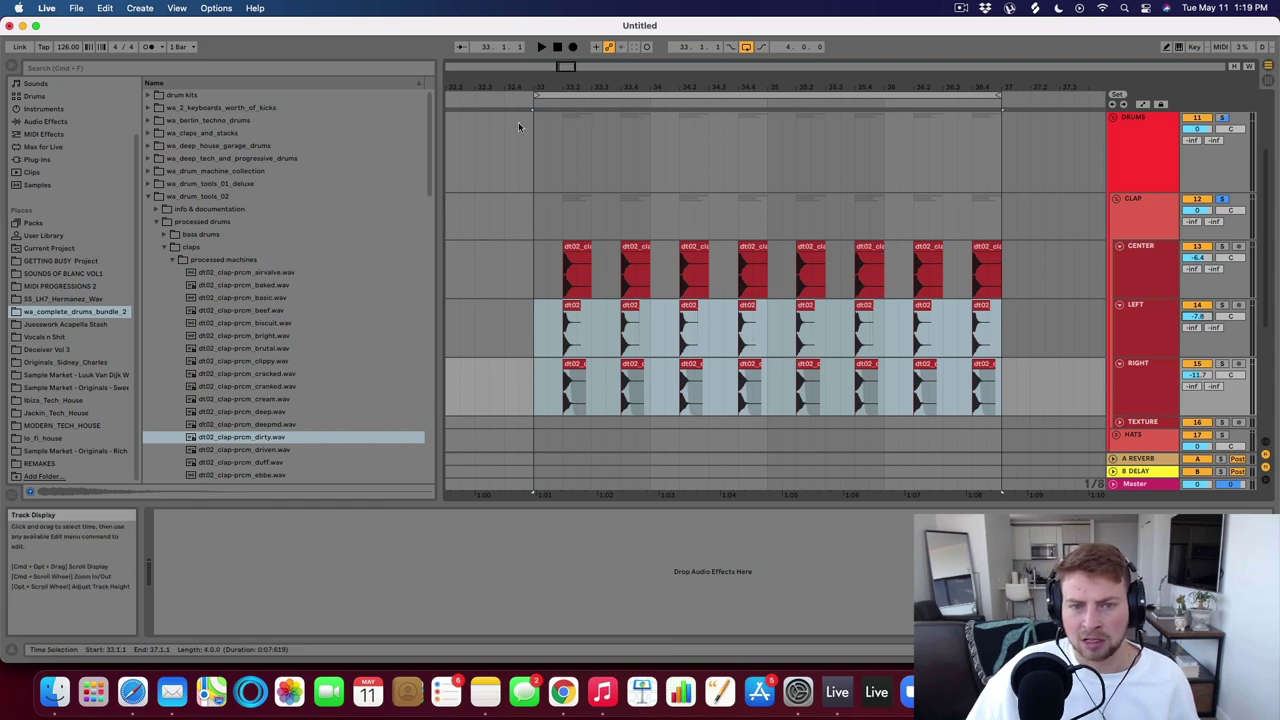
# Remove the fade-in at the start of the first clap clip on the CENTER, LEFT and RIGHT tracks.
pyautogui.moveTo(563, 85); pyautogui.dragTo(516, 283)
pyautogui.click(516, 283)
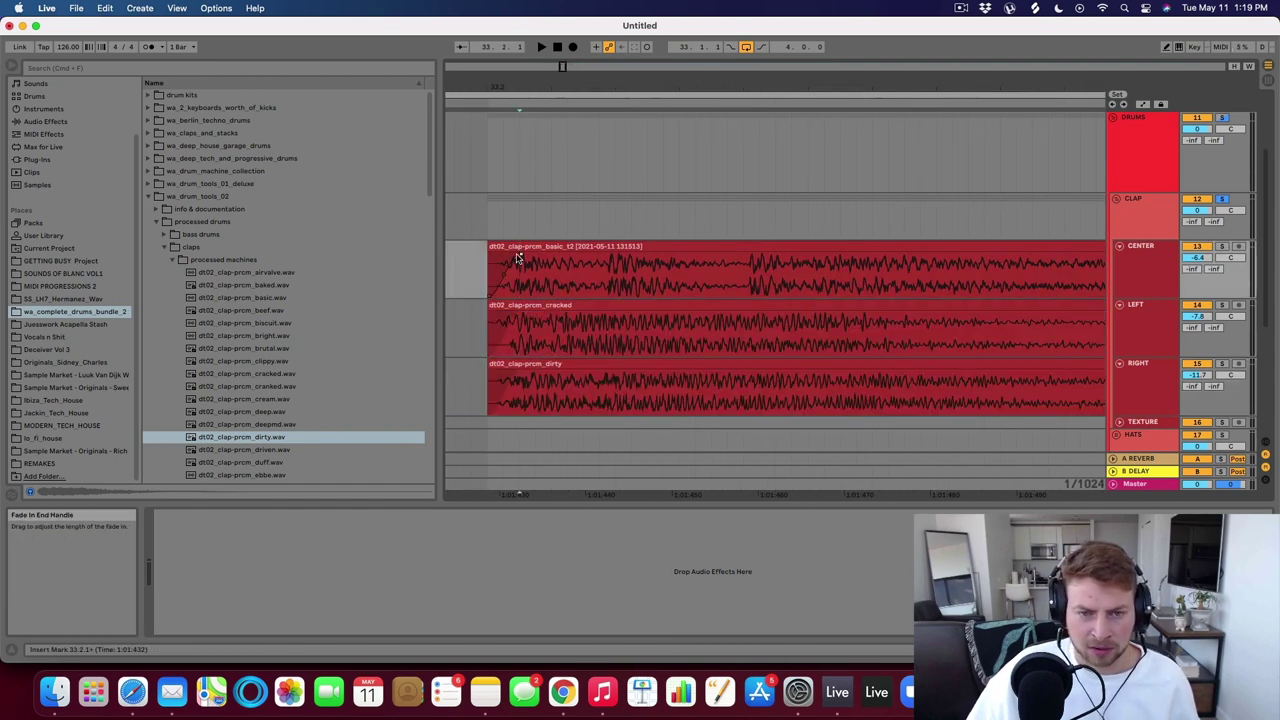
pyautogui.click(503, 318)
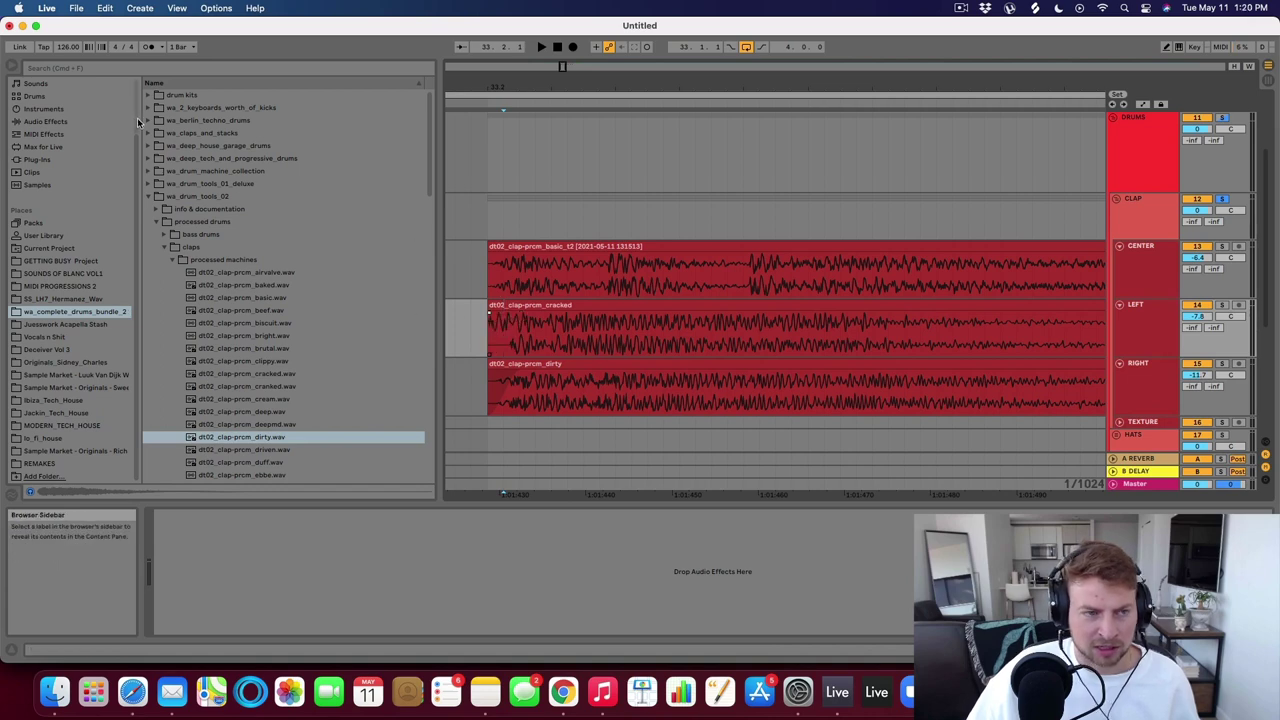
pyautogui.click(518, 372)
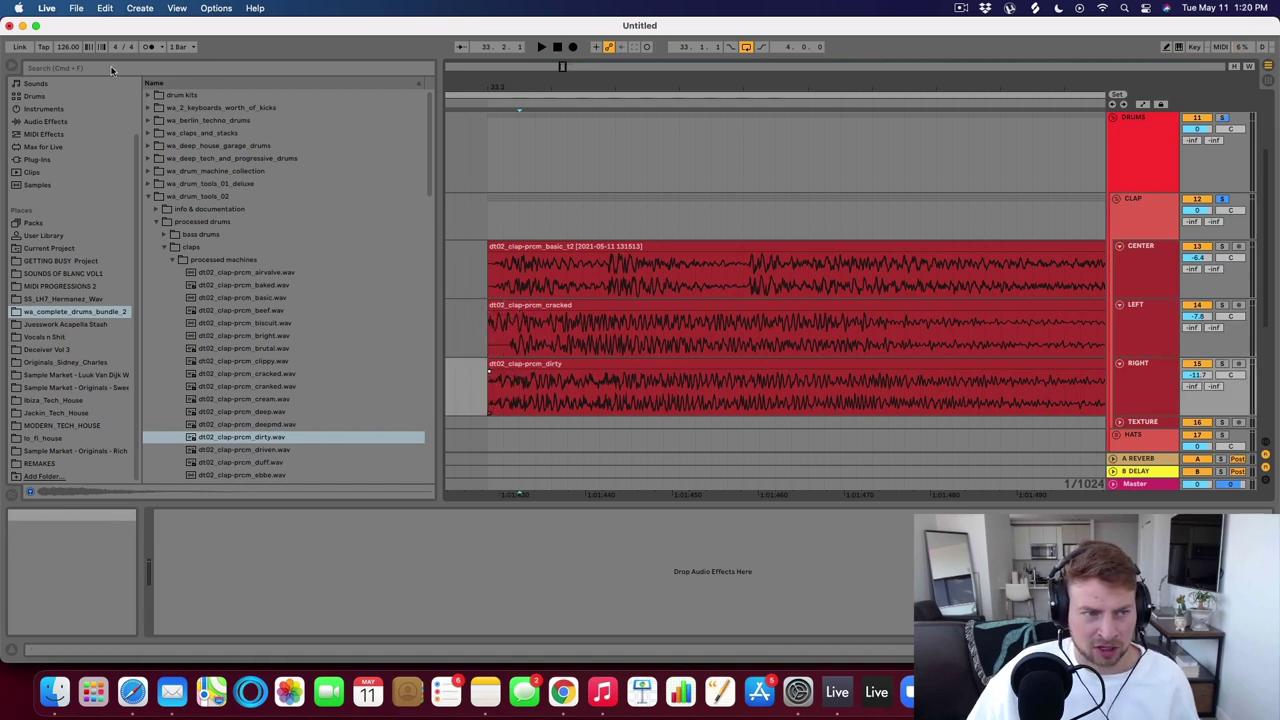
# Try a longer fade-in on the first LEFT clap clip, and reduce it back to the clip's start.
pyautogui.click(503, 320)
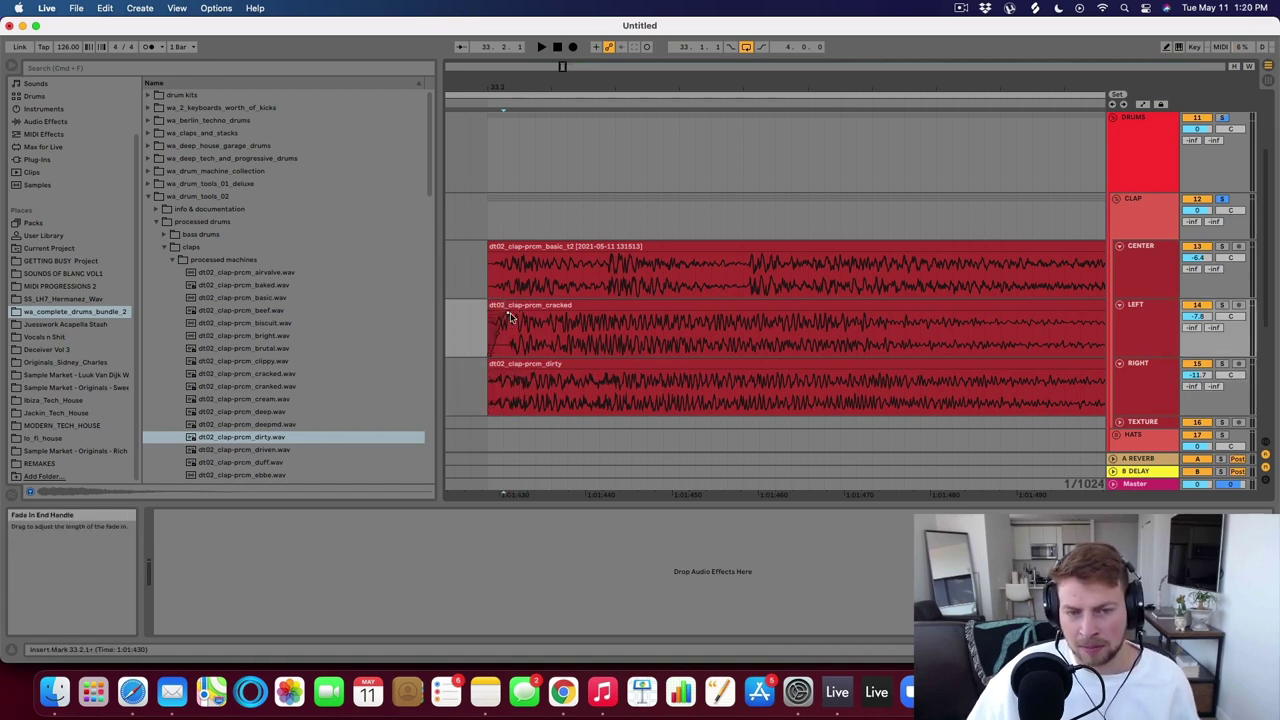
pyautogui.moveTo(591, 328); pyautogui.dragTo(640, 323)
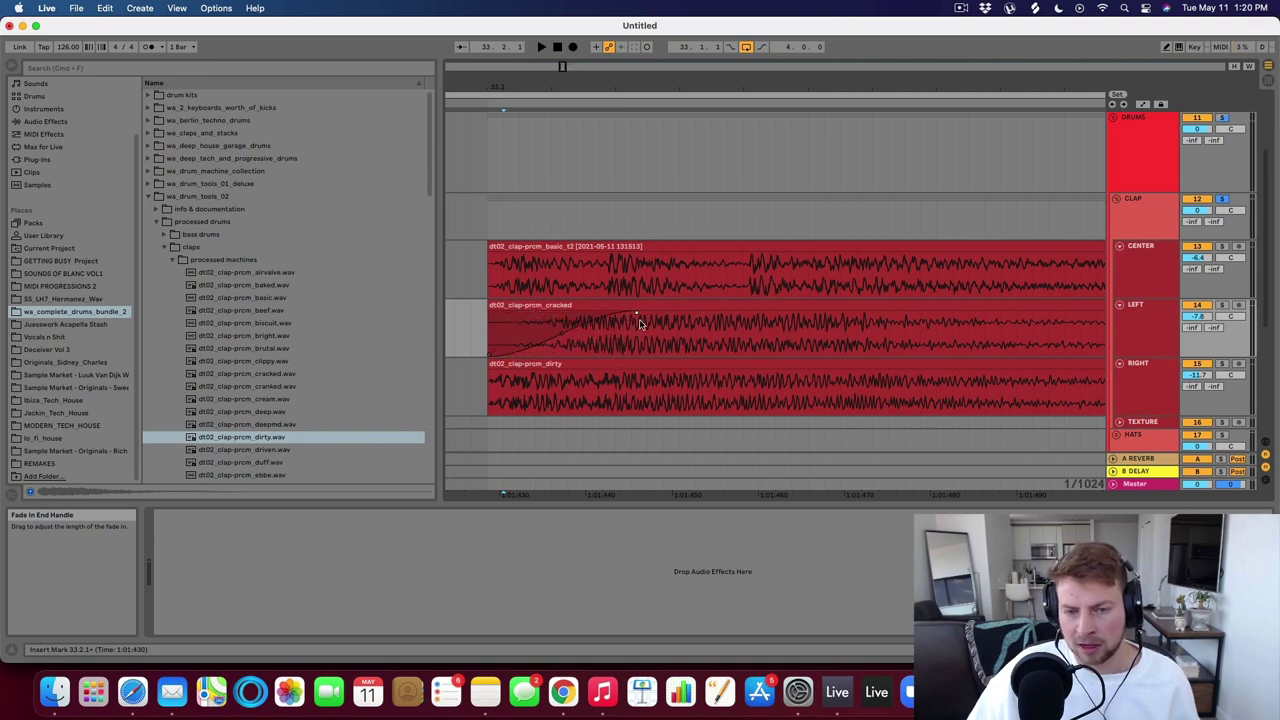
pyautogui.click(566, 323)
pyautogui.click(516, 247)
pyautogui.click(567, 322)
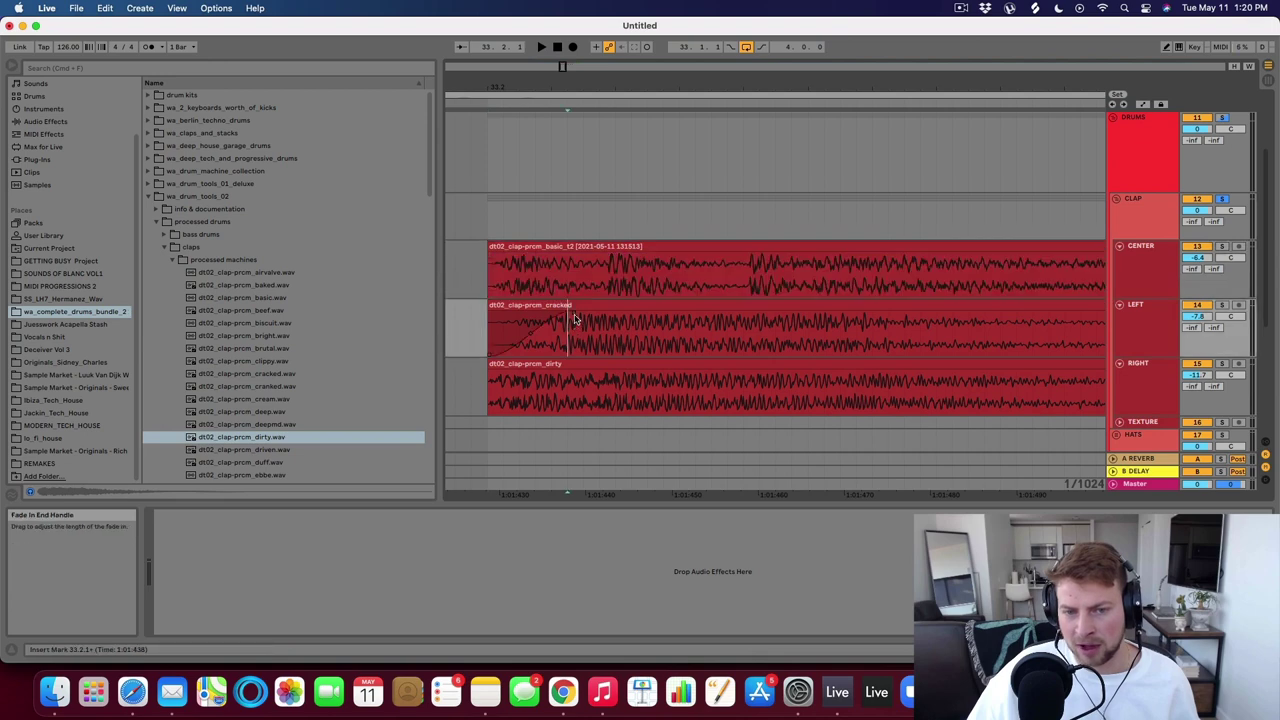
pyautogui.moveTo(575, 318); pyautogui.dragTo(476, 318)
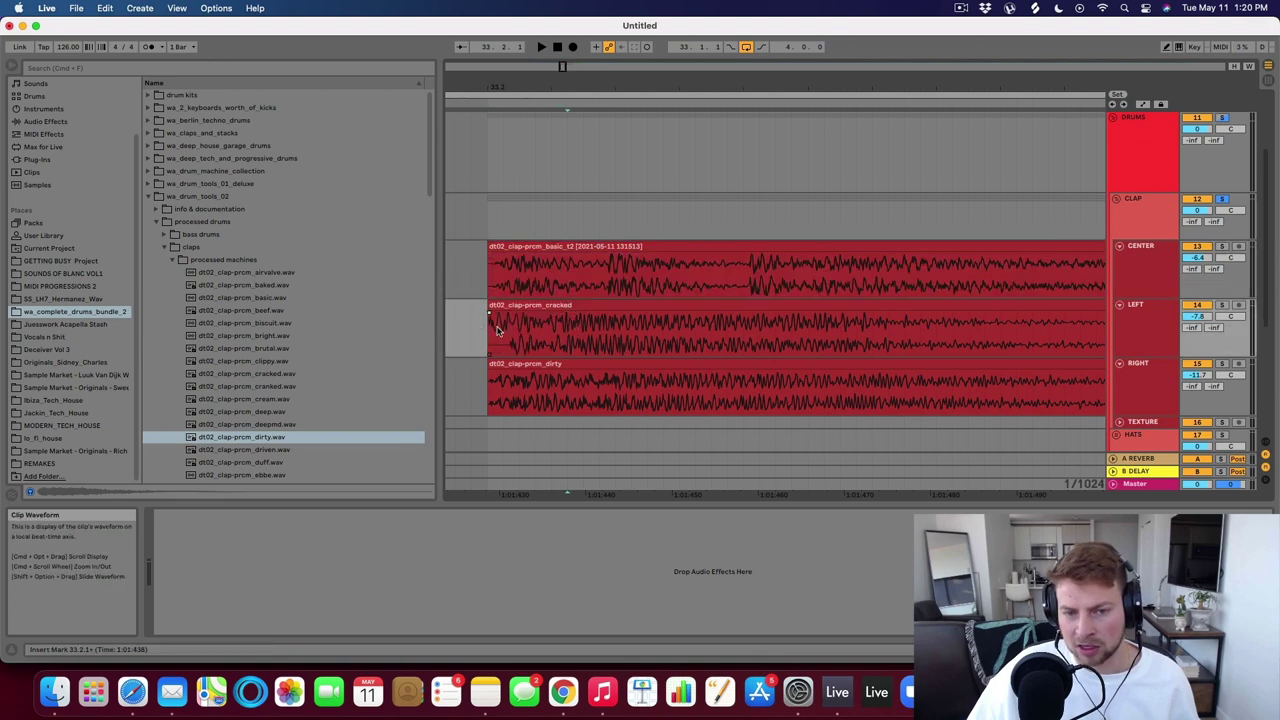
pyautogui.click(490, 338)
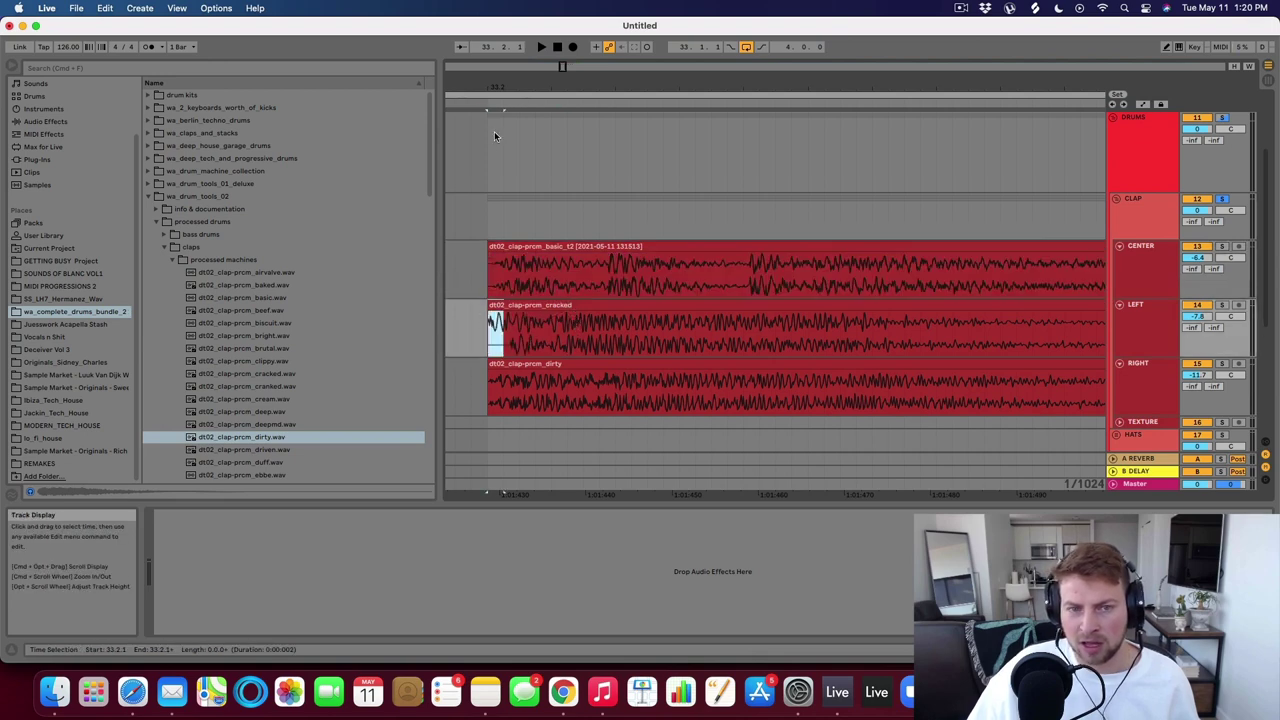
# Try a curved fade-in on the first CENTER clap clip, and shorten it back to the clip's start.
pyautogui.moveTo(496, 83)
pyautogui.mouseDown()
pyautogui.moveTo(515, 302)
pyautogui.moveTo(632, 262)
pyautogui.moveTo(615, 274)
pyautogui.moveTo(482, 250)
pyautogui.mouseUp()
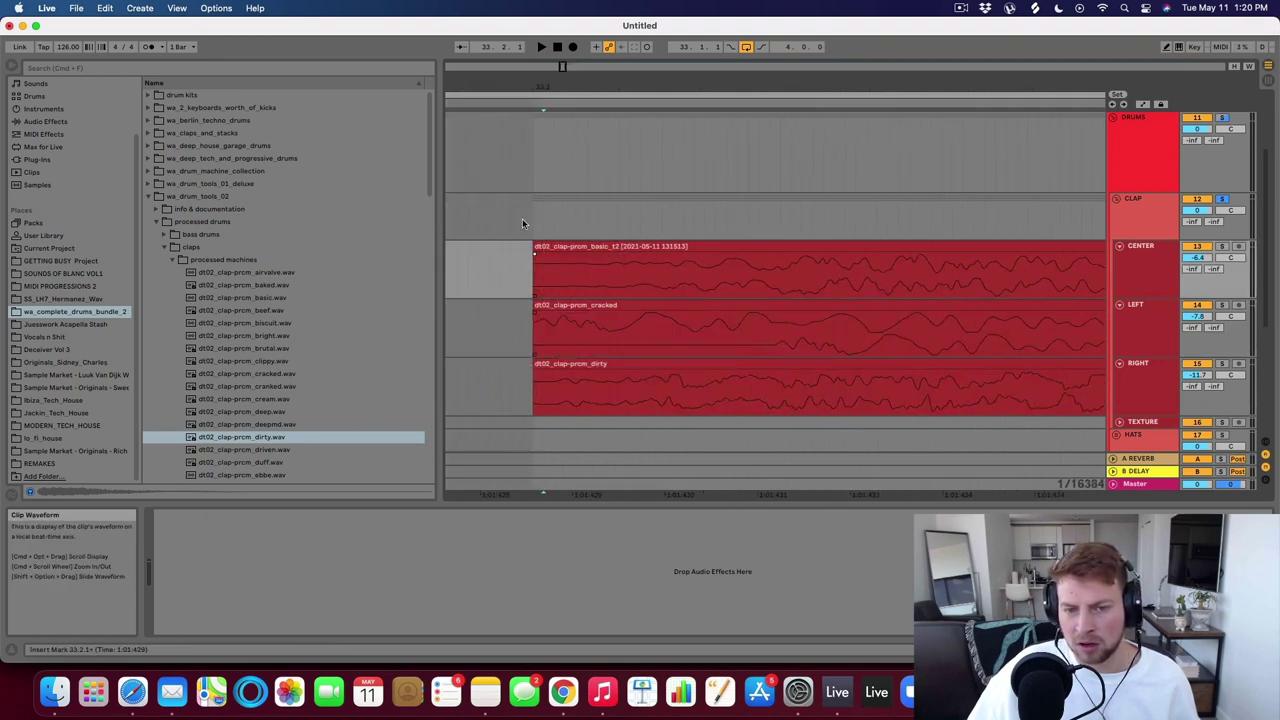
pyautogui.moveTo(575, 90); pyautogui.dragTo(575, 66)
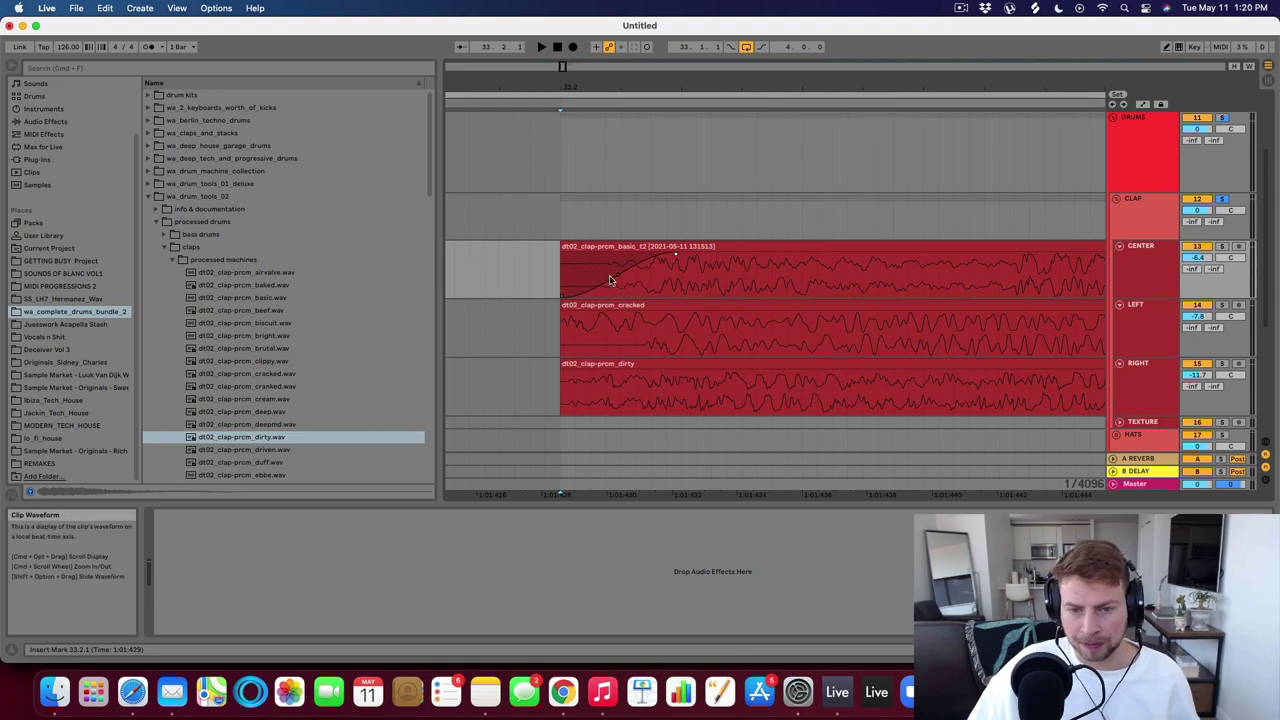
pyautogui.moveTo(609, 277)
pyautogui.mouseDown()
pyautogui.moveTo(656, 316)
pyautogui.moveTo(606, 283)
pyautogui.mouseUp()
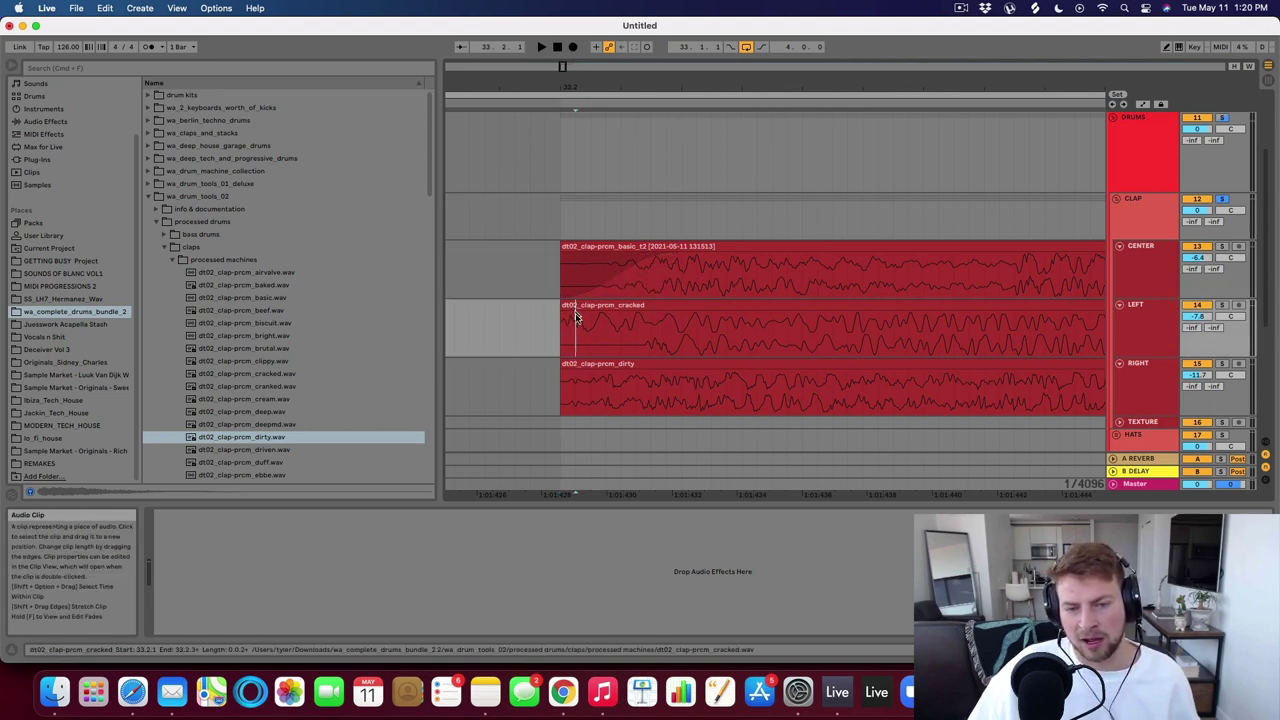
pyautogui.click(651, 269)
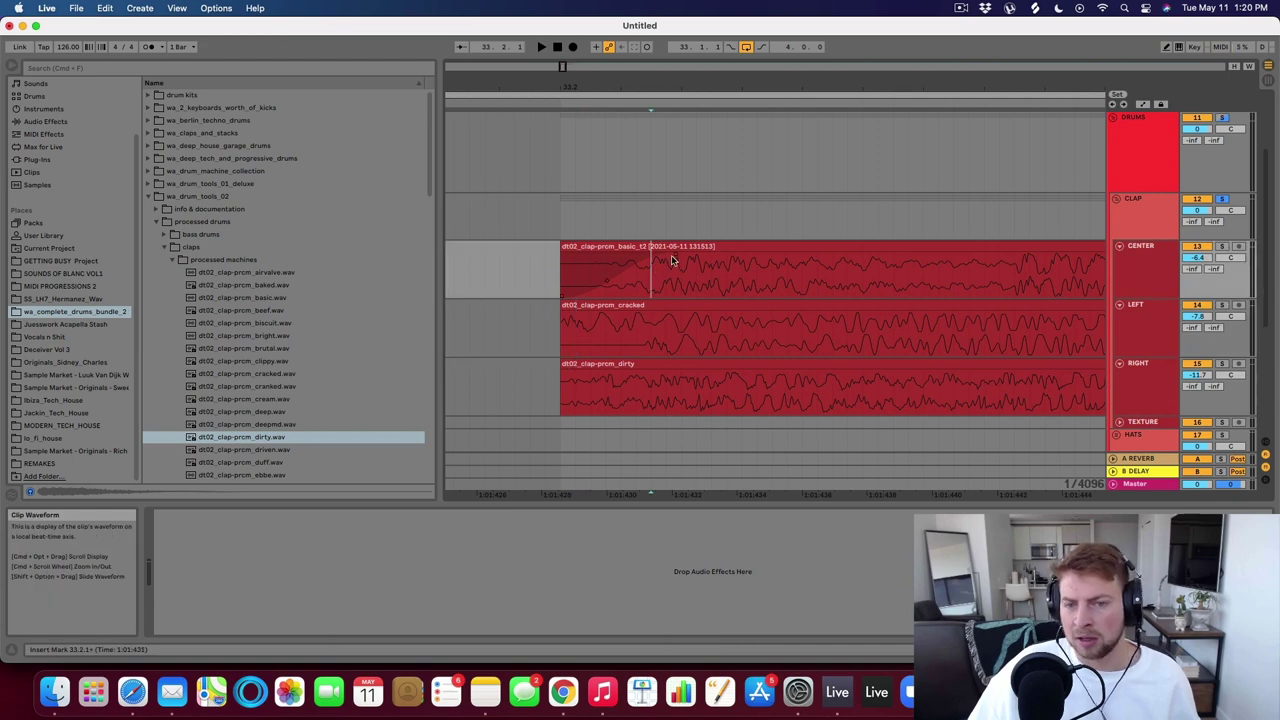
pyautogui.moveTo(651, 250); pyautogui.dragTo(559, 258)
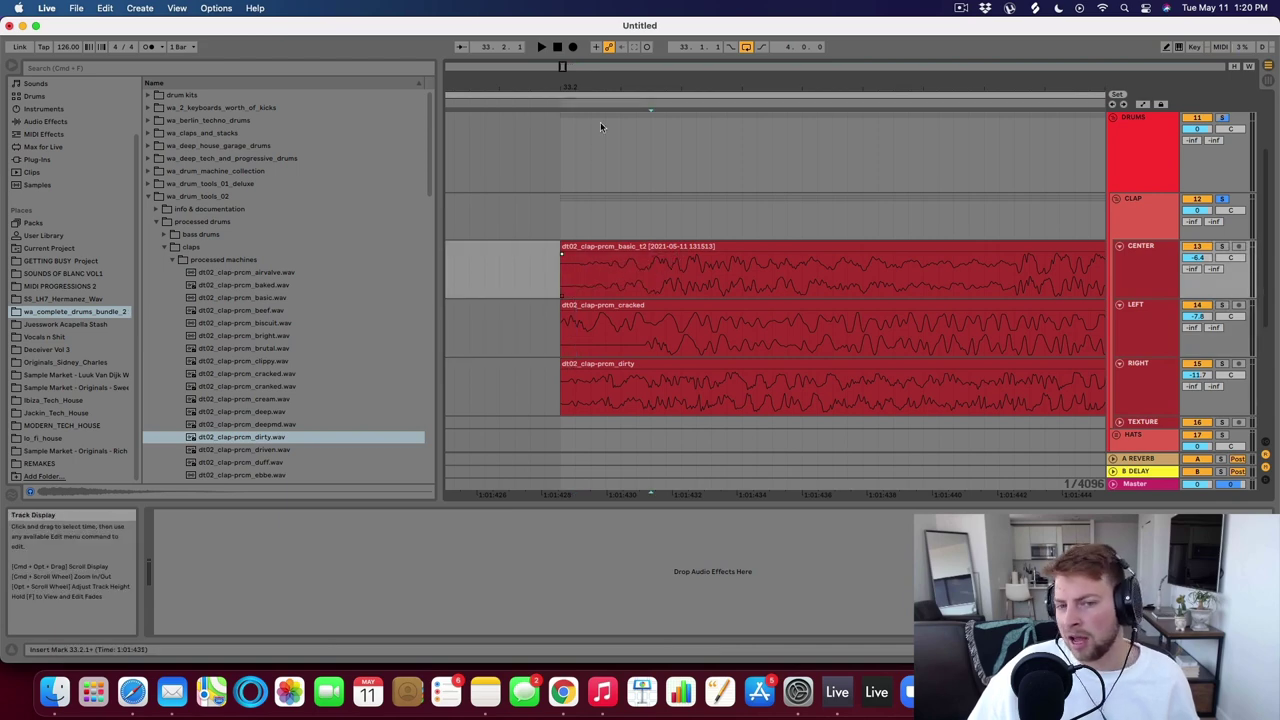
# Audition the clap layers, setting LEFT to -6.6 dB and RIGHT to -5.3 dB, with the DRUMS and CLAP groups unsoloed.
pyautogui.moveTo(619, 87); pyautogui.dragTo(584, 20)
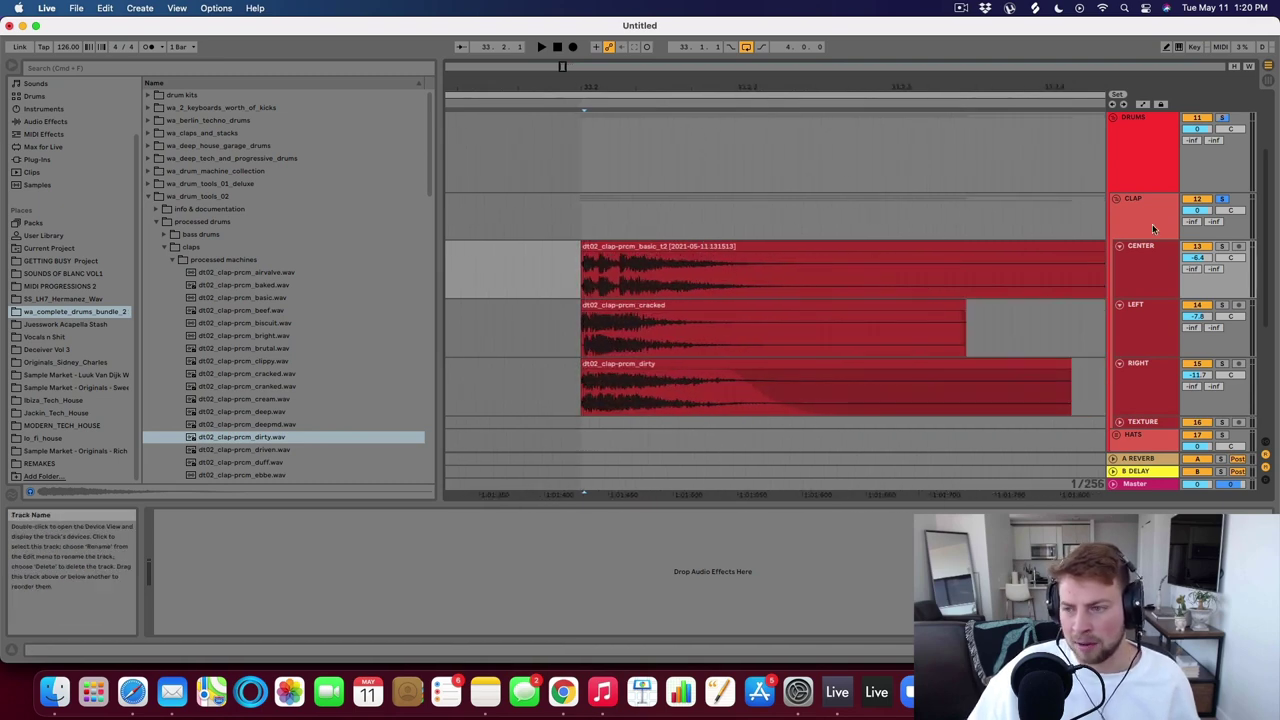
pyautogui.press('space')
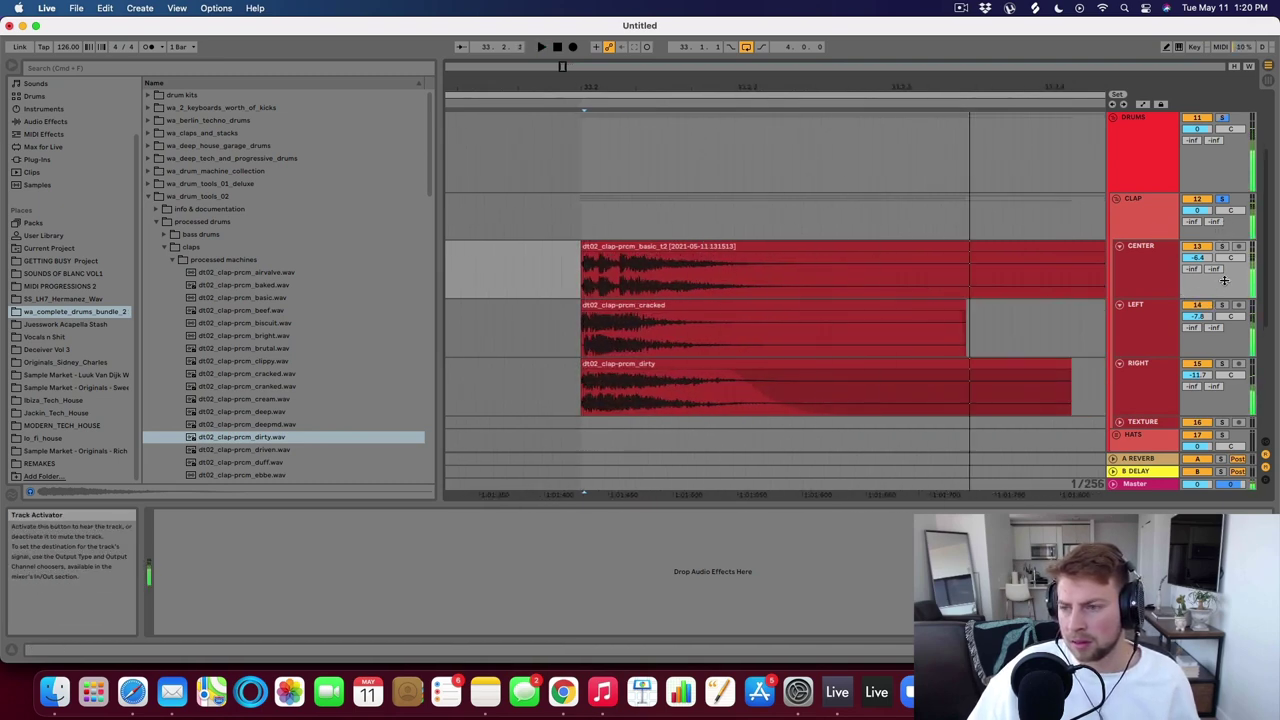
pyautogui.moveTo(1044, 331); pyautogui.dragTo(1050, 330)
pyautogui.press('space')
pyautogui.moveTo(1197, 317)
pyautogui.mouseDown()
pyautogui.moveTo(1197, 345)
pyautogui.moveTo(1197, 286)
pyautogui.moveTo(1197, 313)
pyautogui.mouseUp()
pyautogui.click(977, 247)
pyautogui.press('space')
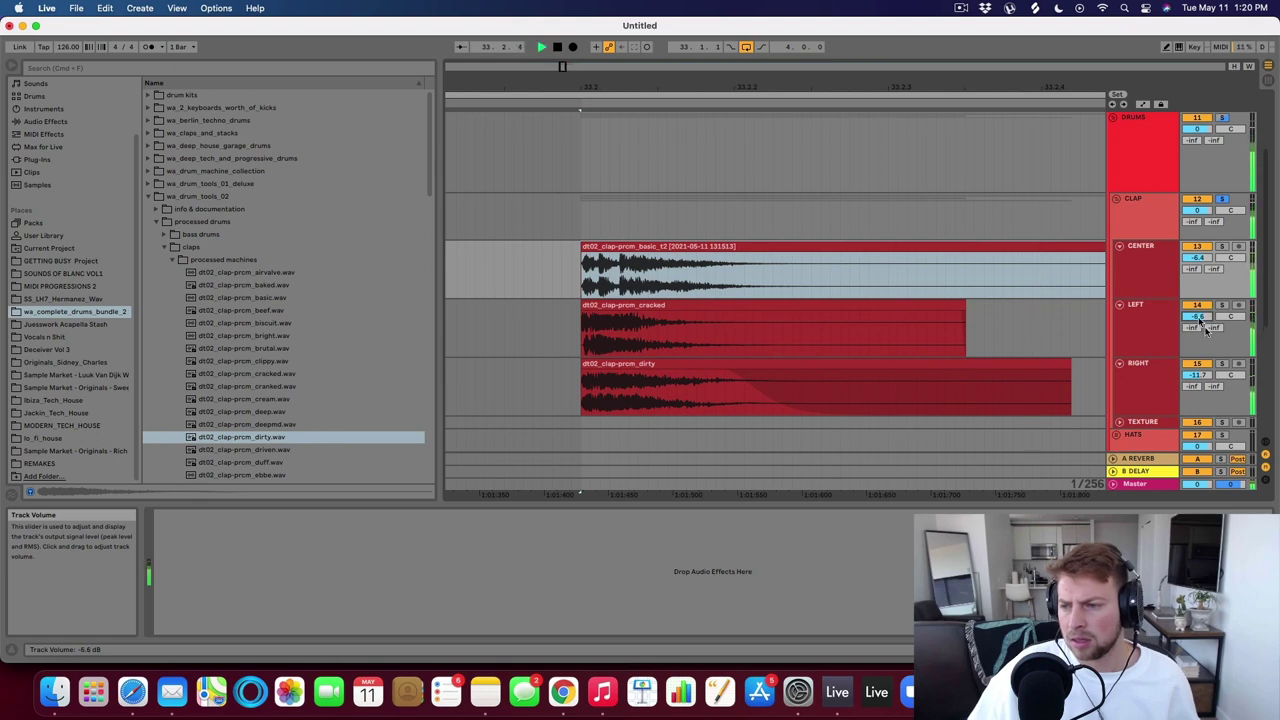
pyautogui.click(1222, 365)
pyautogui.moveTo(1203, 375); pyautogui.dragTo(1203, 368)
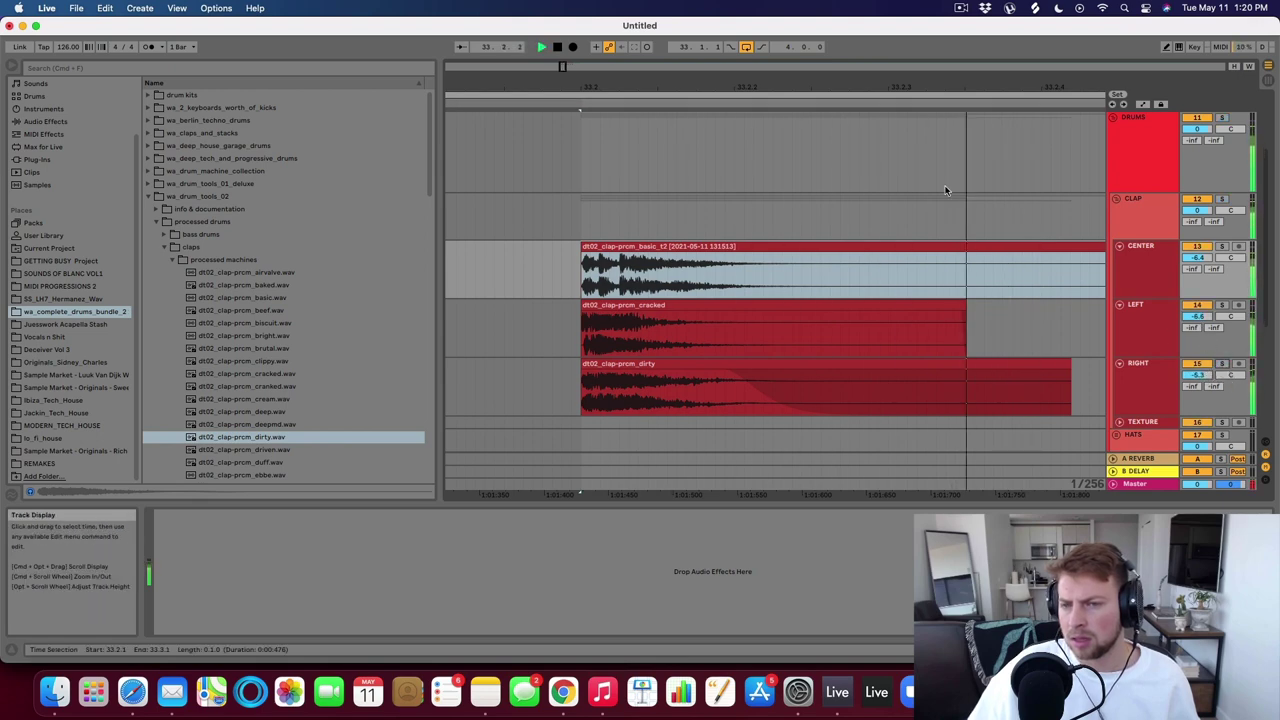
# Delete the first clap clips on the LEFT and RIGHT tracks and loop the bar from 33.1.1 to 34.1.1.
pyautogui.moveTo(886, 80); pyautogui.dragTo(886, 200)
pyautogui.click(778, 330)
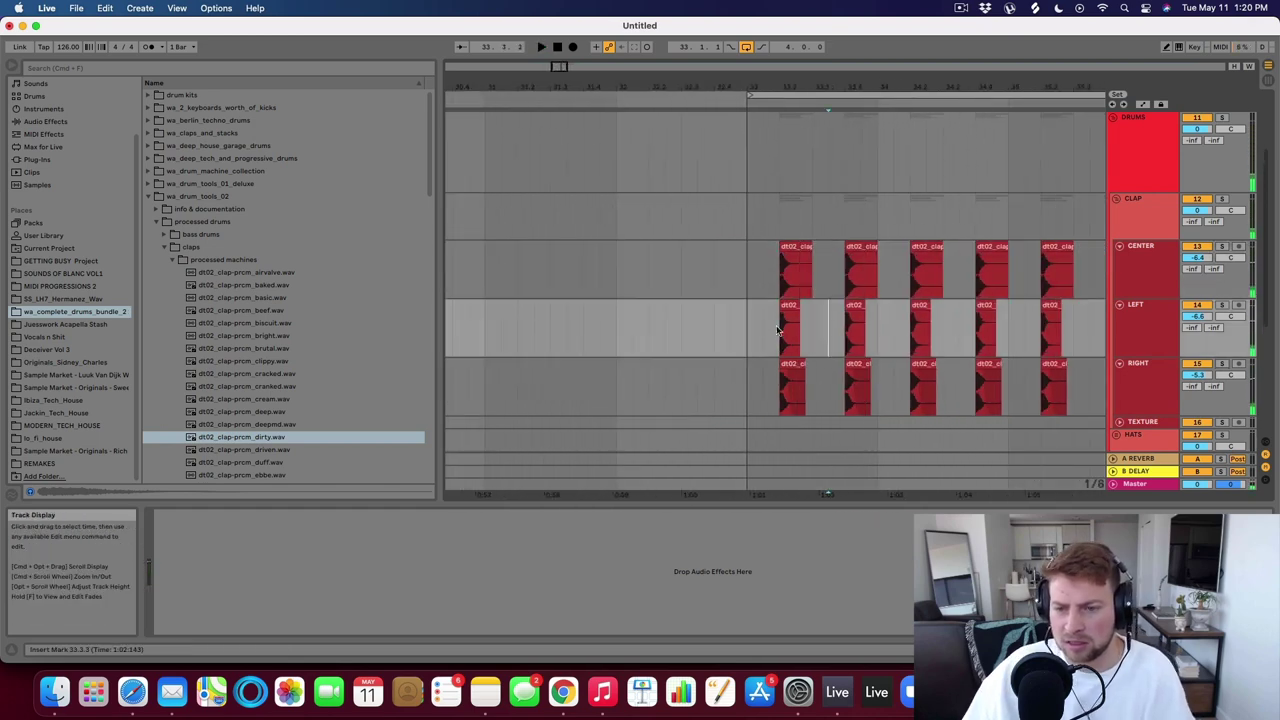
pyautogui.moveTo(795, 350); pyautogui.dragTo(840, 385)
pyautogui.moveTo(881, 348); pyautogui.dragTo(751, 270)
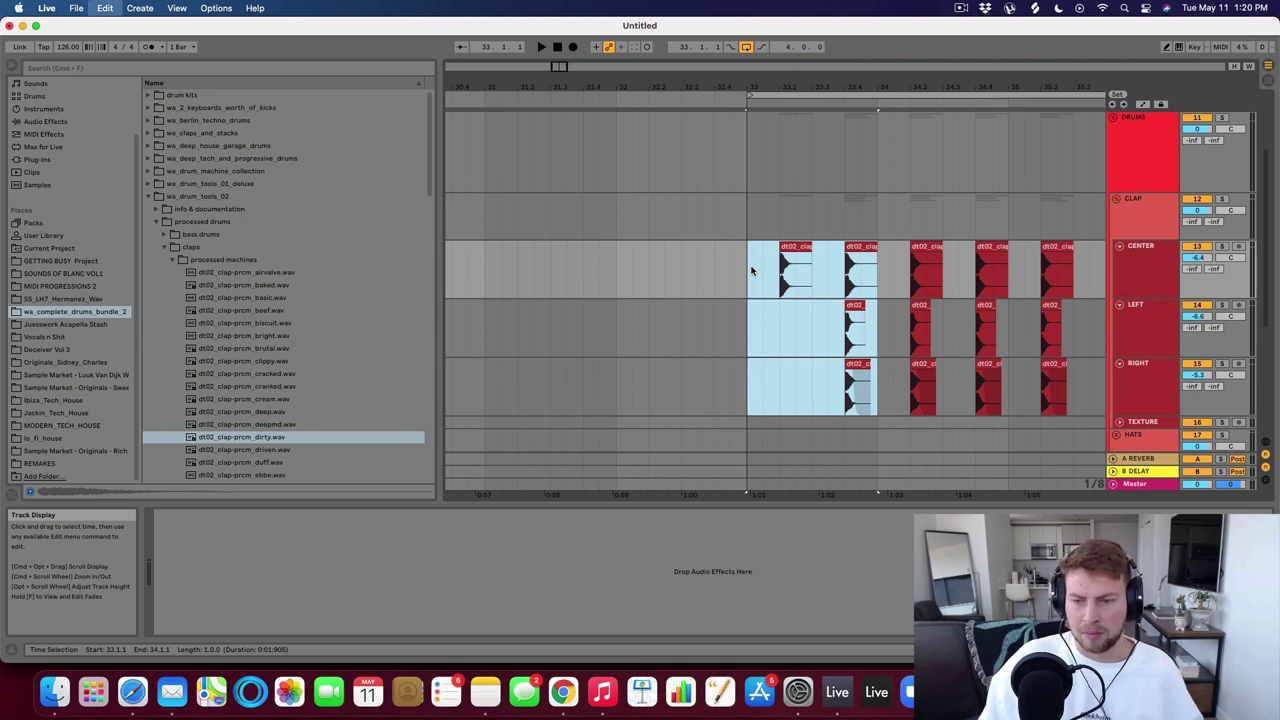
pyautogui.press('super+l')
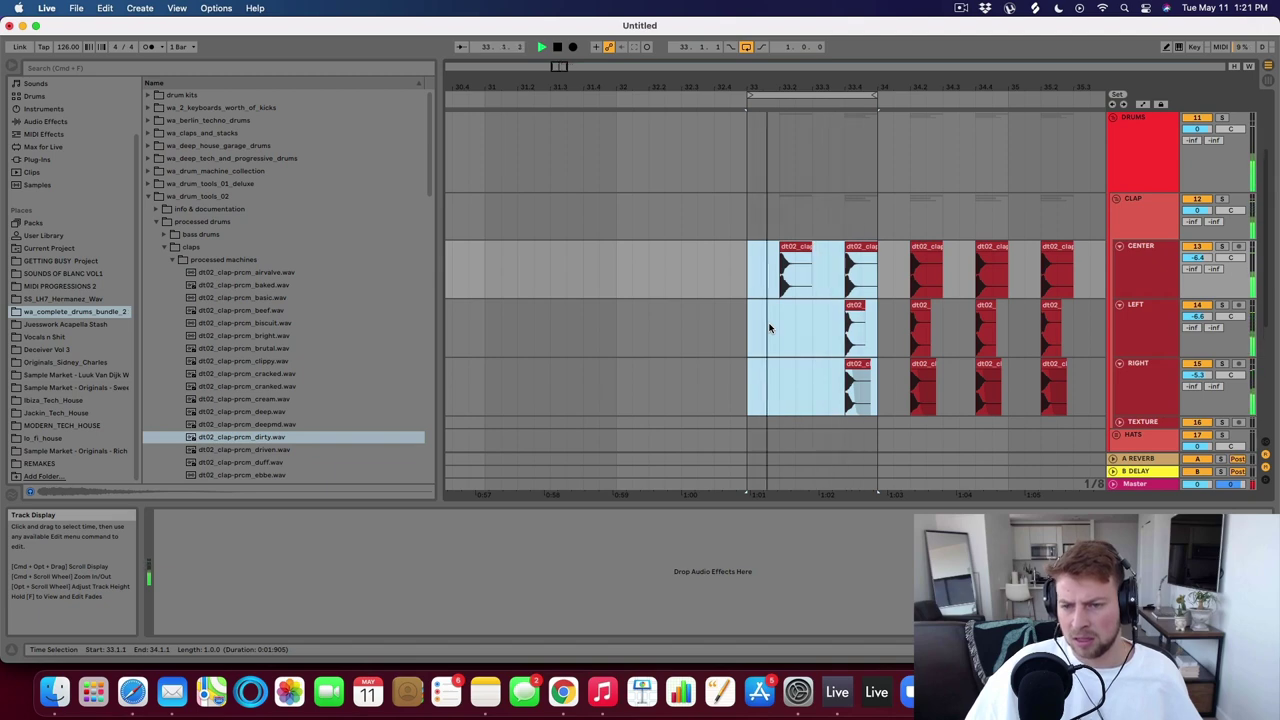
# Play the loop from the first CENTER clap and set the LEFT track to -7.1 dB and RIGHT to -6.9 dB.
pyautogui.click(781, 273)
pyautogui.moveTo(1203, 316); pyautogui.dragTo(1203, 321)
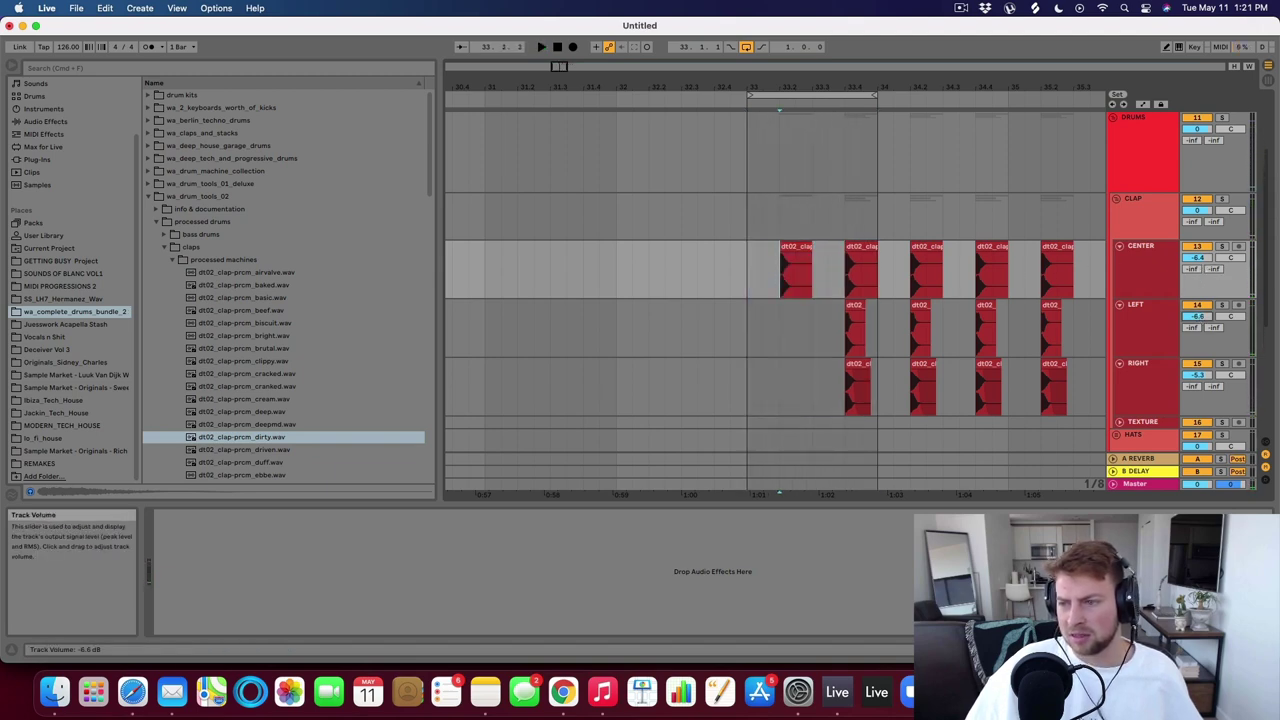
pyautogui.press('space')
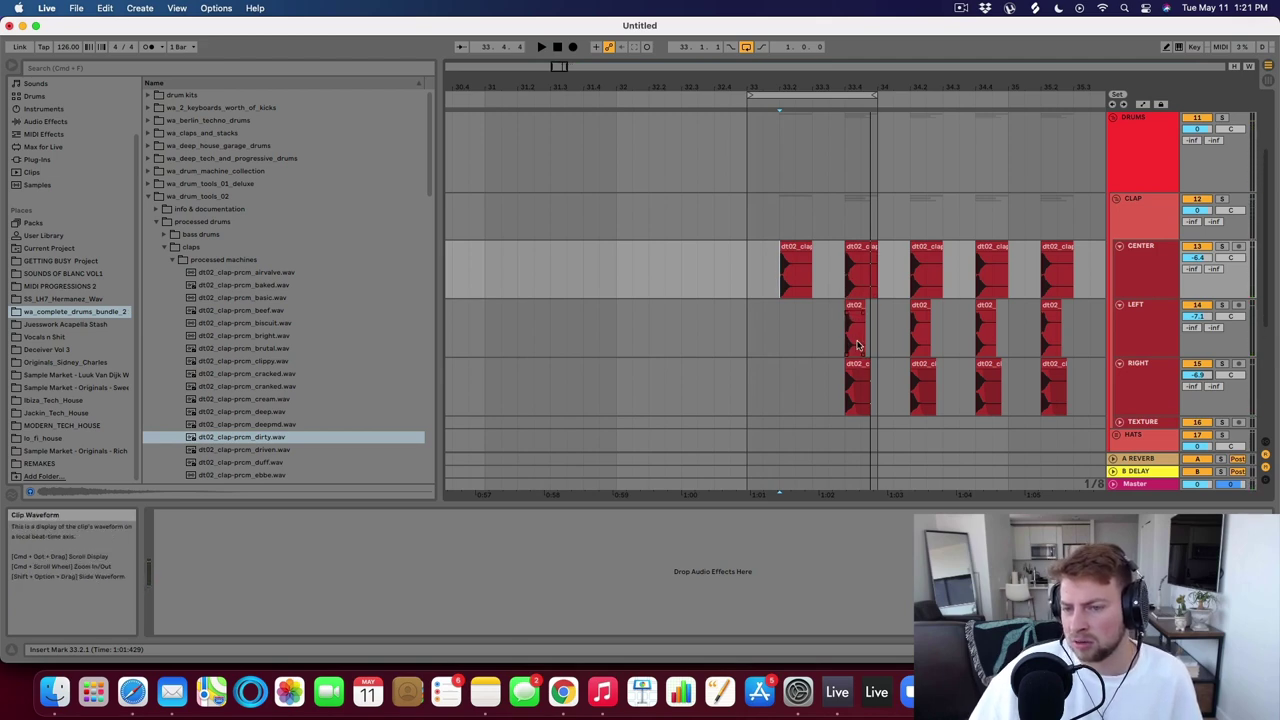
# Select the LEFT and RIGHT claps on beat 33.4 and unfold the TEXTURE track.
pyautogui.click(861, 345)
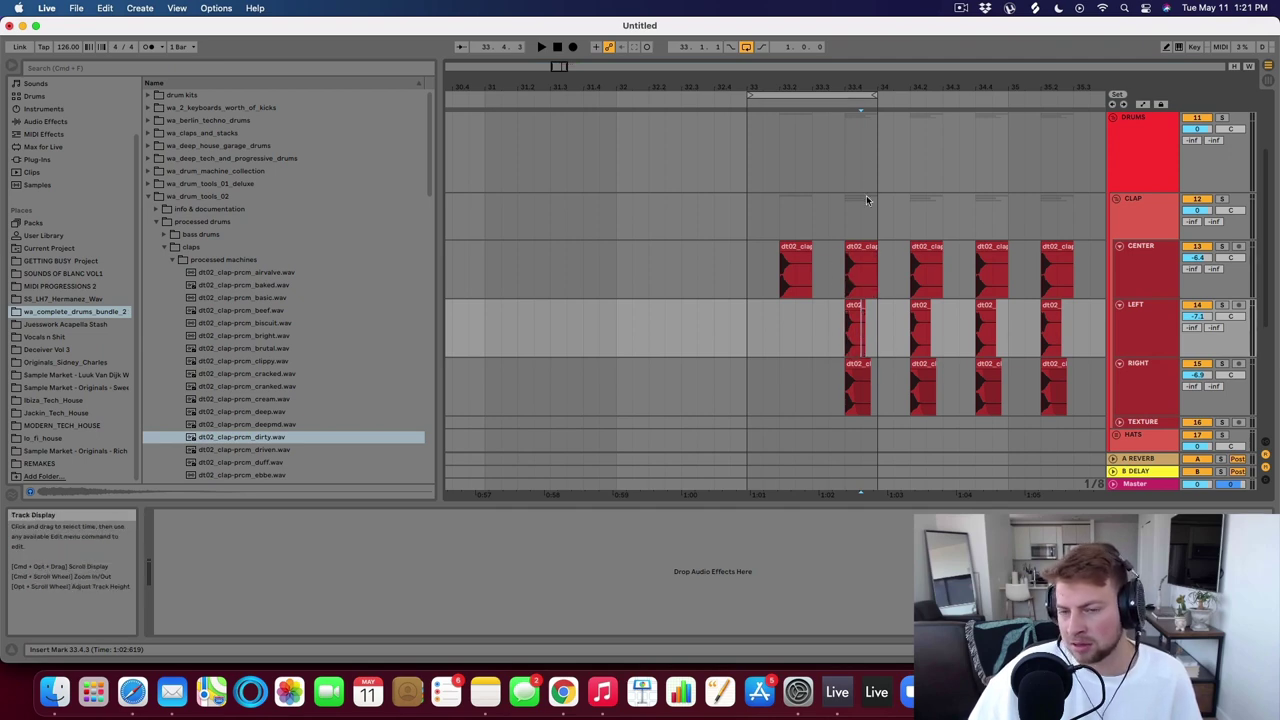
pyautogui.press('+')
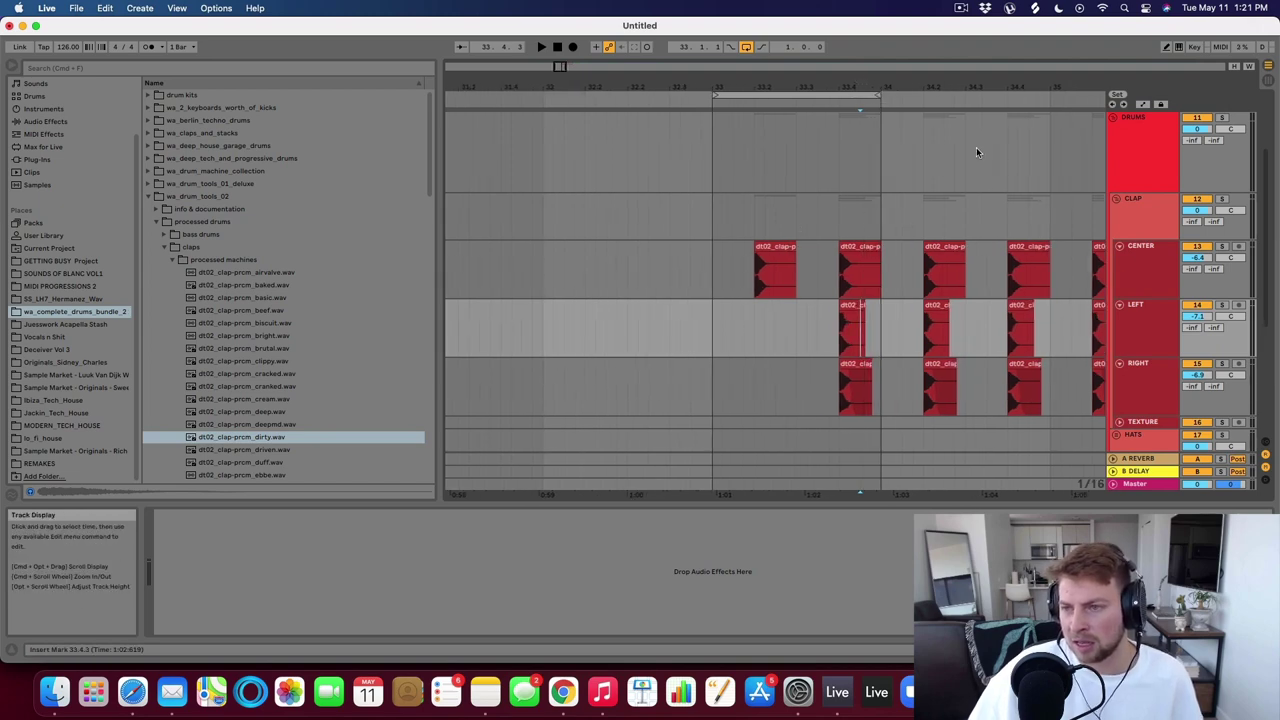
pyautogui.scroll(3, 1133, 170)
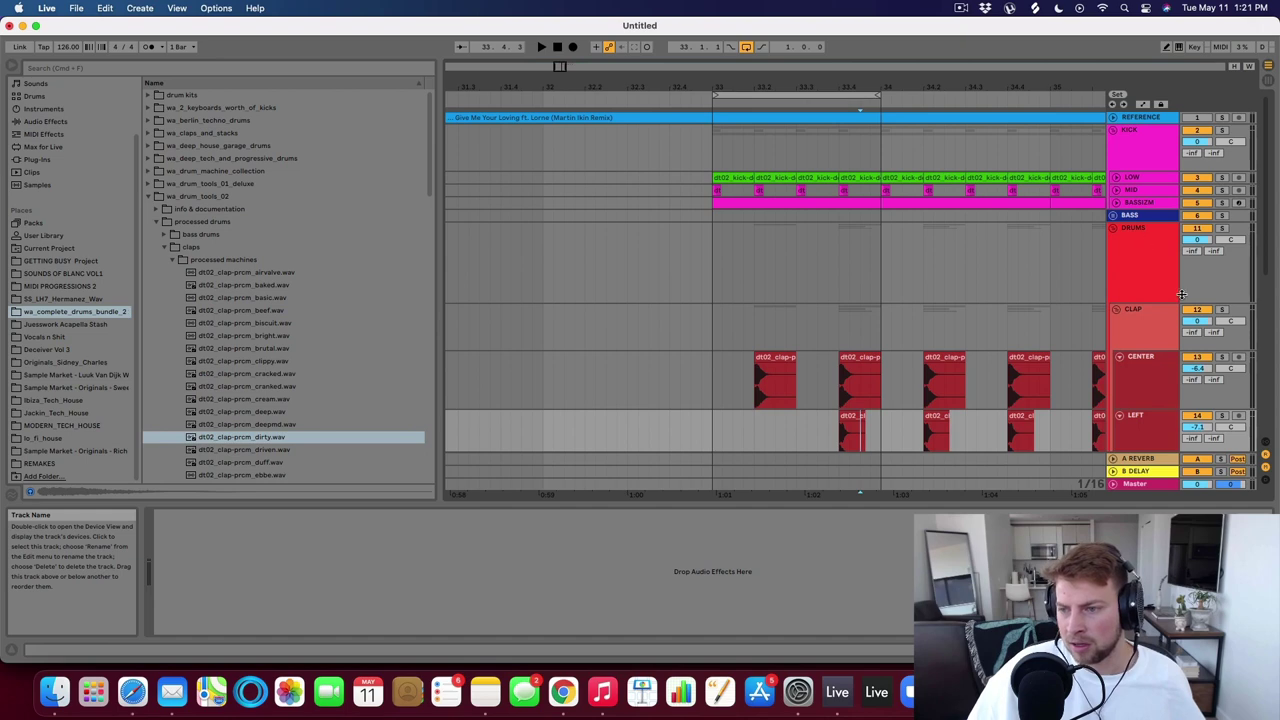
pyautogui.scroll(-4, 886, 290)
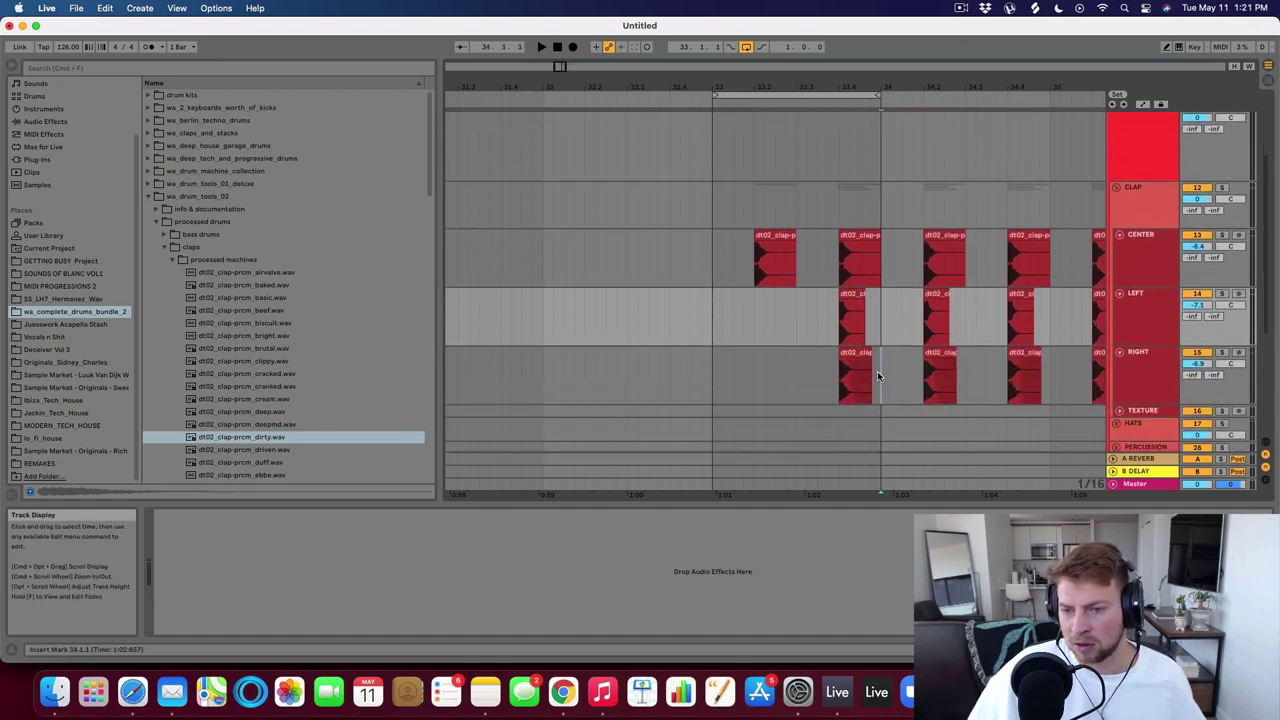
pyautogui.moveTo(877, 375); pyautogui.dragTo(840, 300)
pyautogui.scroll(-2, 1120, 360)
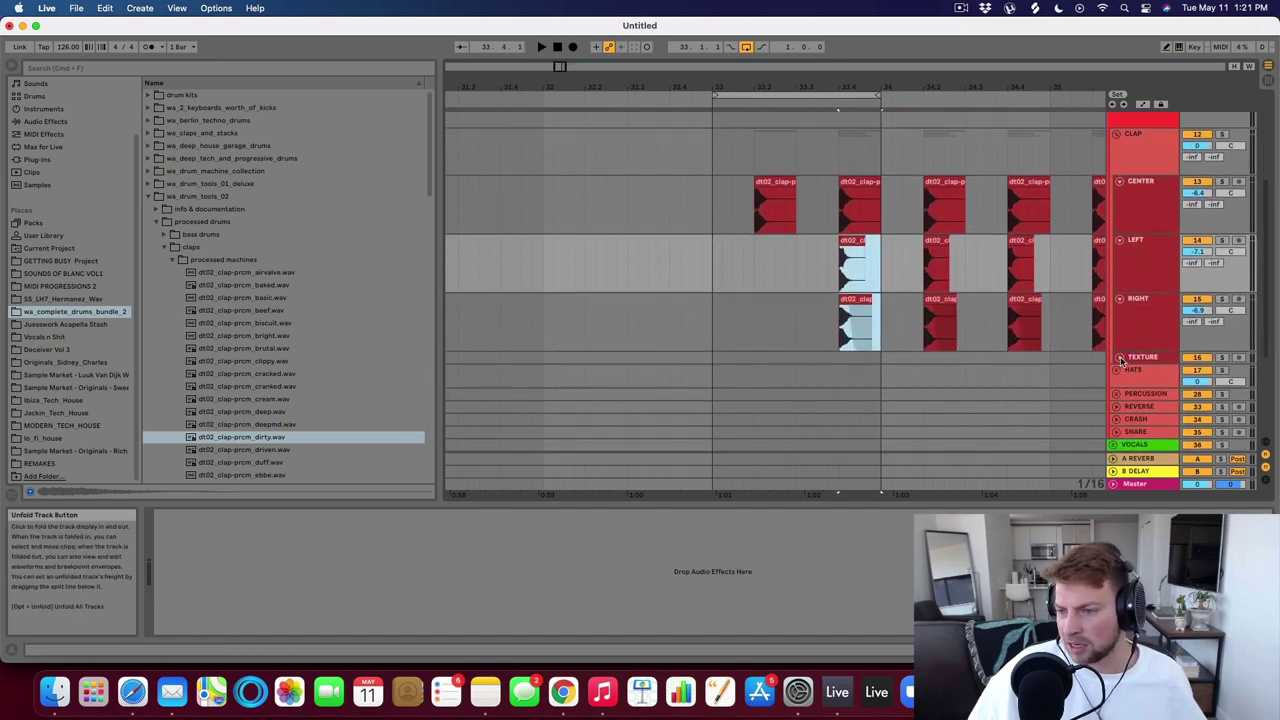
pyautogui.click(1119, 357)
# Browse the synthetic & noise clap folder instead of processed machines and audition samples from dt02_clap-noise_filterpop.wav to dt02_clap-noise_grains.wav.
pyautogui.click(171, 260)
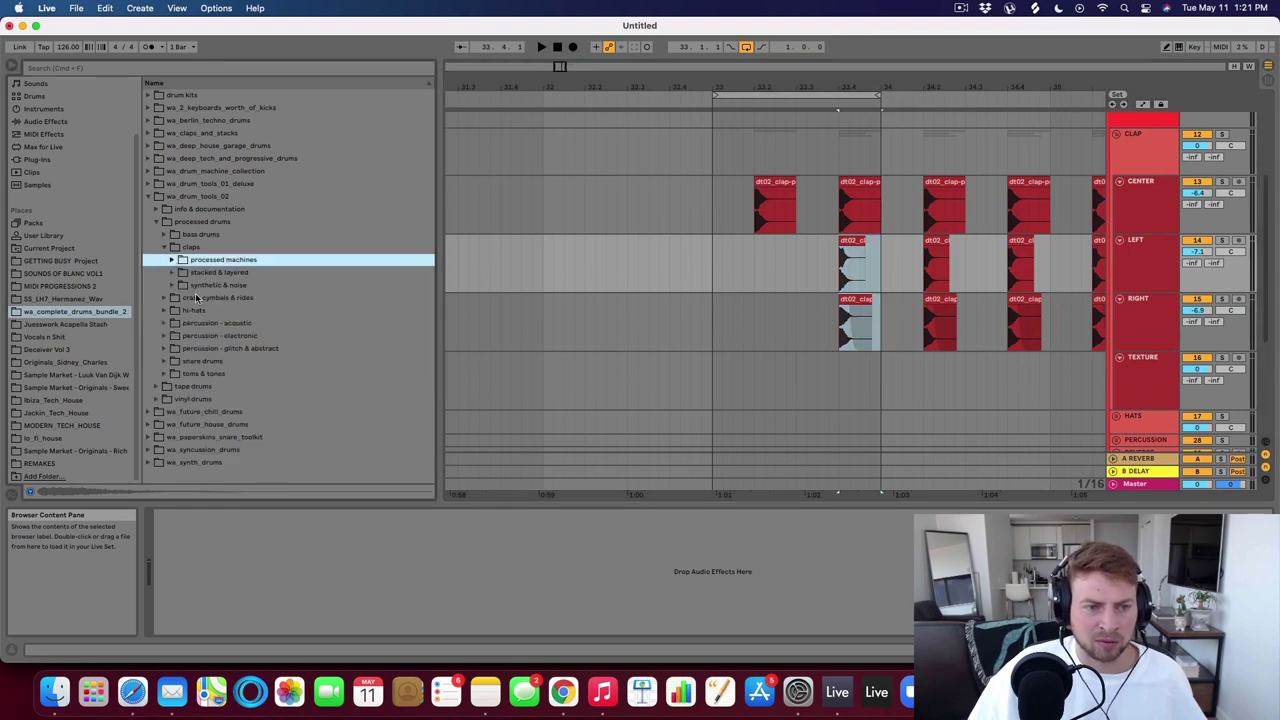
pyautogui.click(173, 286)
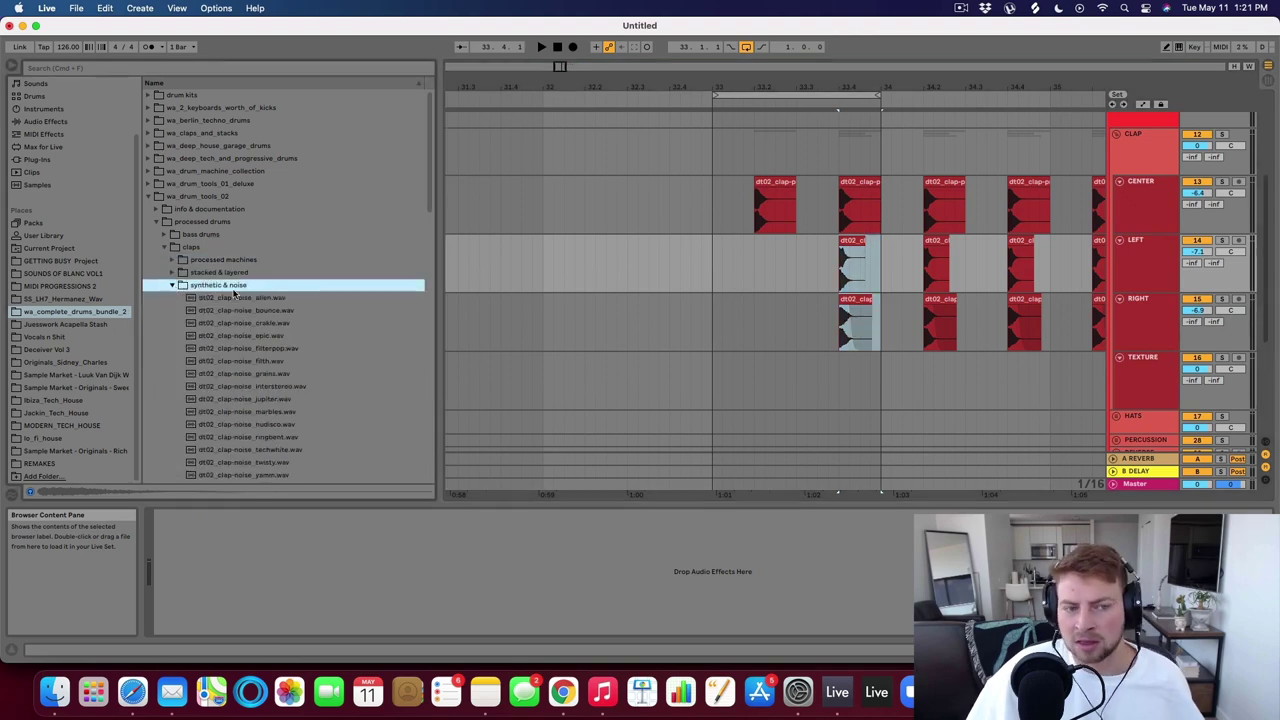
pyautogui.click(249, 348)
pyautogui.press('Down')
pyautogui.press('Down')
pyautogui.press('Down')
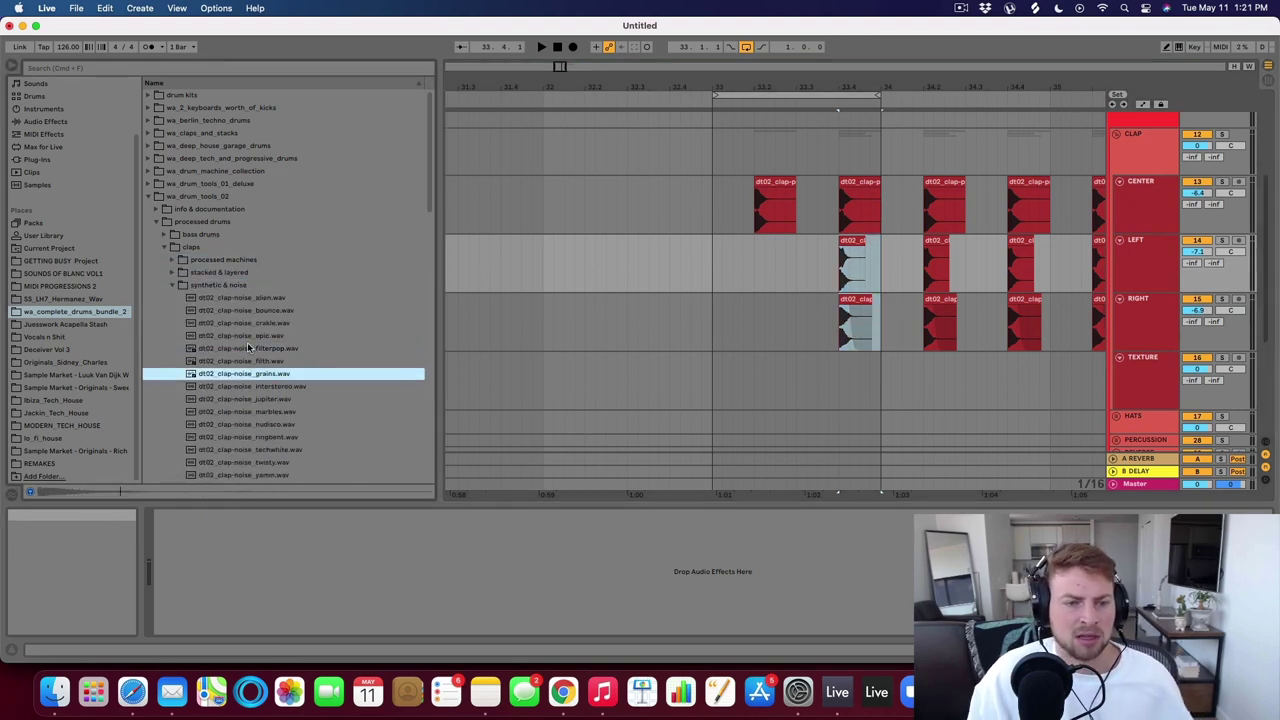
pyautogui.press('Up')
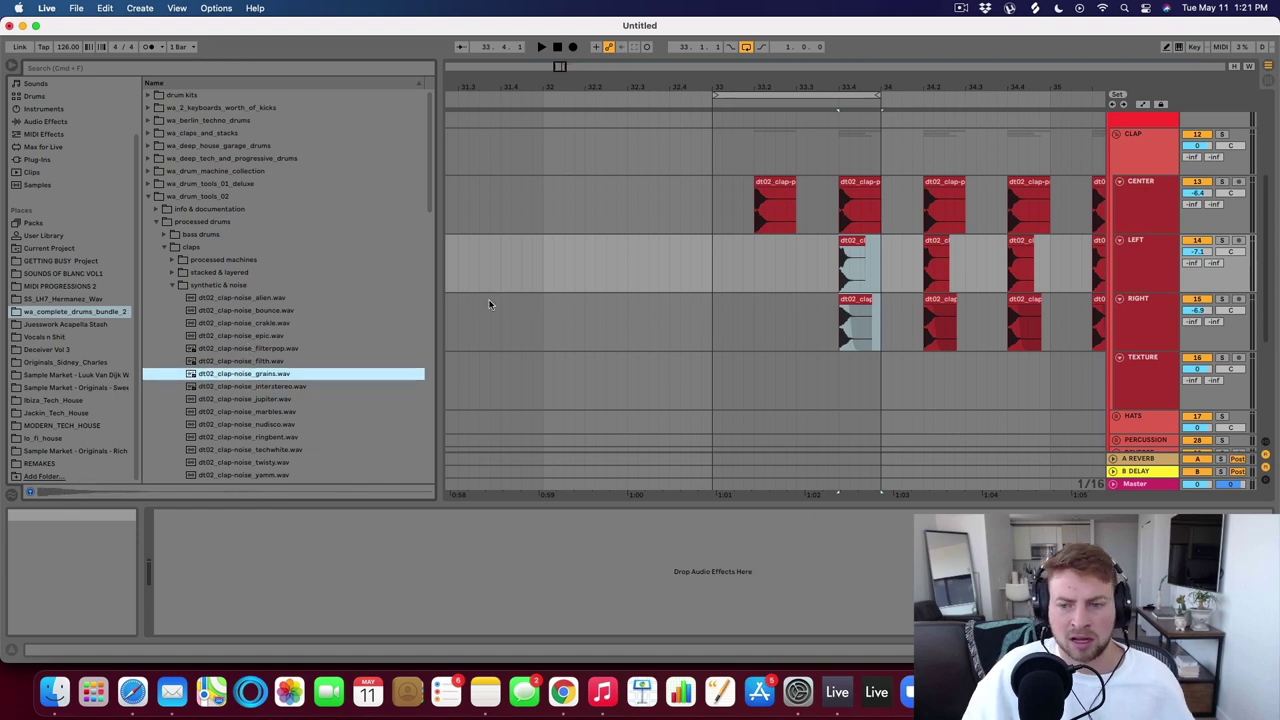
# Copy the LEFT and RIGHT claps on beat 33.4 and paste them at beat 33.2 on the same tracks.
pyautogui.click(828, 385)
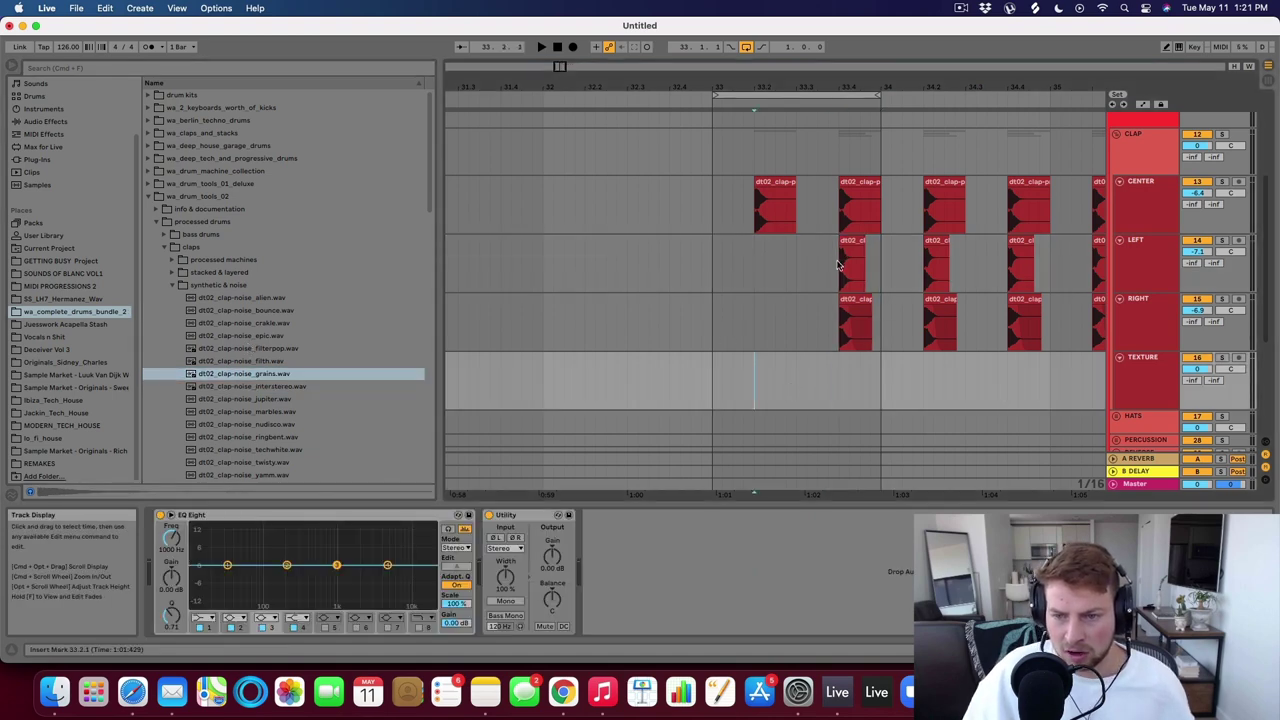
pyautogui.moveTo(872, 288); pyautogui.dragTo(842, 322)
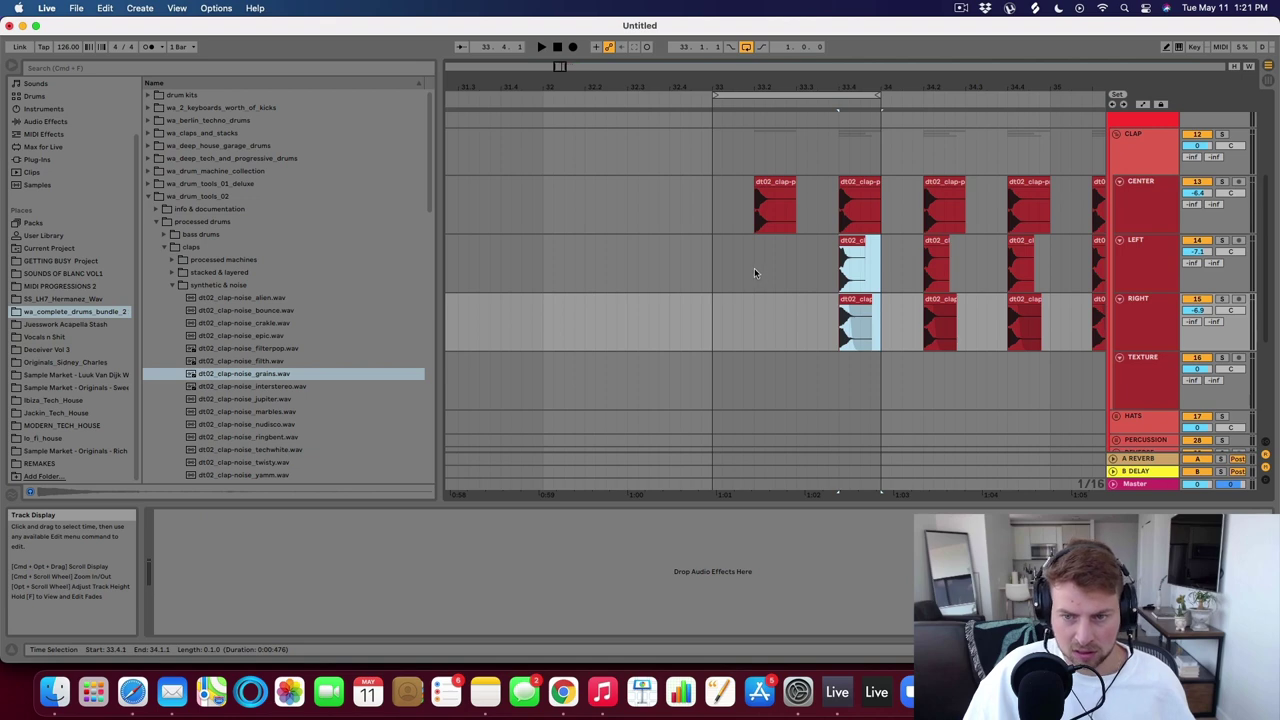
pyautogui.click(755, 272)
pyautogui.press('super+v')
# Place dt02_clap-noise_grains.wav on the TEXTURE track at beat 33.2 and play it with the other clap layers.
pyautogui.moveTo(262, 375); pyautogui.dragTo(753, 388)
pyautogui.press('space')
pyautogui.moveTo(773, 79); pyautogui.dragTo(768, 98)
pyautogui.click(803, 379)
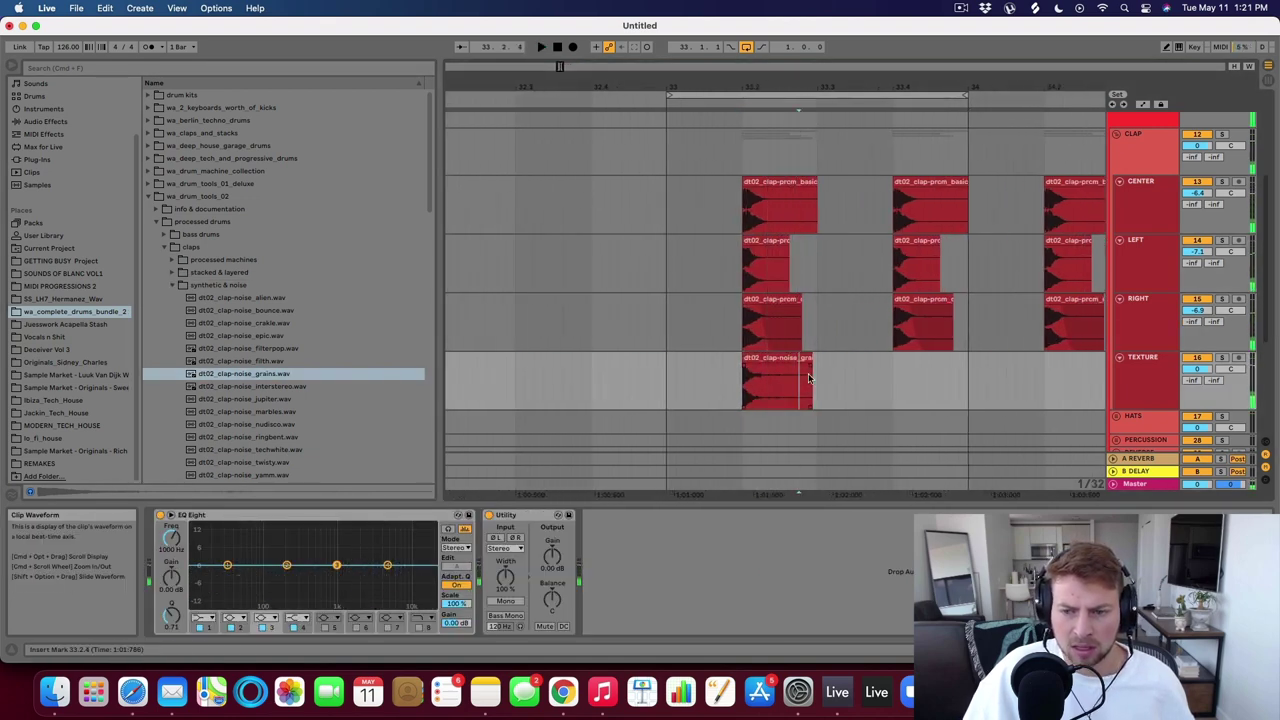
# Add a fade-out to the TEXTURE clip starting just after its onset and audition the result.
pyautogui.moveTo(810, 378); pyautogui.dragTo(755, 368)
pyautogui.click(747, 383)
pyautogui.press('space')
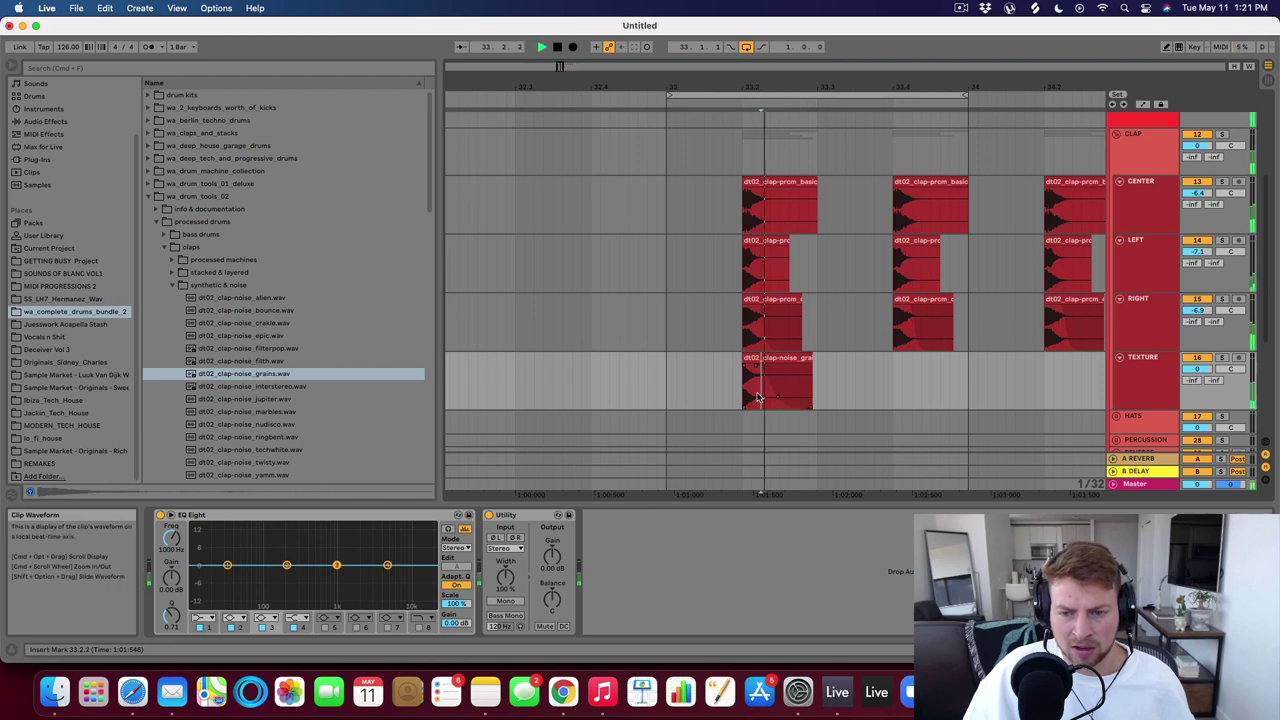
pyautogui.press('space')
pyautogui.press('space')
pyautogui.press('space')
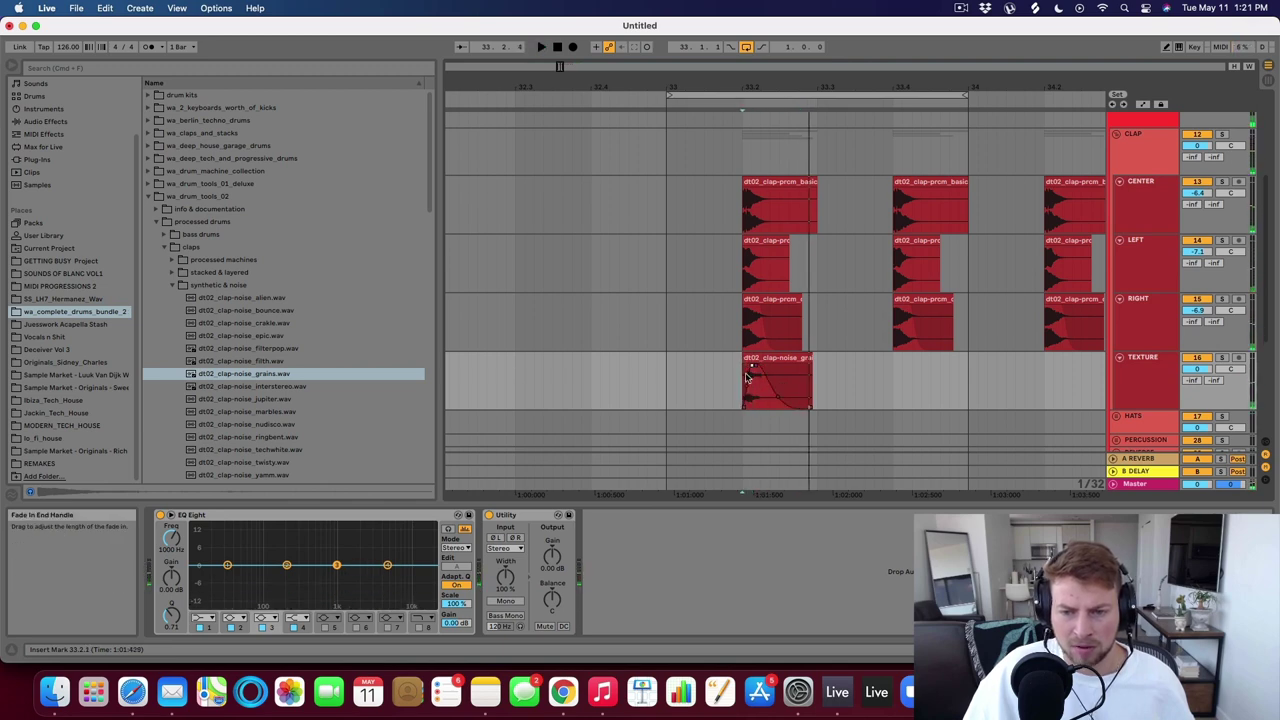
# Steepen the TEXTURE clip's fade-out curve so the noise decays faster, and replay the layered clap.
pyautogui.click(727, 391)
pyautogui.press('space')
pyautogui.press('space')
pyautogui.moveTo(778, 398); pyautogui.dragTo(770, 412)
pyautogui.press('space')
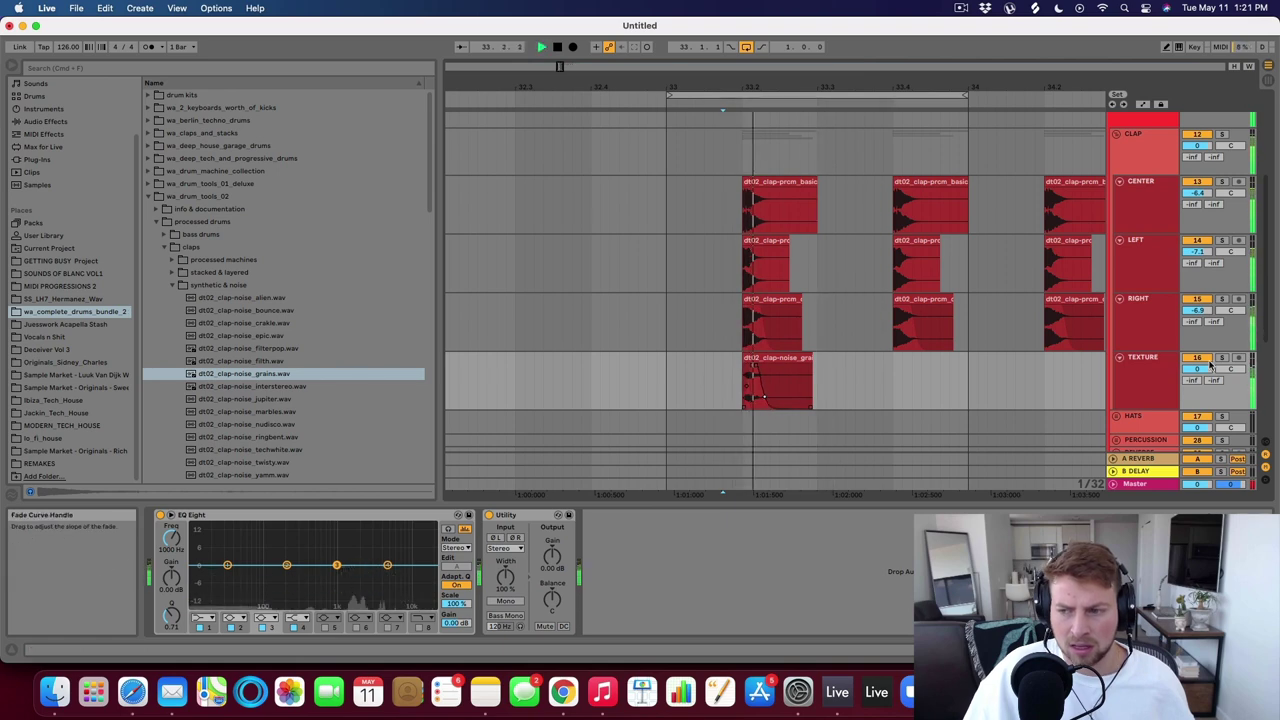
# Set the TEXTURE track to -7.8 dB, solo it, and duplicate its clap from beat 33.2 to beat 33.4.
pyautogui.click(628, 374)
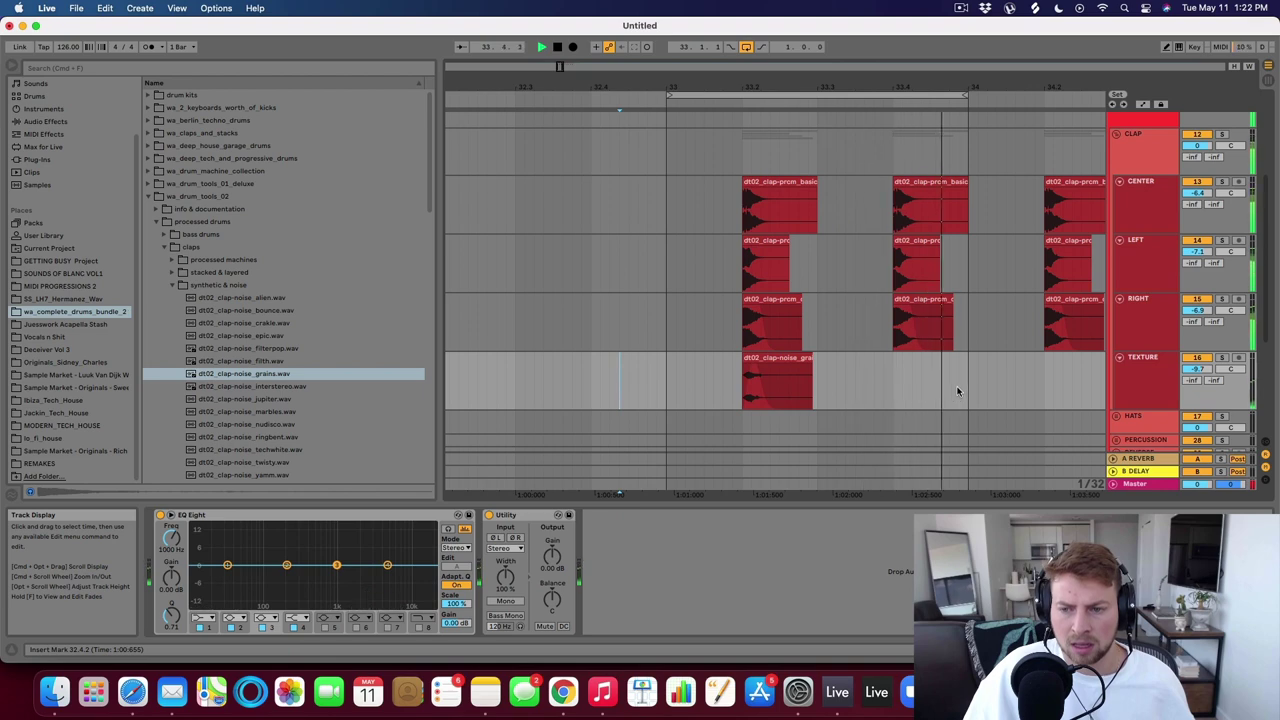
pyautogui.click(1221, 357)
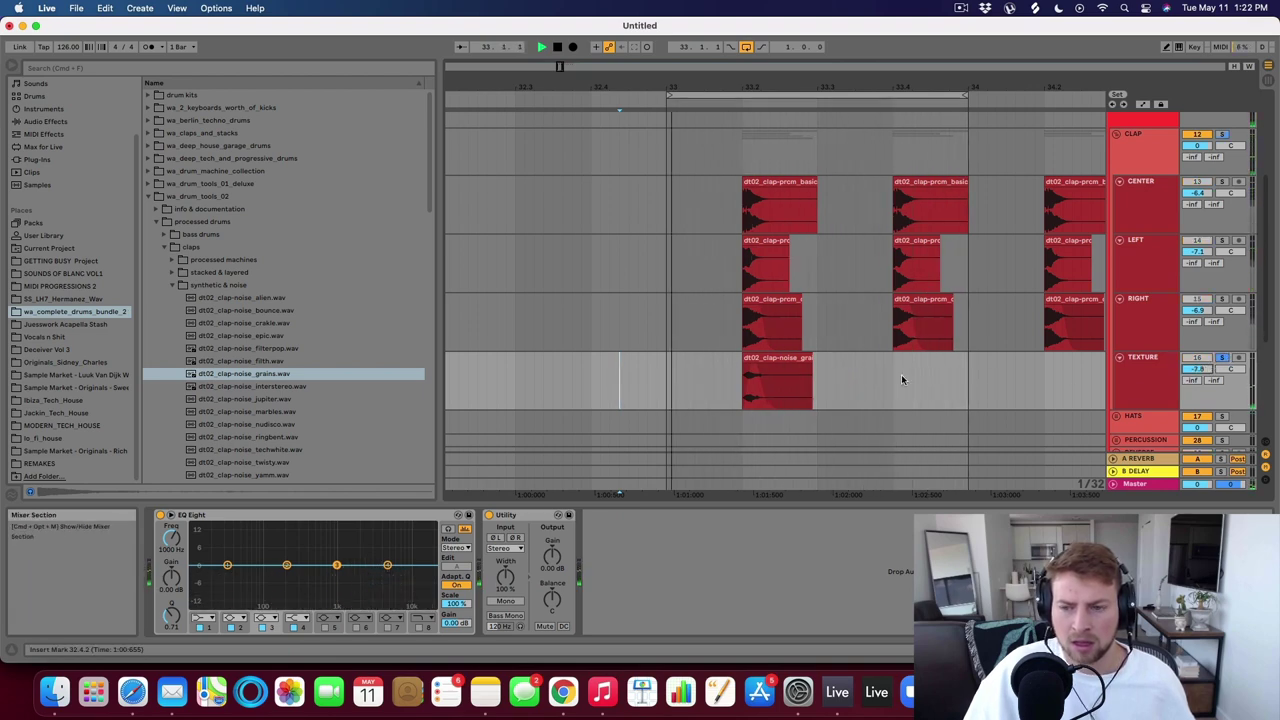
pyautogui.moveTo(815, 382); pyautogui.dragTo(667, 382)
pyautogui.press('super+d')
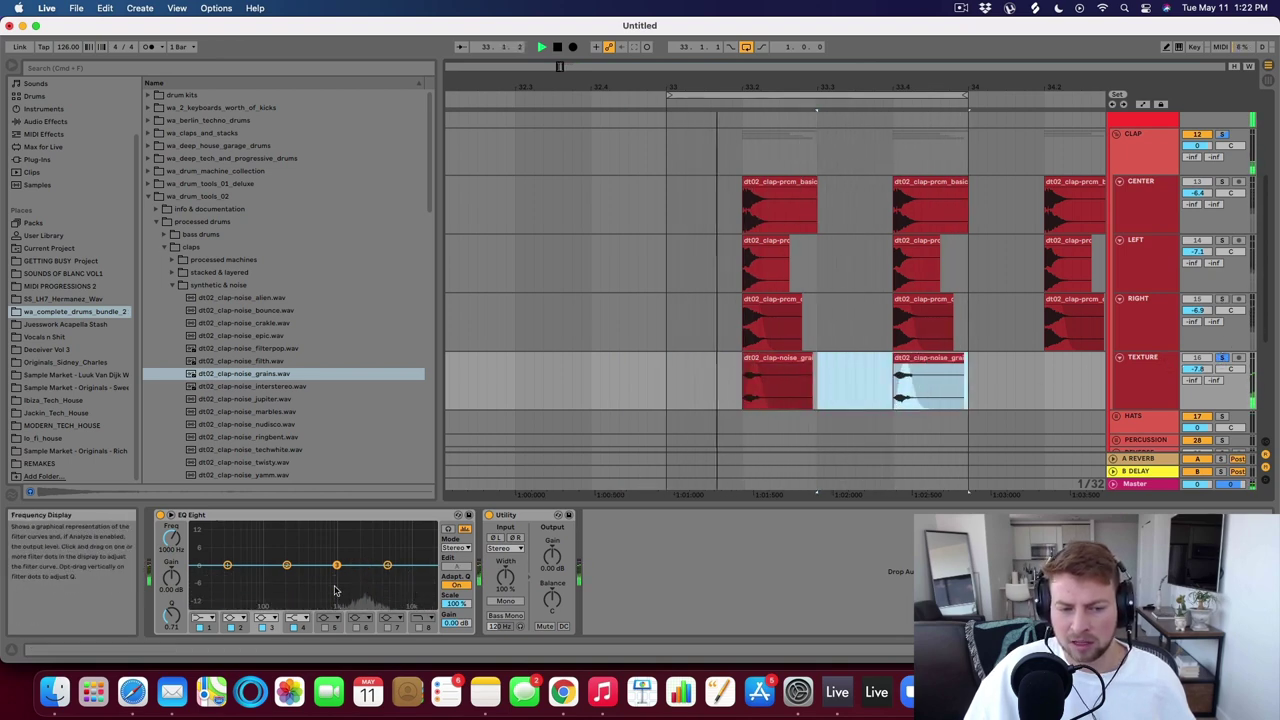
pyautogui.press('space')
# Unsolo the TEXTURE track and check the device chains of the RIGHT, LEFT and CENTER tracks.
pyautogui.click(1149, 324)
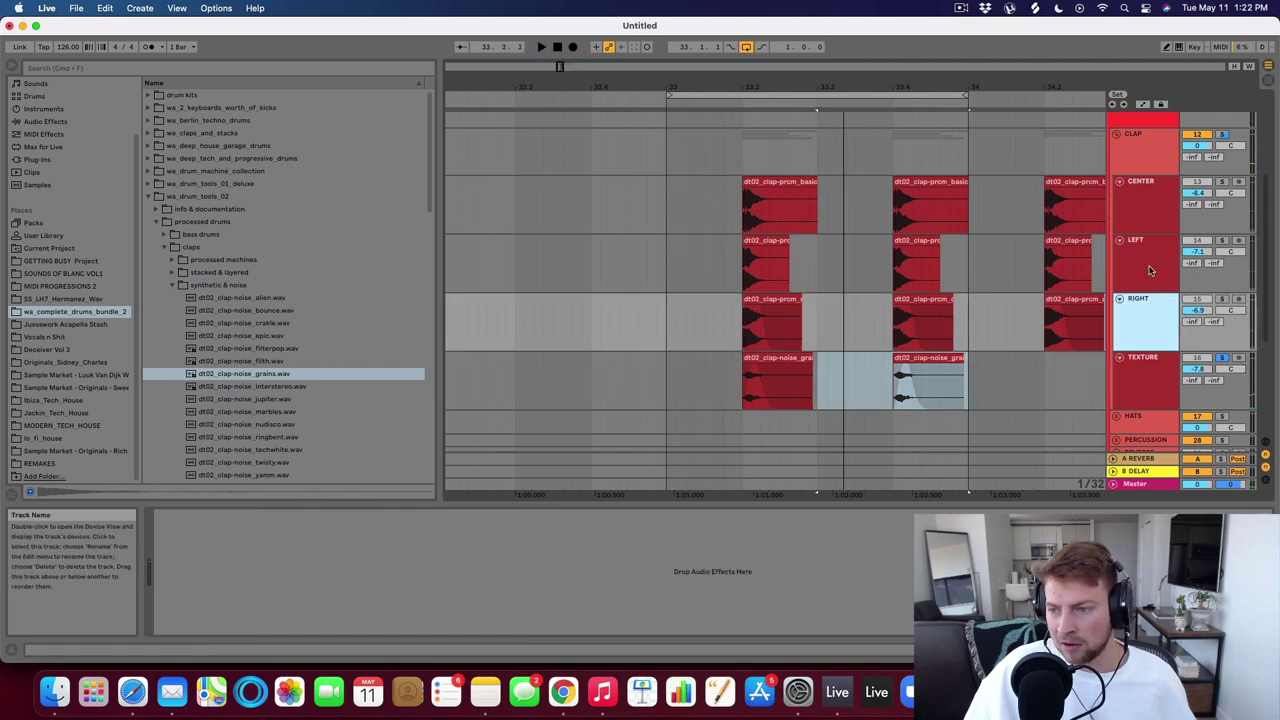
pyautogui.click(1150, 268)
pyautogui.click(1146, 207)
pyautogui.click(1148, 318)
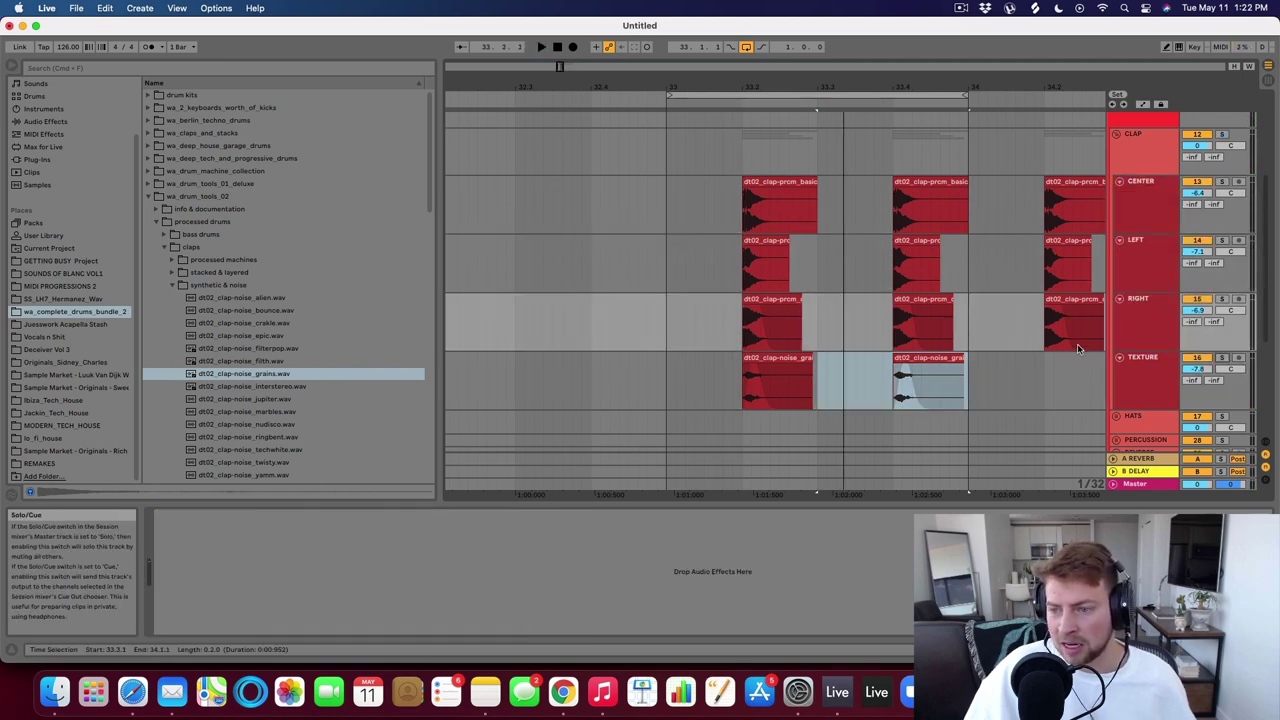
# Add an EQ Eight audio effect to each of the CENTER, LEFT, RIGHT and TEXTURE tracks.
pyautogui.click(1132, 216)
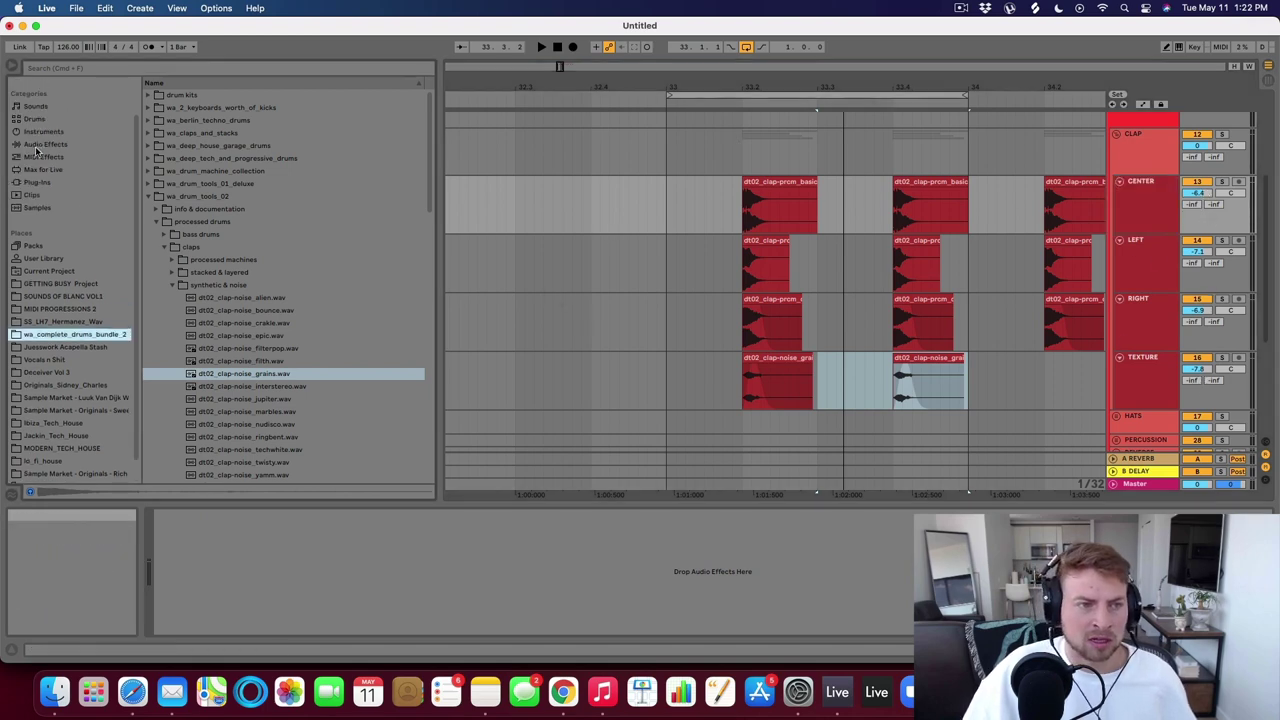
pyautogui.click(38, 146)
pyautogui.click(172, 272)
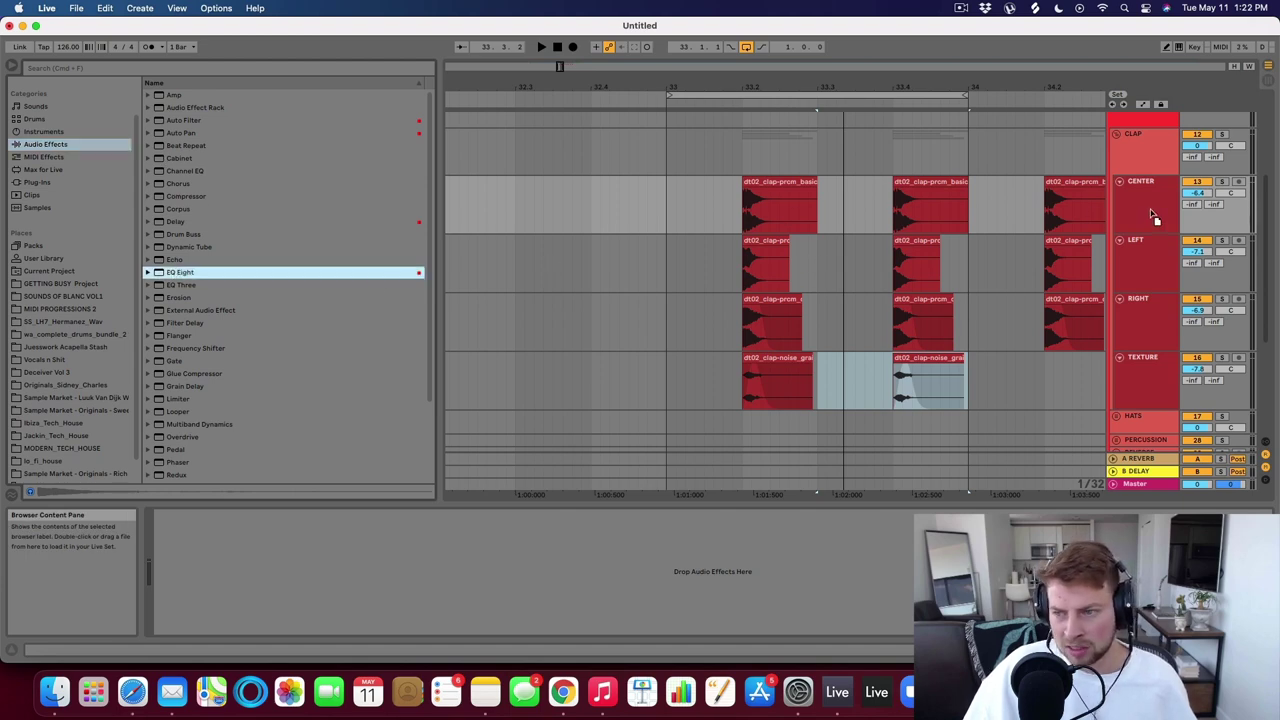
pyautogui.press('Return')
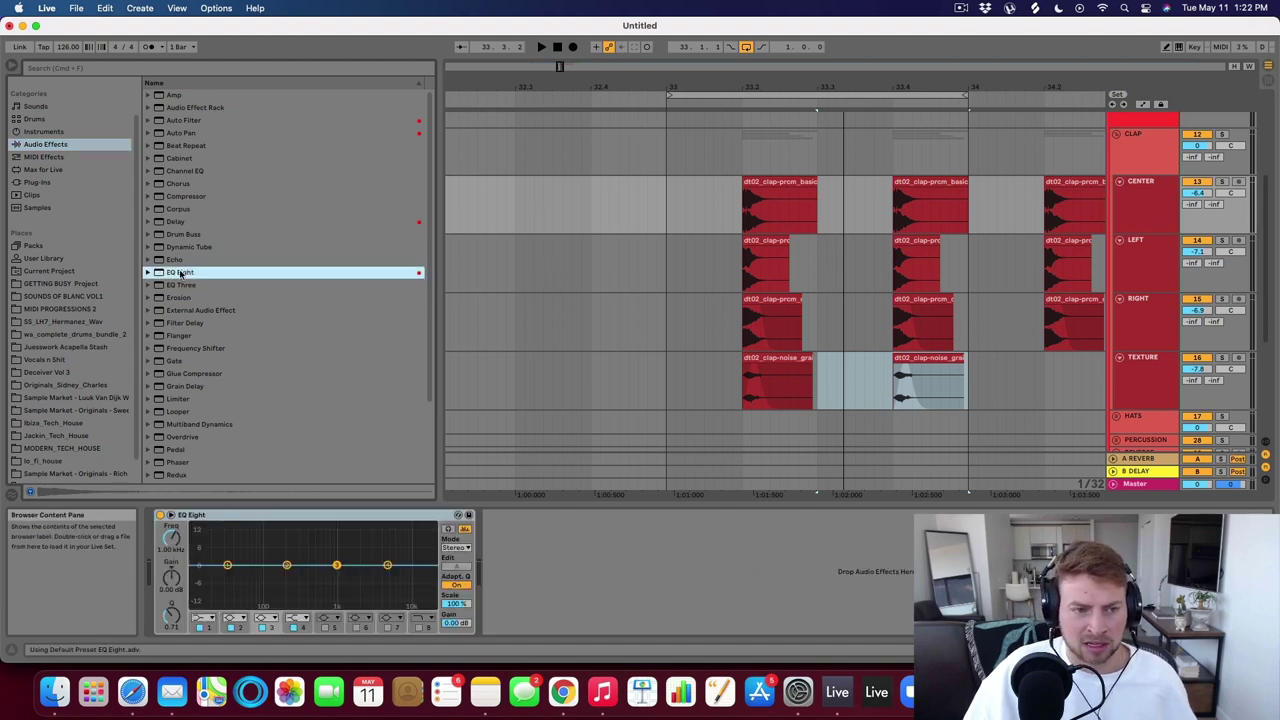
pyautogui.click(600, 277)
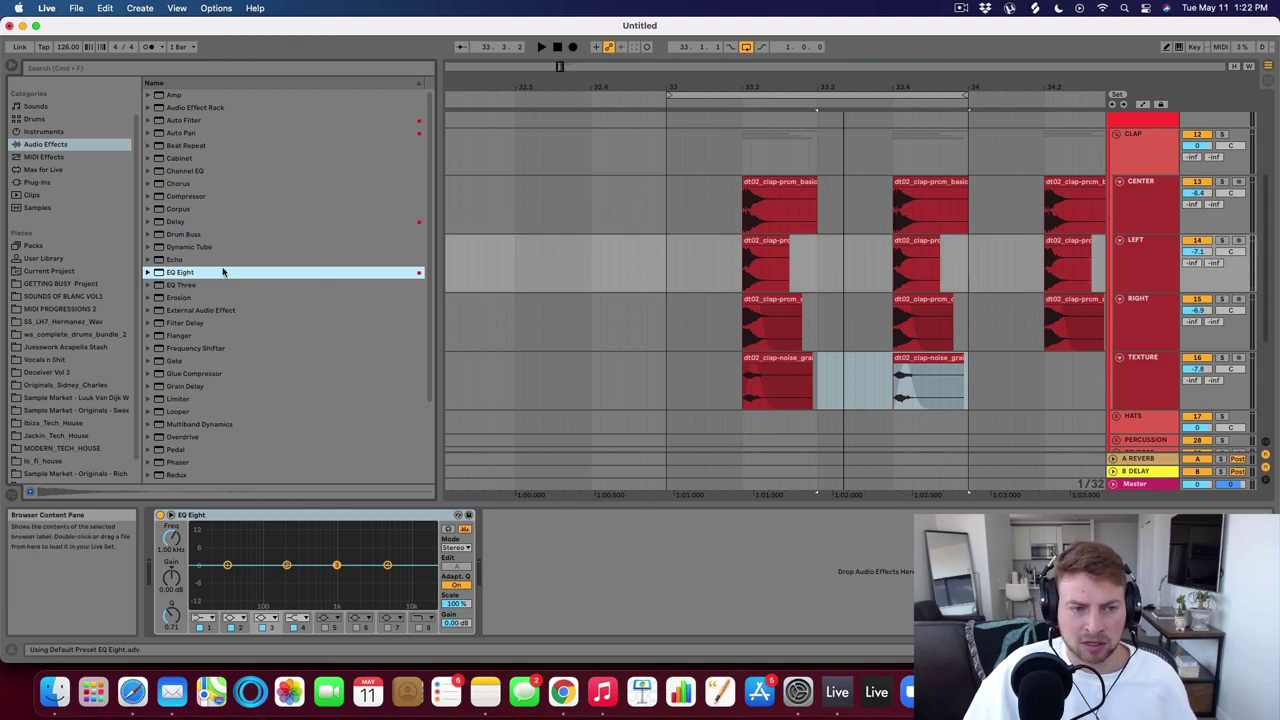
pyautogui.click(760, 307)
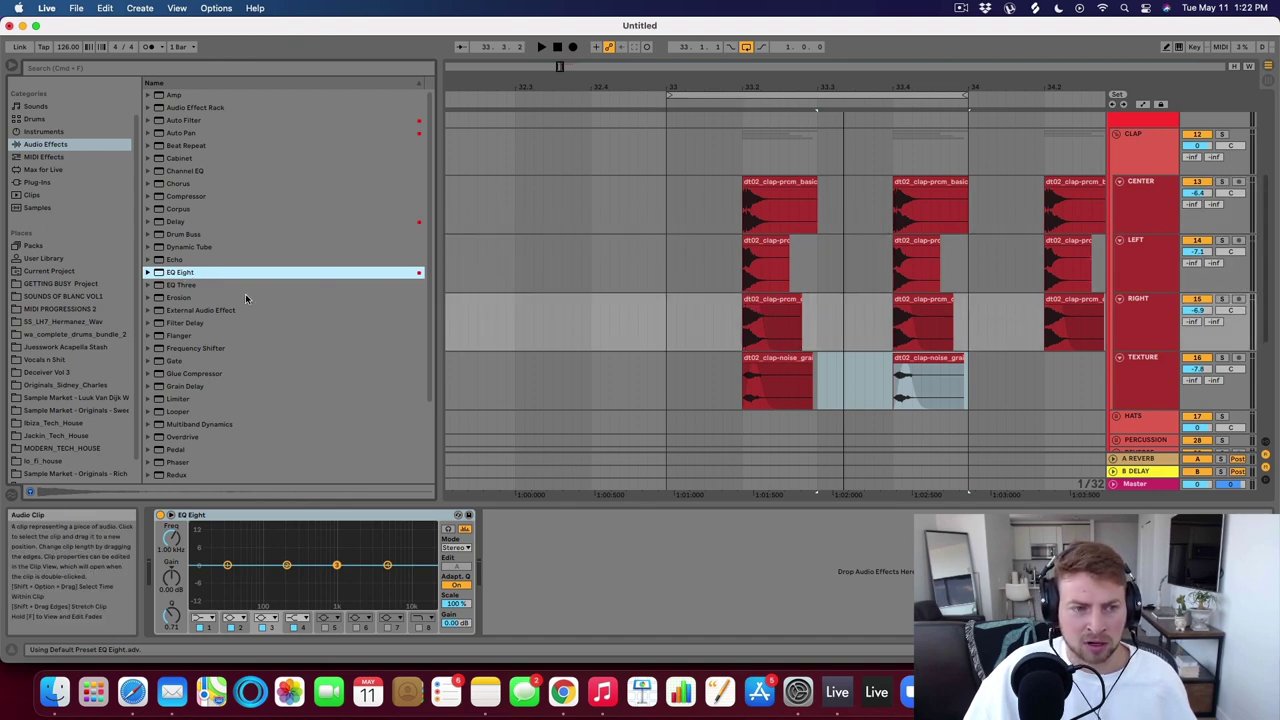
pyautogui.click(777, 376)
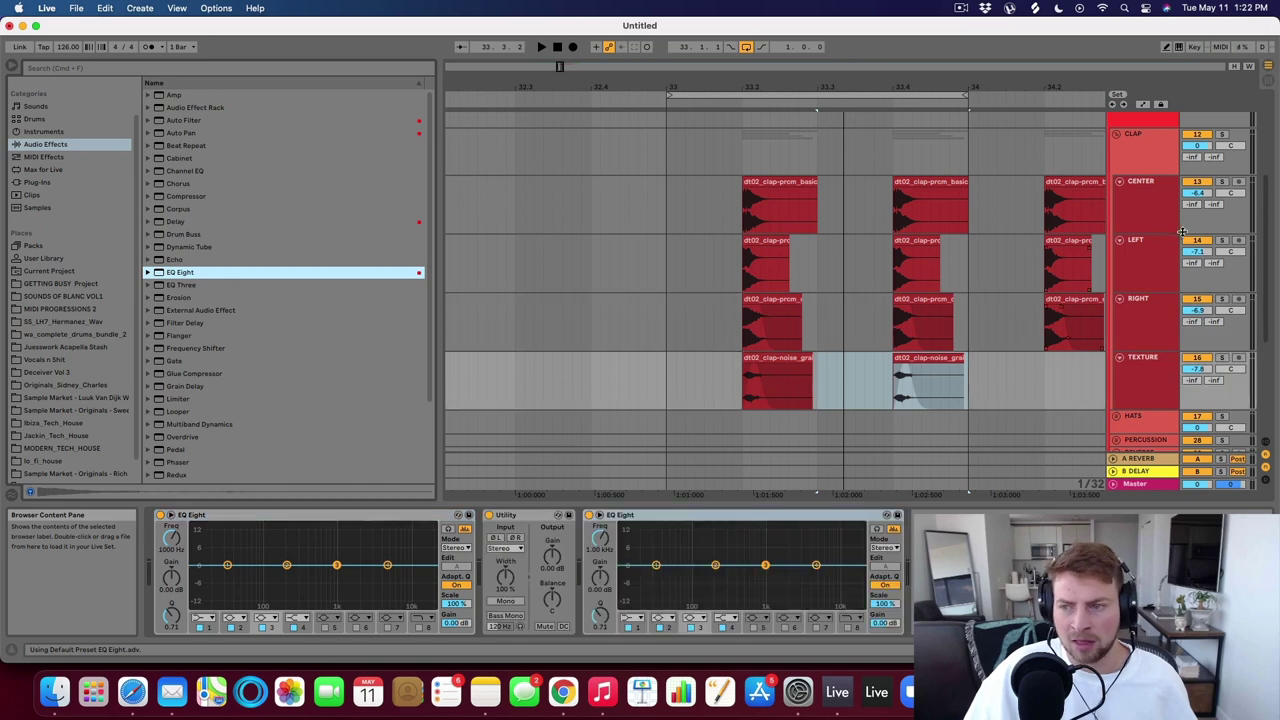
# Solo the CENTER track and play its clap from 33.2.1.
pyautogui.click(1140, 200)
pyautogui.click(1221, 181)
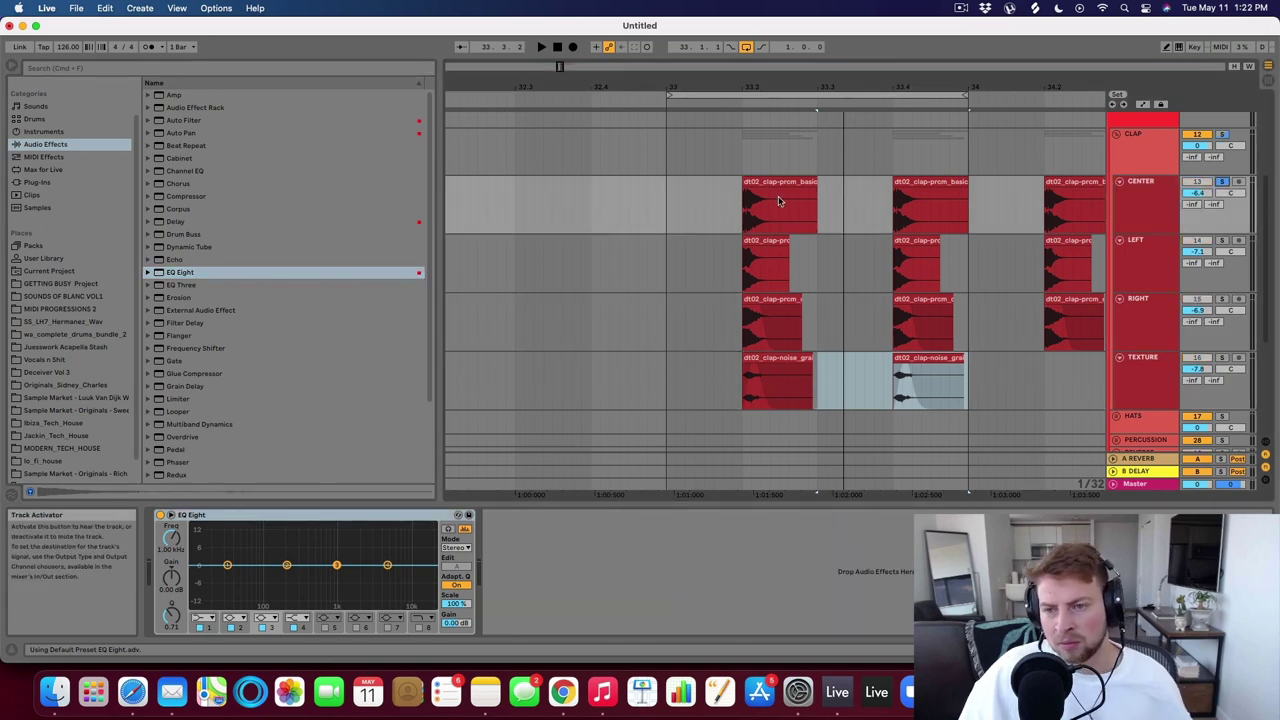
pyautogui.click(743, 219)
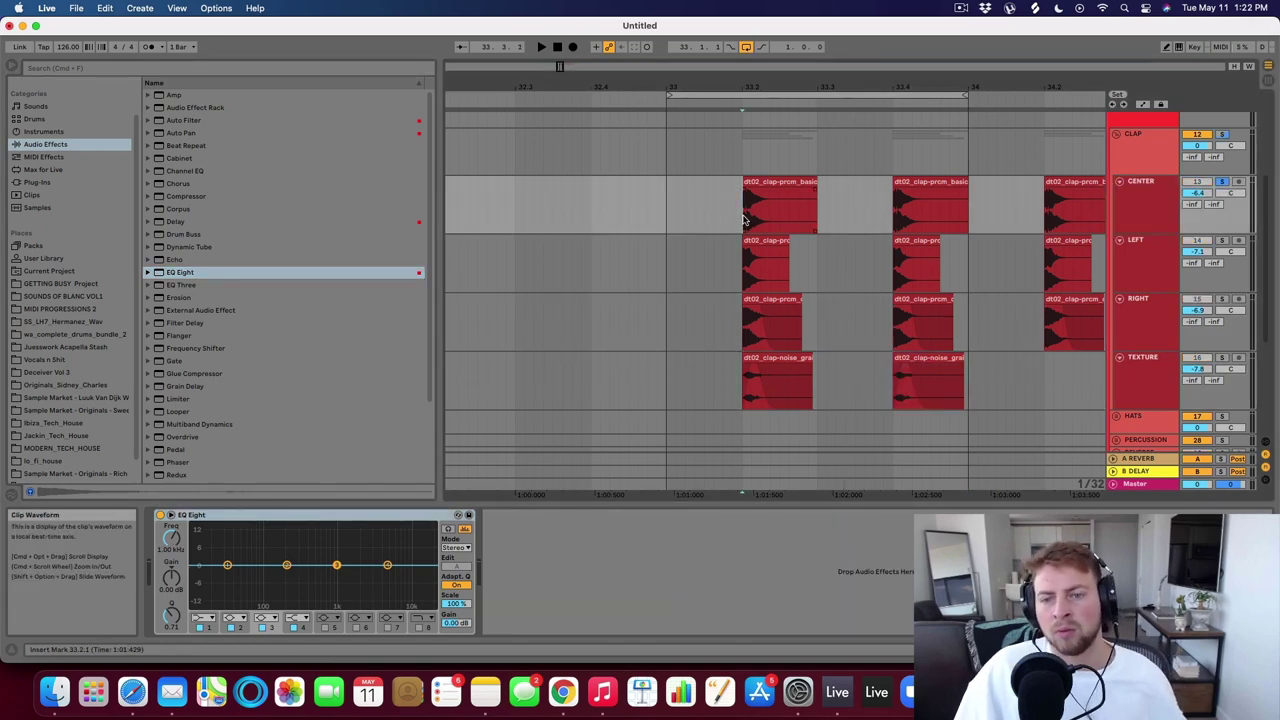
pyautogui.press('space')
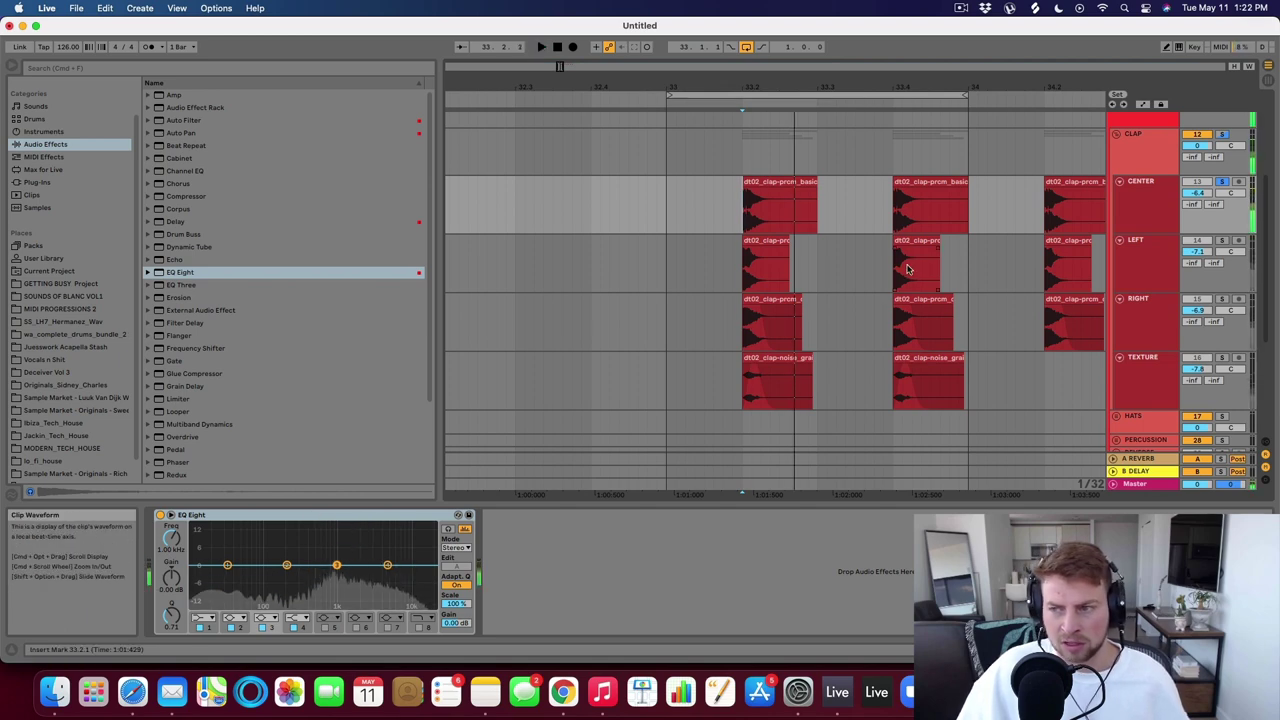
# In the CENTER track's EQ Eight, sweep band 3 and turn band 1 into a low cut at about 200 Hz.
pyautogui.moveTo(336, 565); pyautogui.dragTo(330, 529)
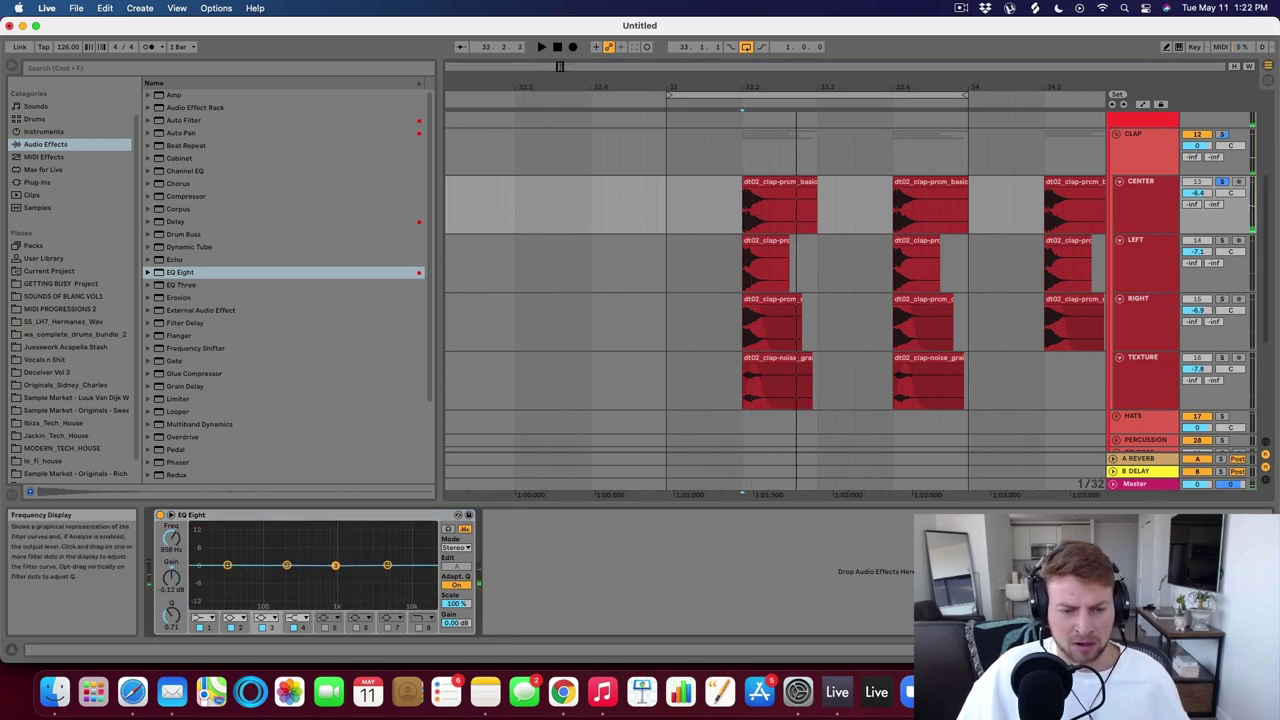
pyautogui.click(201, 617)
pyautogui.click(218, 617)
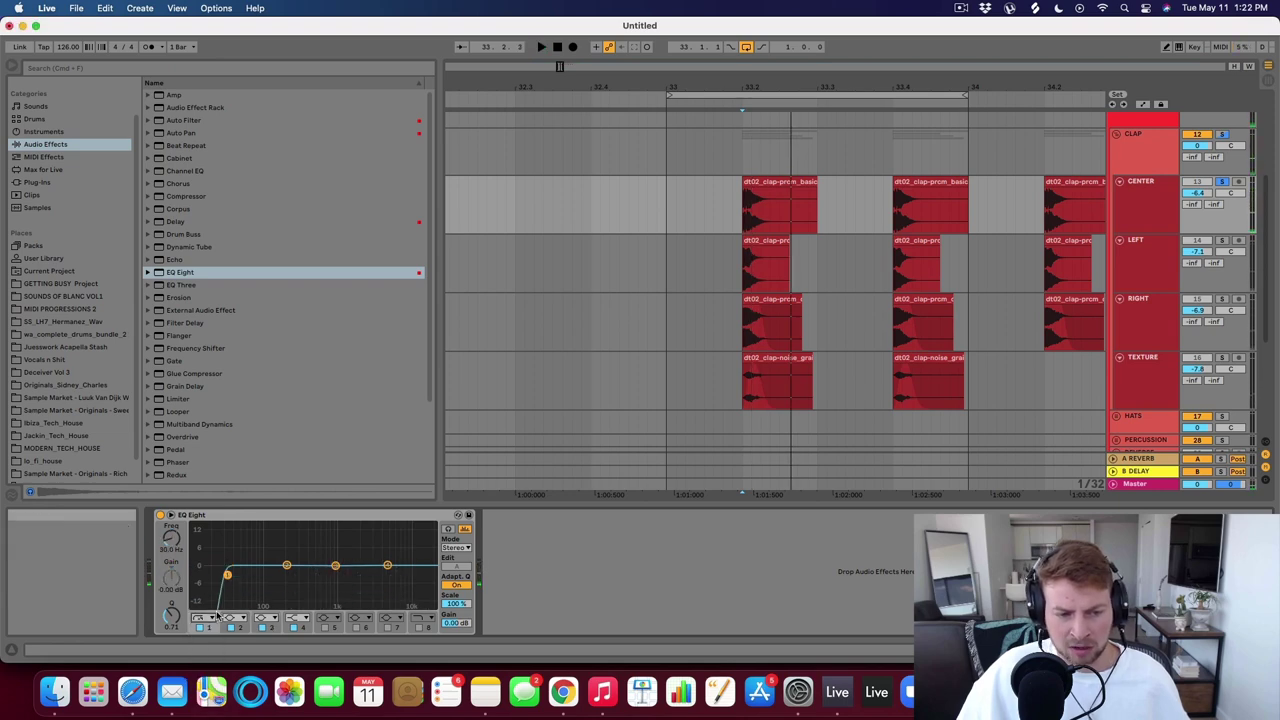
pyautogui.moveTo(270, 574); pyautogui.dragTo(287, 570)
# Cut the CENTER clap's highs by 4.09 dB at 5.99 kHz with a Q of 0.42, and replay it.
pyautogui.moveTo(387, 566); pyautogui.dragTo(390, 566)
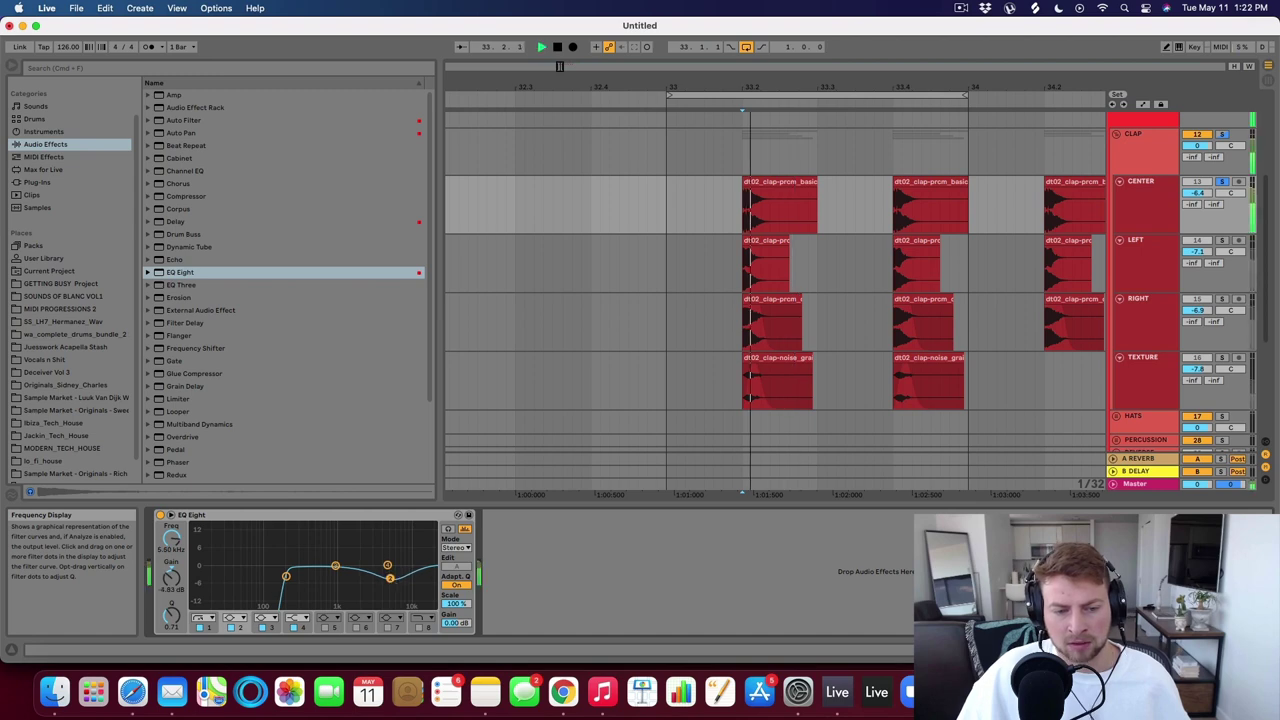
pyautogui.moveTo(390, 578)
pyautogui.mouseDown()
pyautogui.moveTo(388, 525)
pyautogui.moveTo(415, 526)
pyautogui.moveTo(393, 574)
pyautogui.mouseUp()
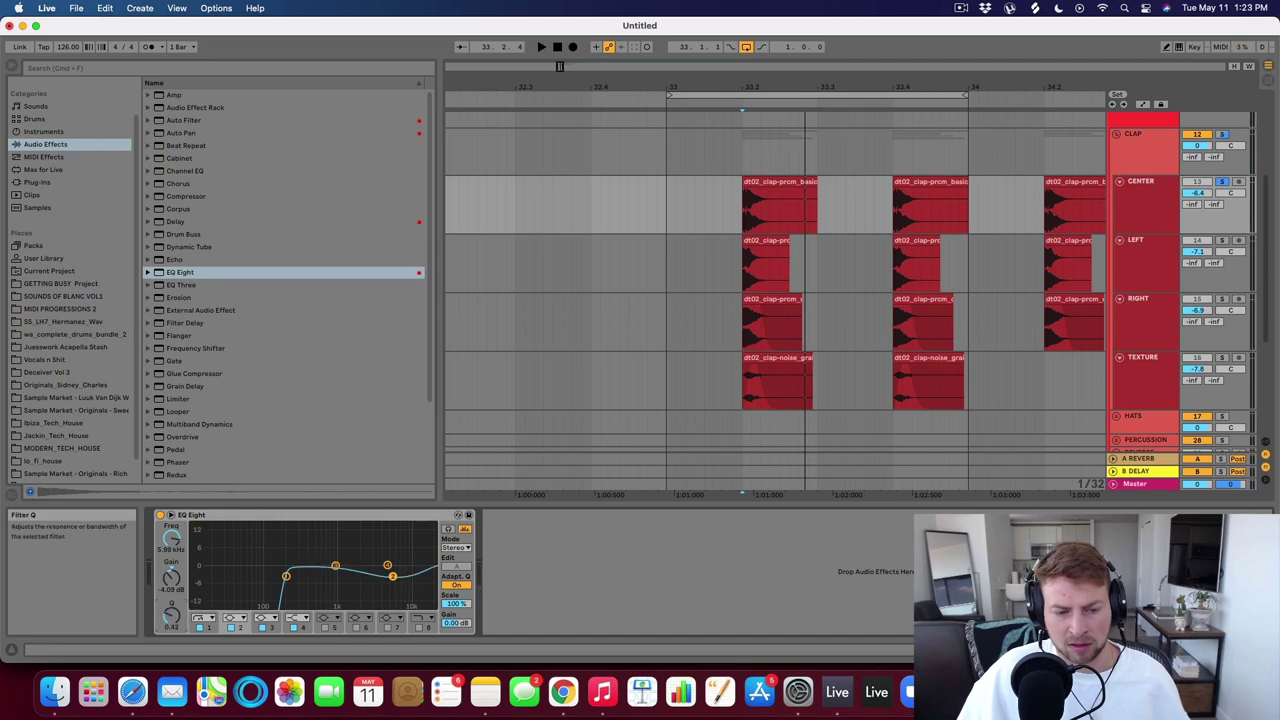
pyautogui.press('space')
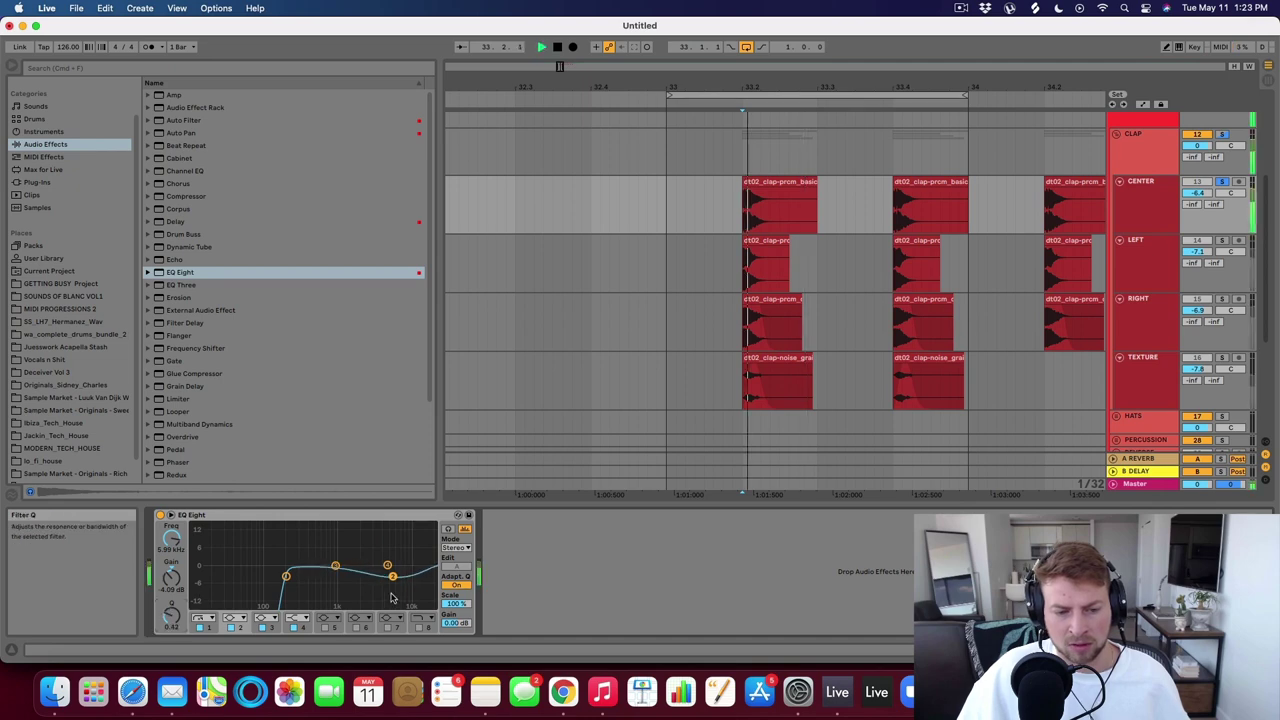
# Compare the CENTER clap with its EQ Eight bypassed and active, leaving the EQ switched on.
pyautogui.click(161, 515)
pyautogui.click(161, 515)
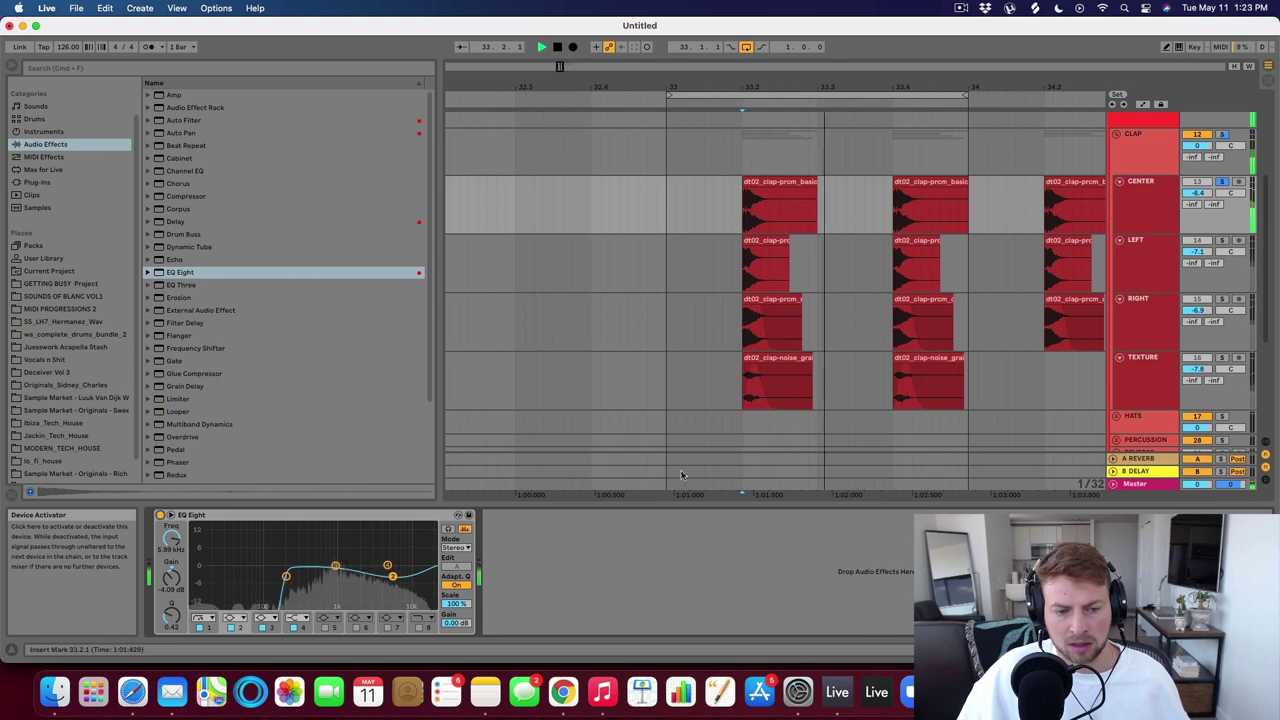
pyautogui.press('space')
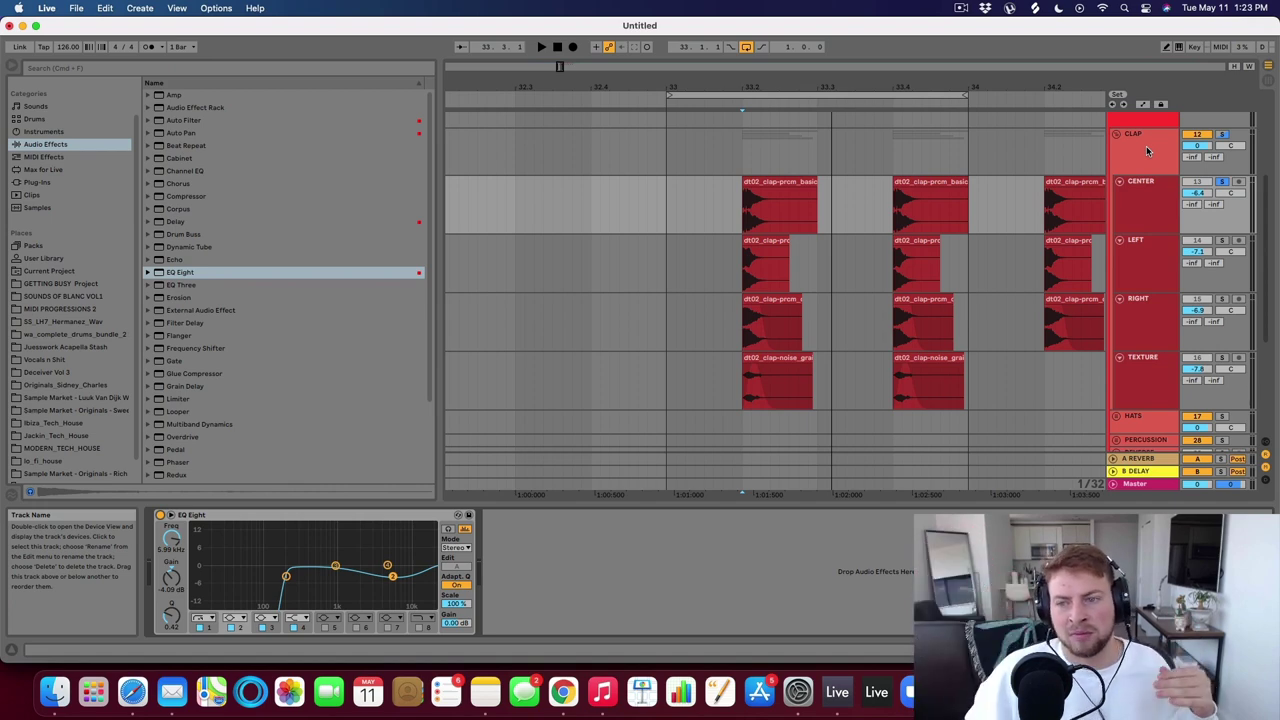
pyautogui.click(161, 516)
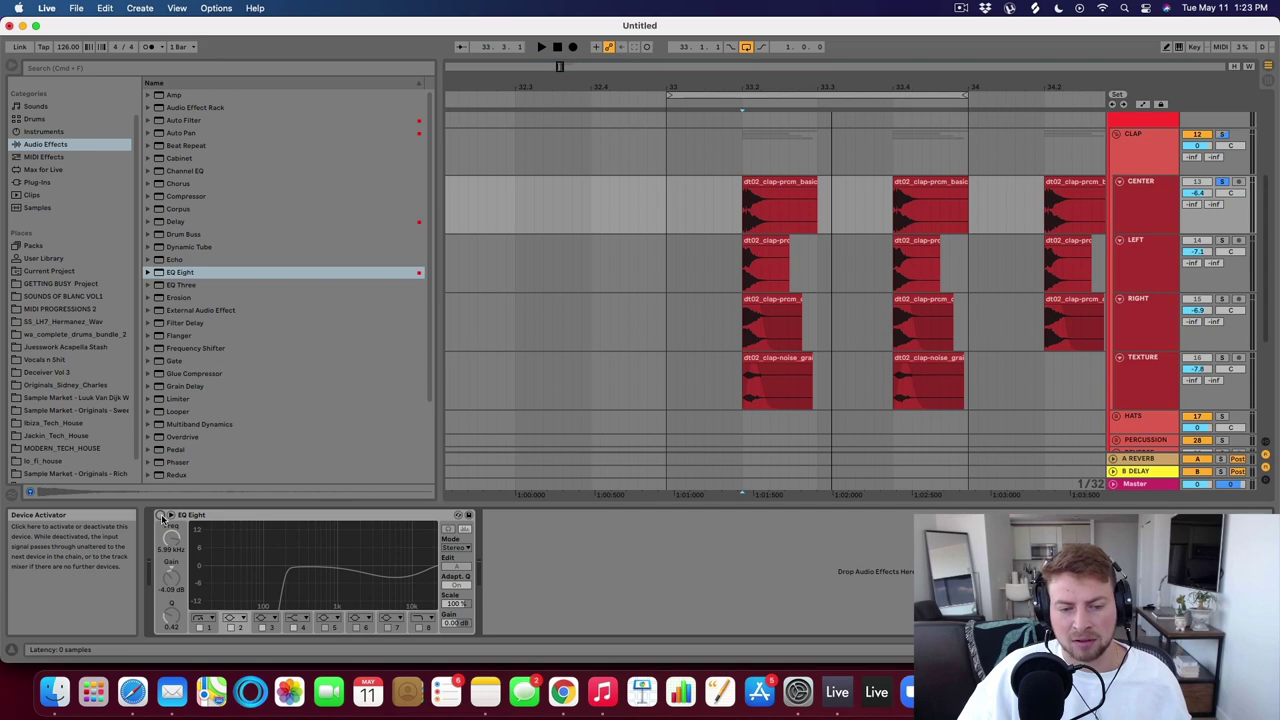
pyautogui.click(161, 516)
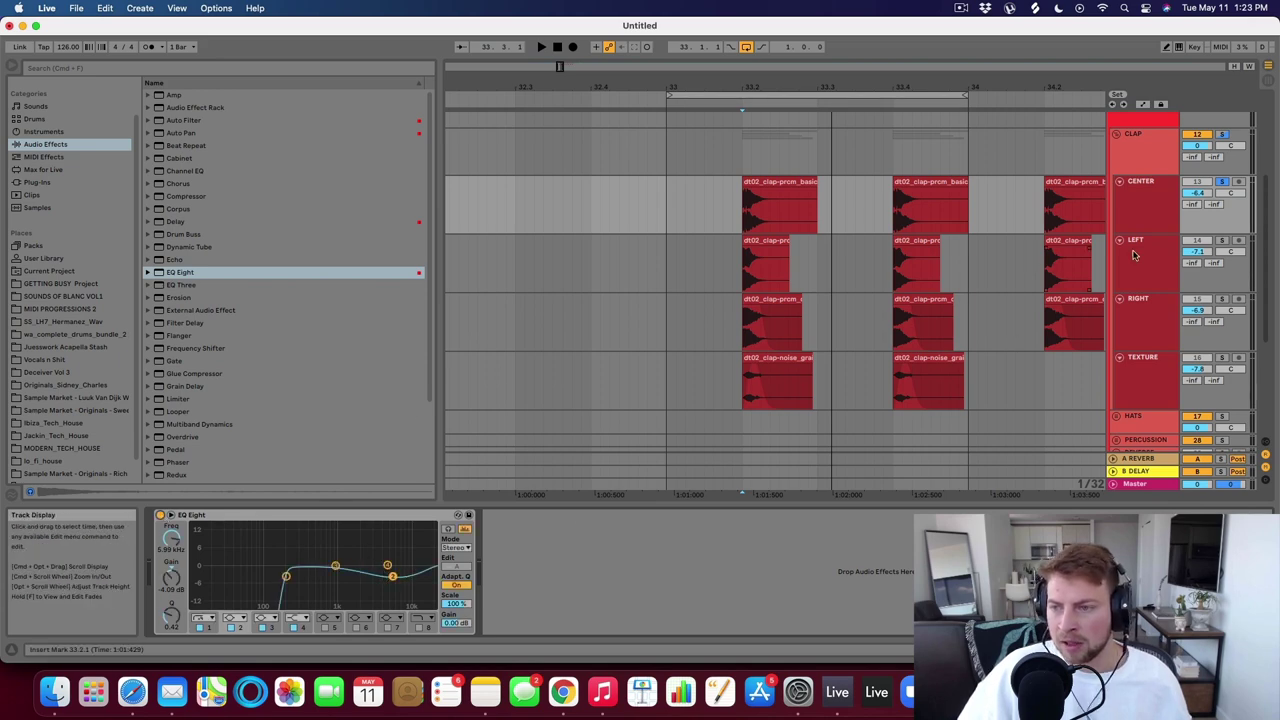
# Solo the LEFT track, open its EQ Eight, and audition the clap.
pyautogui.click(1221, 240)
pyautogui.click(1150, 250)
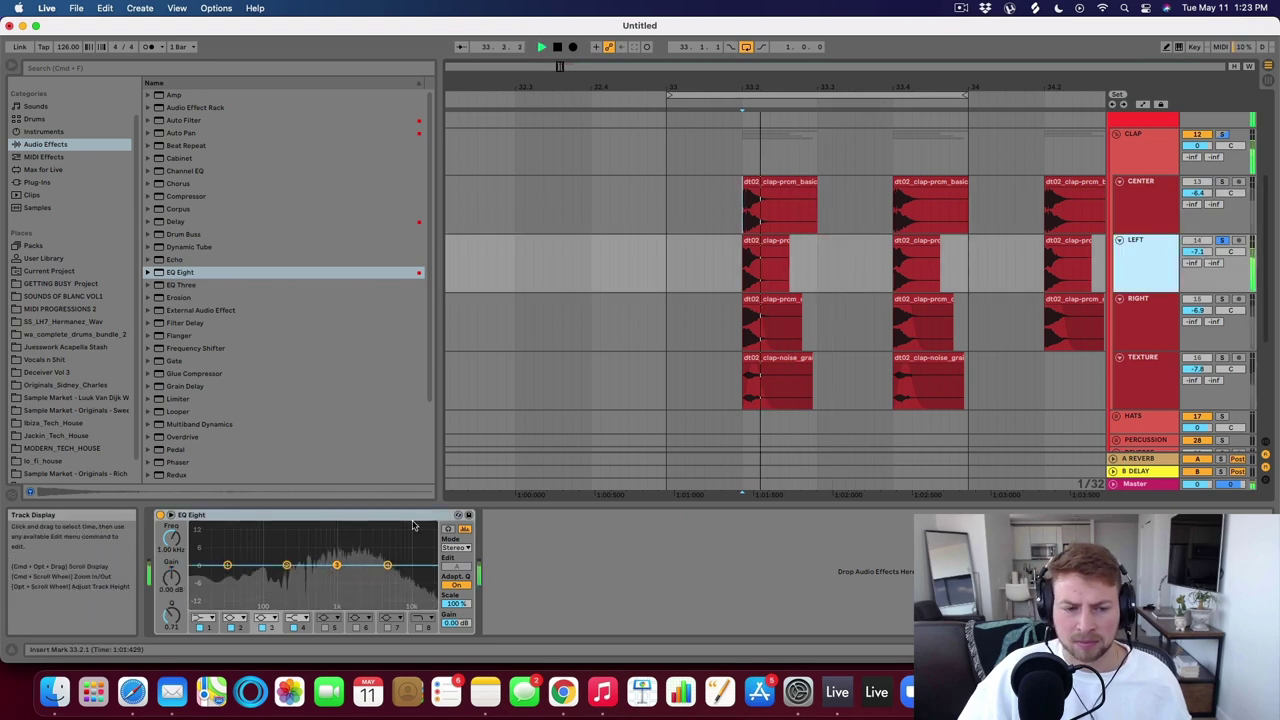
pyautogui.press('space')
# In the LEFT track's EQ Eight, boost band 3, dip band 2 and make band 1 a low cut at about 198 Hz.
pyautogui.moveTo(337, 568); pyautogui.dragTo(377, 560)
pyautogui.press('space')
pyautogui.press('space')
pyautogui.press('space')
pyautogui.press('space')
pyautogui.moveTo(287, 565); pyautogui.dragTo(311, 567)
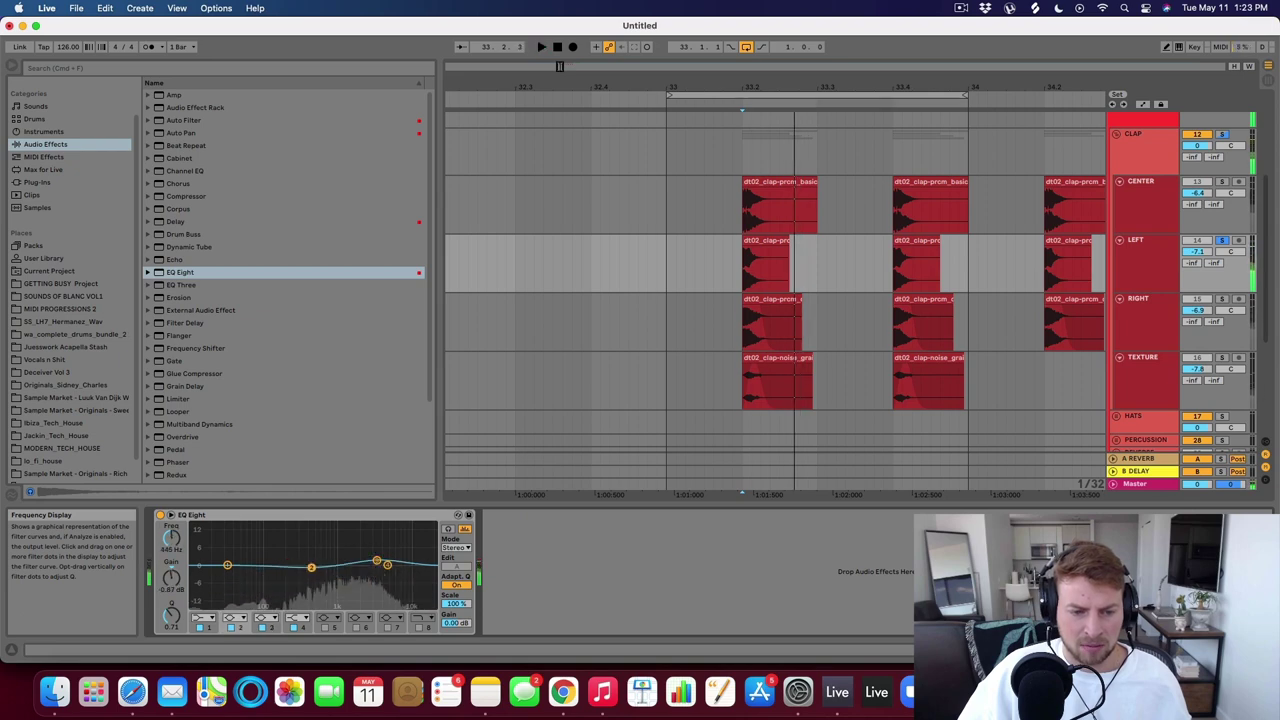
pyautogui.click(203, 617)
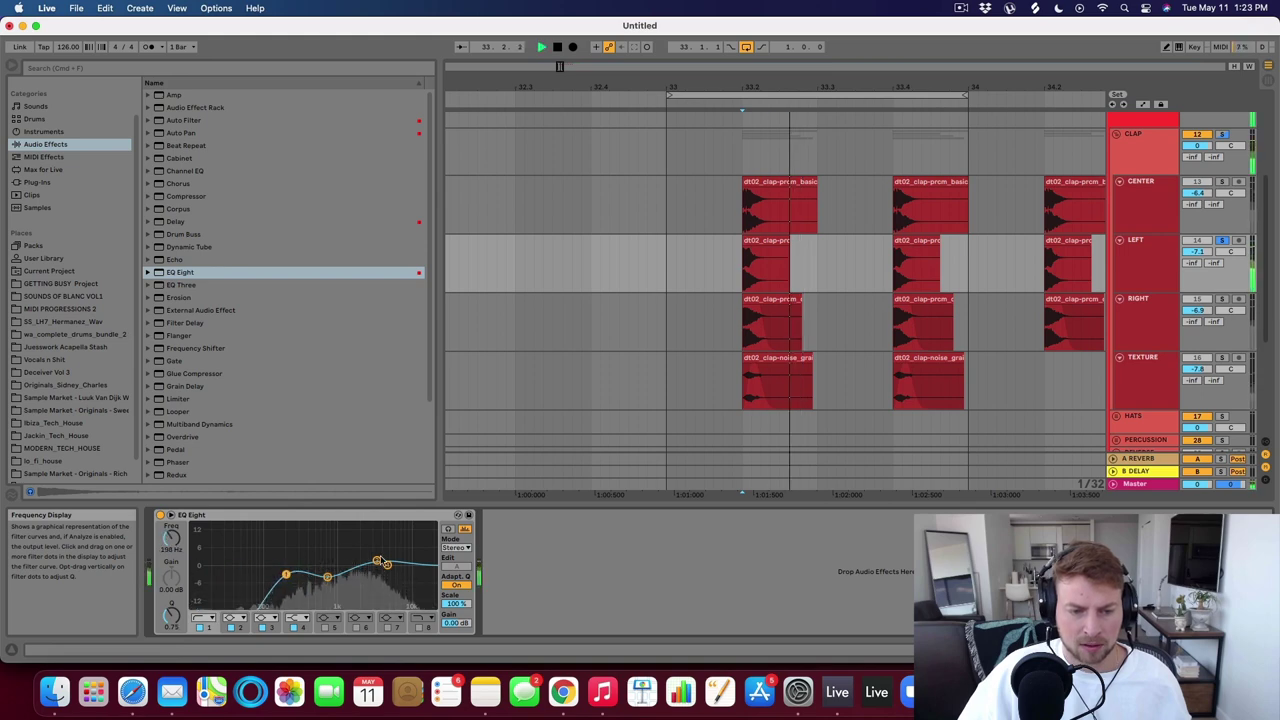
# Solo the RIGHT track and set its EQ Eight to a low cut at about 690 Hz with raised highs.
pyautogui.click(1222, 299)
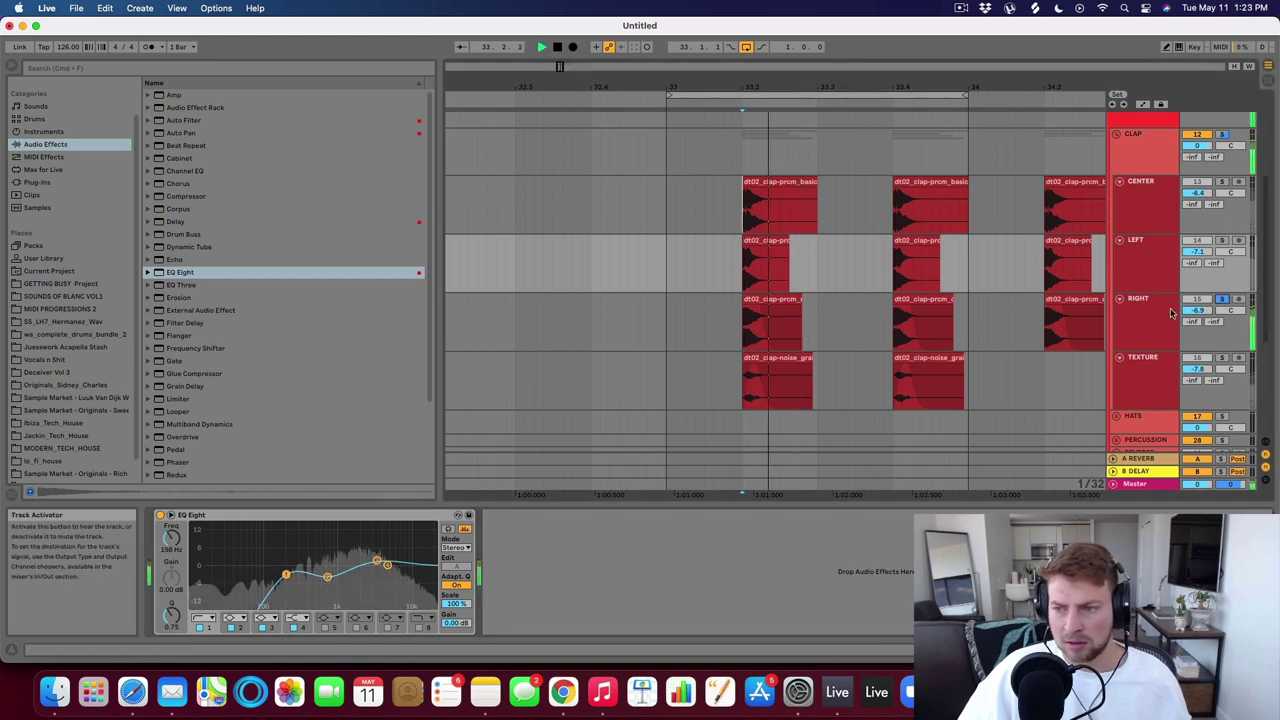
pyautogui.click(1160, 318)
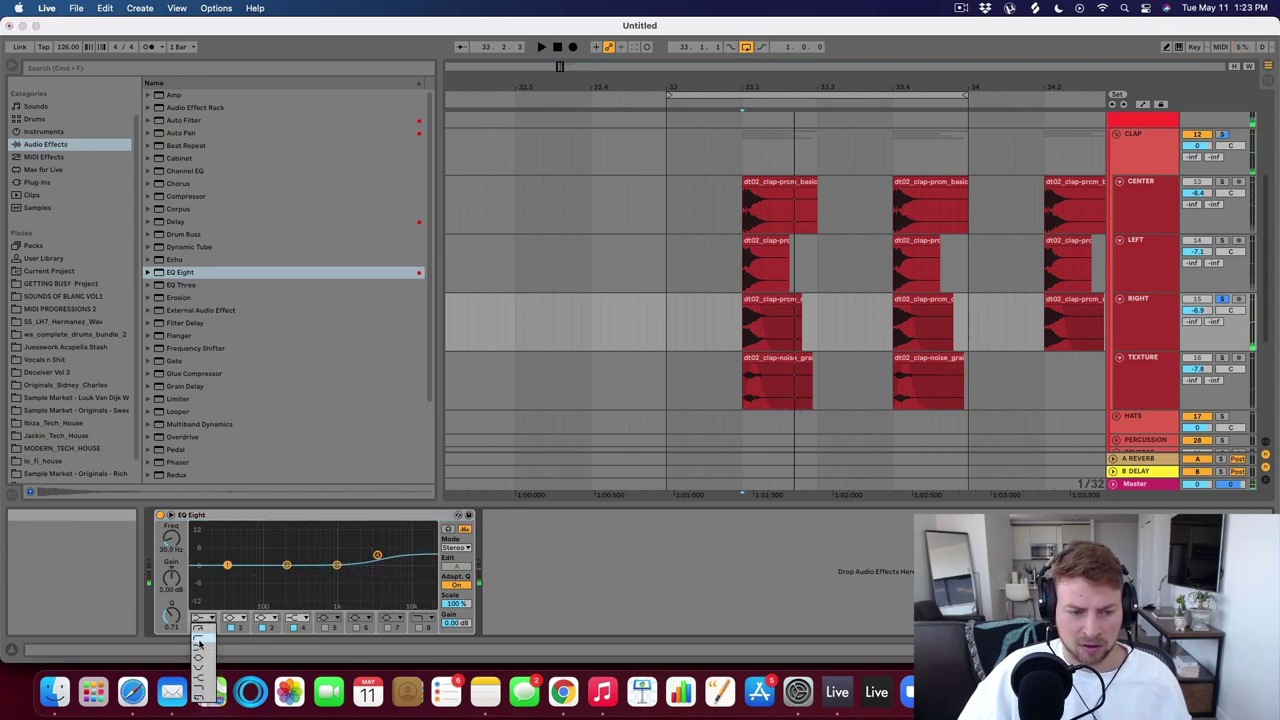
pyautogui.click(199, 644)
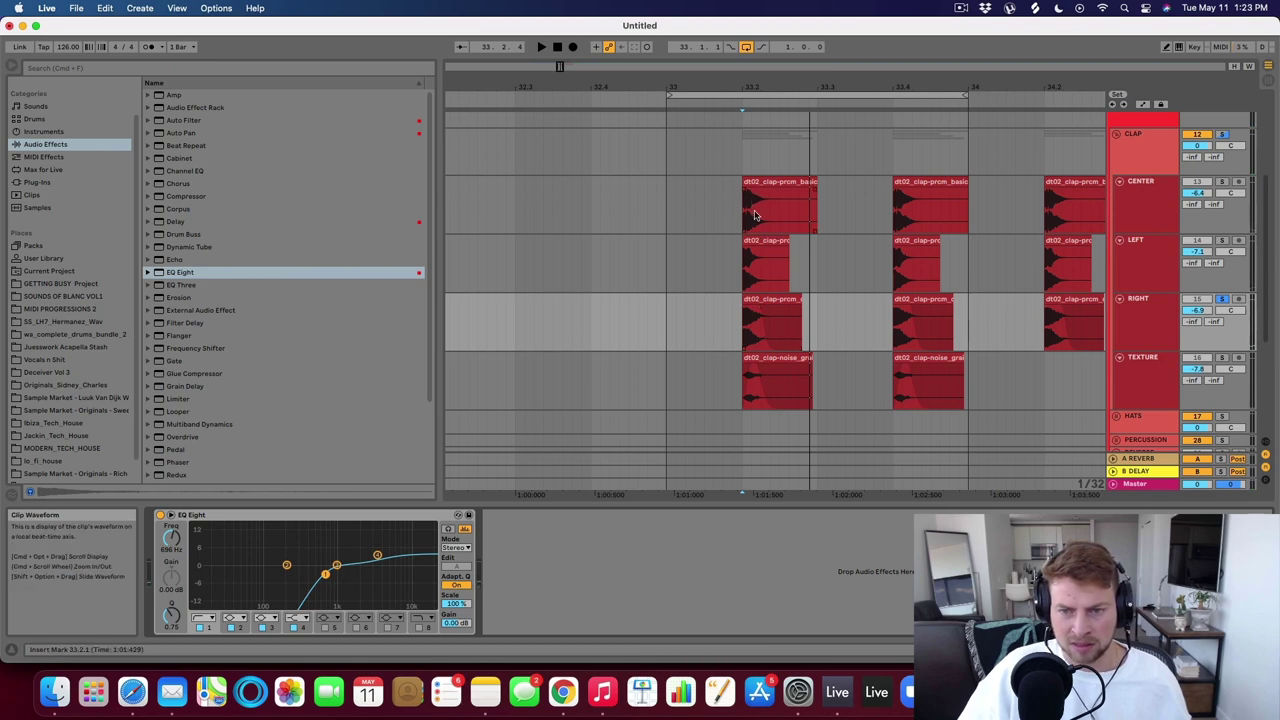
# Show the TEXTURE track's devices, solo the track and audition its clap.
pyautogui.click(1131, 376)
pyautogui.doubleClick(1131, 376)
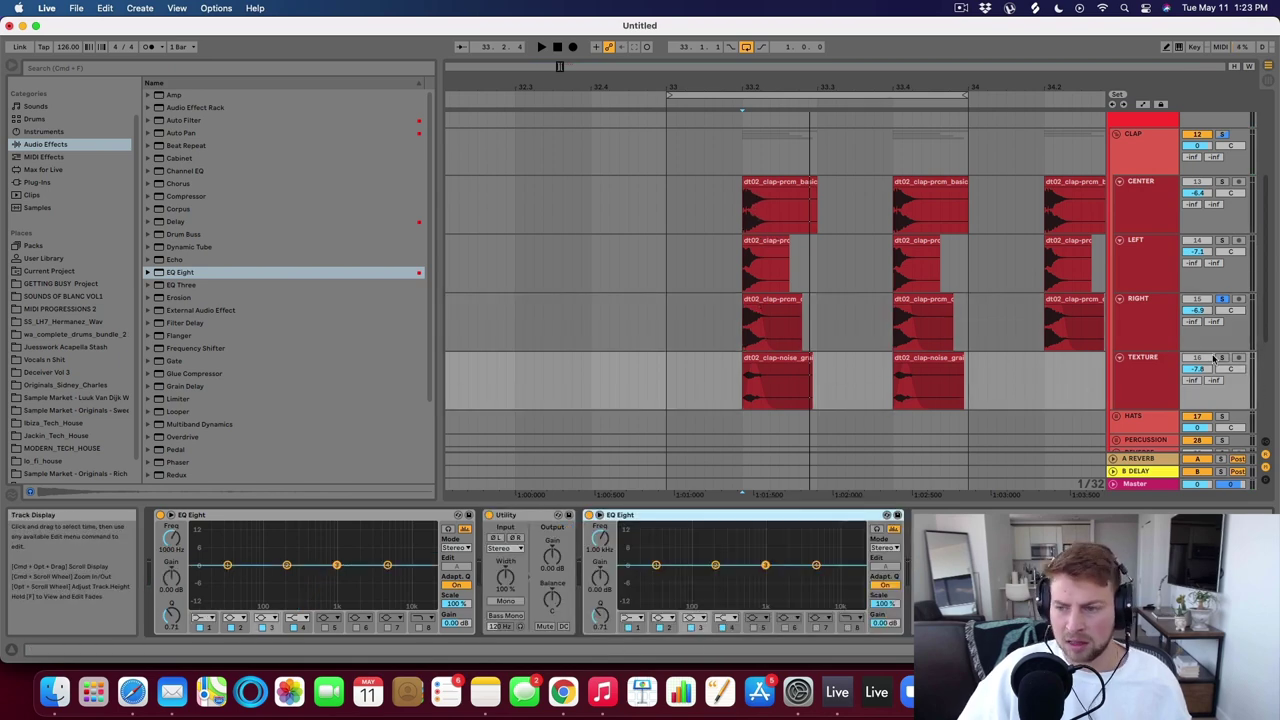
pyautogui.click(1222, 358)
pyautogui.press('space')
pyautogui.press('space')
pyautogui.press('space')
pyautogui.press('space')
# In TEXTURE's second EQ Eight, make band 1 a steep low cut and boost band 4 by 4.09 dB at 4.95 kHz.
pyautogui.click(631, 618)
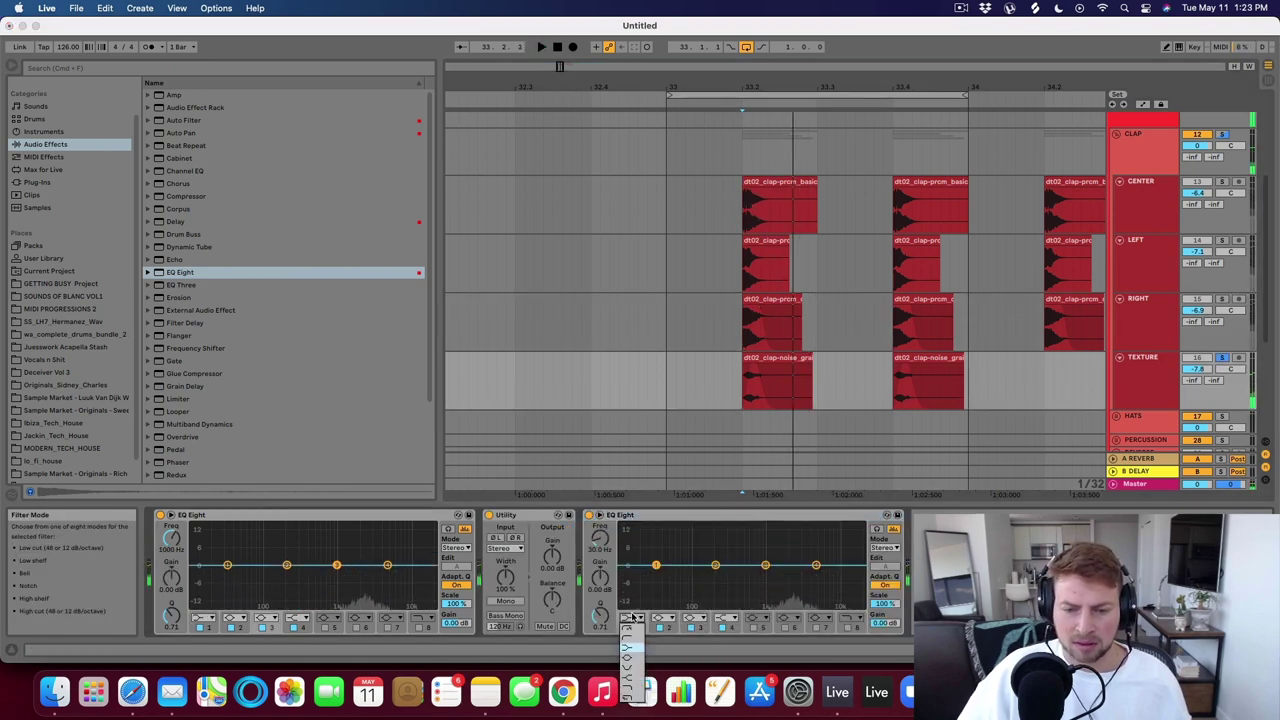
pyautogui.click(631, 626)
pyautogui.press('space')
pyautogui.moveTo(658, 580); pyautogui.dragTo(815, 555)
pyautogui.press('space')
pyautogui.press('space')
pyautogui.press('space')
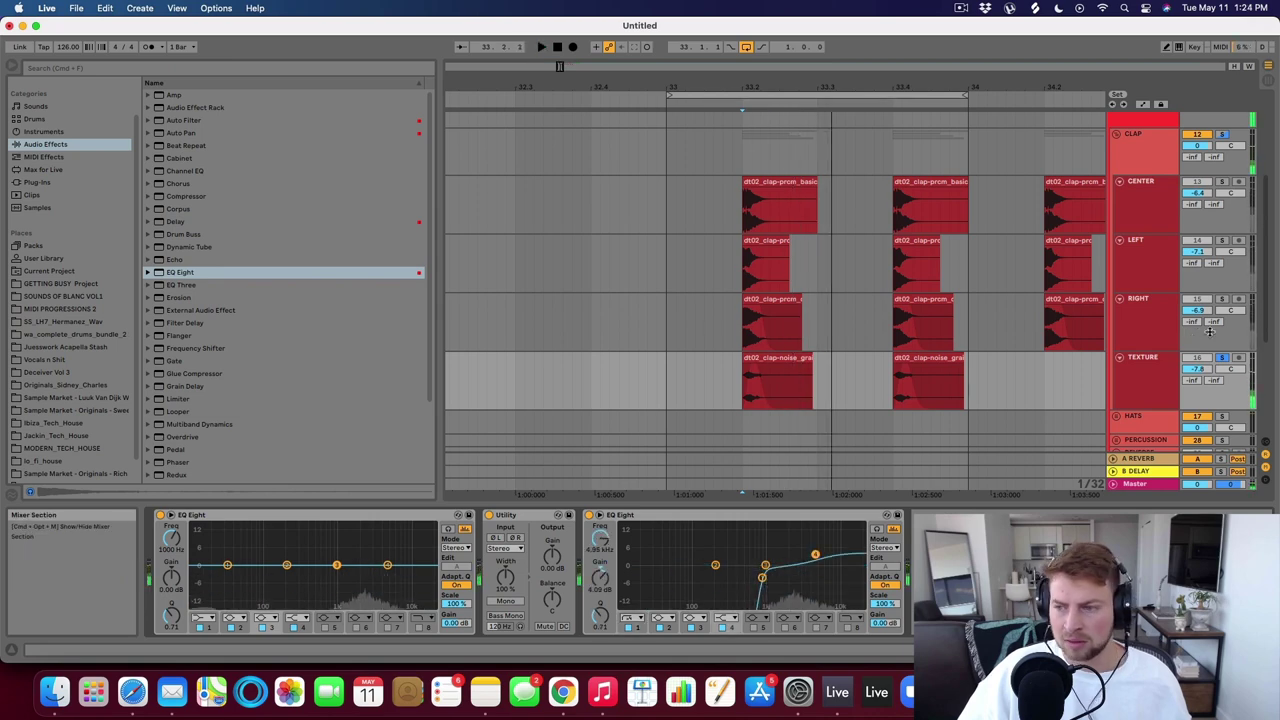
# Unsolo the TEXTURE track and play all clap layers together with the kick.
pyautogui.click(1222, 357)
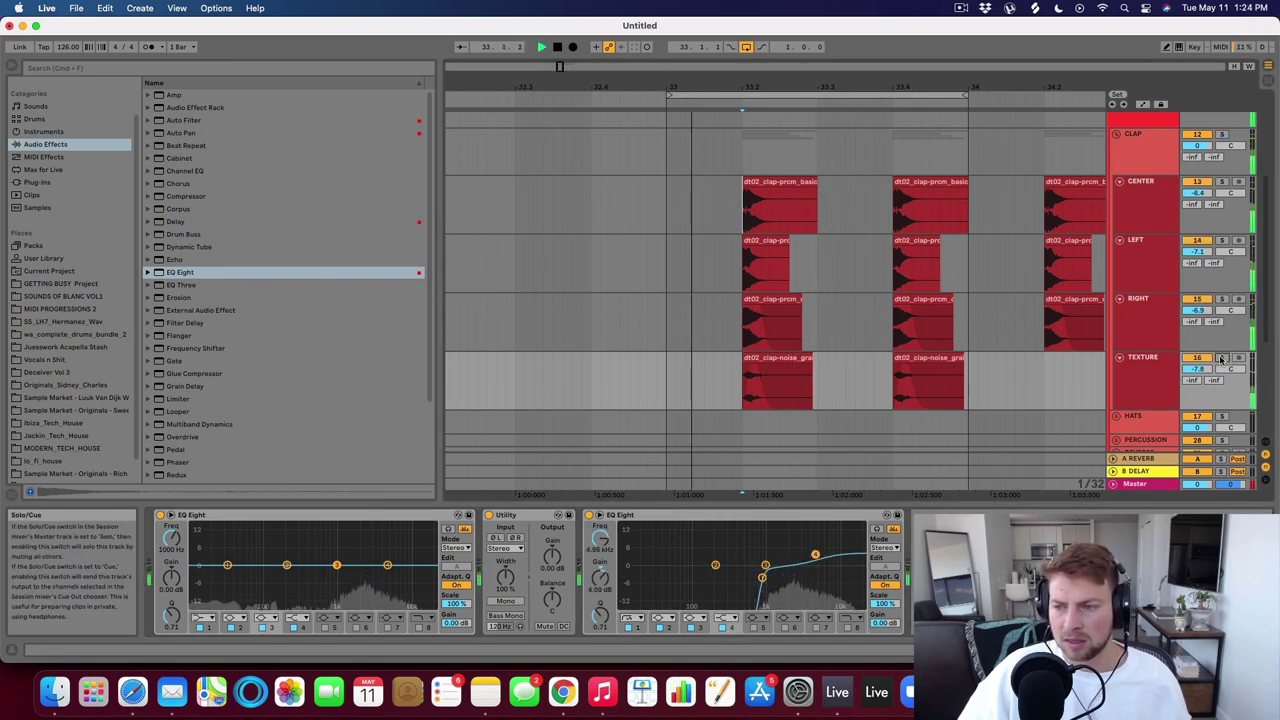
pyautogui.scroll(5, 968, 342)
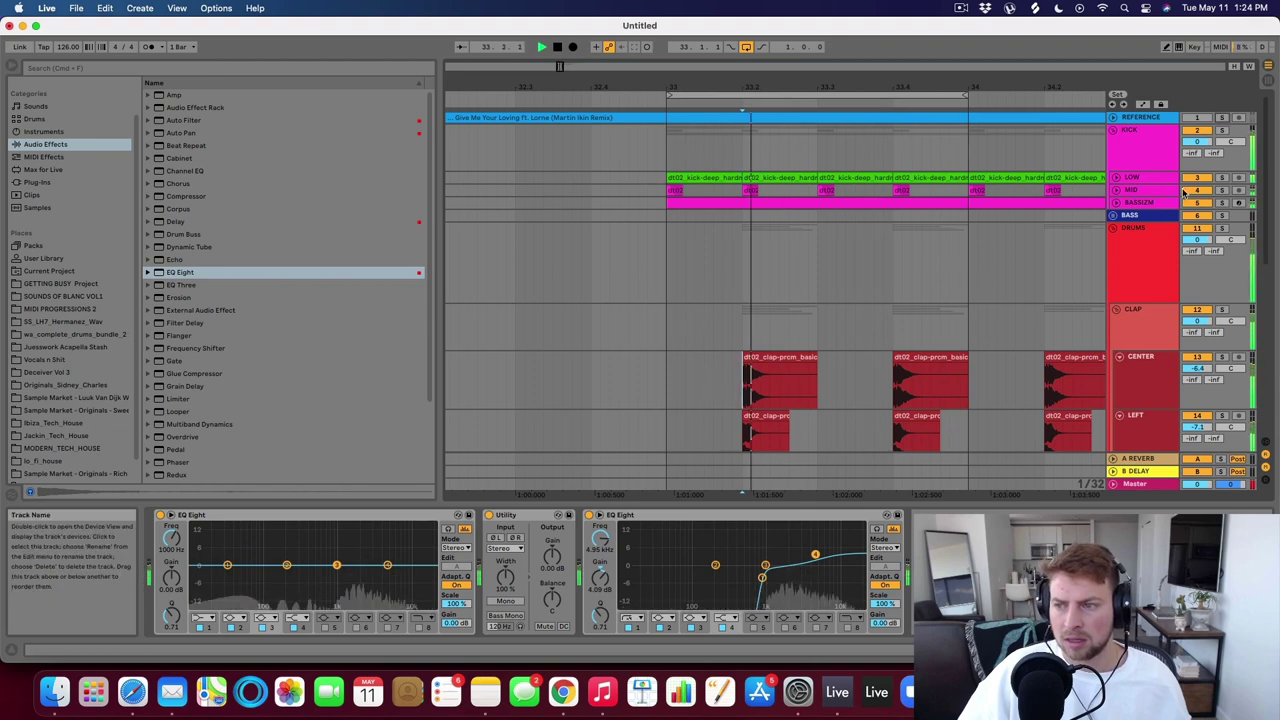
pyautogui.scroll(-3, 920, 257)
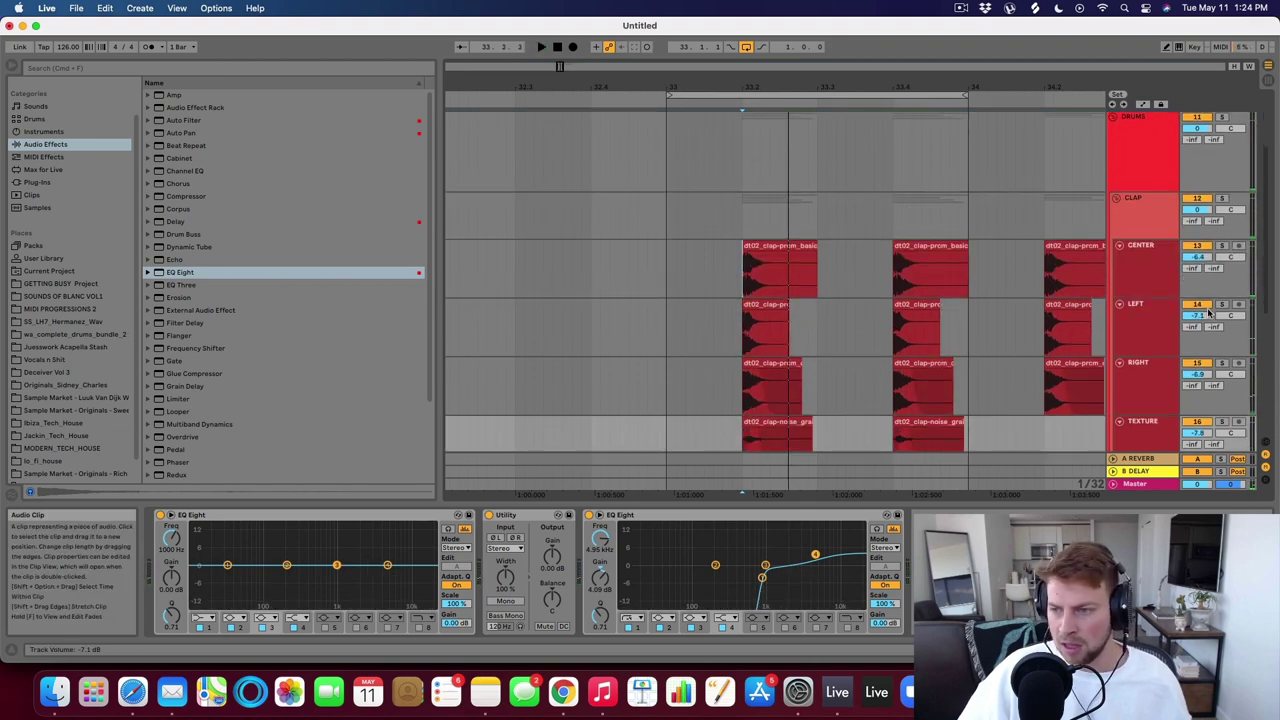
# Turn off Mid Mute in the CLAP group's Voxengo MSED and replay the clap from 33.1.1.
pyautogui.click(1133, 211)
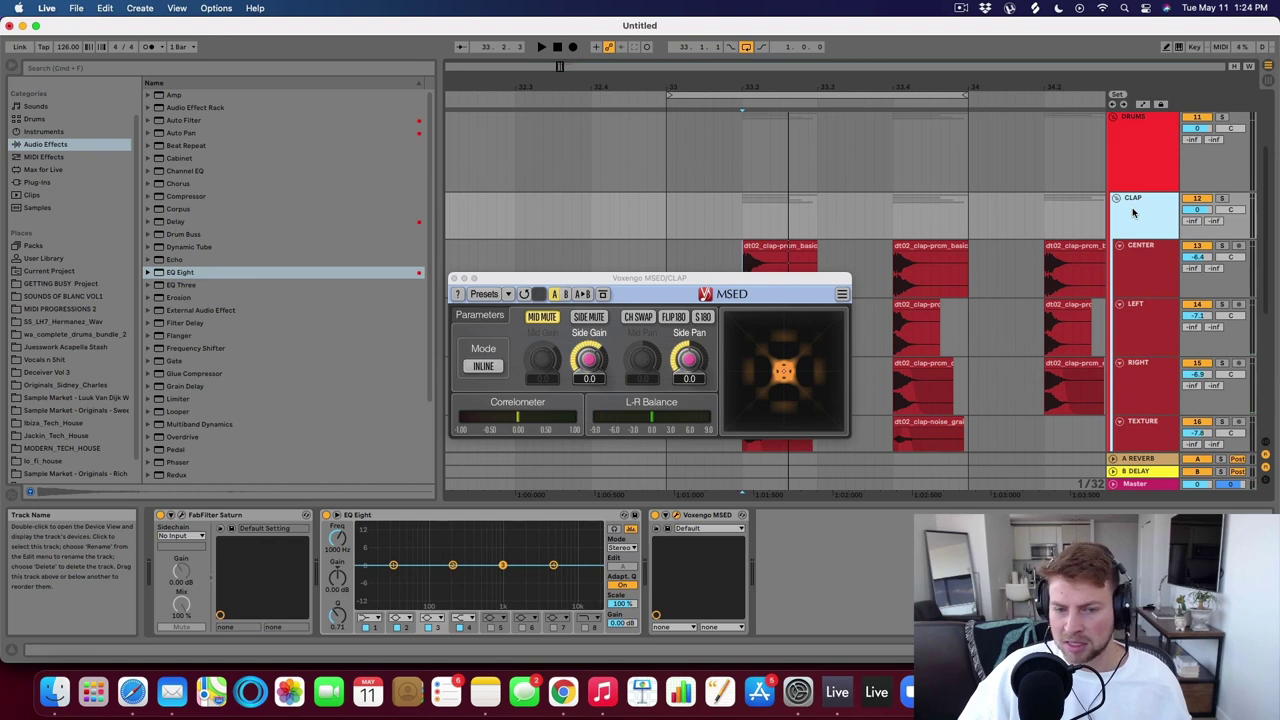
pyautogui.click(549, 320)
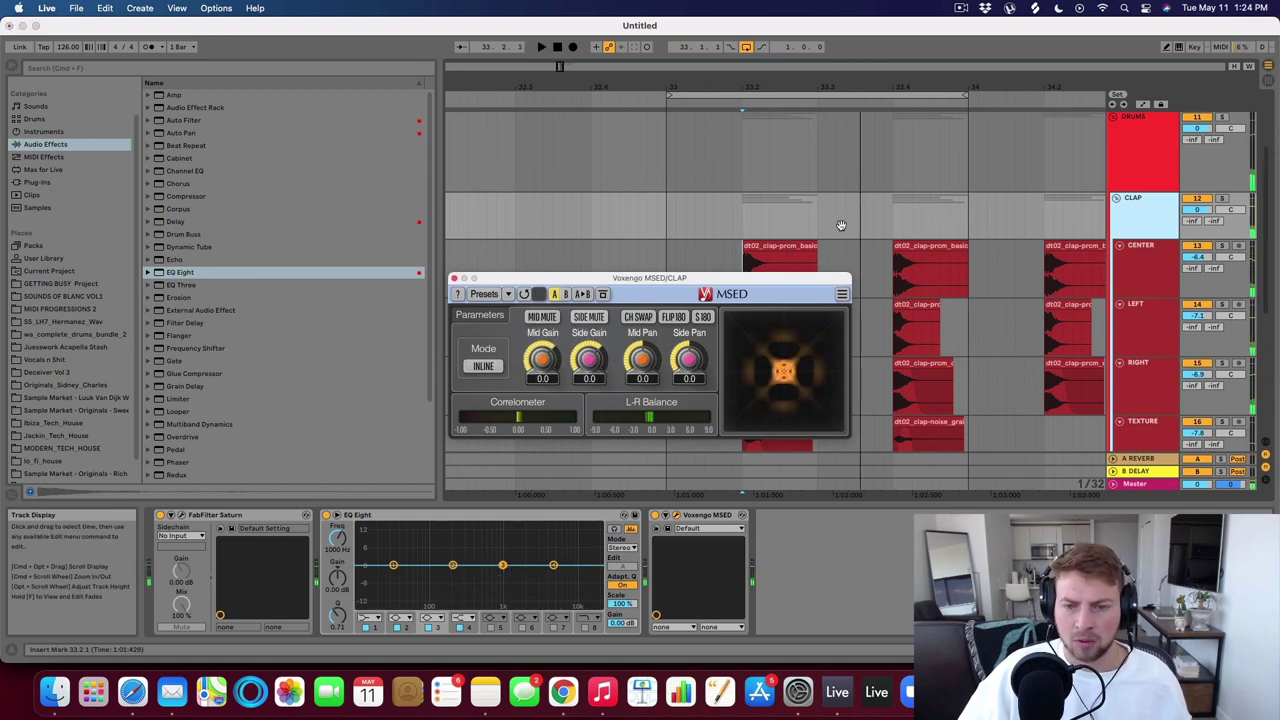
pyautogui.click(657, 226)
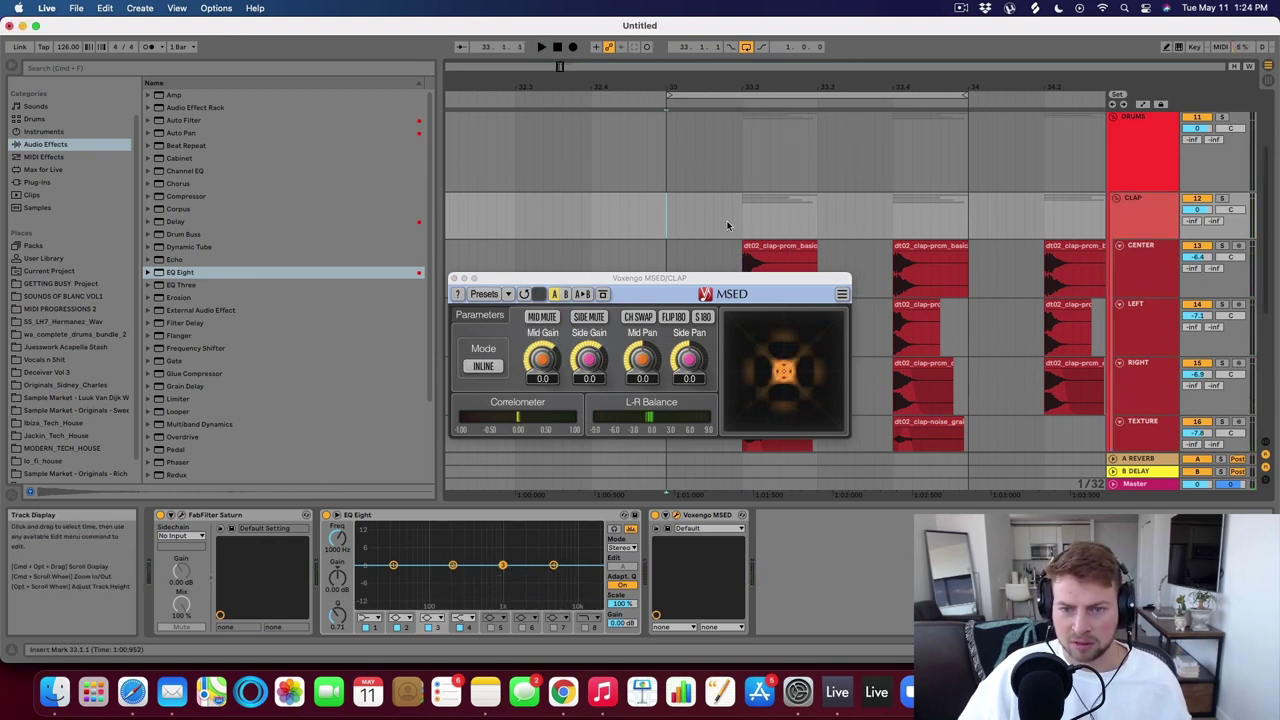
pyautogui.press('space')
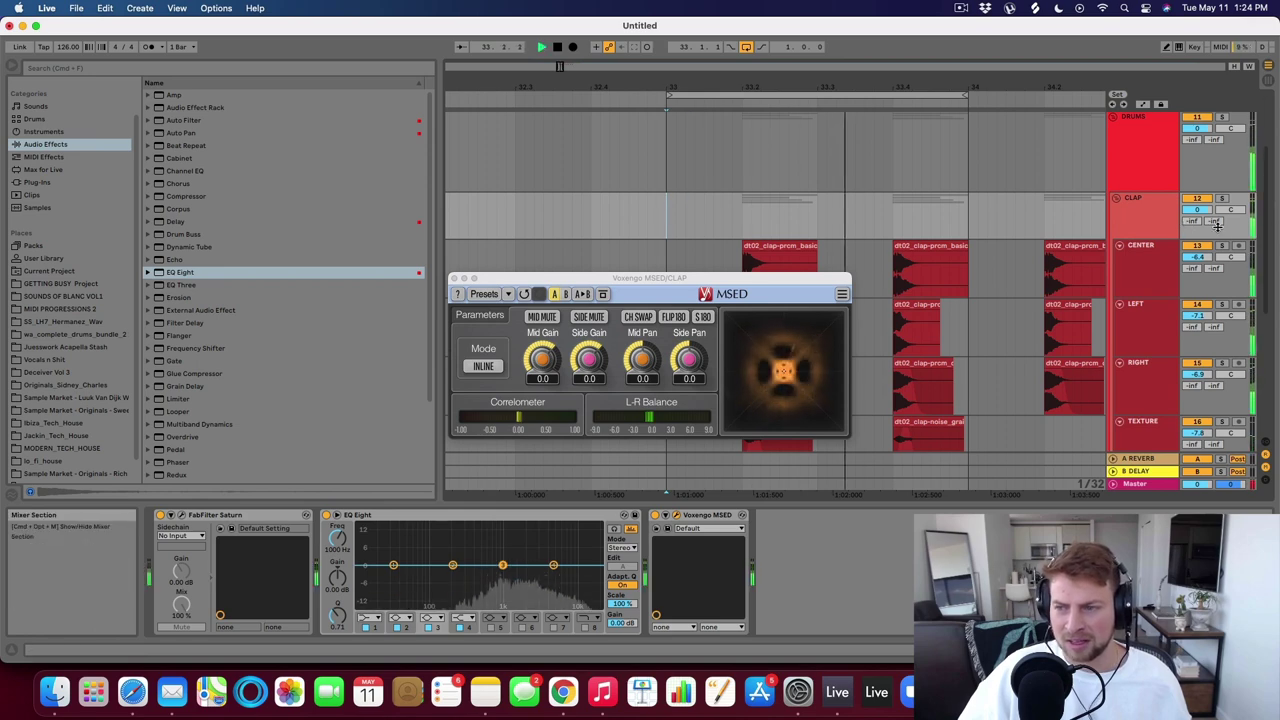
pyautogui.press('space')
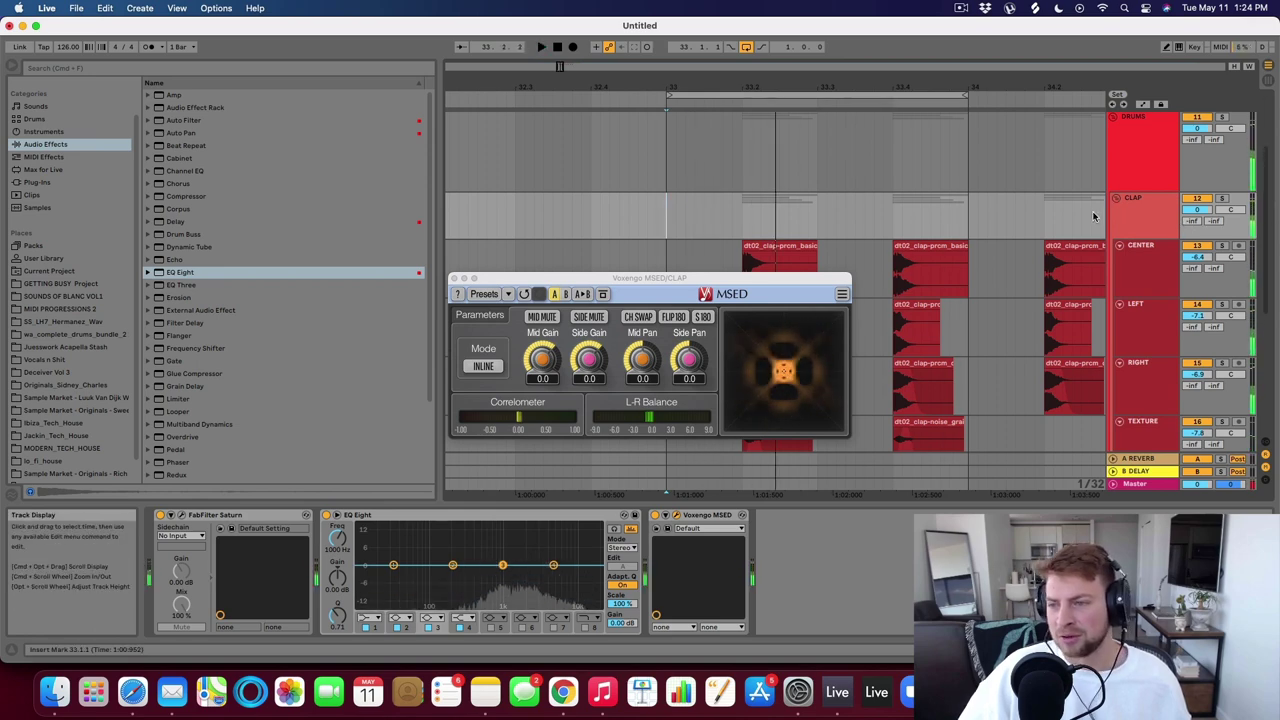
# Compare the CLAP group with its mid signal muted and unmuted in MSED, leaving the mid on.
pyautogui.click(545, 318)
pyautogui.click(546, 319)
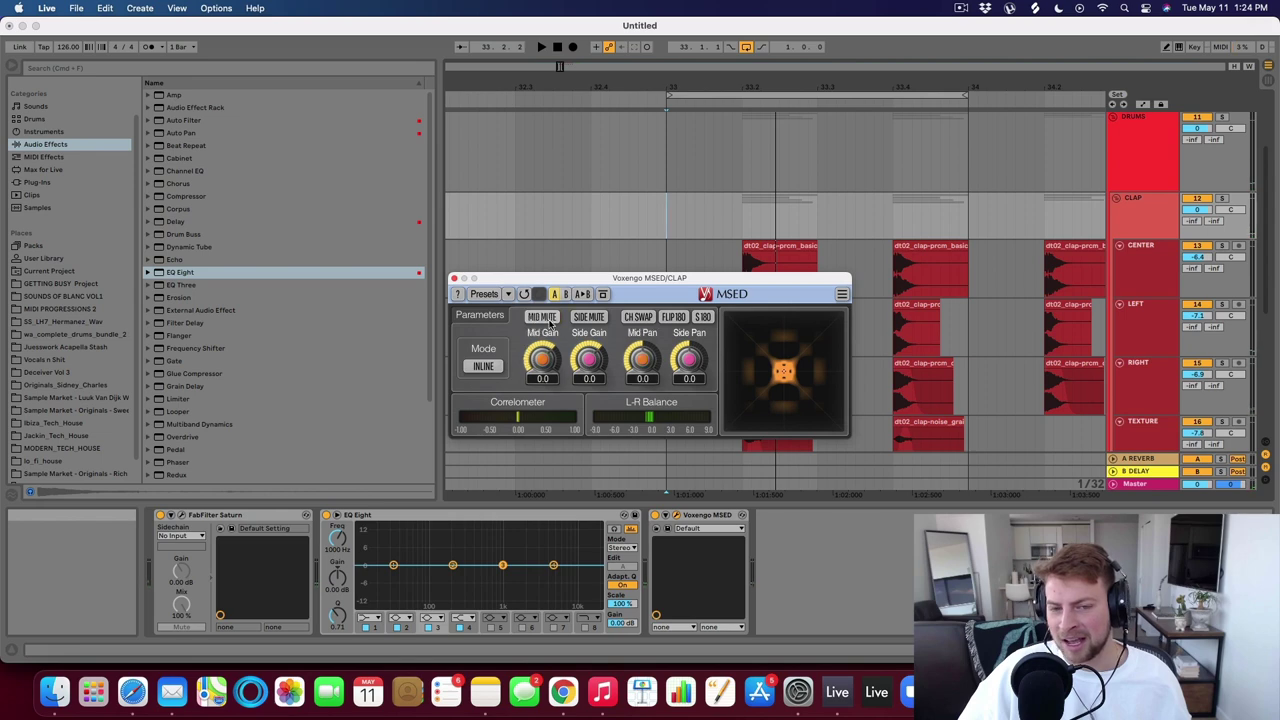
pyautogui.click(552, 320)
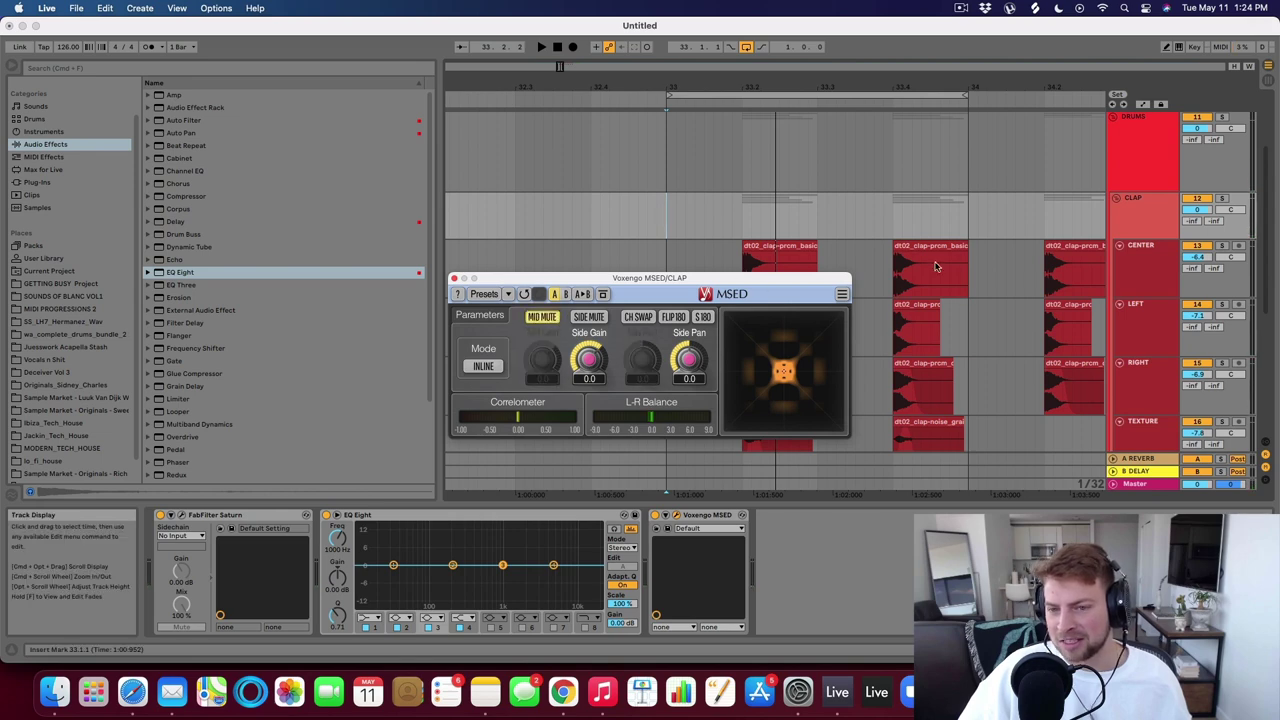
pyautogui.click(543, 318)
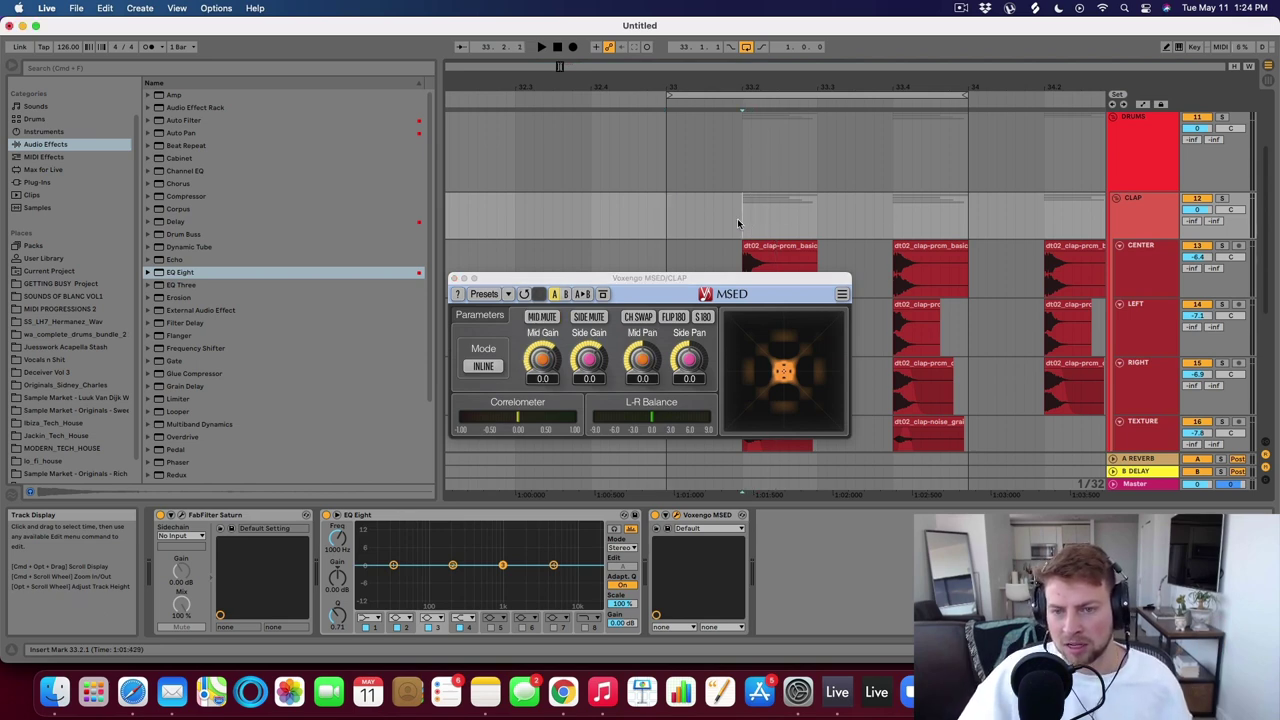
# Lower the CLAP group's volume to -3.3 dB during playback and close the MSED window.
pyautogui.press('space')
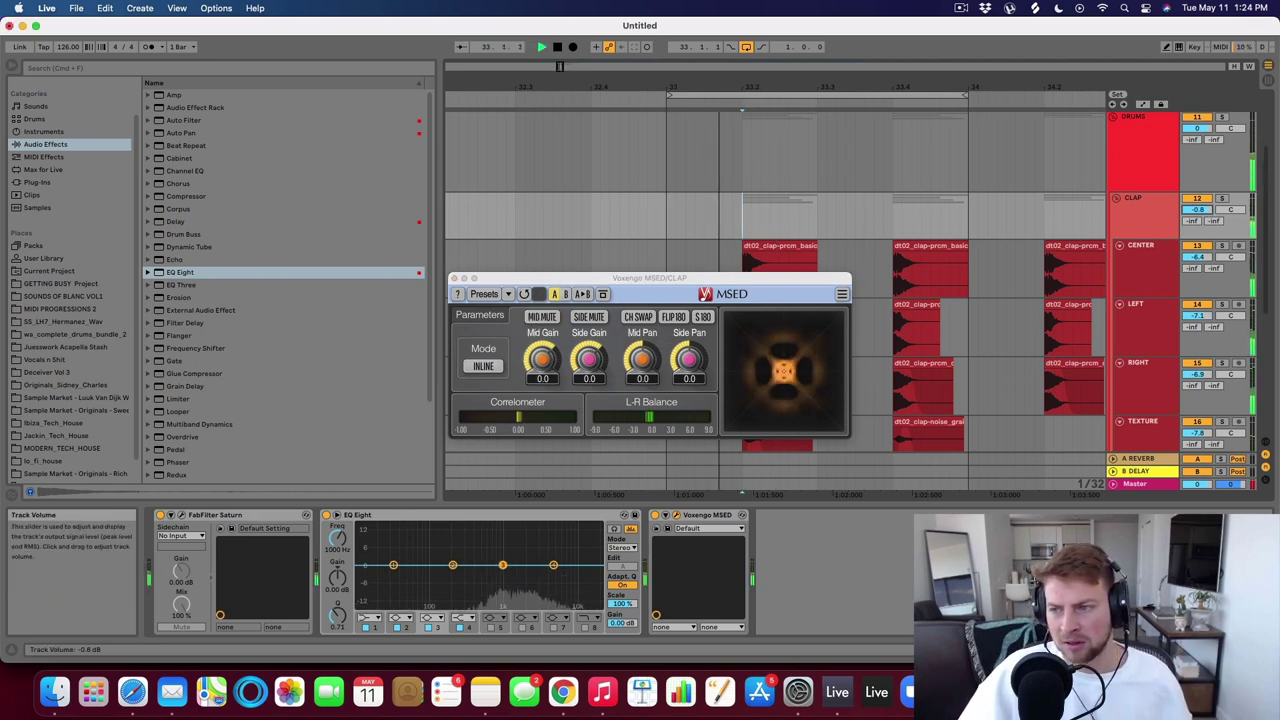
pyautogui.moveTo(1197, 210); pyautogui.dragTo(1197, 222)
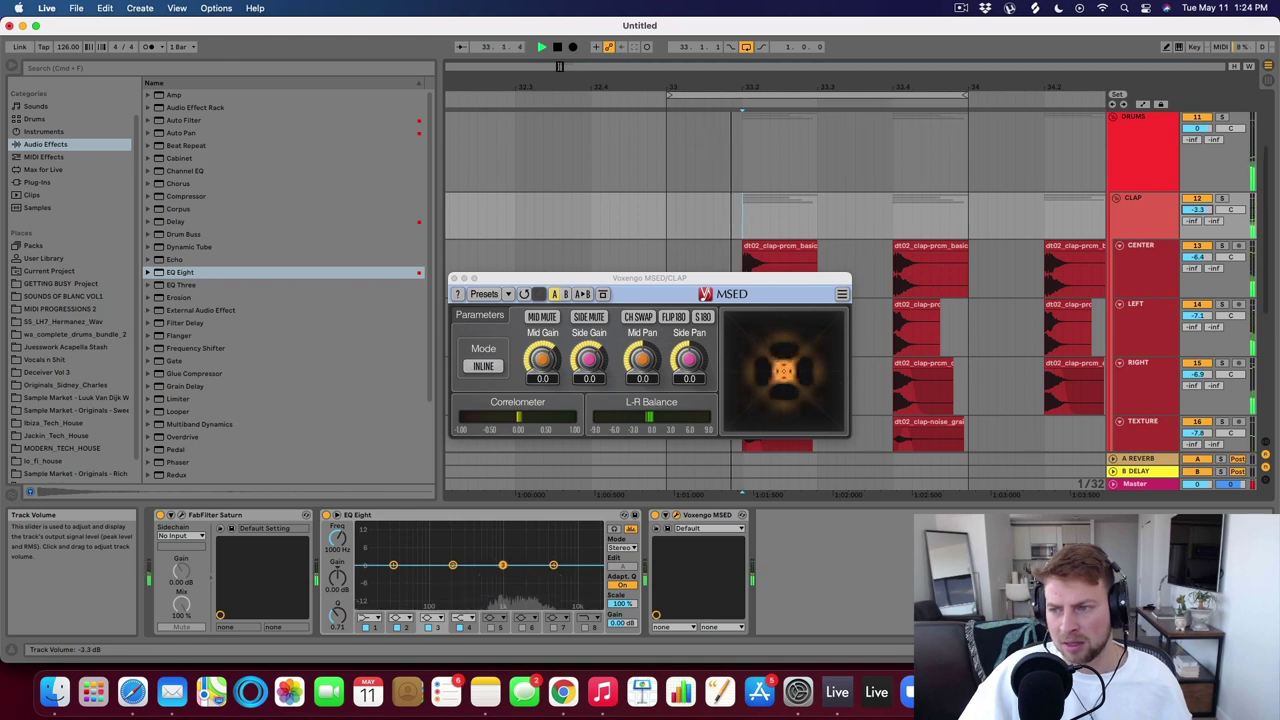
pyautogui.scroll(-3, 500, 250)
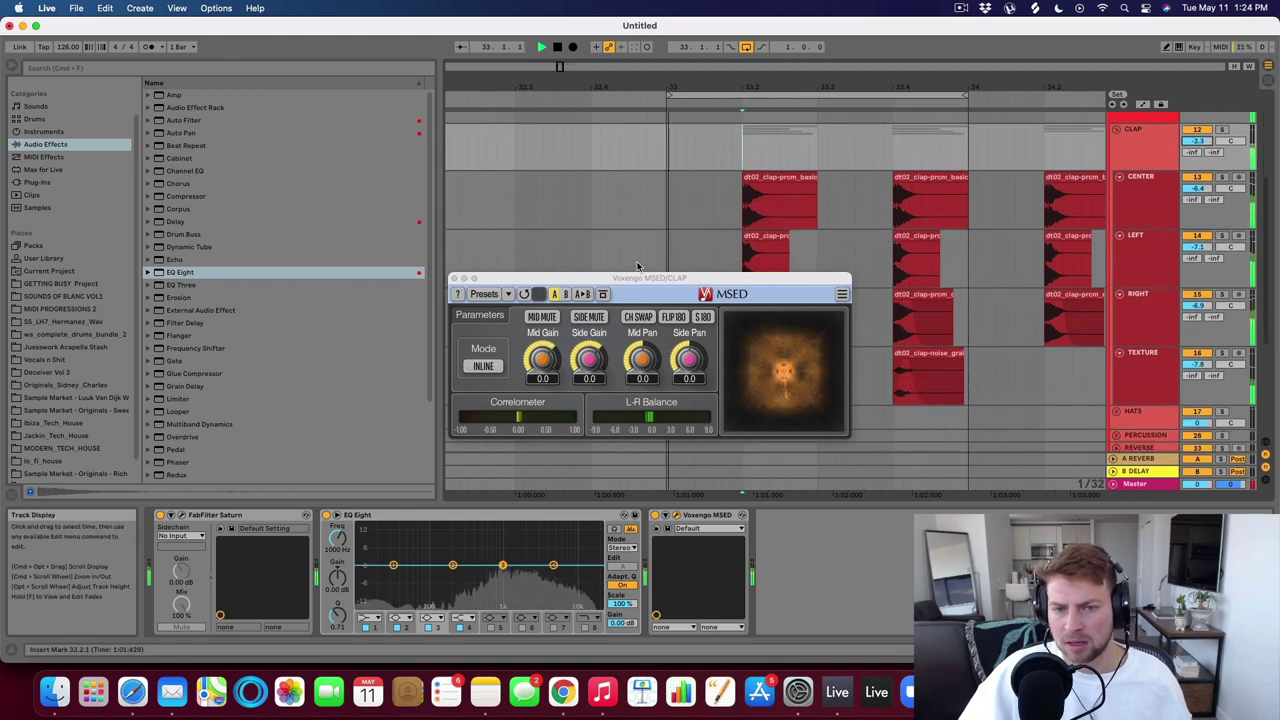
pyautogui.click(455, 279)
# Tighten the fade-outs of the first RIGHT and LEFT clap clips, then replay the layered clap.
pyautogui.click(789, 322)
pyautogui.press('space')
pyautogui.click(789, 380)
pyautogui.click(768, 337)
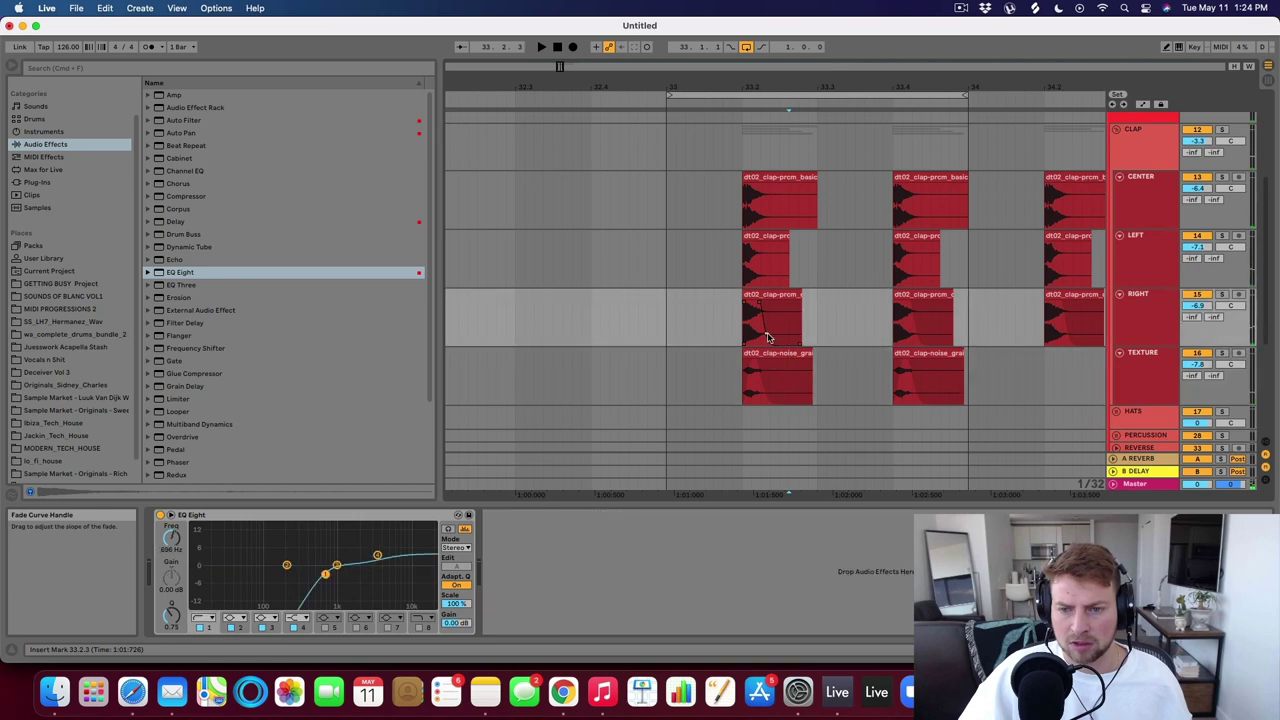
pyautogui.click(757, 250)
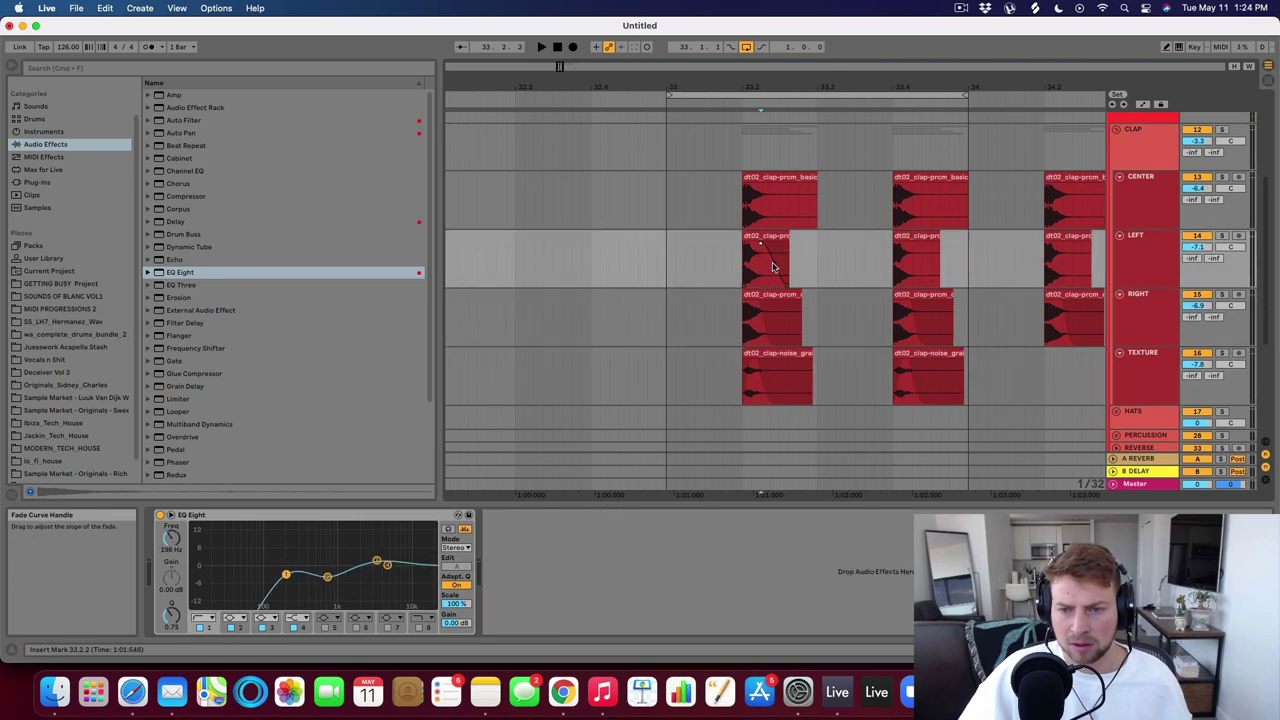
pyautogui.click(755, 249)
pyautogui.press('space')
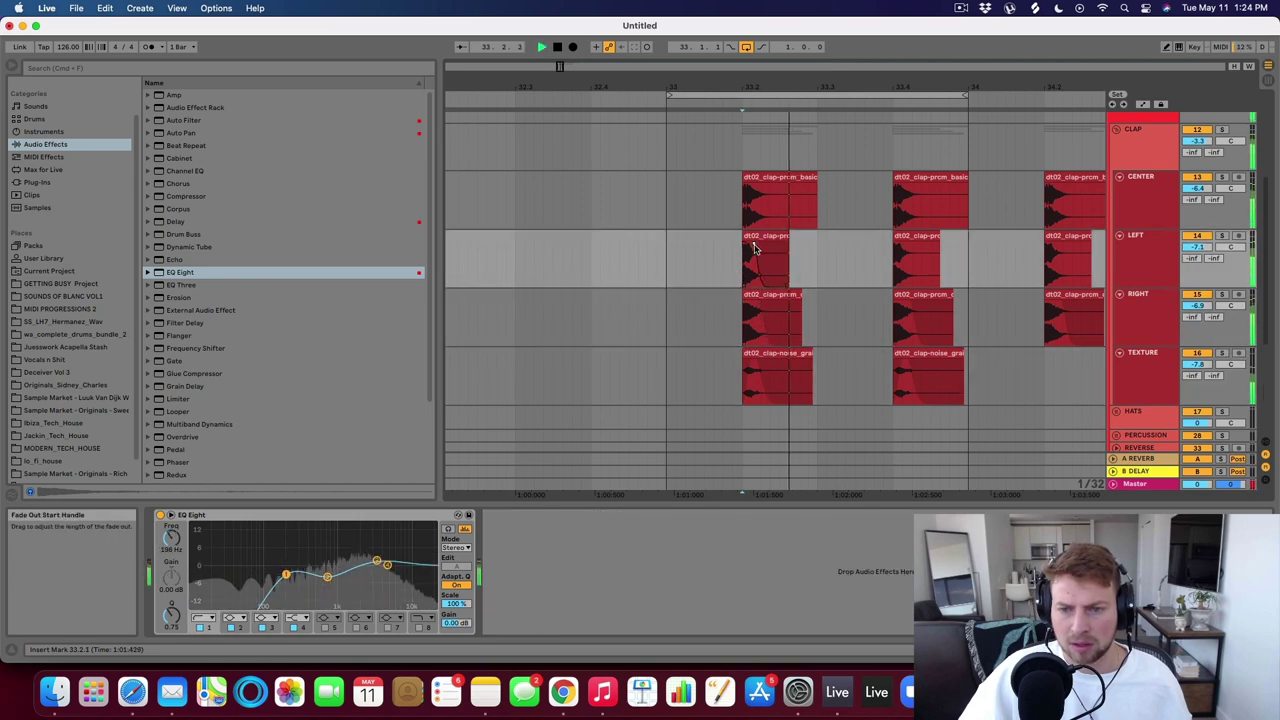
pyautogui.press('space')
# Start the first CENTER clip's fade-out earlier and steepen its curve while auditioning it.
pyautogui.click(800, 200)
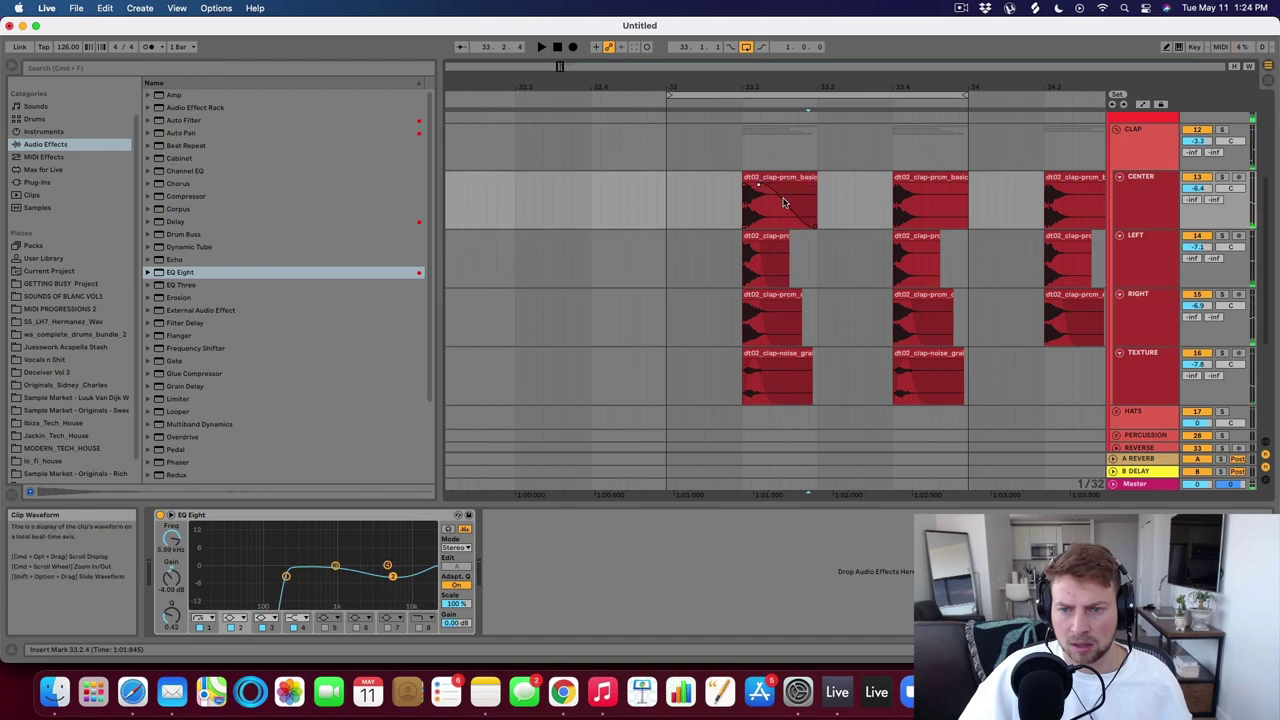
pyautogui.press('space')
pyautogui.click(757, 189)
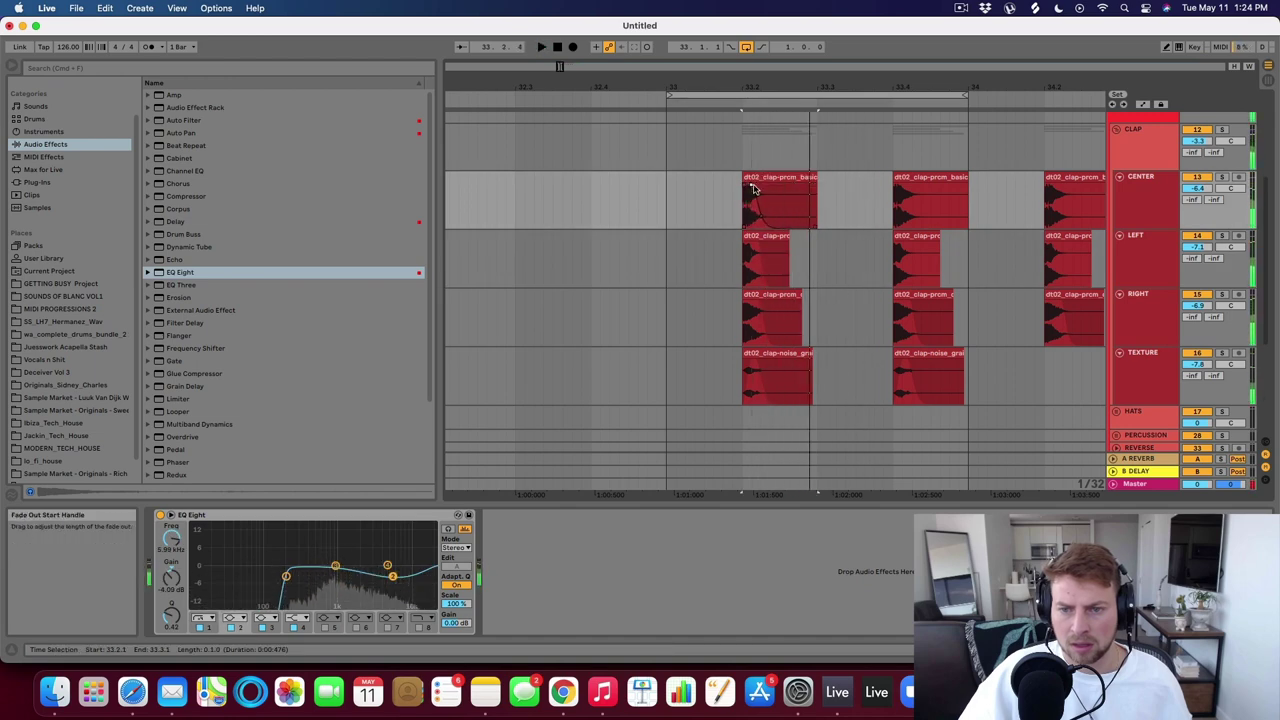
# Consolidate the first clap on CENTER, LEFT, RIGHT and TEXTURE from 33.1.1 to 33.3.1, and duplicate it once up to 34.1.1.
pyautogui.click(817, 262)
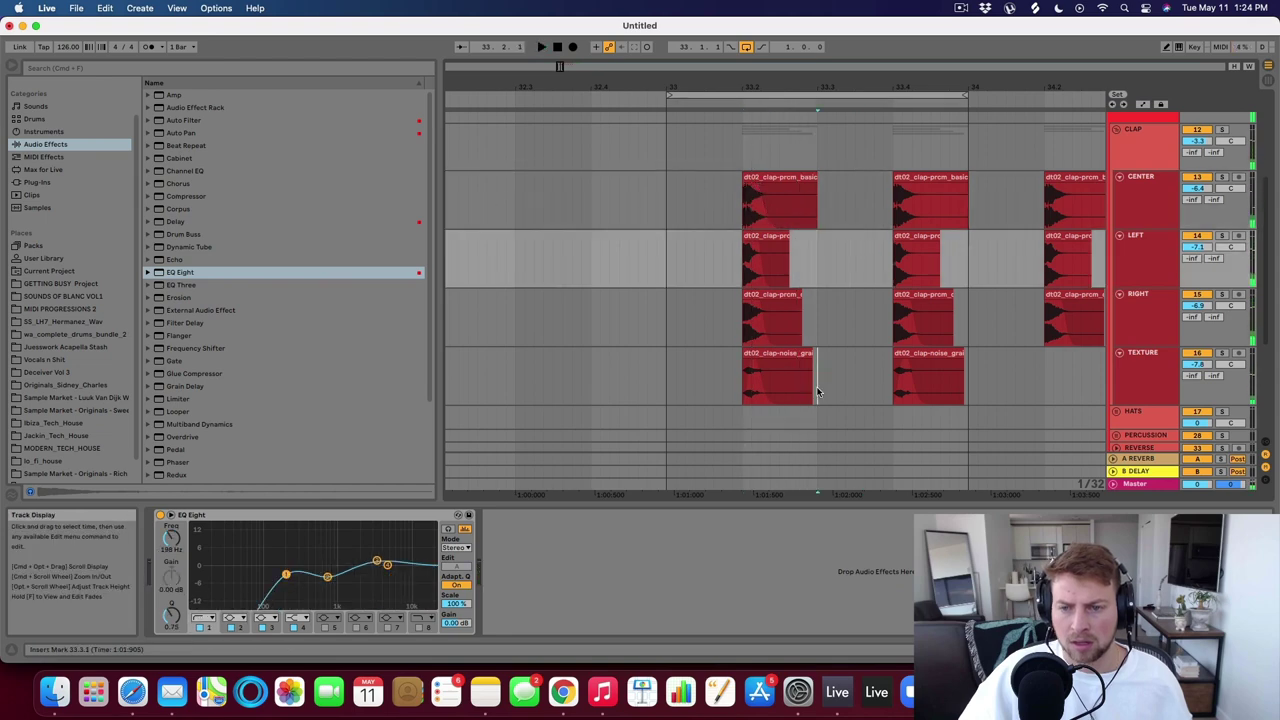
pyautogui.moveTo(817, 392); pyautogui.dragTo(667, 207)
pyautogui.press('super+j')
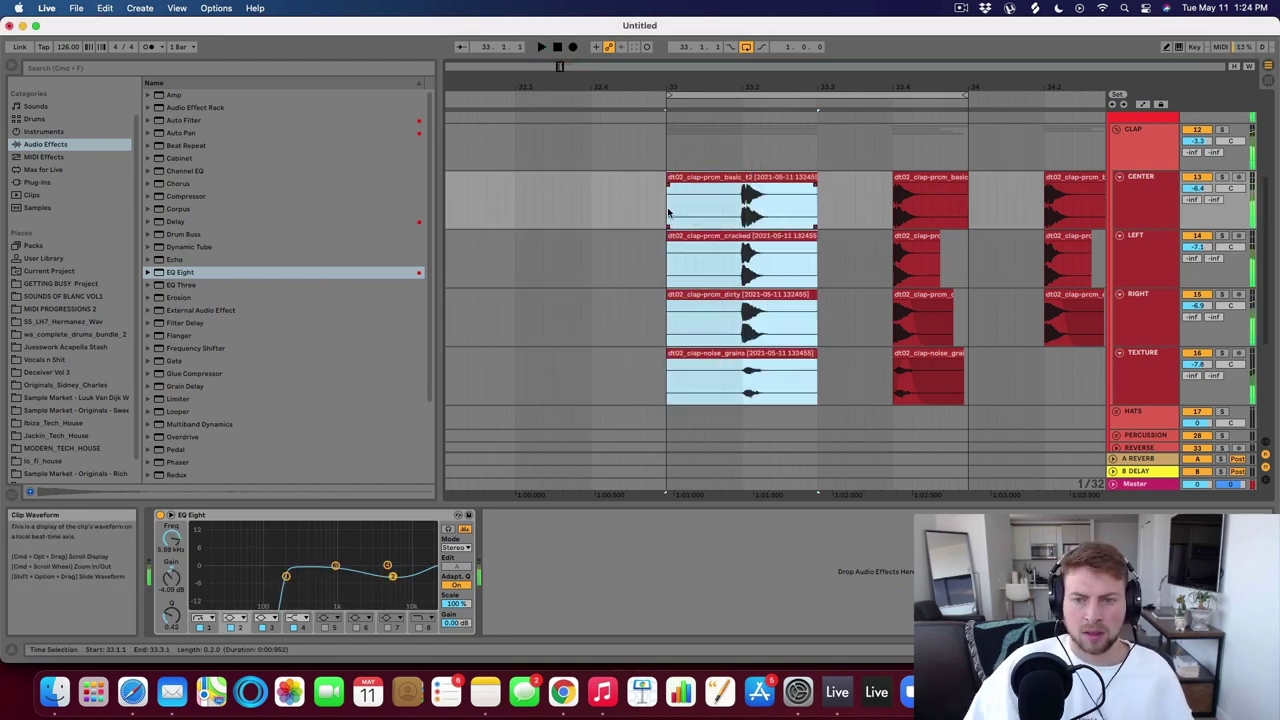
pyautogui.press('super+d')
pyautogui.press('super+d')
pyautogui.press('super+z')
pyautogui.moveTo(672, 88); pyautogui.dragTo(745, 72)
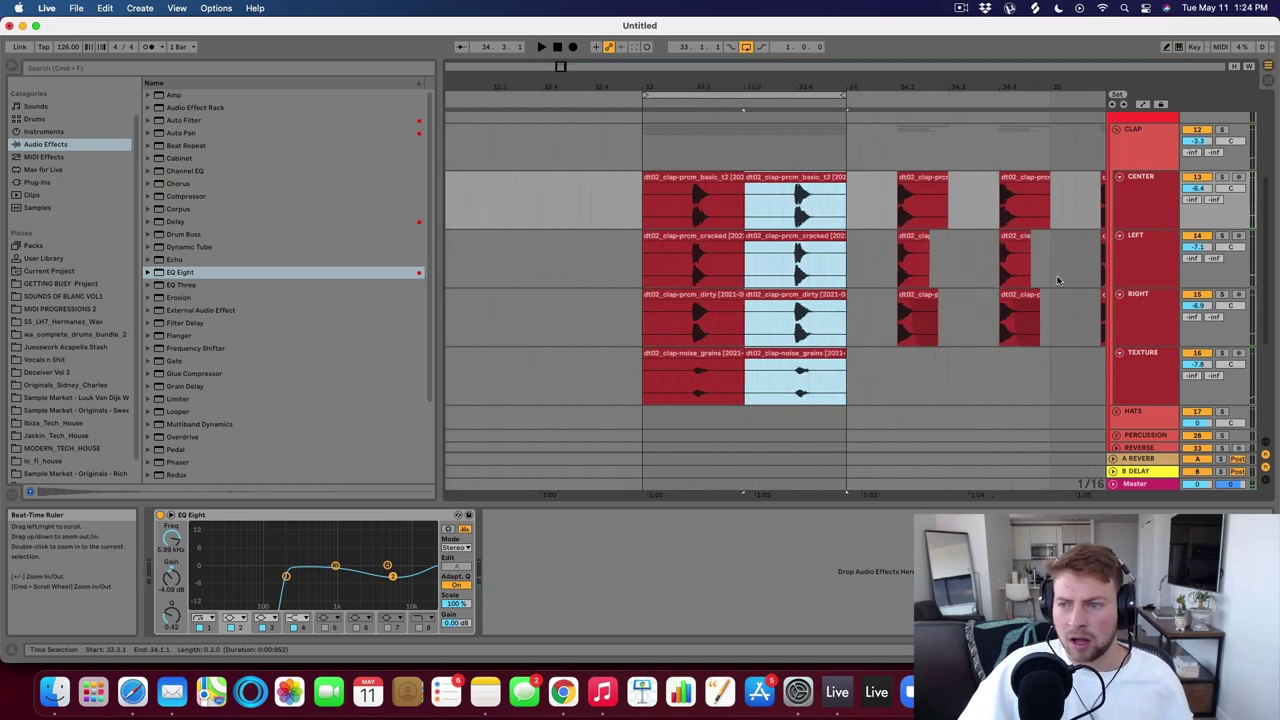
# In the CLAP group's EQ Eight, raise band 3 into a narrow peak with a Q of 2.94.
pyautogui.click(1138, 131)
pyautogui.scroll(3, 1077, 251)
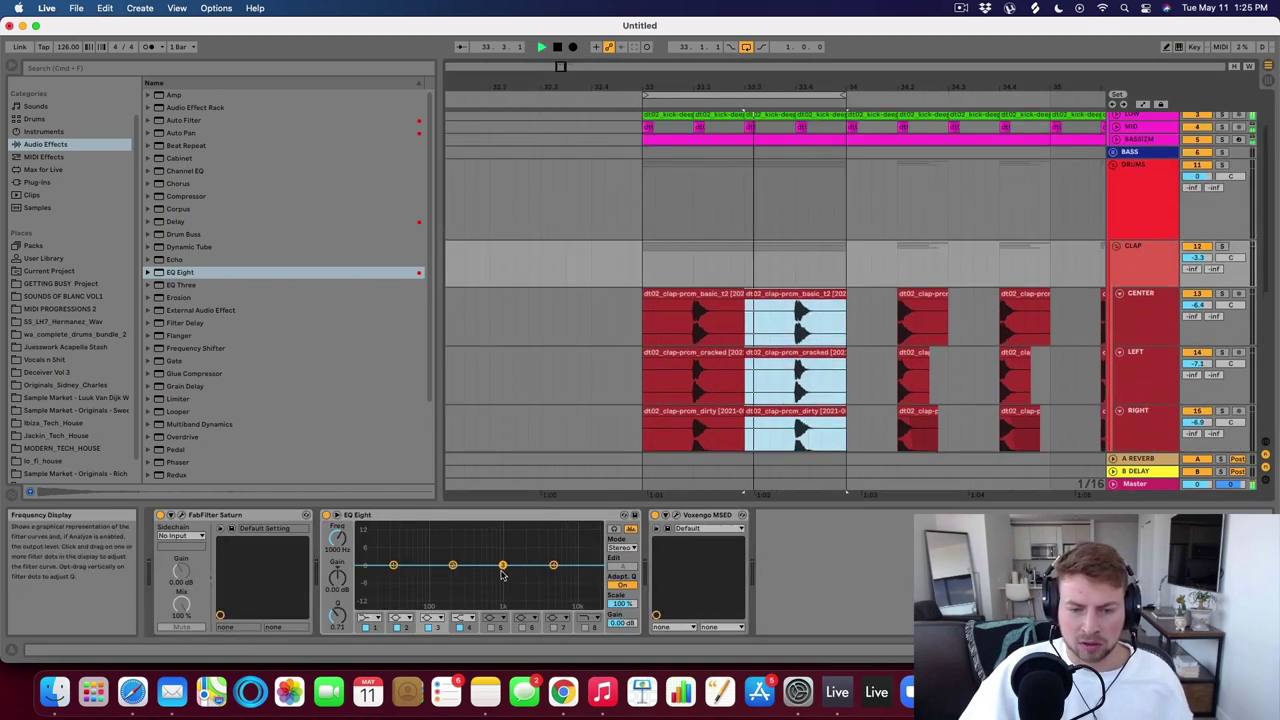
pyautogui.moveTo(502, 565)
pyautogui.mouseDown()
pyautogui.moveTo(562, 553)
pyautogui.moveTo(567, 575)
pyautogui.moveTo(565, 540)
pyautogui.moveTo(569, 566)
pyautogui.moveTo(462, 533)
pyautogui.moveTo(502, 543)
pyautogui.moveTo(501, 568)
pyautogui.mouseUp()
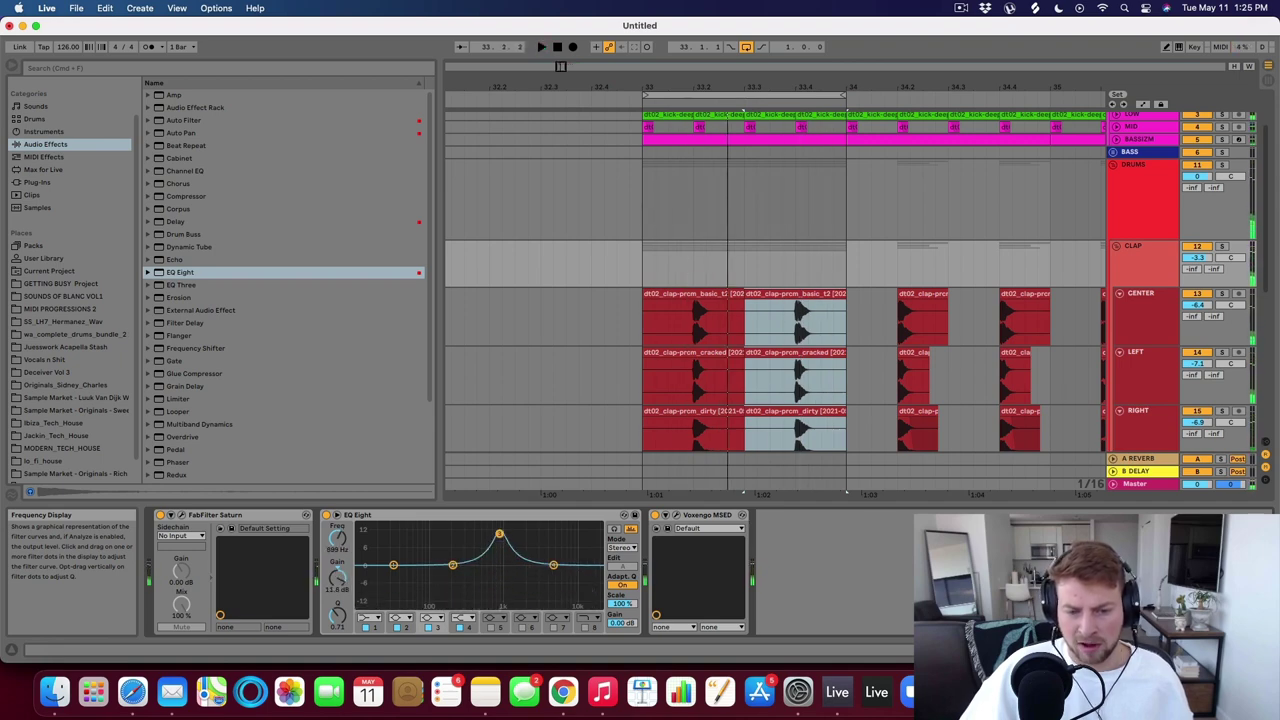
pyautogui.moveTo(340, 617); pyautogui.dragTo(340, 582)
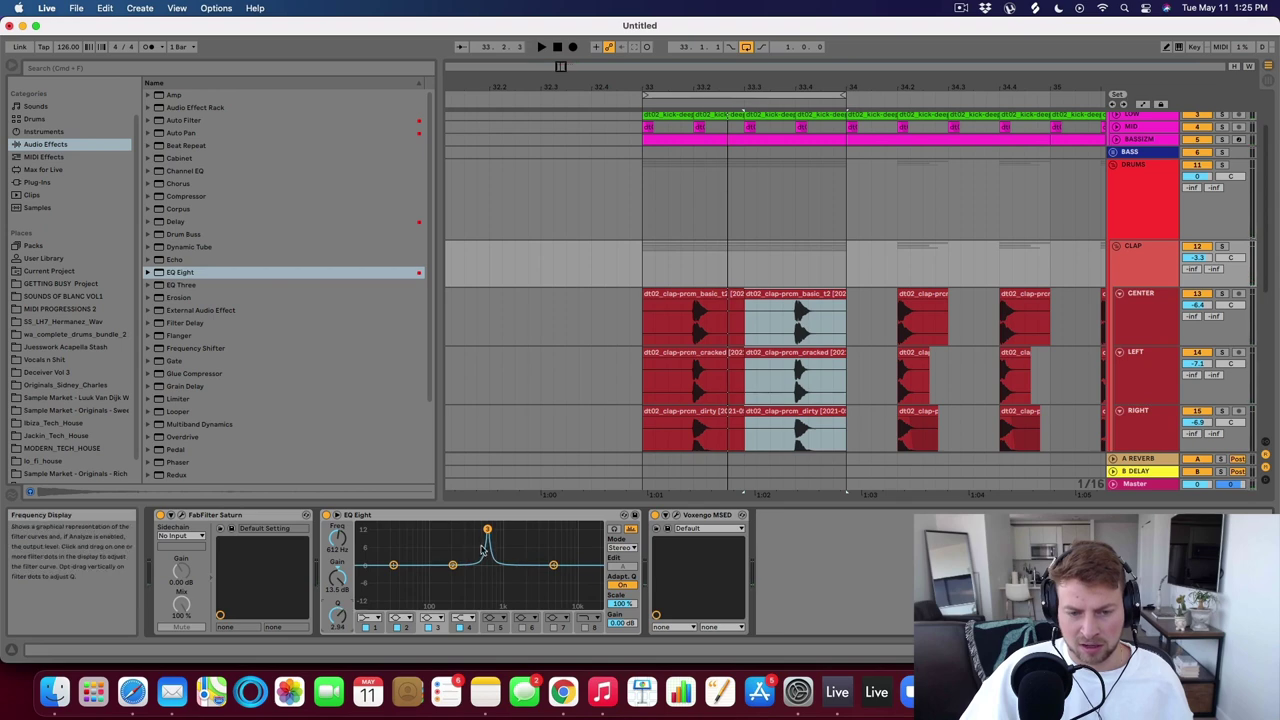
# Sweep the CLAP group's band 3 peak to 791 Hz during playback and turn it into a 3.57 dB cut with a Q of 4.08.
pyautogui.press('space')
pyautogui.moveTo(487, 529)
pyautogui.mouseDown()
pyautogui.moveTo(535, 528)
pyautogui.moveTo(495, 528)
pyautogui.mouseUp()
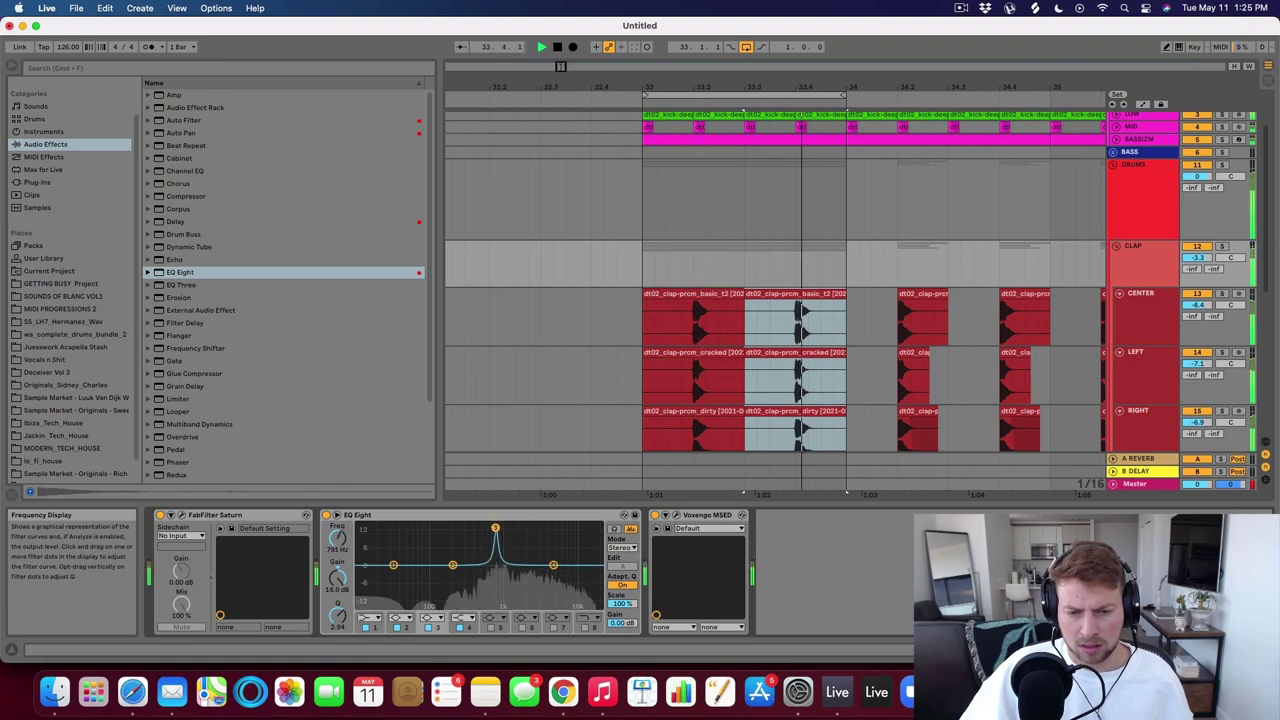
pyautogui.press('space')
pyautogui.moveTo(338, 578); pyautogui.dragTo(336, 605)
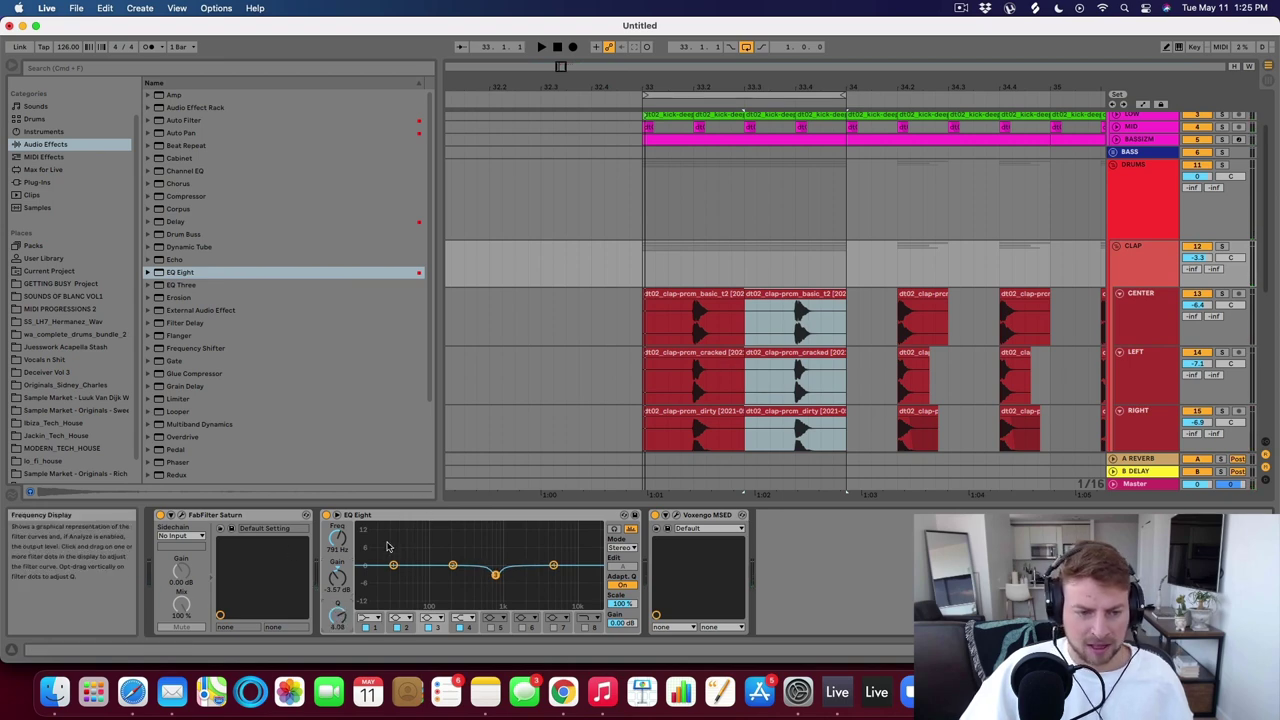
# Load the Basic Saturator O preset in the CLAP group's FabFilter Saturn and start playback.
pyautogui.click(182, 515)
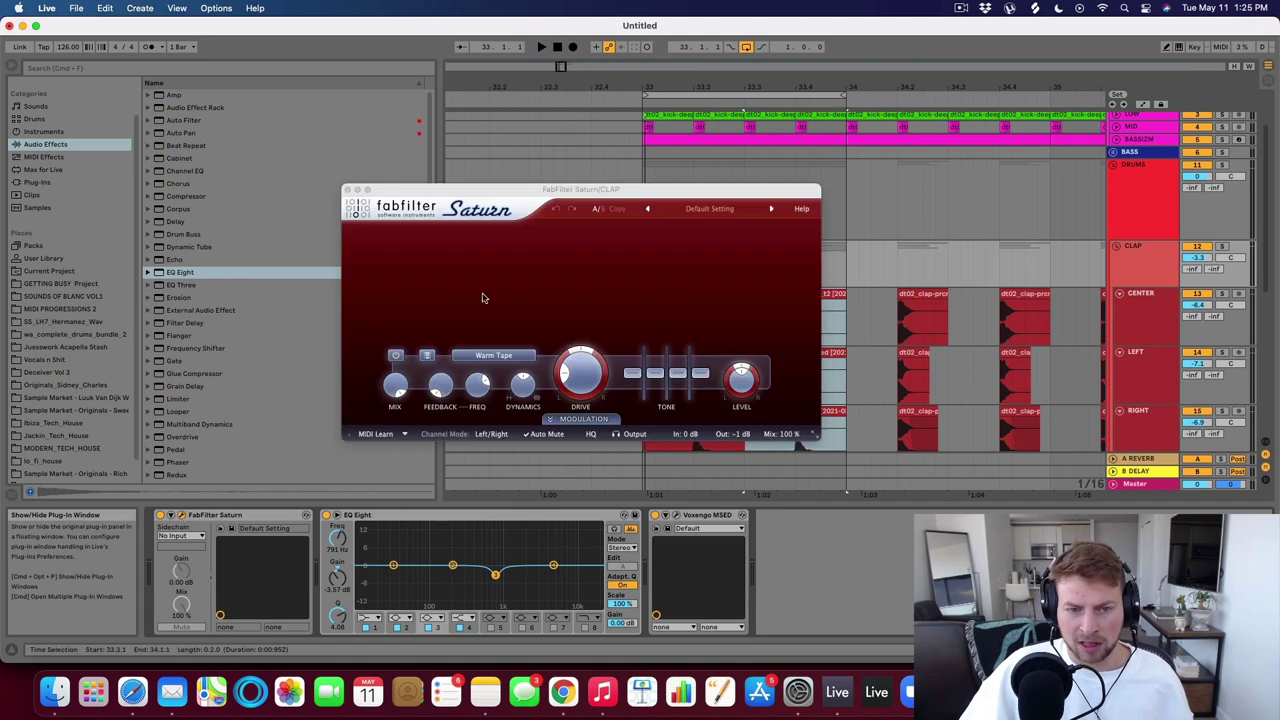
pyautogui.click(724, 210)
pyautogui.moveTo(709, 244)
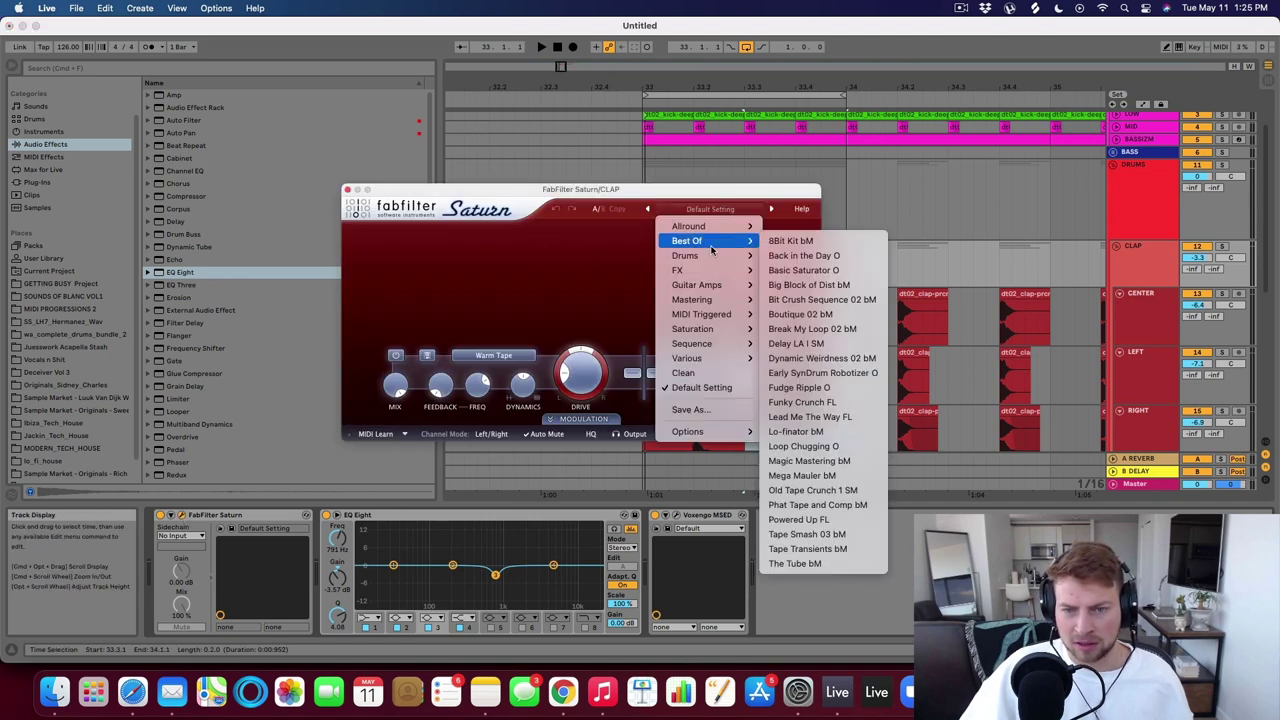
pyautogui.click(802, 269)
pyautogui.press('space')
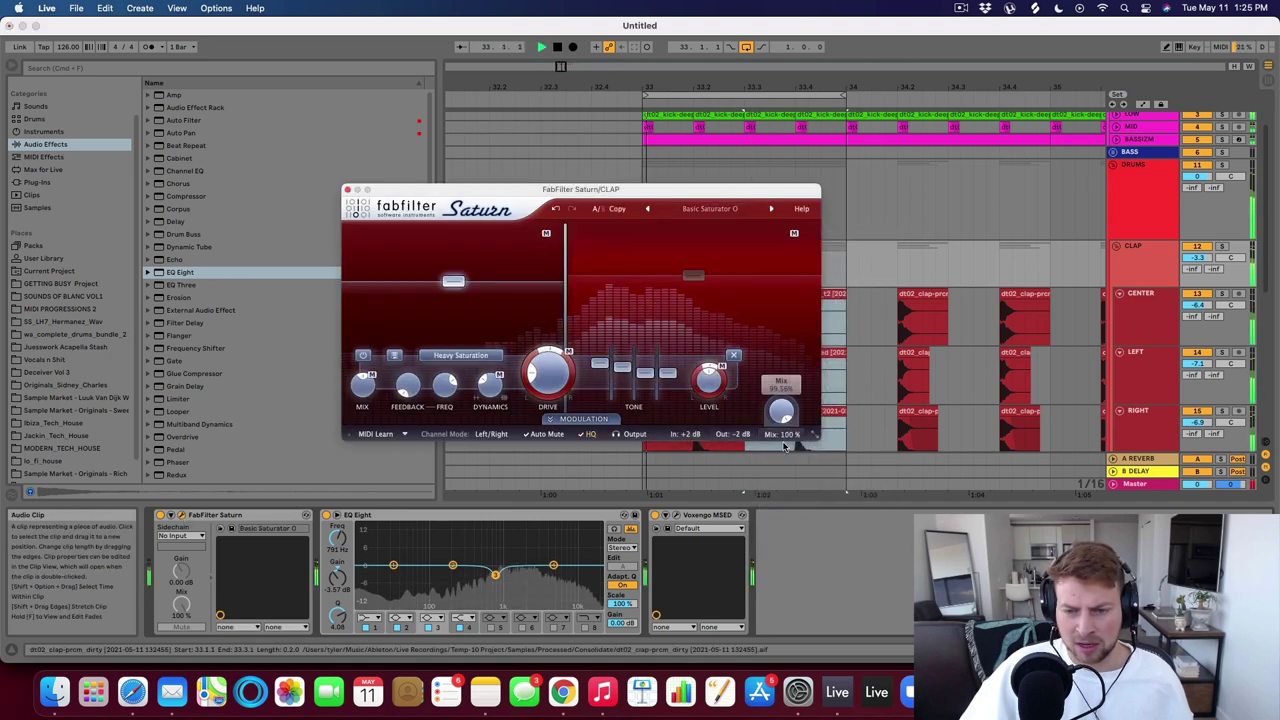
# Set Saturn's overall mix to about 57% and the CLAP group's volume to -4.6 dB, and stop playback.
pyautogui.moveTo(785, 416); pyautogui.dragTo(775, 493)
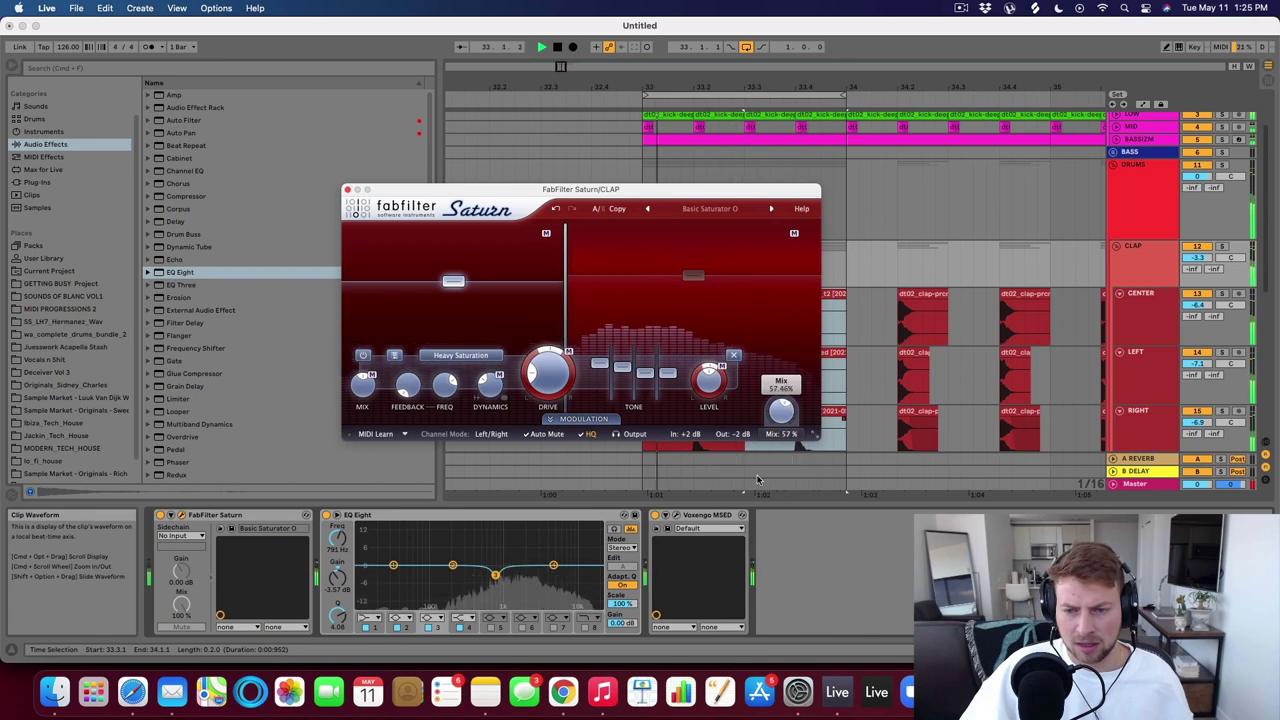
pyautogui.click(348, 190)
pyautogui.press('space')
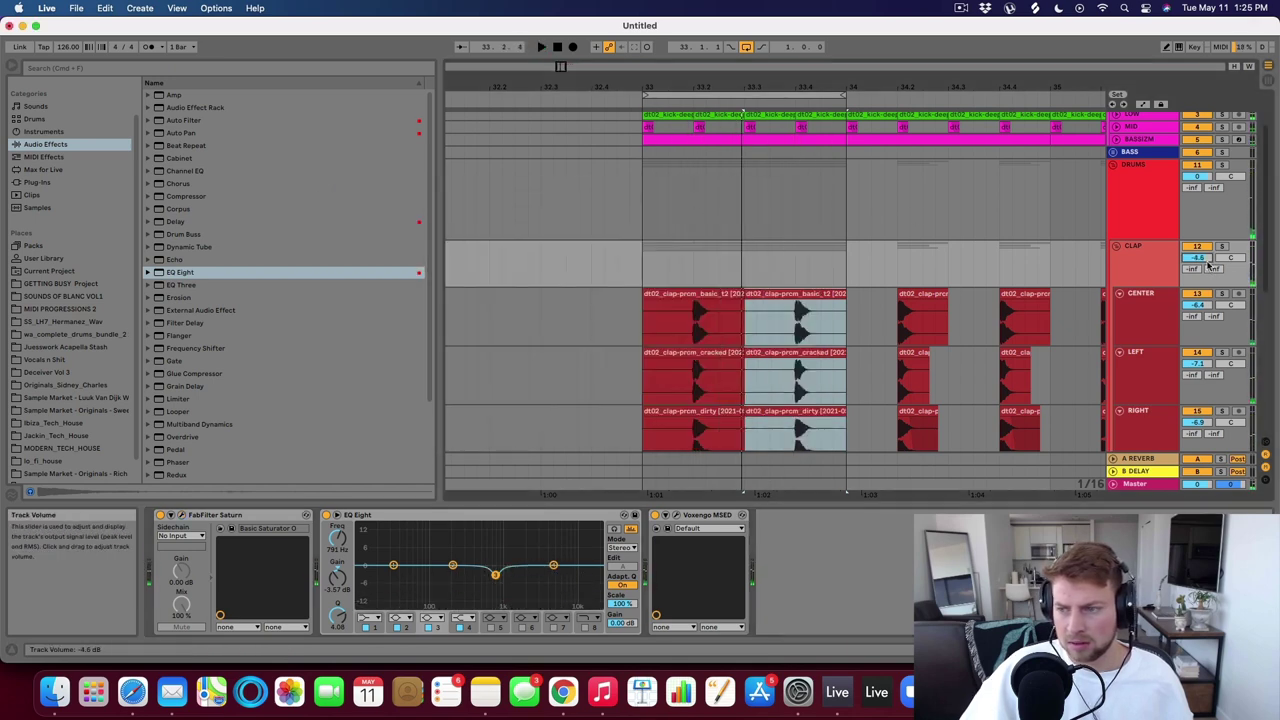
# Fold the CLAP group and unfold the HATS group inside DRUMS.
pyautogui.click(1117, 246)
pyautogui.click(1126, 263)
pyautogui.click(1116, 258)
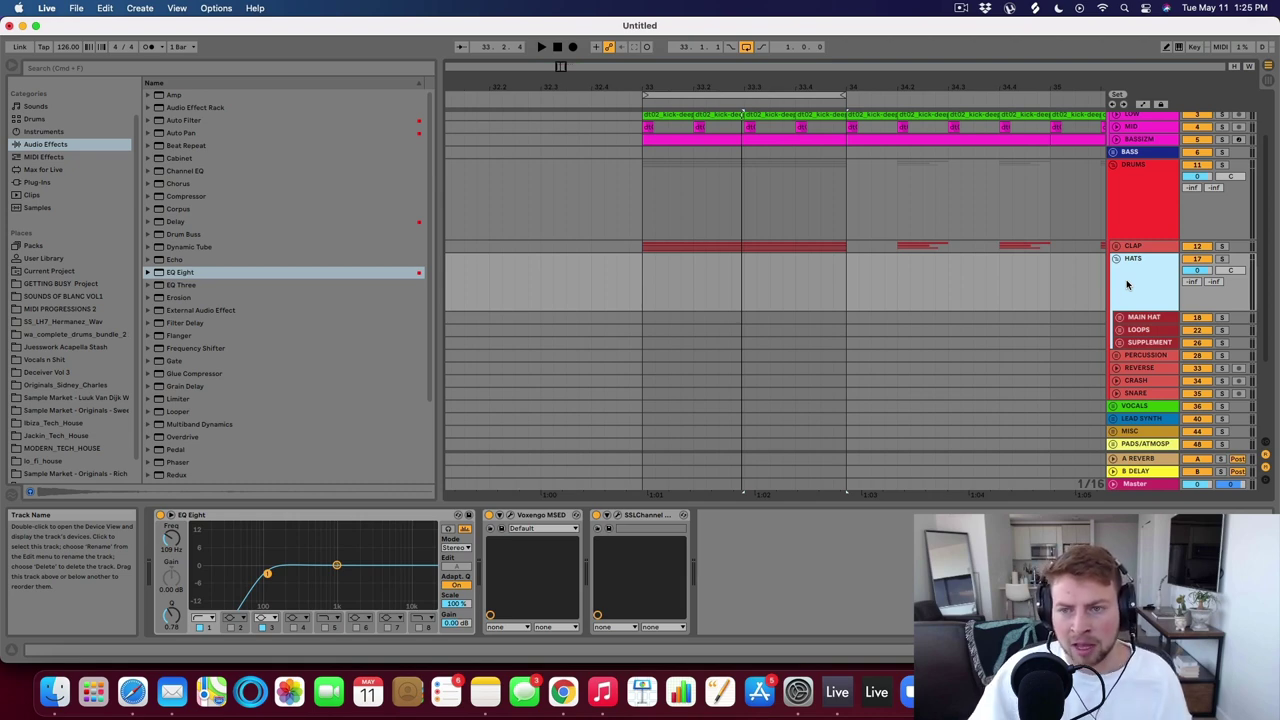
# Extend the loop's end to 34.4.1 and unfold the kick's LOW track and the REFERENCE track.
pyautogui.moveTo(844, 95); pyautogui.dragTo(999, 95)
pyautogui.scroll(3, 1088, 157)
pyautogui.click(1116, 178)
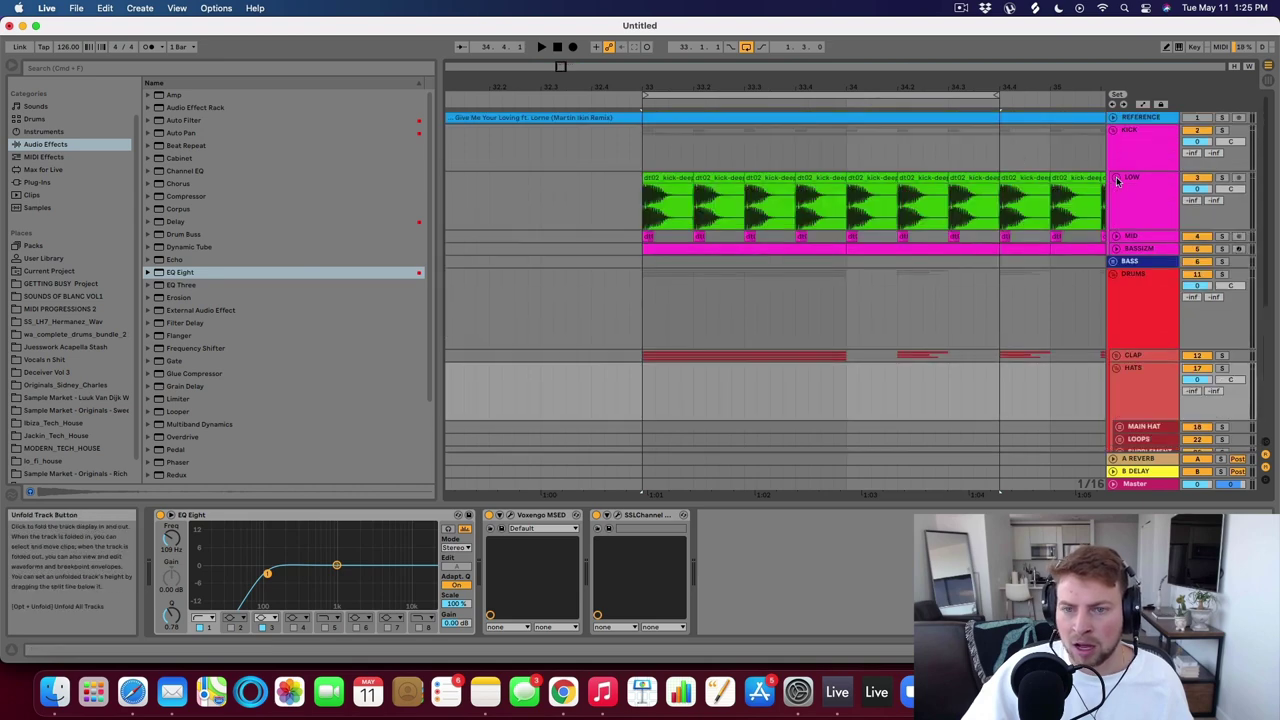
pyautogui.click(1112, 118)
# Examine the offbeat hat hits in the REFERENCE waveform, selecting them from 33.1.3 onward.
pyautogui.moveTo(668, 150); pyautogui.dragTo(690, 155)
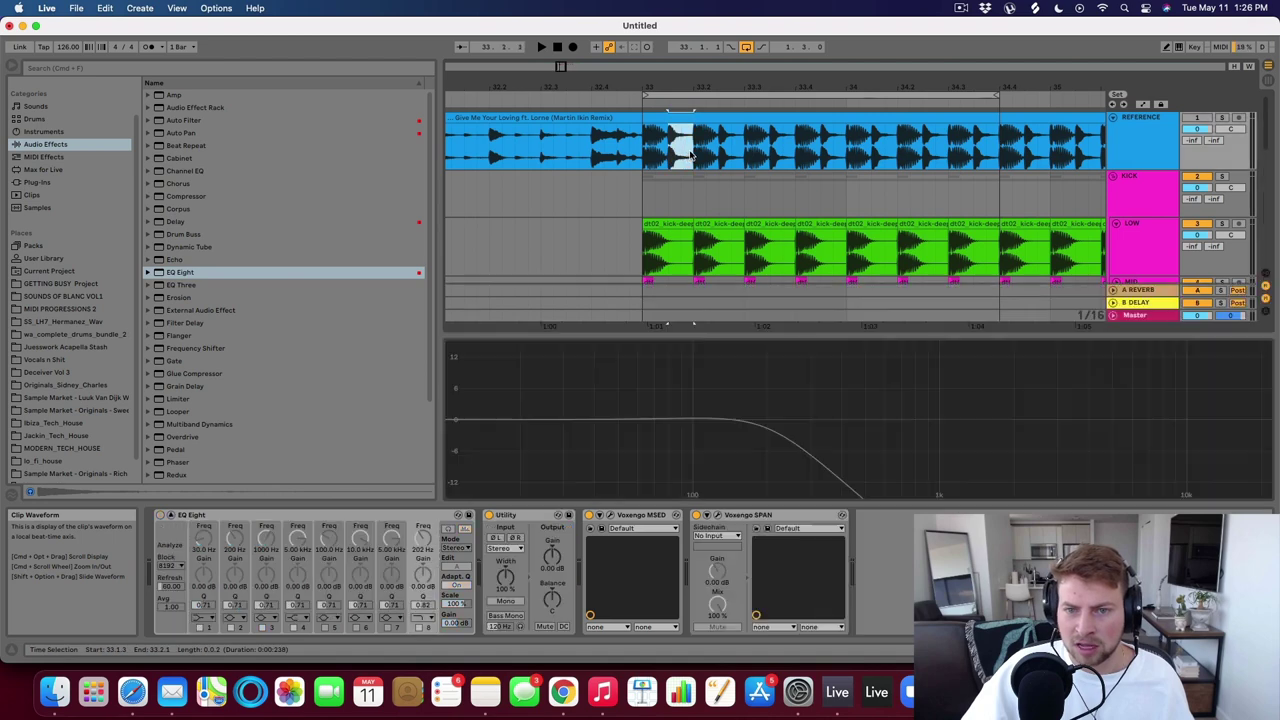
pyautogui.press('Right')
pyautogui.press('Right')
pyautogui.press('Right')
pyautogui.press('Right')
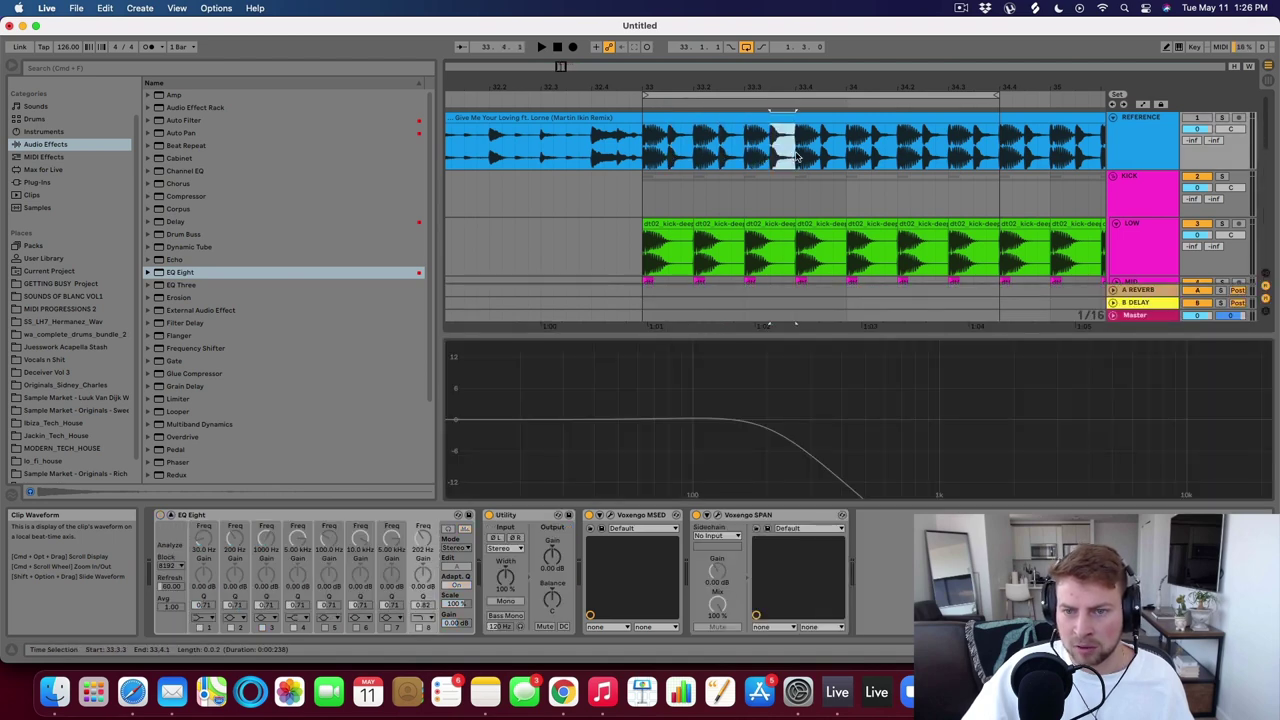
pyautogui.click(681, 155)
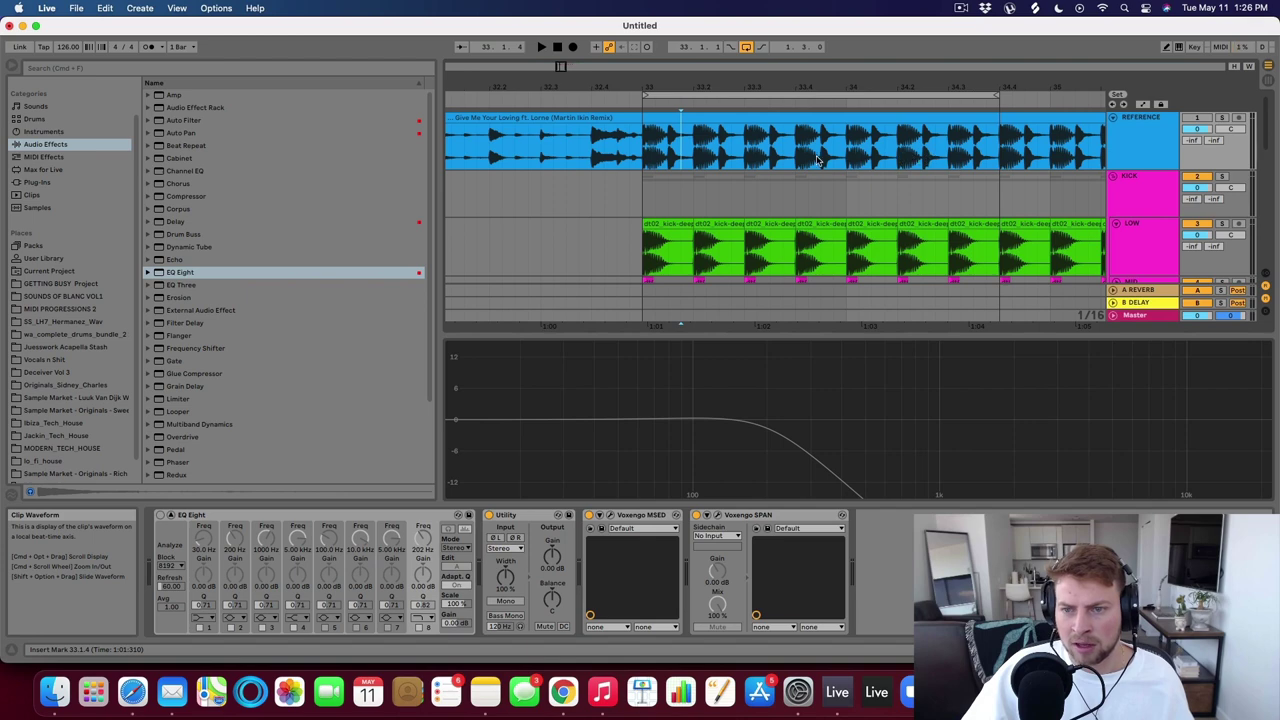
# Select the REFERENCE audio from 33.1.1 to 34.4.1, solo the track and play that section.
pyautogui.moveTo(645, 160); pyautogui.dragTo(997, 160)
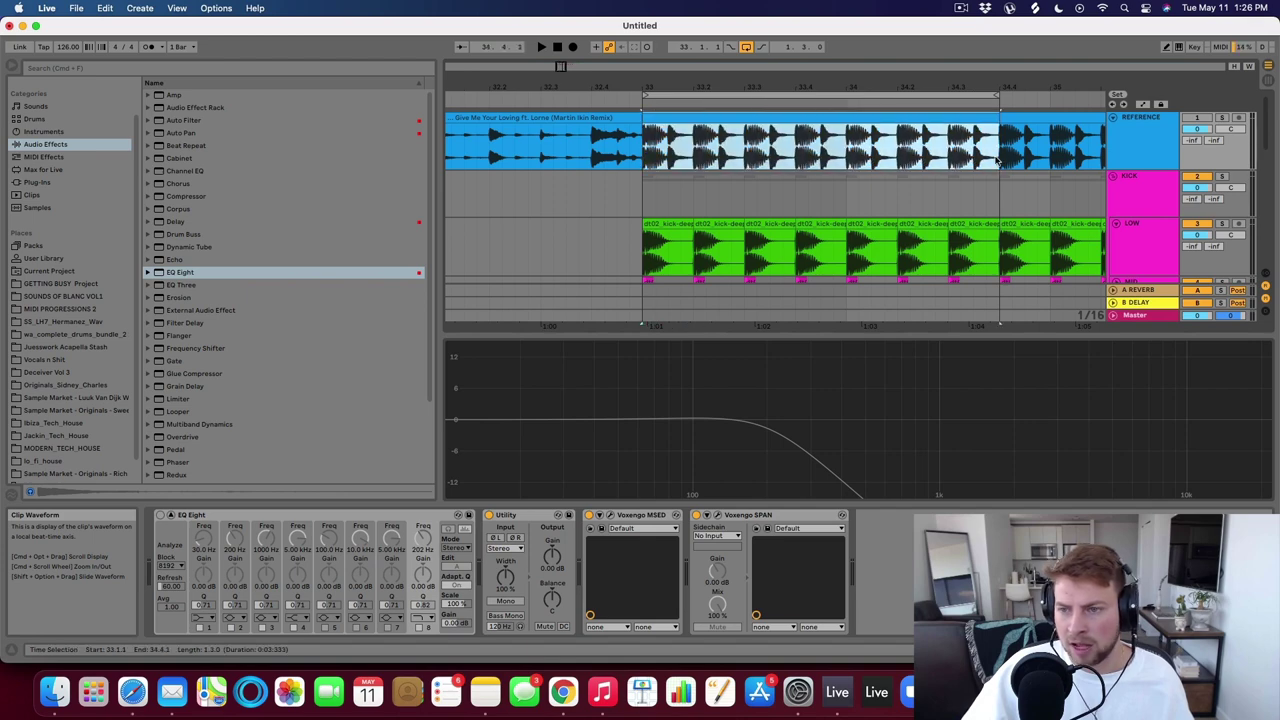
pyautogui.click(1220, 118)
pyautogui.press('space')
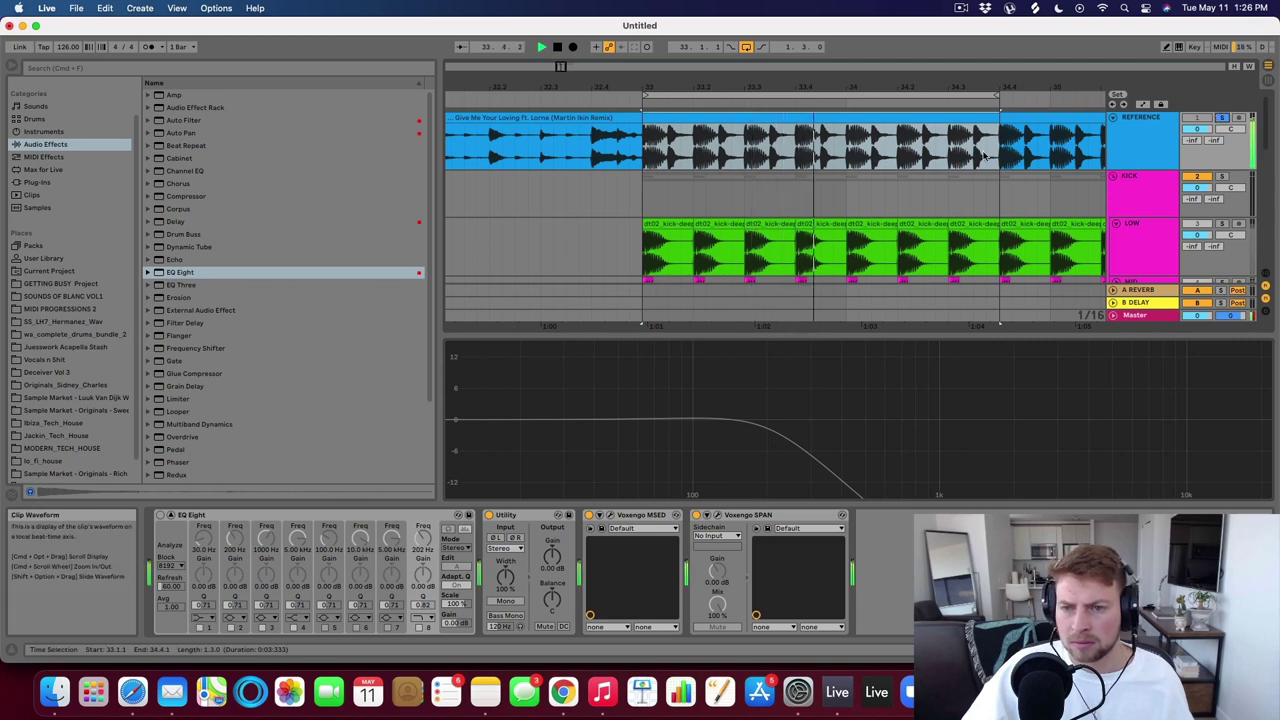
pyautogui.moveTo(834, 87)
pyautogui.mouseDown()
pyautogui.moveTo(834, 150)
pyautogui.moveTo(834, 90)
pyautogui.mouseUp()
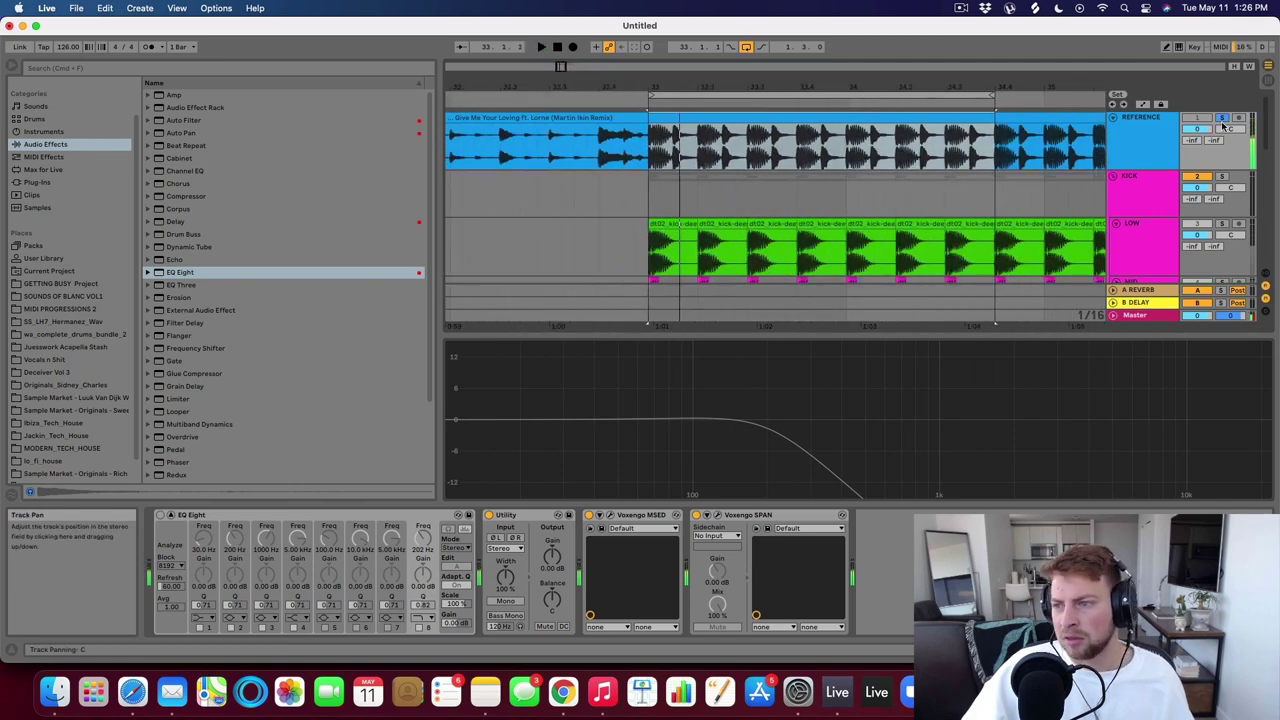
# Unfold the MAIN HAT group inside HATS to show its layer tracks.
pyautogui.scroll(-1, 676, 170)
pyautogui.scroll(-5, 676, 170)
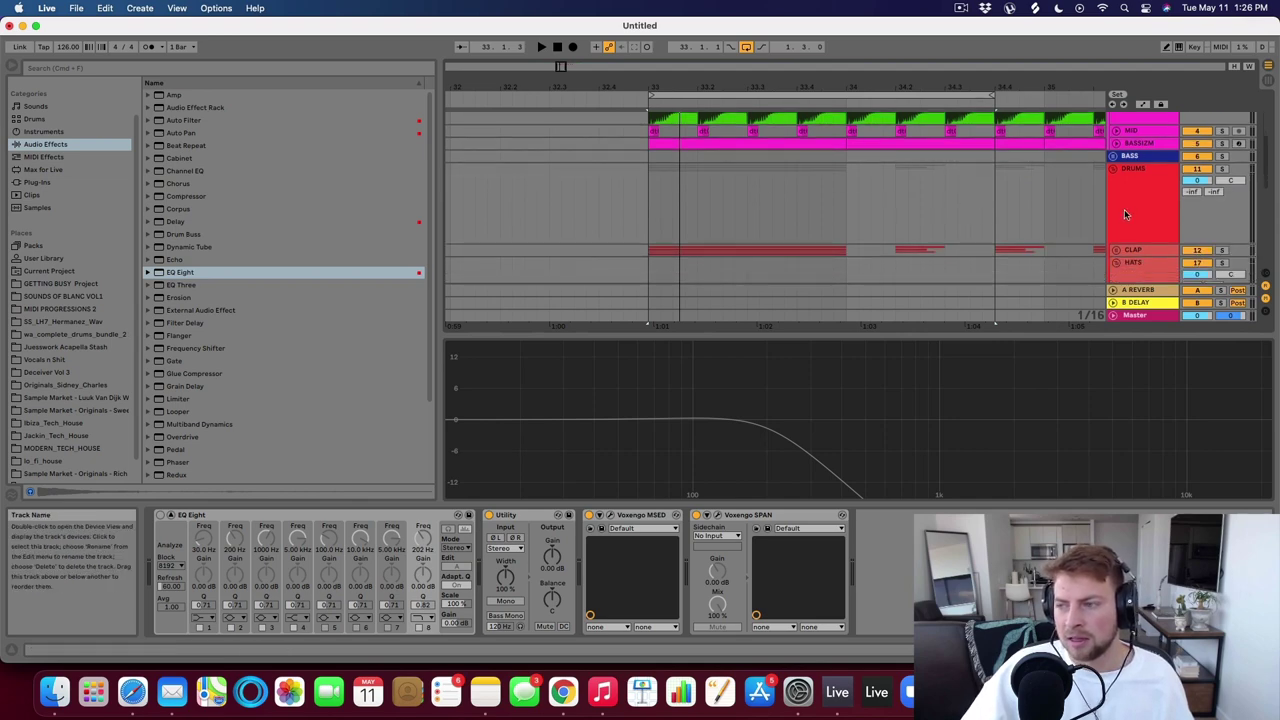
pyautogui.scroll(-2, 1120, 216)
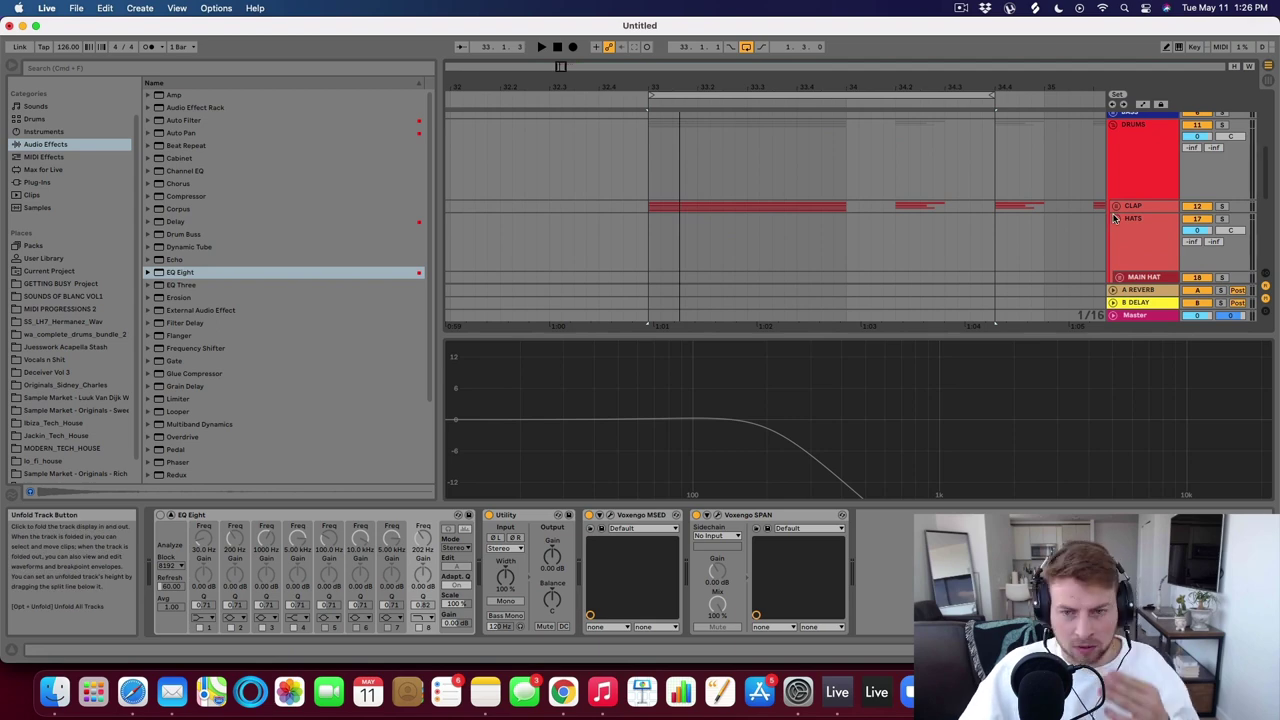
pyautogui.scroll(-3, 1118, 222)
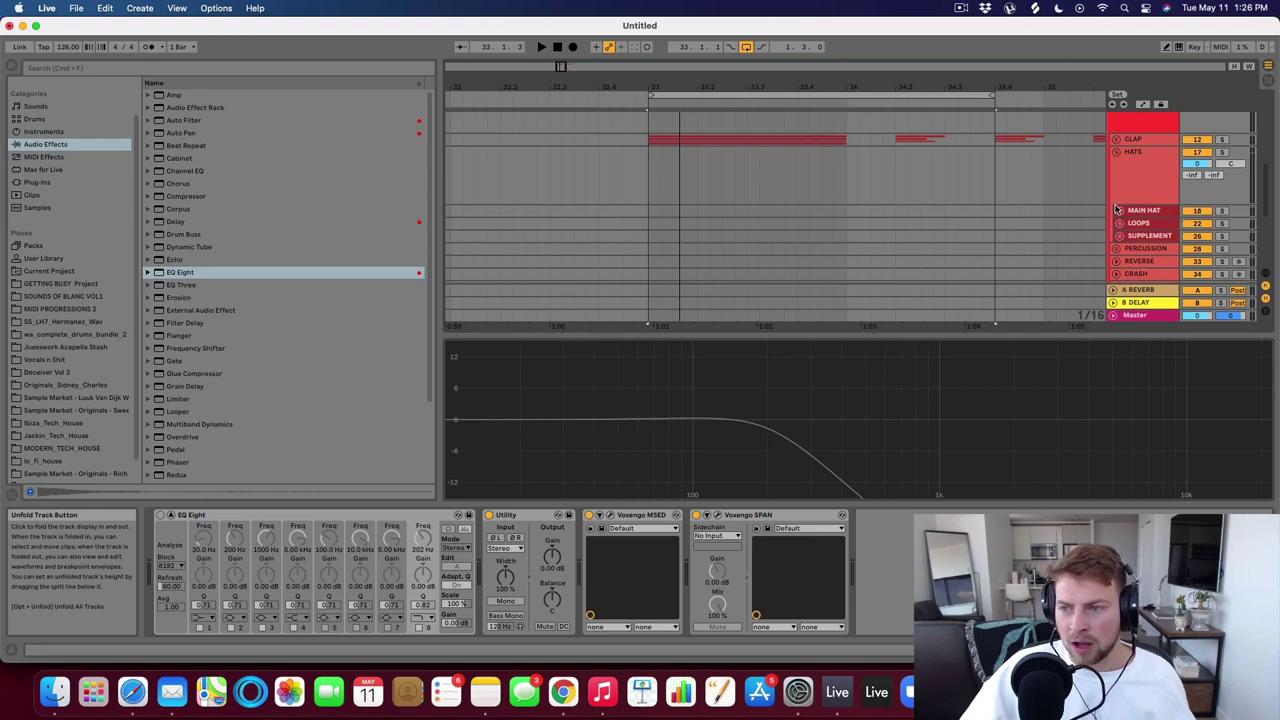
pyautogui.click(1118, 209)
pyautogui.scroll(-2, 1126, 218)
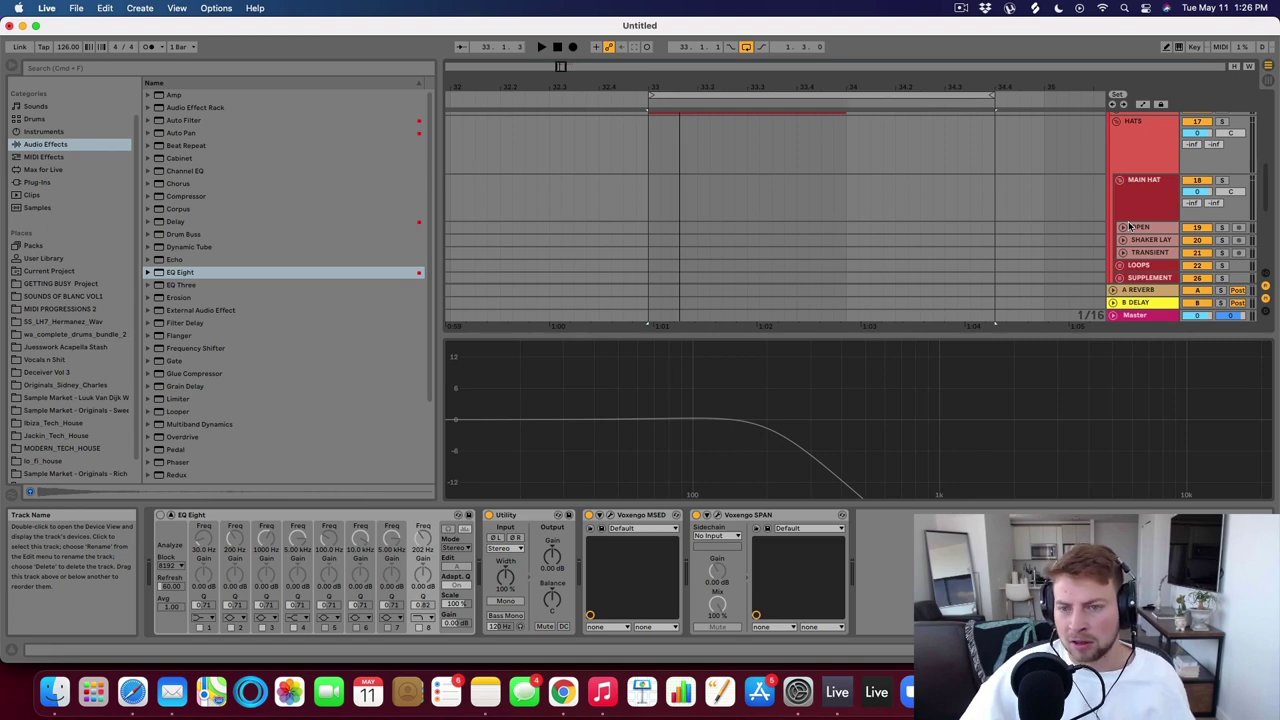
# Go through the OPEN, SHAKER LAY and TRANSIENT tracks, unfold TRANSIENT and mark its loop area.
pyautogui.scroll(-2, 1140, 228)
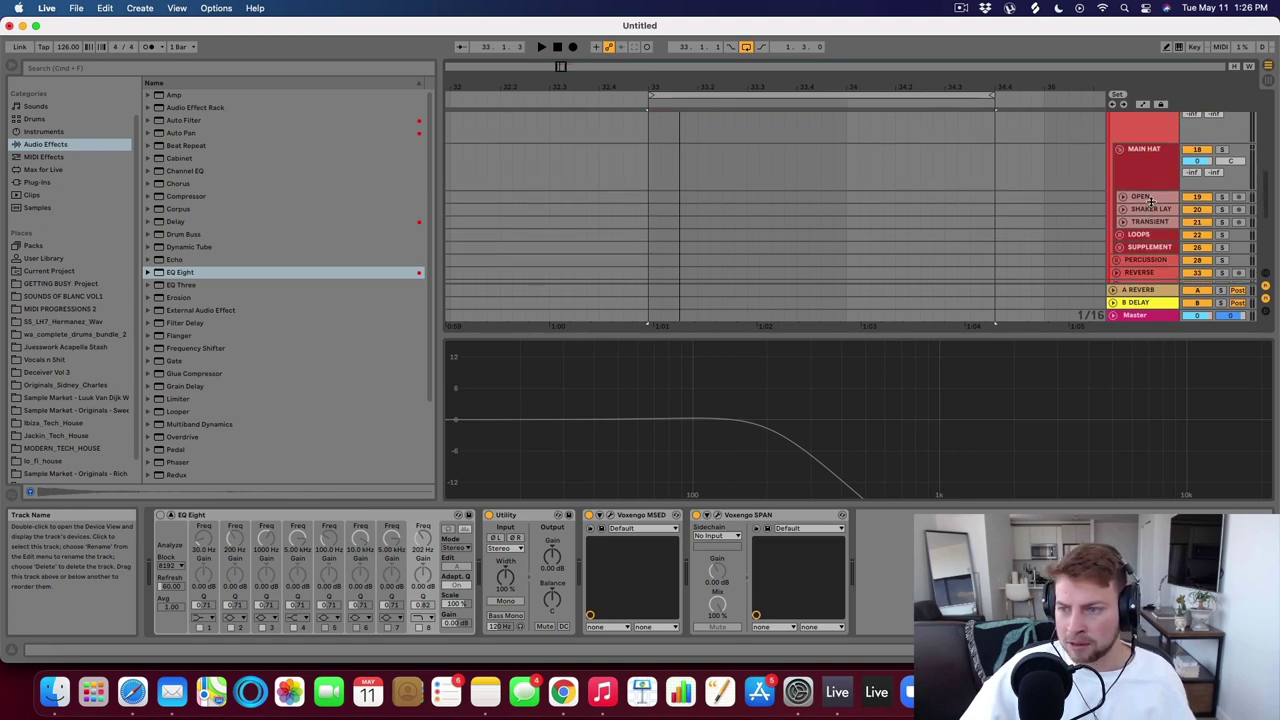
pyautogui.click(1151, 199)
pyautogui.click(1151, 211)
pyautogui.click(1153, 222)
pyautogui.click(1151, 198)
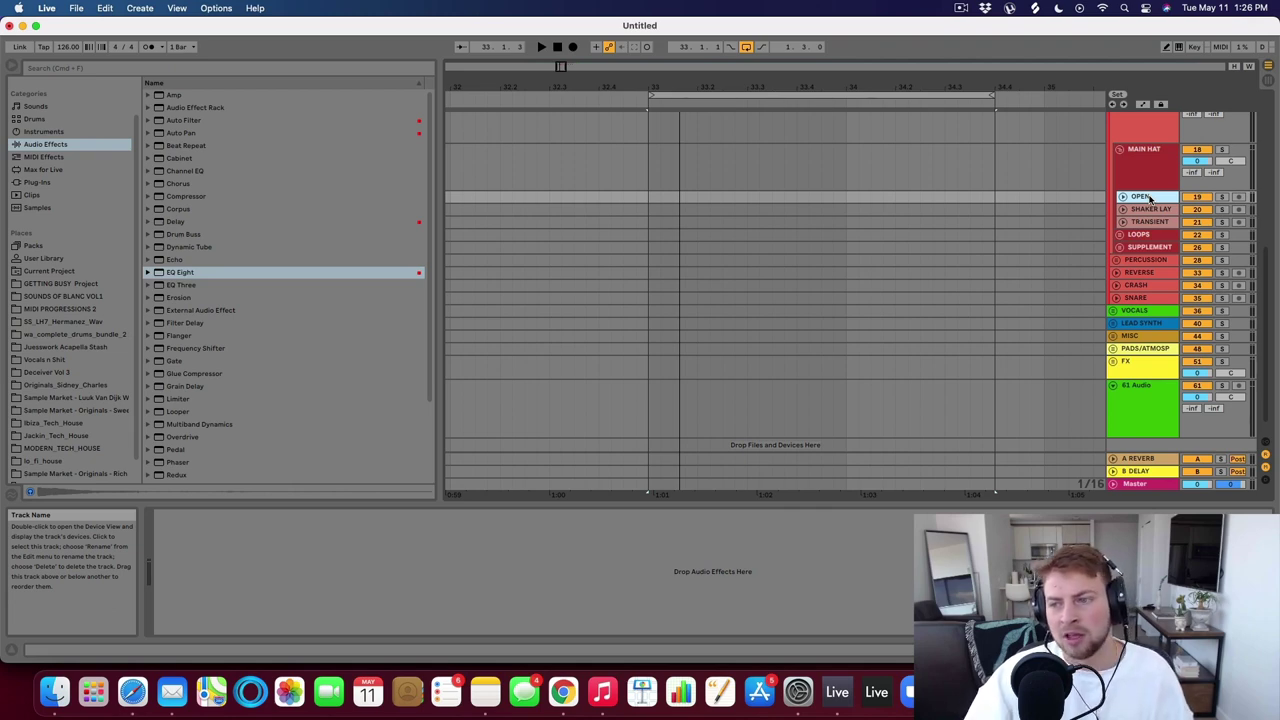
pyautogui.click(1123, 222)
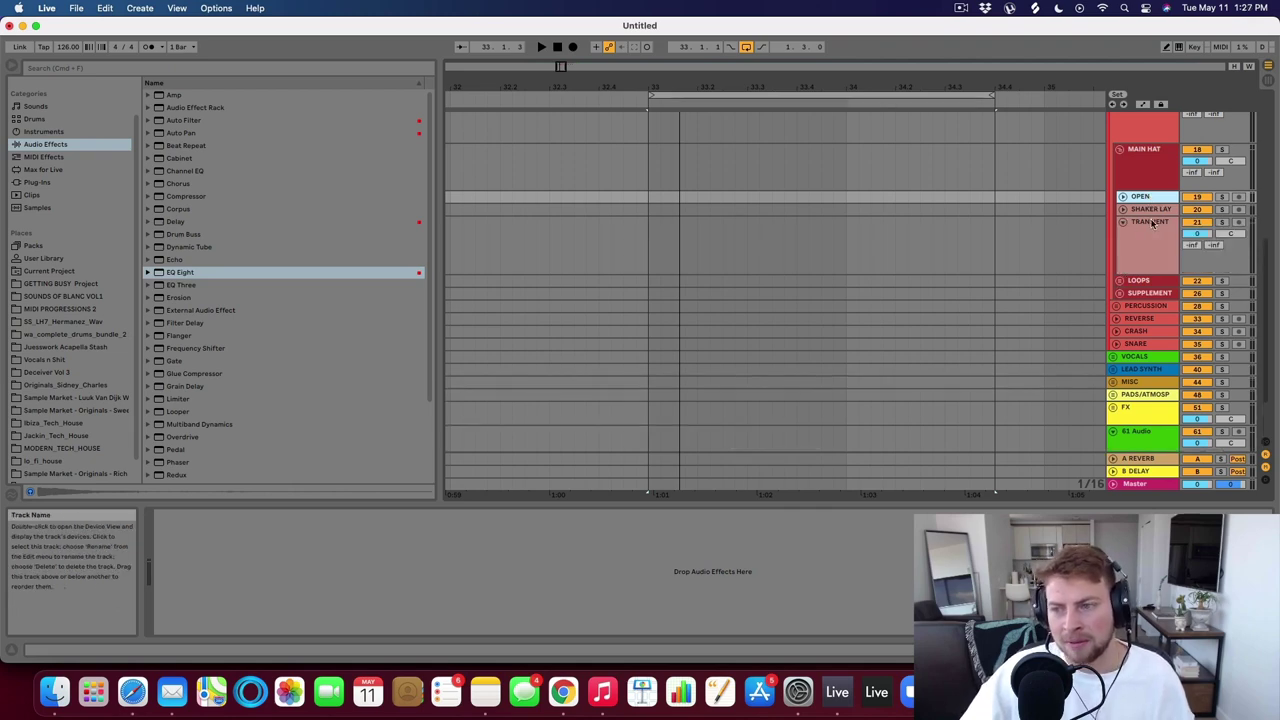
pyautogui.moveTo(644, 241); pyautogui.dragTo(1020, 241)
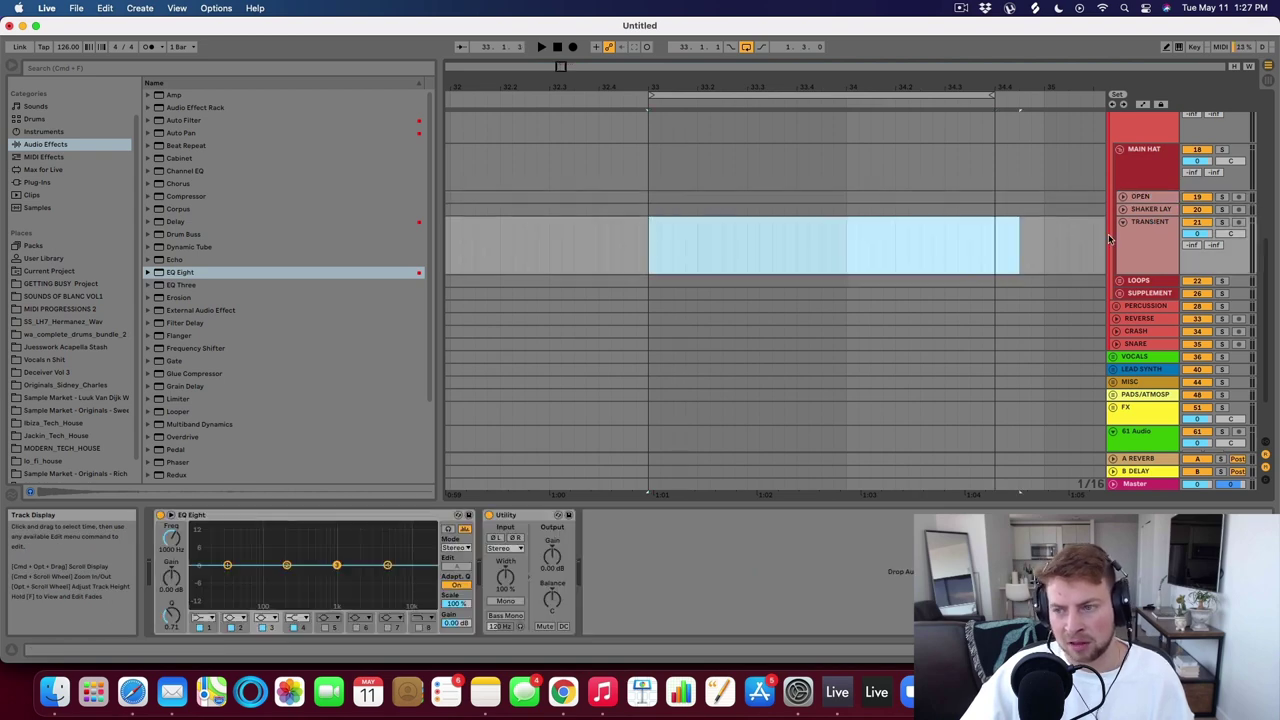
# Target the OPEN track and open the classic hats folder in wa_drum_tools_02's processed hi-hats.
pyautogui.click(685, 198)
pyautogui.scroll(-2, 93, 308)
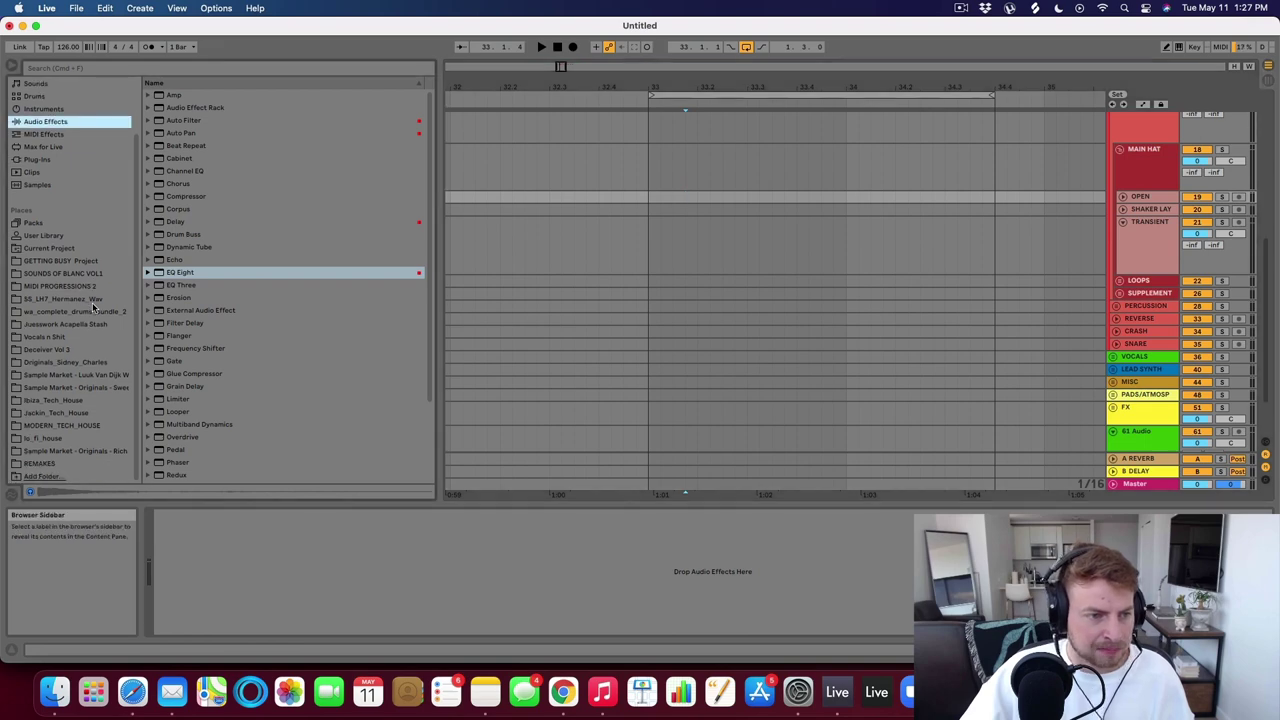
pyautogui.click(53, 312)
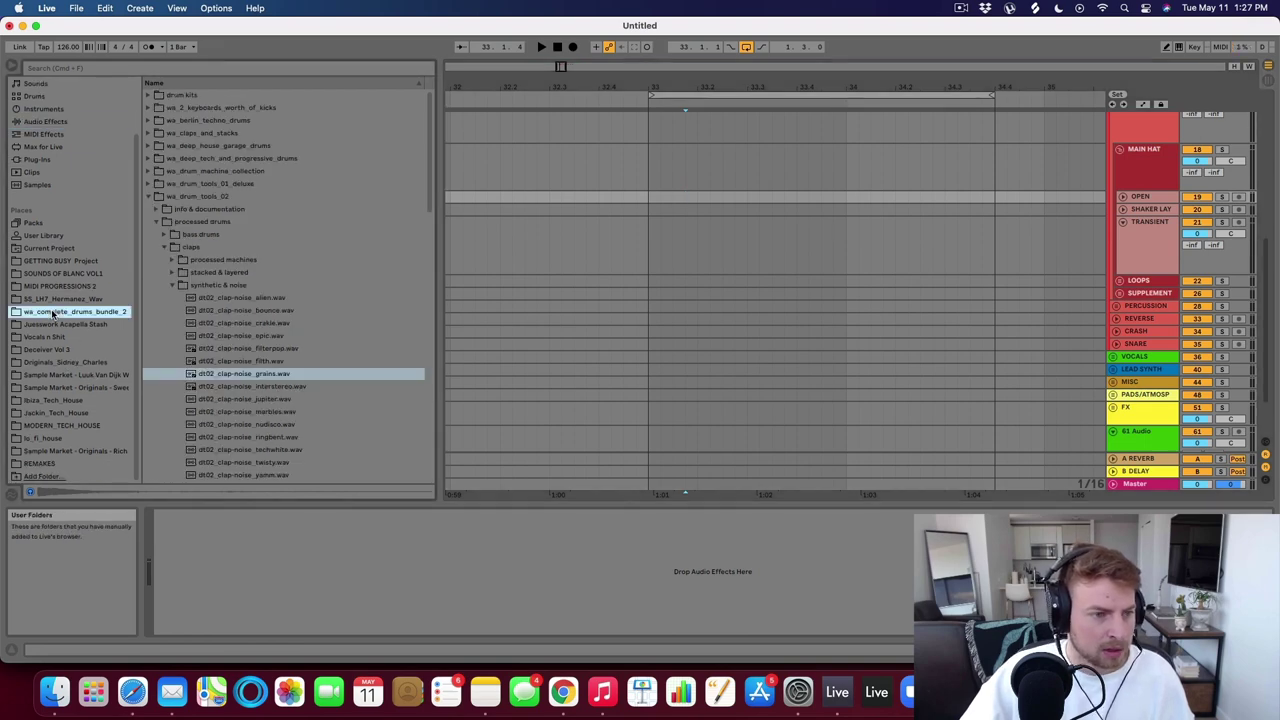
pyautogui.click(163, 246)
pyautogui.click(165, 272)
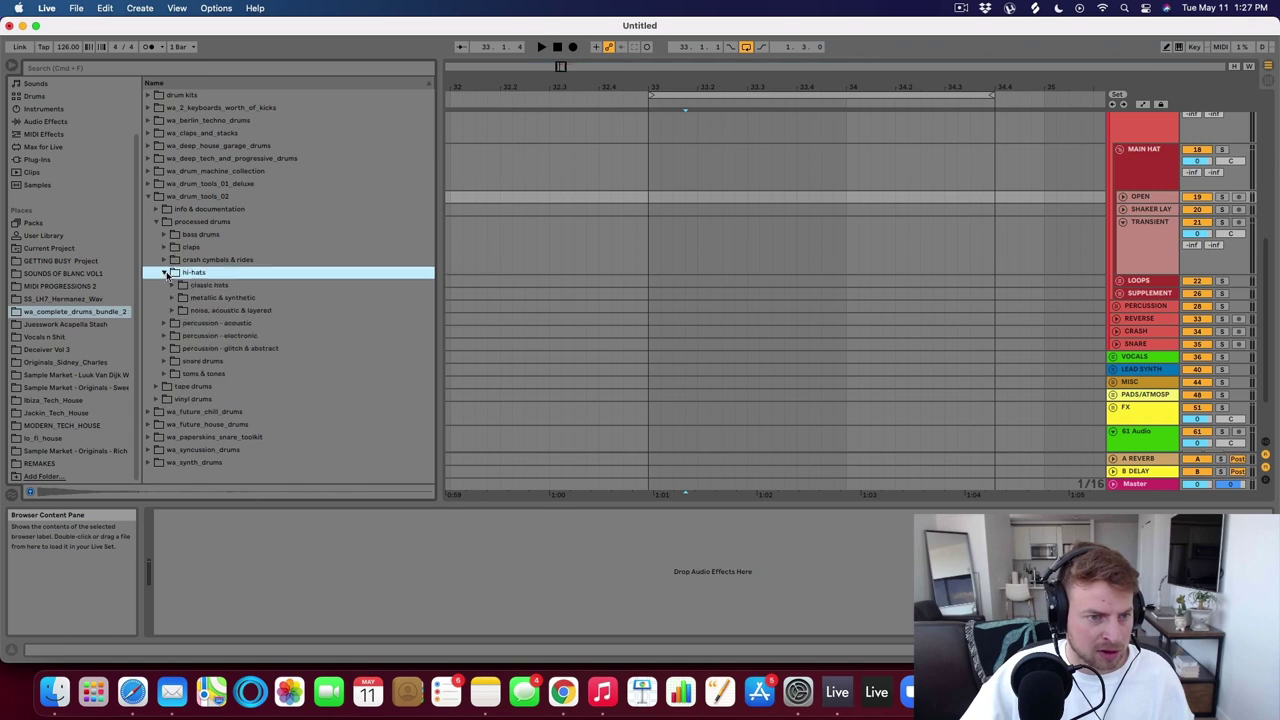
pyautogui.click(171, 285)
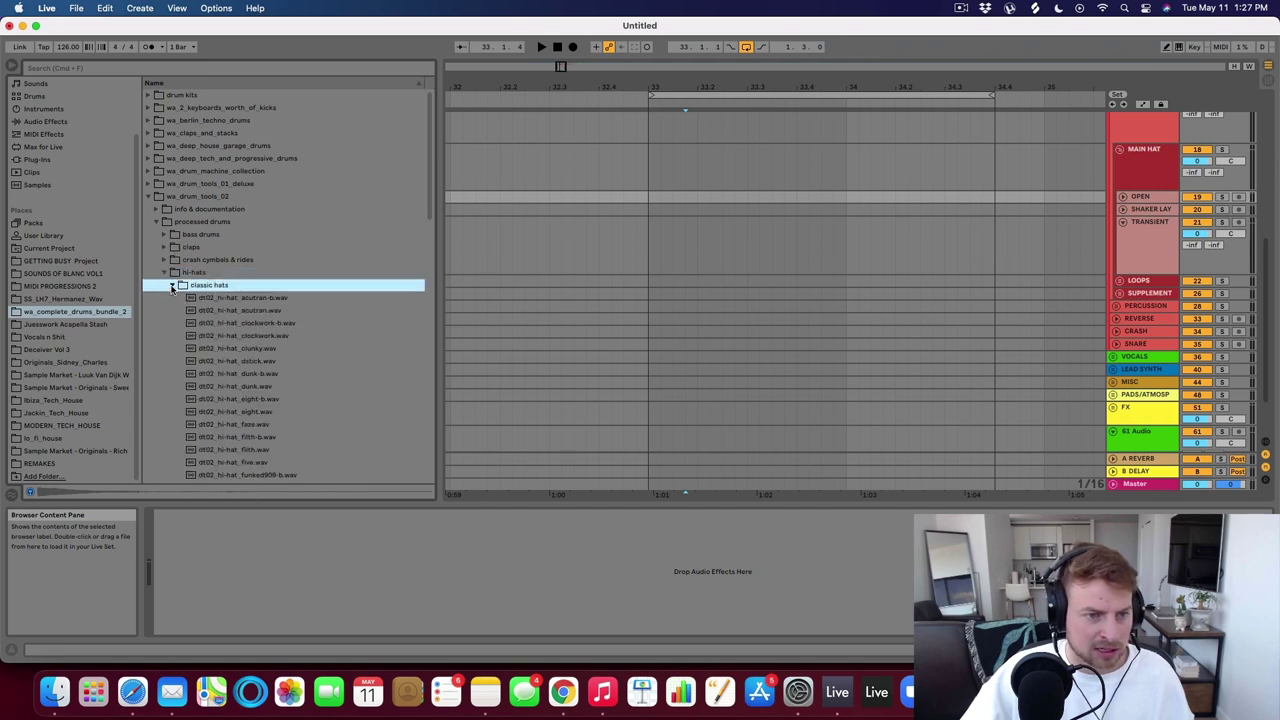
# Audition the classic hi-hat samples from dt02_hi-hat_clunky.wav down to dt02_hi-hat_five.wav, comparing the filth variants.
pyautogui.click(278, 349)
pyautogui.press('Down')
pyautogui.press('Down')
pyautogui.press('Down')
pyautogui.press('Down')
pyautogui.press('Down')
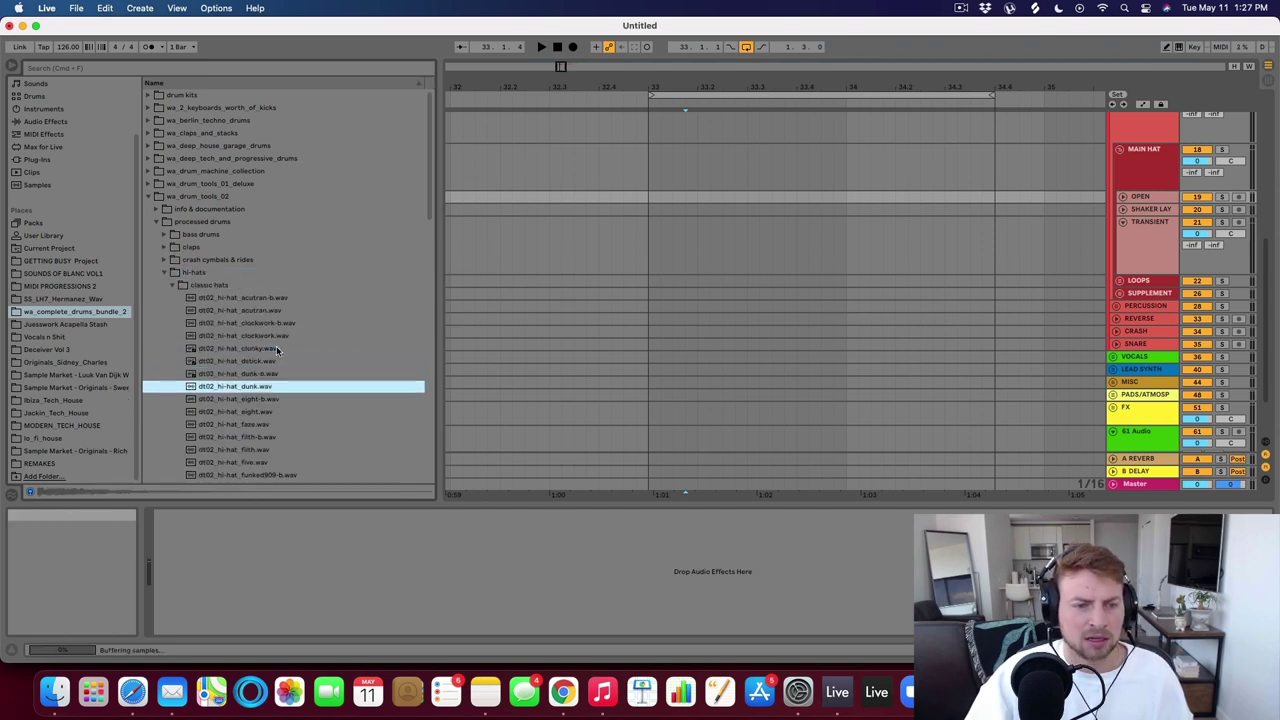
pyautogui.press('Down')
pyautogui.press('Down')
pyautogui.press('Down')
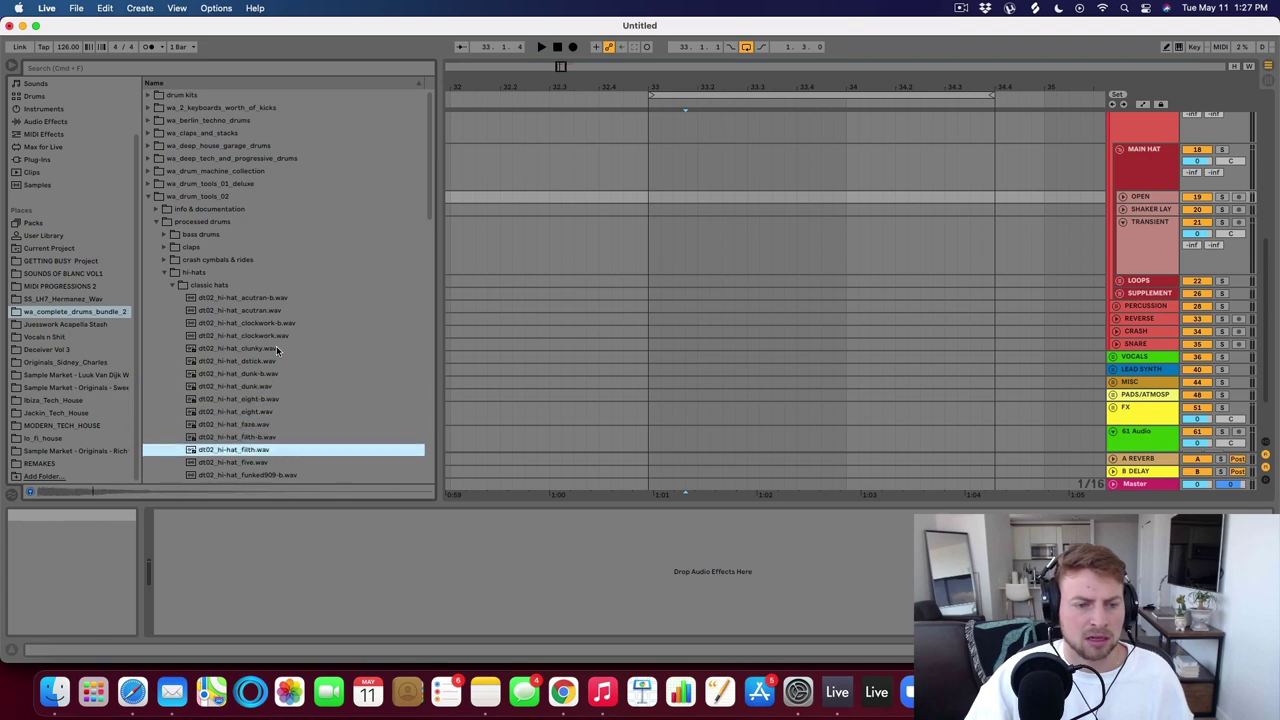
pyautogui.press('Up')
pyautogui.press('Down')
pyautogui.press('Down')
pyautogui.press('Up')
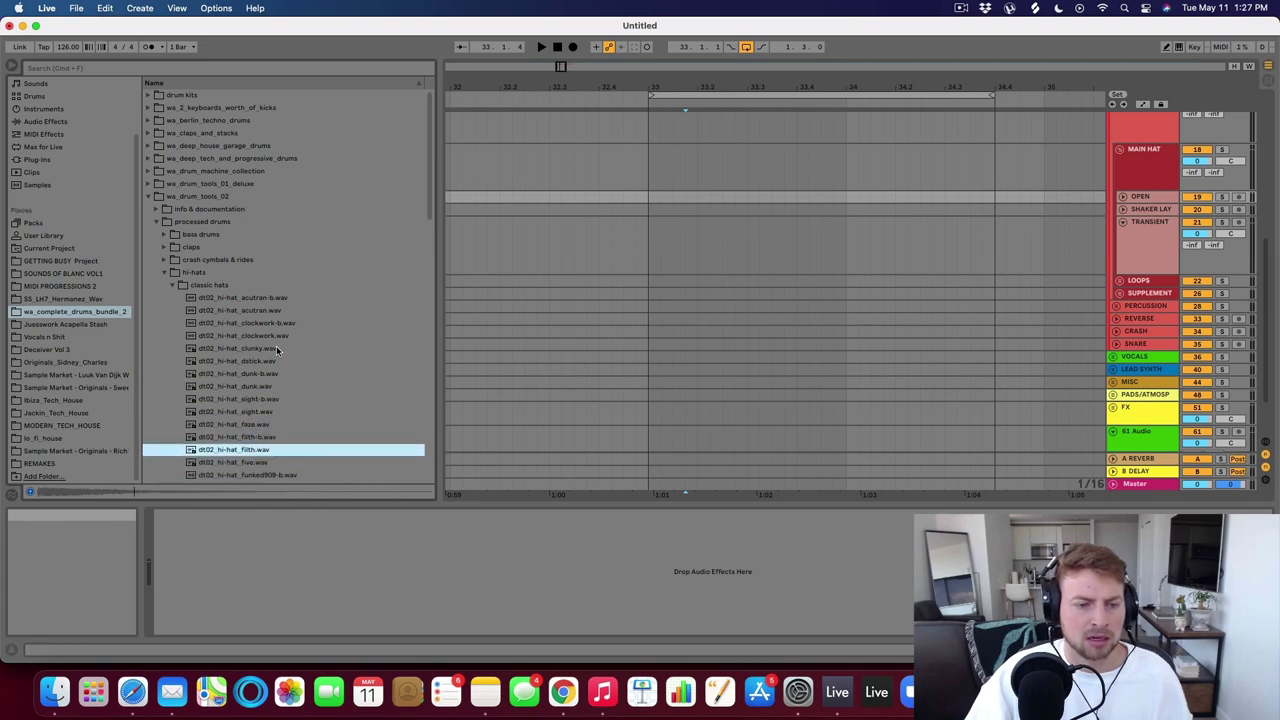
# Place dt02_hi-hat_filth.wav on the OPEN track at 33.1.3 and unfold the track.
pyautogui.moveTo(243, 449); pyautogui.dragTo(688, 196)
pyautogui.click(1122, 196)
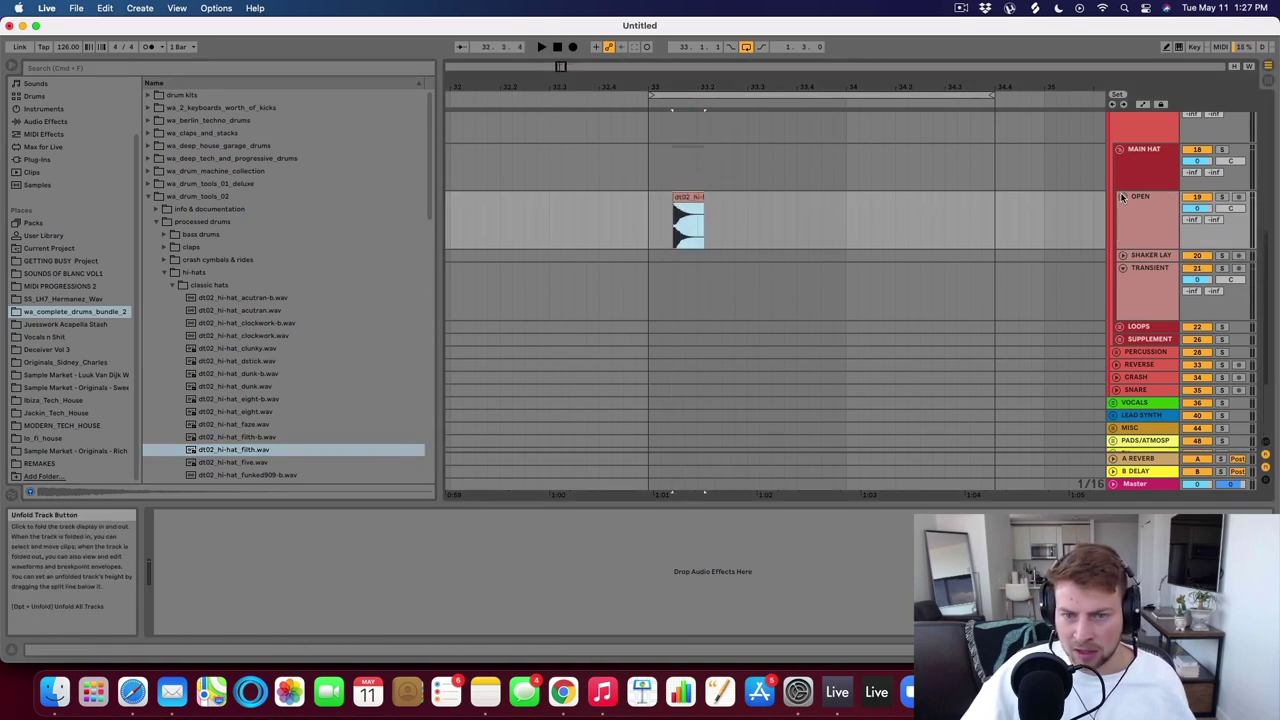
pyautogui.moveTo(667, 82); pyautogui.dragTo(640, 130)
pyautogui.click(622, 233)
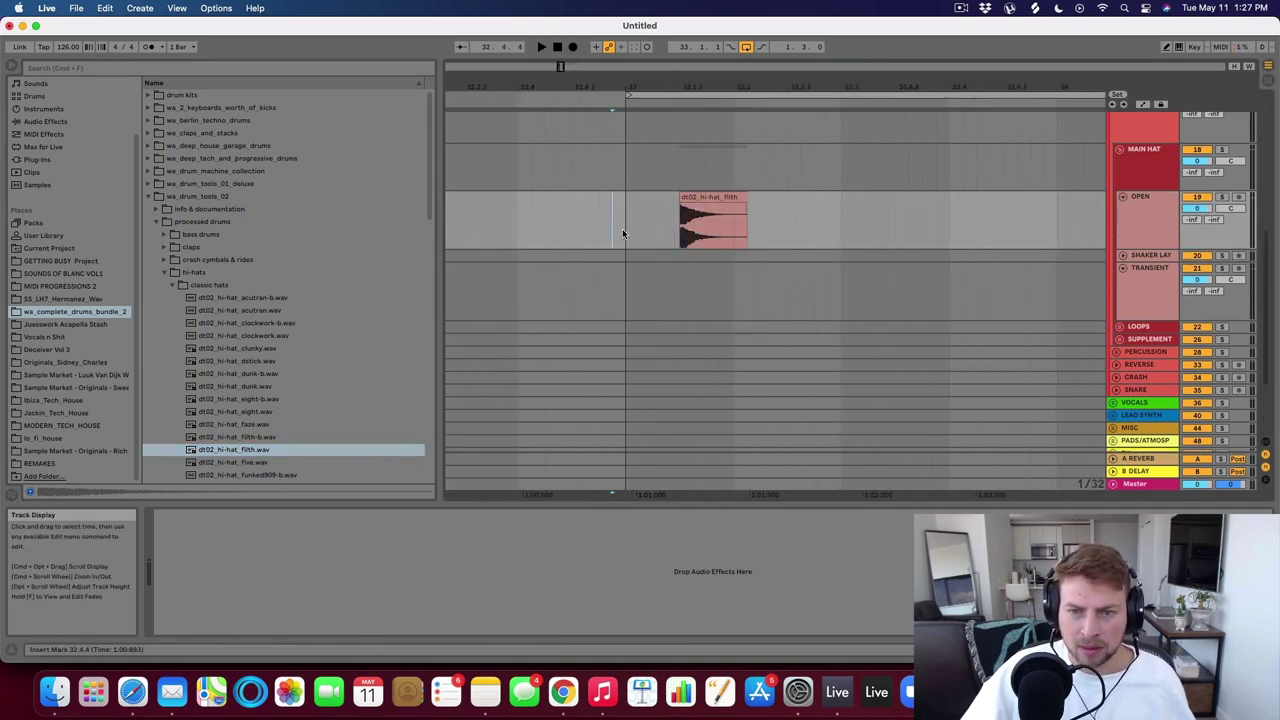
# Audition the first beat of the OPEN track and duplicate it six times, filling the offbeats up to 34.4.1.
pyautogui.moveTo(690, 200); pyautogui.dragTo(624, 211)
pyautogui.press('space')
pyautogui.press('space')
pyautogui.press('space')
pyautogui.press('space')
pyautogui.press('super+d')
pyautogui.press('super+d')
pyautogui.press('super+d')
pyautogui.press('super+d')
pyautogui.press('super+d')
pyautogui.moveTo(796, 87); pyautogui.dragTo(796, 62)
pyautogui.press('super+d')
# Play the loop from 33.1.1 to hear the open hats with the kick and clap.
pyautogui.click(648, 234)
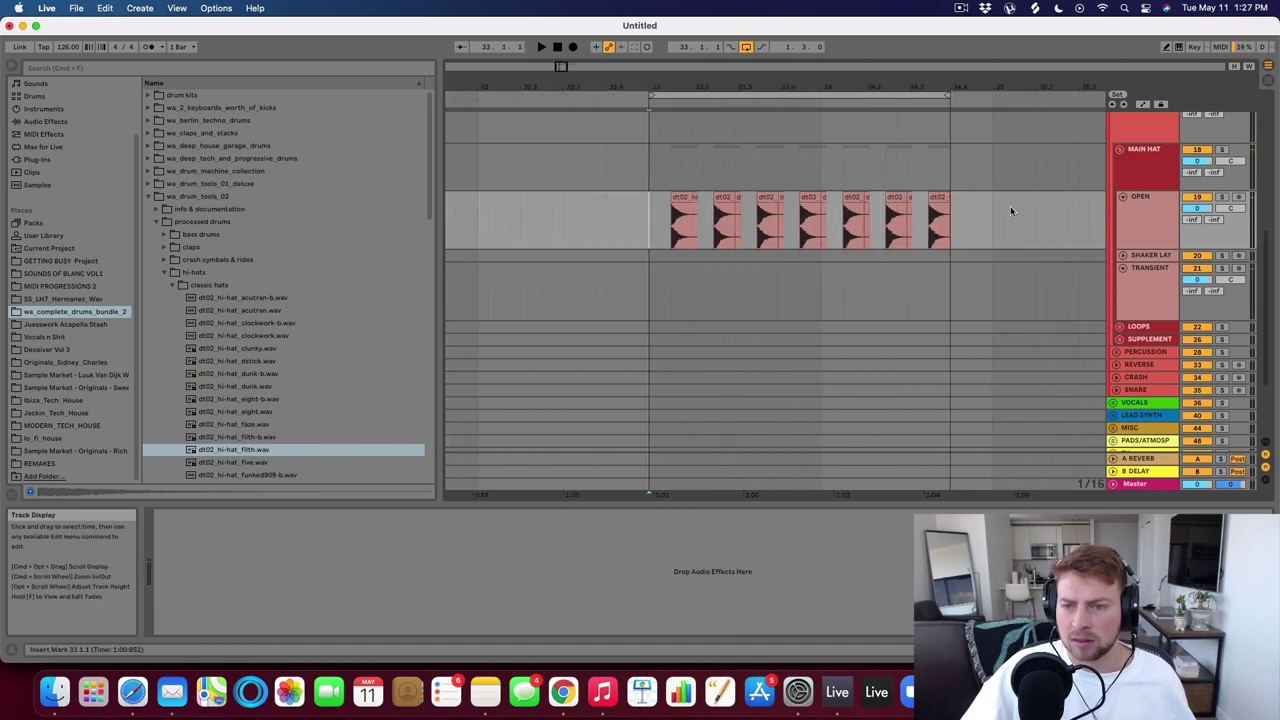
pyautogui.press('space')
pyautogui.scroll(5, 1047, 215)
pyautogui.scroll(-3, 1047, 215)
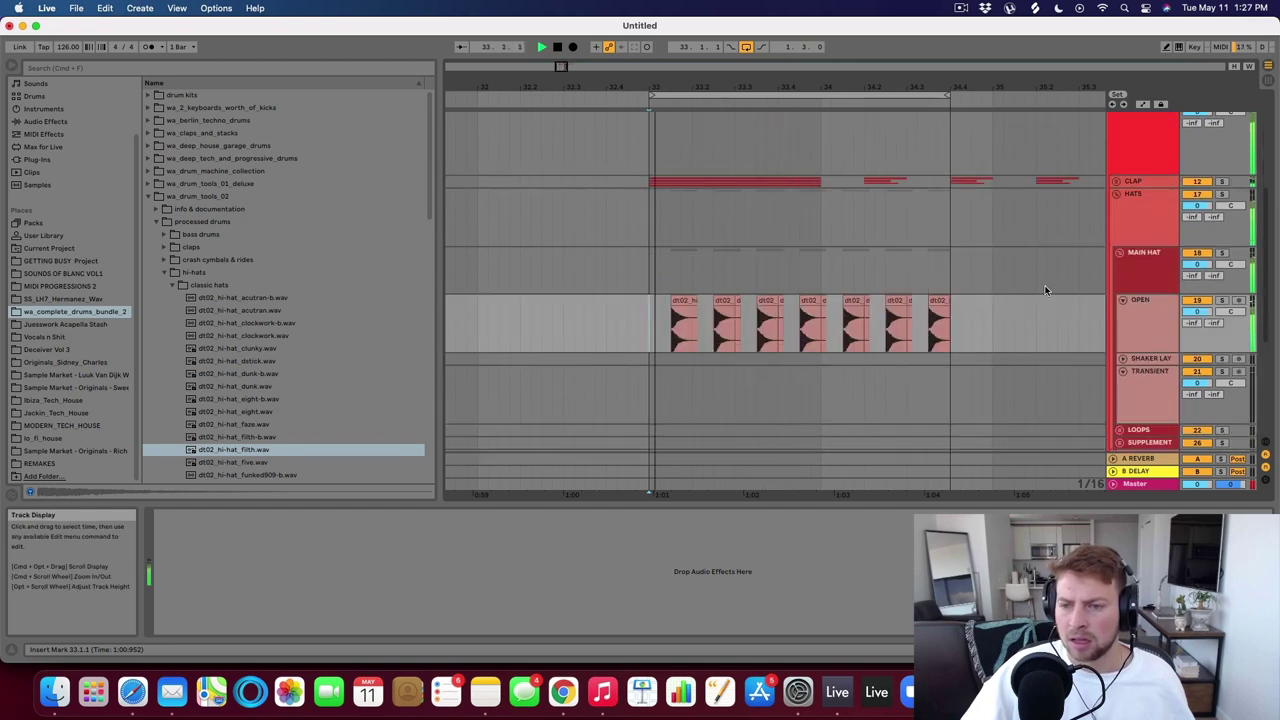
pyautogui.press('space')
# Add a steep fade-out from about the middle of the first OPEN hat clip at 33.1.3 and audition it.
pyautogui.moveTo(687, 87); pyautogui.dragTo(687, 140)
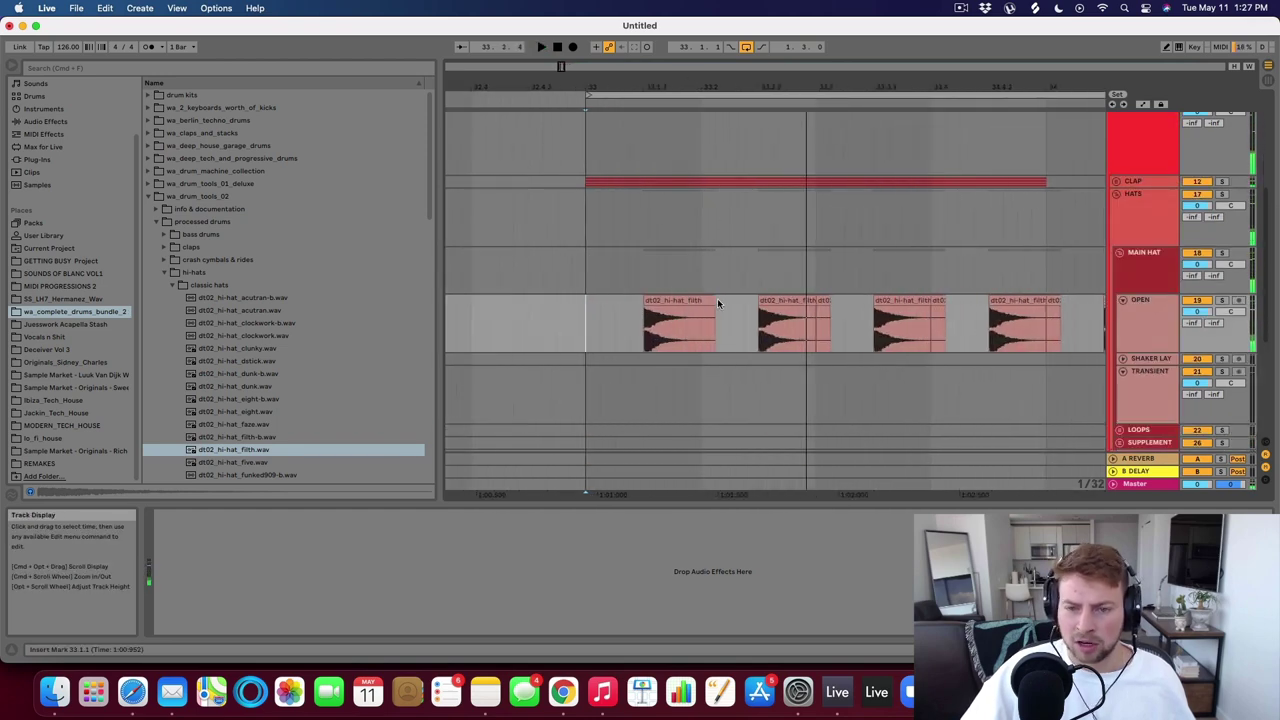
pyautogui.click(713, 316)
pyautogui.moveTo(712, 309); pyautogui.dragTo(691, 340)
pyautogui.click(629, 334)
pyautogui.press('space')
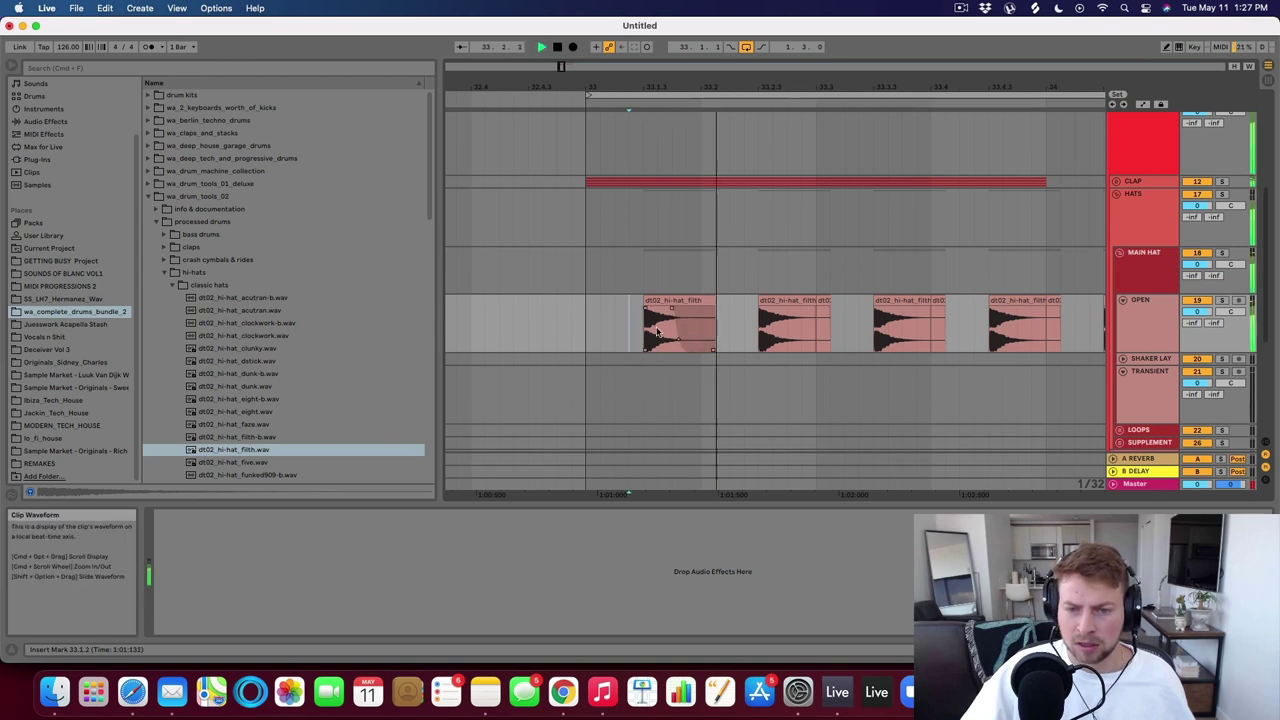
pyautogui.press('space')
pyautogui.press('space')
pyautogui.click(670, 299)
pyautogui.press('space')
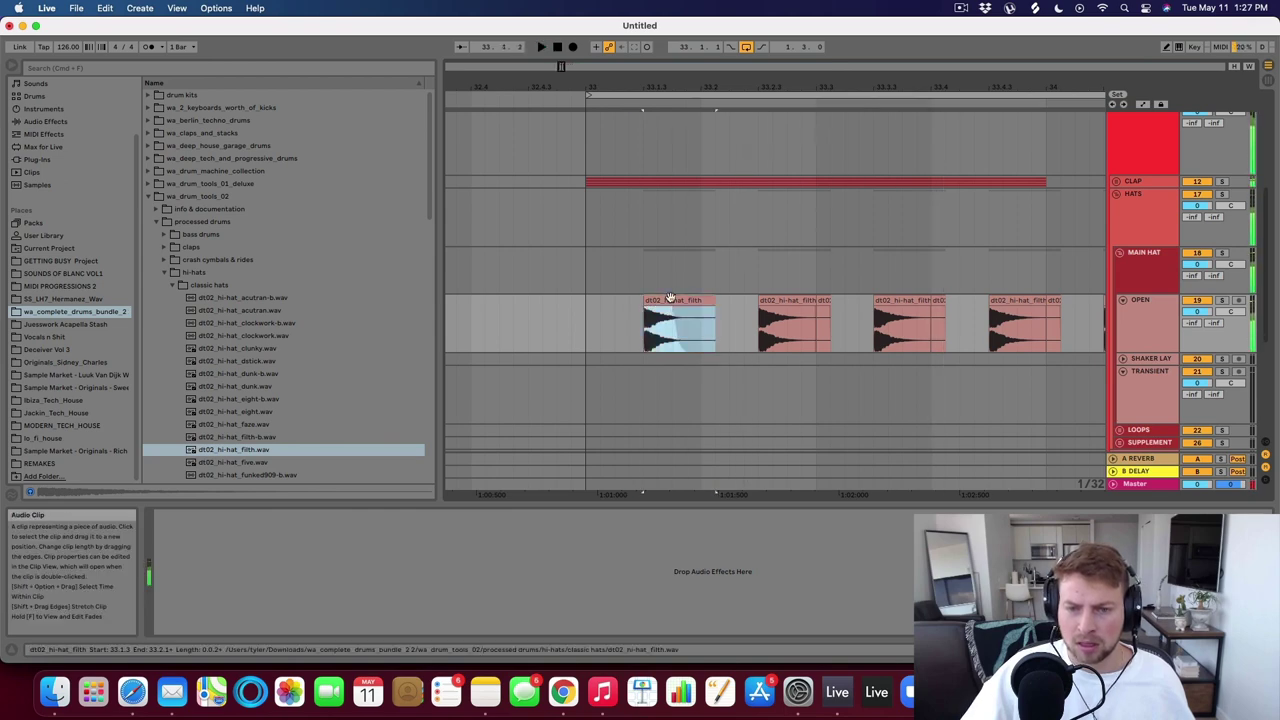
# Trim the first OPEN hat clip to end at 33.2.1 and audition it with the OPEN track soloed.
pyautogui.moveTo(715, 301); pyautogui.dragTo(701, 301)
pyautogui.click(674, 328)
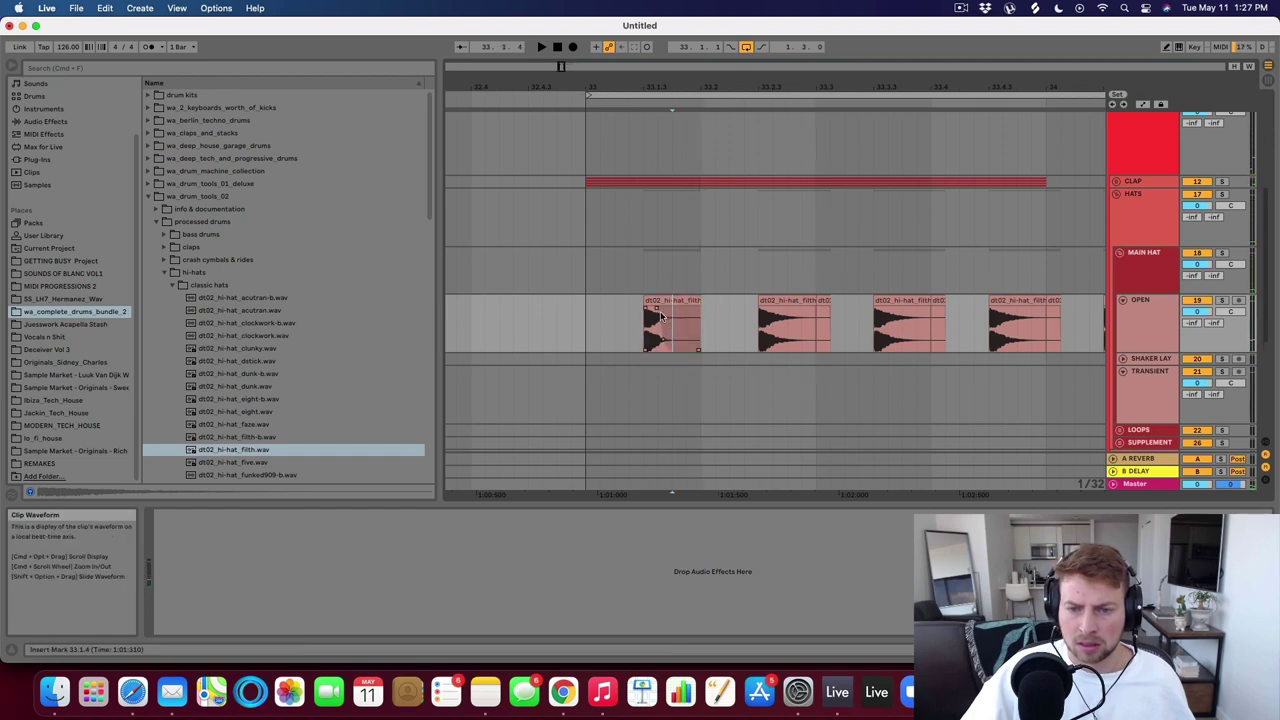
pyautogui.click(670, 314)
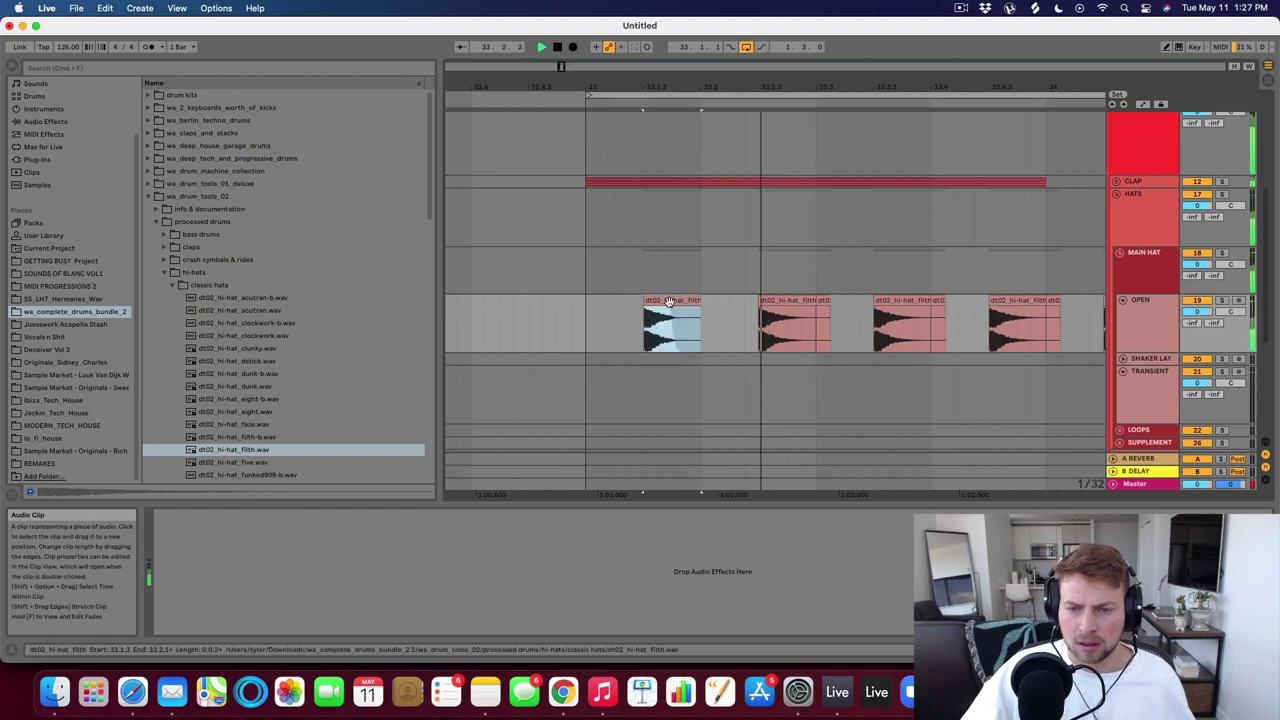
pyautogui.press('space')
pyautogui.press('space')
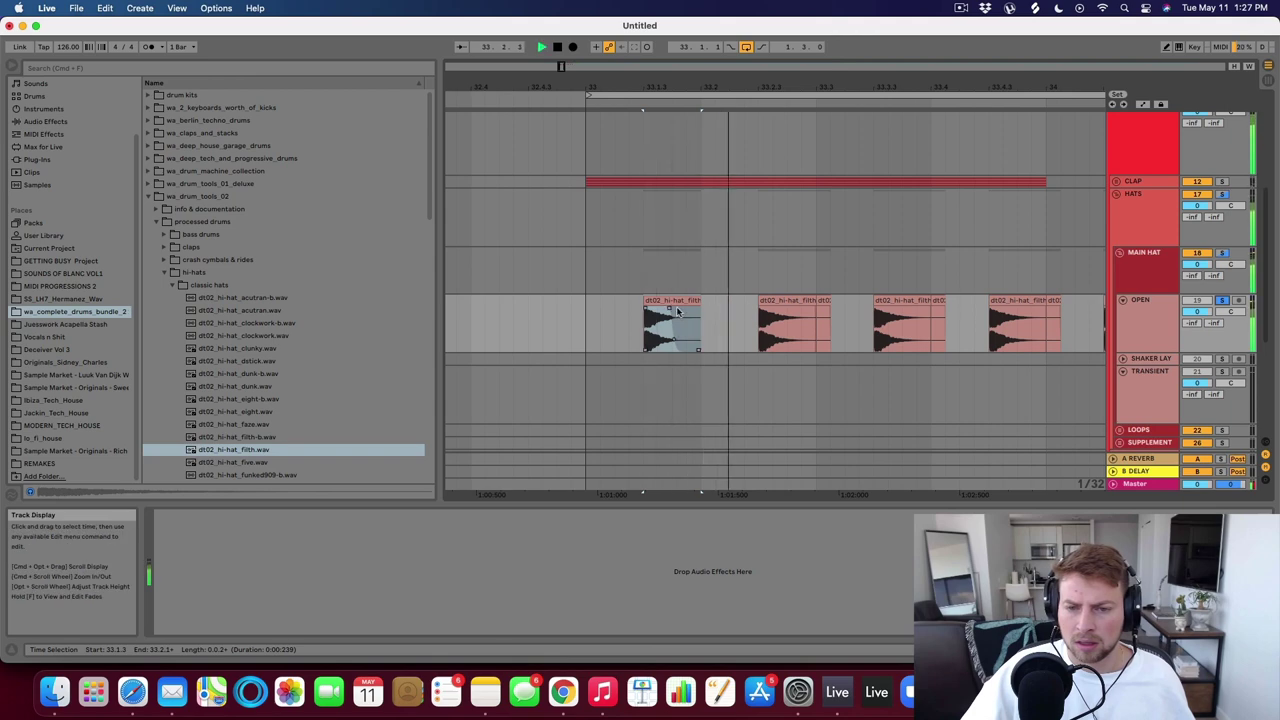
# Fine-tune the start of the fade-out on the first OPEN hat clip while auditioning it.
pyautogui.press('space')
pyautogui.press('space')
pyautogui.press('space')
pyautogui.moveTo(667, 309); pyautogui.dragTo(669, 313)
pyautogui.press('space')
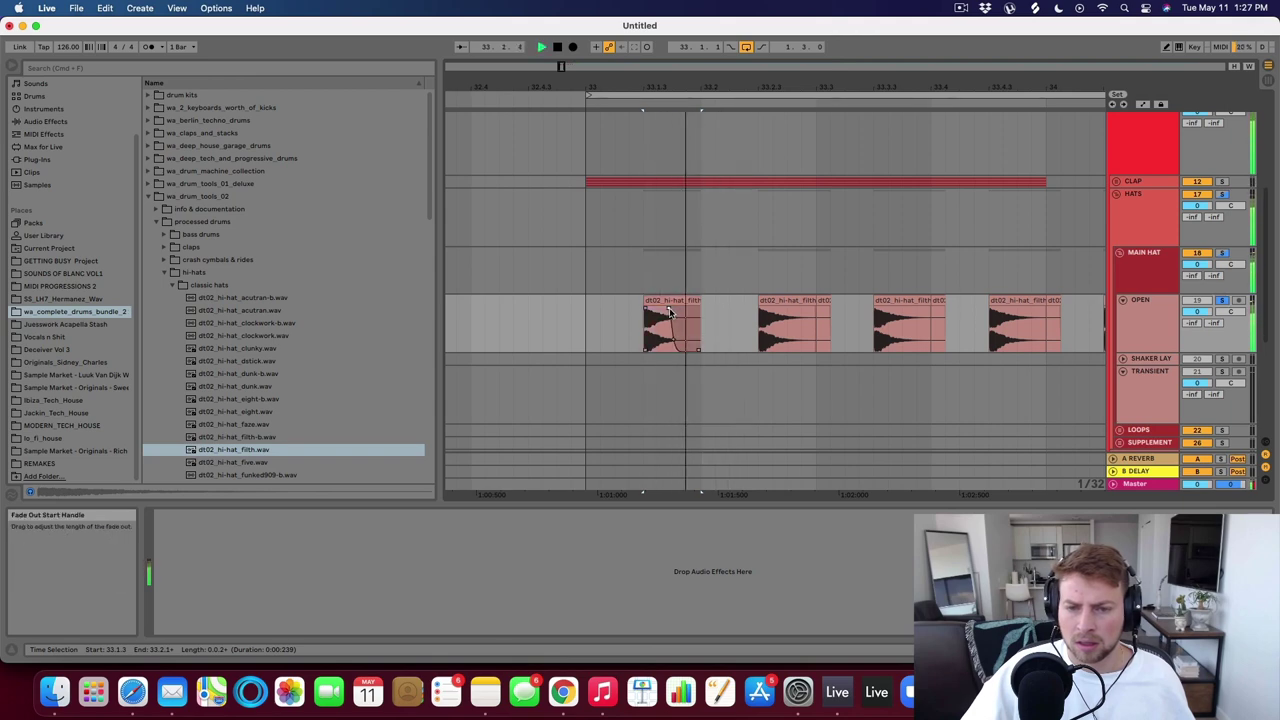
pyautogui.press('space')
pyautogui.click(700, 298)
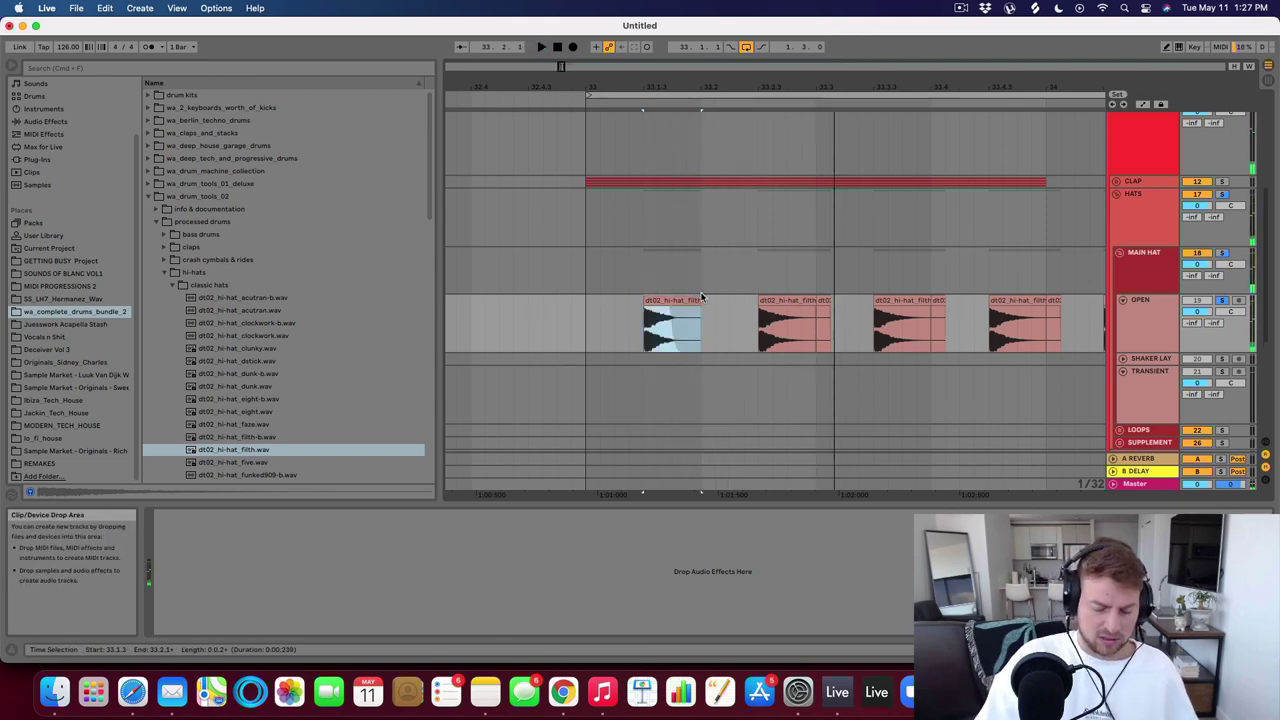
pyautogui.moveTo(589, 317); pyautogui.dragTo(701, 314)
pyautogui.press('super+d')
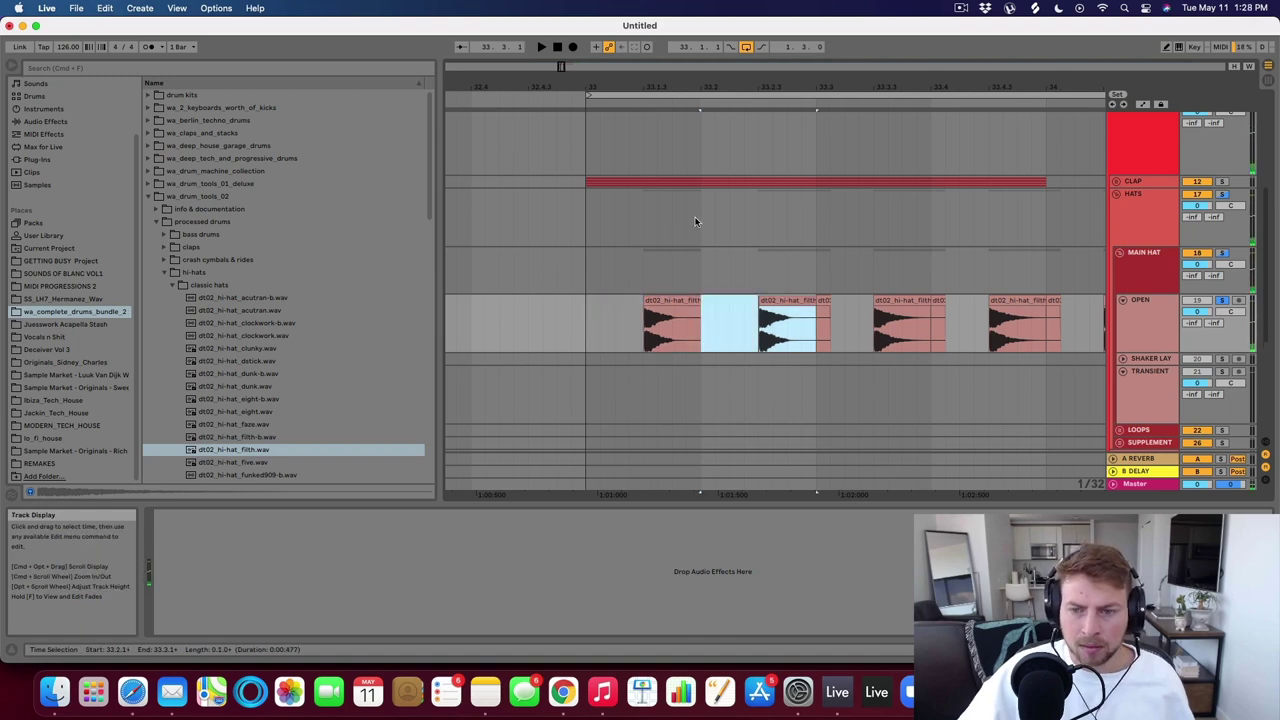
pyautogui.press('super+d')
pyautogui.press('super+d')
# Delete all hat clips after the first one in bar 33 of the OPEN track.
pyautogui.moveTo(746, 274); pyautogui.dragTo(1073, 320)
pyautogui.press('Delete')
pyautogui.click(788, 323)
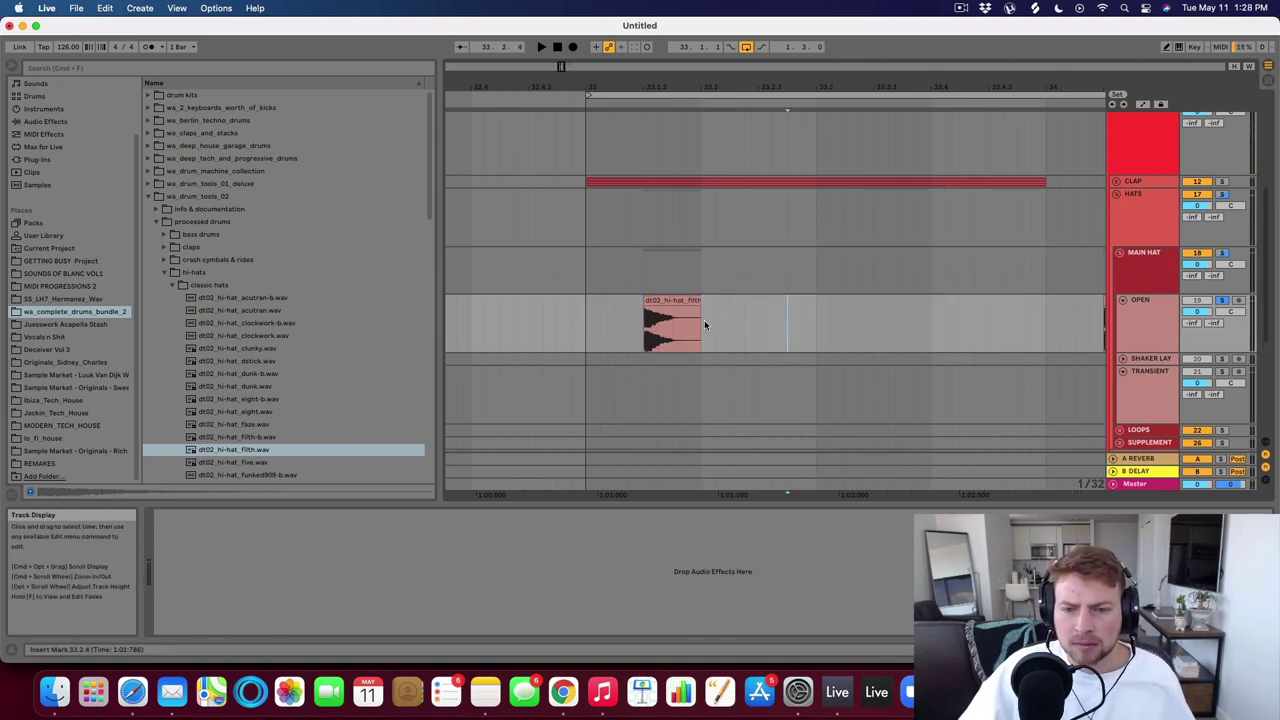
# Duplicate the first beat of the OPEN track repeatedly so the trimmed hat fills the offbeats through bar 33 into bar 34.
pyautogui.moveTo(704, 324); pyautogui.dragTo(588, 331)
pyautogui.press('cmd+d')
pyautogui.press('cmd+d')
pyautogui.press('cmd+d')
pyautogui.press('cmd+d')
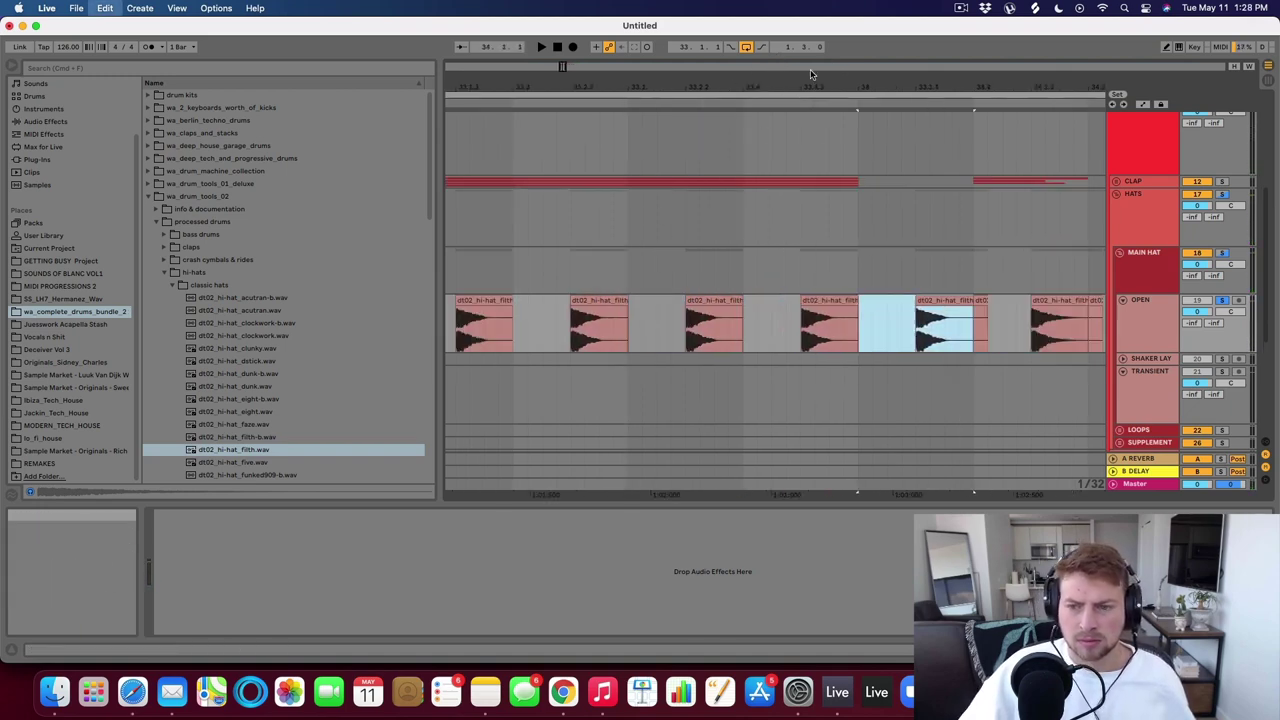
pyautogui.press('cmd+d')
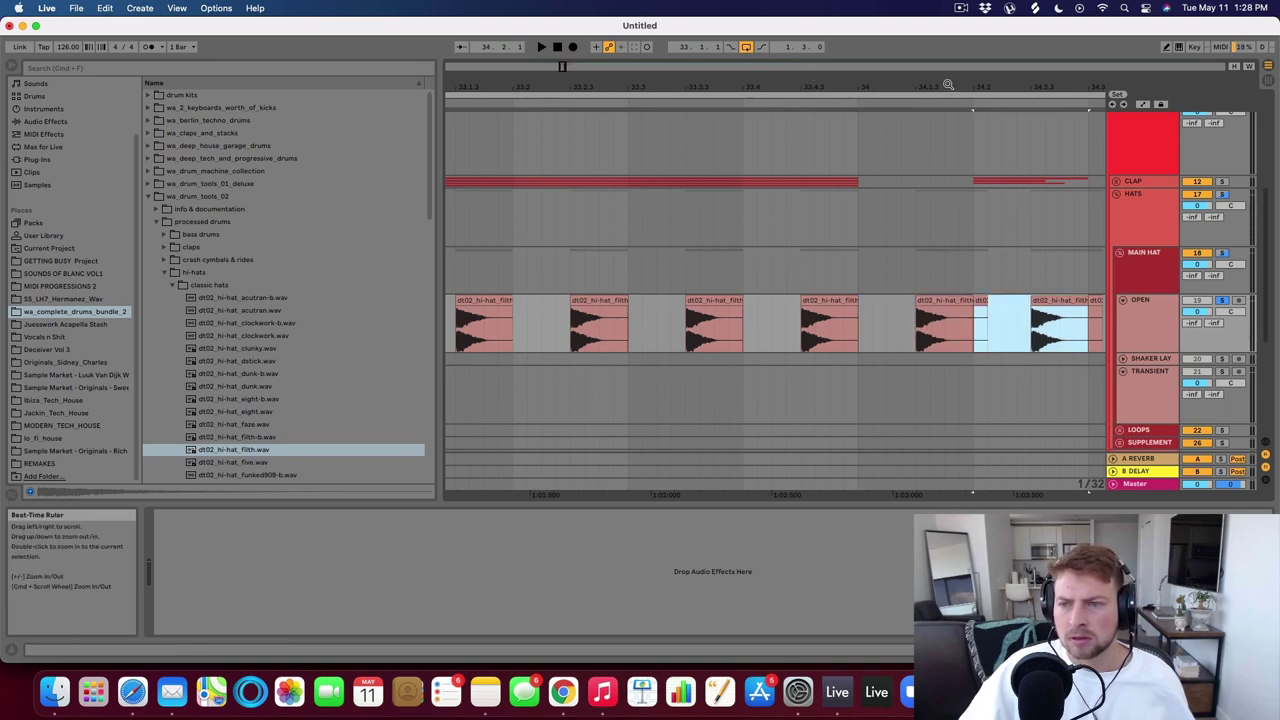
pyautogui.moveTo(948, 85); pyautogui.dragTo(948, 65)
pyautogui.press('cmd+d')
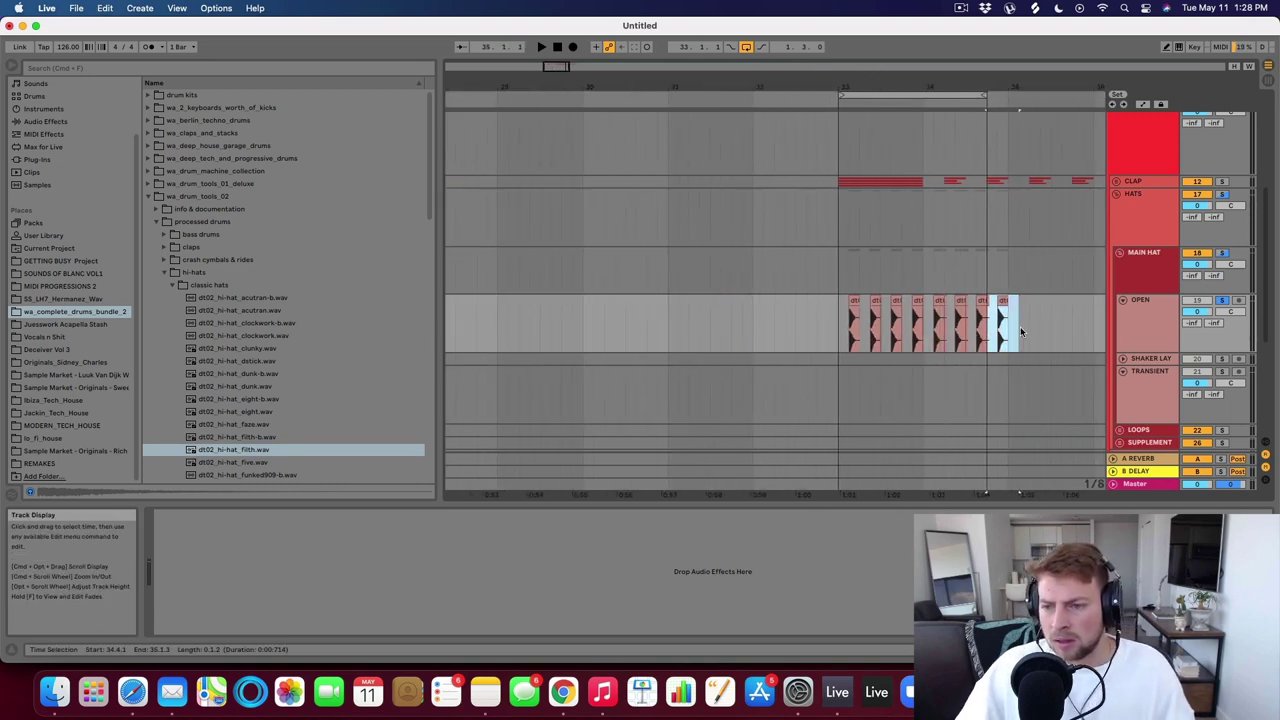
# Delete the surplus hat from 34.4.1 to 35.1.3 on the OPEN track and return the insert marker to 33.1.1.
pyautogui.press('Delete')
pyautogui.click(790, 332)
pyautogui.click(841, 330)
pyautogui.moveTo(880, 85)
pyautogui.mouseDown()
pyautogui.moveTo(681, 92)
pyautogui.moveTo(760, 104)
pyautogui.mouseUp()
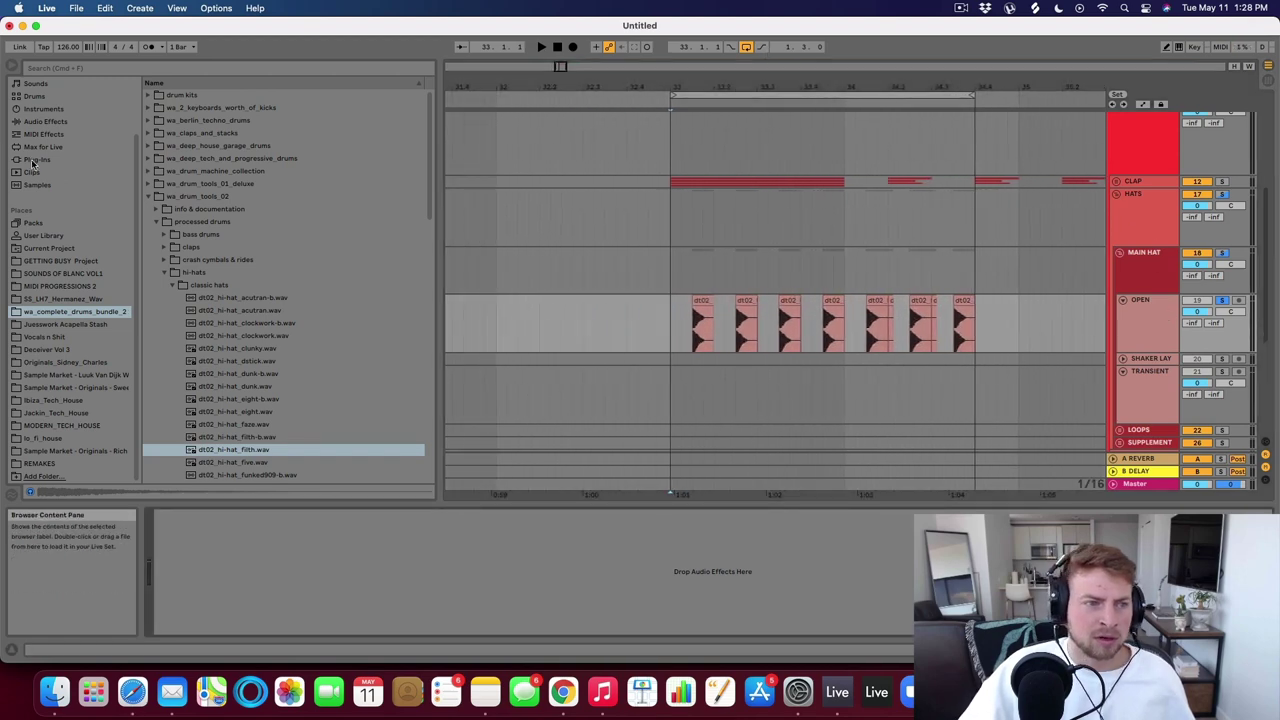
# Add an EQ Eight to the OPEN track and play the loop through it.
pyautogui.click(40, 121)
pyautogui.click(198, 272)
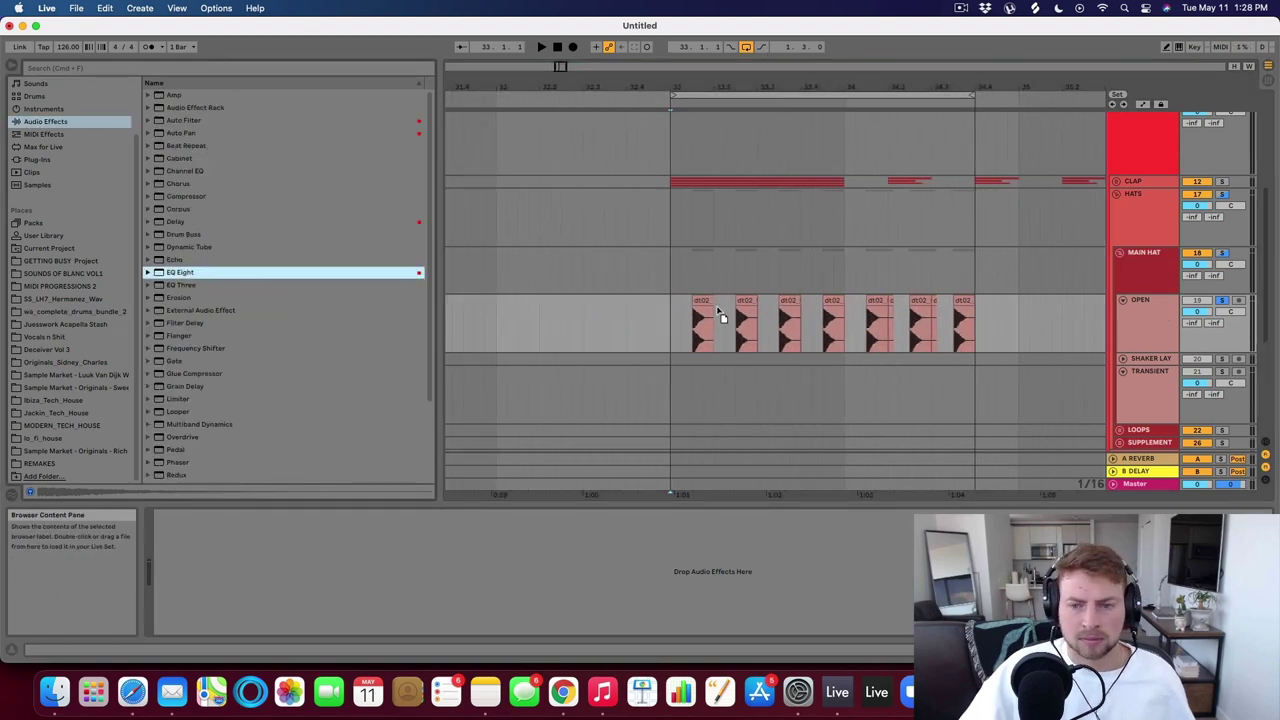
pyautogui.press('Return')
pyautogui.press('space')
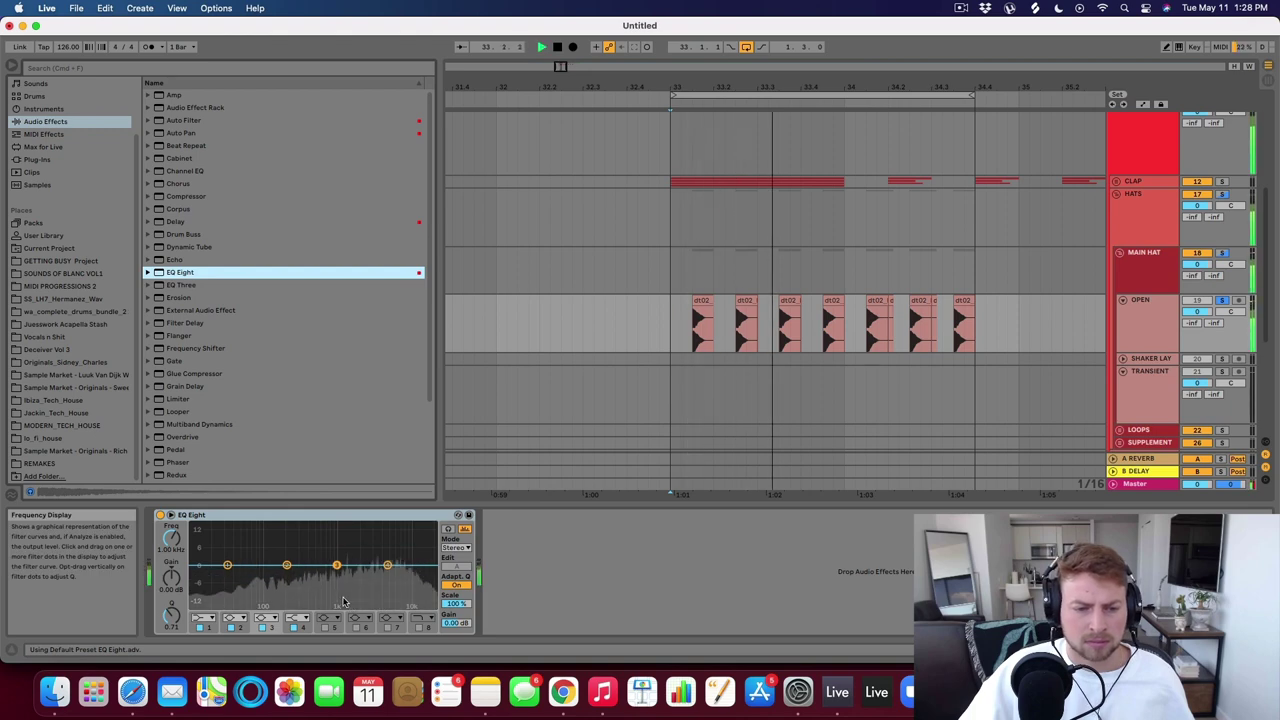
pyautogui.press('space')
# Shape the OPEN hats in EQ Eight with a band 1 low cut at 539 Hz and a band 3 dip just below 1 kHz.
pyautogui.click(203, 618)
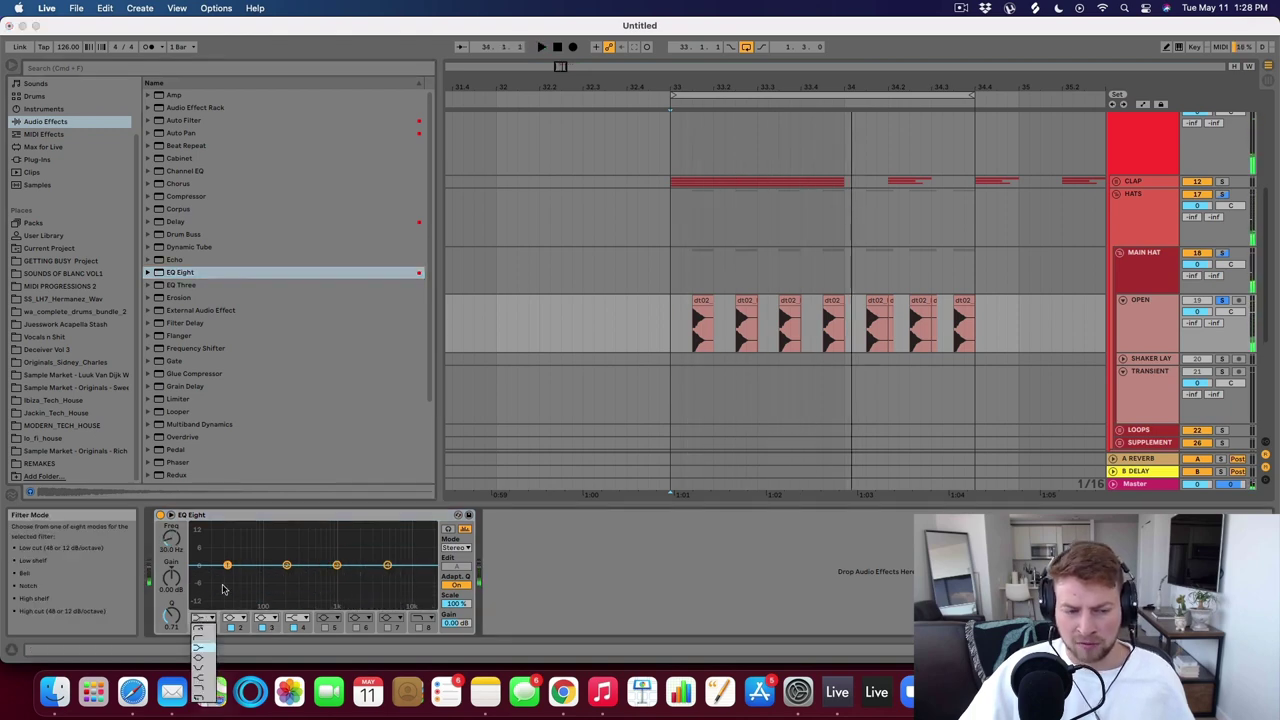
pyautogui.click(200, 629)
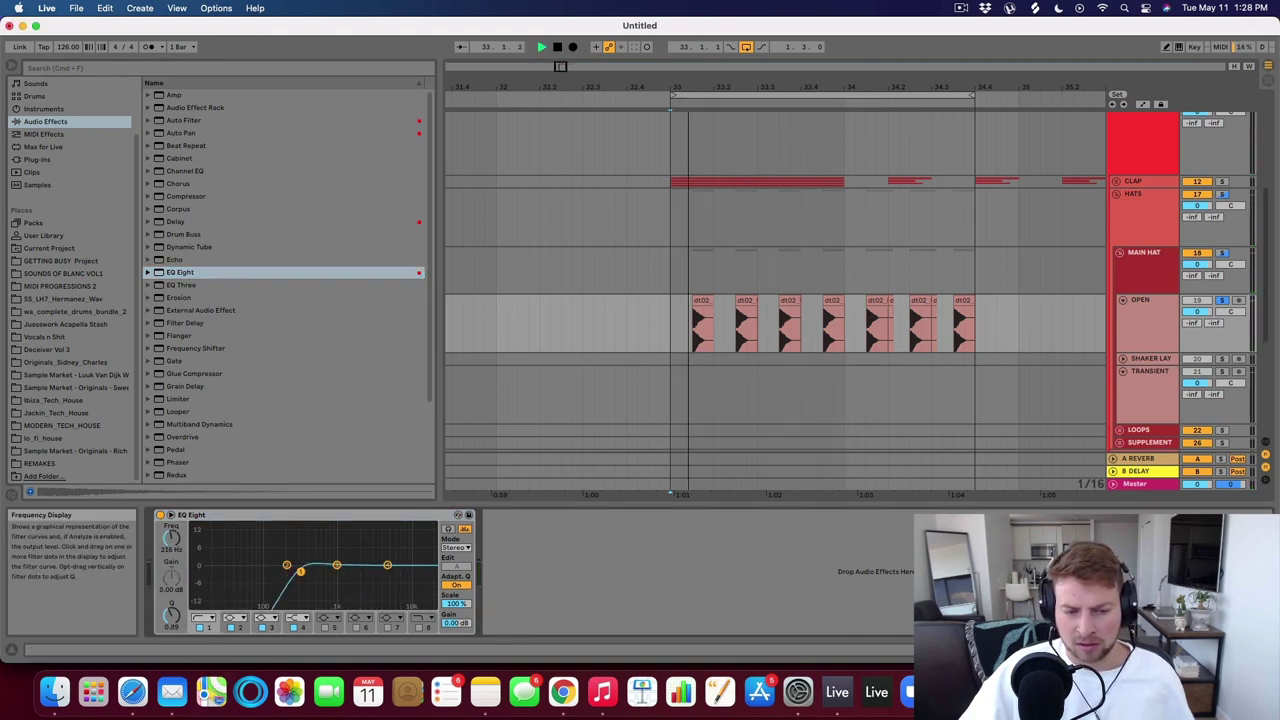
pyautogui.moveTo(300, 571); pyautogui.dragTo(331, 564)
pyautogui.press('space')
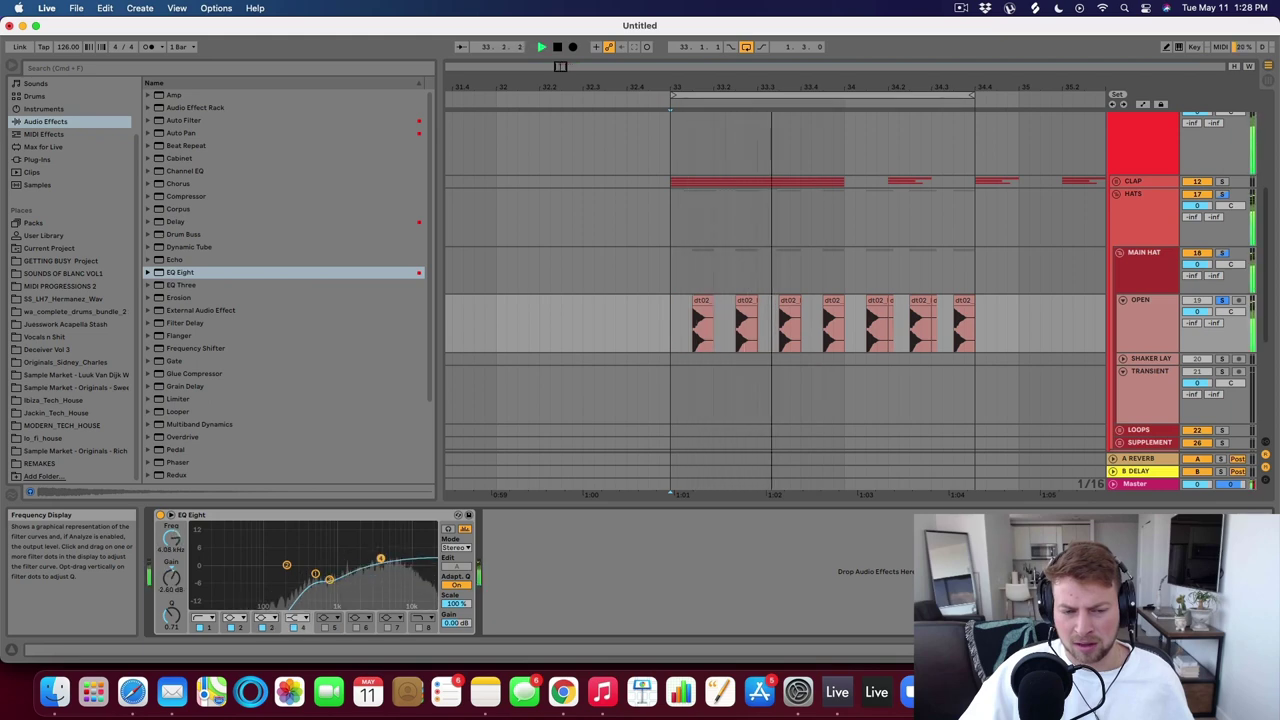
pyautogui.moveTo(381, 557); pyautogui.dragTo(318, 575)
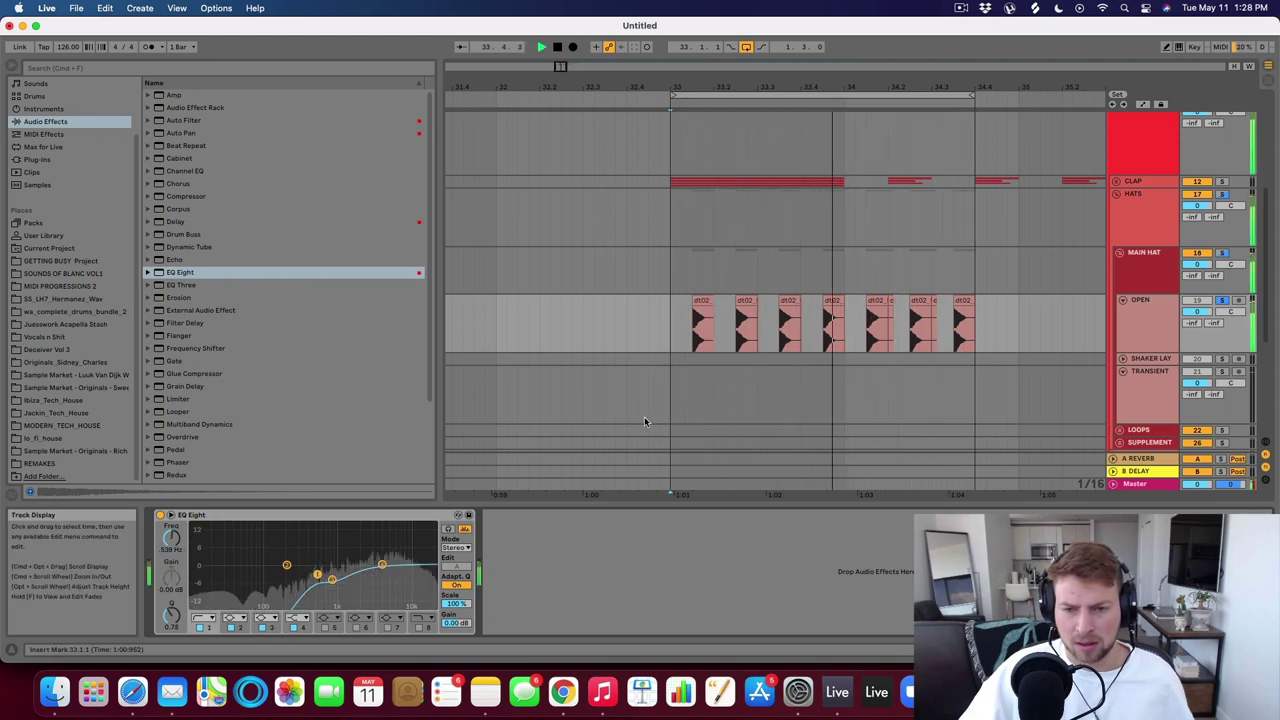
pyautogui.press('space')
# Examine the start of the first OPEN hat clip closely and play the loop to check its attack.
pyautogui.moveTo(694, 89); pyautogui.dragTo(694, 300)
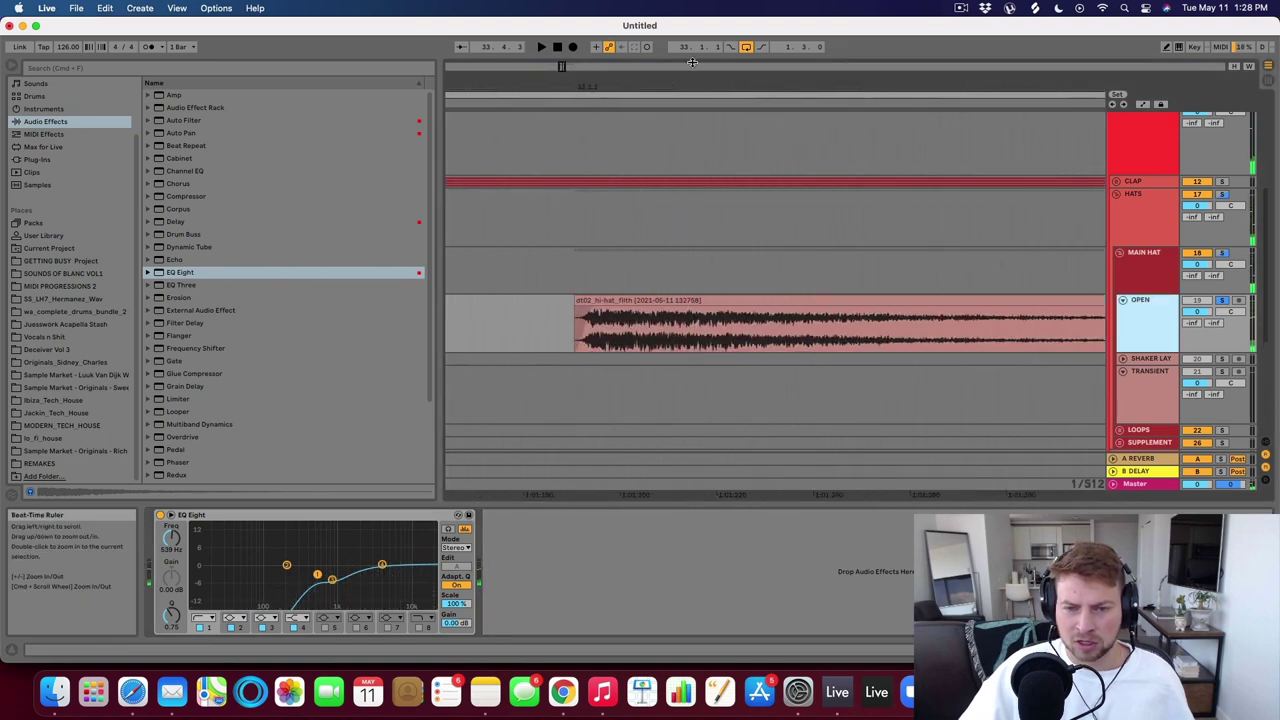
pyautogui.click(580, 320)
pyautogui.click(586, 300)
pyautogui.press('space')
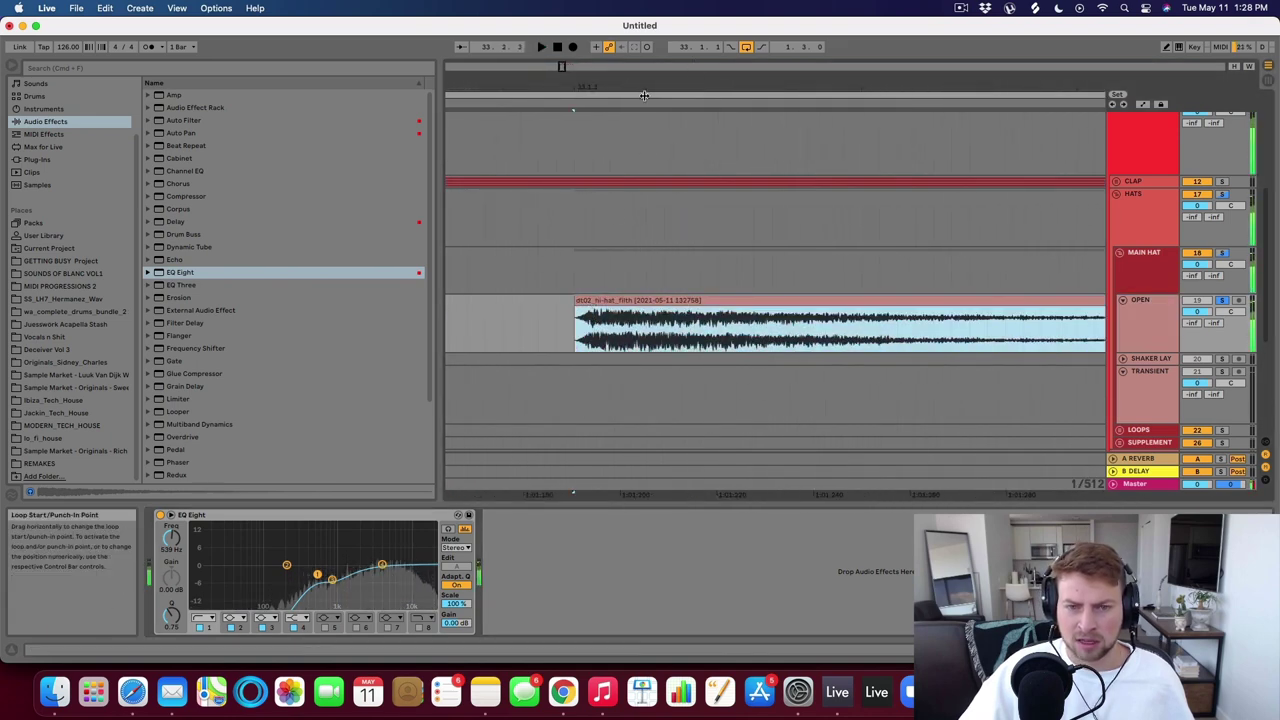
pyautogui.moveTo(643, 89); pyautogui.dragTo(643, 12)
pyautogui.press('space')
pyautogui.click(647, 358)
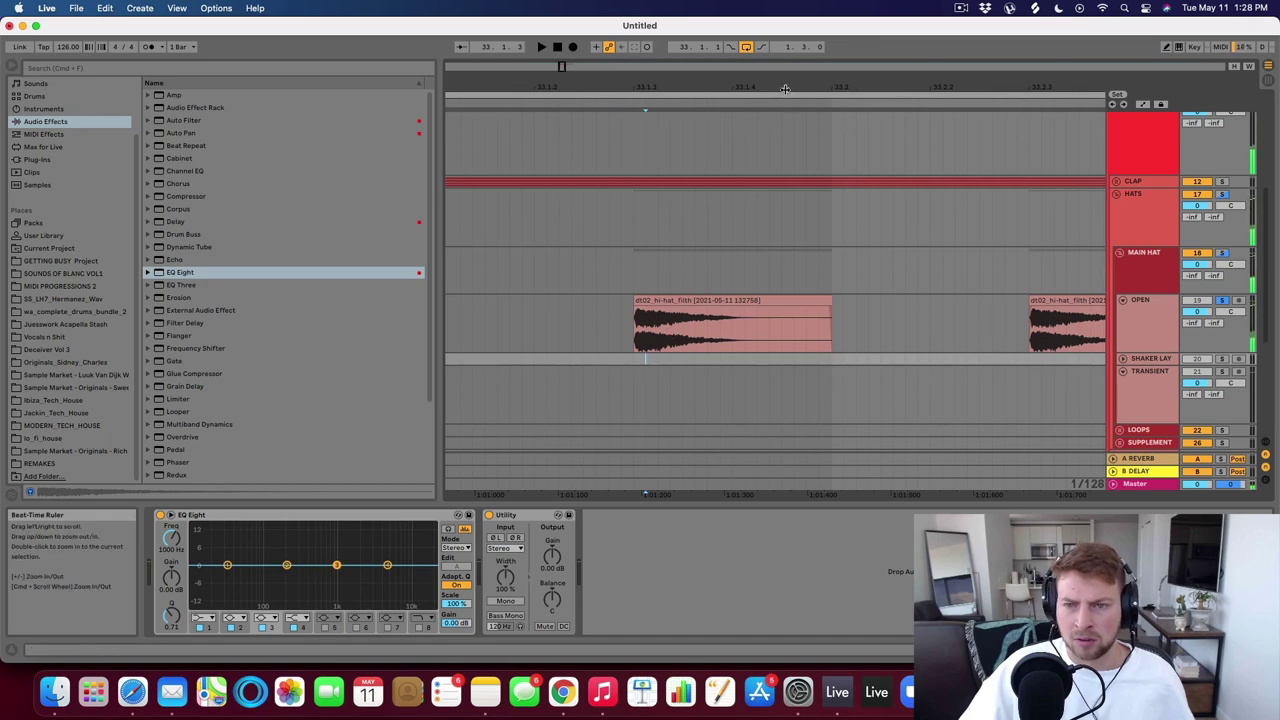
pyautogui.moveTo(786, 89); pyautogui.dragTo(617, 62)
pyautogui.press('-')
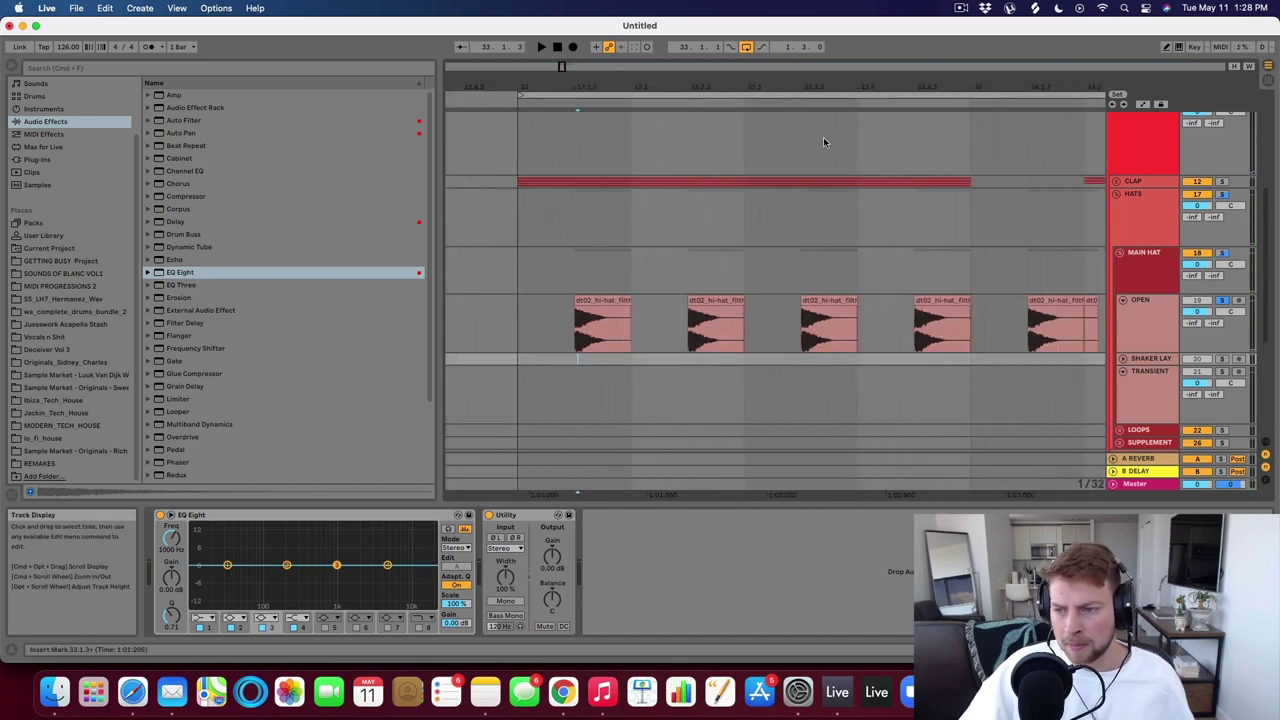
# Unfold the SHAKER LAY track and search wa_complete_drums_bundle_2 for "shaker".
pyautogui.click(1123, 359)
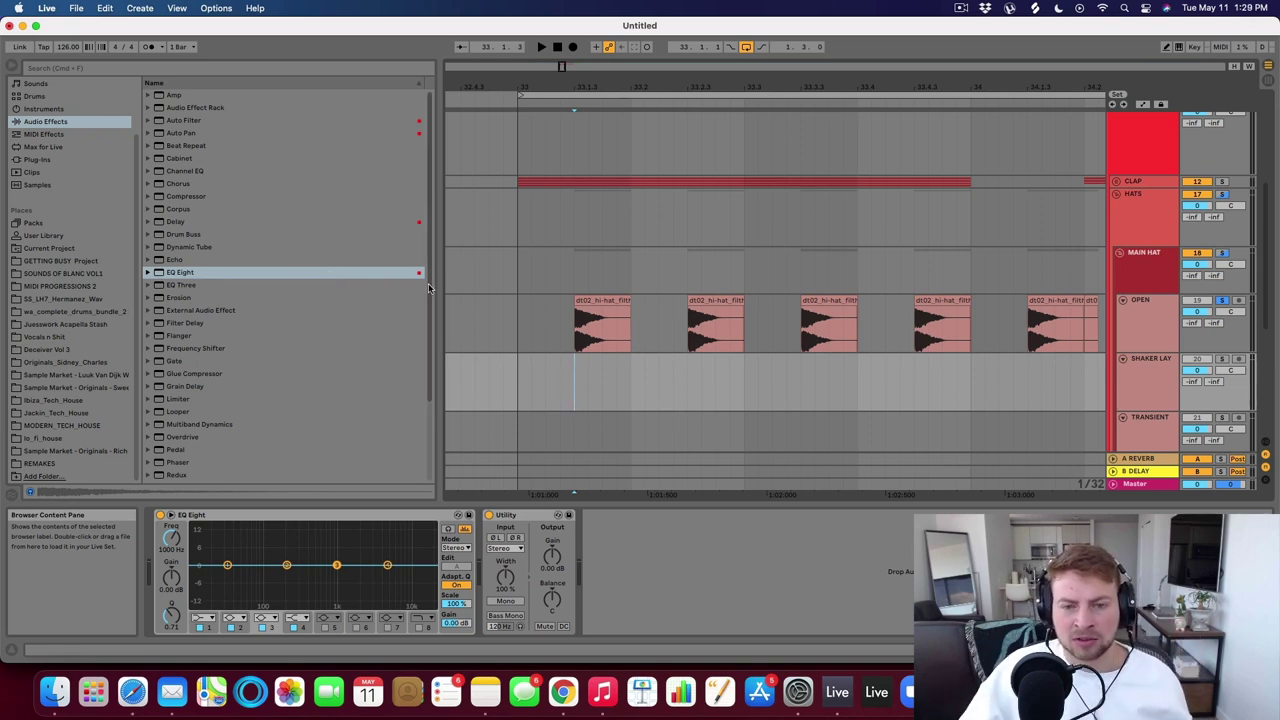
pyautogui.click(578, 335)
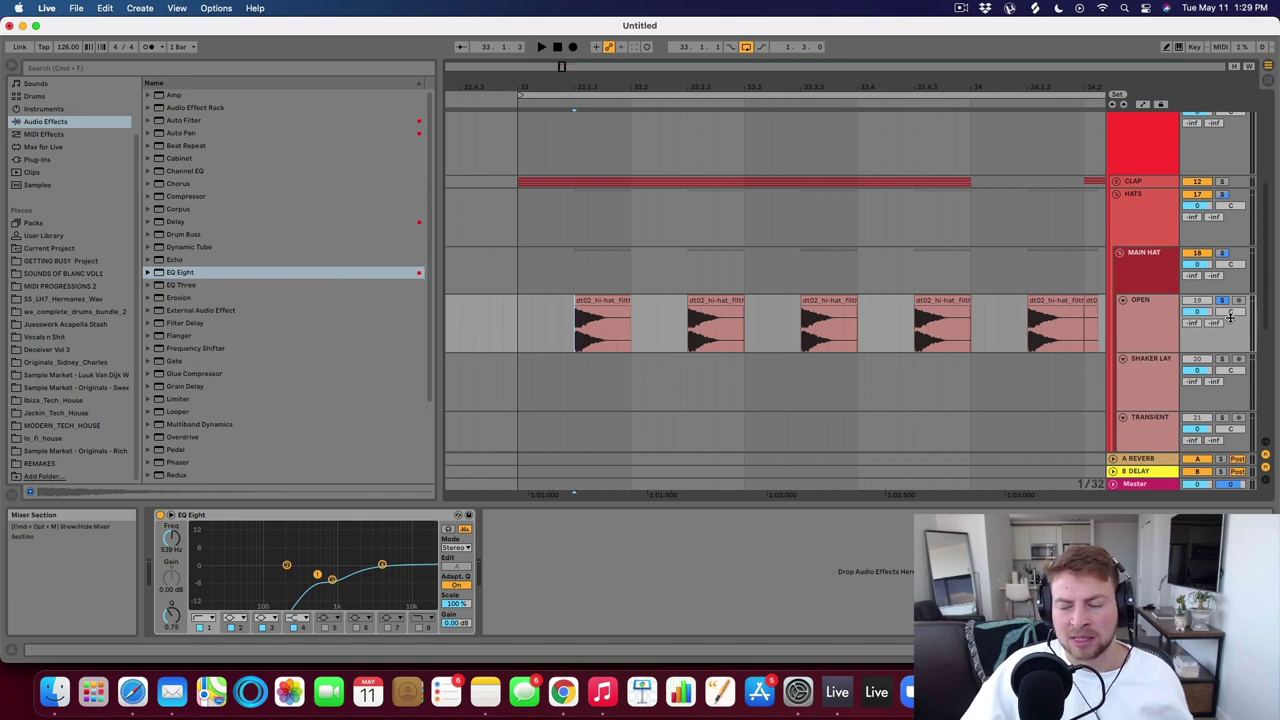
pyautogui.click(66, 311)
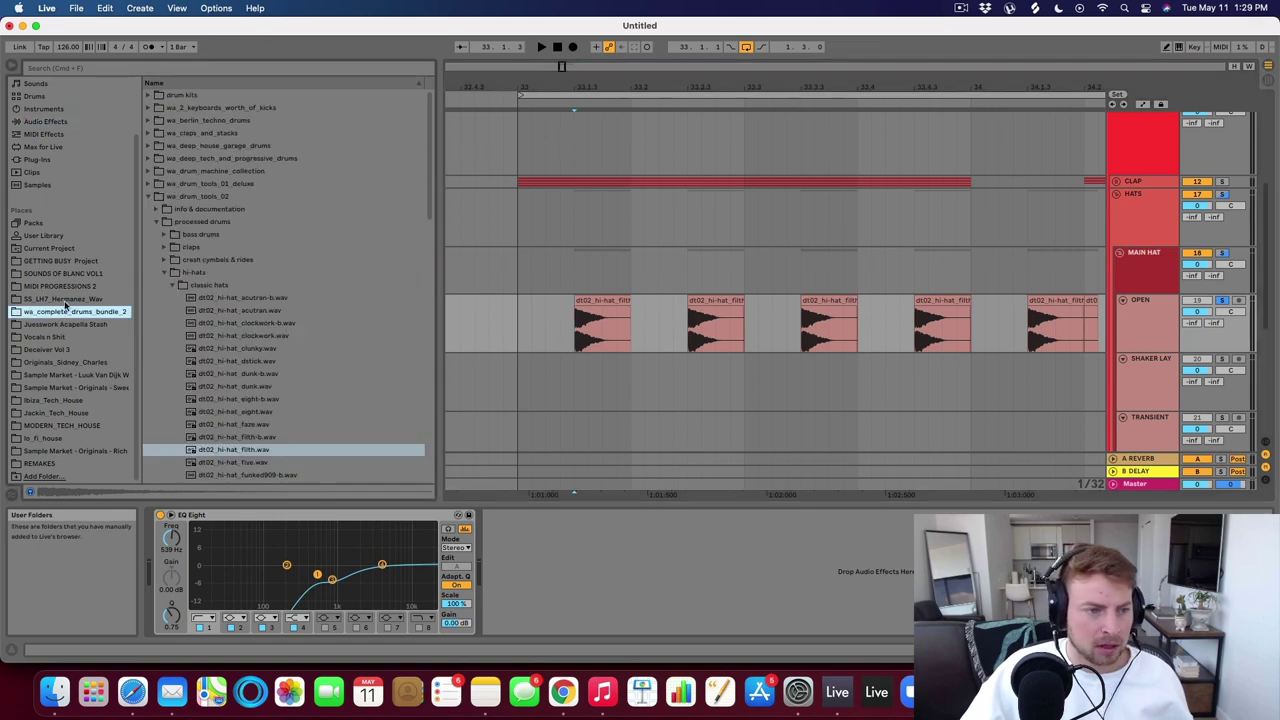
pyautogui.click(89, 72)
pyautogui.write('shaker')
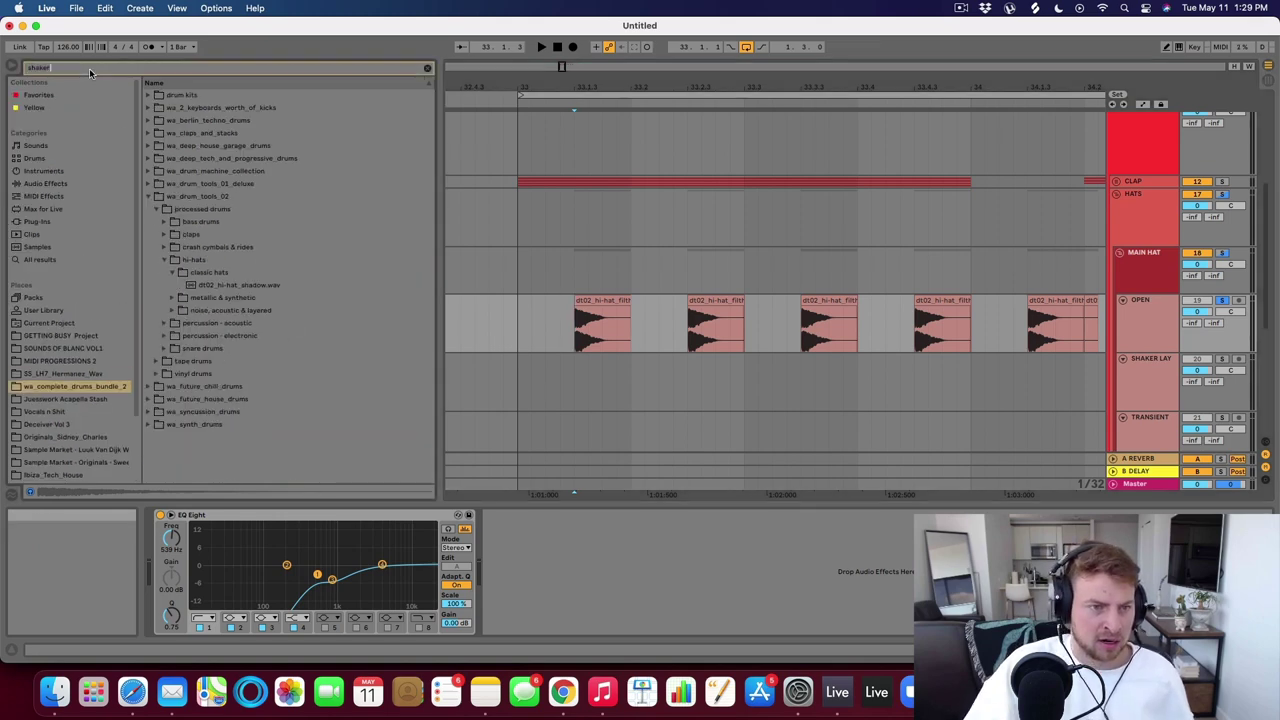
# Open the shakers & sticks folder in percussion - acoustic and audition the samples from dt02_shaker_boxy.wav to dt02_shaker_fatso.wav.
pyautogui.click(204, 159)
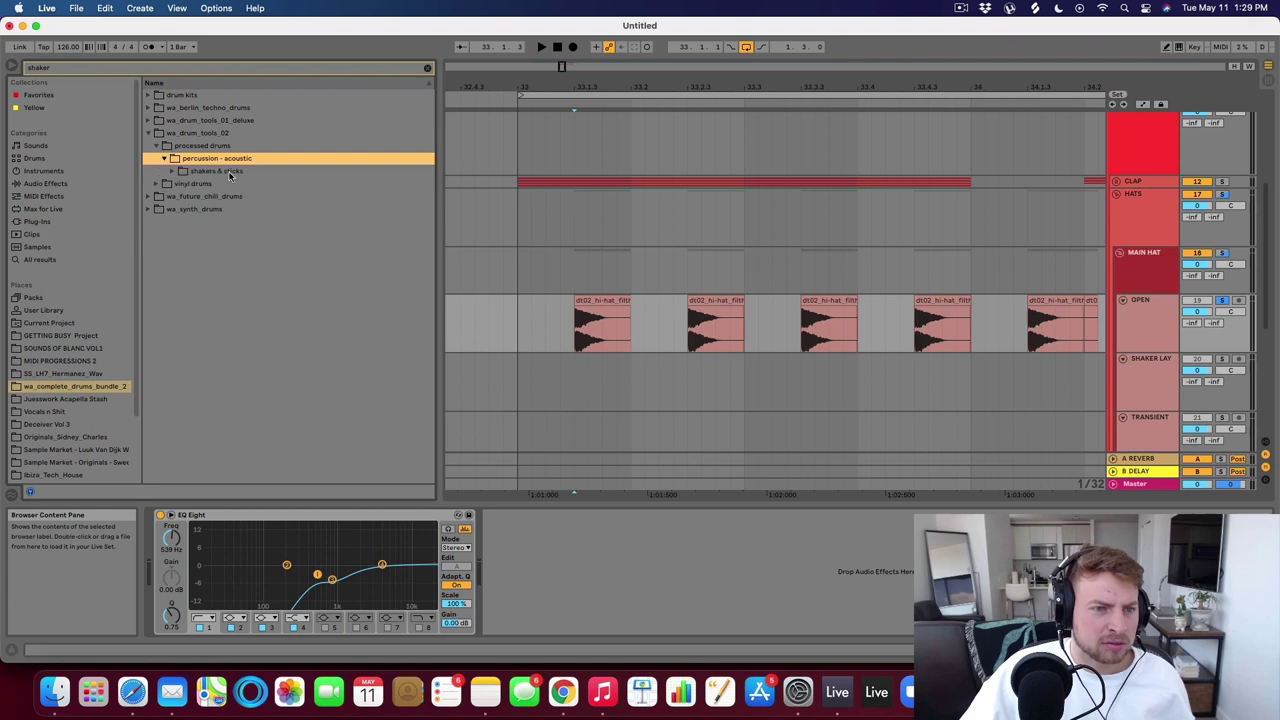
pyautogui.click(229, 172)
pyautogui.scroll(-5, 233, 190)
pyautogui.click(233, 187)
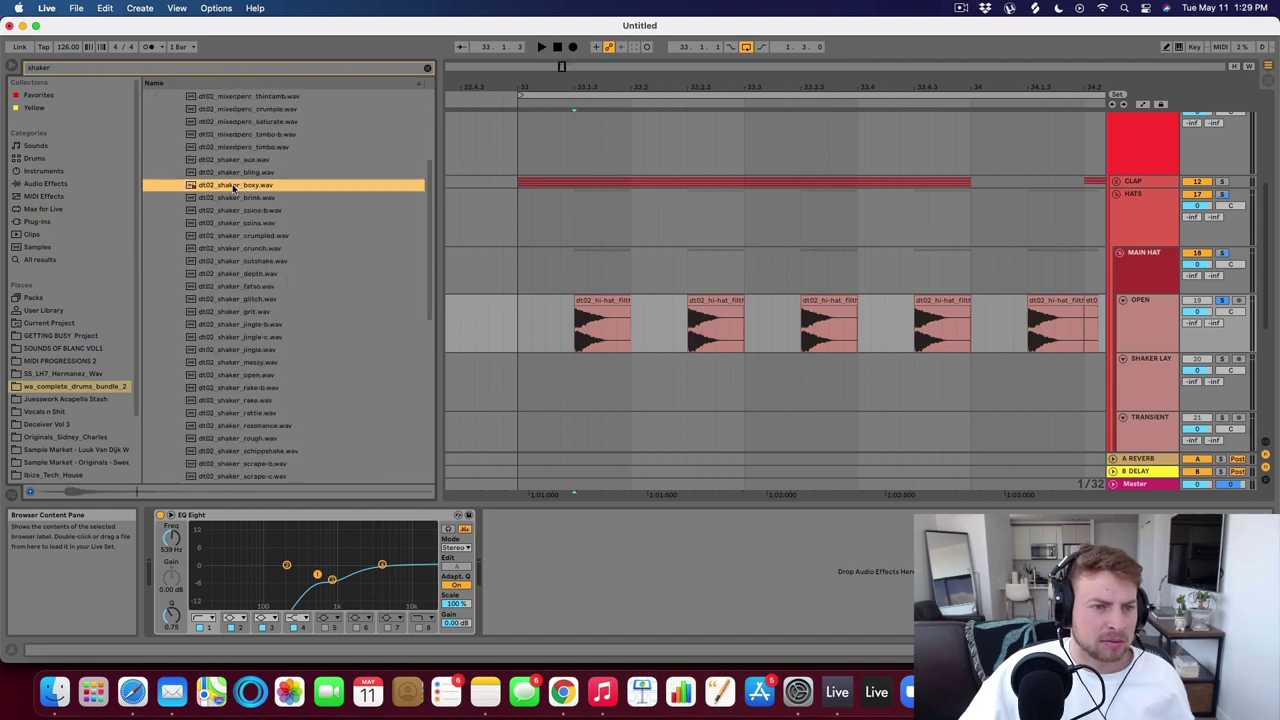
pyautogui.press('Down')
pyautogui.press('Down')
pyautogui.press('Down')
pyautogui.press('Down')
pyautogui.press('Down')
pyautogui.press('Down')
pyautogui.press('Down')
pyautogui.press('Down')
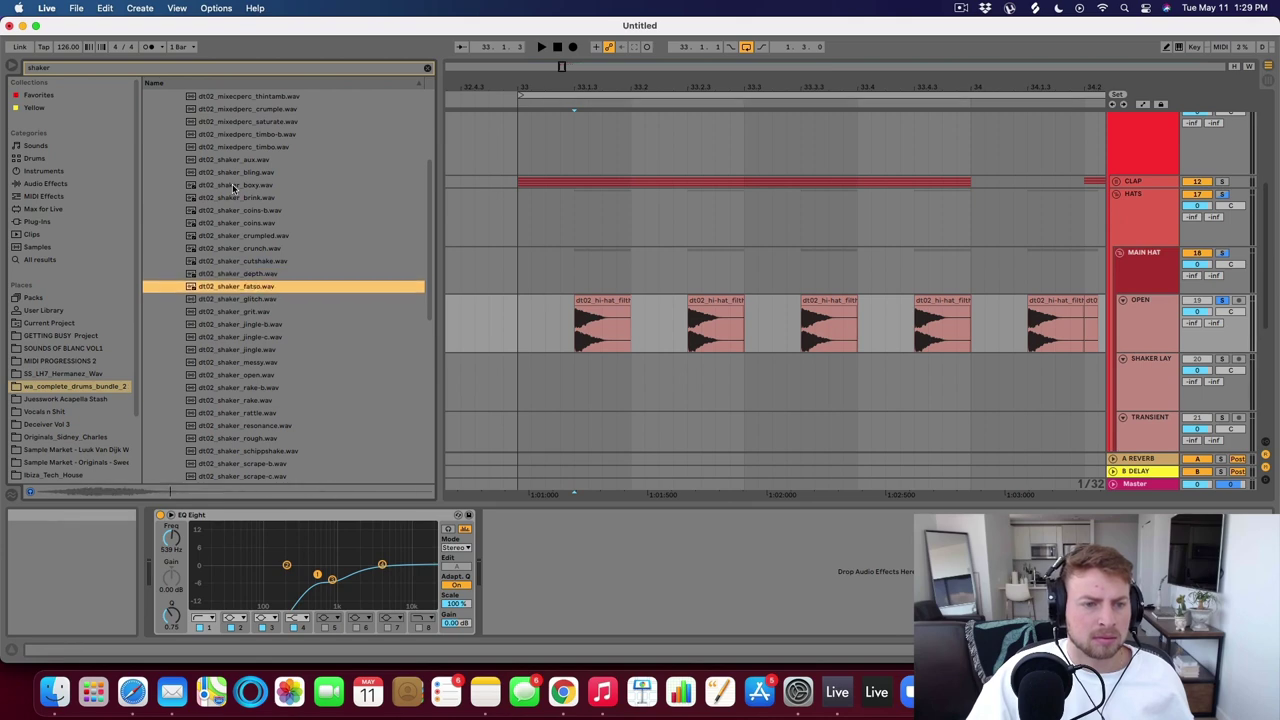
# Place dt02_shaker_fatso.wav on the SHAKER LAY track at 33.1.3 and trim it to end at 33.2.1.
pyautogui.moveTo(236, 286); pyautogui.dragTo(561, 399)
pyautogui.click(561, 399)
pyautogui.moveTo(588, 88); pyautogui.dragTo(588, 138)
pyautogui.click(534, 401)
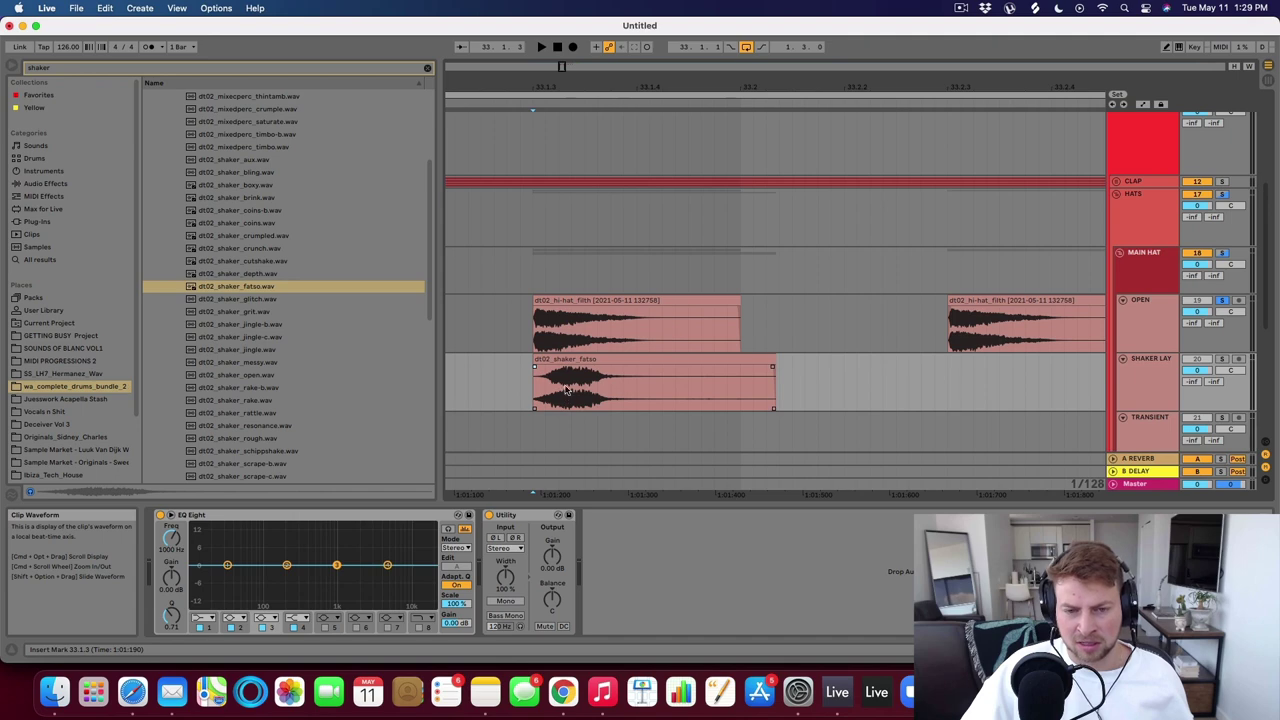
pyautogui.press('-')
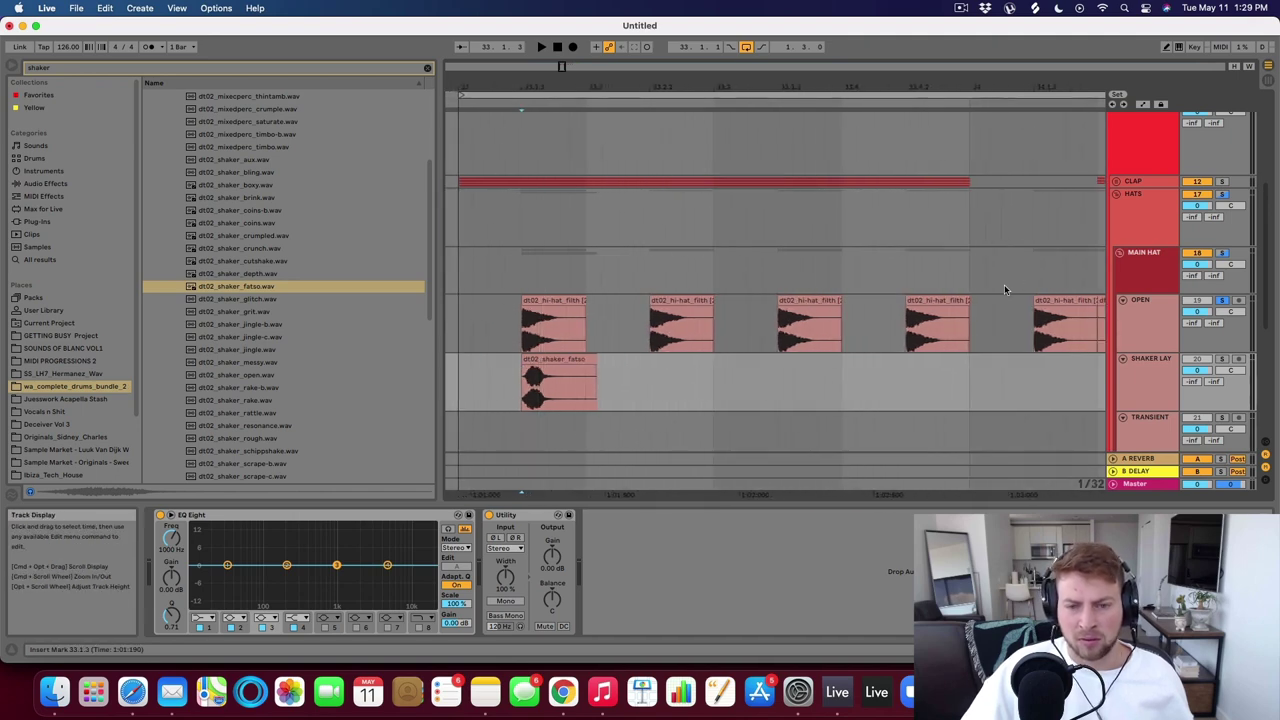
pyautogui.moveTo(596, 370); pyautogui.dragTo(580, 375)
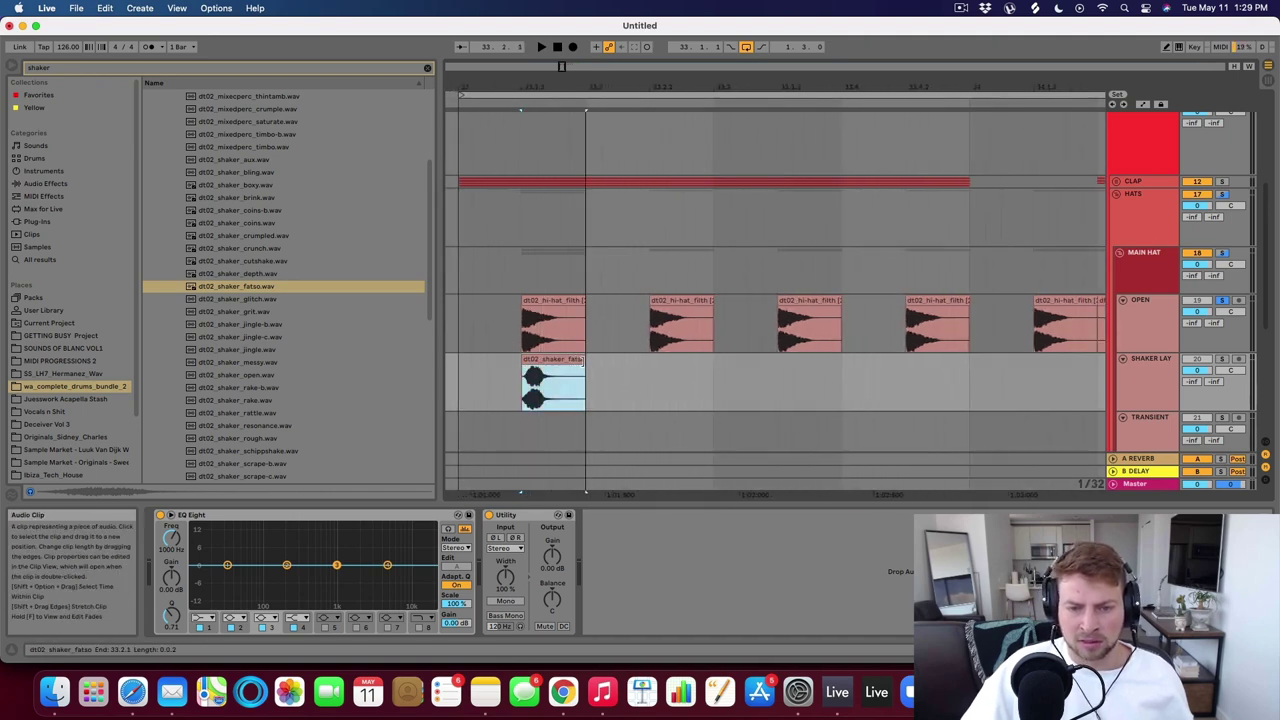
# Solo and audition the SHAKER LAY track, and give its clip a fade-out from about the middle.
pyautogui.click(1222, 358)
pyautogui.press('space')
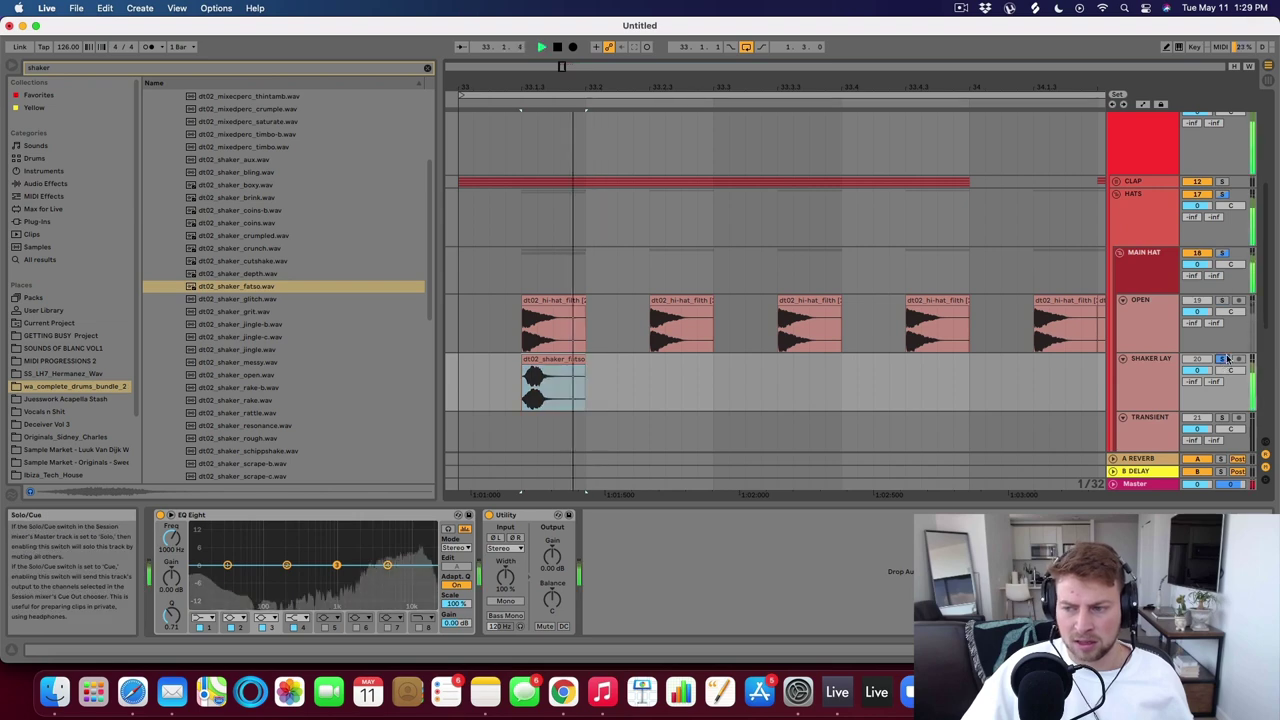
pyautogui.click(1143, 252)
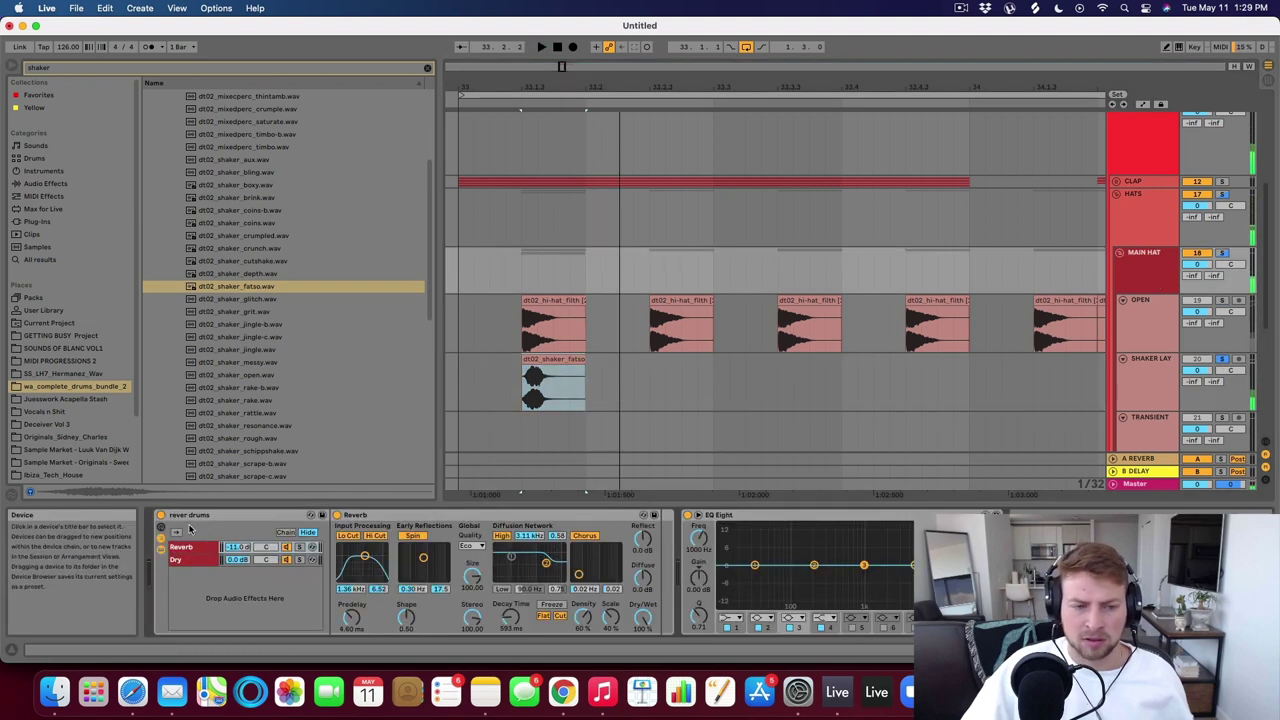
pyautogui.click(517, 366)
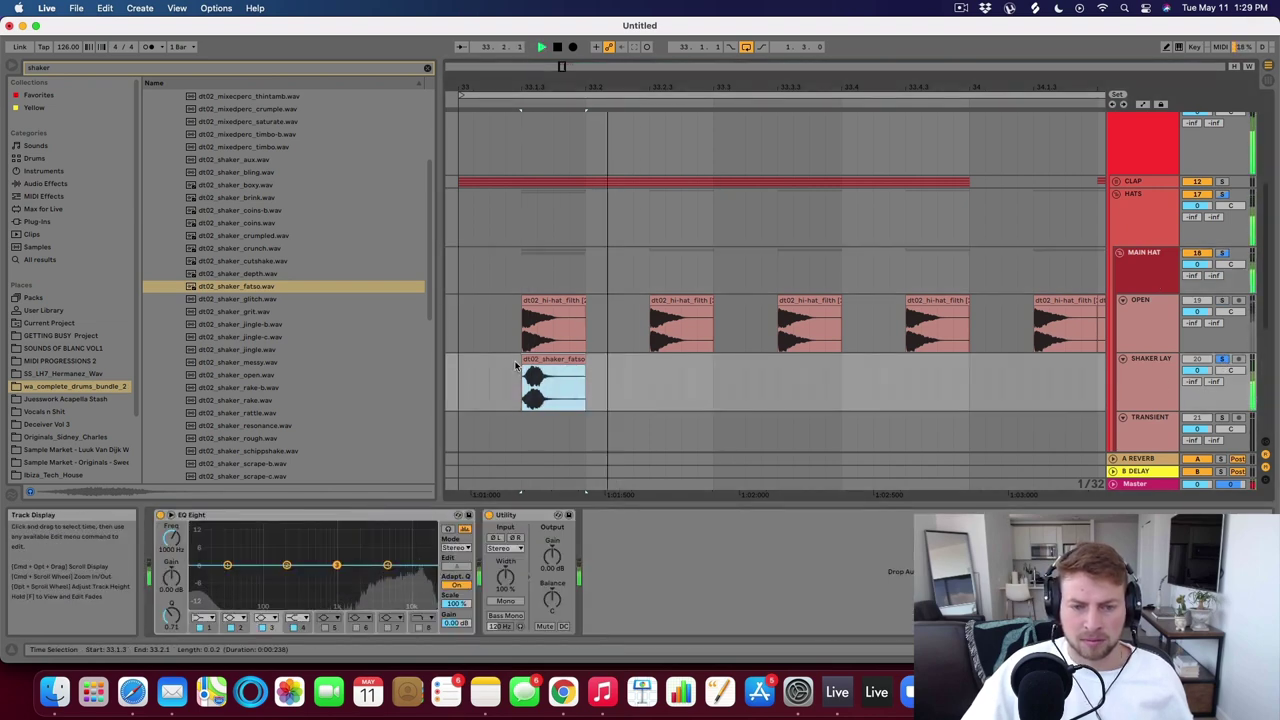
pyautogui.click(560, 372)
pyautogui.press('space')
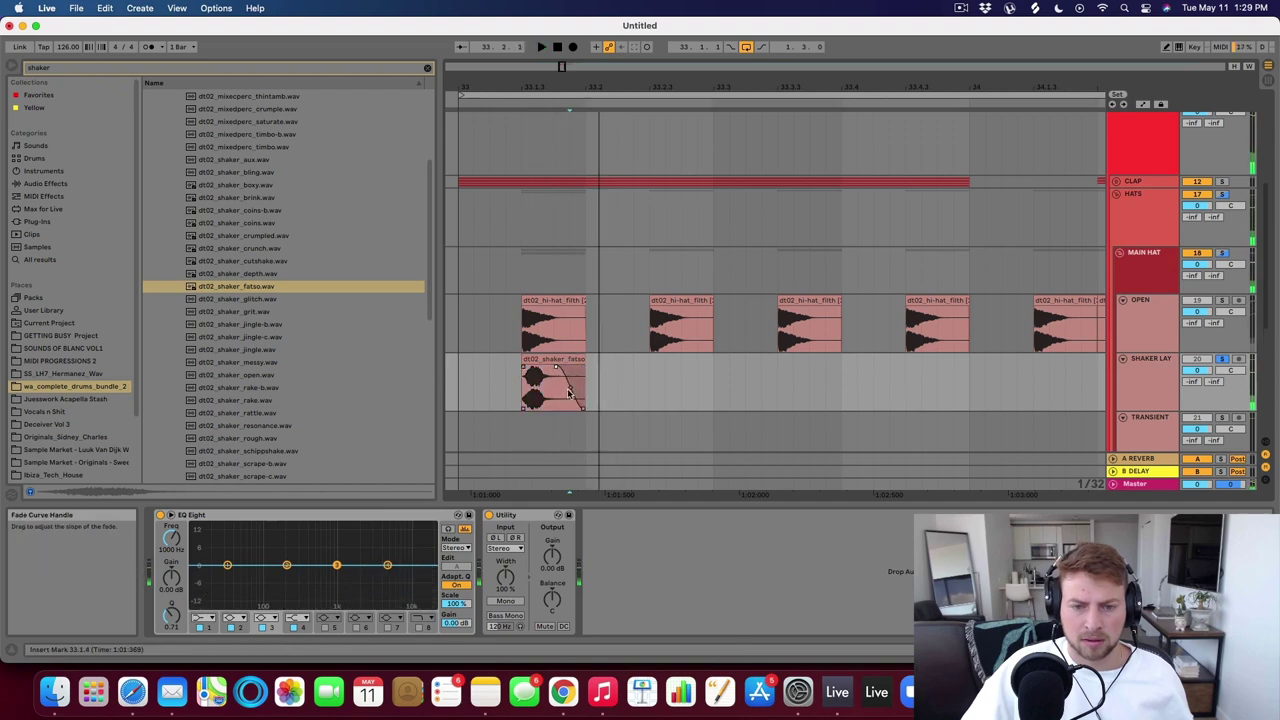
# Shape the shaker clip's fade-out slope and duplicate the clip on SHAKER LAY under each open hi-hat hit up to 34.4.1.
pyautogui.moveTo(568, 393); pyautogui.dragTo(598, 383)
pyautogui.press('super+d')
pyautogui.press('super+z')
pyautogui.press('super+d')
pyautogui.press('super+d')
pyautogui.press('super+d')
pyautogui.press('super+d')
pyautogui.moveTo(640, 87); pyautogui.dragTo(640, 56)
pyautogui.press('super+d')
pyautogui.press('super+d')
pyautogui.press('super+d')
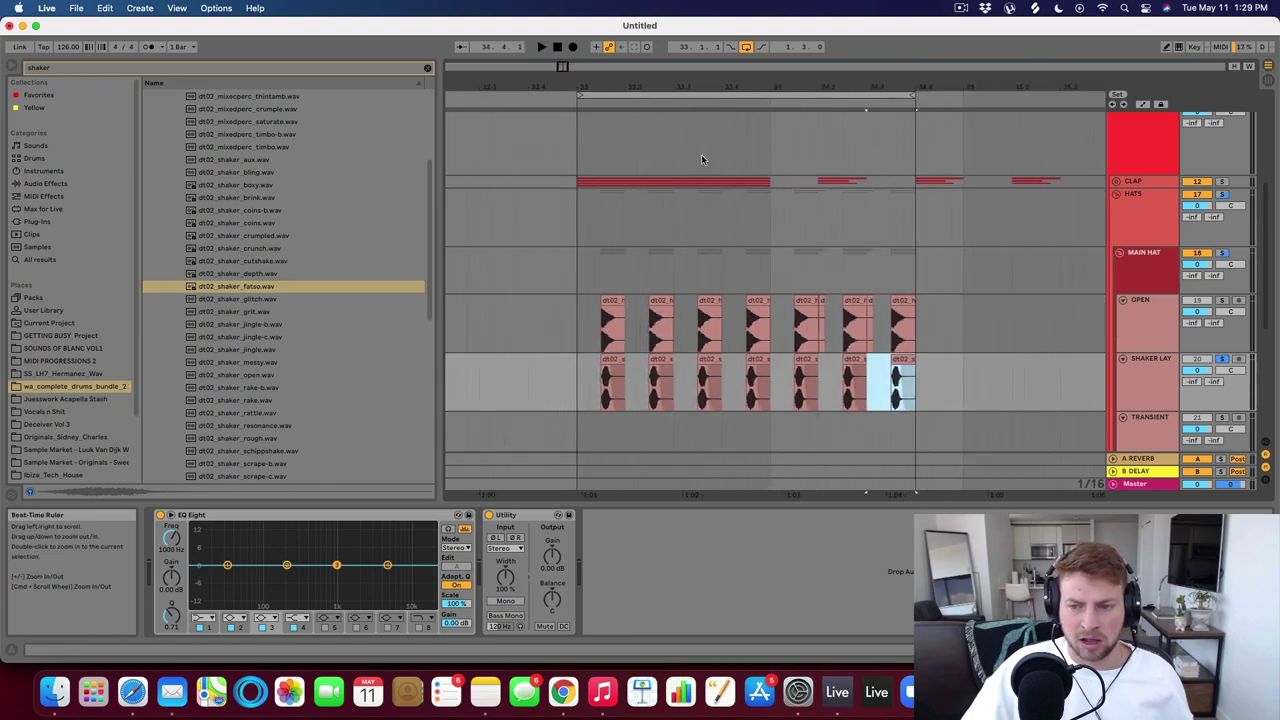
pyautogui.press('super+z')
pyautogui.click(578, 338)
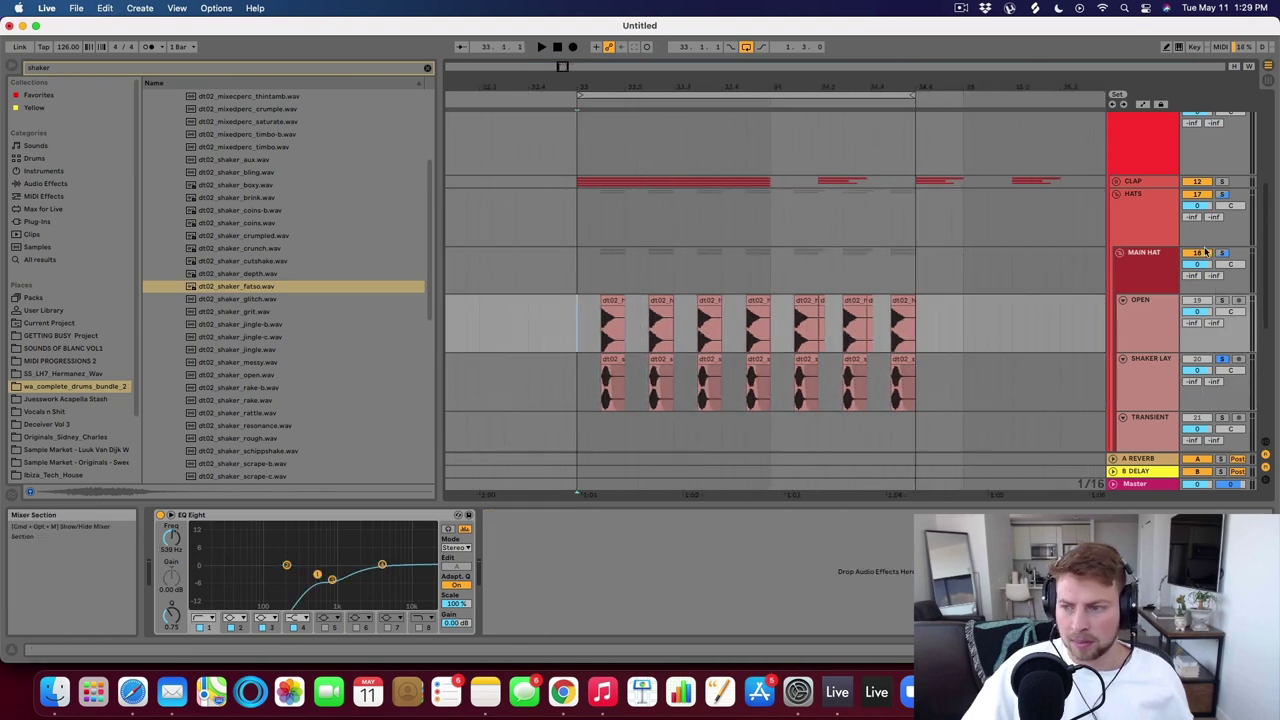
# Unsolo the SHAKER LAY track and balance it against the hats, setting OPEN to -3.2 dB and SHAKER LAY to -3.8 dB.
pyautogui.press('space')
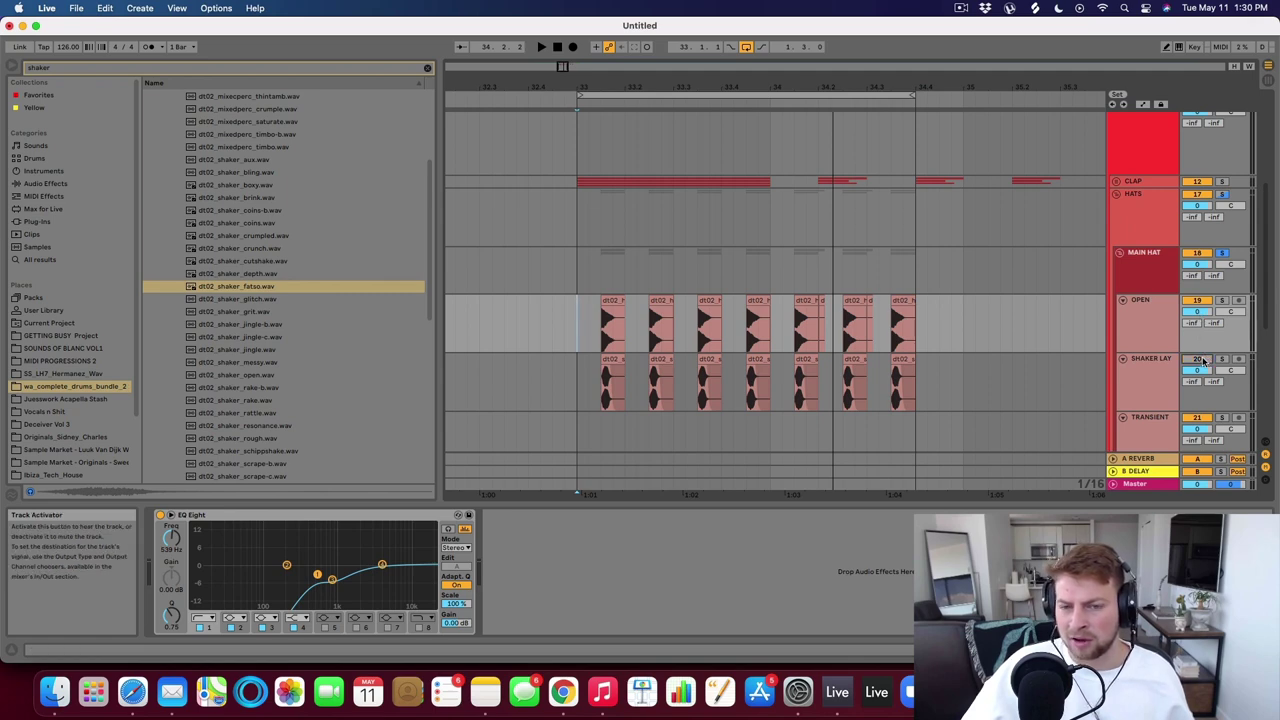
pyautogui.press('space')
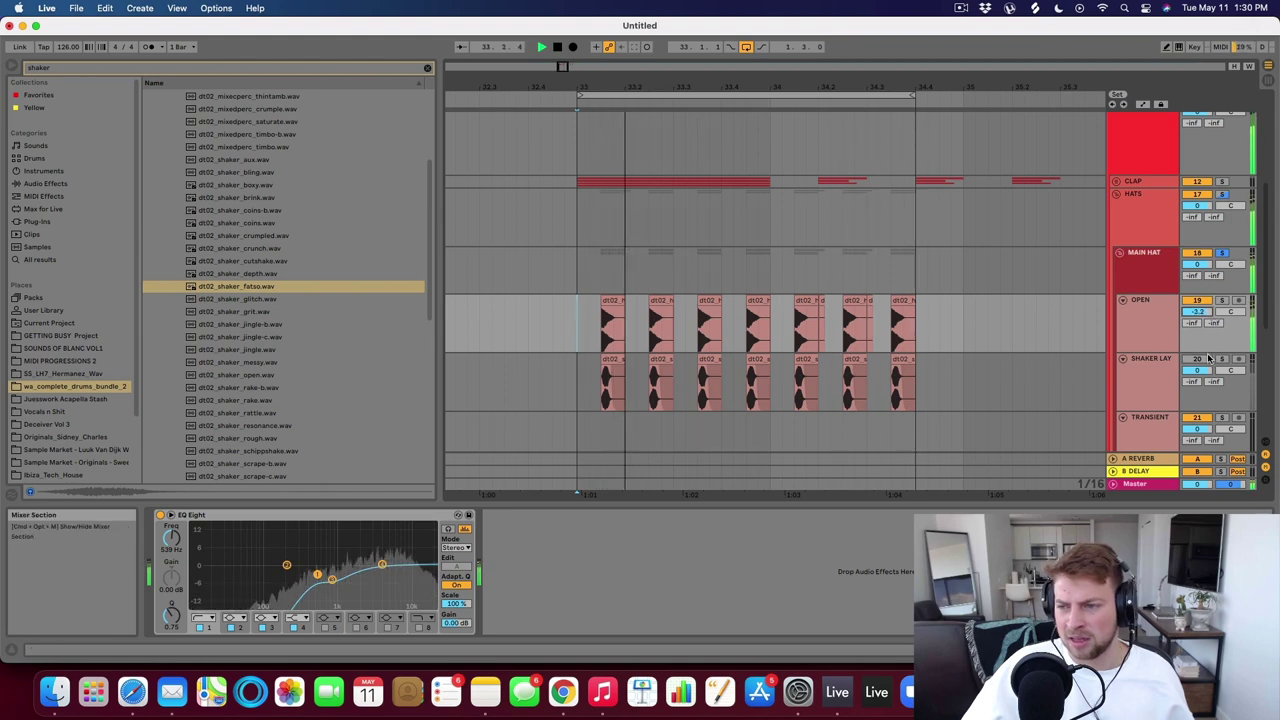
pyautogui.moveTo(1198, 370); pyautogui.dragTo(1198, 393)
pyautogui.press('space')
pyautogui.click(1148, 365)
pyautogui.press('space')
pyautogui.press('space')
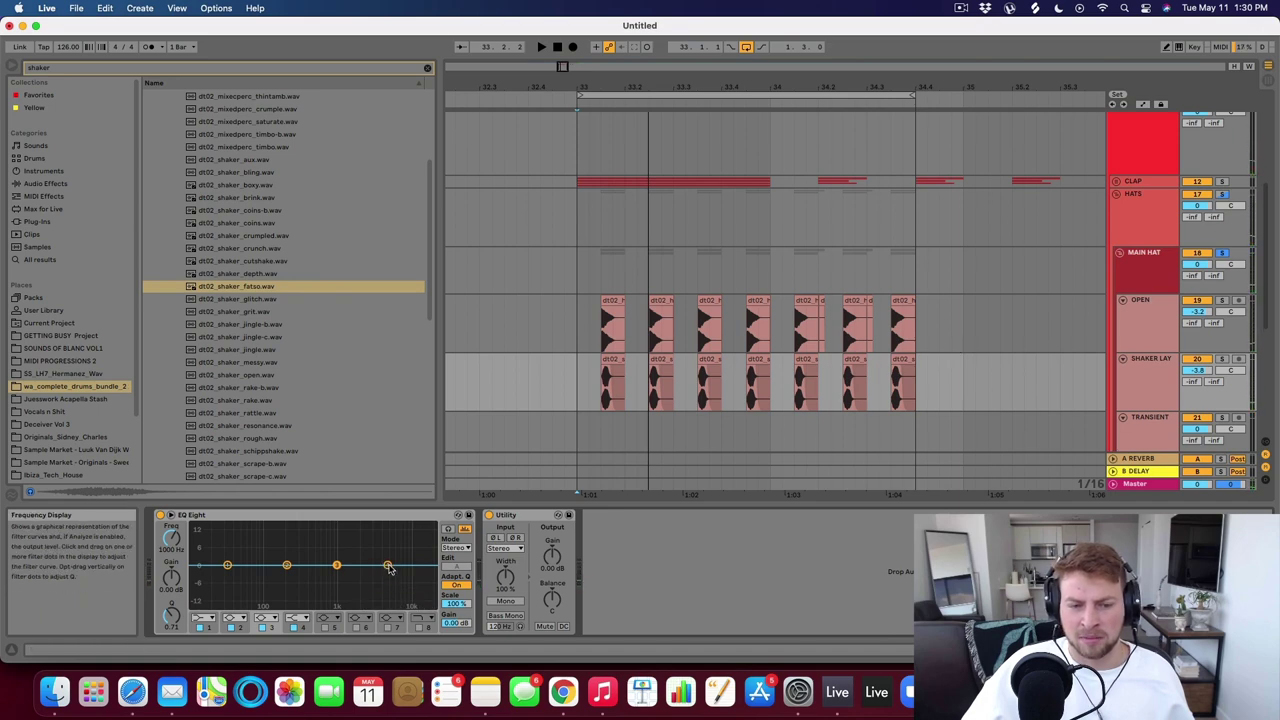
pyautogui.press('space')
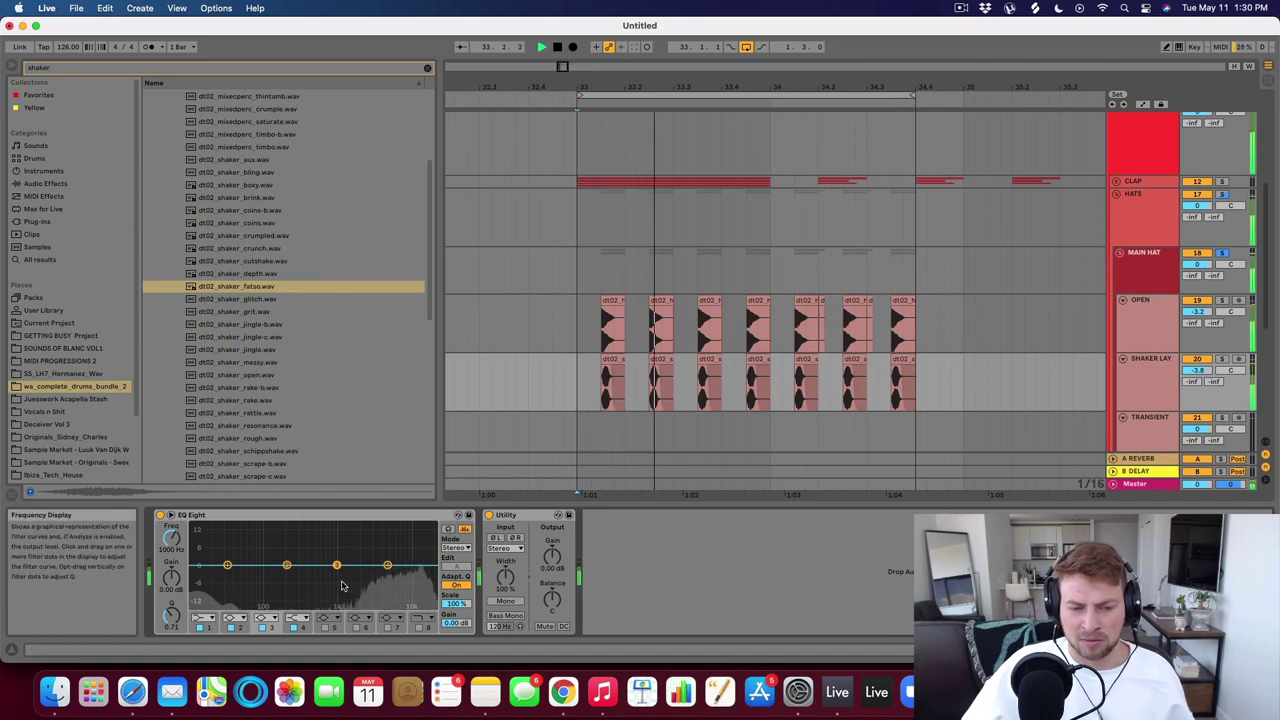
pyautogui.press('space')
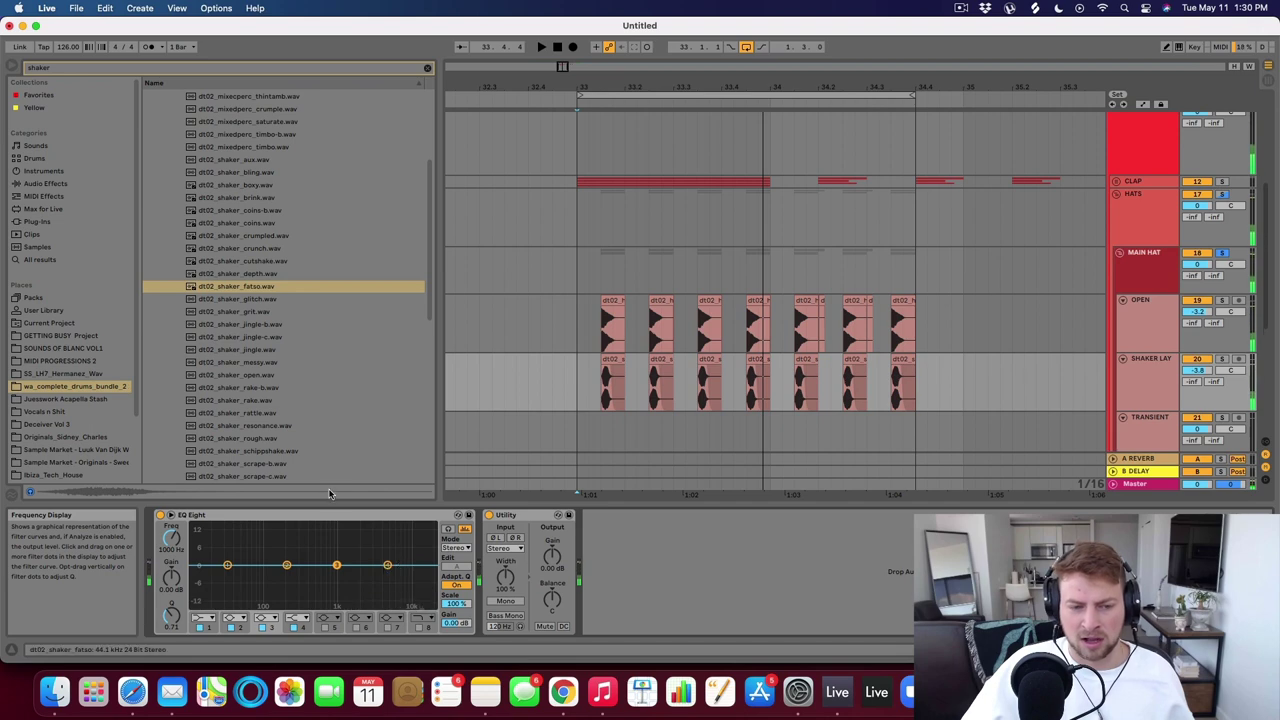
# Audition the shaker samples from dt02_shaker_grit.wav to dt02_shaker_rake-b.wav, return to dt02_shaker_open.wav, and replay the loop for comparison.
pyautogui.click(220, 312)
pyautogui.press('Down')
pyautogui.press('Down')
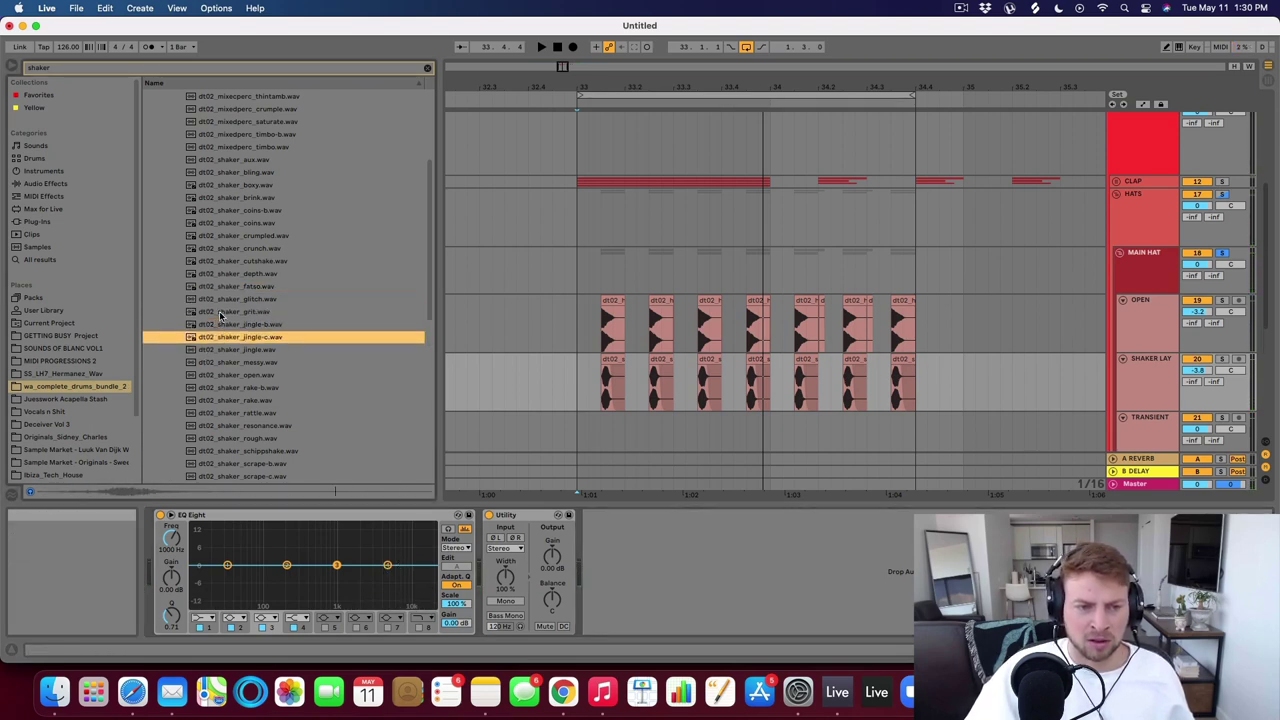
pyautogui.press('Down')
pyautogui.press('Down')
pyautogui.press('Down')
pyautogui.press('Down')
pyautogui.press('Up')
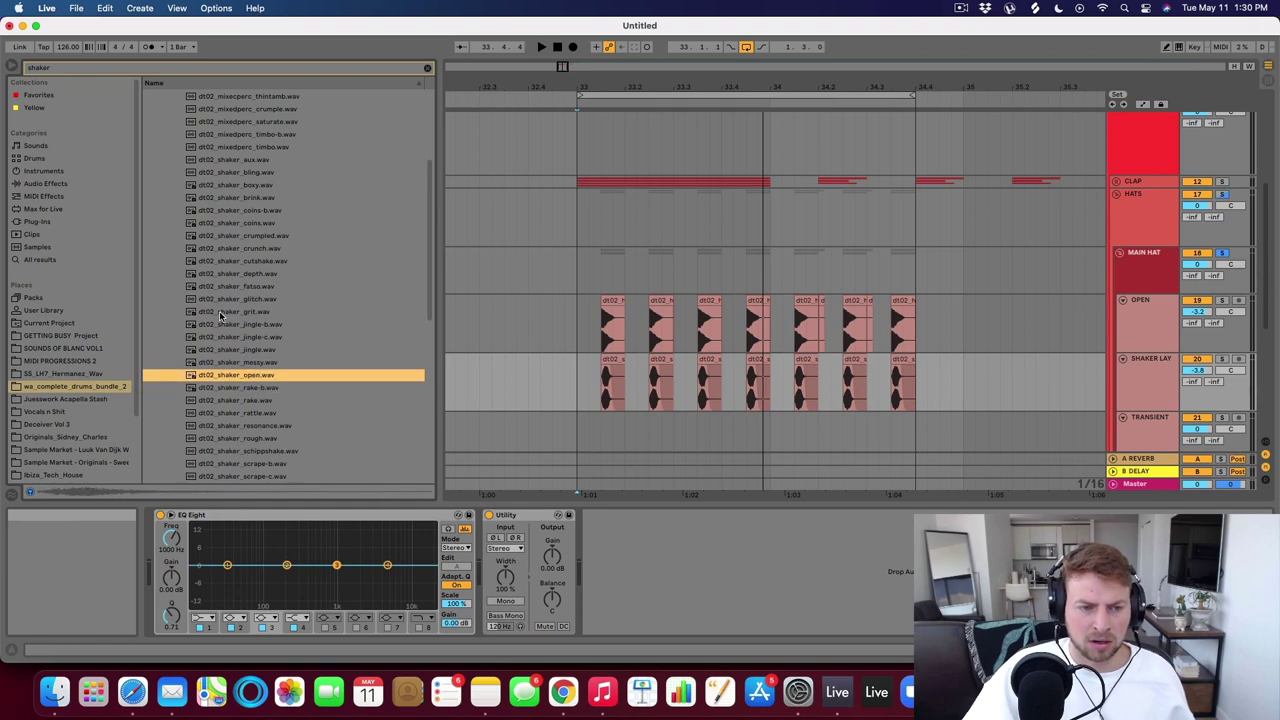
pyautogui.click(600, 383)
pyautogui.press('space')
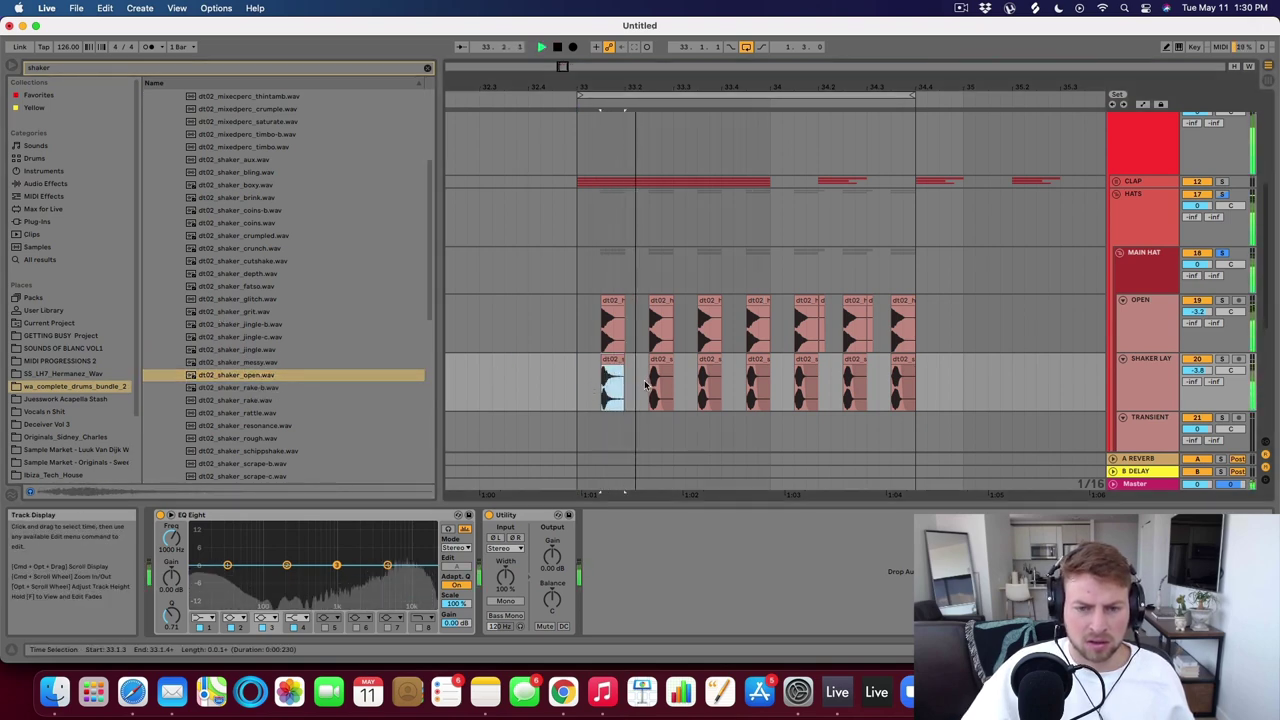
pyautogui.press('space')
# Audition the remaining shaker samples from dt02_shaker_rake.wav down to dt02_shaker_spacial.wav.
pyautogui.click(229, 401)
pyautogui.press('Down')
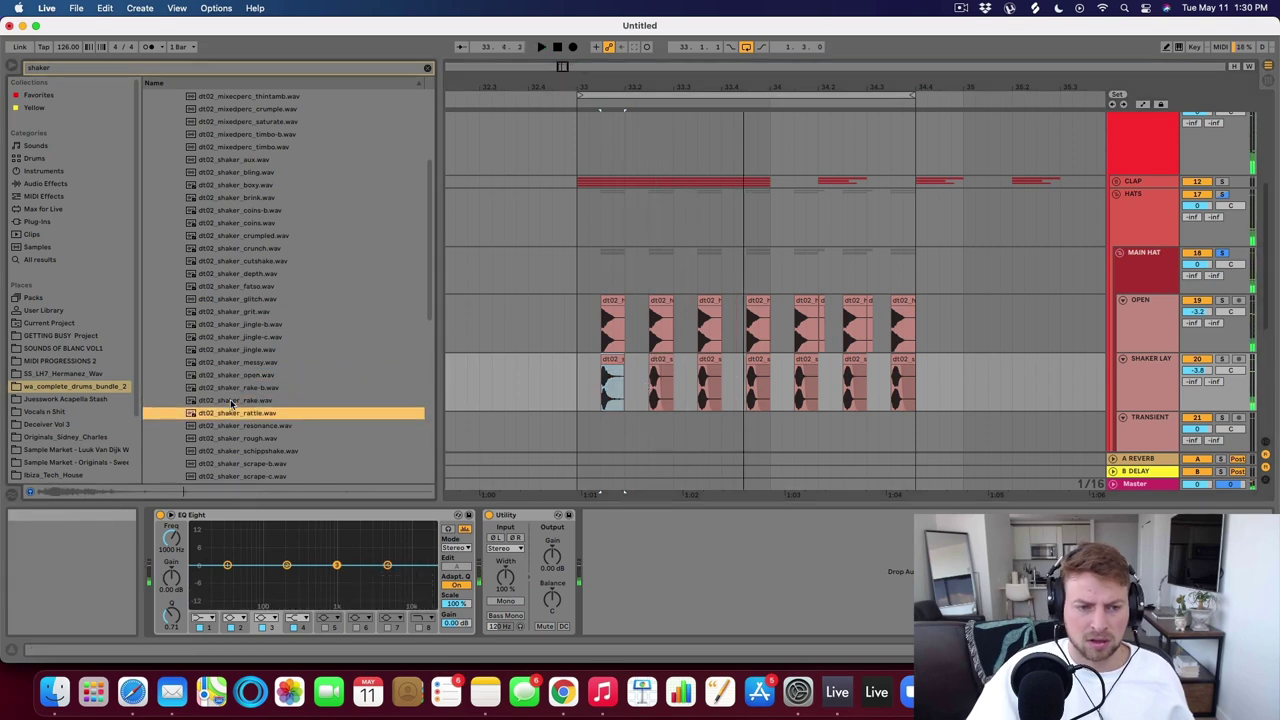
pyautogui.press('Down')
pyautogui.press('Down')
pyautogui.press('Down')
pyautogui.press('Down')
pyautogui.press('Down')
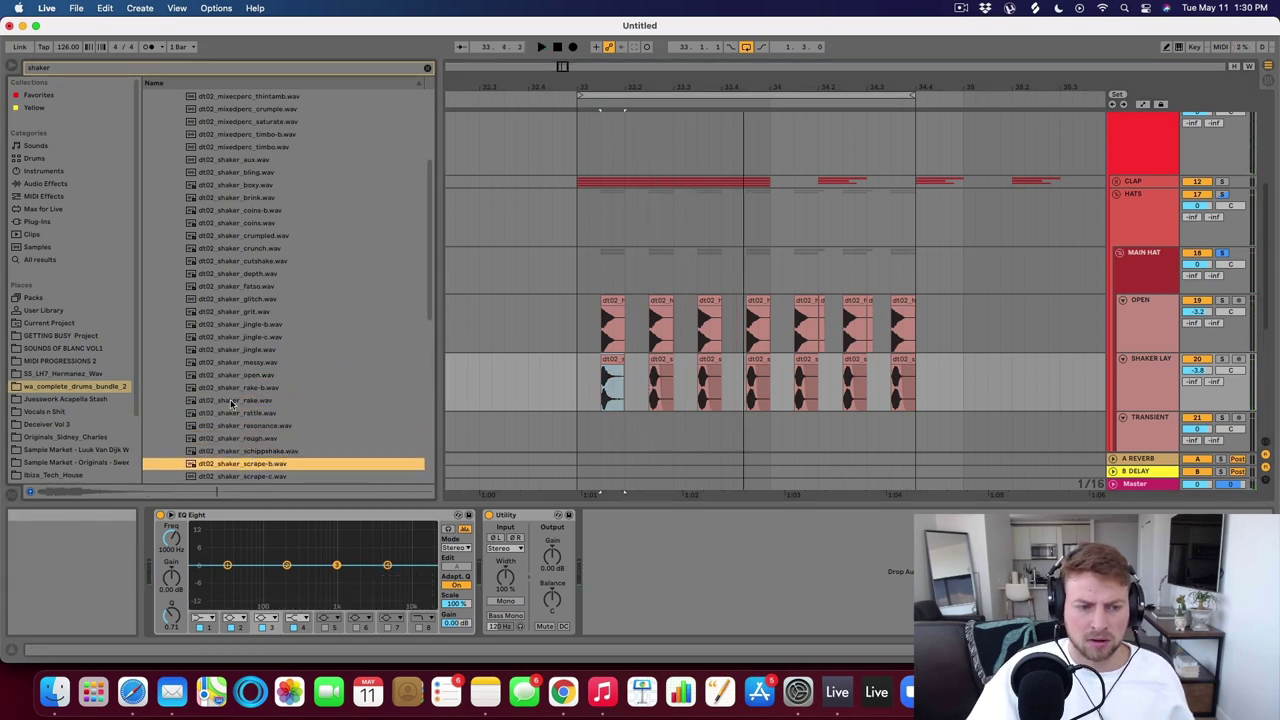
pyautogui.press('Down')
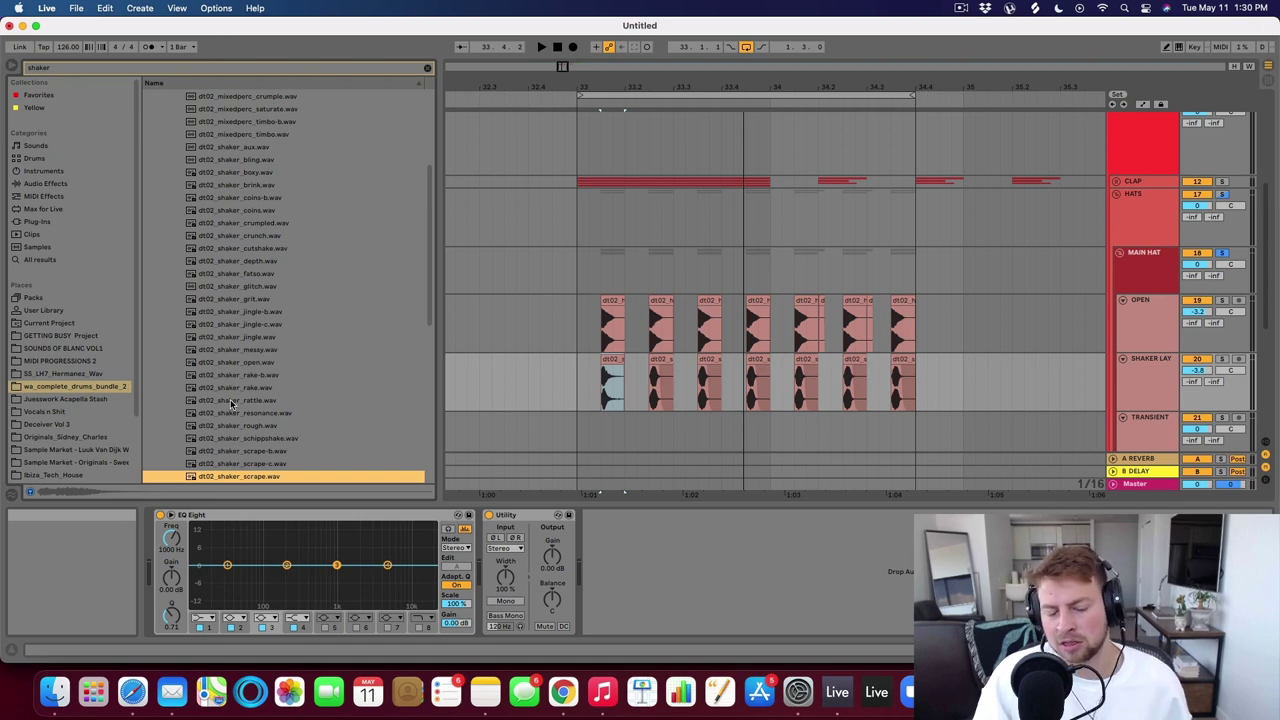
pyautogui.press('Down')
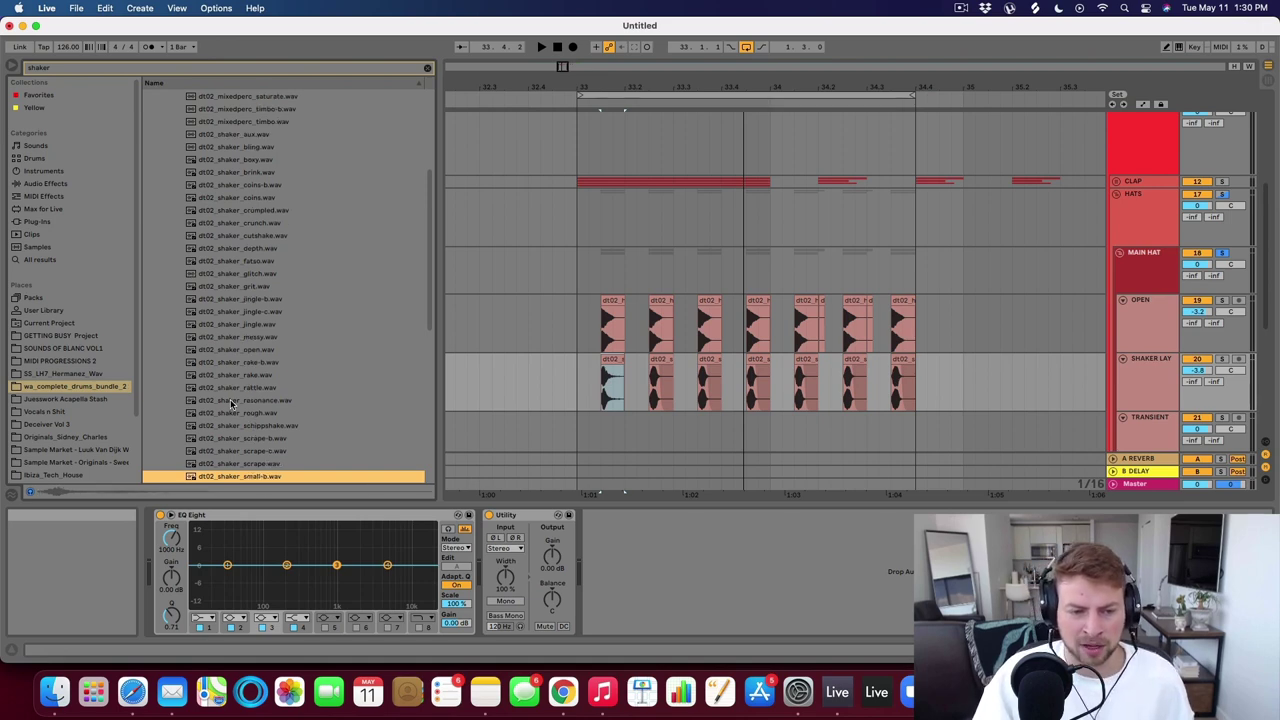
pyautogui.press('Down')
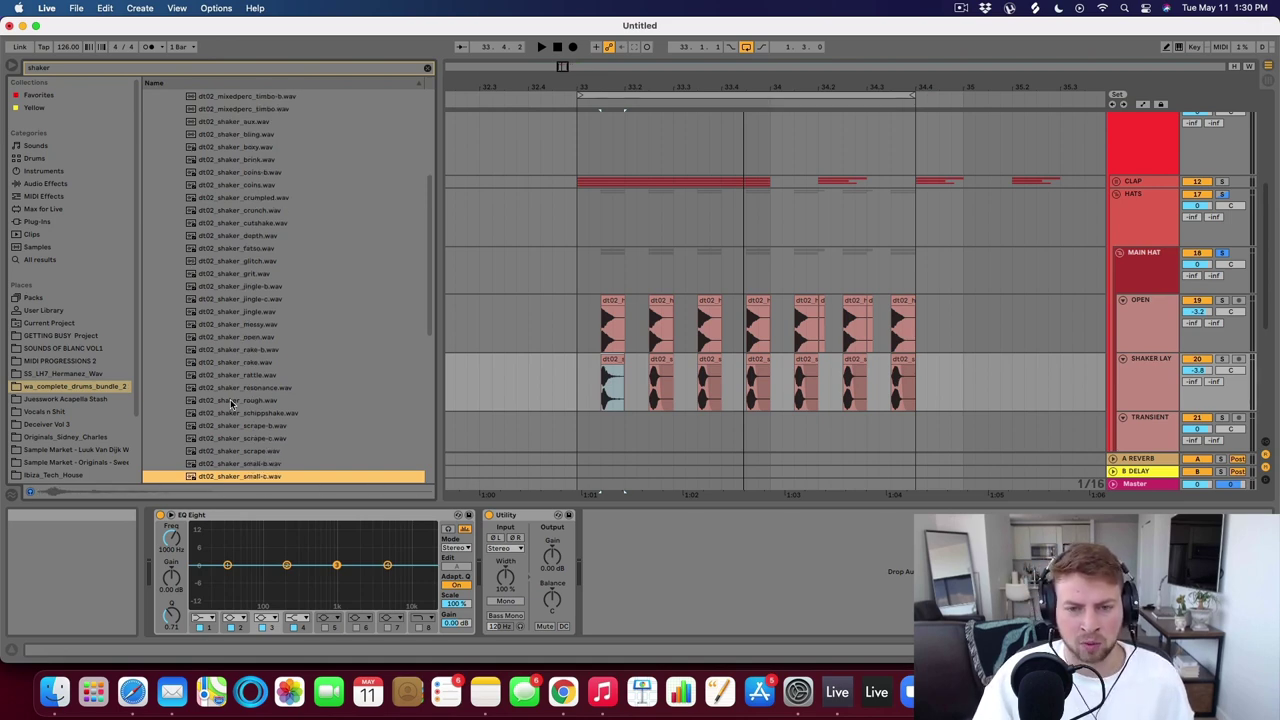
pyautogui.press('Down')
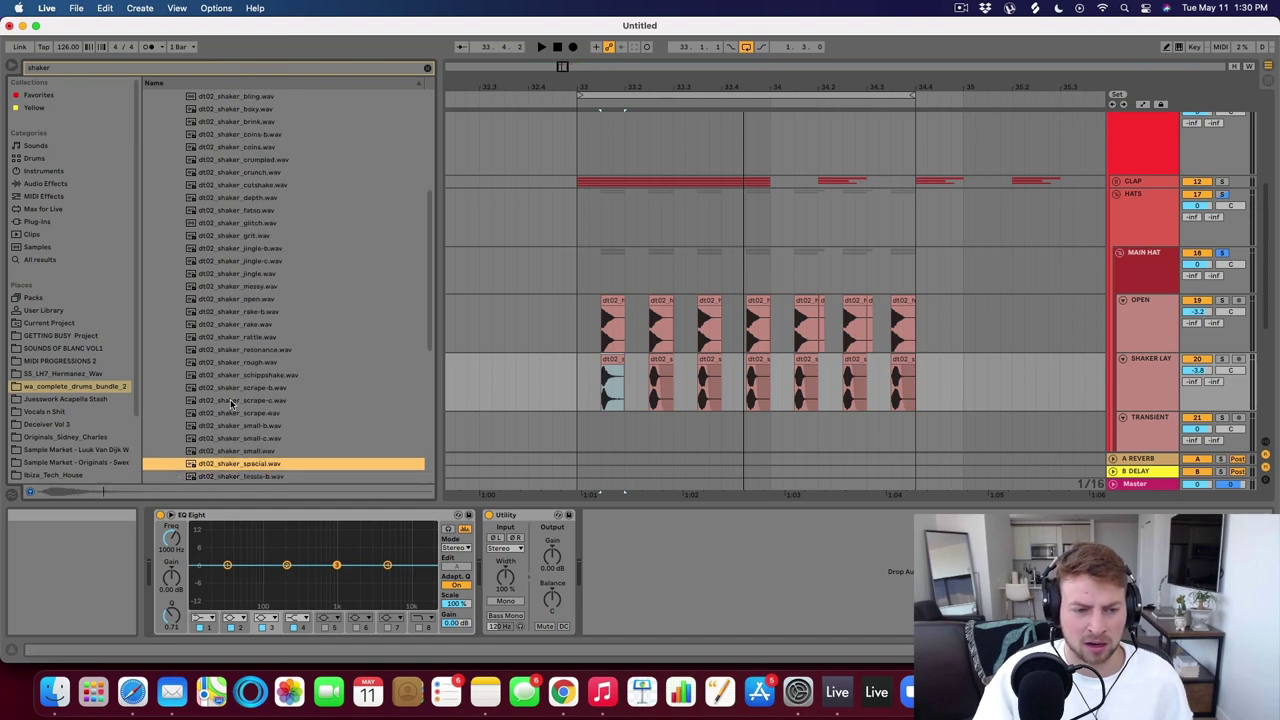
# Replace the first SHAKER LAY clip at 33.1.3 with dt02_shaker_spacial.wav, trimmed to end at 33.2.1 with a curved fade-out over nearly its whole length.
pyautogui.moveTo(280, 463); pyautogui.dragTo(603, 396)
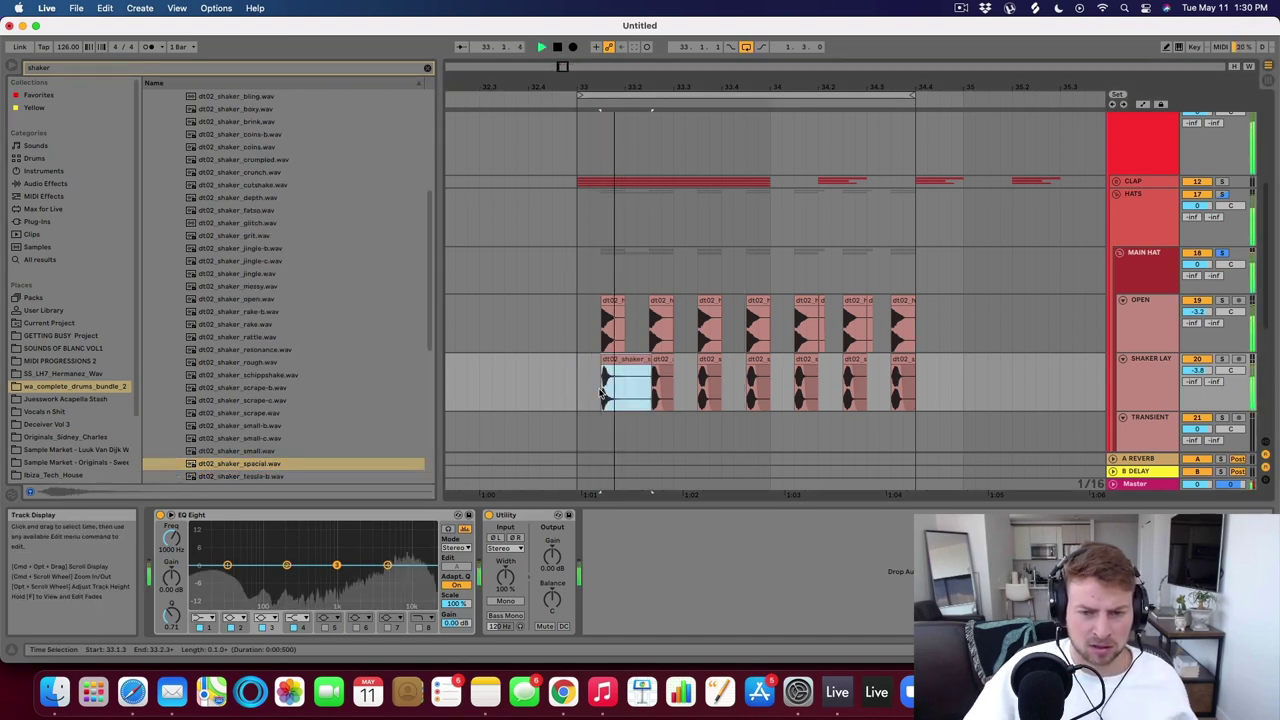
pyautogui.press('space')
pyautogui.press('space')
pyautogui.click(641, 378)
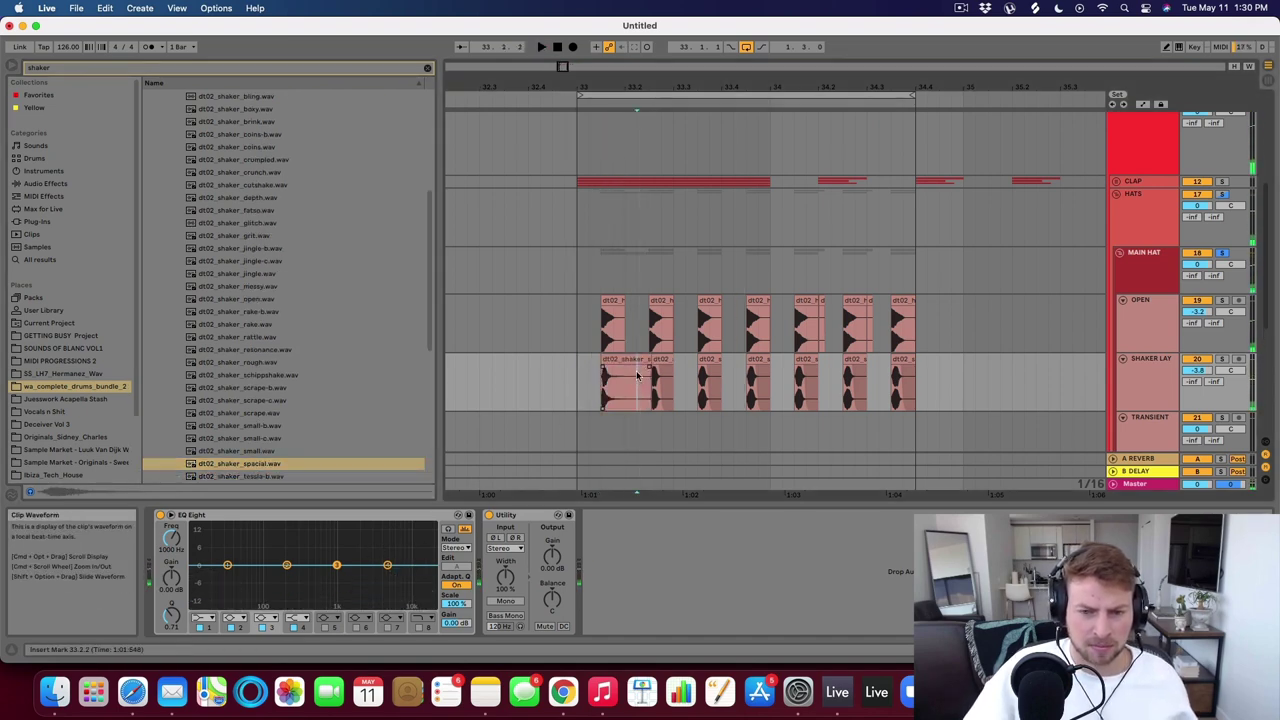
pyautogui.moveTo(650, 365); pyautogui.dragTo(624, 370)
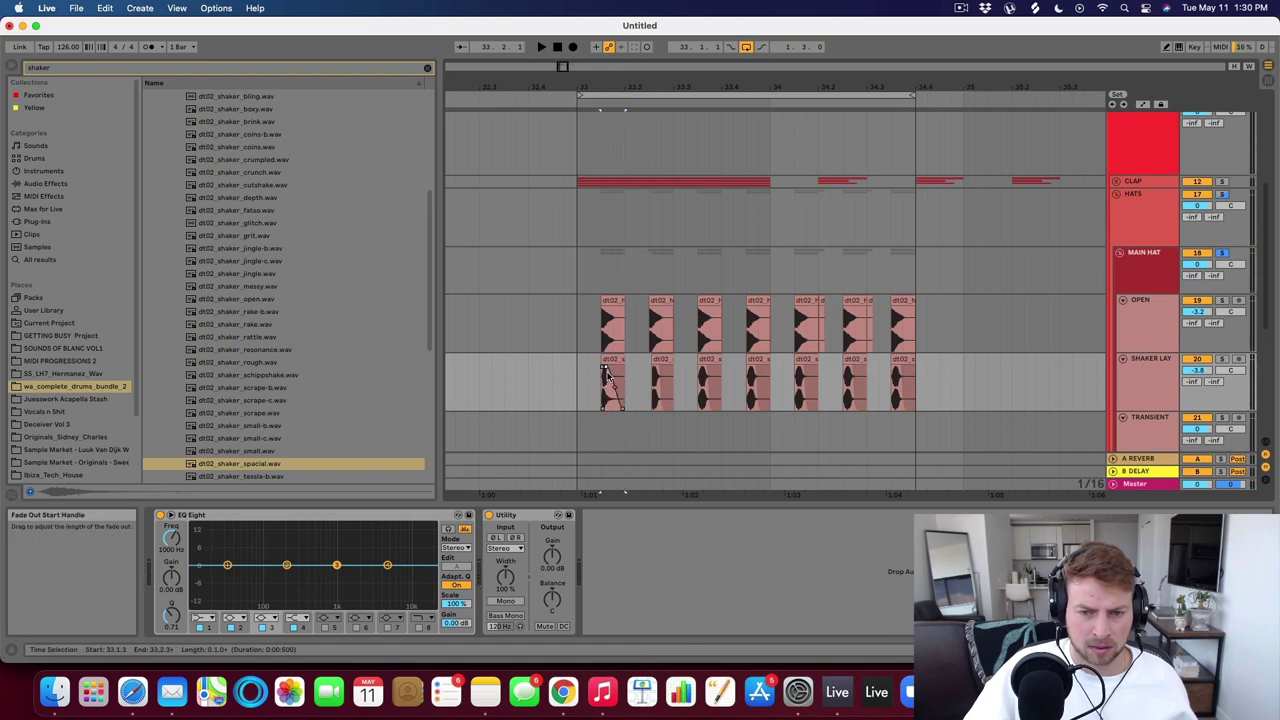
pyautogui.press('space')
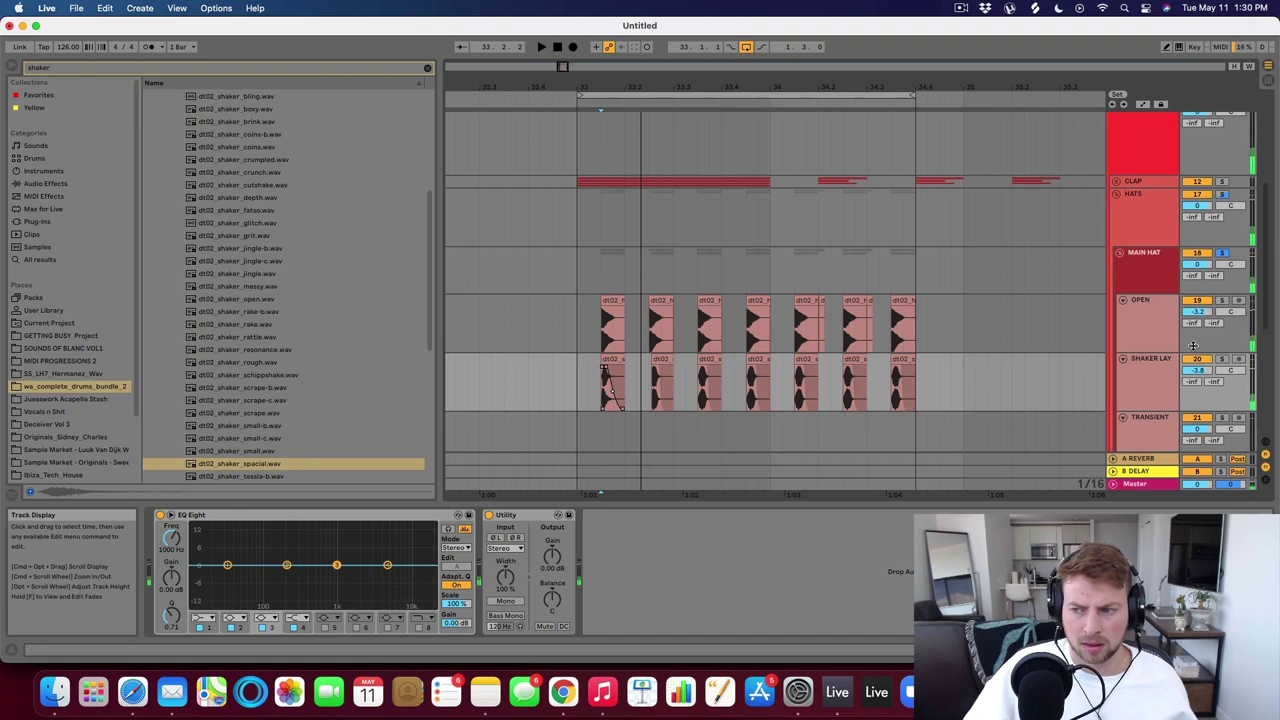
# Solo the SHAKER LAY track, apply a low cut at 391 Hz in its EQ Eight, and set its Utility width to 12%.
pyautogui.click(1221, 358)
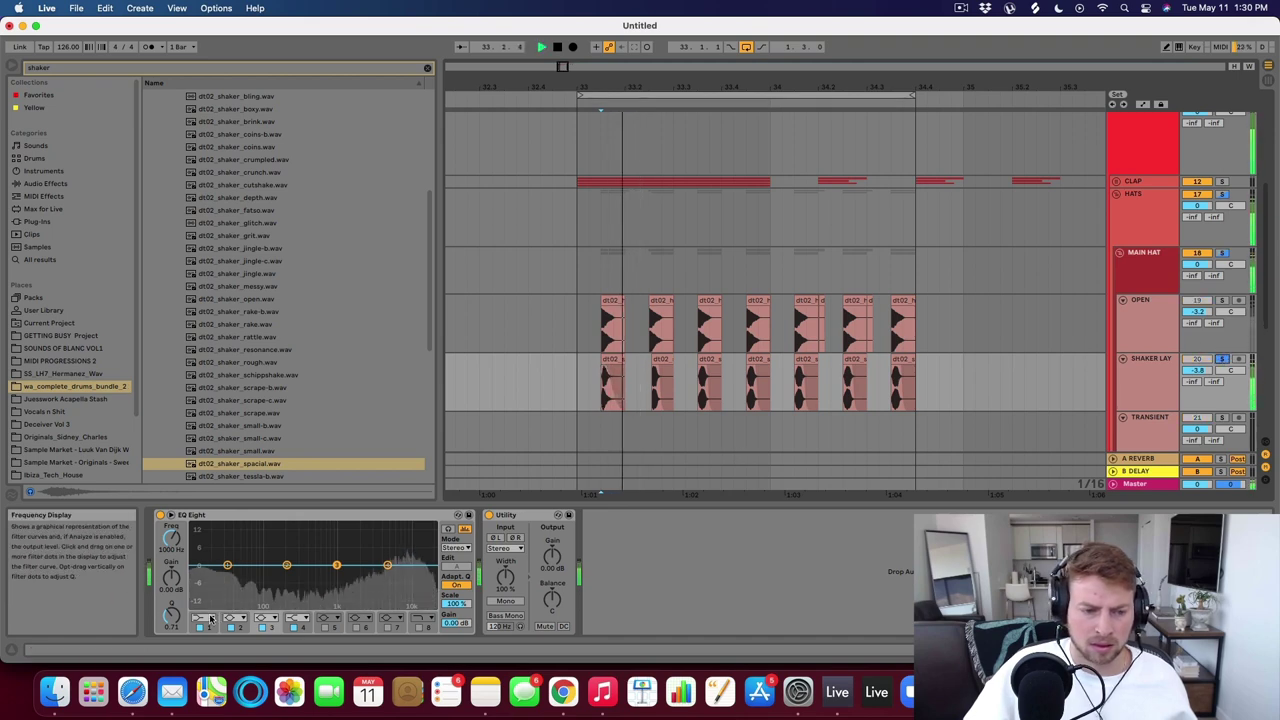
pyautogui.click(211, 619)
pyautogui.click(204, 630)
pyautogui.moveTo(228, 576); pyautogui.dragTo(283, 576)
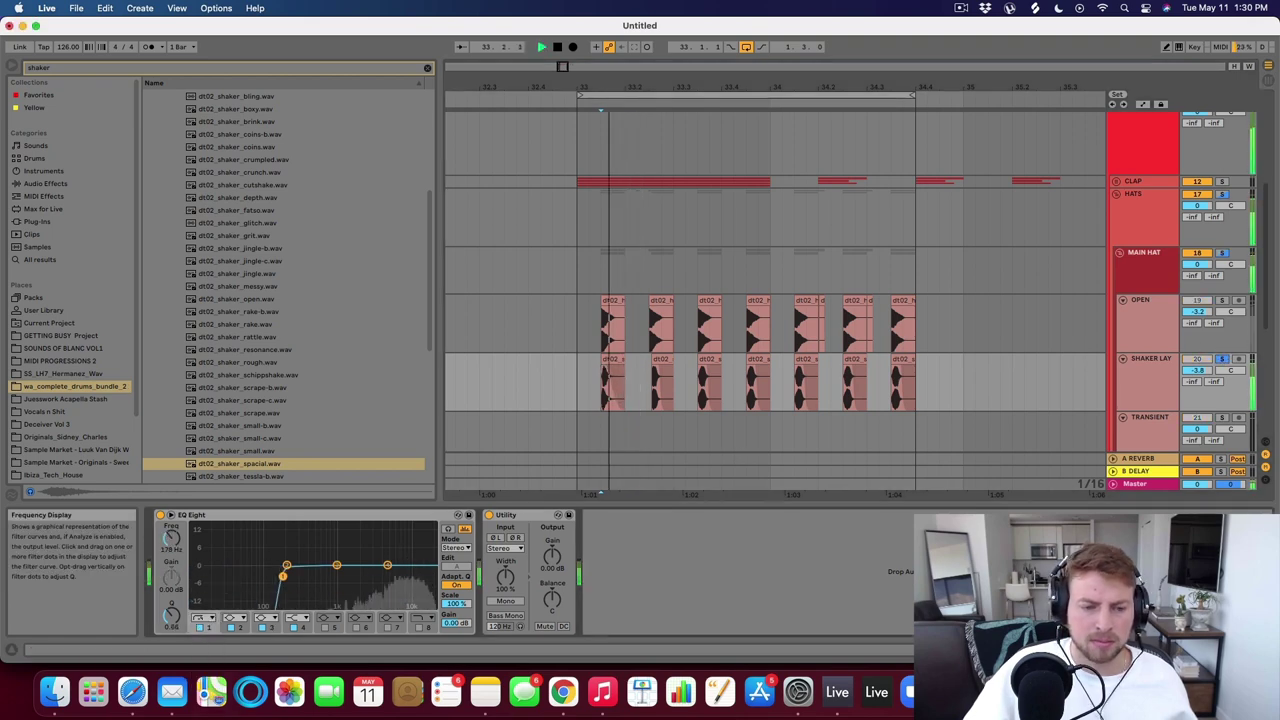
pyautogui.click(615, 360)
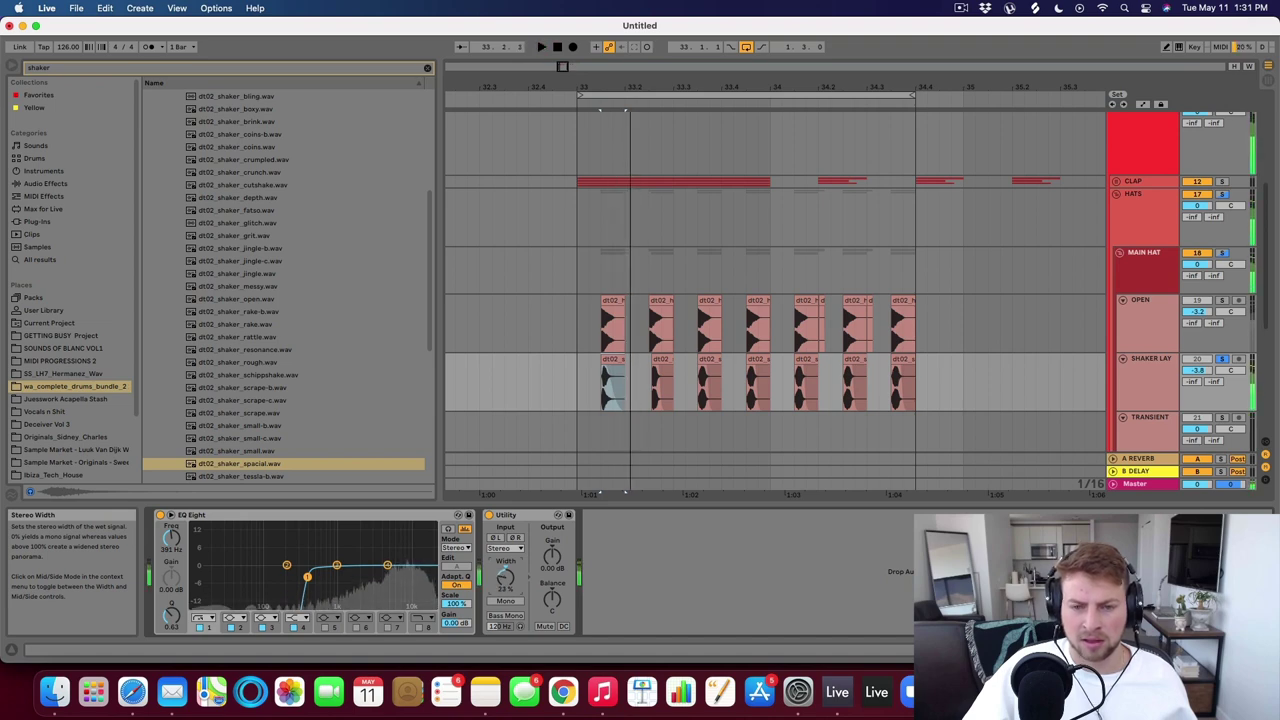
pyautogui.moveTo(505, 578); pyautogui.dragTo(505, 588)
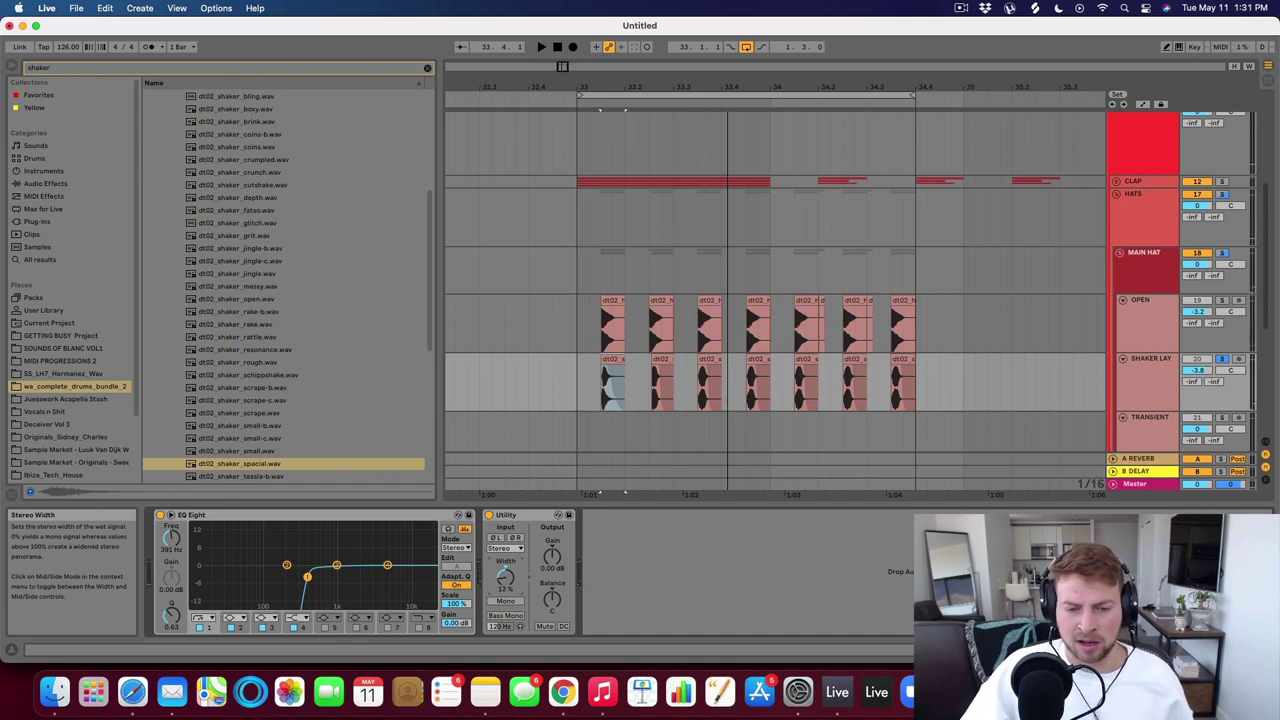
pyautogui.press('space')
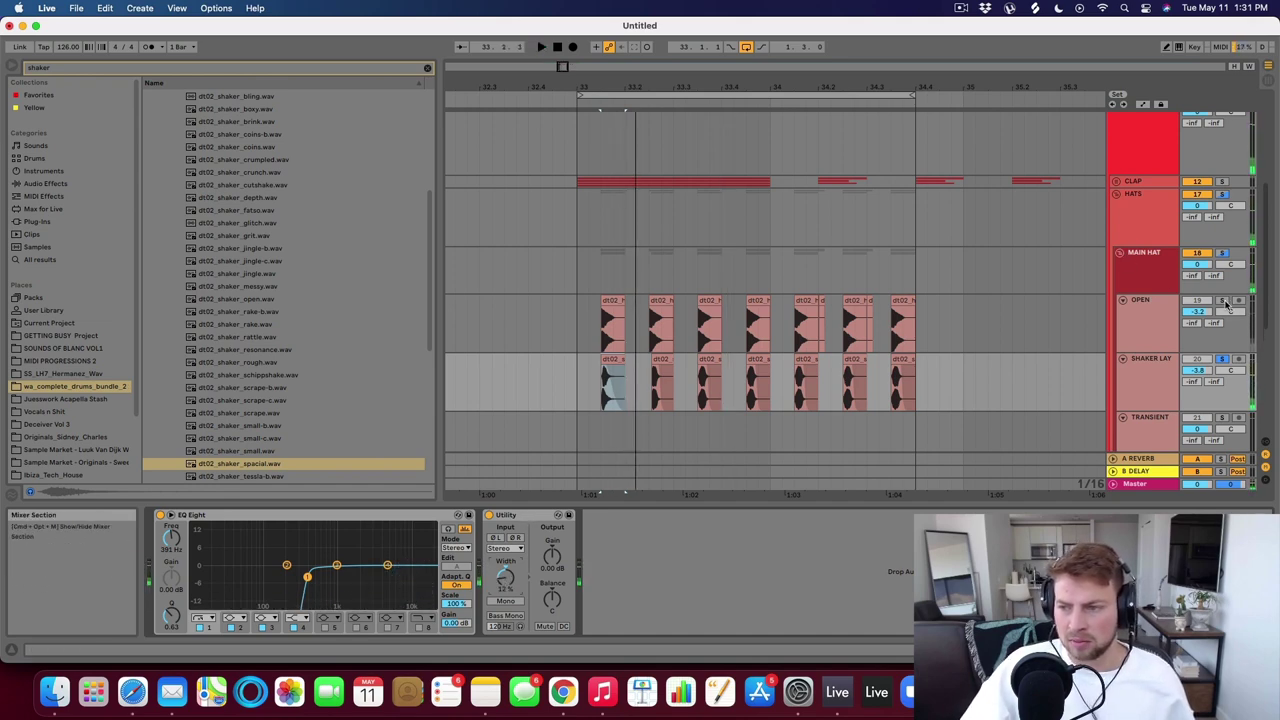
# Consolidate the first shaker hit into a one-beat clip from 33.1.1 to 33.2.1, and set the OPEN track's volume to -6.4 dB.
pyautogui.press('space')
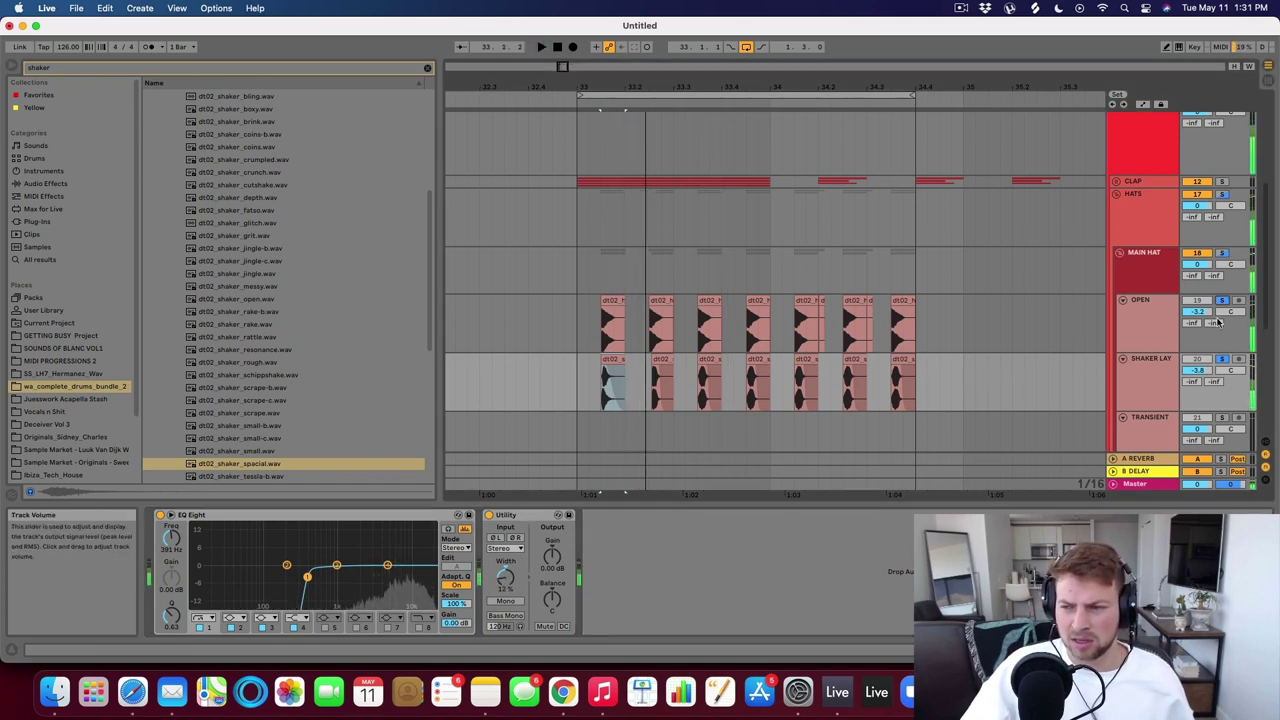
pyautogui.click(626, 390)
pyautogui.press('space')
pyautogui.moveTo(626, 390); pyautogui.dragTo(582, 390)
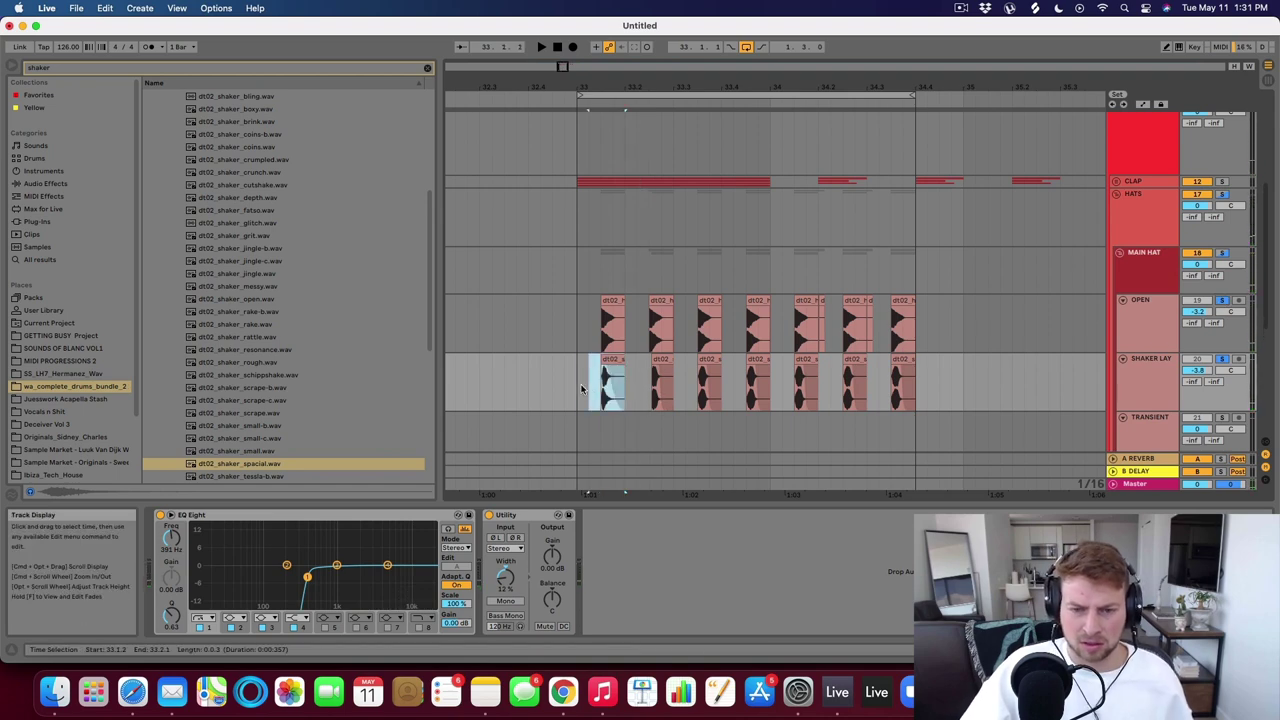
pyautogui.press('super+j')
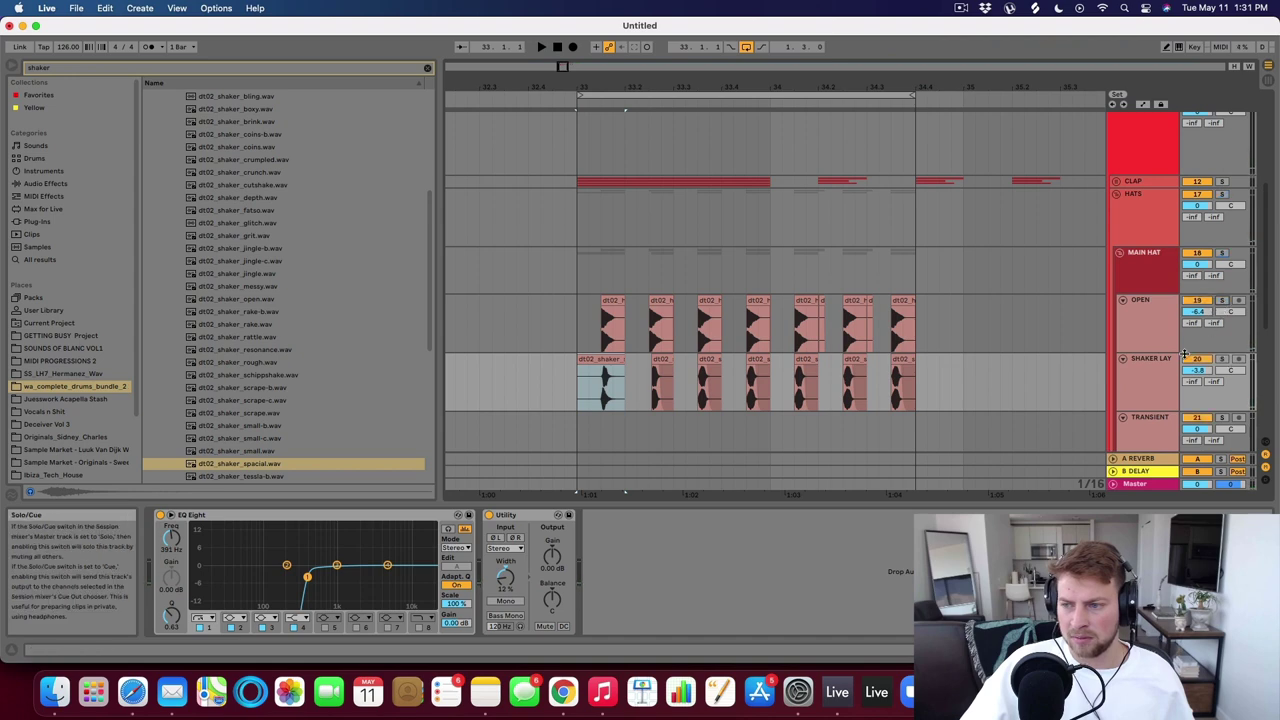
# Make the open hi-hat hit a one-beat clip and duplicate the OPEN and SHAKER LAY beat repeatedly up to 34.4.1.
pyautogui.click(528, 374)
pyautogui.keyDown('shift'); pyautogui.click(634, 367); pyautogui.keyUp('shift')
pyautogui.moveTo(634, 367); pyautogui.dragTo(577, 311)
pyautogui.press('super+d')
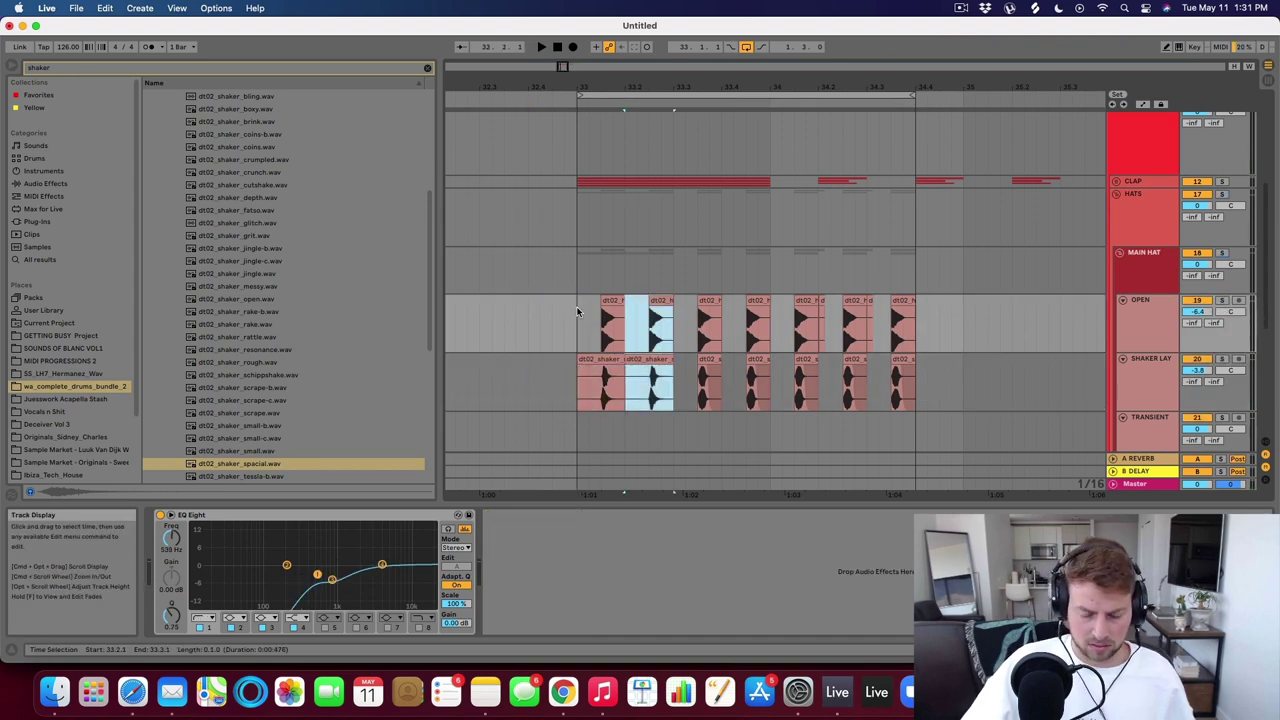
pyautogui.press('super+d')
pyautogui.press('super+d')
pyautogui.press('super+d')
pyautogui.press('super+d')
pyautogui.press('super+d')
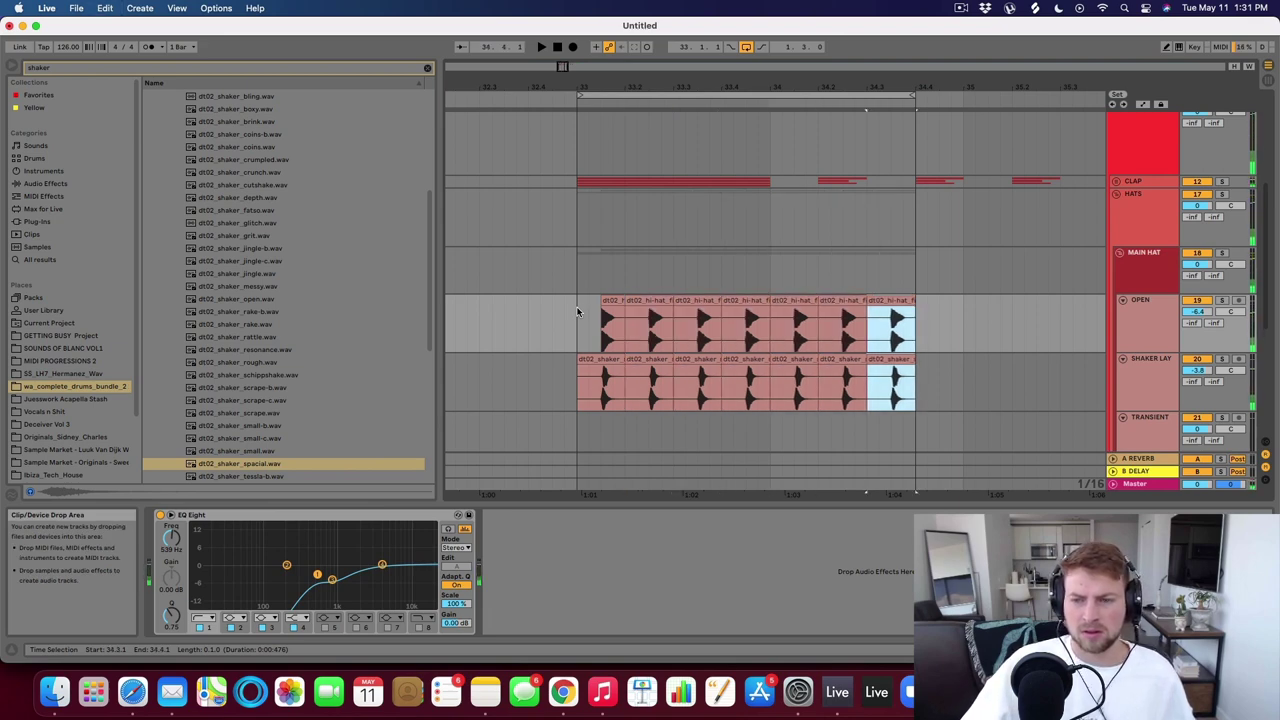
# Paste the one-beat open hi-hat clip at 33.1.1 on the OPEN track.
pyautogui.click(578, 320)
pyautogui.press('super+v')
pyautogui.click(577, 340)
# Play the loop with and without the SHAKER LAY track, and set that track's volume to -5.5 dB.
pyautogui.press('space')
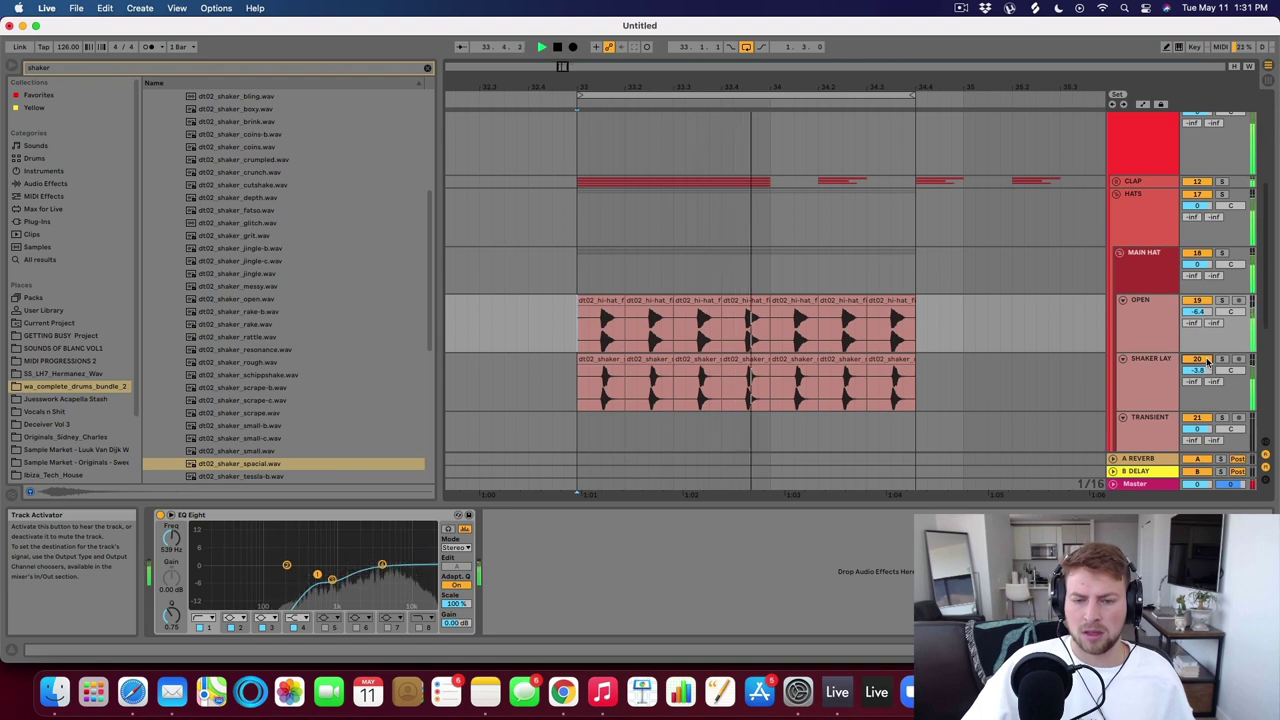
pyautogui.click(578, 388)
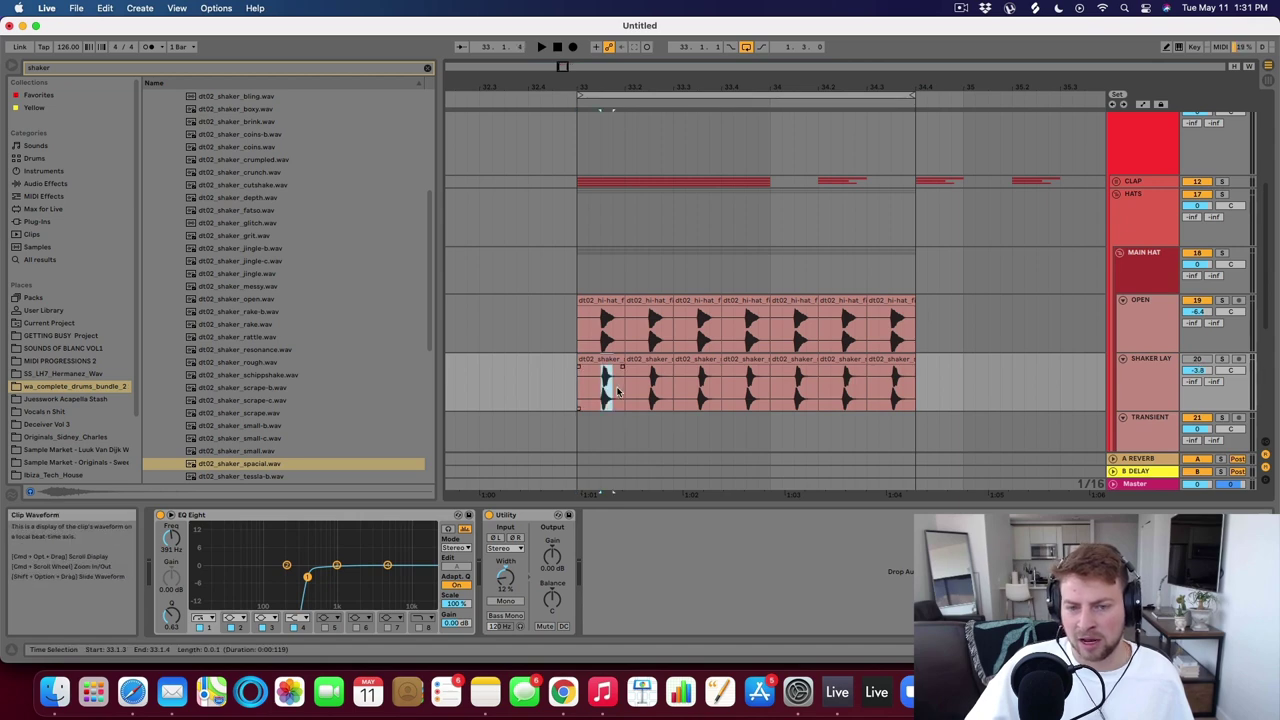
pyautogui.click(601, 316)
pyautogui.press('space')
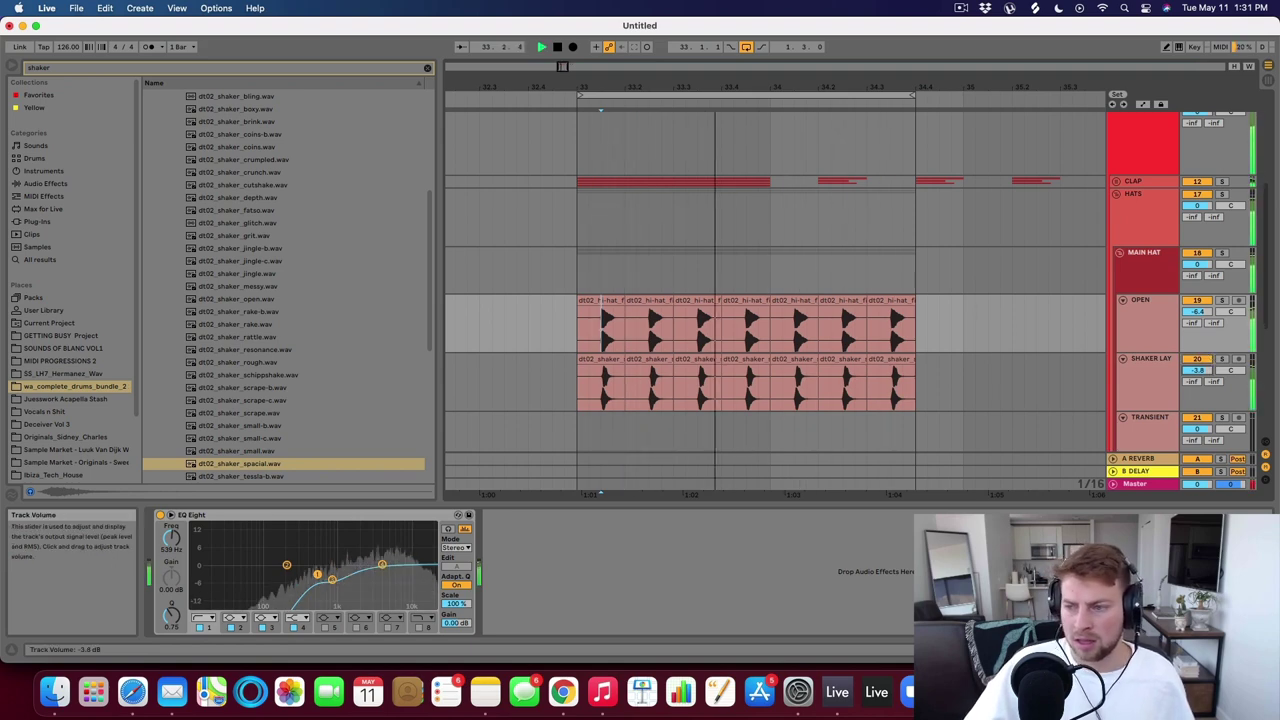
pyautogui.moveTo(1208, 368); pyautogui.dragTo(1208, 374)
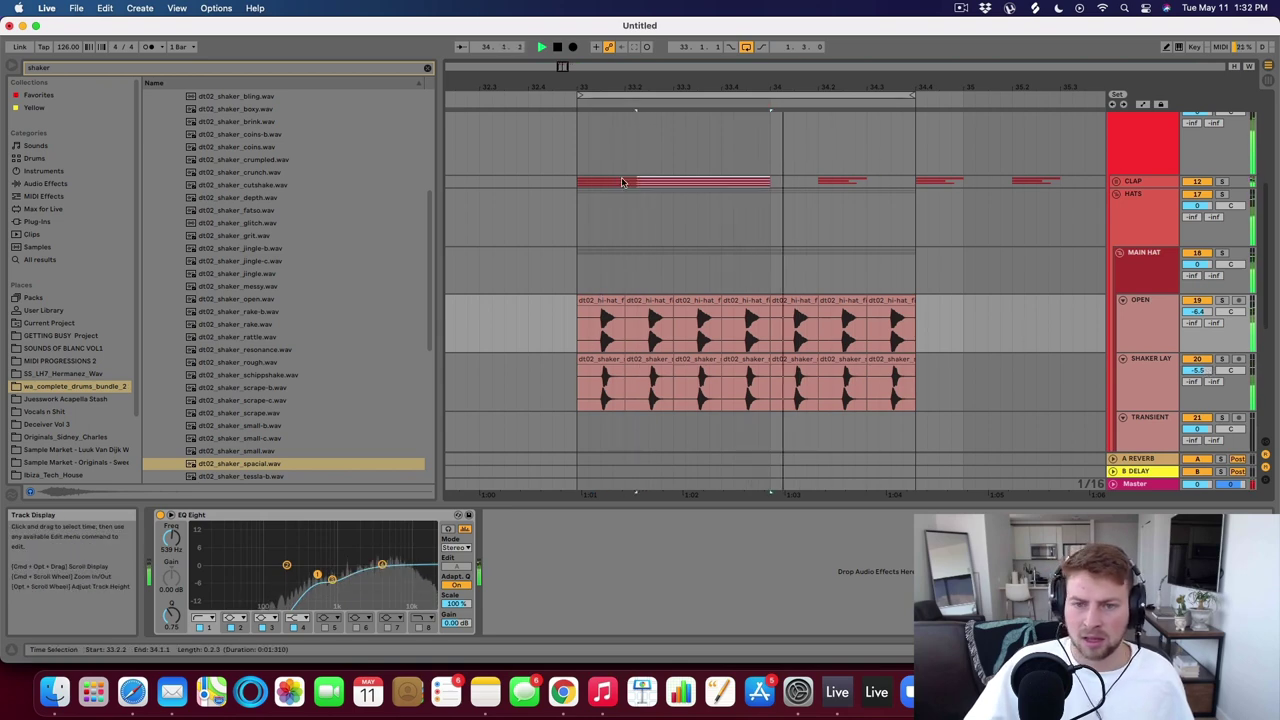
# Repeat the one-bar CLAP pattern at 34.1.1 and extend the loop to two bars, ending at 35.1.1.
pyautogui.click(577, 185)
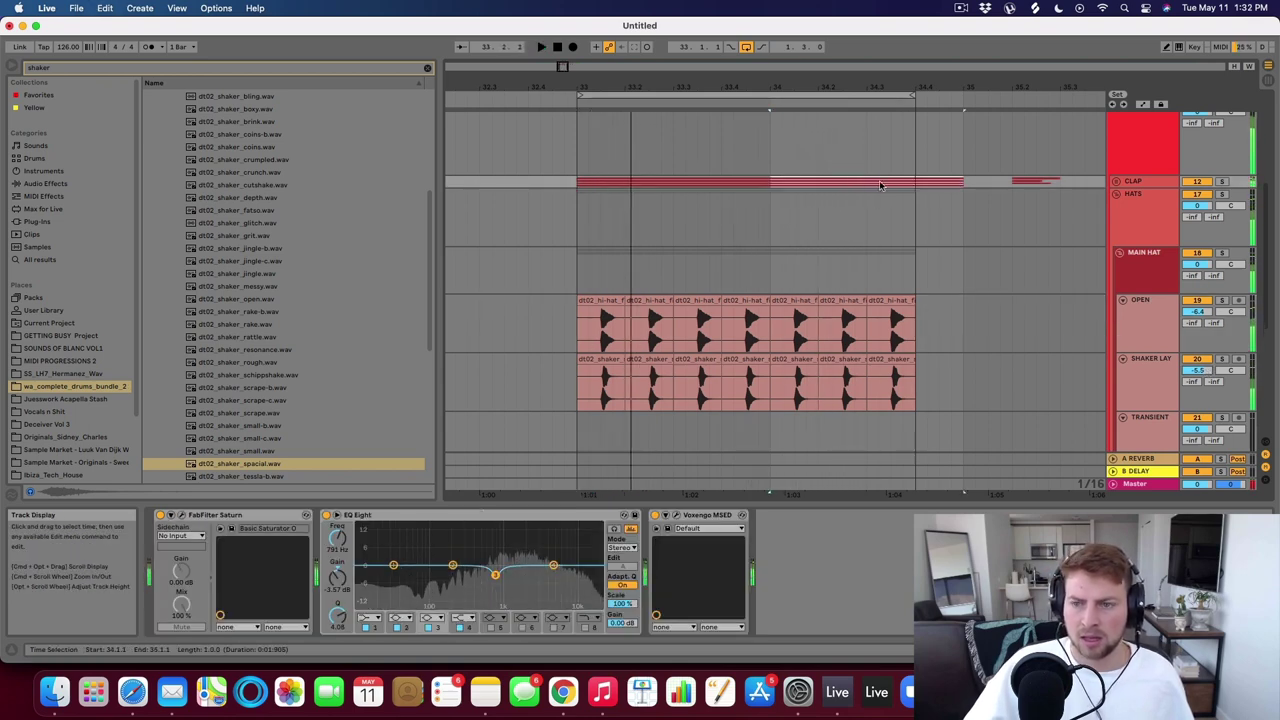
pyautogui.moveTo(913, 97); pyautogui.dragTo(957, 98)
pyautogui.click(934, 329)
# Duplicate the last one-beat OPEN and SHAKER LAY clips to fill the final beat up to 35.1.1.
pyautogui.click(894, 289)
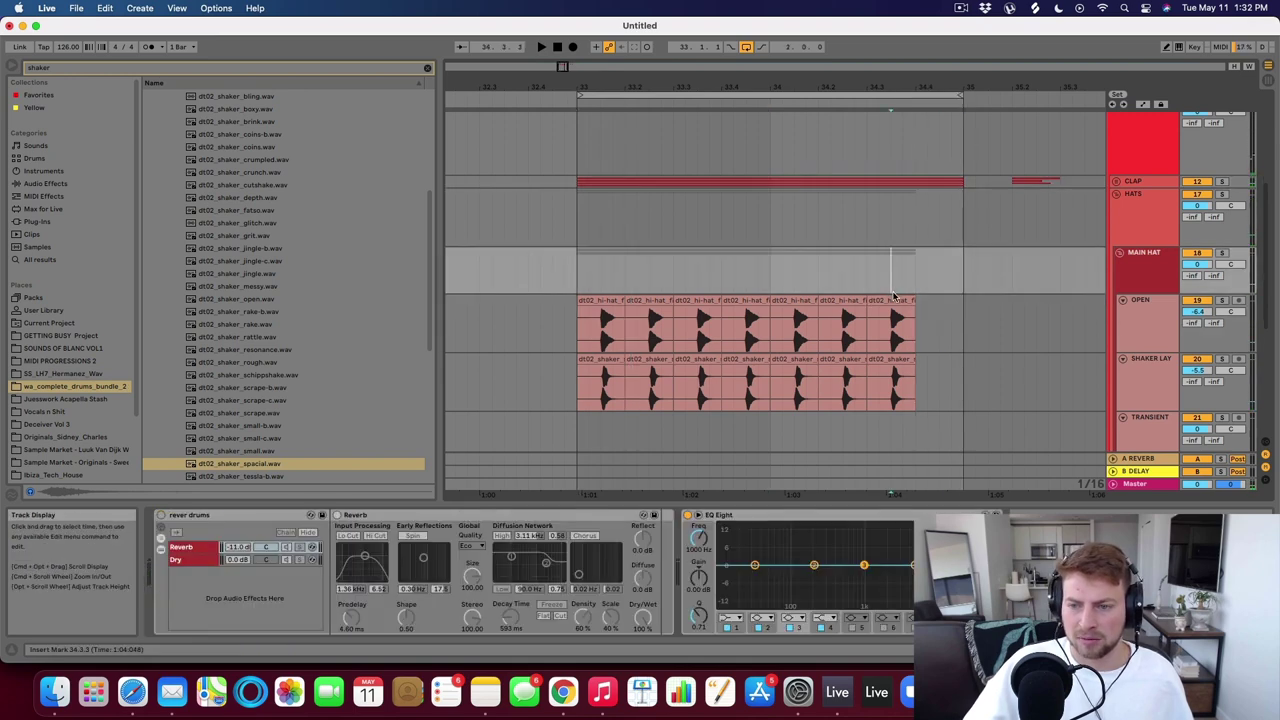
pyautogui.click(894, 300)
pyautogui.keyDown('shift'); pyautogui.click(903, 360); pyautogui.keyUp('shift')
pyautogui.press('super+d')
pyautogui.click(1076, 337)
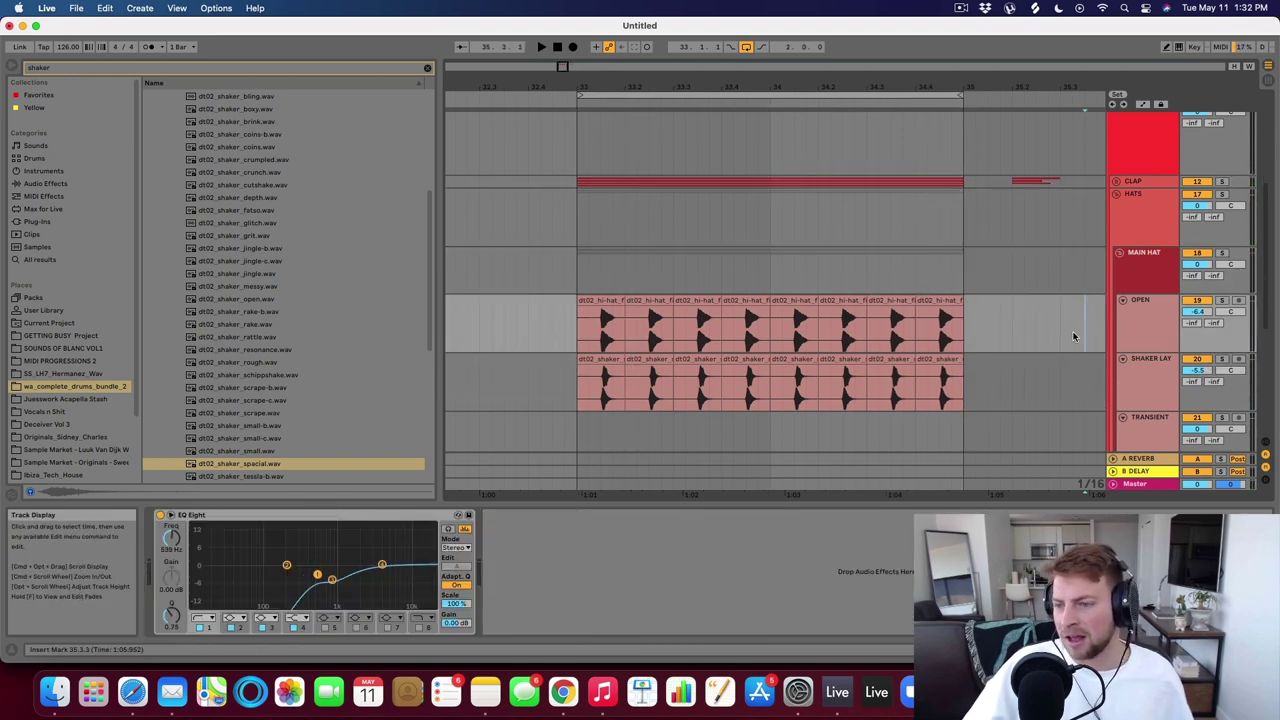
# Mark a short range at 33.1.3 on the TRANSIENT track, where the first open hi-hat hit begins.
pyautogui.scroll(-2, 876, 358)
pyautogui.scroll(10, 605, 198)
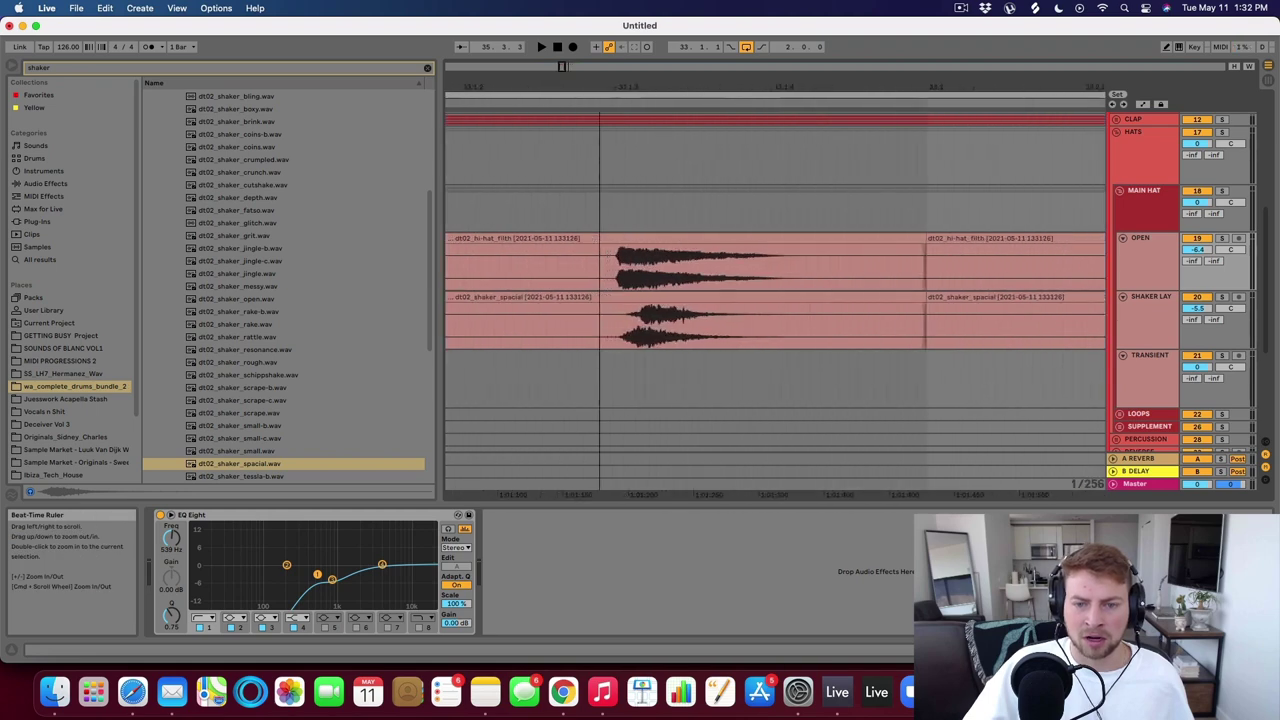
pyautogui.moveTo(632, 362); pyautogui.dragTo(646, 362)
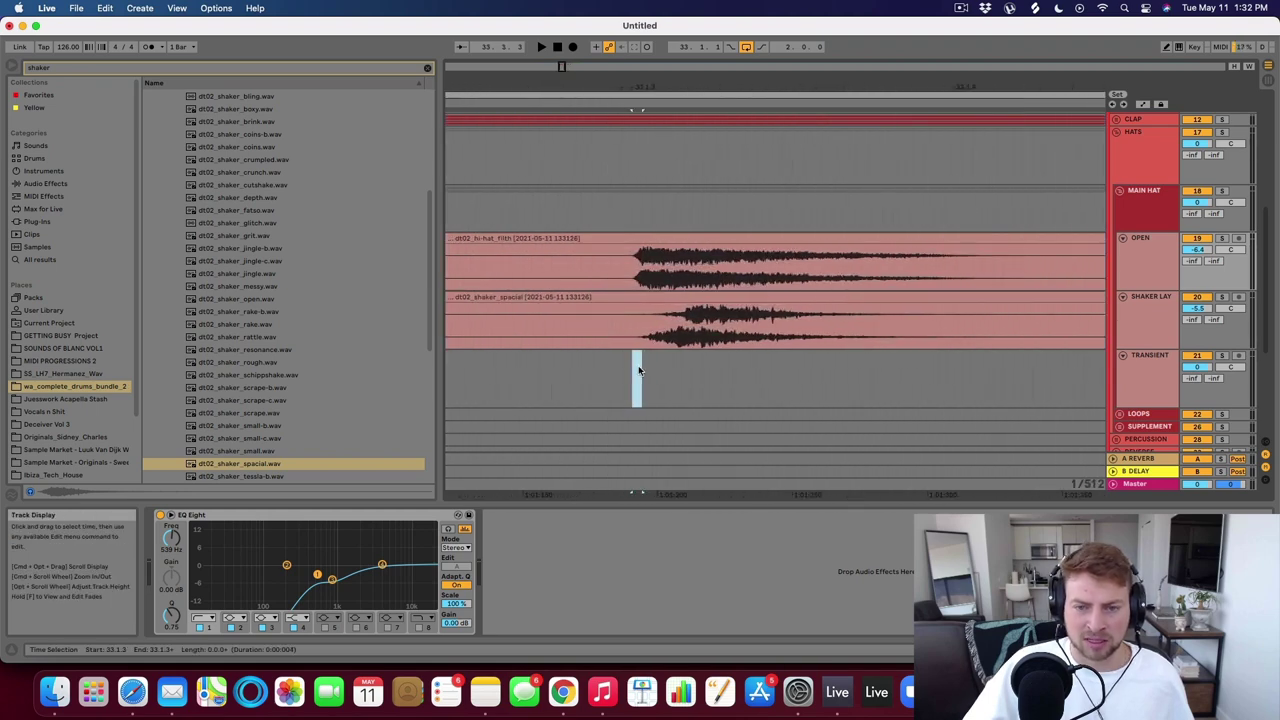
pyautogui.scroll(5, 205, 178)
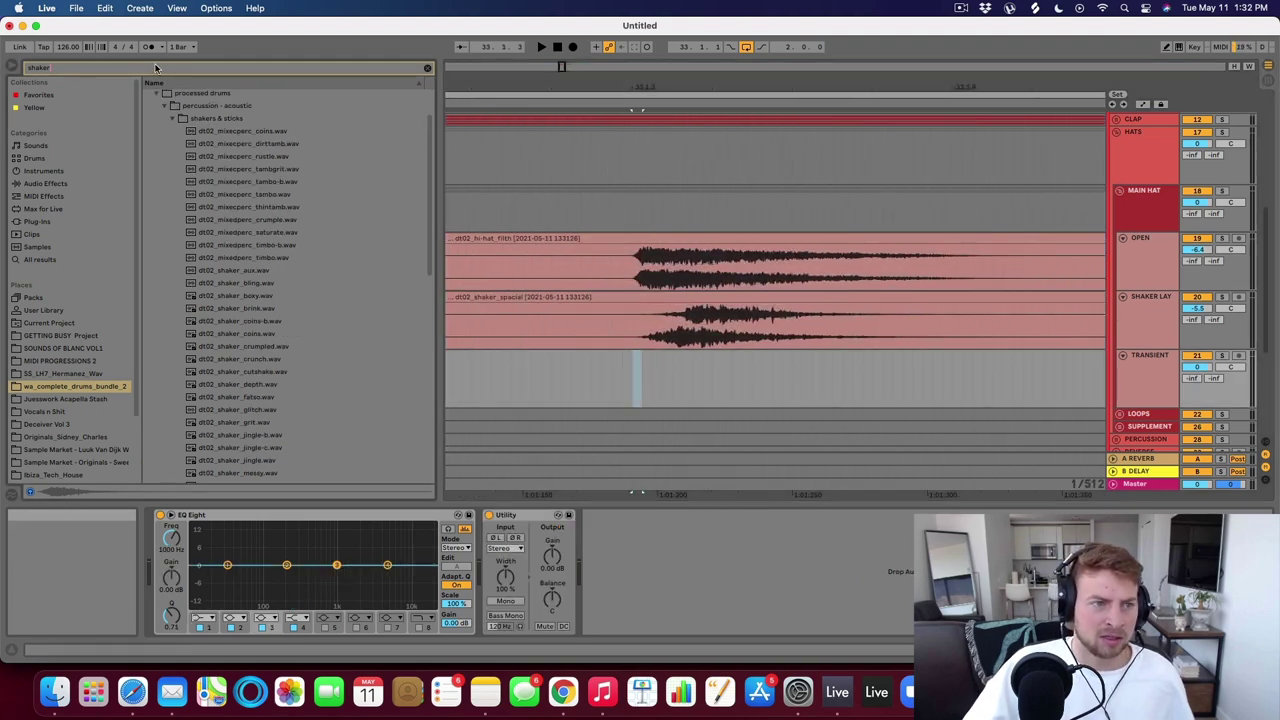
# Clear the shaker search in the sample browser and collapse the shakers & sticks folder.
pyautogui.press('BackSpace')
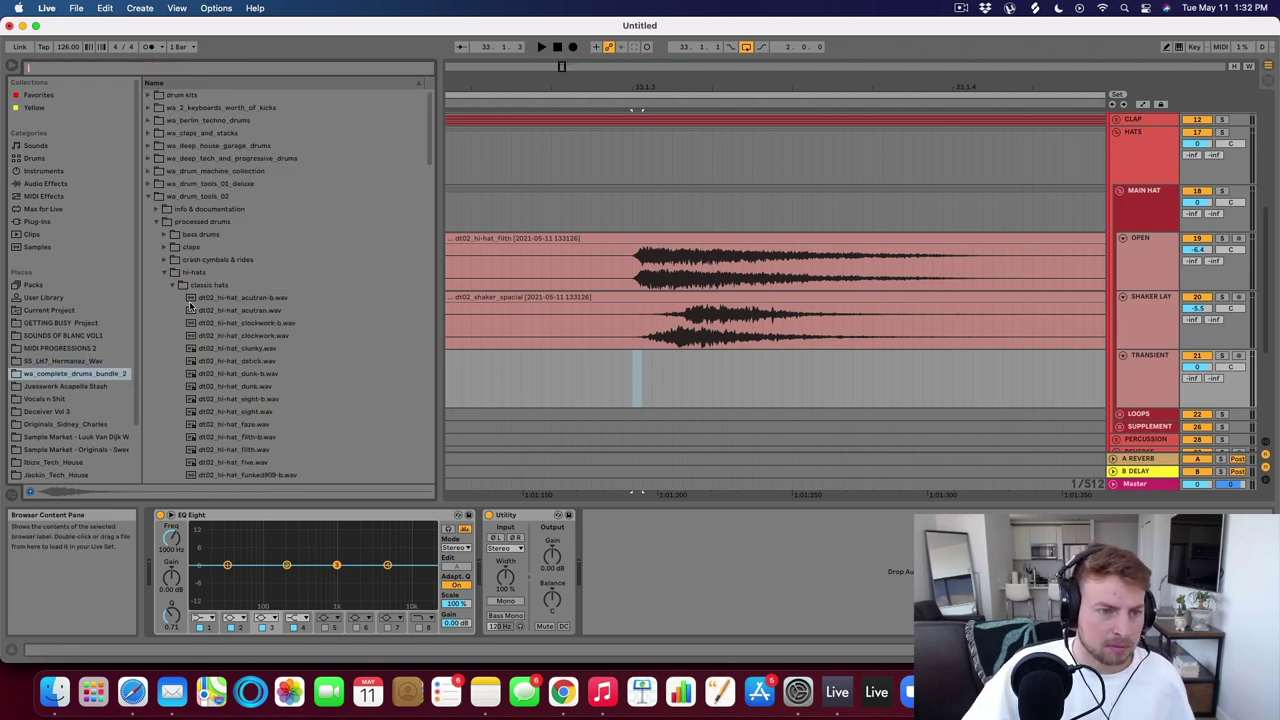
pyautogui.scroll(-5, 221, 311)
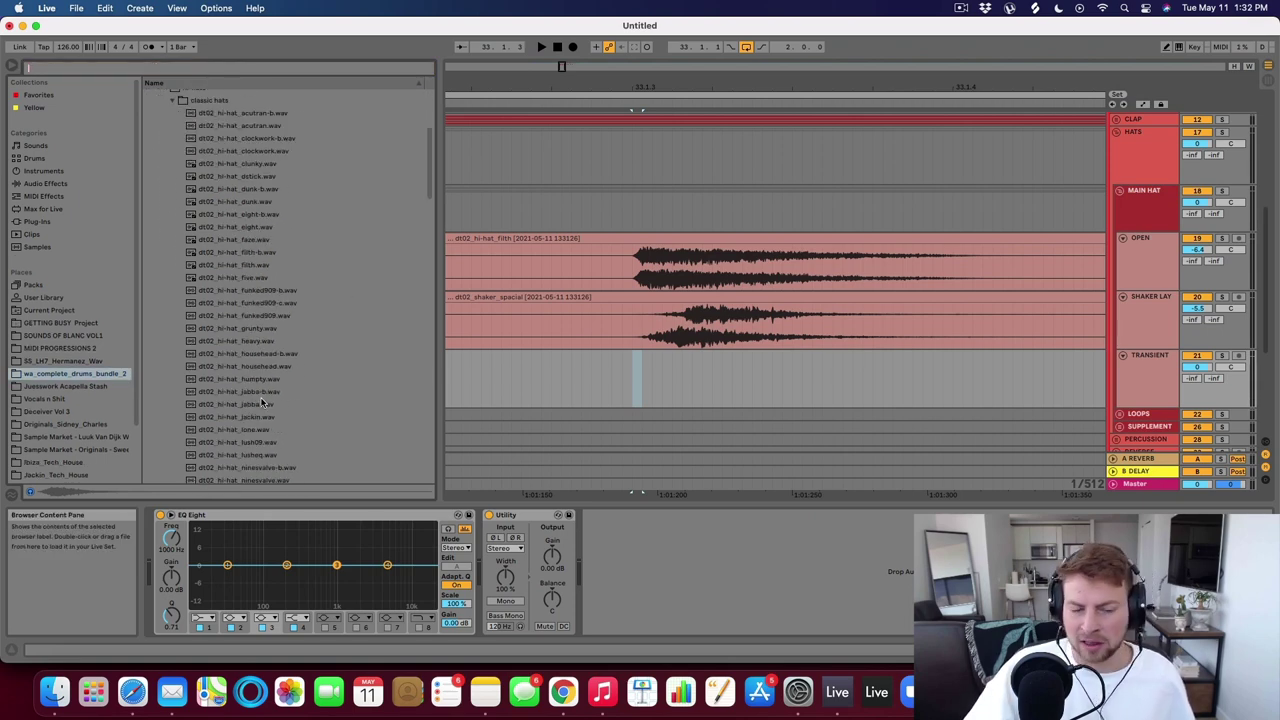
pyautogui.scroll(-5, 262, 403)
pyautogui.click(230, 337)
pyautogui.press('Up')
pyautogui.press('Up')
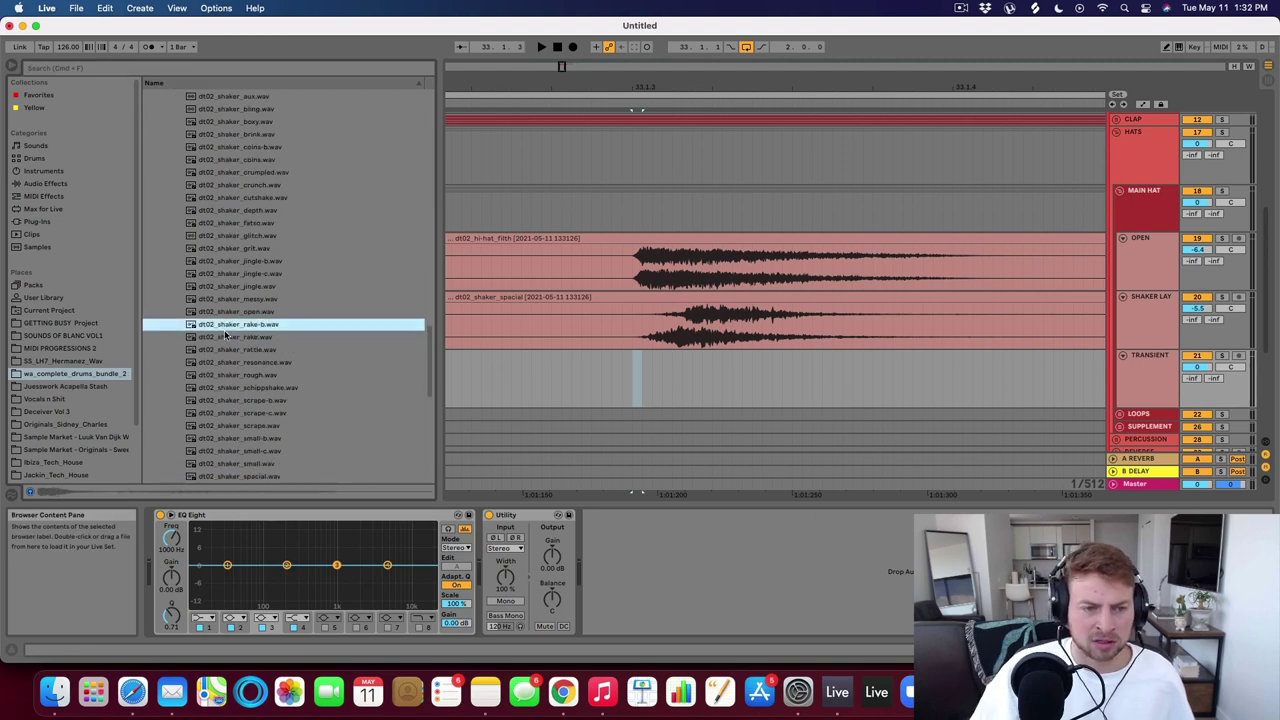
pyautogui.scroll(5, 225, 335)
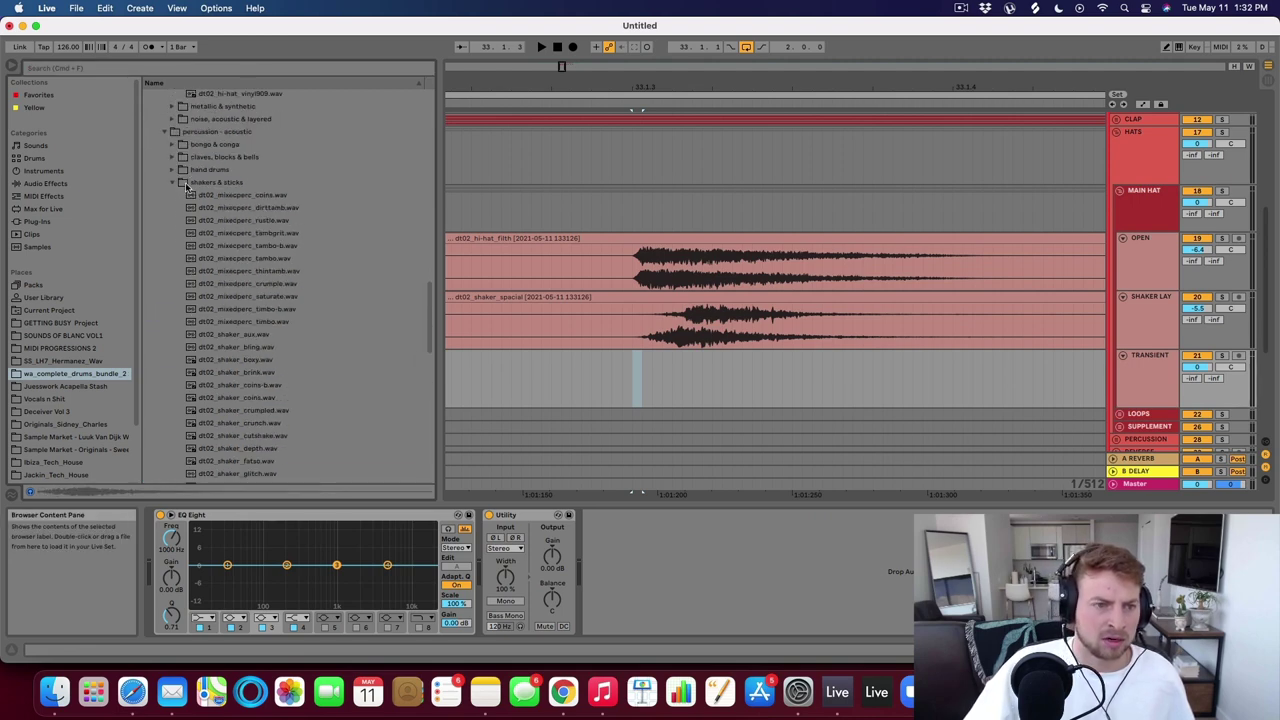
pyautogui.click(174, 184)
# Audition samples in the classic hats folder and place dt02_hi-hat_taped.wav at 33.1.3 on the TRANSIENT track.
pyautogui.scroll(3, 183, 191)
pyautogui.click(241, 204)
pyautogui.press('Up')
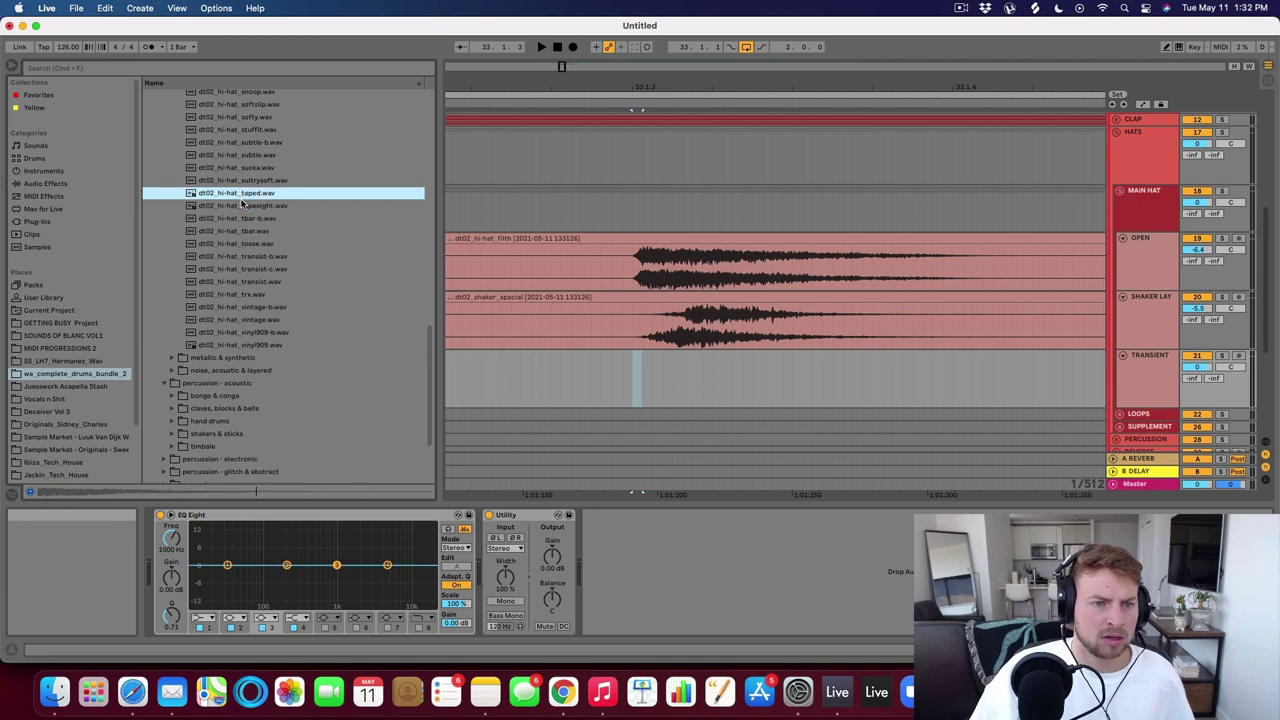
pyautogui.press('Up')
pyautogui.press('Down')
pyautogui.moveTo(249, 194); pyautogui.dragTo(656, 392)
pyautogui.click(682, 392)
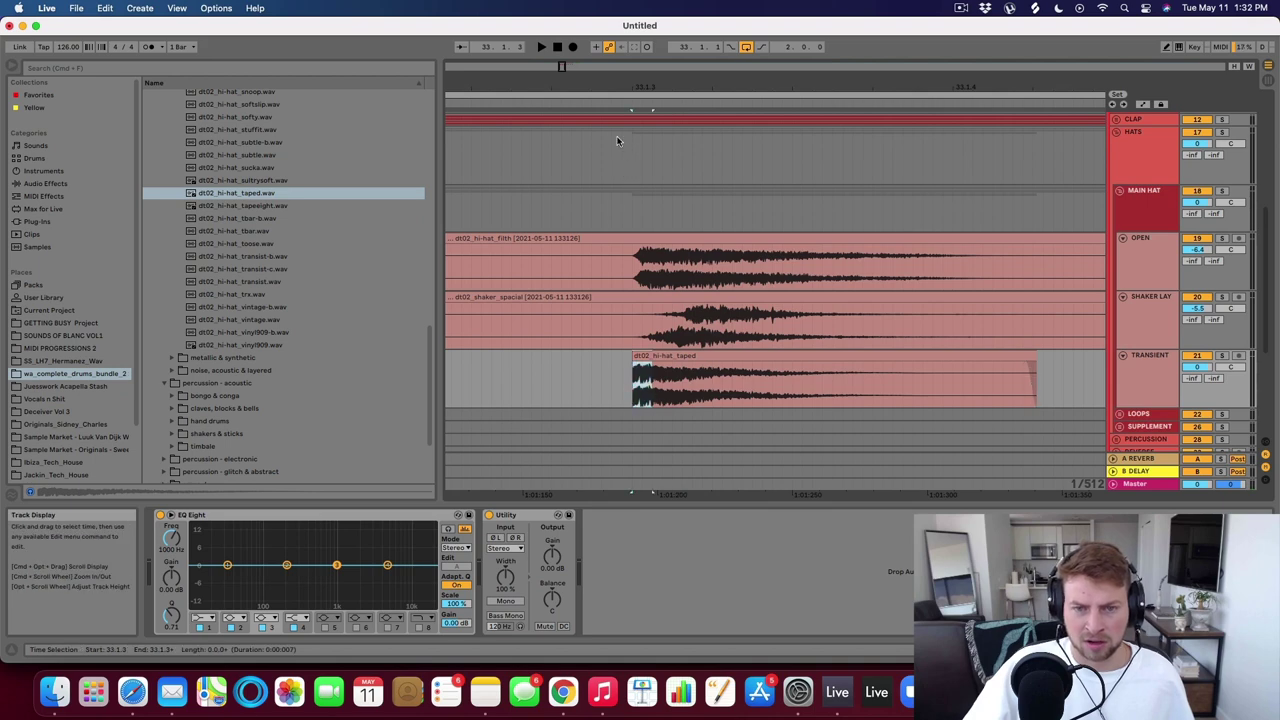
# Check the taped hi-hat's alignment with the layers above and cut its tail down to a short transient.
pyautogui.moveTo(643, 87); pyautogui.dragTo(625, 160)
pyautogui.click(568, 267)
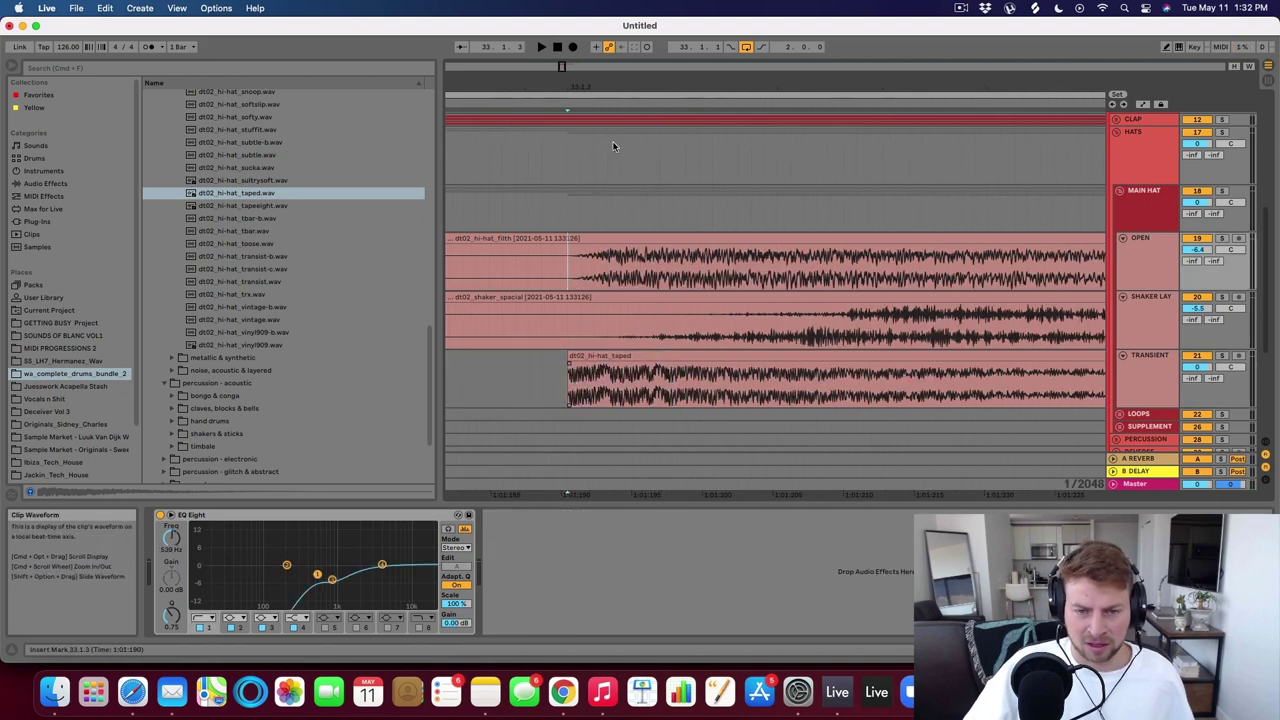
pyautogui.moveTo(637, 87)
pyautogui.mouseDown()
pyautogui.moveTo(637, 25)
pyautogui.moveTo(620, 25)
pyautogui.mouseUp()
pyautogui.click(780, 373)
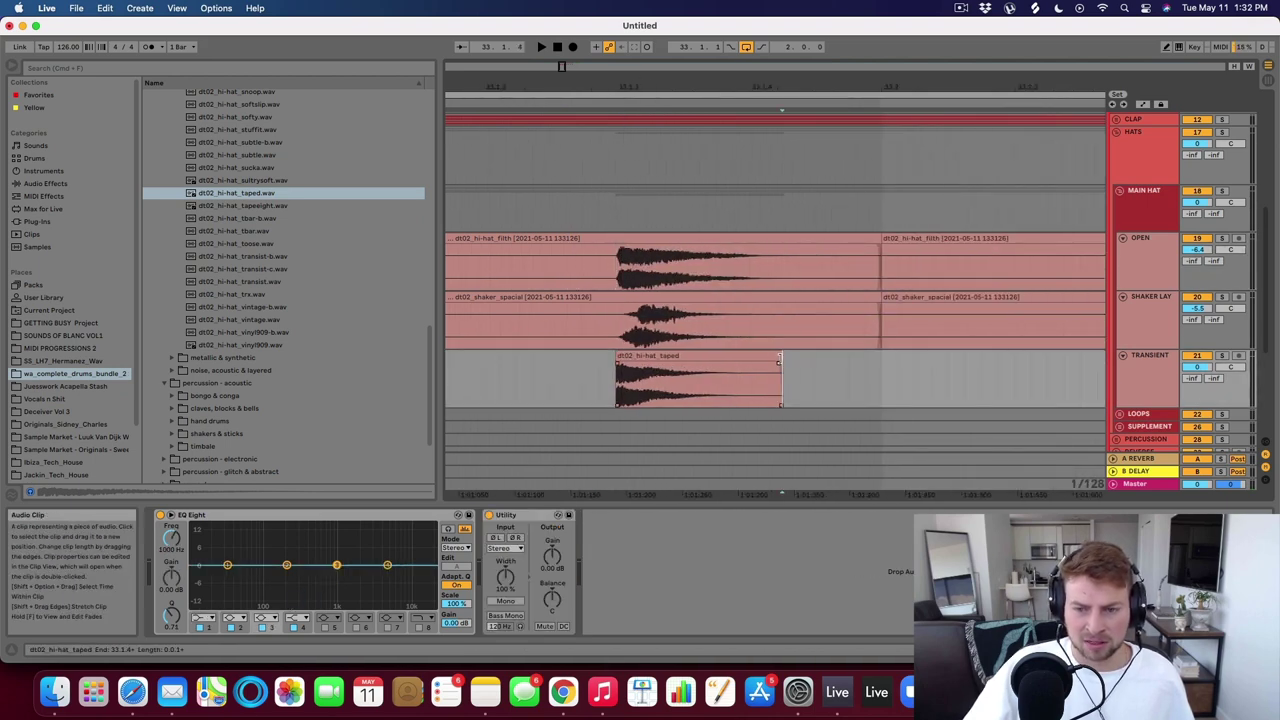
pyautogui.moveTo(779, 361); pyautogui.dragTo(622, 403)
pyautogui.click(644, 379)
pyautogui.click(612, 379)
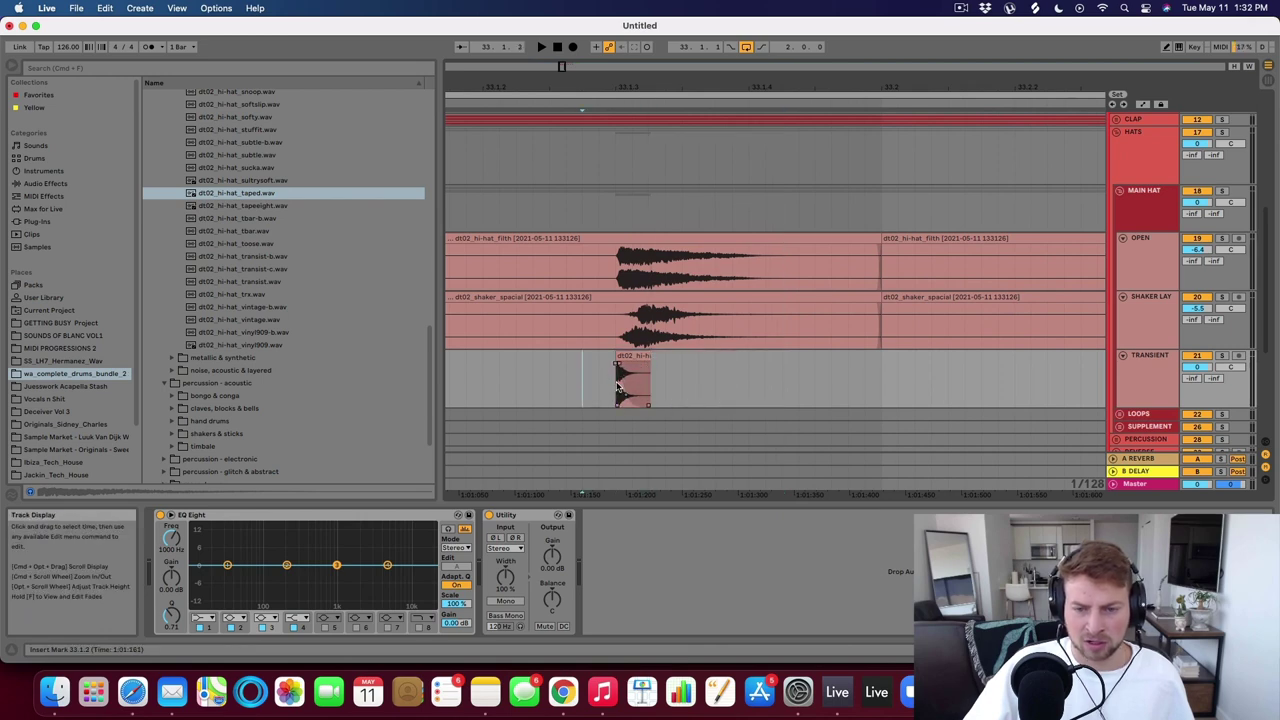
# Play the TRANSIENT track soloed, lengthen the taped hi-hat clip slightly and give it a curved fade-out.
pyautogui.press('space')
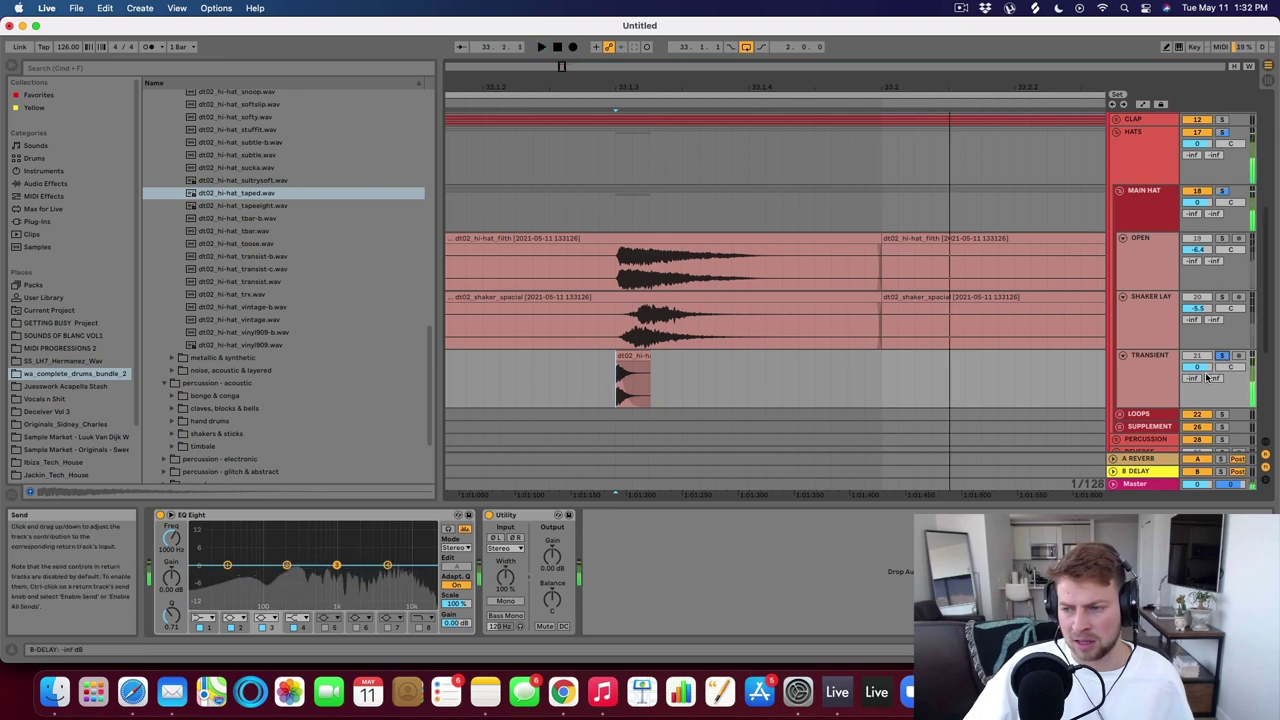
pyautogui.click(647, 357)
pyautogui.moveTo(649, 357)
pyautogui.mouseDown()
pyautogui.moveTo(713, 357)
pyautogui.moveTo(634, 378)
pyautogui.mouseUp()
pyautogui.click(665, 371)
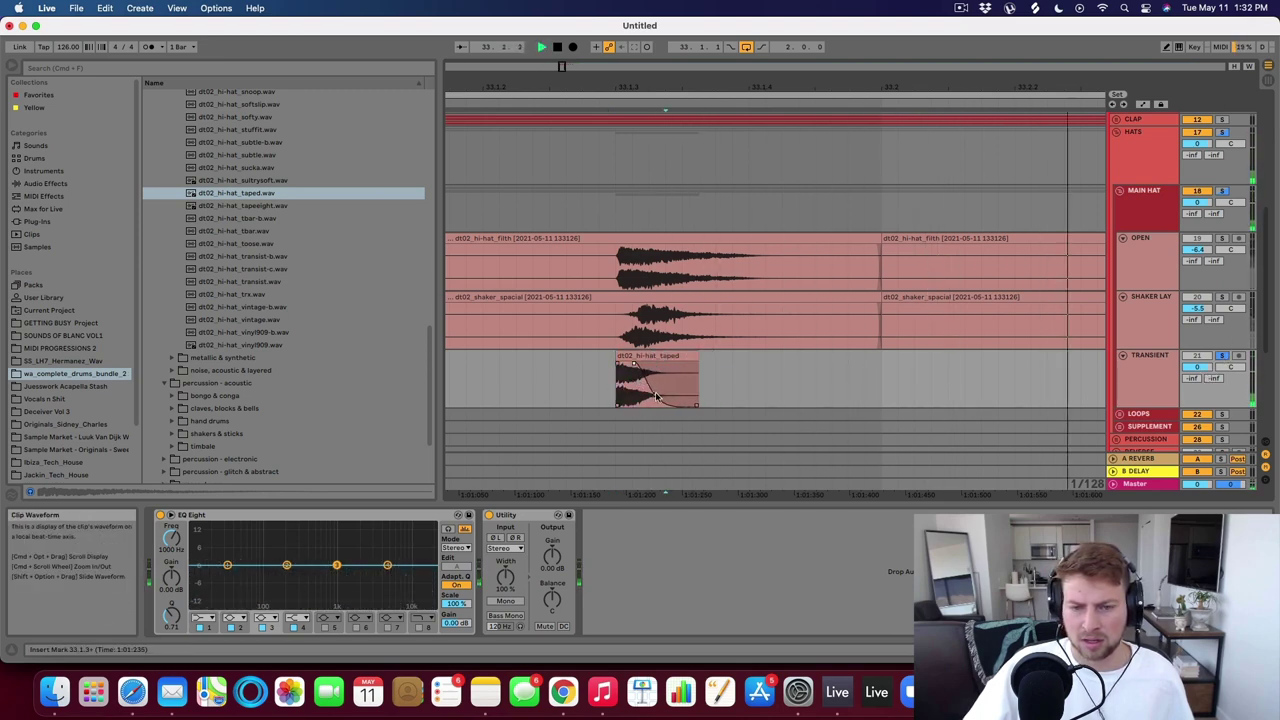
pyautogui.click(645, 385)
pyautogui.press('space')
pyautogui.press('space')
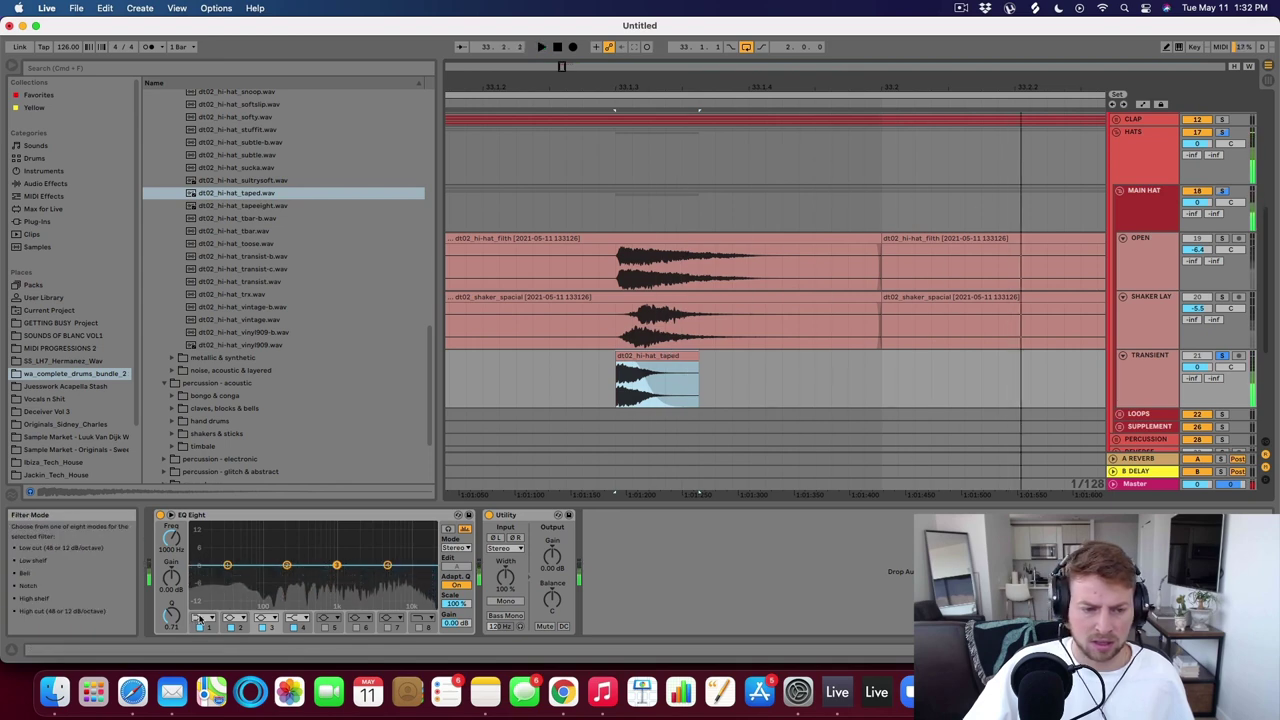
# Set EQ Eight band 1 on the TRANSIENT track to a low cut at about 843 Hz and play the result.
pyautogui.click(203, 618)
pyautogui.click(206, 629)
pyautogui.moveTo(228, 574); pyautogui.dragTo(237, 574)
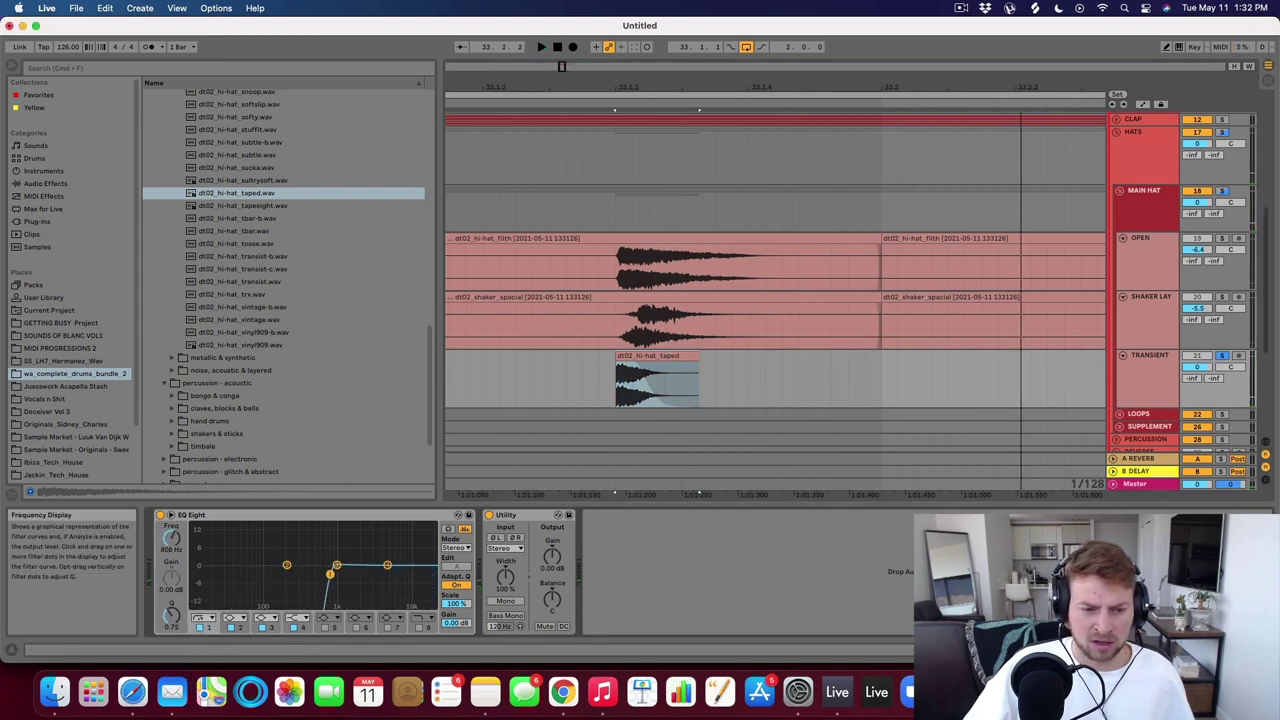
pyautogui.press('space')
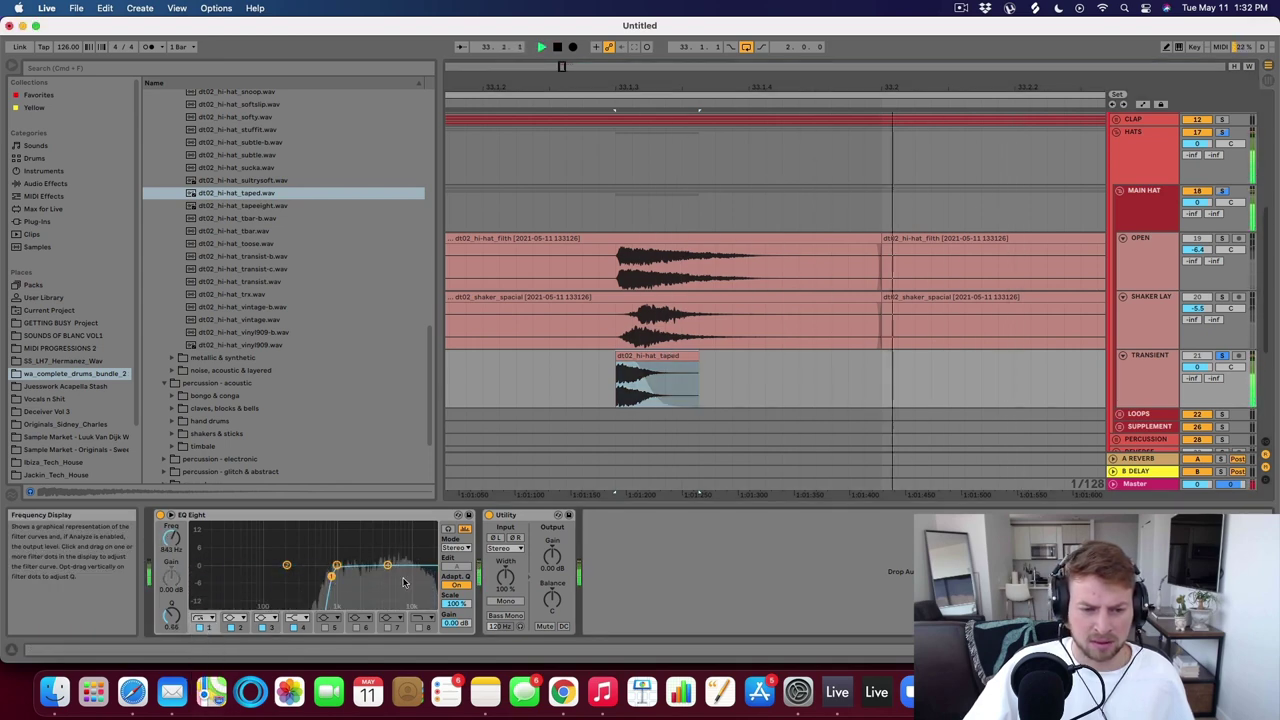
pyautogui.press('space')
# Reshape the transient's EQ with a lower low cut, a slight band 3 boost and band 4 at -5.83 dB around 3.16 kHz.
pyautogui.moveTo(388, 565); pyautogui.dragTo(387, 570)
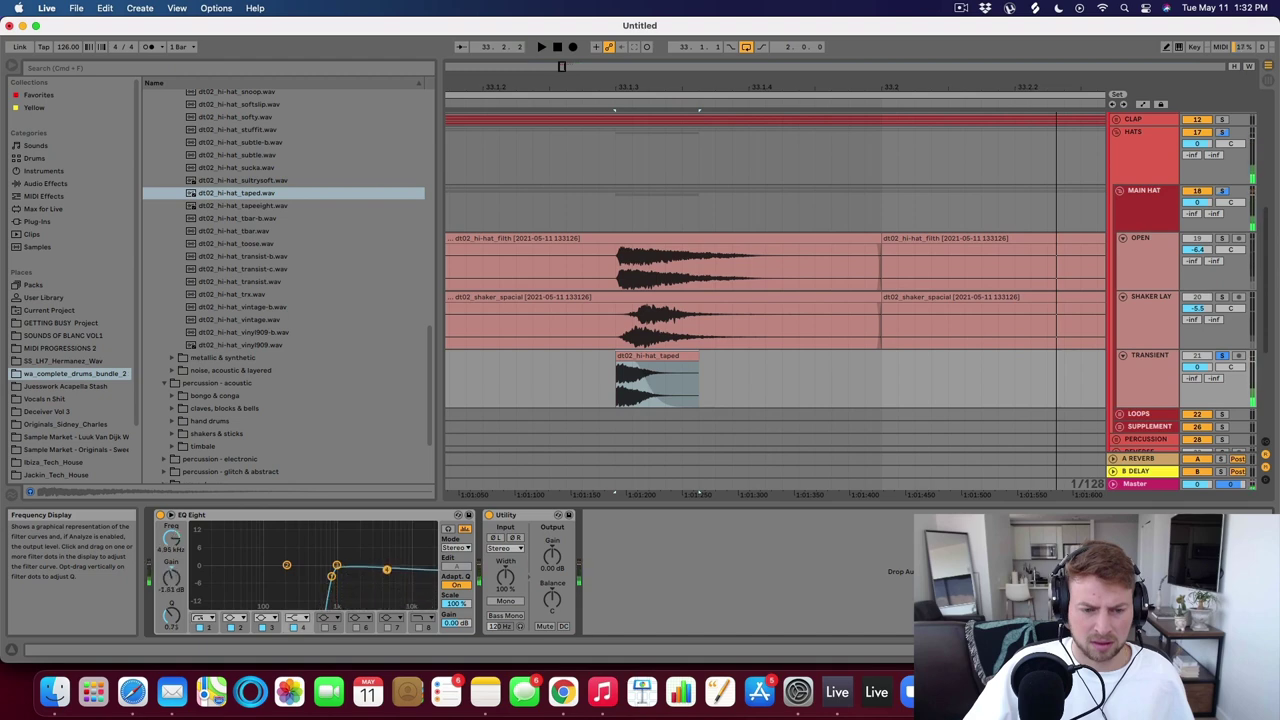
pyautogui.click(332, 576)
pyautogui.press('space')
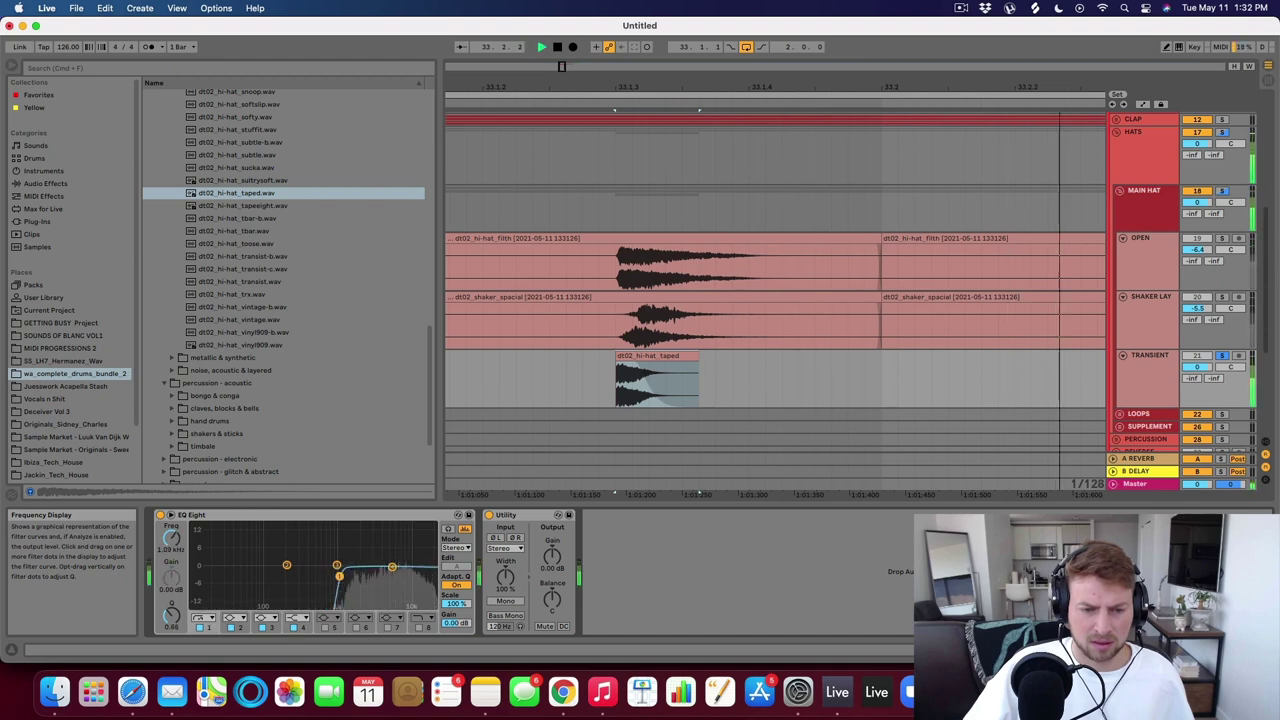
pyautogui.moveTo(332, 576); pyautogui.dragTo(319, 576)
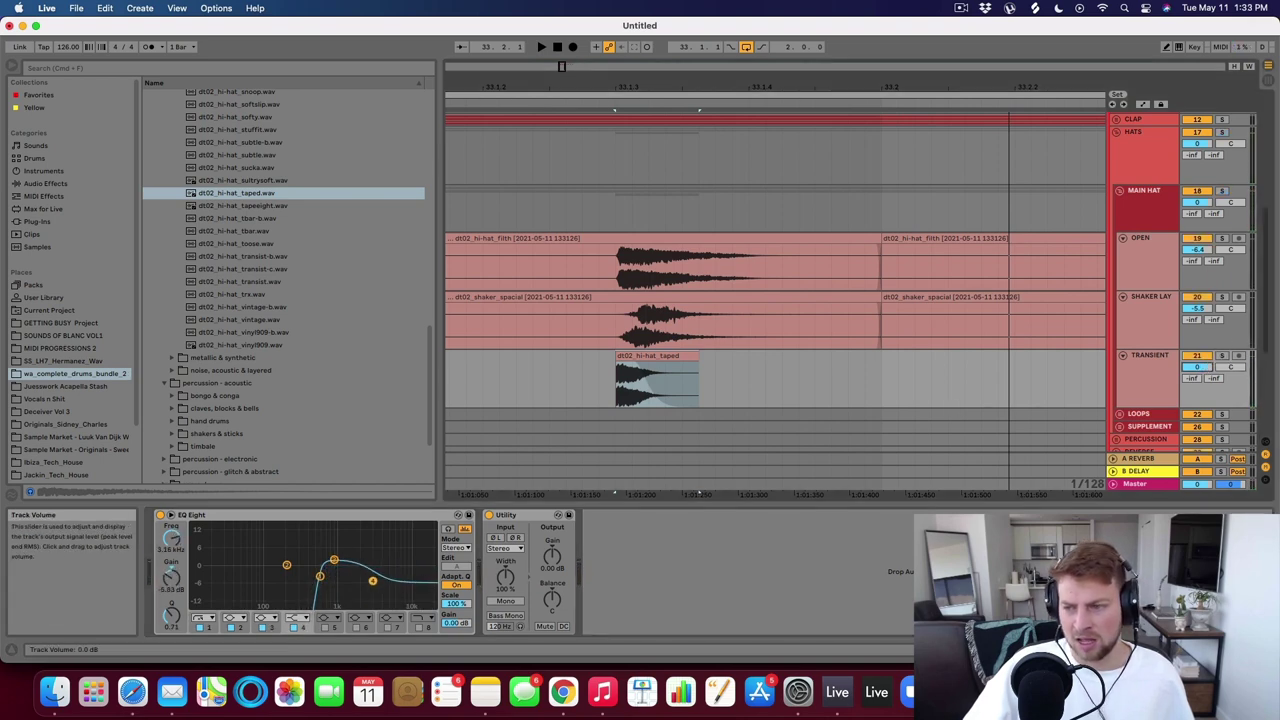
# Lower the TRANSIENT track's volume to -15.1 dB and play the transient on its own.
pyautogui.moveTo(1197, 367); pyautogui.dragTo(1197, 362)
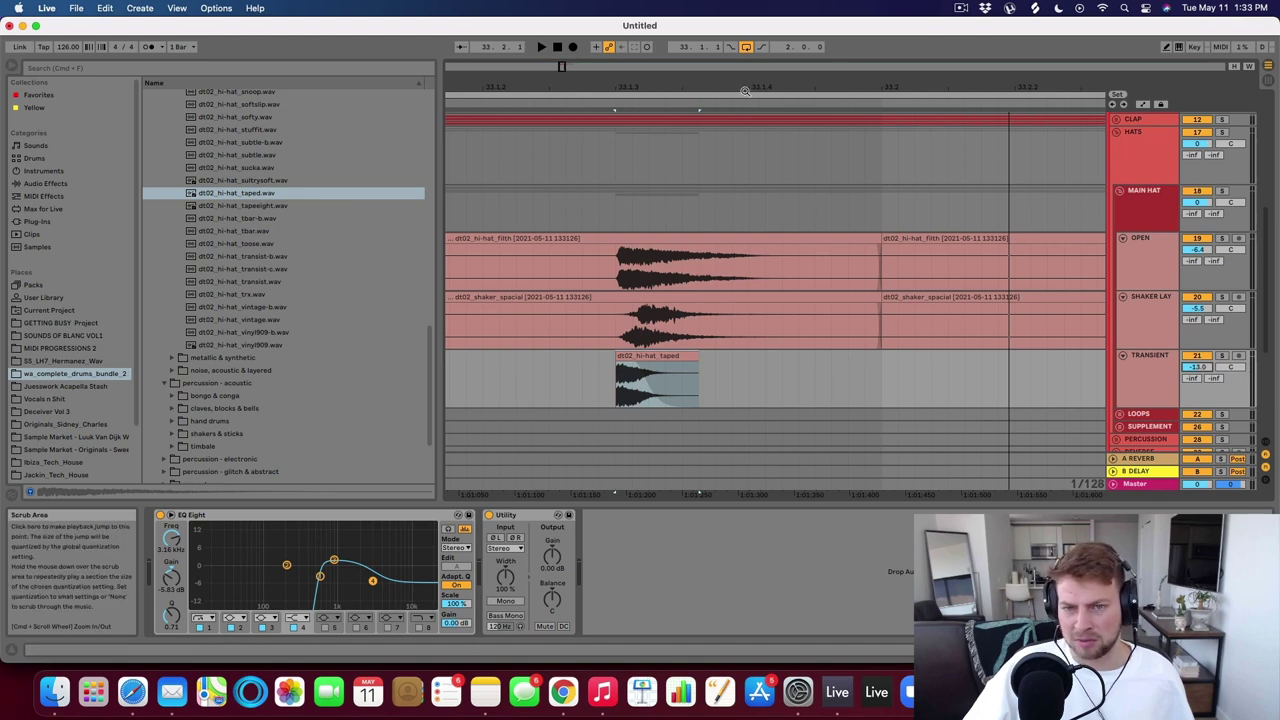
pyautogui.moveTo(745, 87); pyautogui.dragTo(738, 46)
pyautogui.click(647, 390)
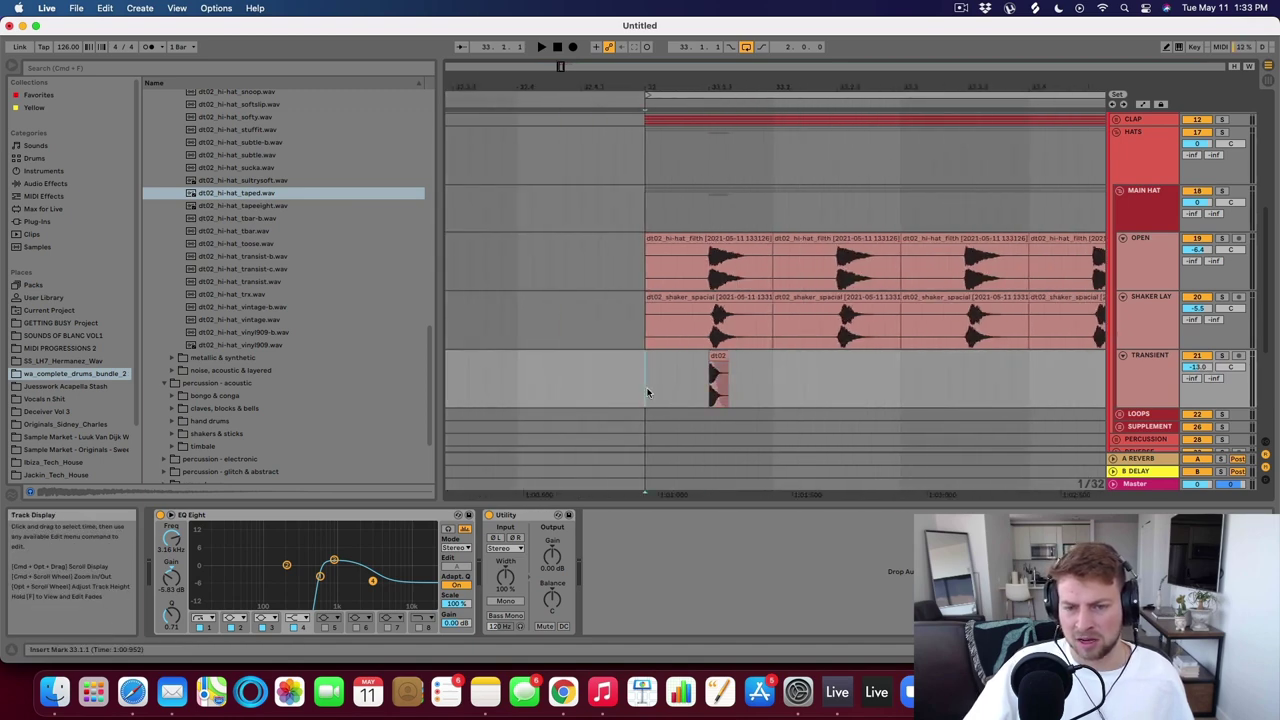
pyautogui.moveTo(1205, 359); pyautogui.dragTo(1205, 362)
pyautogui.click(1221, 355)
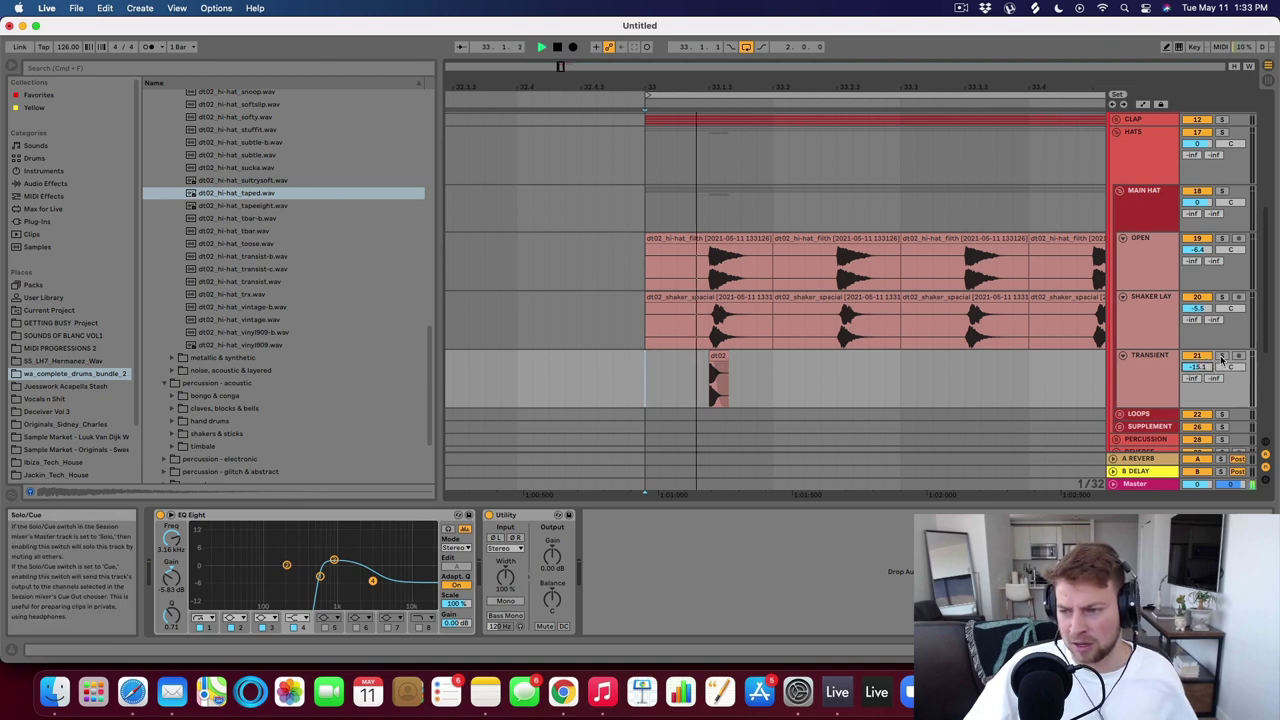
pyautogui.press('space')
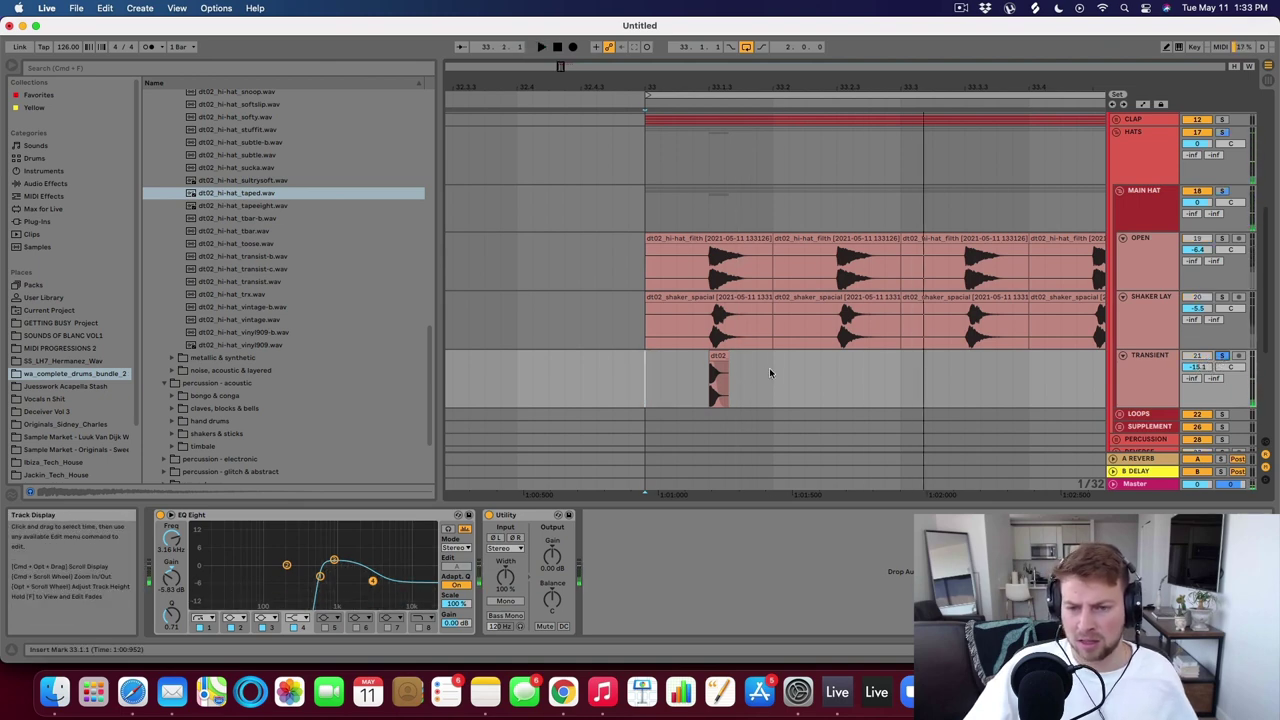
# Duplicate the TRANSIENT track's one-beat section from 33.1.1 to 33.2.1 seven times, filling the loop to 35.1.1.
pyautogui.moveTo(766, 371); pyautogui.dragTo(646, 375)
pyautogui.press('super+d')
pyautogui.press('super+d')
pyautogui.press('super+d')
pyautogui.press('super+d')
pyautogui.press('super+d')
pyautogui.press('super+d')
pyautogui.press('super+d')
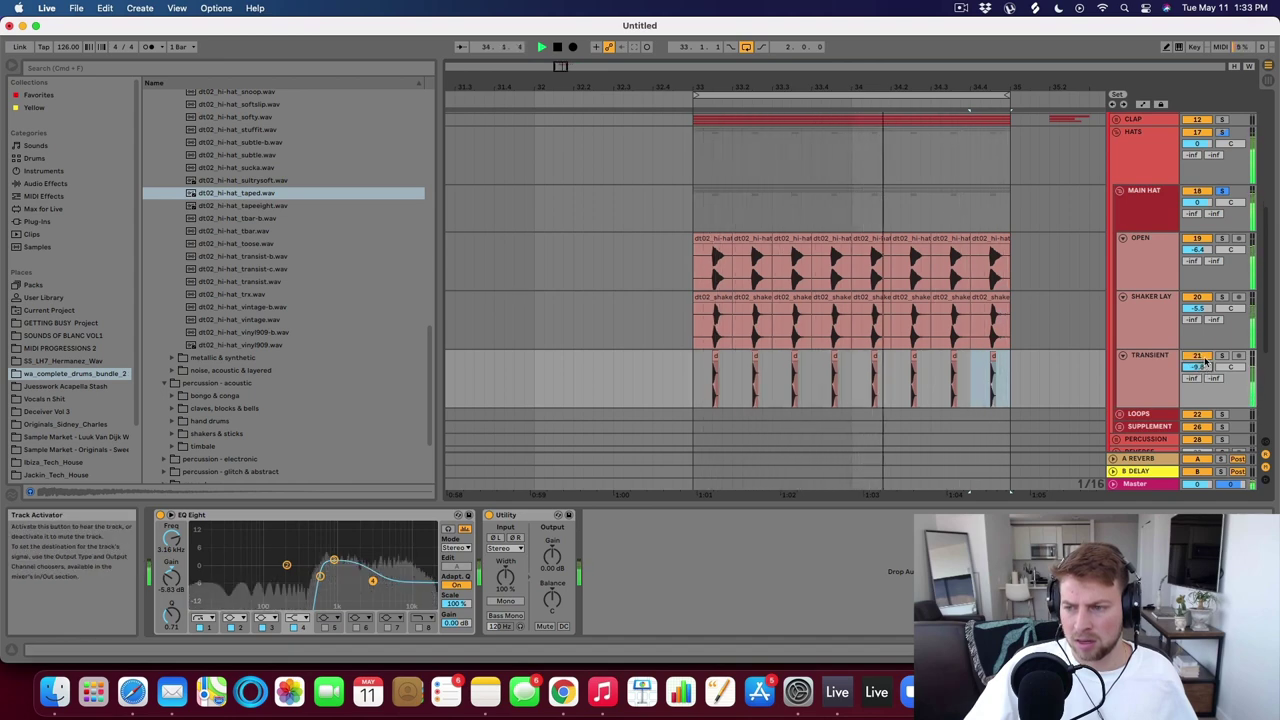
# Play the hats with and without the TRANSIENT layer, setting its low cut to 880 Hz and its volume to -12.4 dB.
pyautogui.press('space')
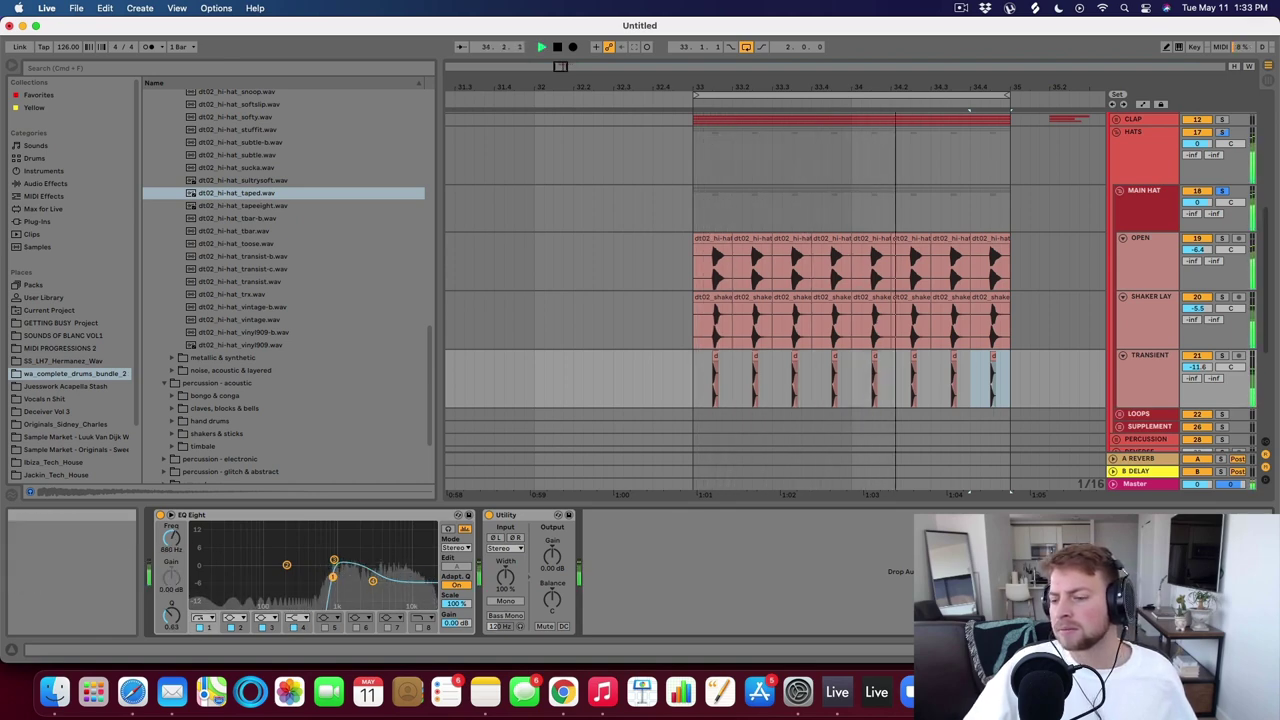
pyautogui.click(1202, 358)
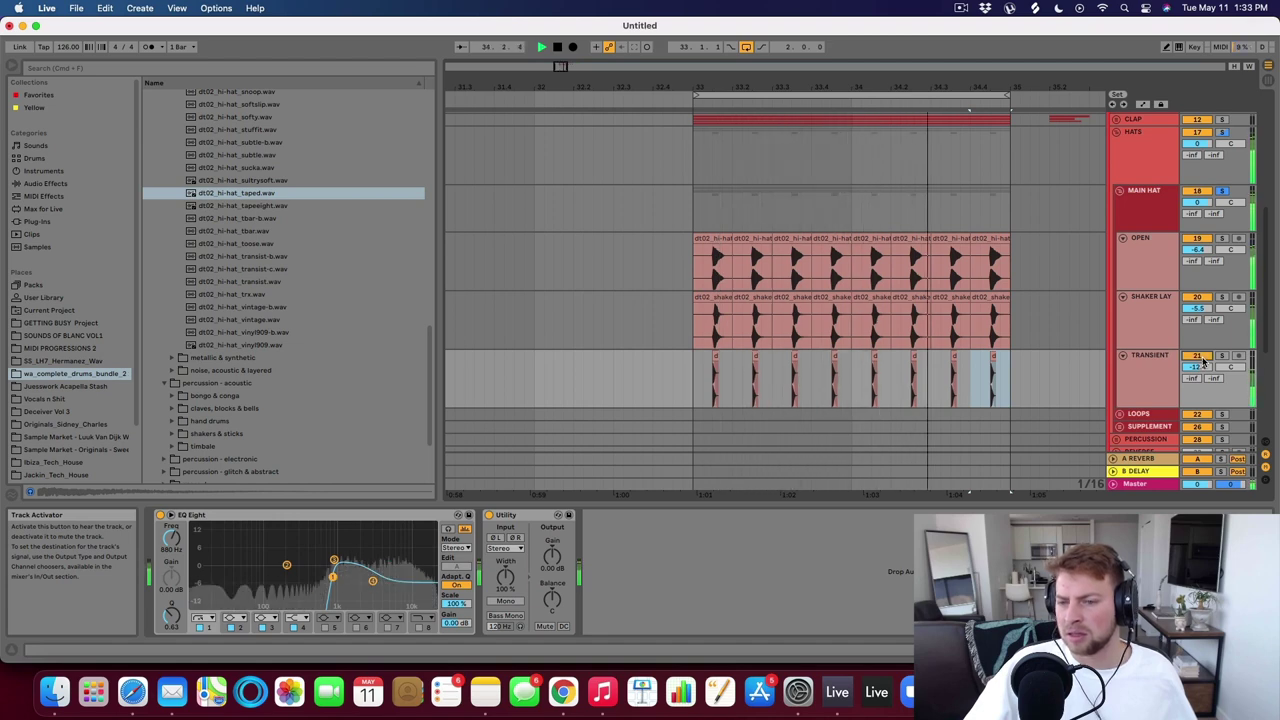
pyautogui.press('space')
pyautogui.click(1202, 356)
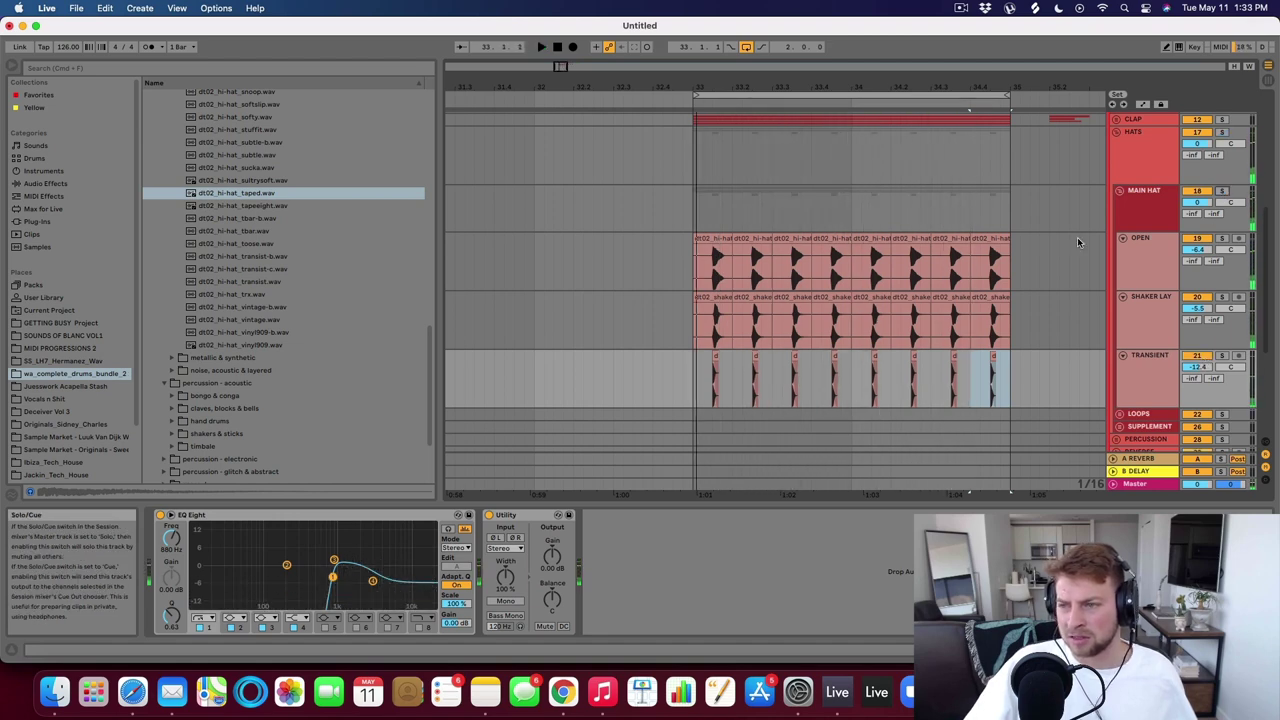
# Turn on the drum reverb rack on the MAIN HAT group and select its Reverb device.
pyautogui.click(1154, 214)
pyautogui.click(1147, 234)
pyautogui.click(1146, 213)
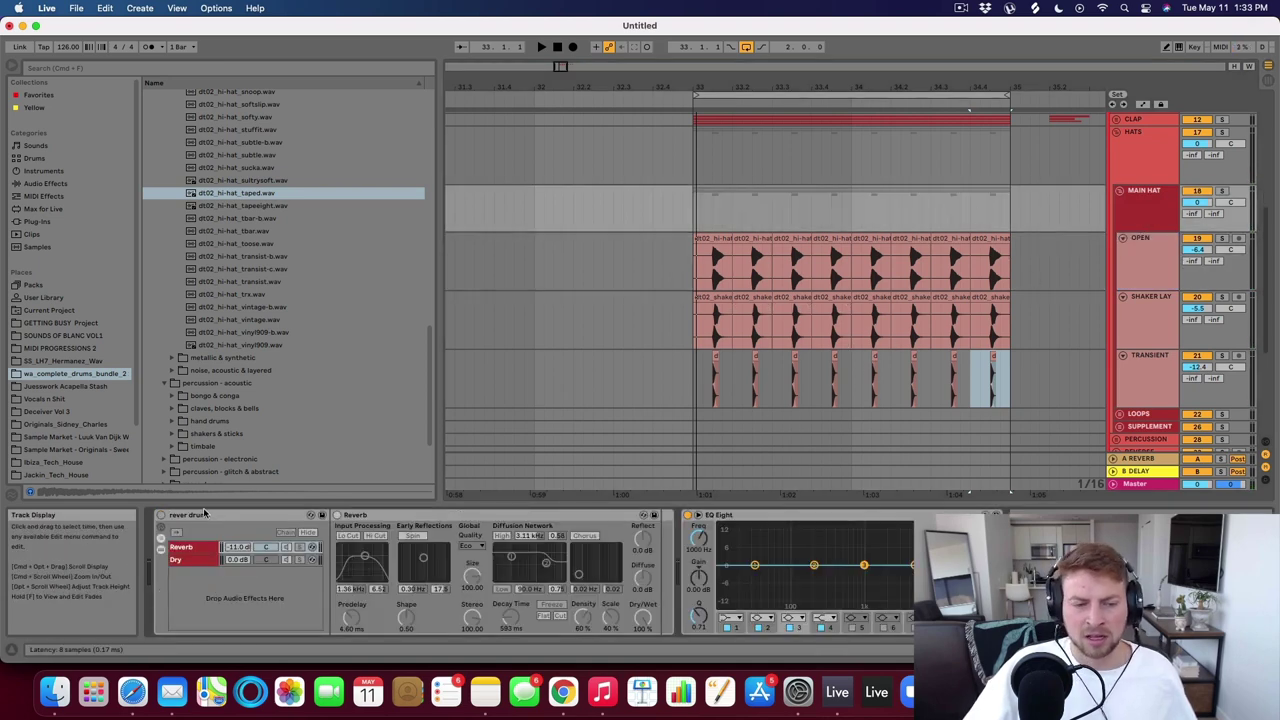
pyautogui.click(160, 516)
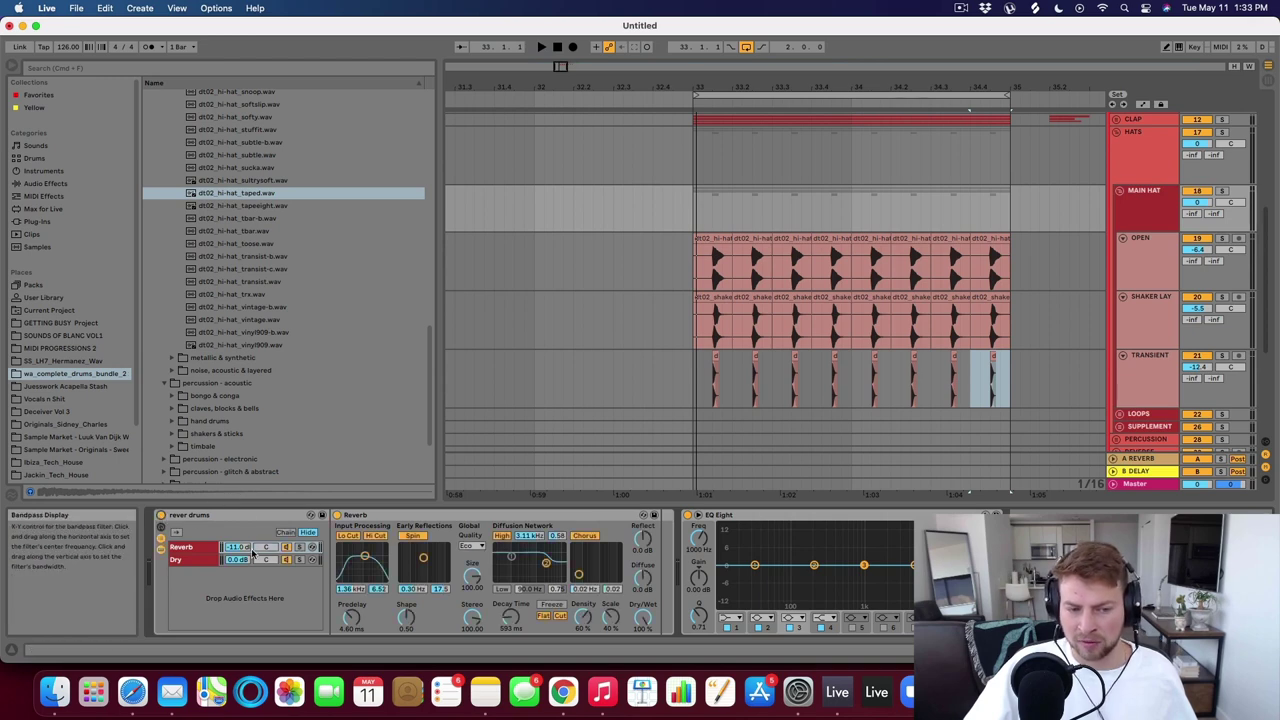
pyautogui.click(200, 551)
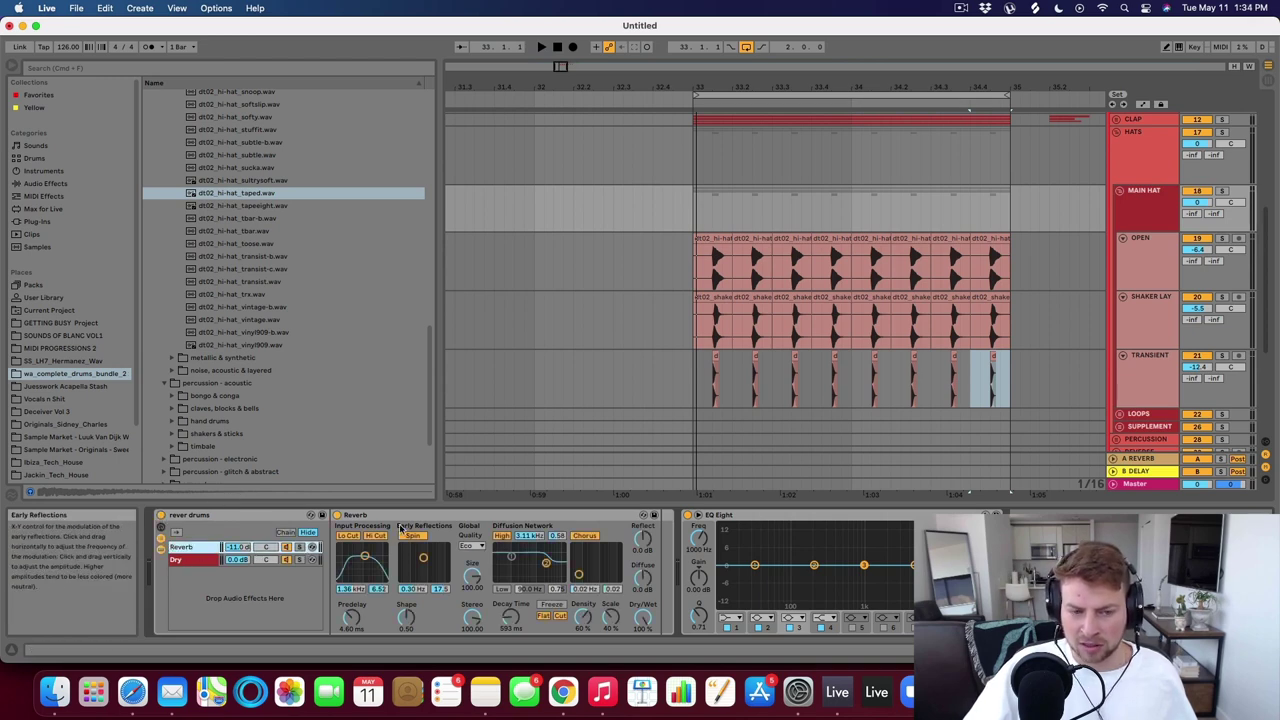
pyautogui.click(408, 516)
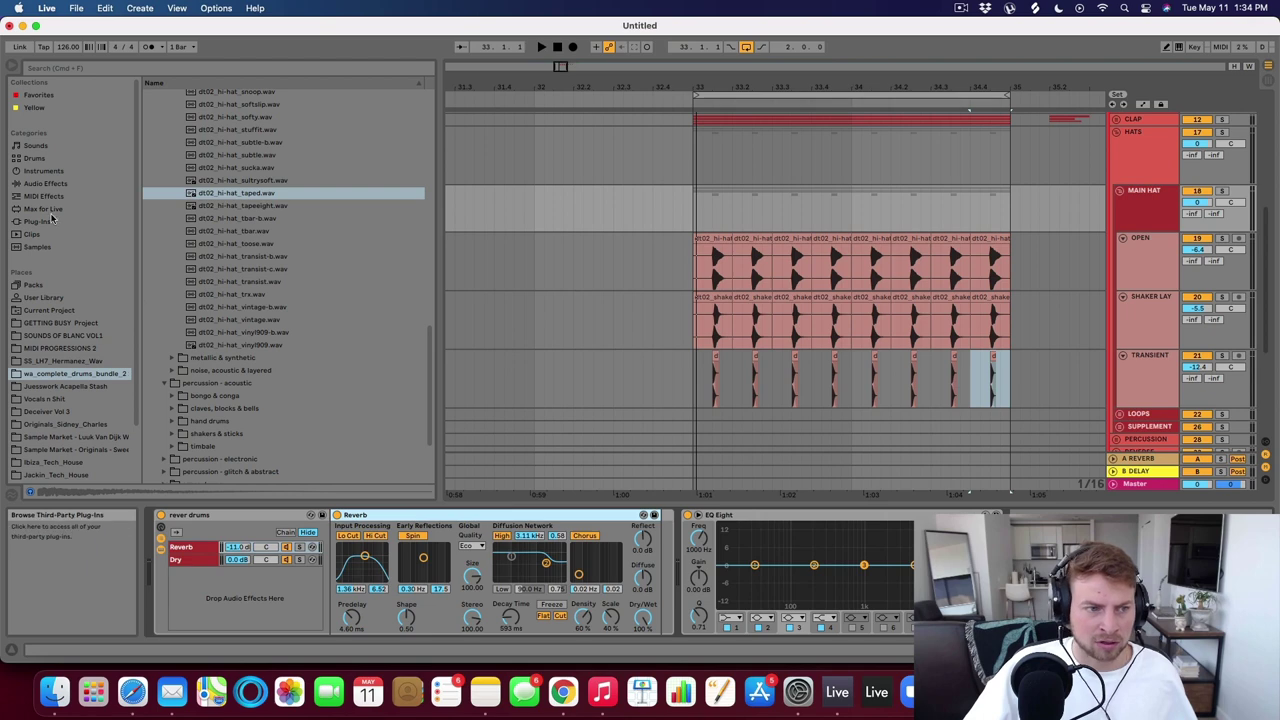
# Add a Reverb audio effect after the EQ Eight on the MAIN HAT group, in a rack with wet and dry chains.
pyautogui.click(40, 183)
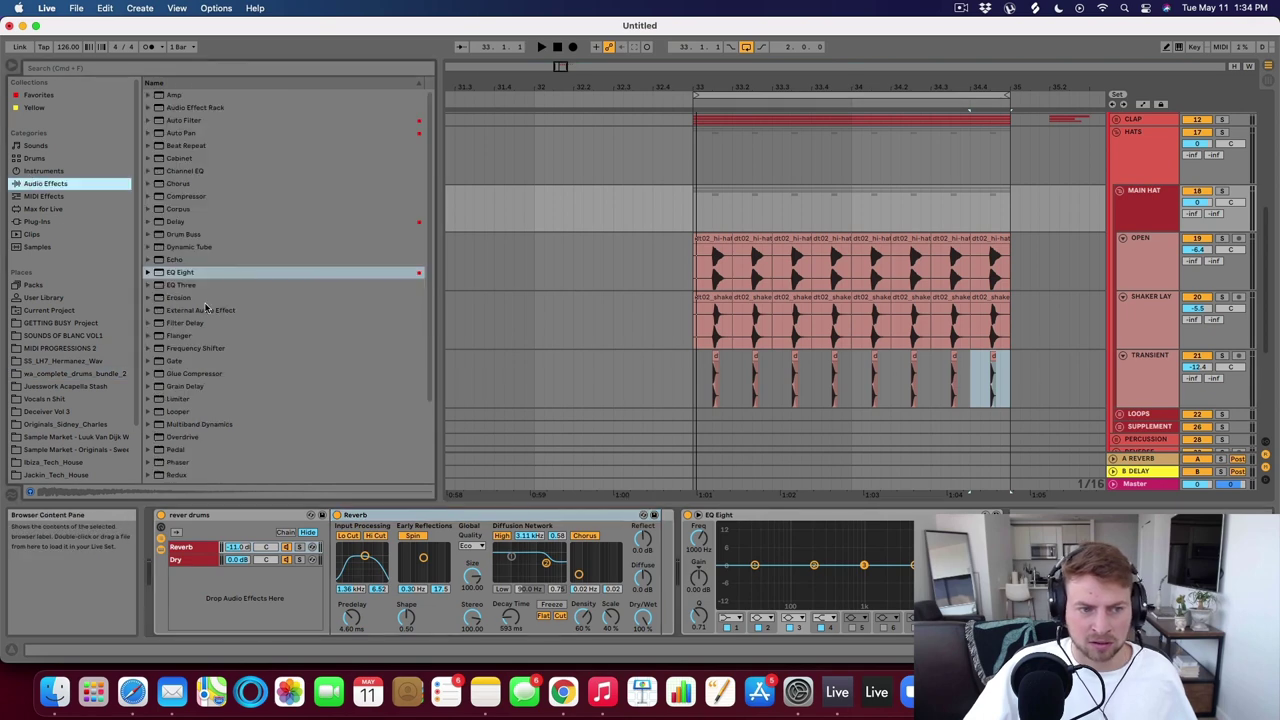
pyautogui.scroll(-4, 193, 399)
pyautogui.click(178, 401)
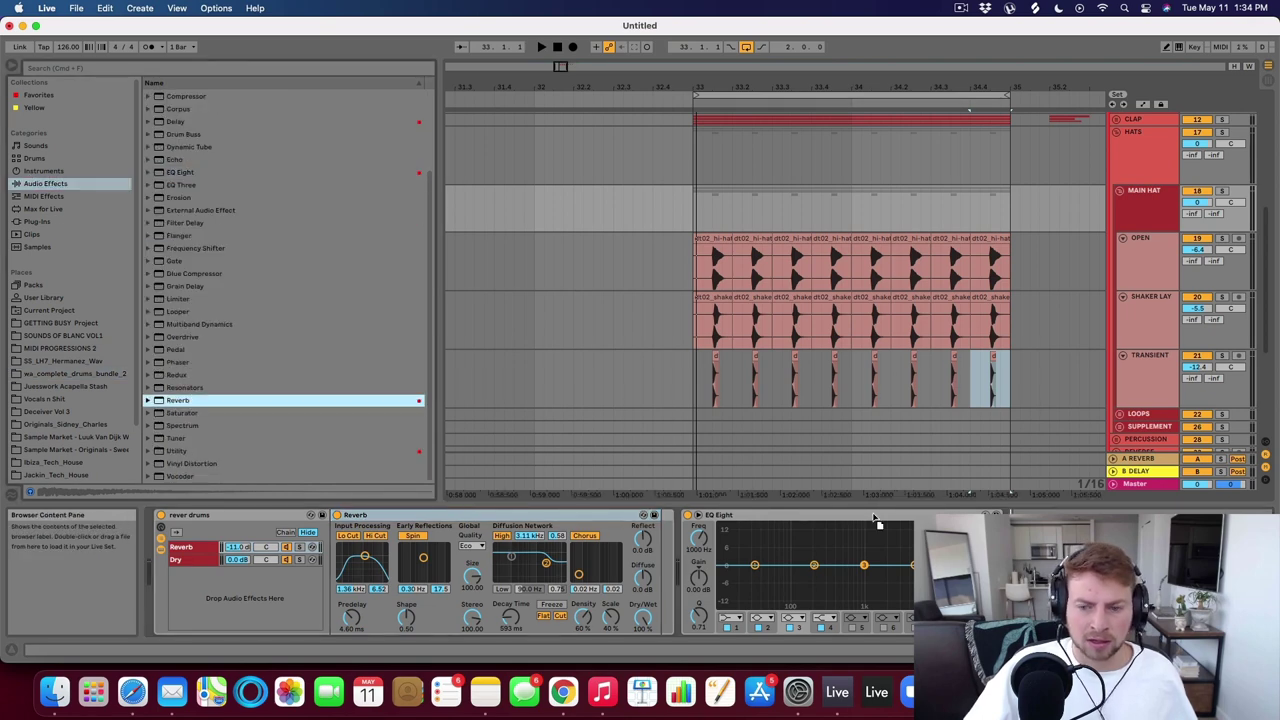
pyautogui.moveTo(178, 401); pyautogui.dragTo(1012, 560)
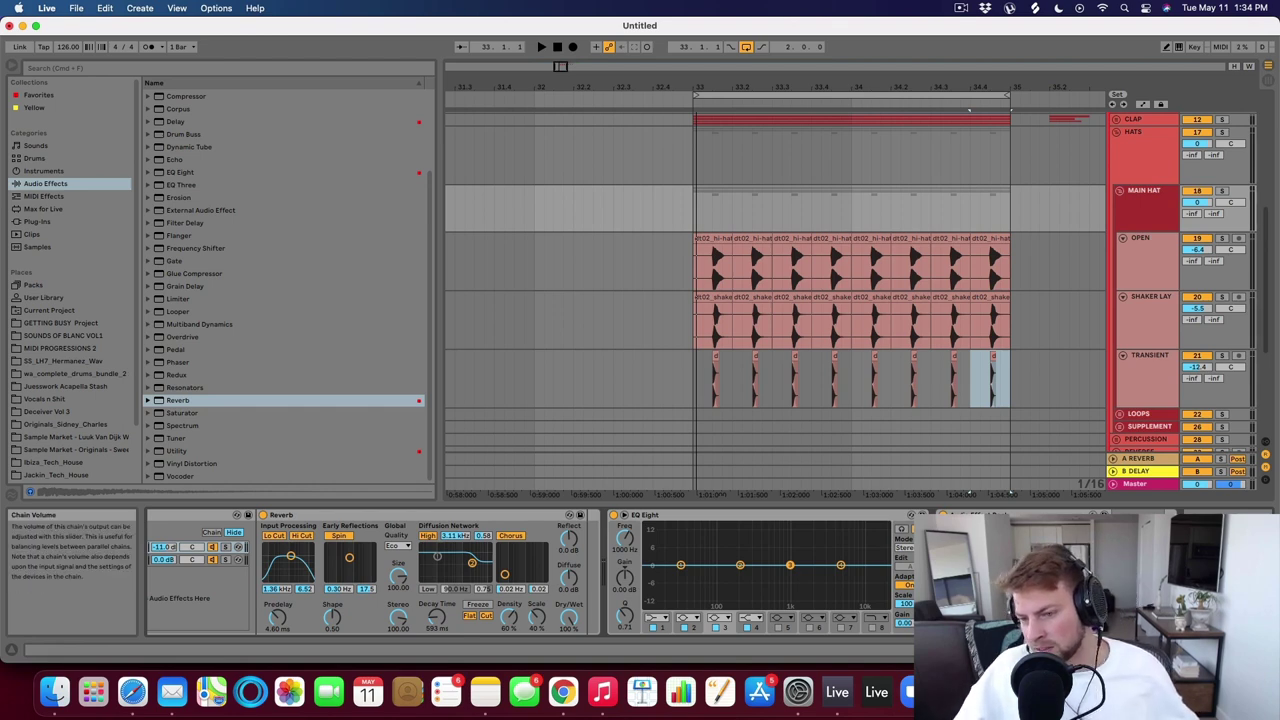
# Solo the wet chain of the MAIN HAT reverb rack and set its volume to -9.0 dB during playback.
pyautogui.press('space')
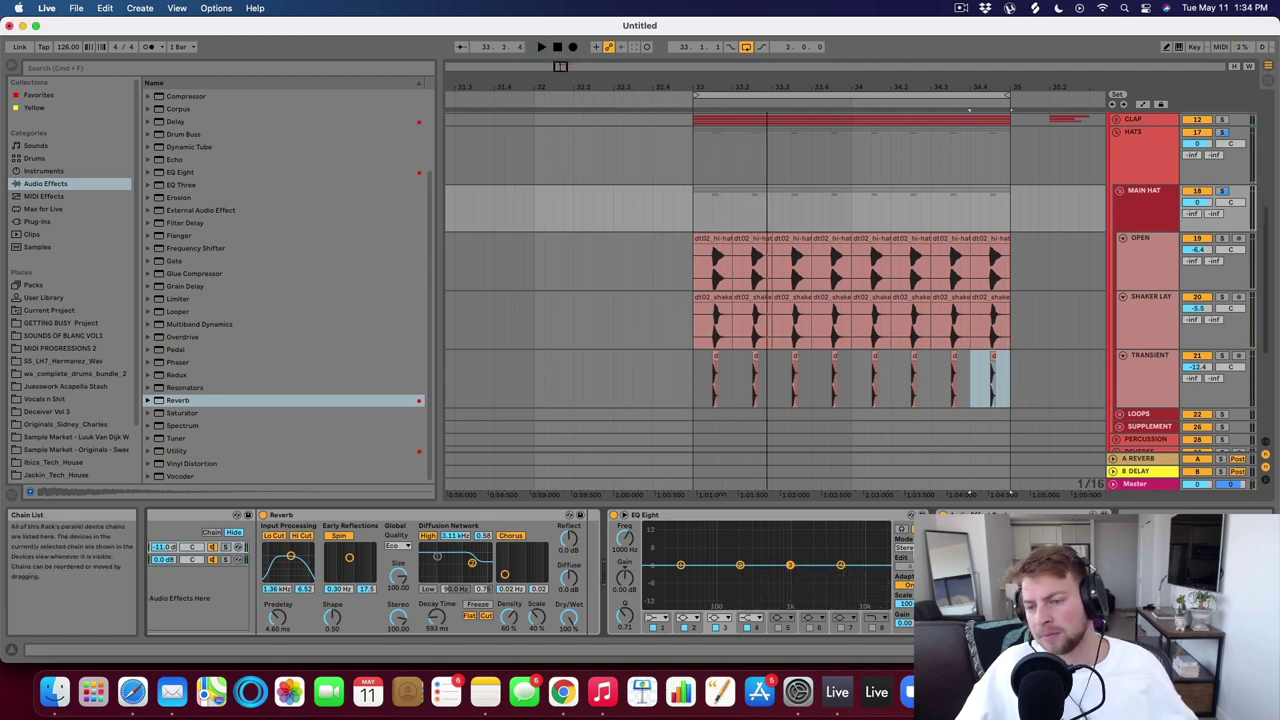
pyautogui.click(196, 518)
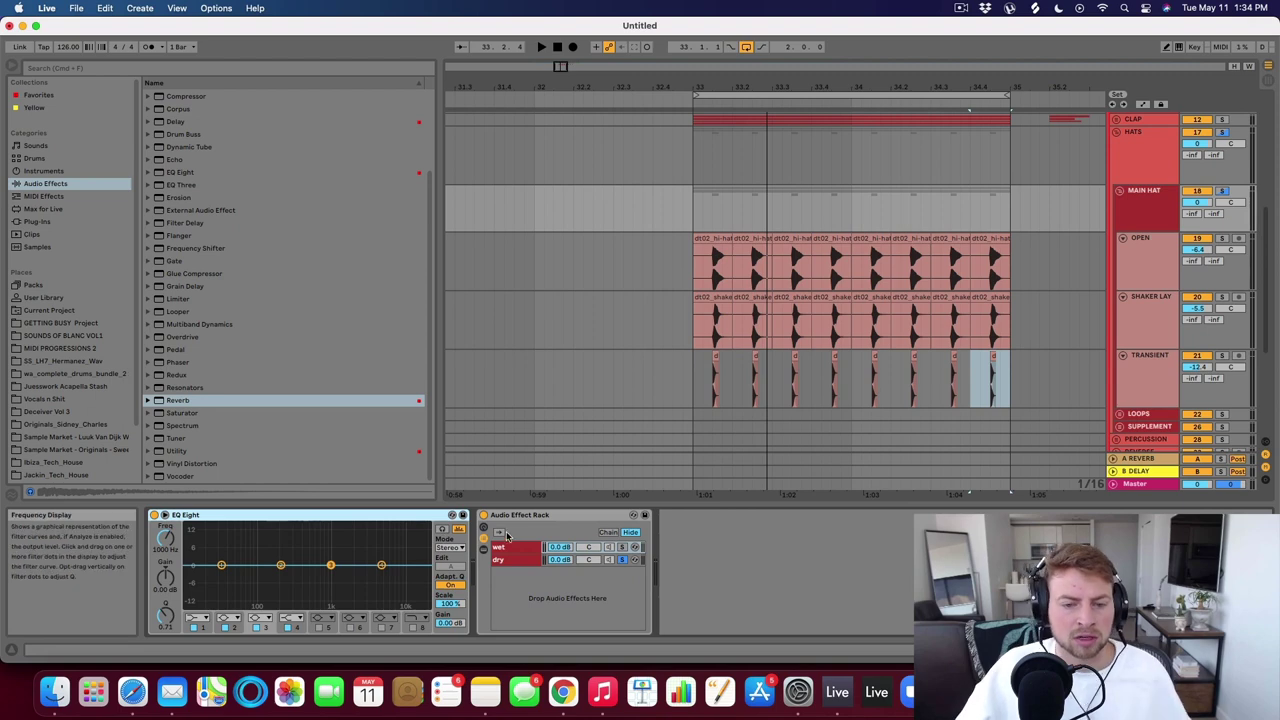
pyautogui.click(600, 549)
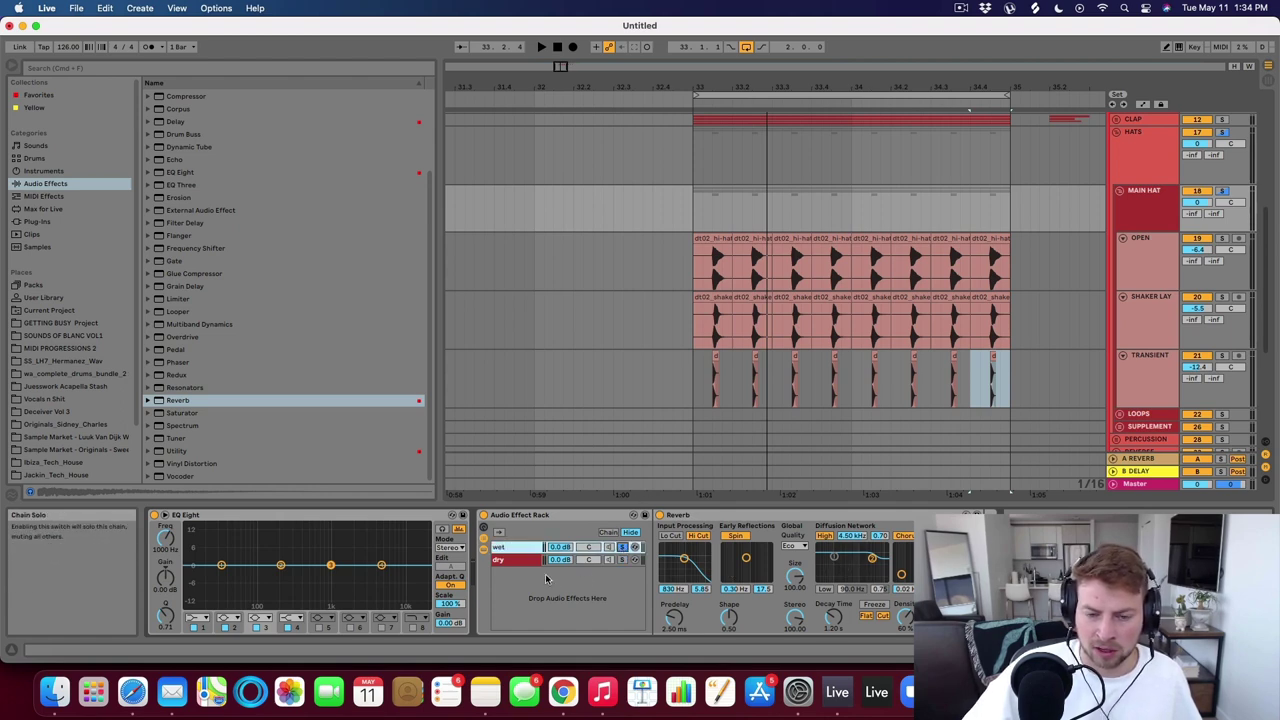
pyautogui.press('space')
pyautogui.moveTo(561, 548); pyautogui.dragTo(561, 570)
pyautogui.press('space')
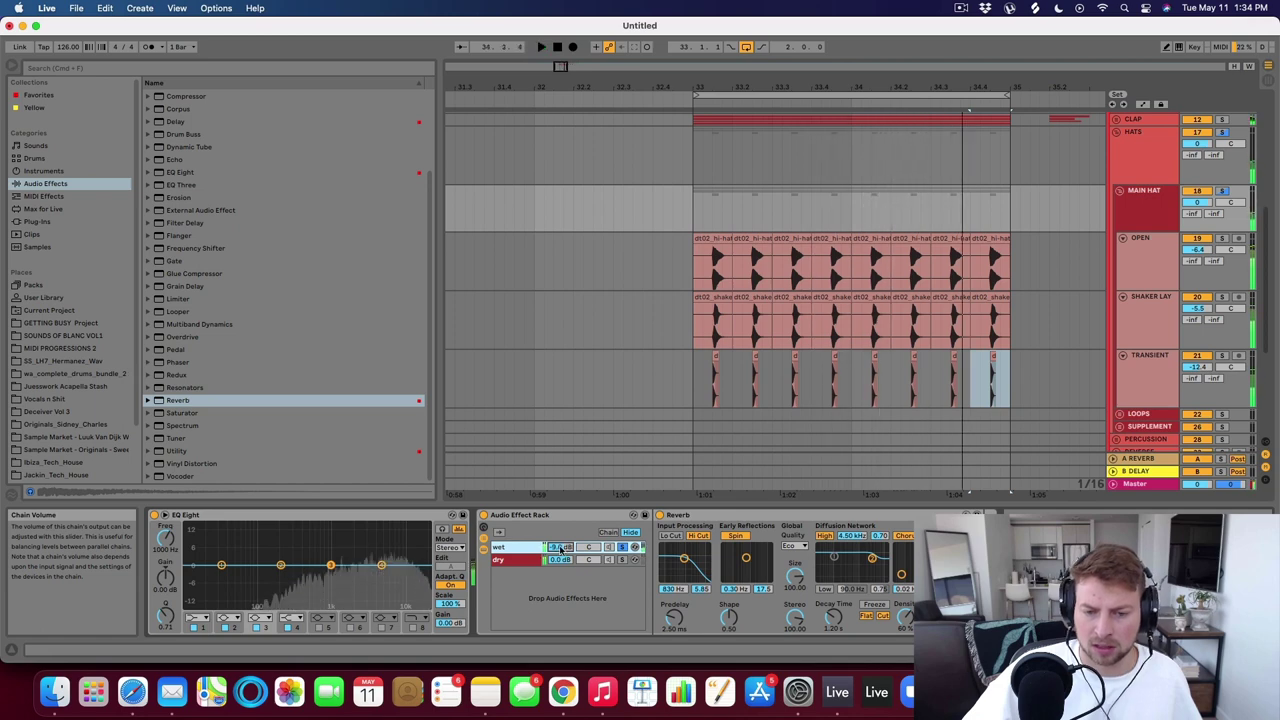
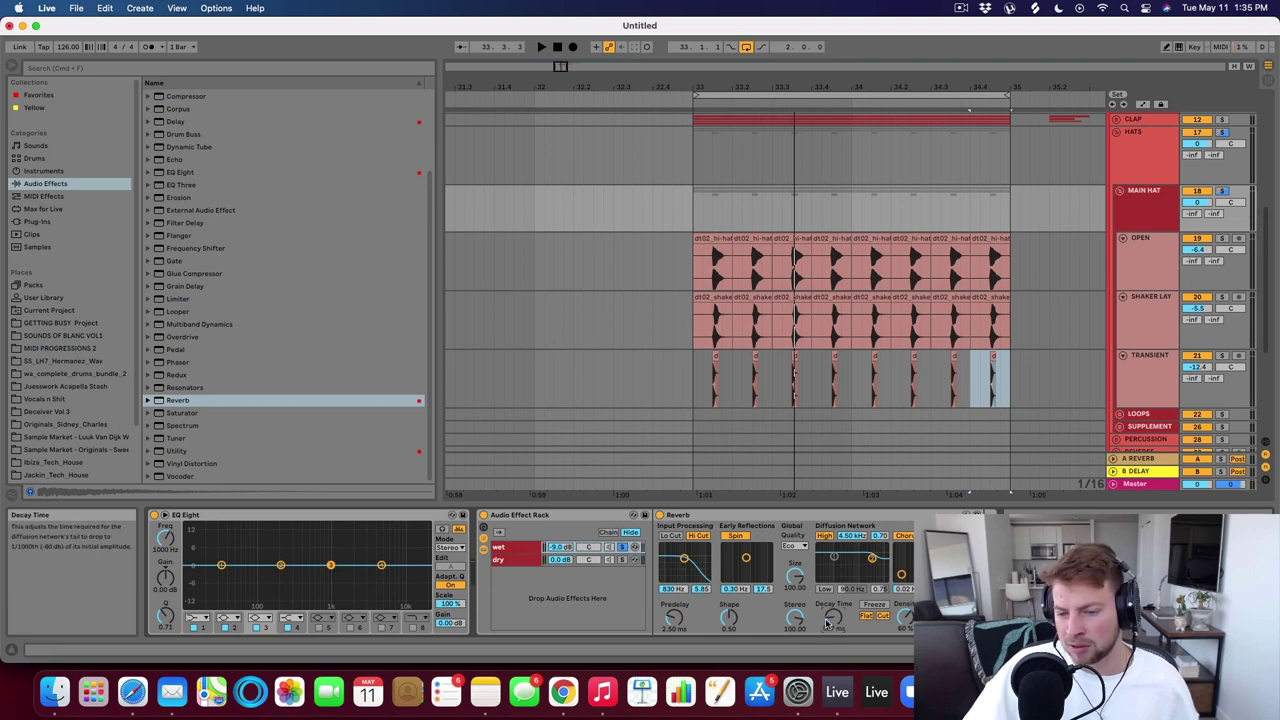
# Compare the hats with the reverb rack on and off, setting the decay time to 495 ms and the wet chain's volume to -13.4 dB.
pyautogui.press('space')
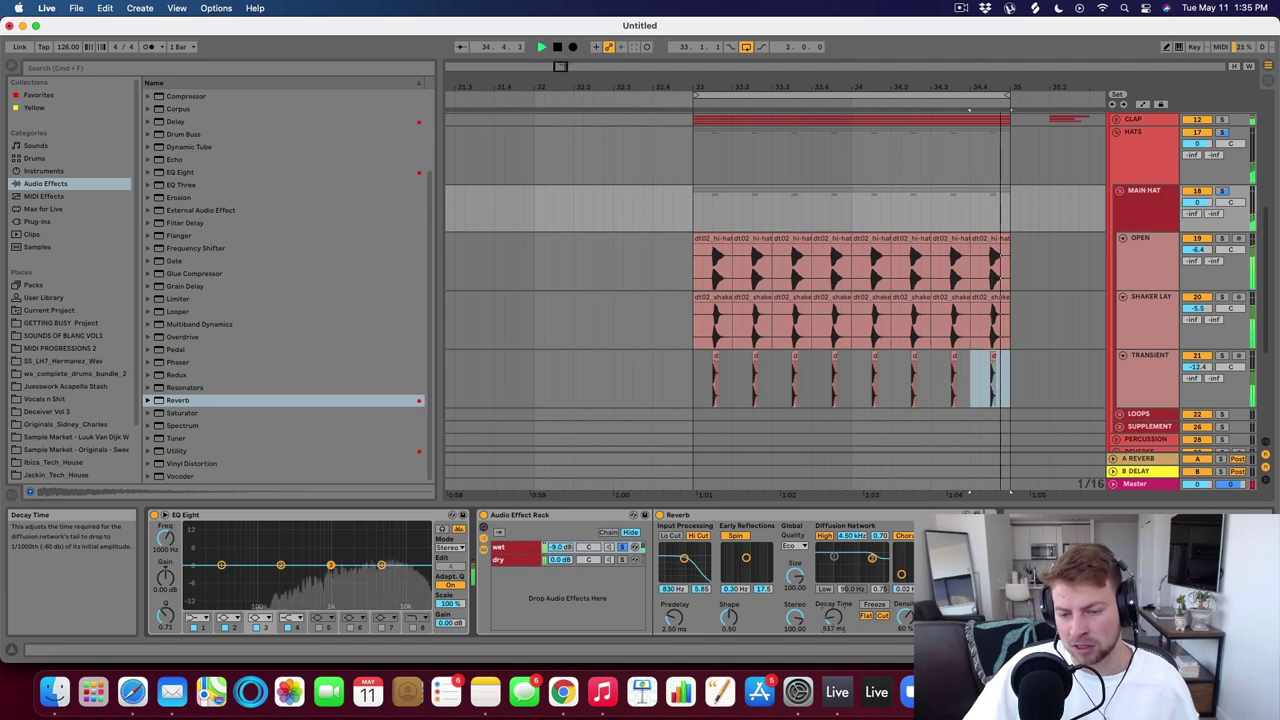
pyautogui.click(566, 560)
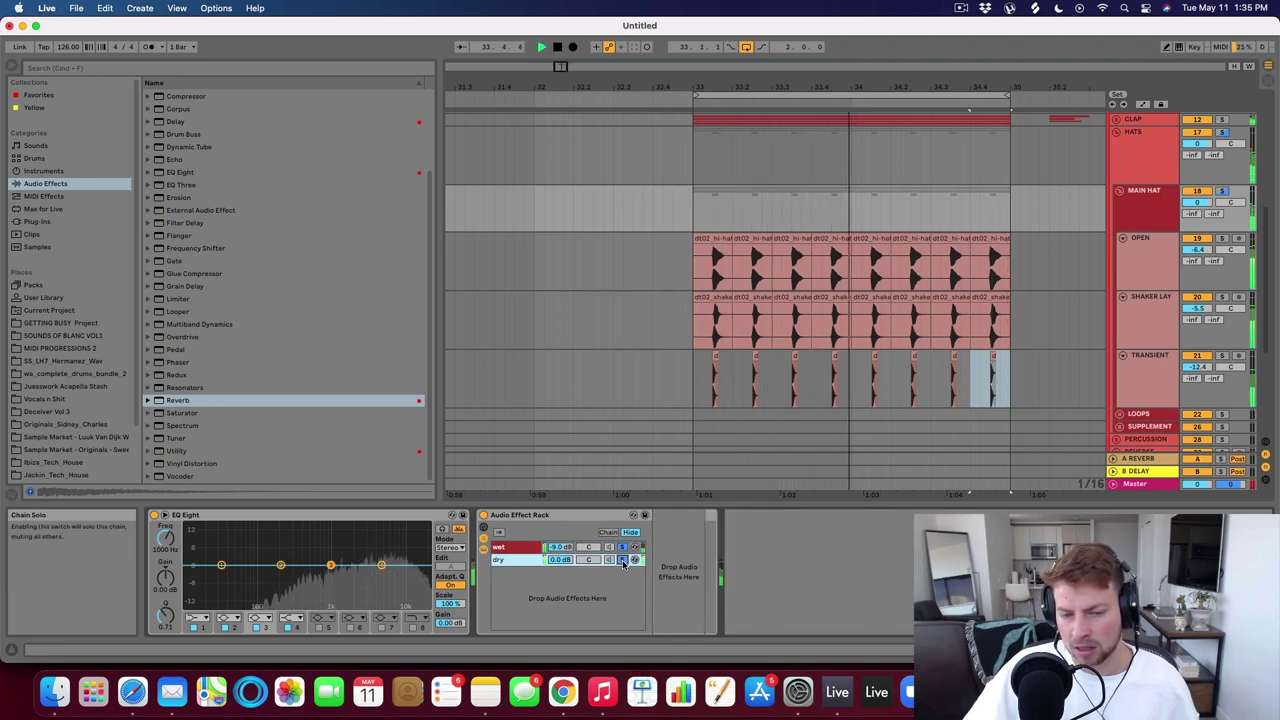
pyautogui.click(483, 515)
pyautogui.click(483, 515)
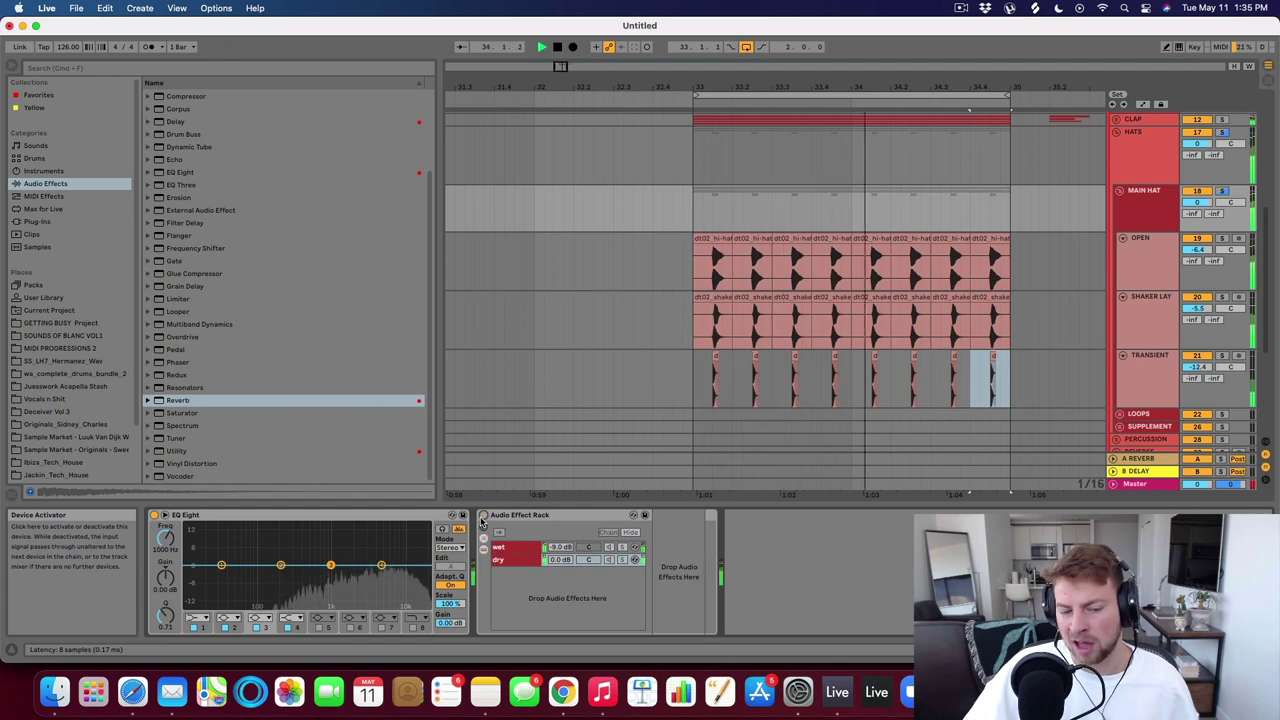
pyautogui.click(557, 545)
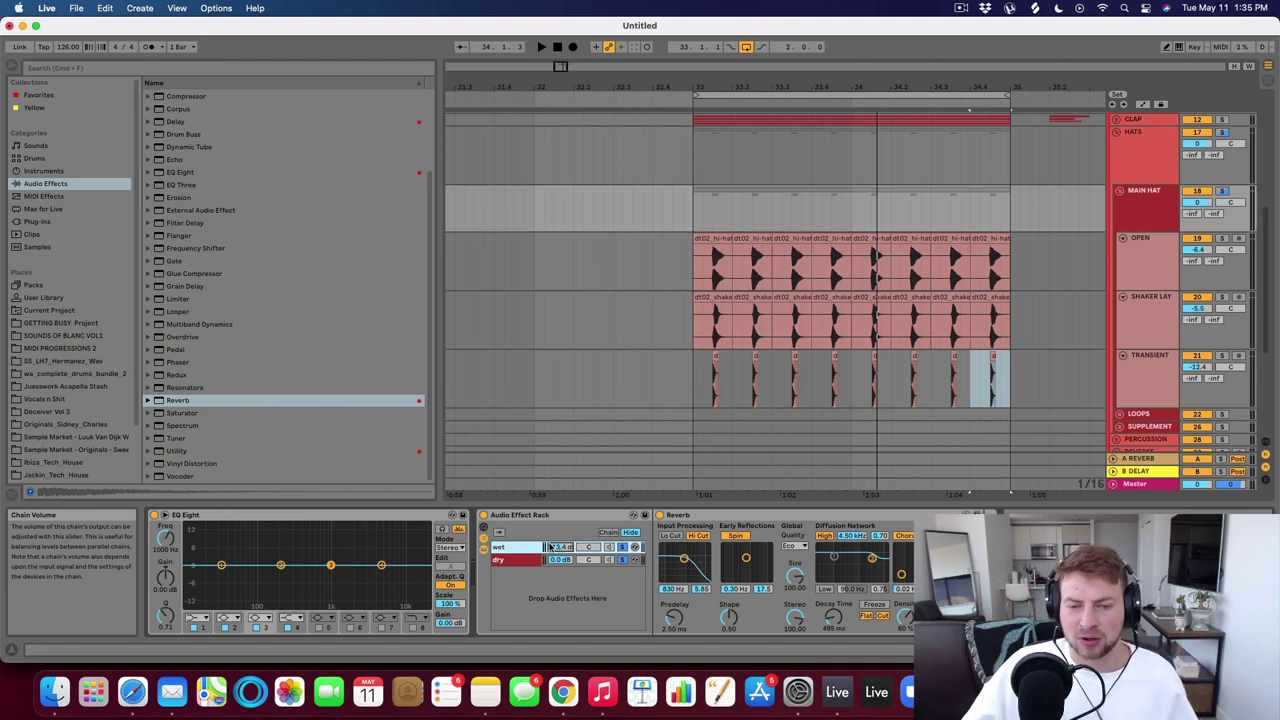
pyautogui.click(484, 515)
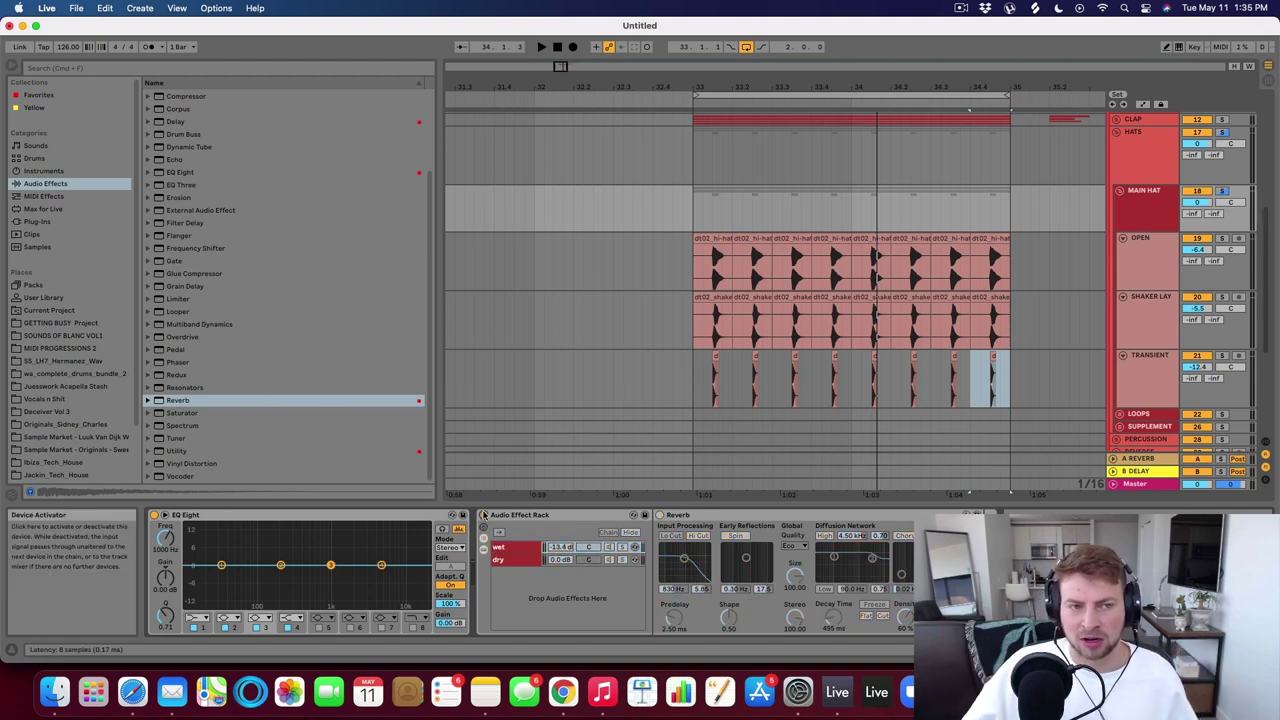
pyautogui.click(484, 514)
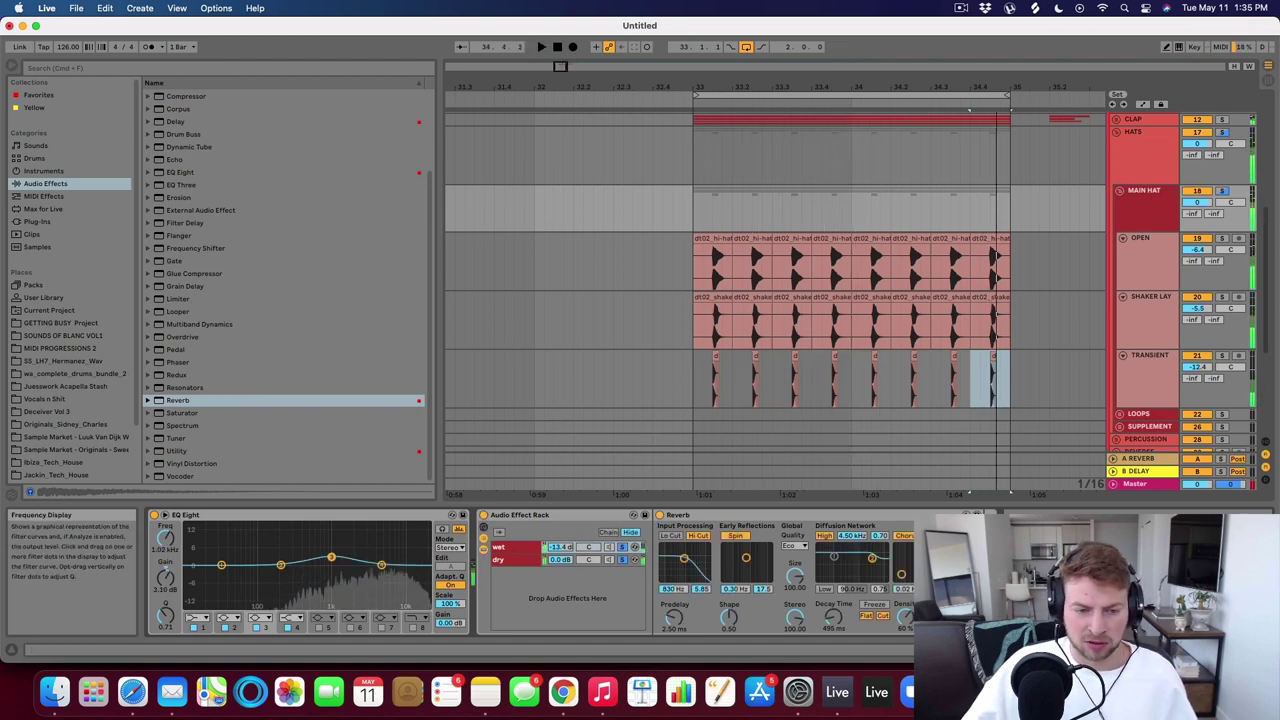
# In the MAIN HAT EQ Eight, cut band 3 around 7 kHz and boost band 2 by 2.85 dB at 742 Hz.
pyautogui.moveTo(332, 550); pyautogui.dragTo(391, 573)
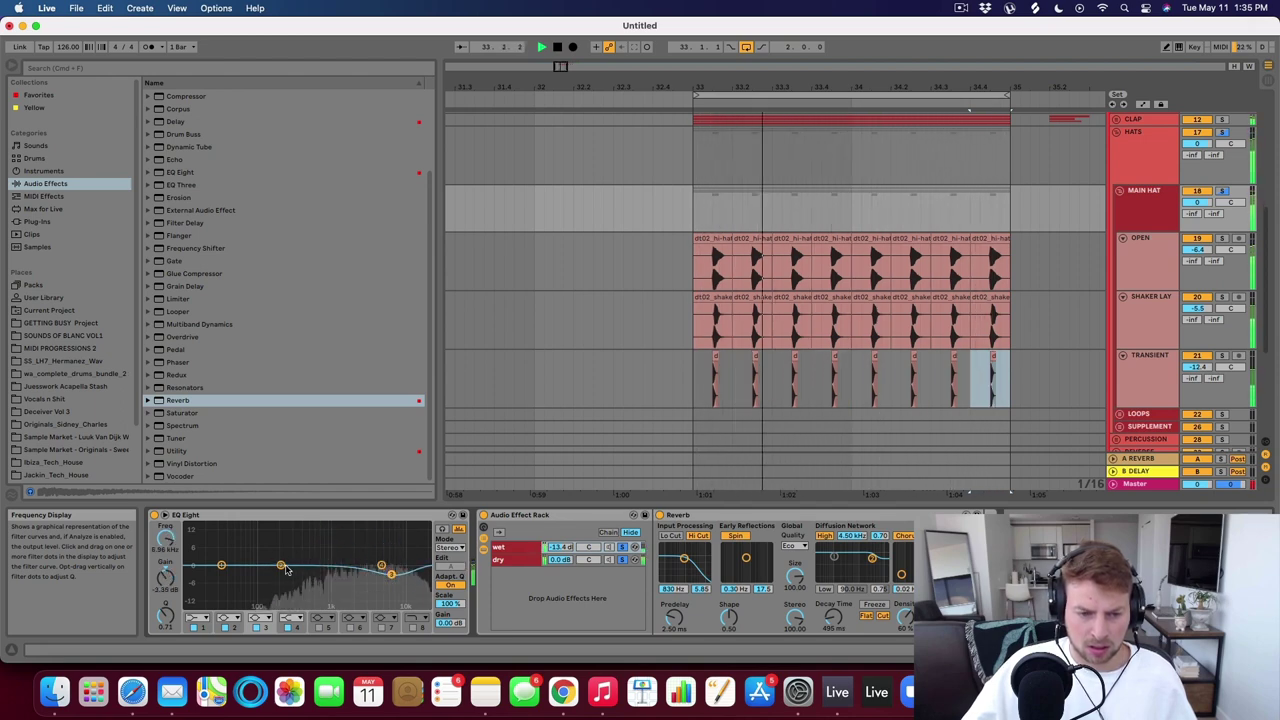
pyautogui.moveTo(281, 565); pyautogui.dragTo(321, 557)
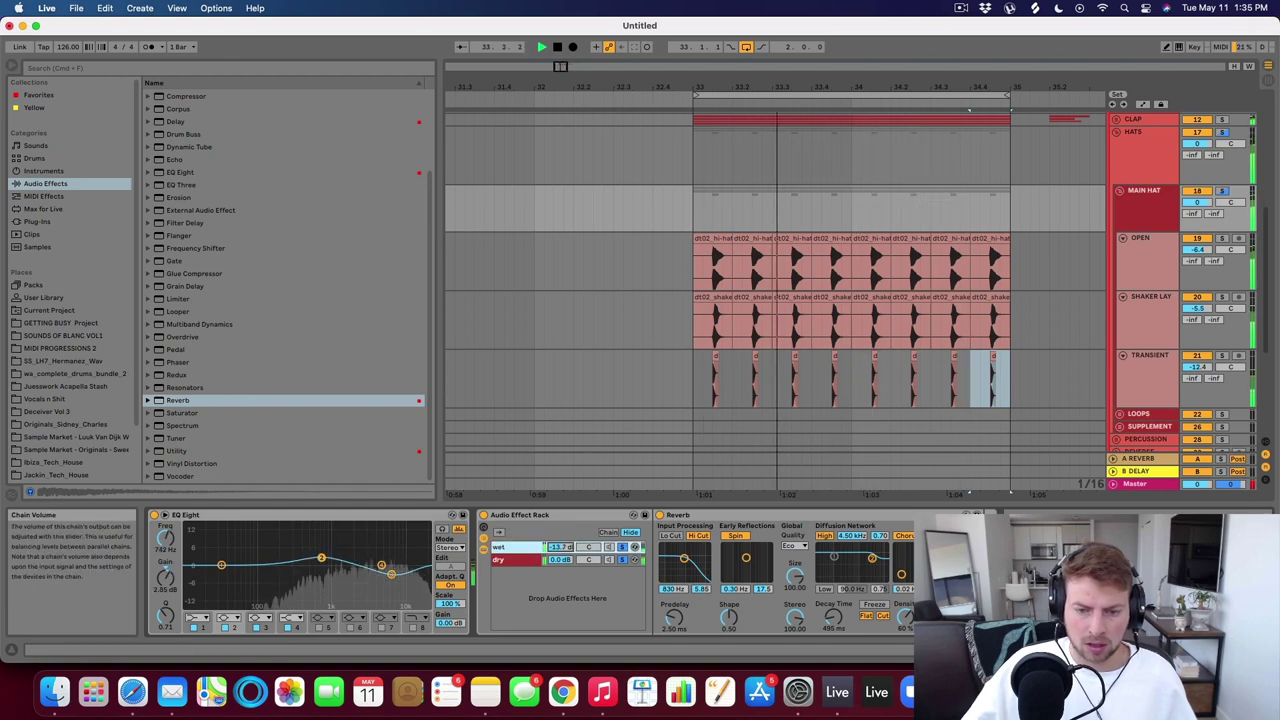
pyautogui.press('space')
# Check the device chains on the OPEN and SHAKER LAY tracks and return to the MAIN HAT group.
pyautogui.click(1140, 262)
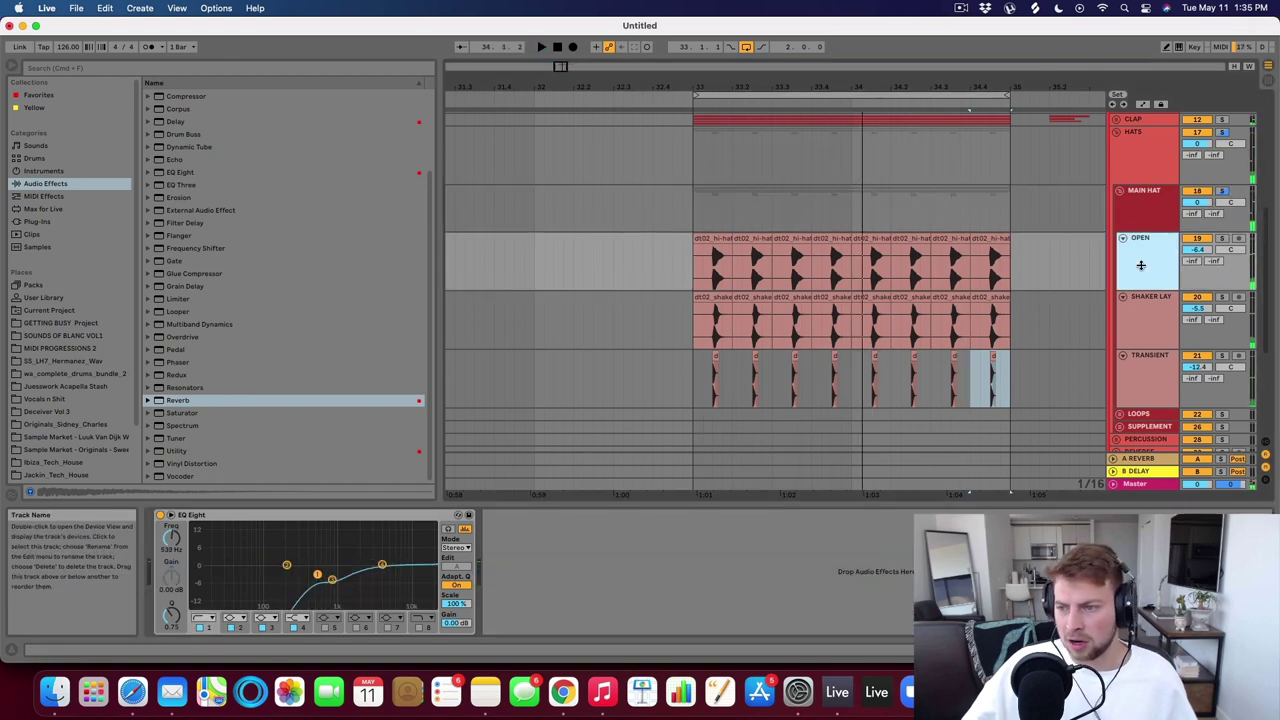
pyautogui.click(1153, 322)
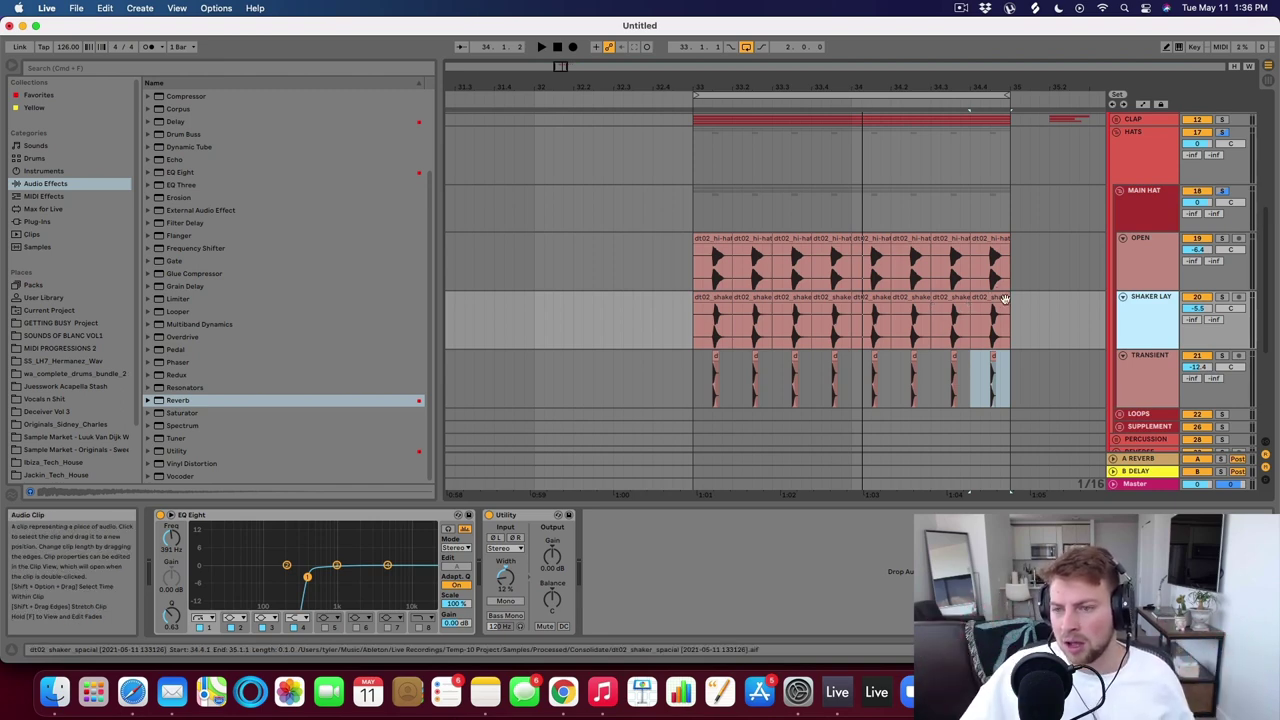
pyautogui.click(1121, 197)
# Extend the loop to four bars ending at 37.1.1 and solo the REFERENCE track with its Voxengo MSED plug-in open.
pyautogui.scroll(8, 1130, 204)
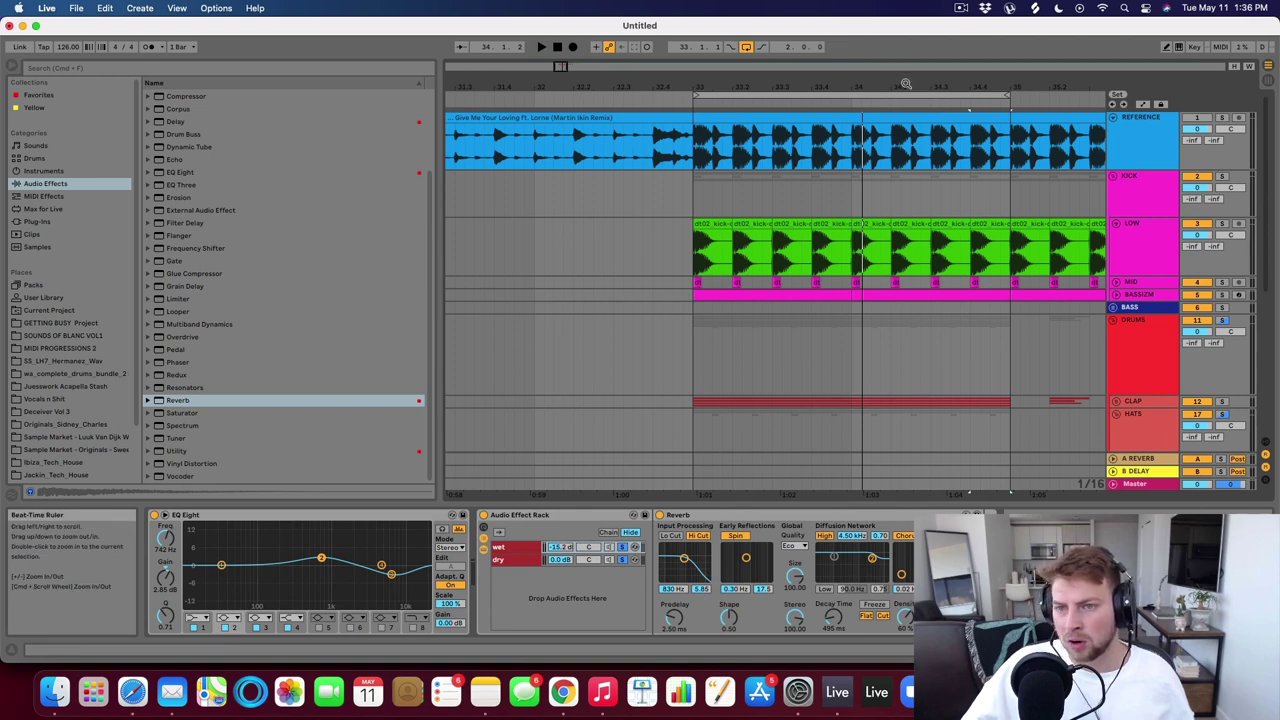
pyautogui.moveTo(906, 84); pyautogui.dragTo(1068, 104)
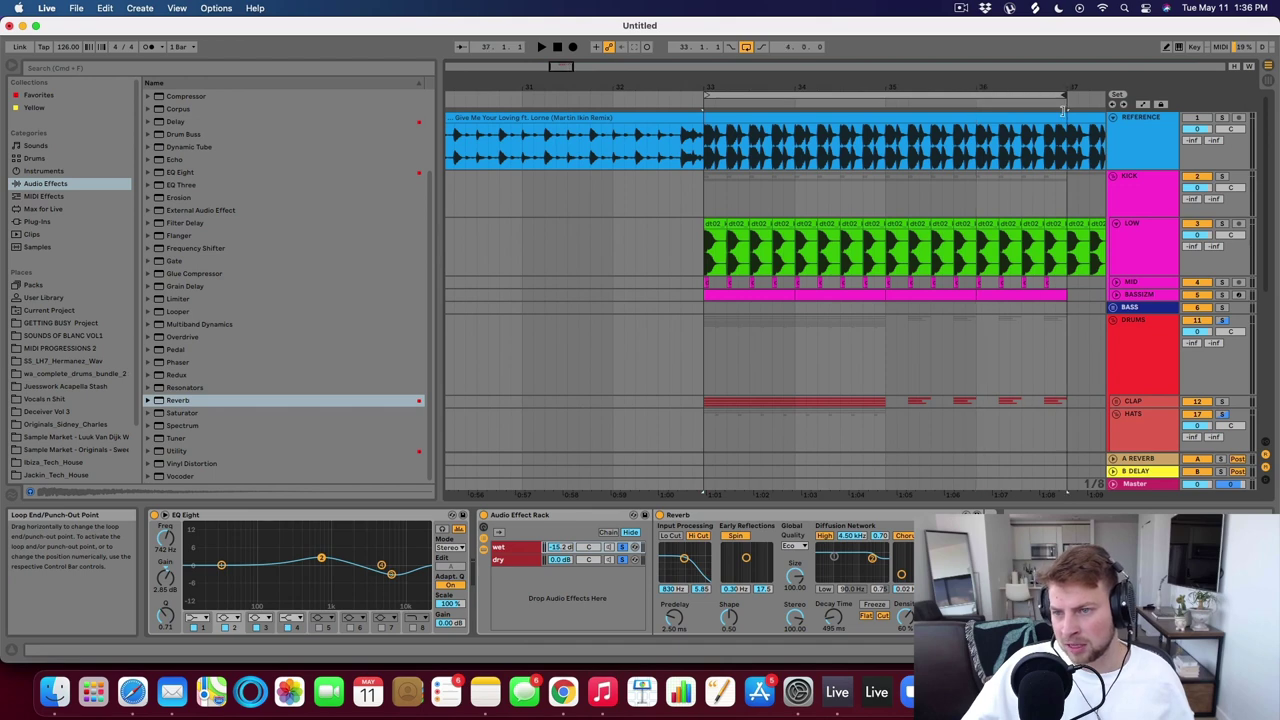
pyautogui.click(1146, 126)
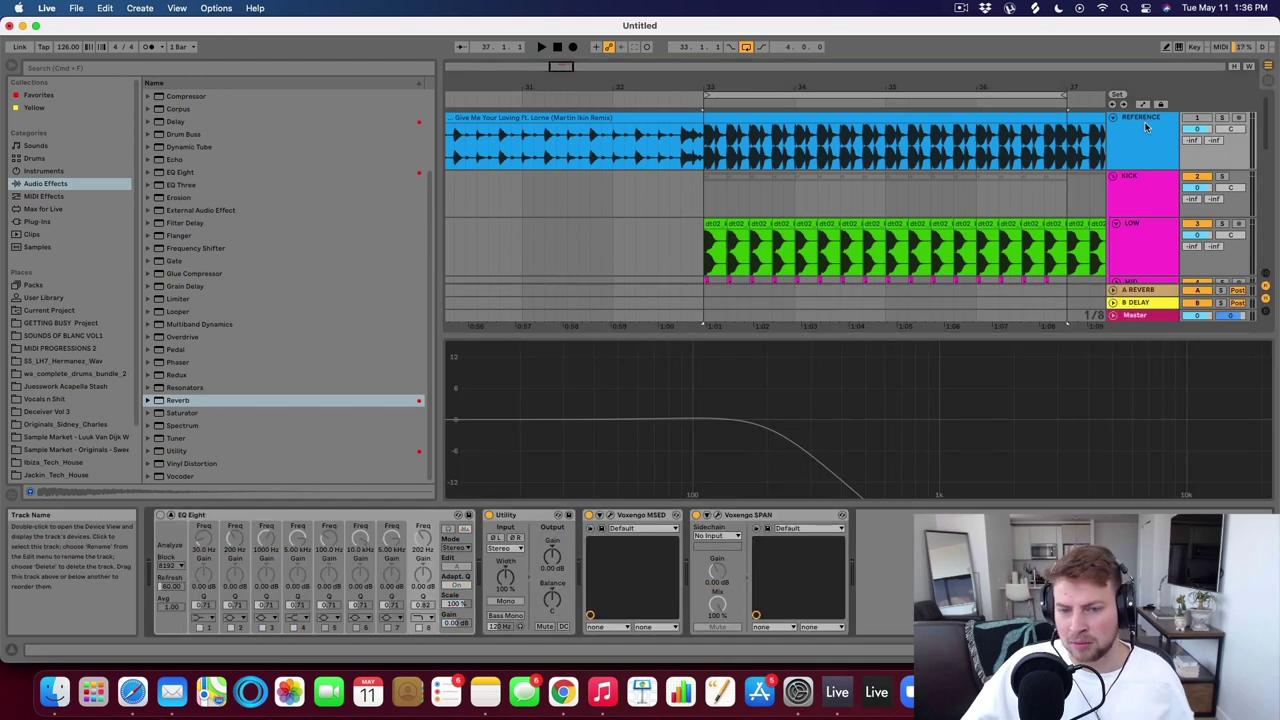
pyautogui.click(1221, 117)
pyautogui.click(601, 528)
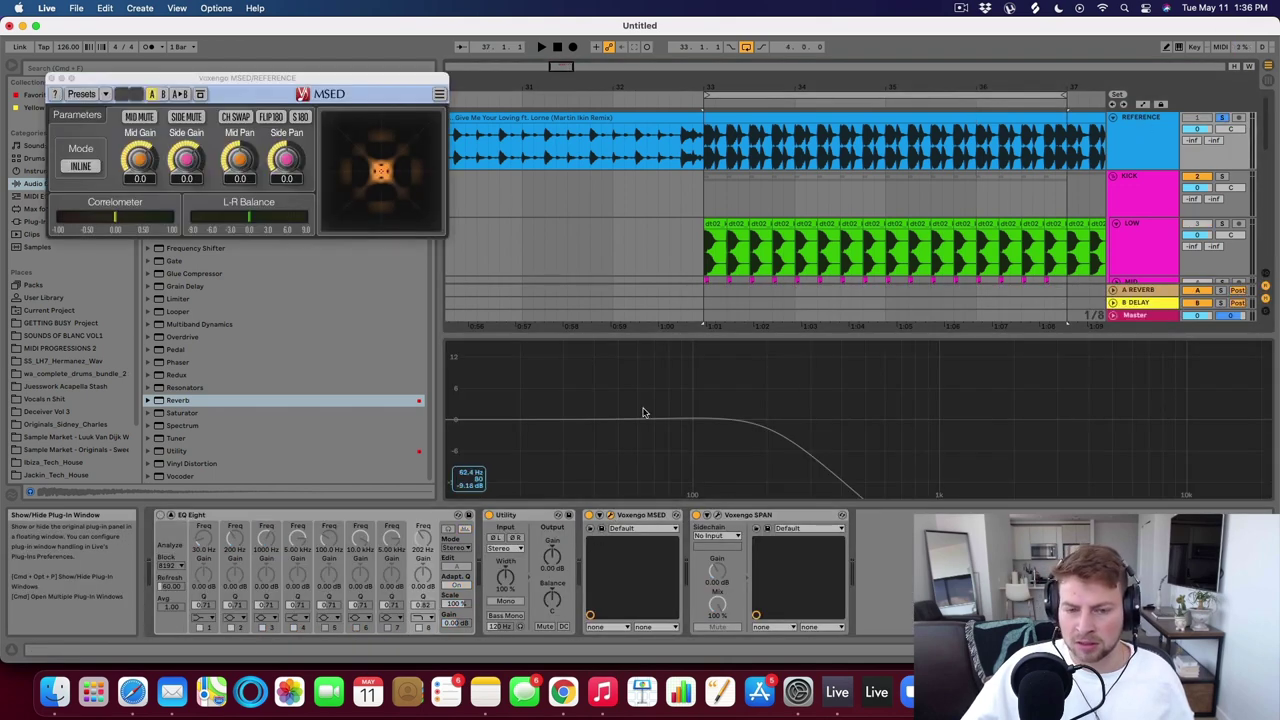
# Mute the mid signal in MSED and play only the sides of the reference track from 33.1.1.
pyautogui.press('space')
pyautogui.click(141, 117)
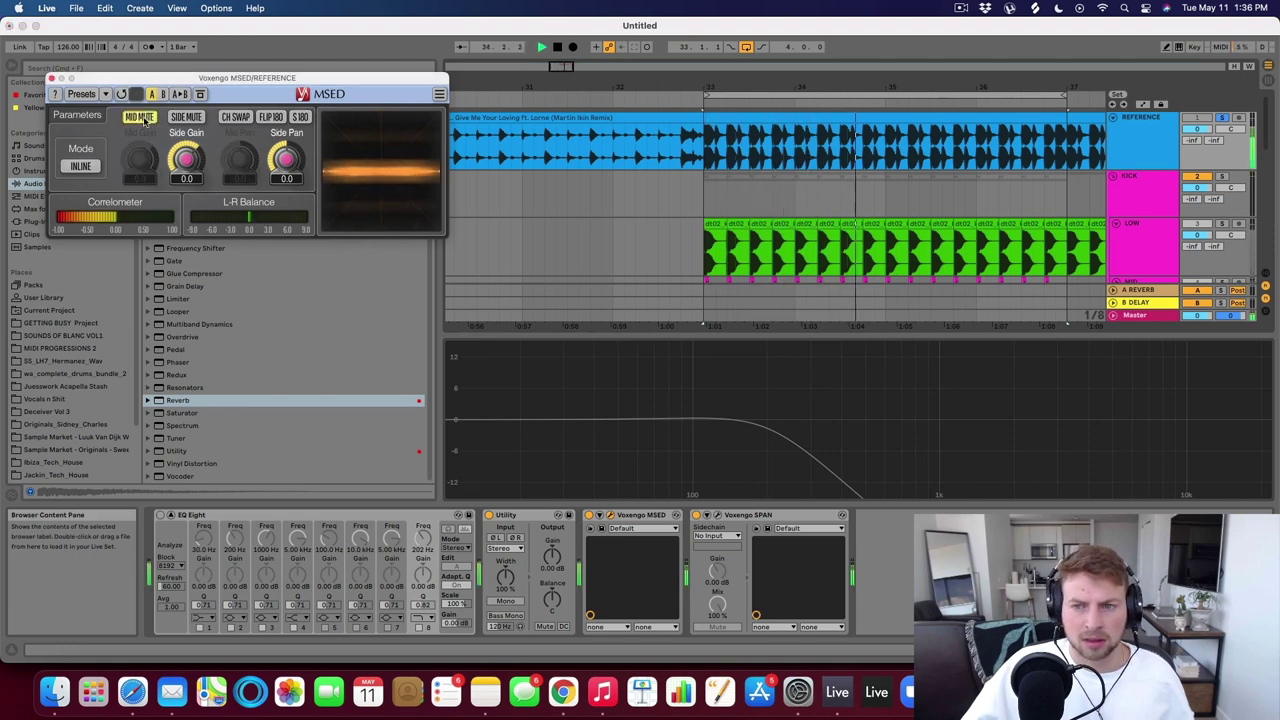
pyautogui.press('space')
pyautogui.click(740, 135)
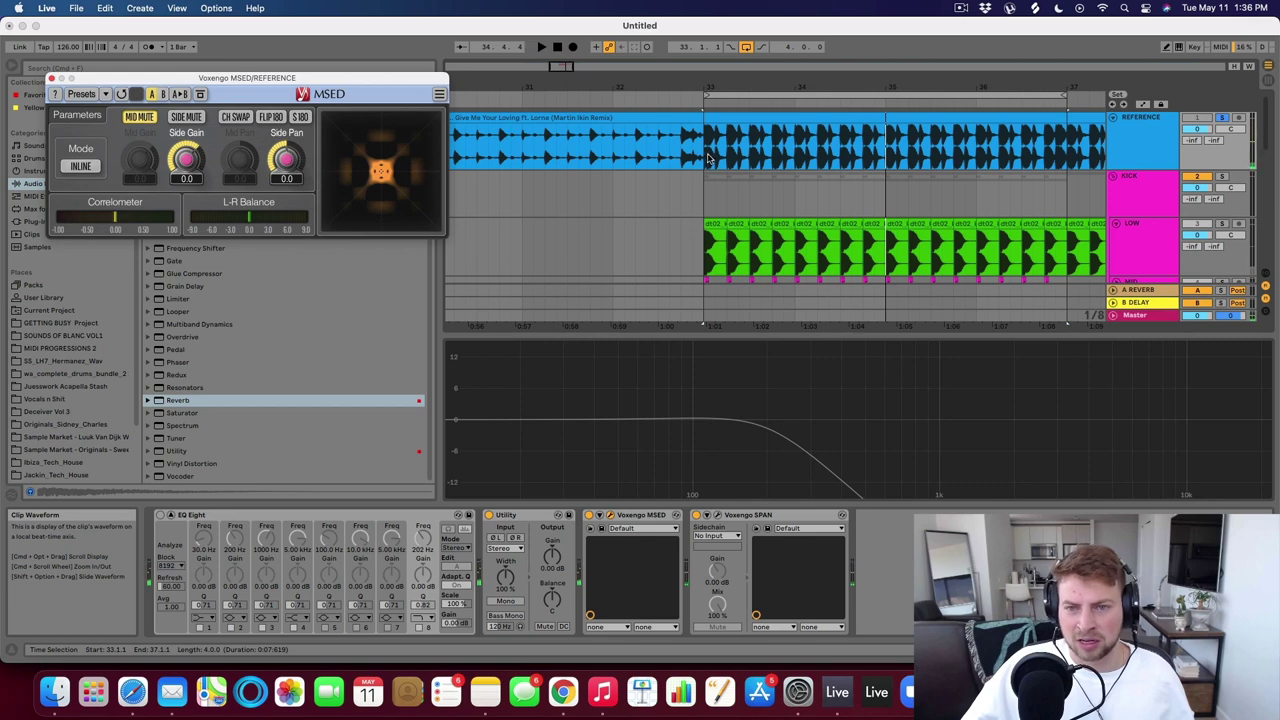
pyautogui.click(708, 158)
pyautogui.press('space')
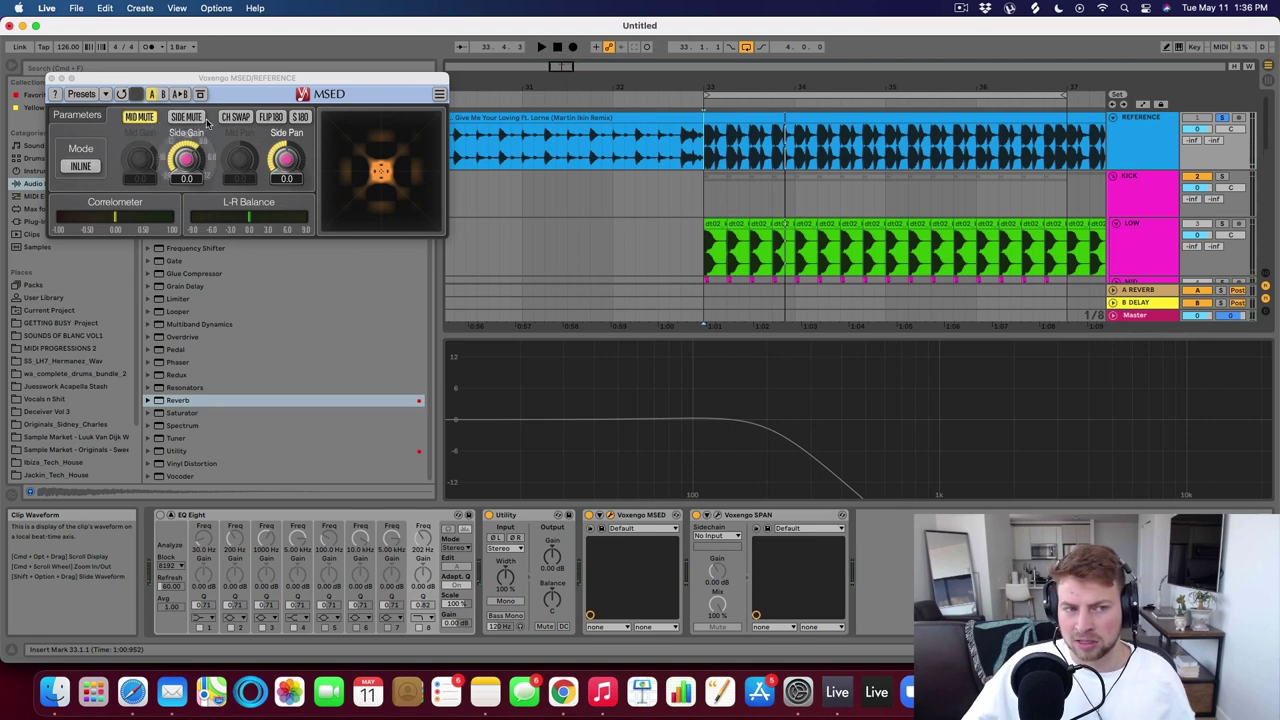
pyautogui.press('space')
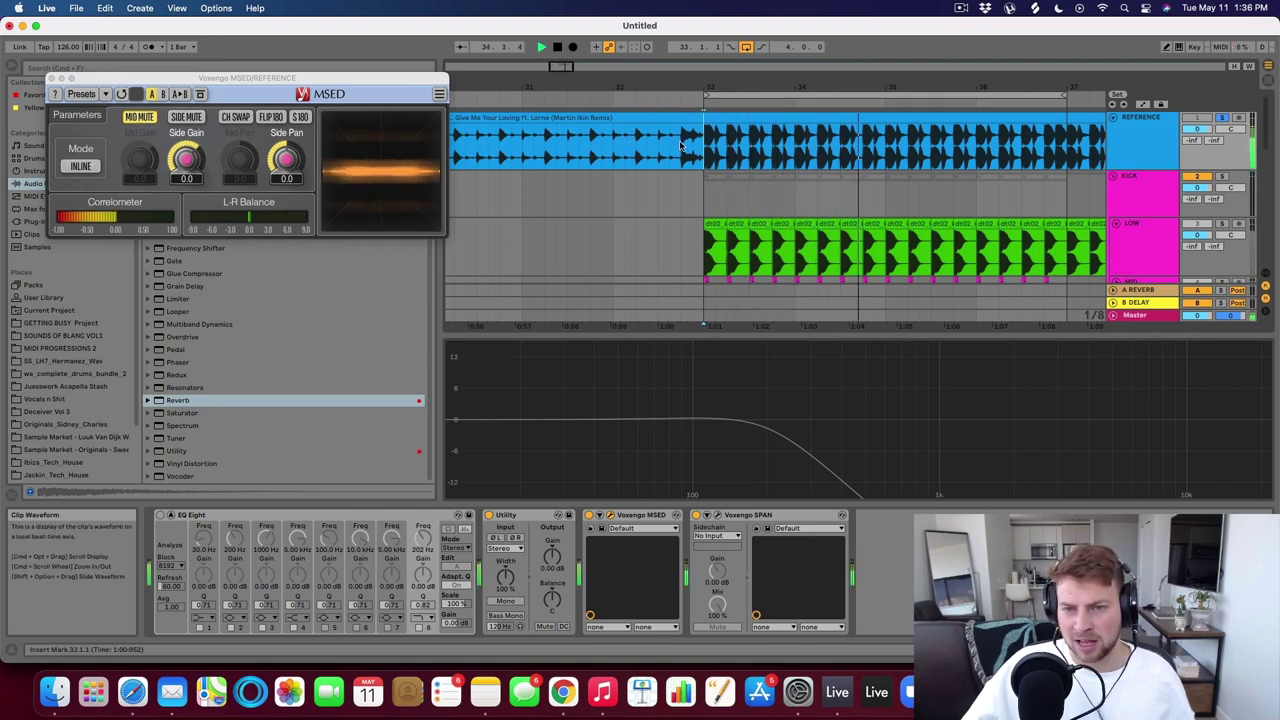
pyautogui.press('space')
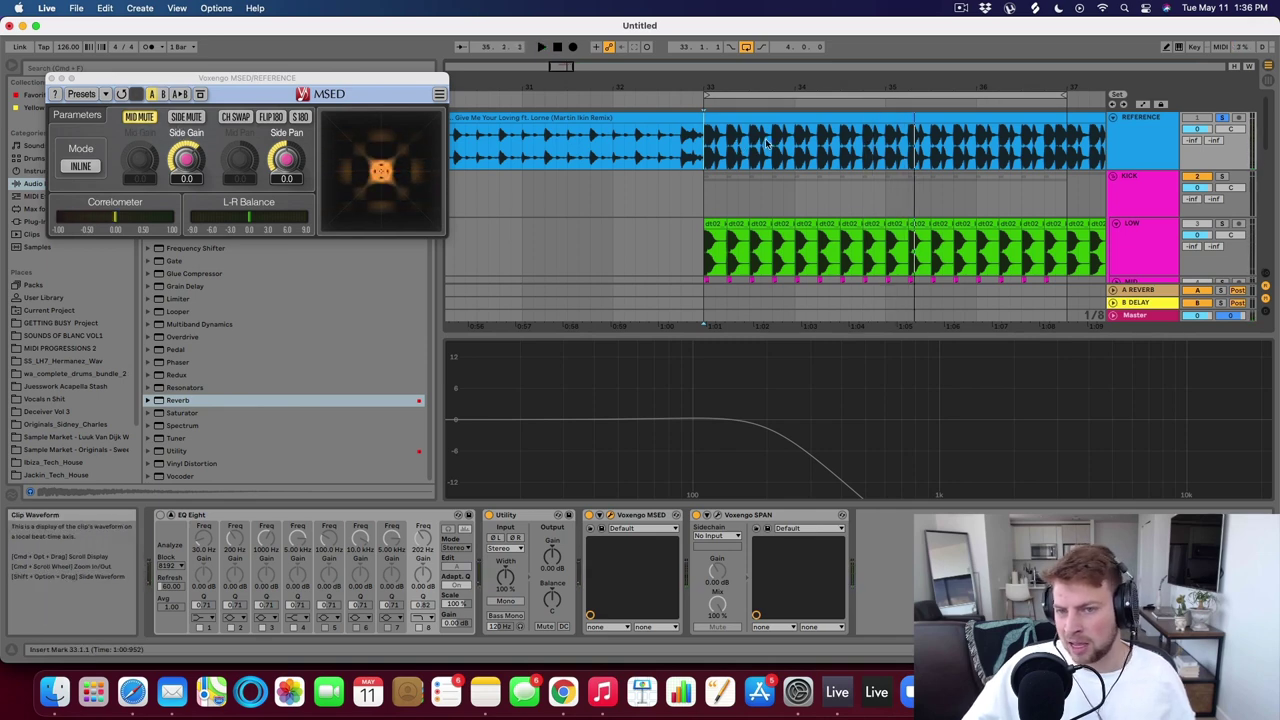
# Compare the reference track with and without its mid signal, leaving the mid unmuted and the REFERENCE track unsoloed.
pyautogui.click(138, 118)
pyautogui.press('space')
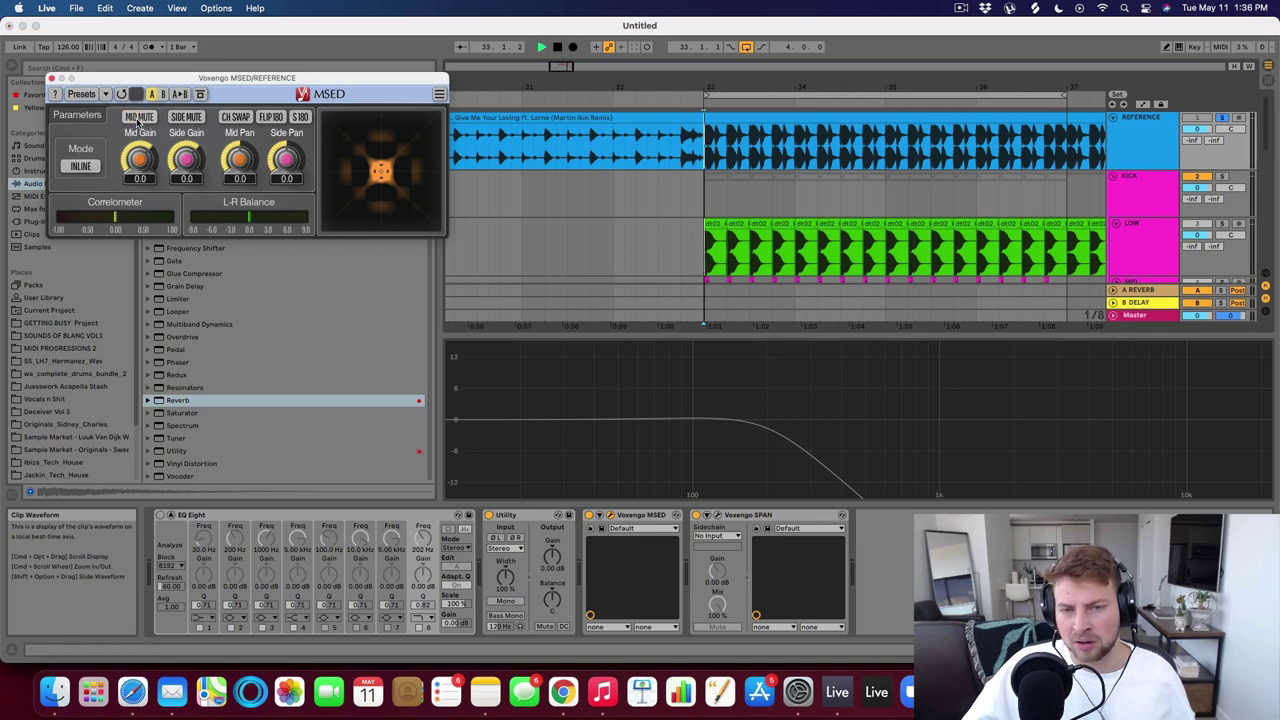
pyautogui.click(138, 118)
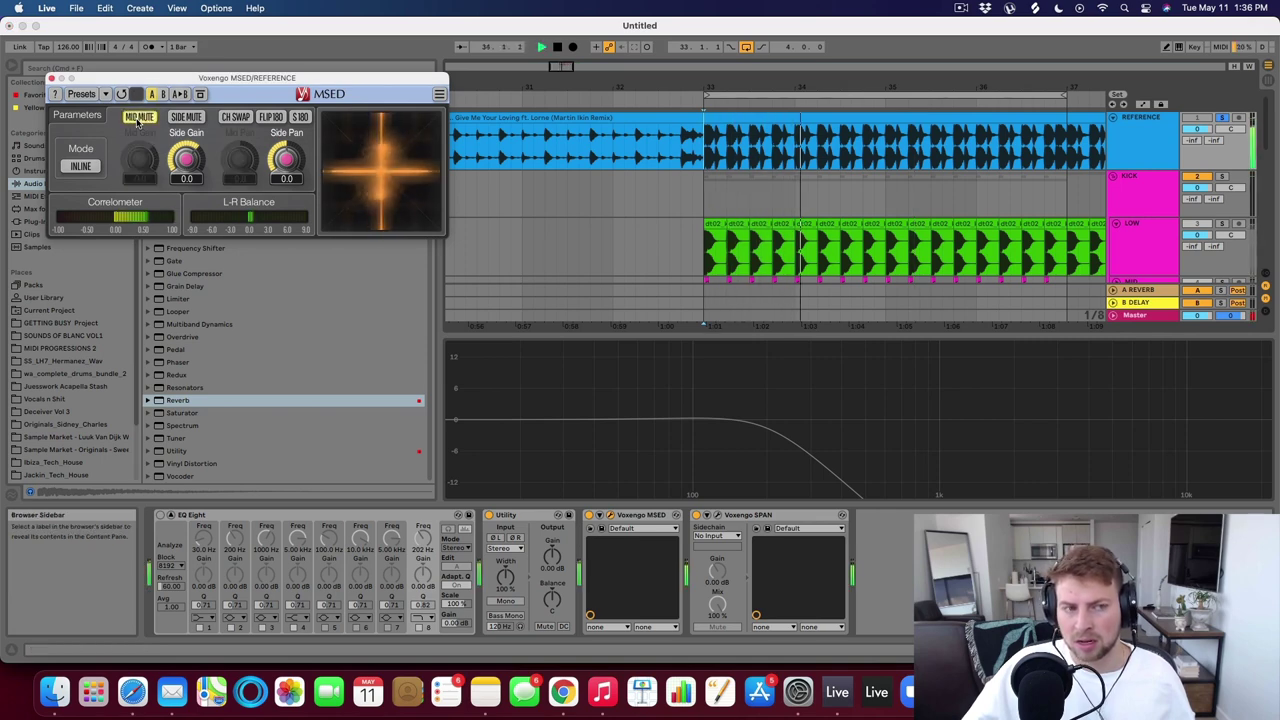
pyautogui.press('space')
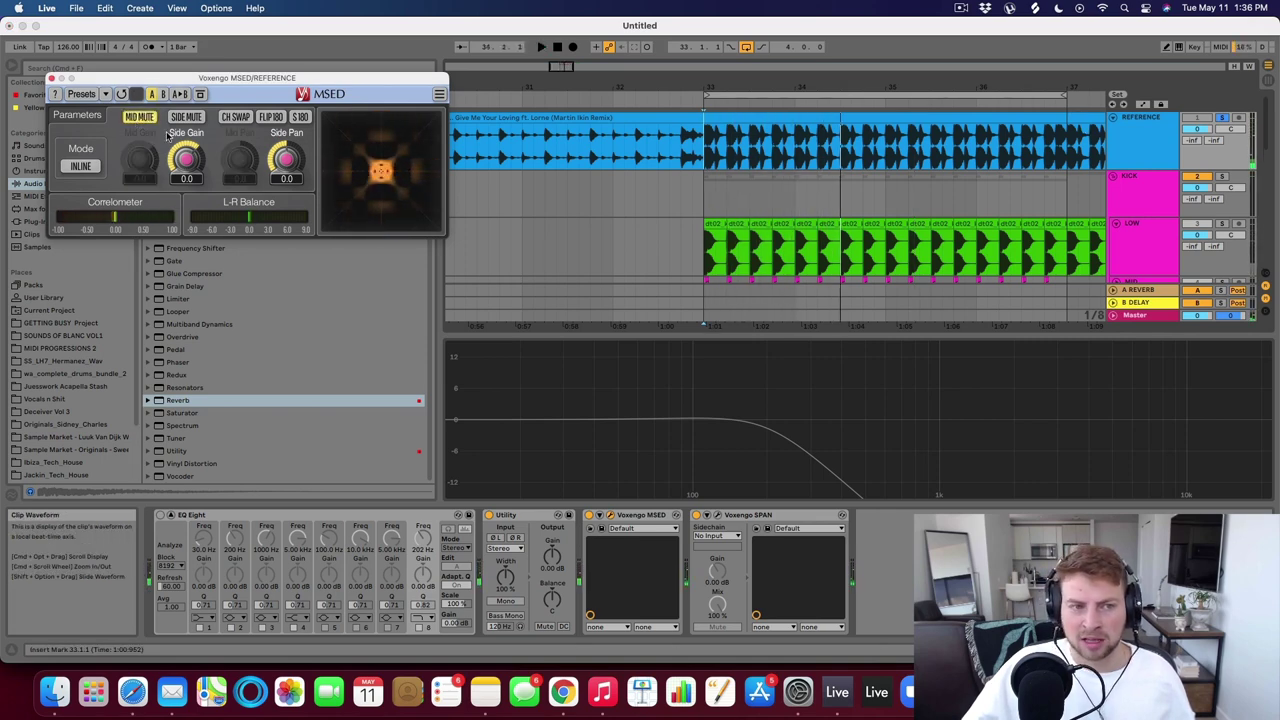
pyautogui.click(138, 116)
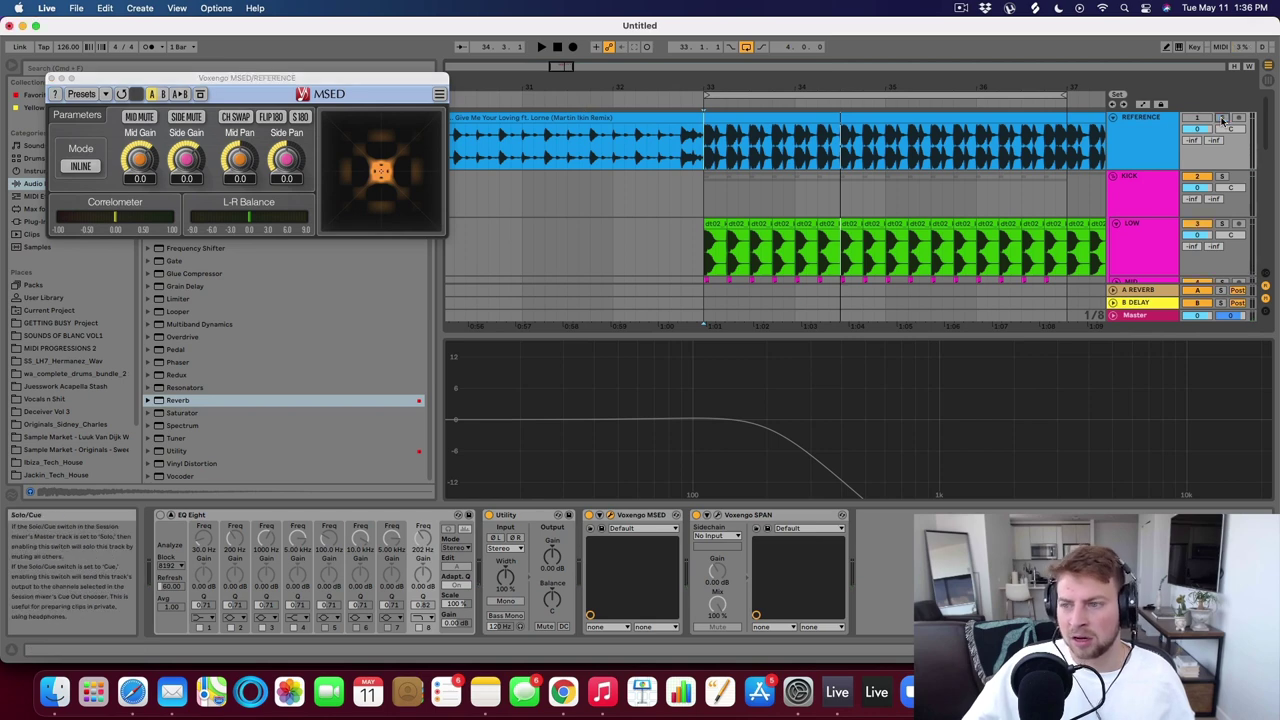
pyautogui.doubleClick(1075, 402)
# Find the VST3 version of MSED in the plug-ins, add it to the Master track and play the arrangement from 33.1.1.
pyautogui.click(1137, 484)
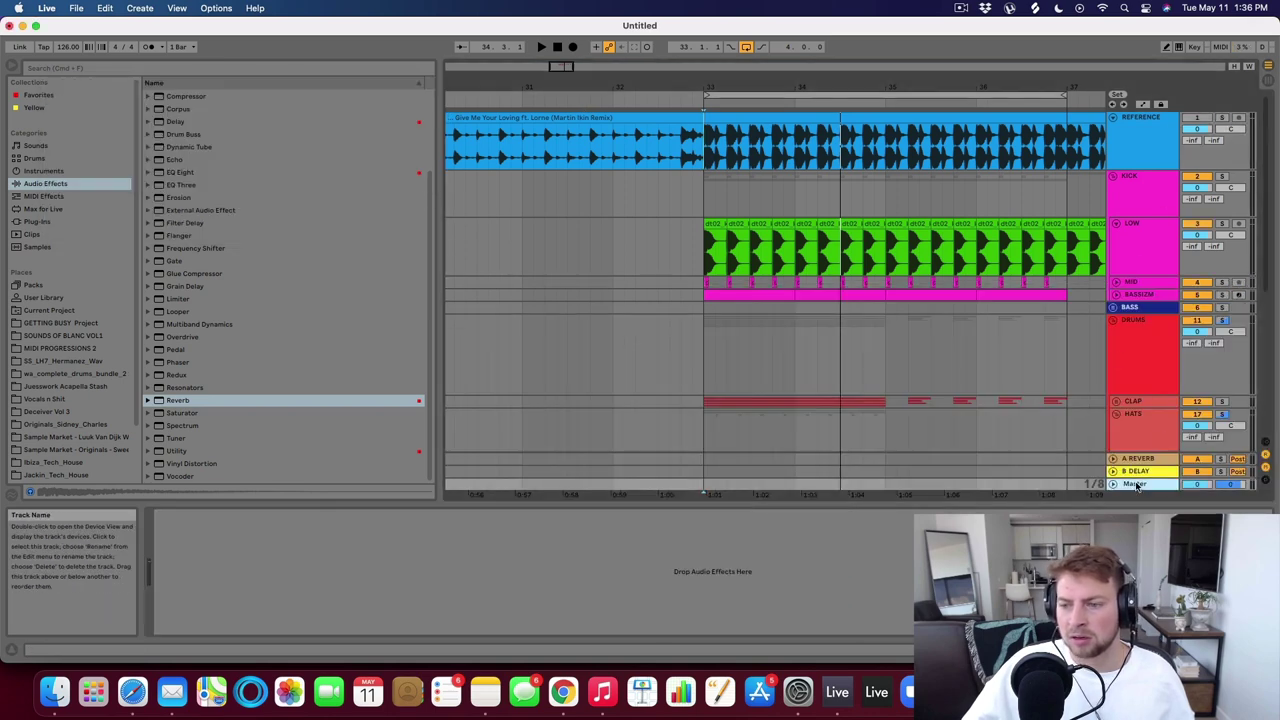
pyautogui.click(42, 222)
pyautogui.click(125, 66)
pyautogui.write('MSED')
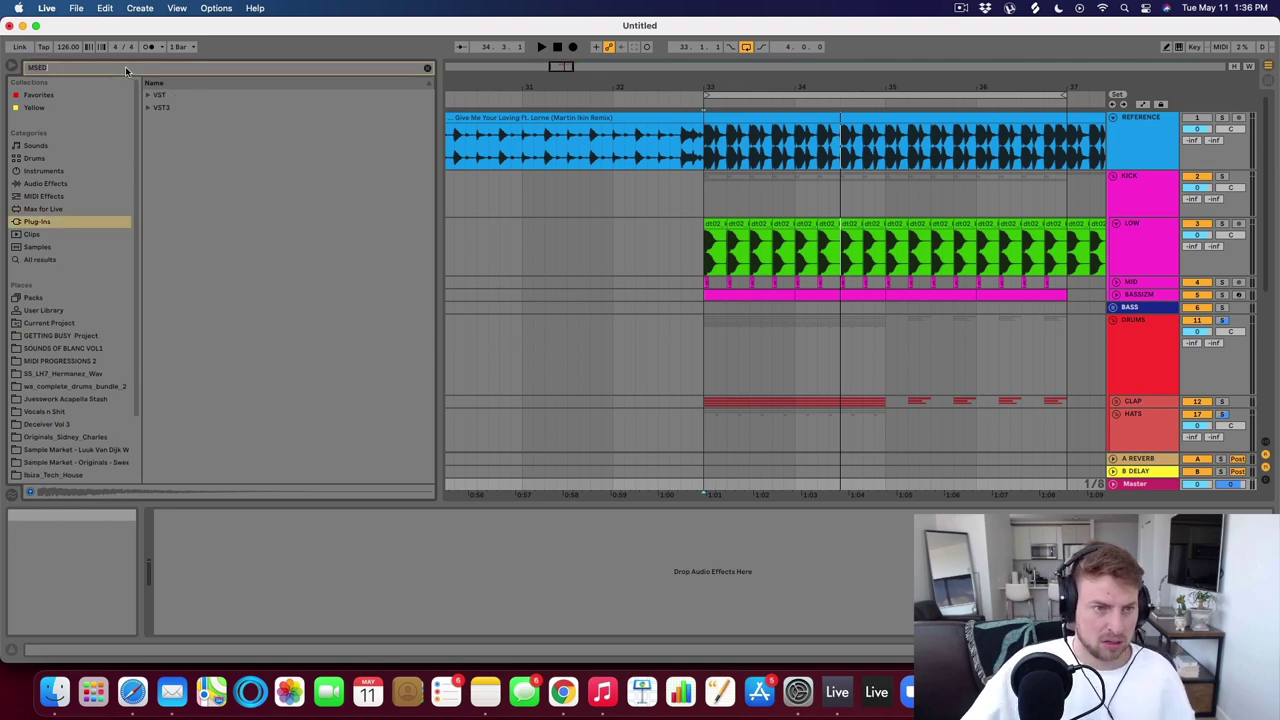
pyautogui.click(180, 132)
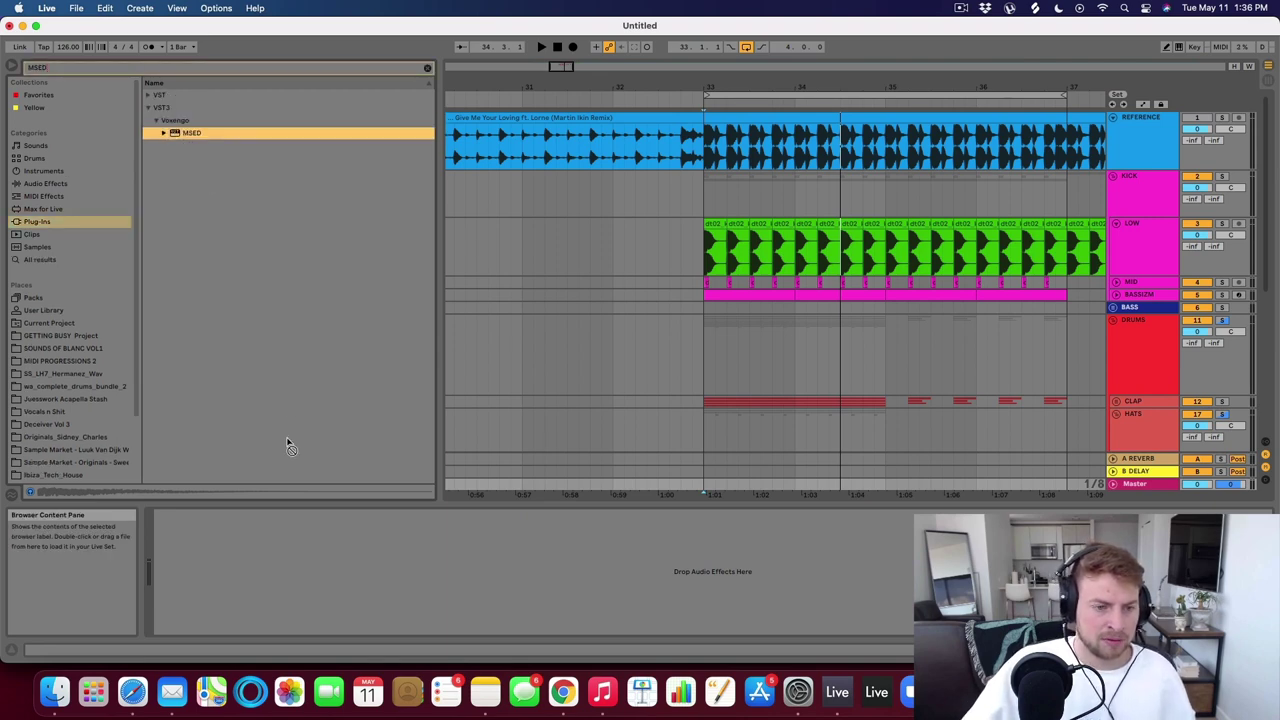
pyautogui.click(702, 261)
pyautogui.press('space')
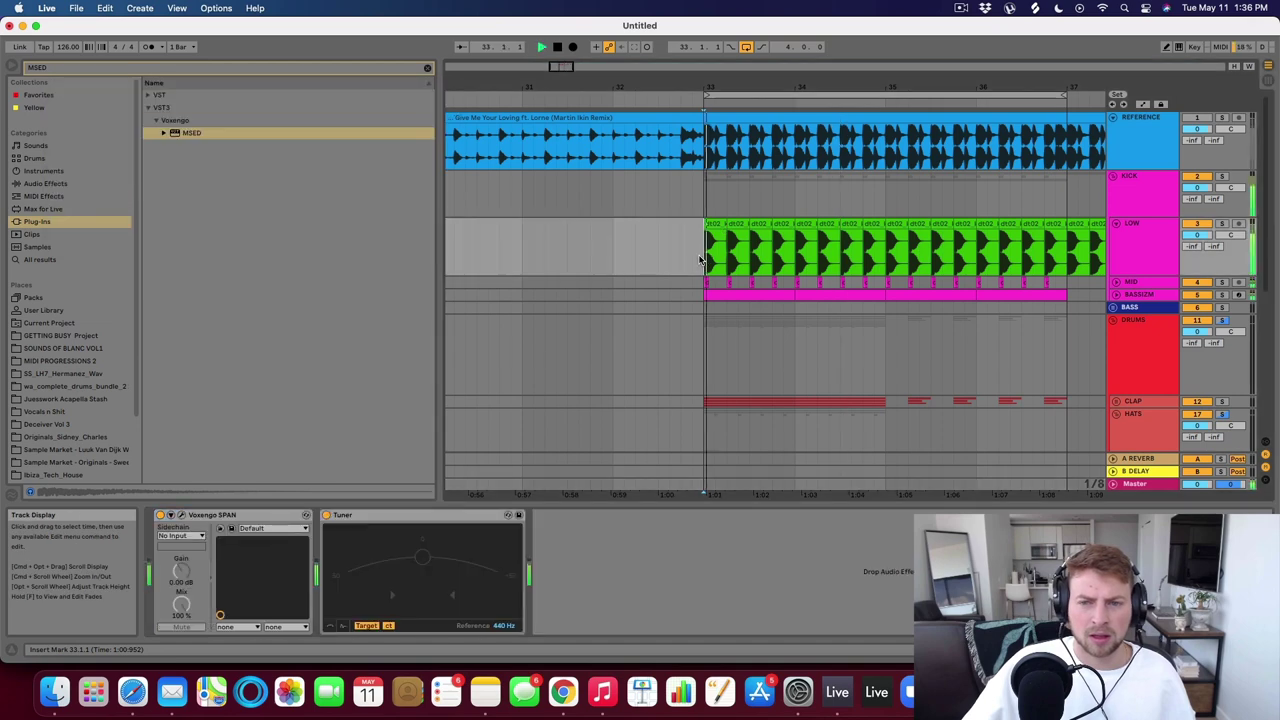
# Mute the mid signal in the Master track's MSED and listen to only the sides of the arrangement.
pyautogui.click(1136, 484)
pyautogui.click(139, 127)
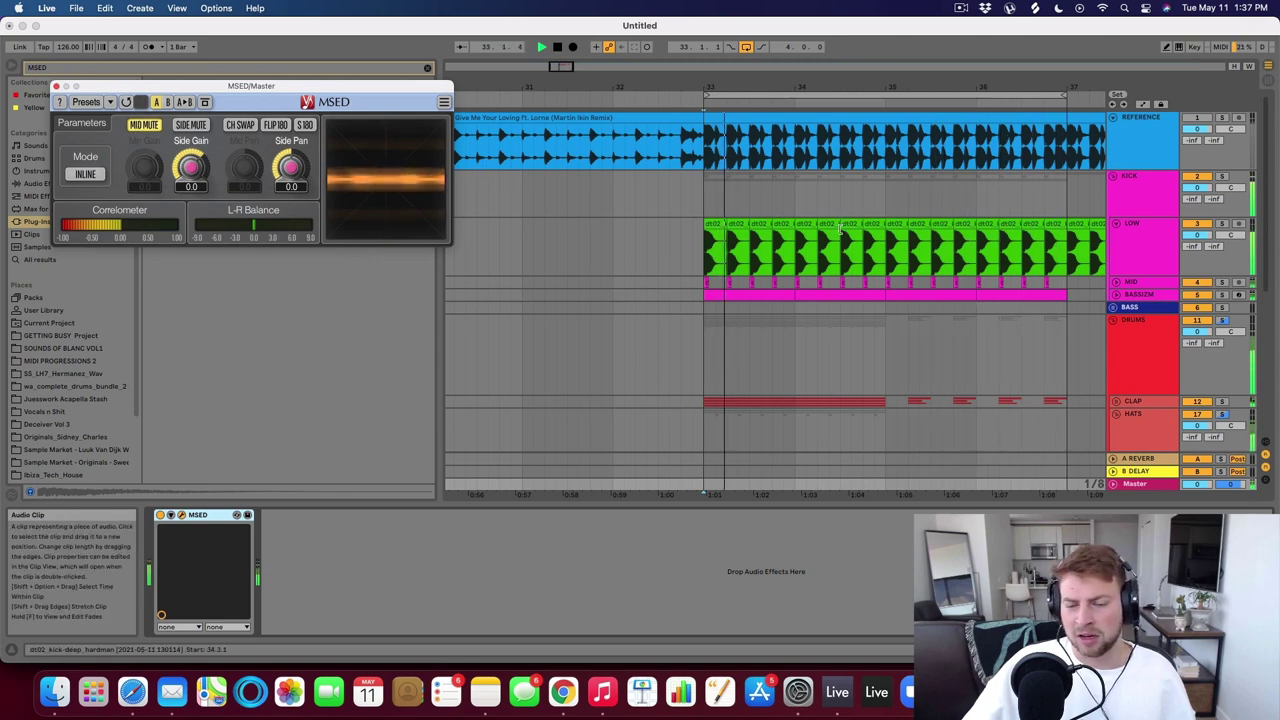
pyautogui.press('space')
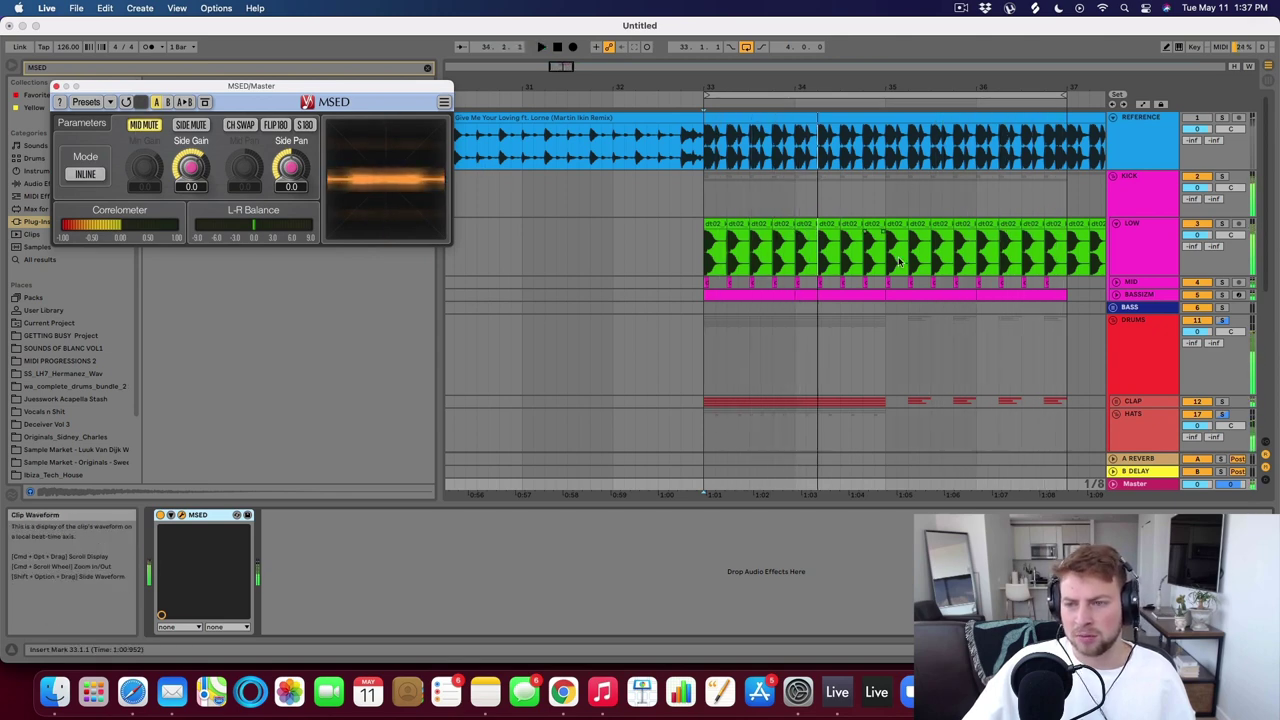
# Select the CLAP to MAIN HAT clips from 33.1.1 to 35.1.1, loop that two-bar range and play it.
pyautogui.scroll(-2, 906, 342)
pyautogui.scroll(-3, 906, 347)
pyautogui.click(882, 341)
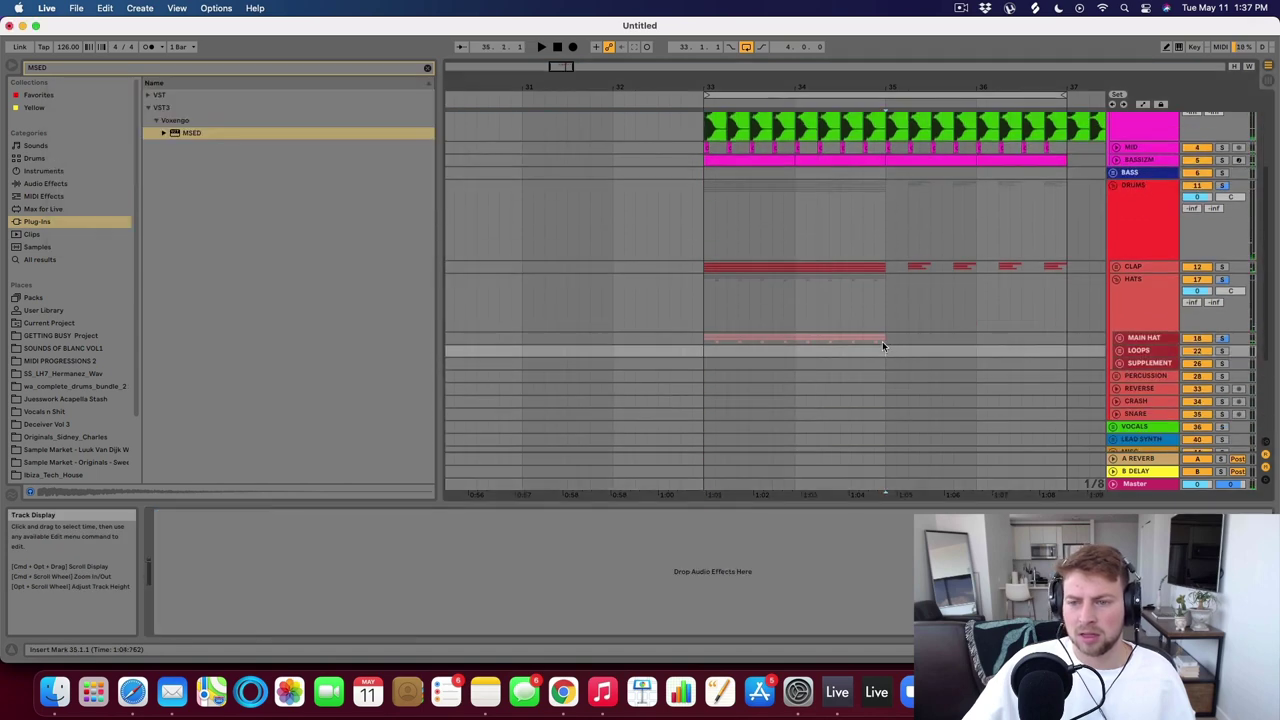
pyautogui.moveTo(882, 341); pyautogui.dragTo(704, 270)
pyautogui.press('super+l')
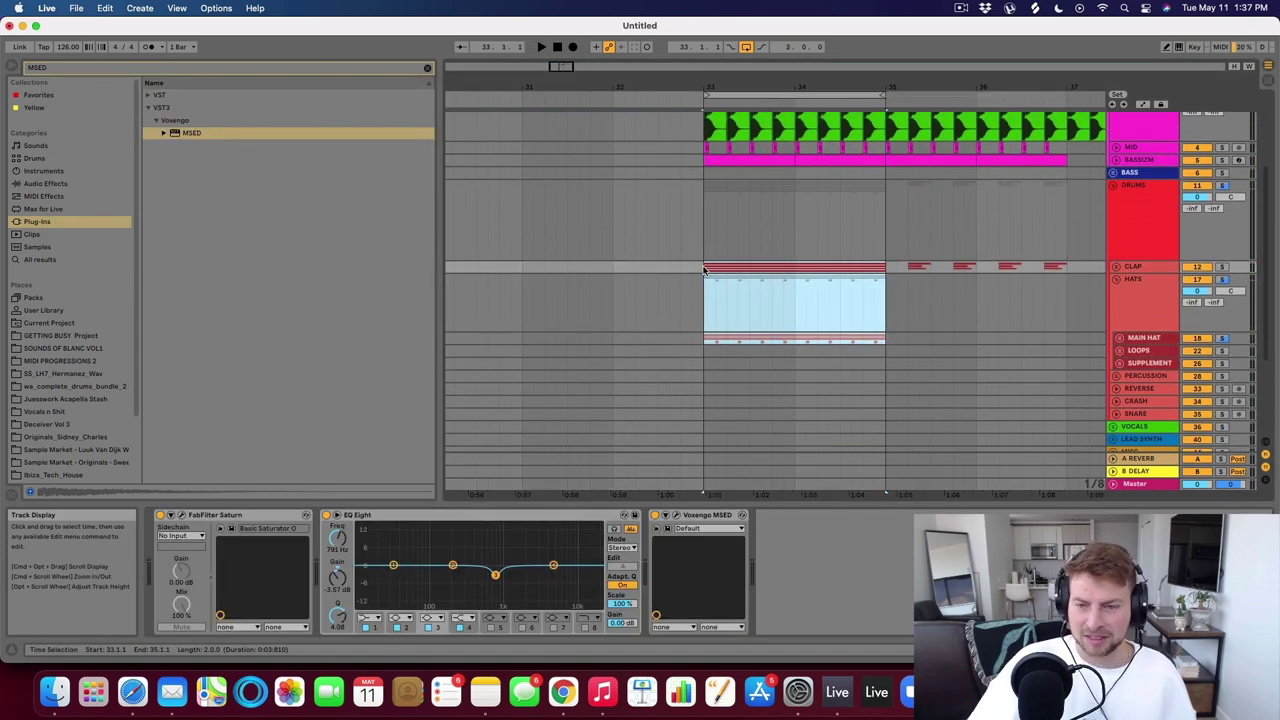
pyautogui.press('space')
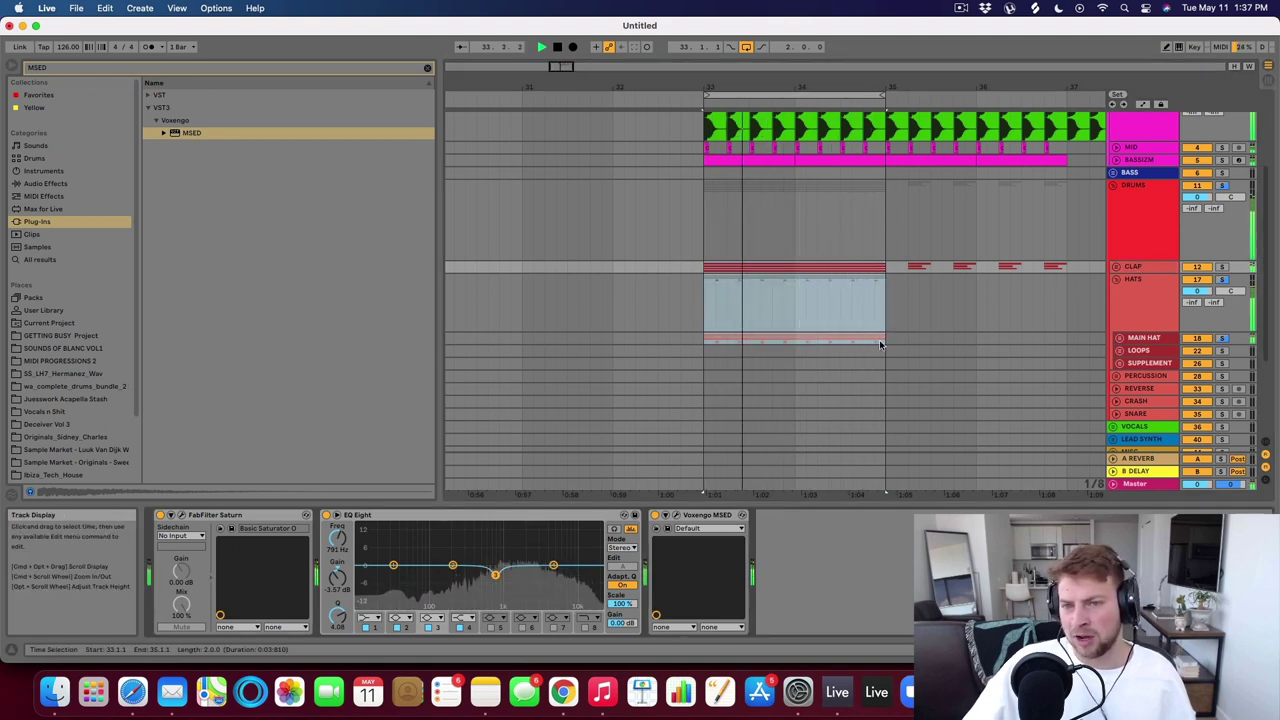
# Find the Utility device across all results and add it to the end of the CLAP group's device chain.
pyautogui.scroll(3, 880, 343)
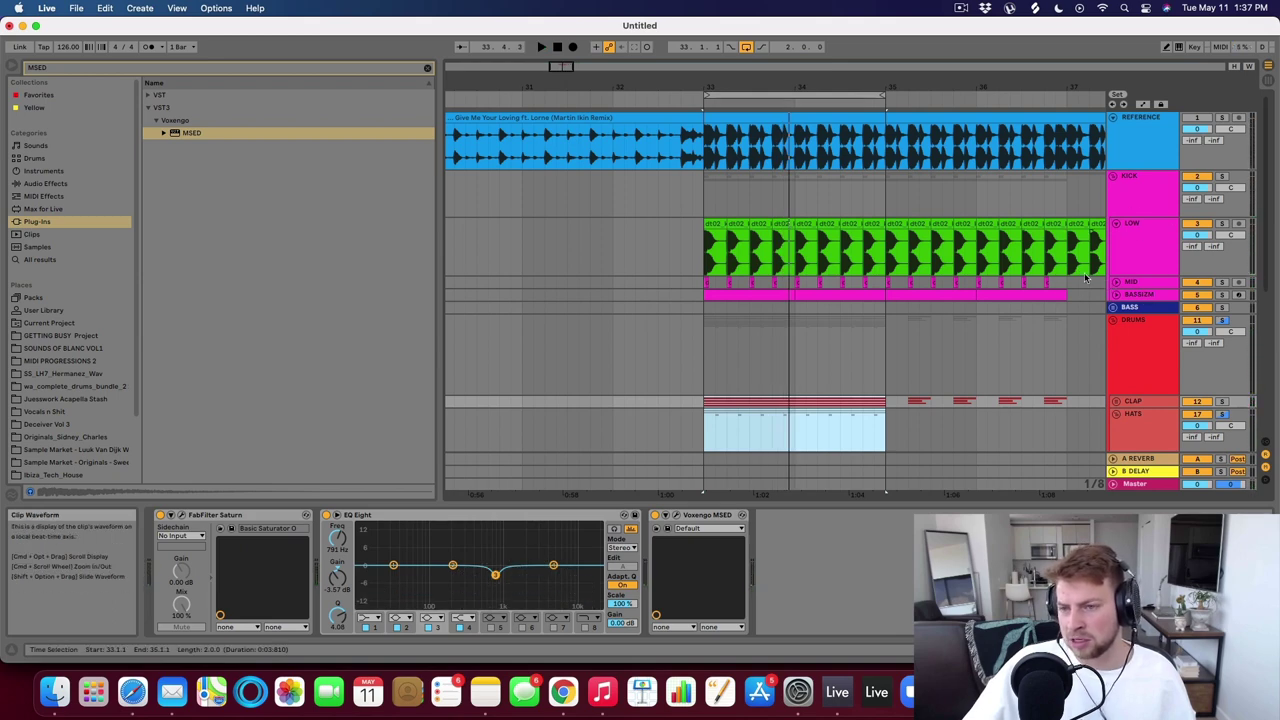
pyautogui.scroll(-2, 1150, 335)
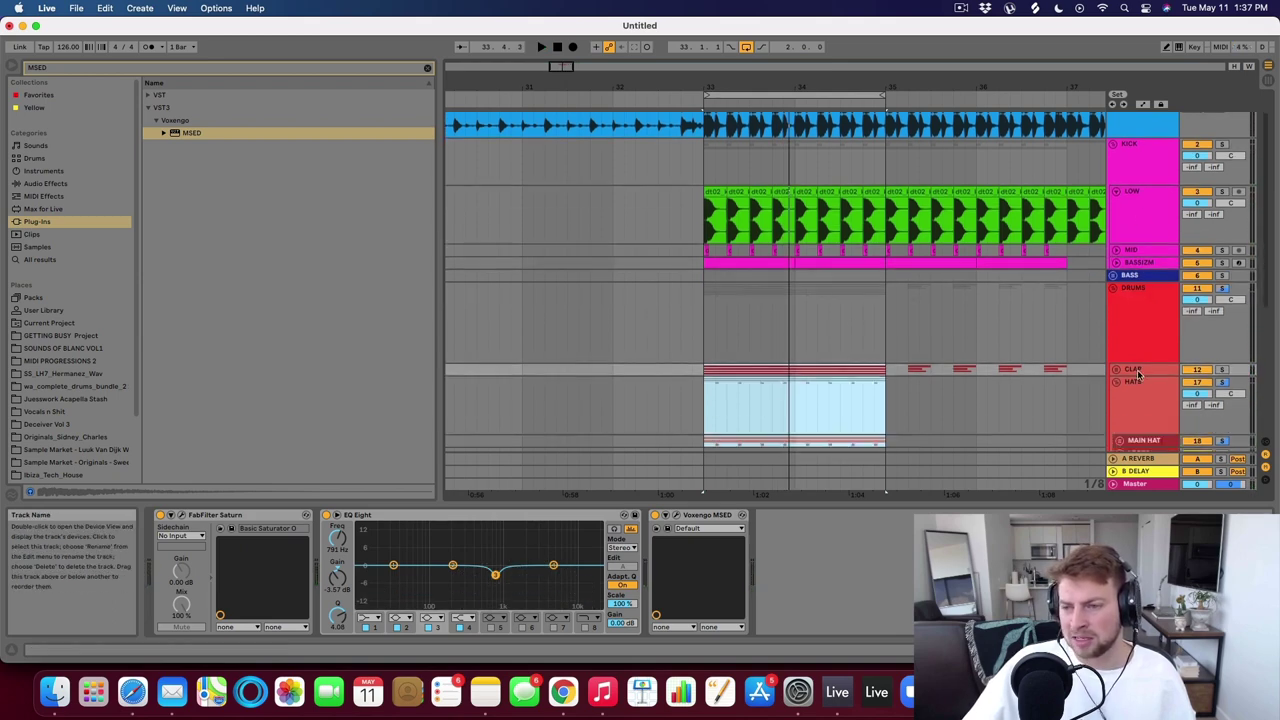
pyautogui.click(118, 70)
pyautogui.write('utilit')
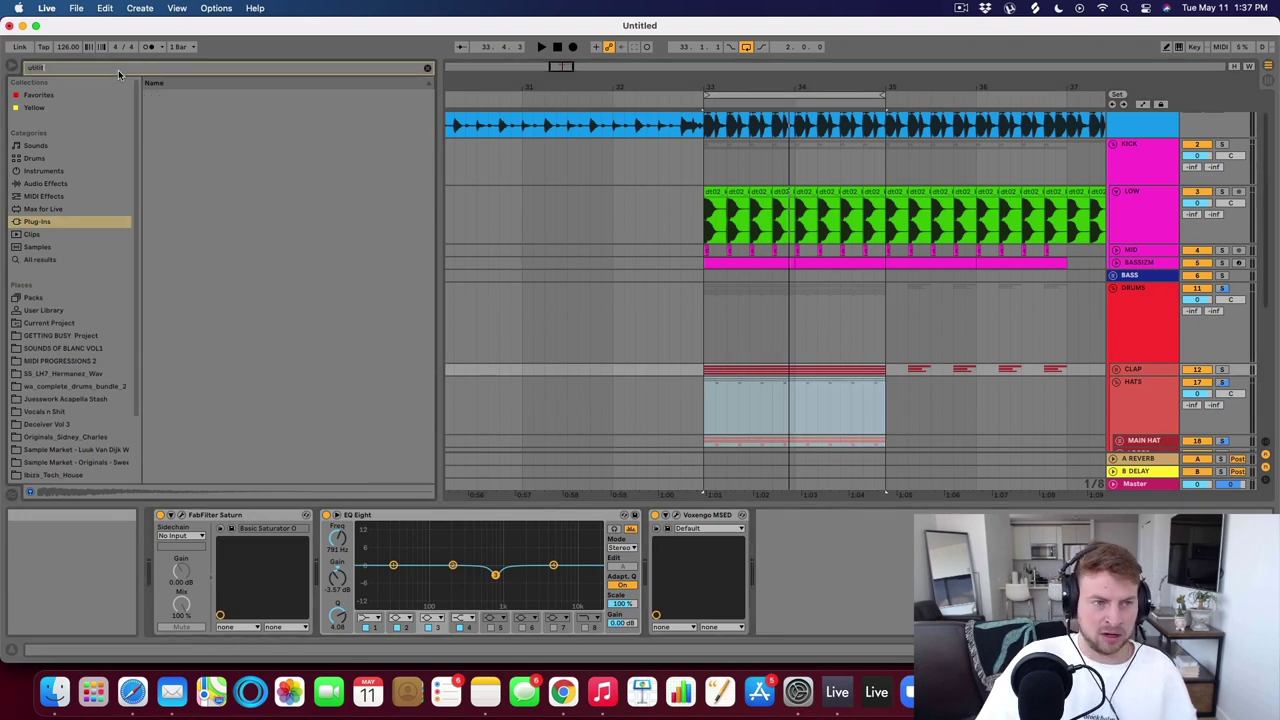
pyautogui.write('y')
pyautogui.click(50, 260)
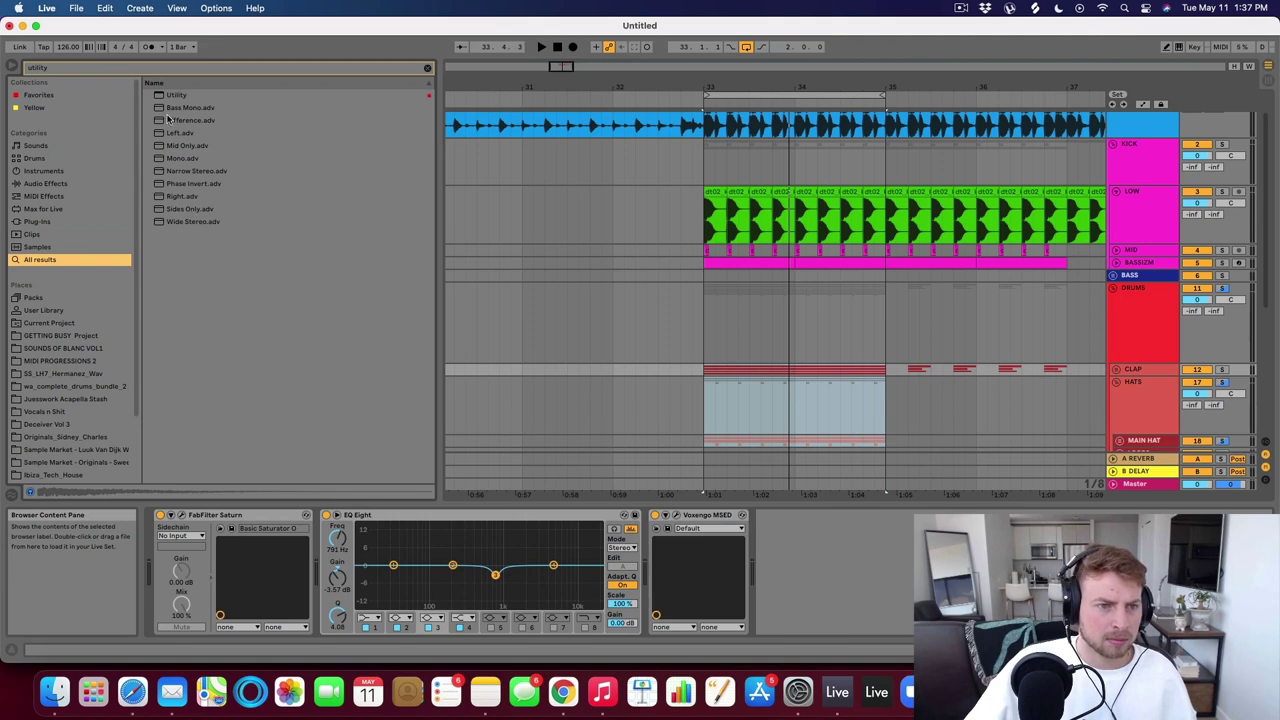
pyautogui.moveTo(176, 96); pyautogui.dragTo(858, 370)
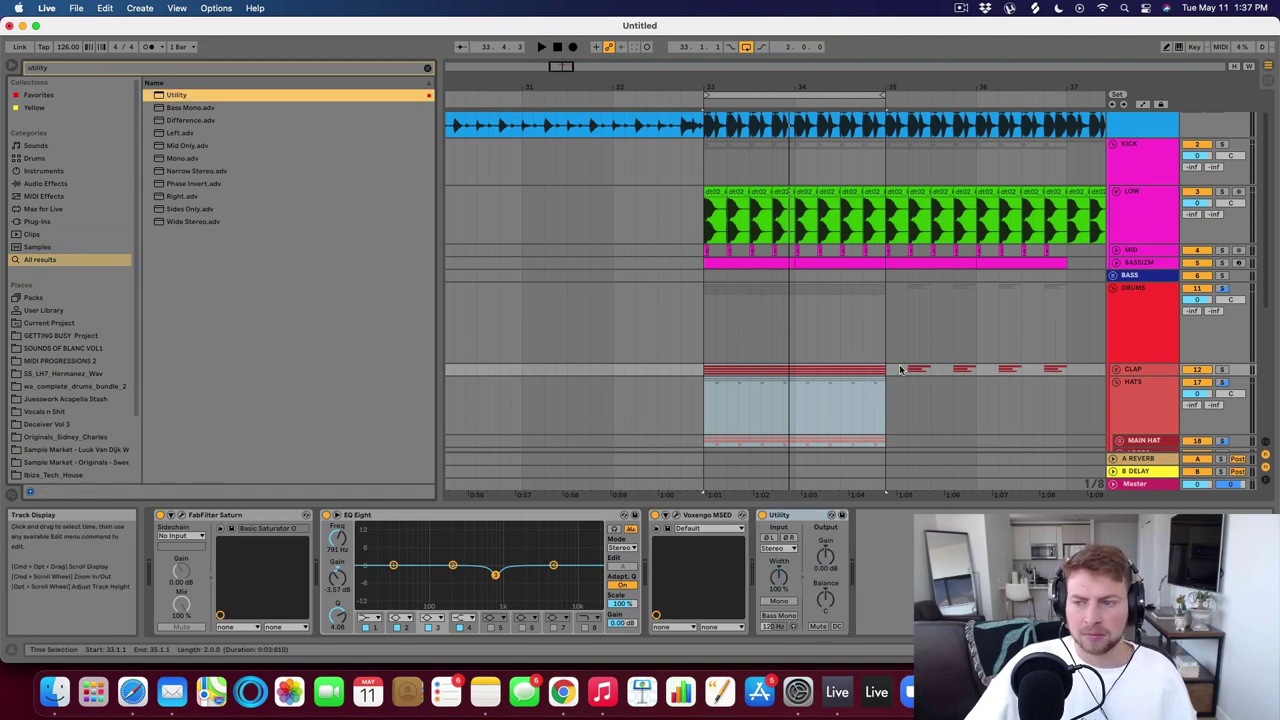
# Listen to the sides through the Master's MSED and try the CLAP group's Utility at 0% width.
pyautogui.press('space')
pyautogui.click(1150, 483)
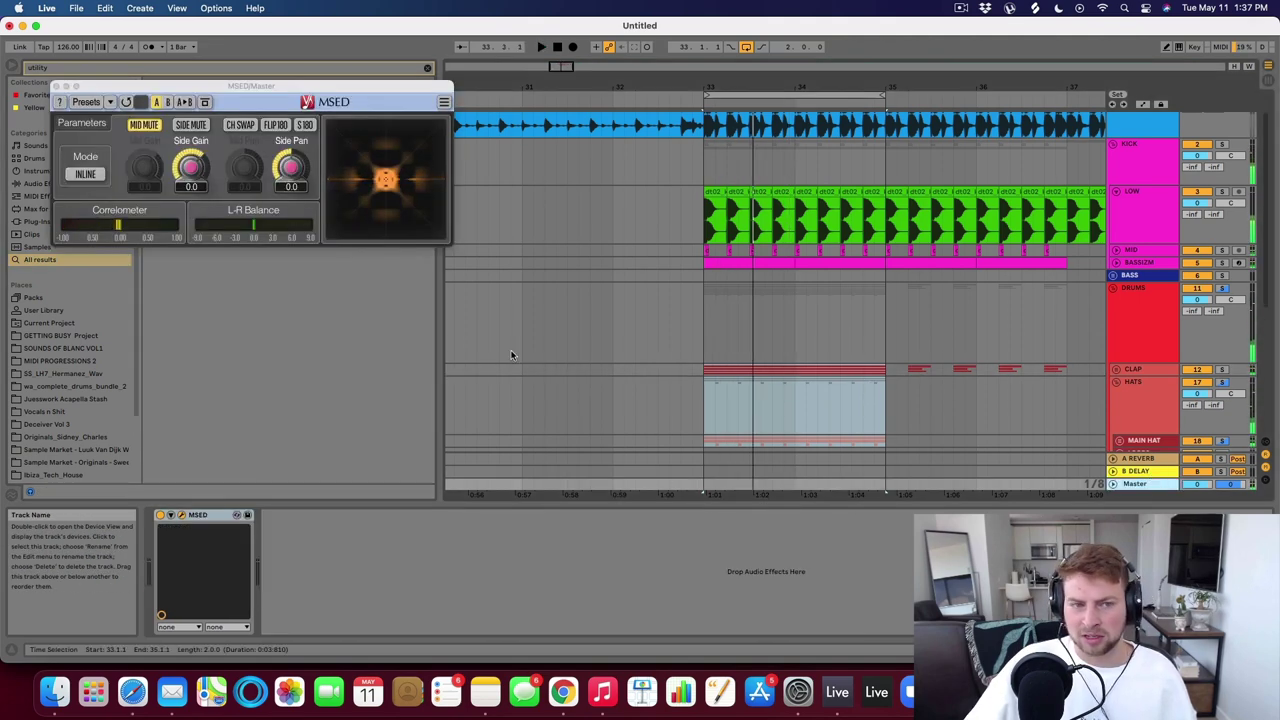
pyautogui.click(1122, 370)
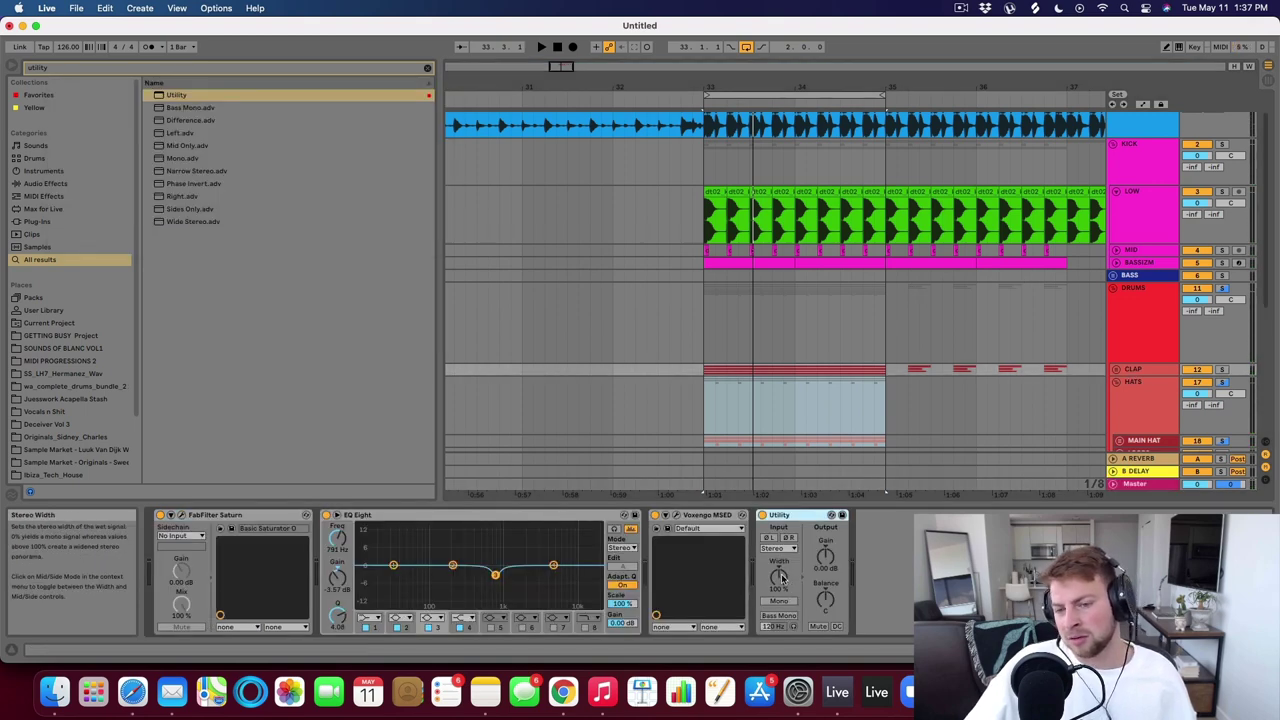
pyautogui.press('space')
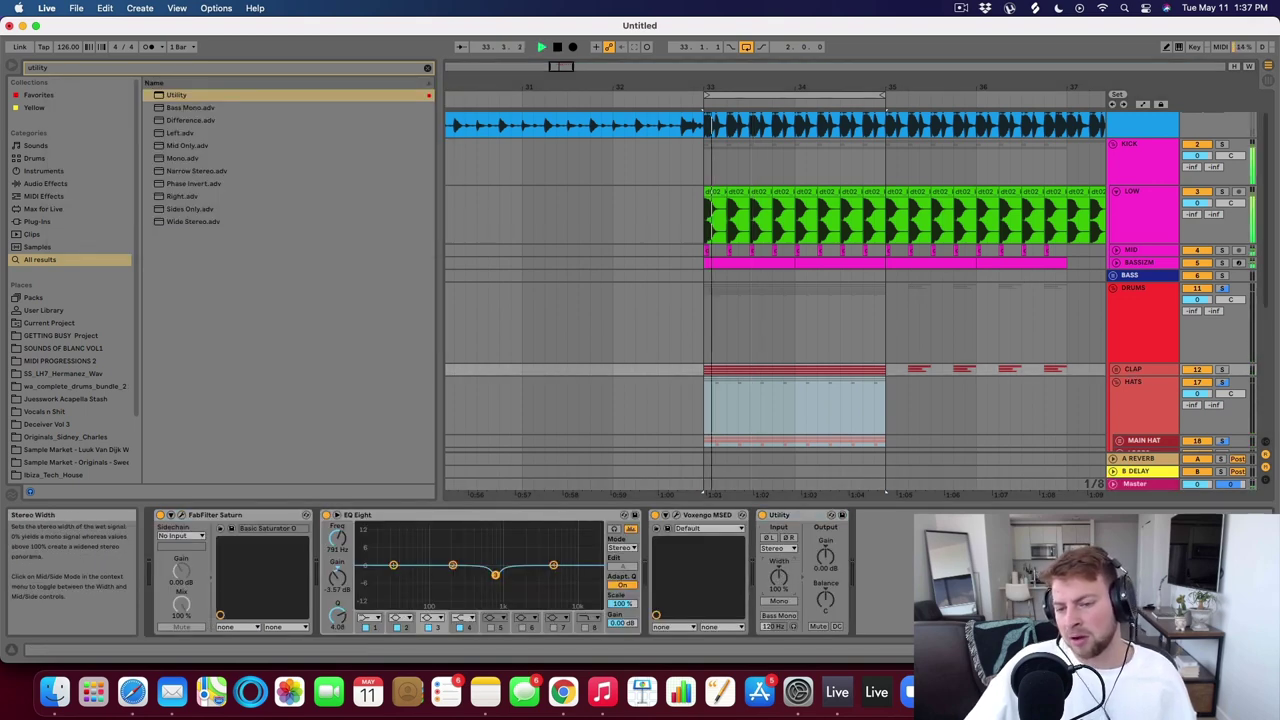
pyautogui.moveTo(780, 577); pyautogui.dragTo(780, 650)
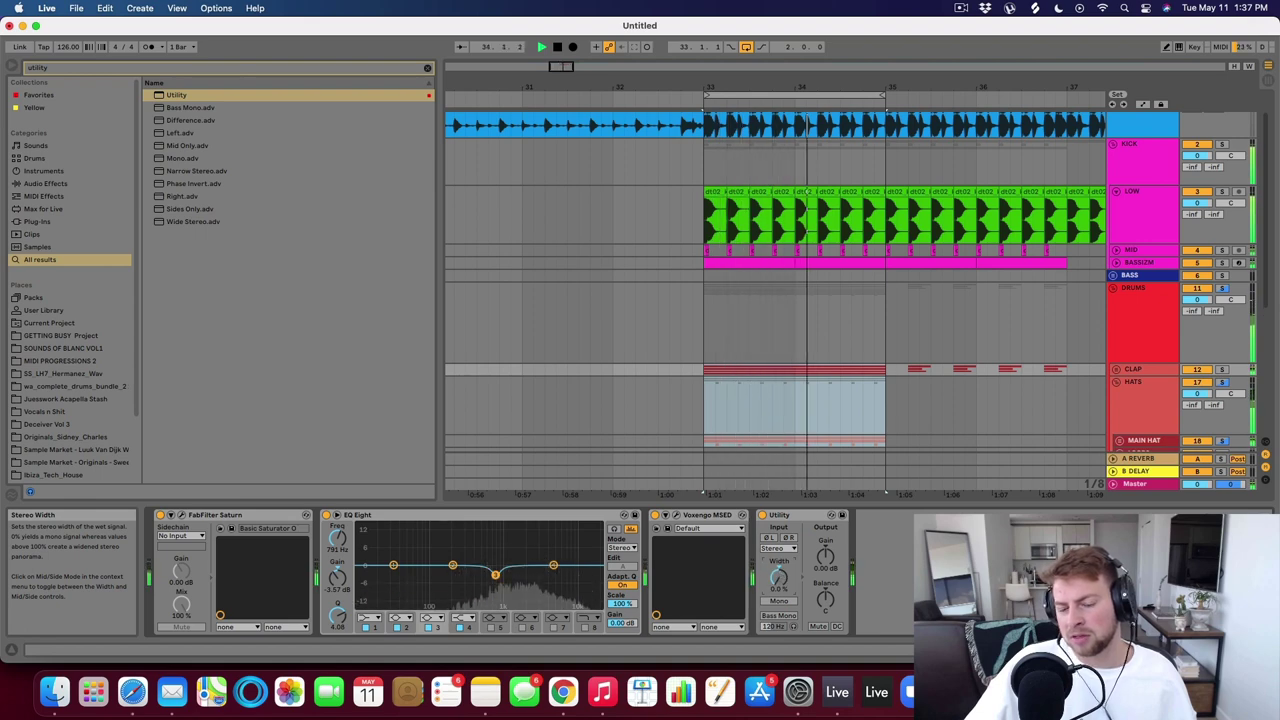
pyautogui.press('space')
# Solo the REFERENCE track briefly to hear its sides for comparison, leaving it unsoloed.
pyautogui.scroll(2, 1215, 165)
pyautogui.click(1222, 120)
pyautogui.press('space')
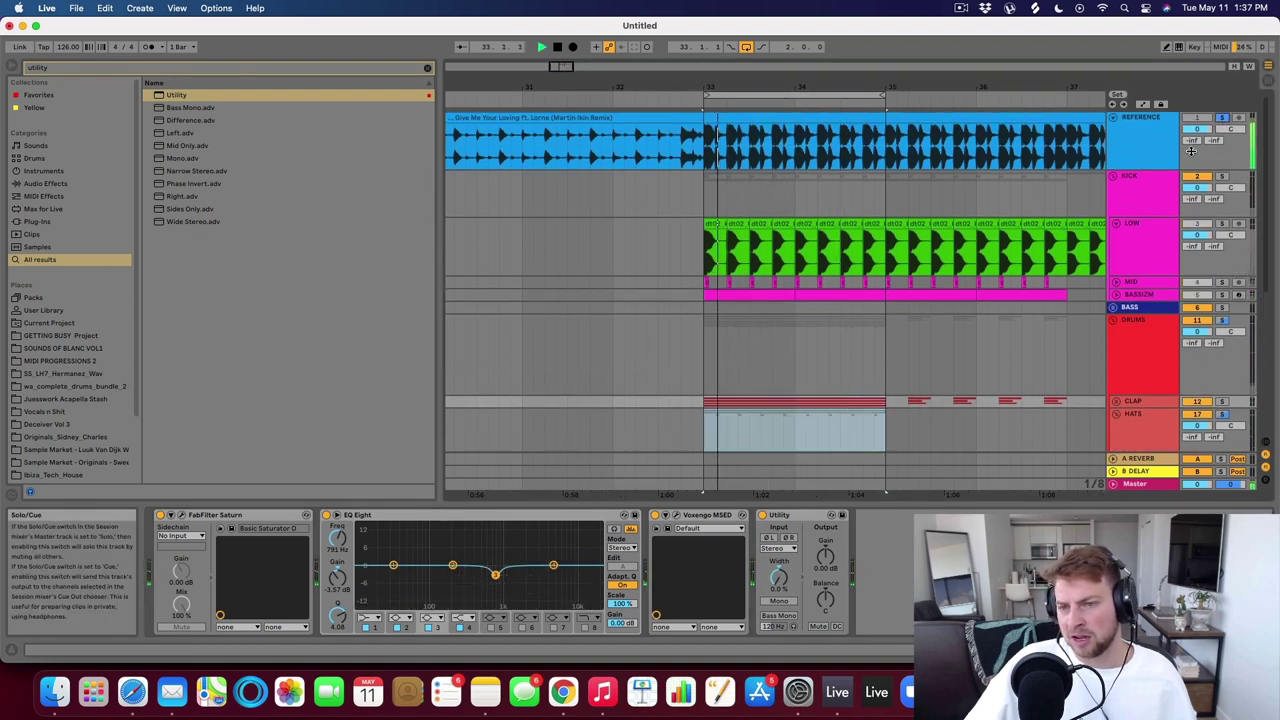
pyautogui.click(1224, 120)
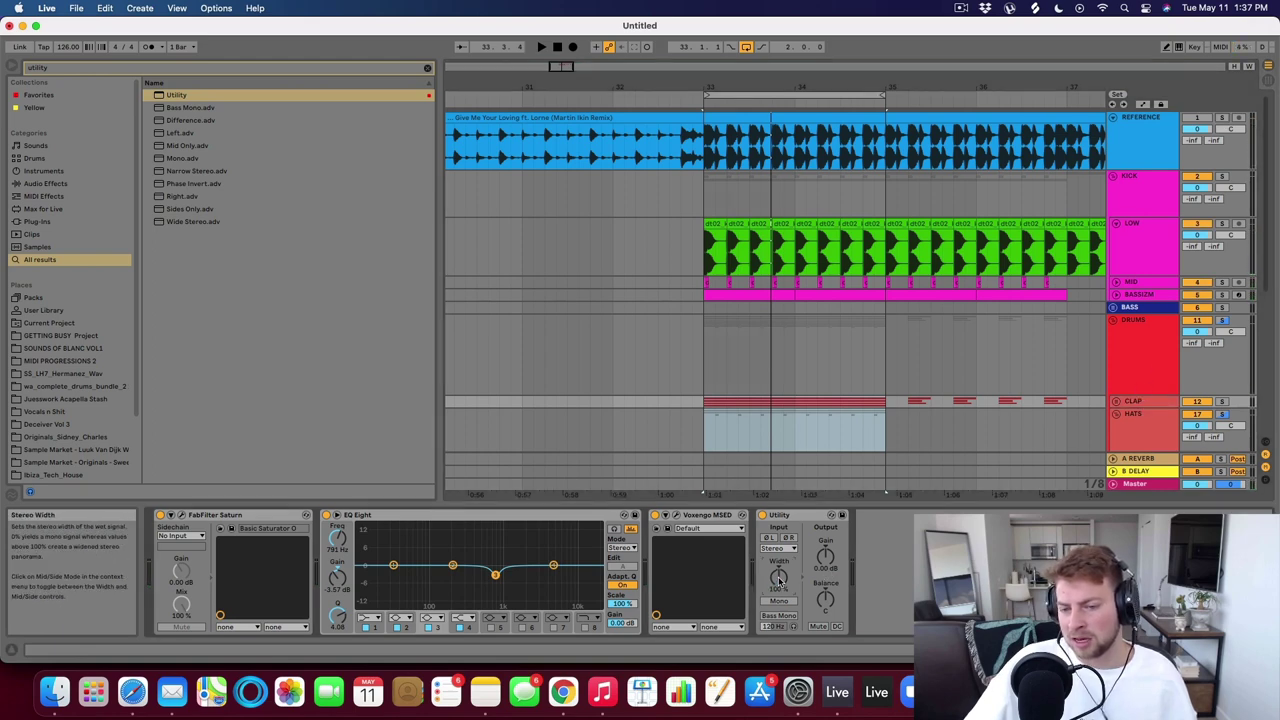
# Set the stereo width of the CLAP group's Utility to 38% during playback.
pyautogui.press('space')
pyautogui.moveTo(779, 581)
pyautogui.mouseDown()
pyautogui.moveTo(779, 625)
pyautogui.moveTo(779, 588)
pyautogui.mouseUp()
pyautogui.moveTo(780, 586); pyautogui.dragTo(780, 590)
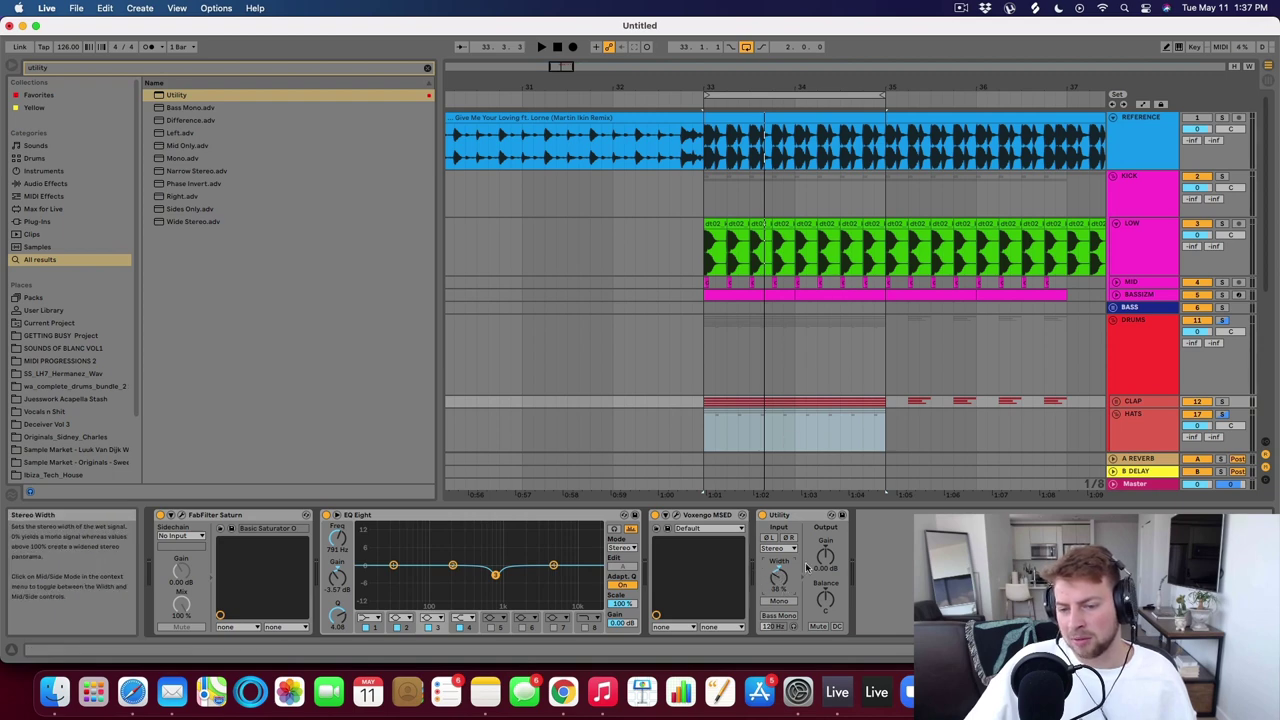
# Unmute the mid signal in the Master track's MSED and listen to the full drum loop.
pyautogui.press('space')
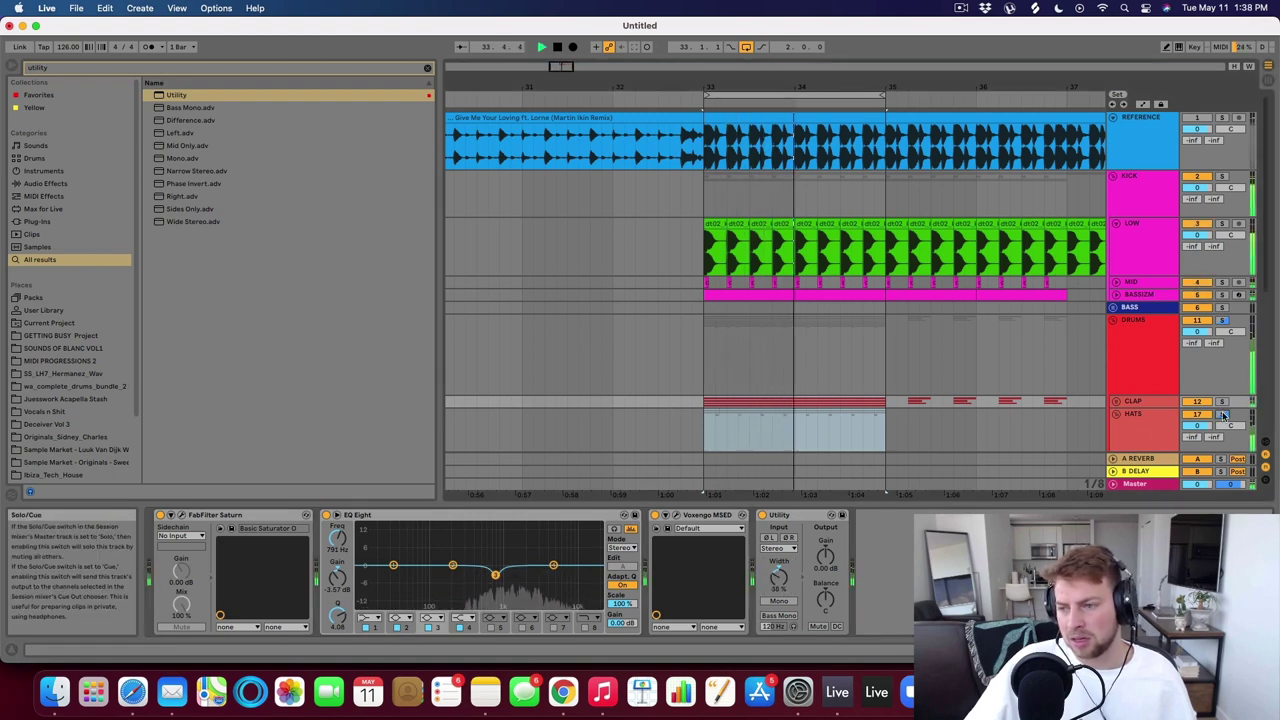
pyautogui.click(1138, 484)
pyautogui.click(159, 124)
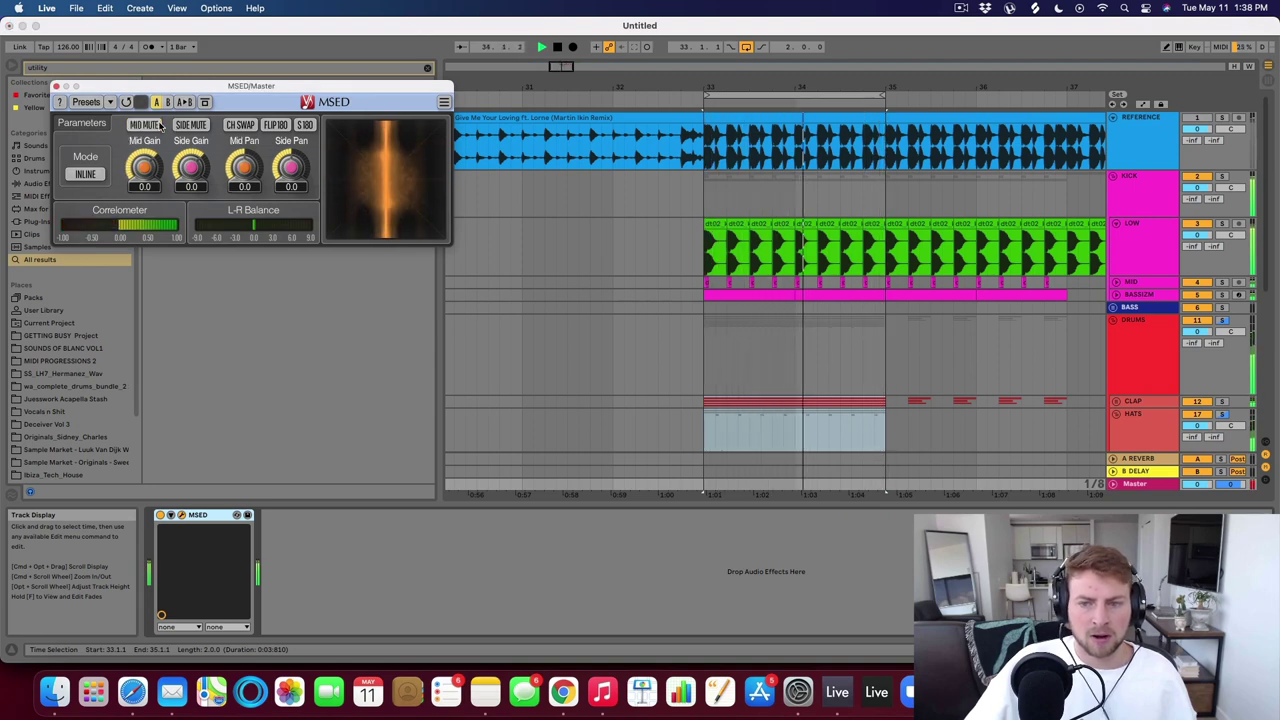
pyautogui.press('space')
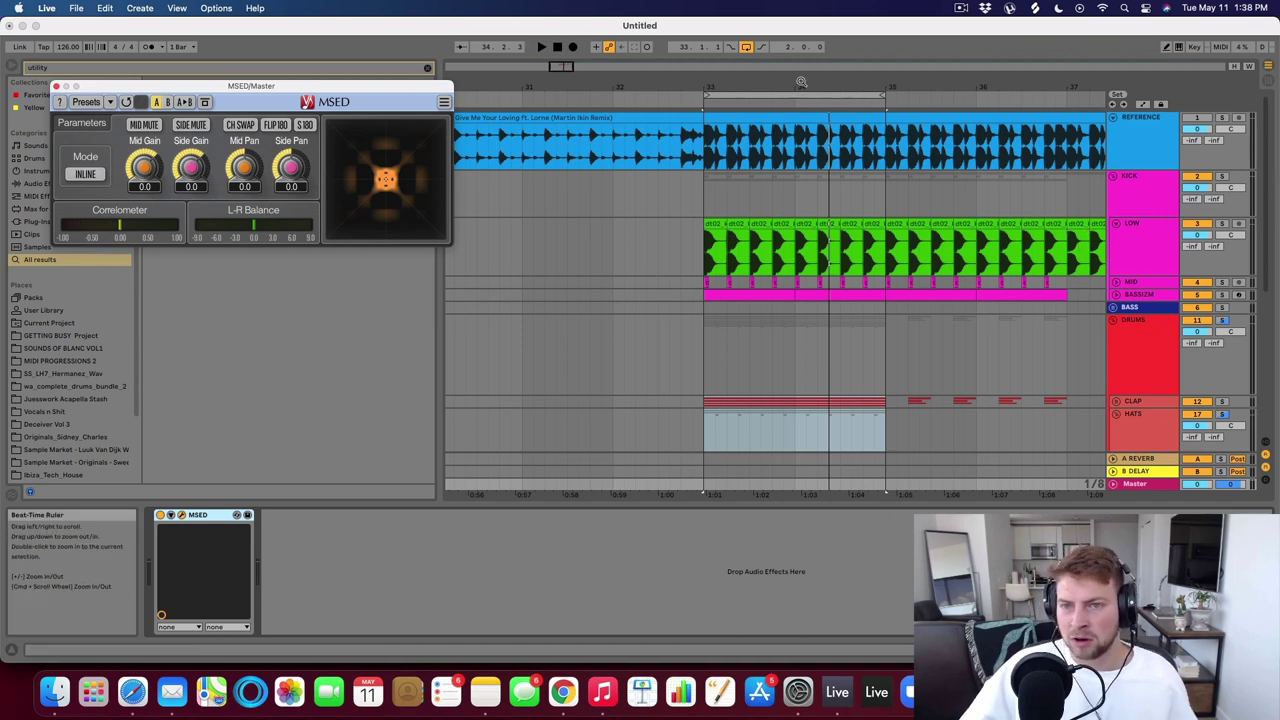
# Fold the LOW track and the KICK and HATS groups, unfold PERCUSSION, and fold the whole DRUMS group.
pyautogui.moveTo(800, 92); pyautogui.dragTo(800, 104)
pyautogui.click(1114, 223)
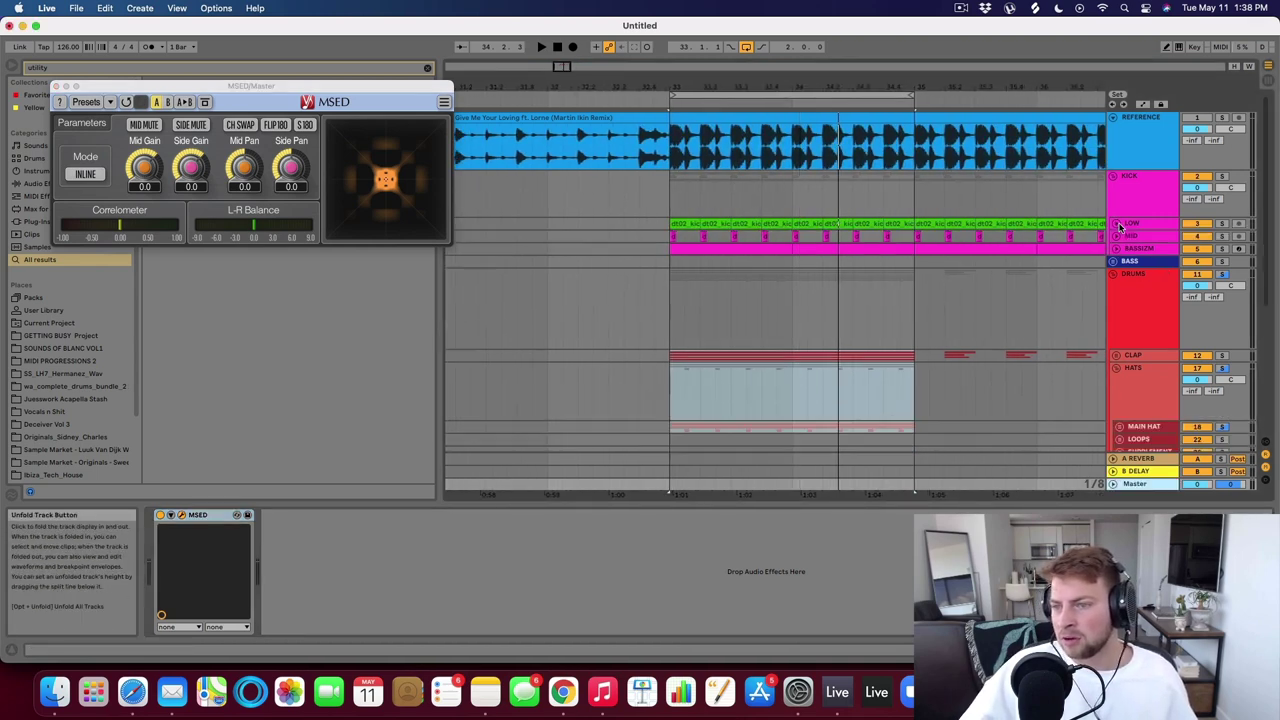
pyautogui.click(1115, 177)
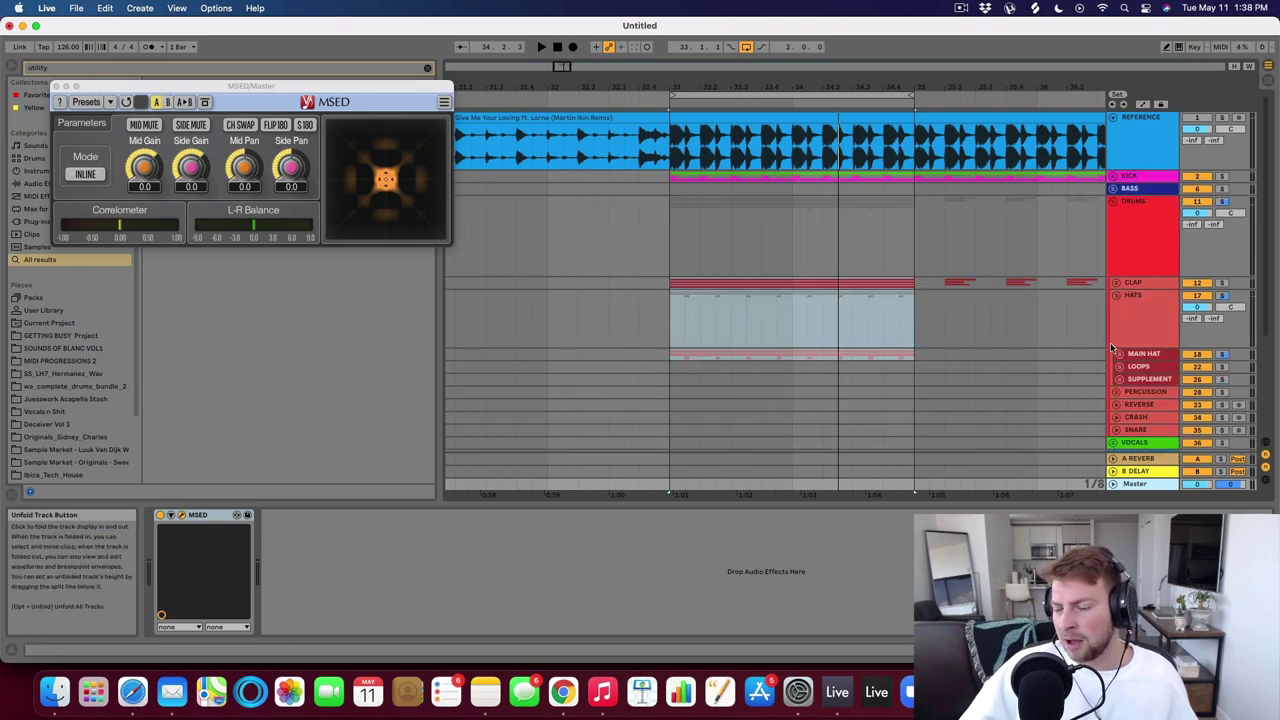
pyautogui.click(1117, 297)
pyautogui.click(1118, 320)
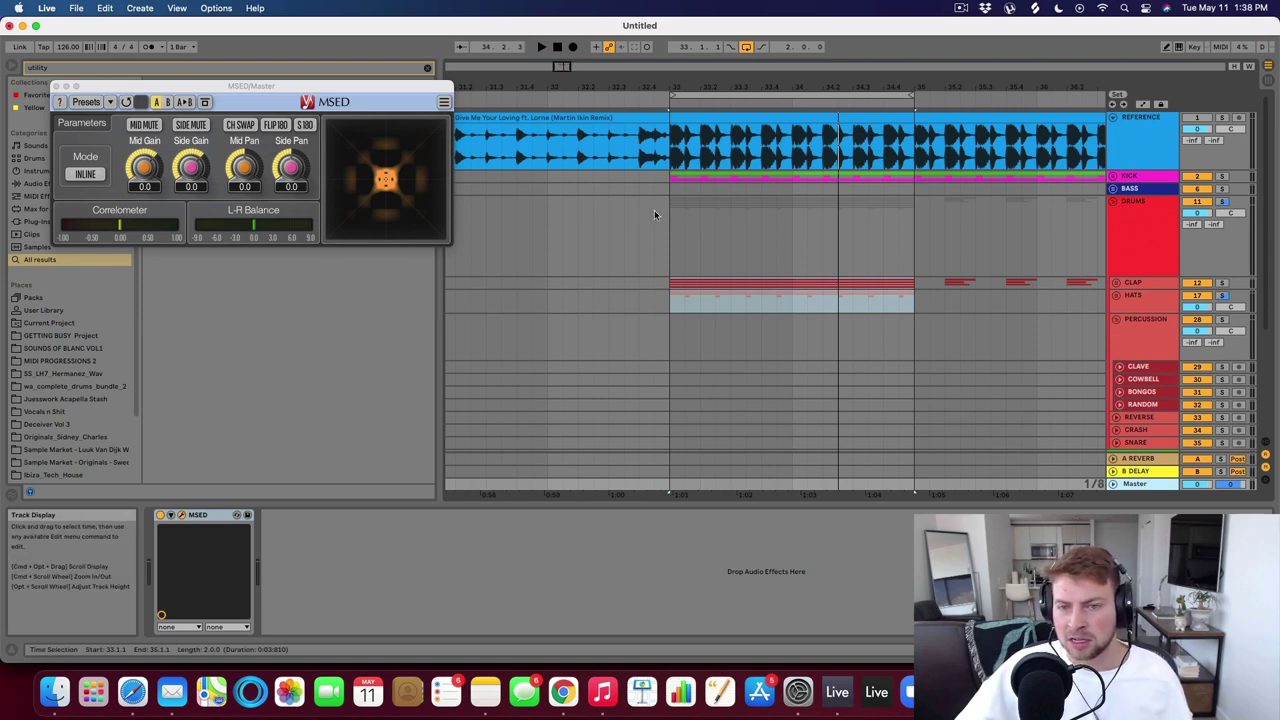
pyautogui.click(1113, 201)
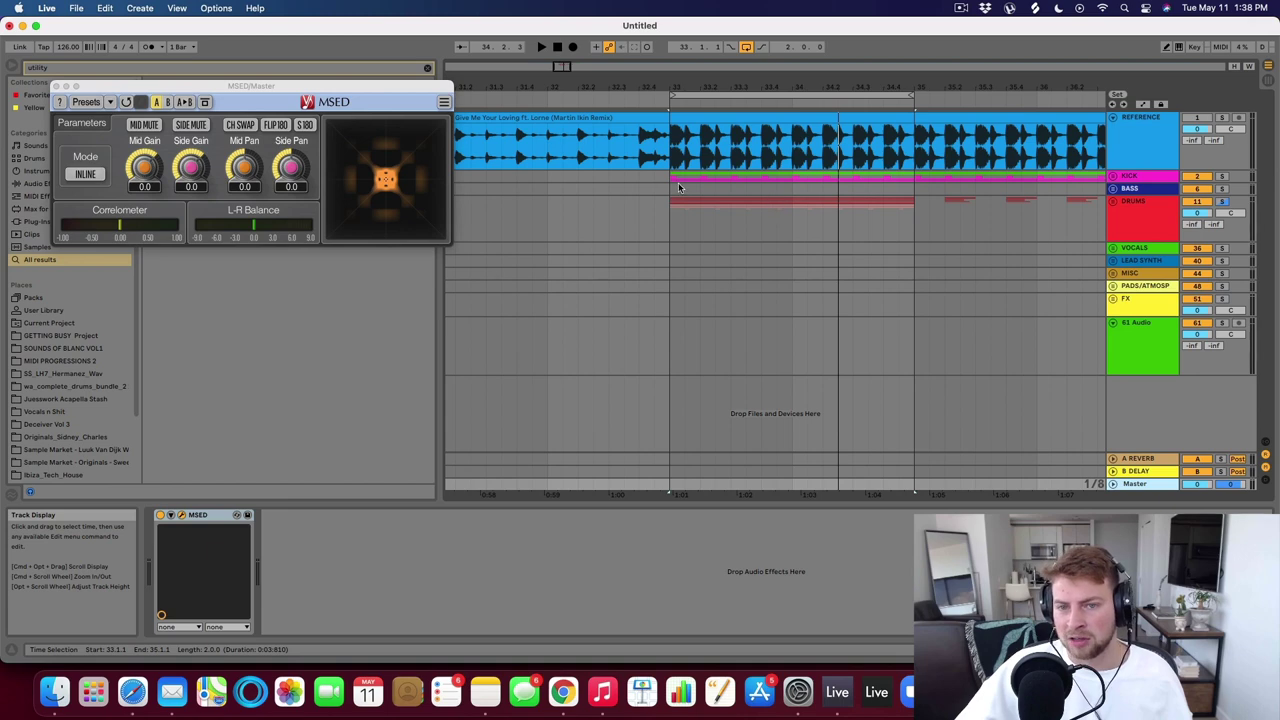
# Solo the DRUMS group and extend the loop to four bars, from 33.1.1 to 37.1.1.
pyautogui.moveTo(678, 187); pyautogui.dragTo(912, 240)
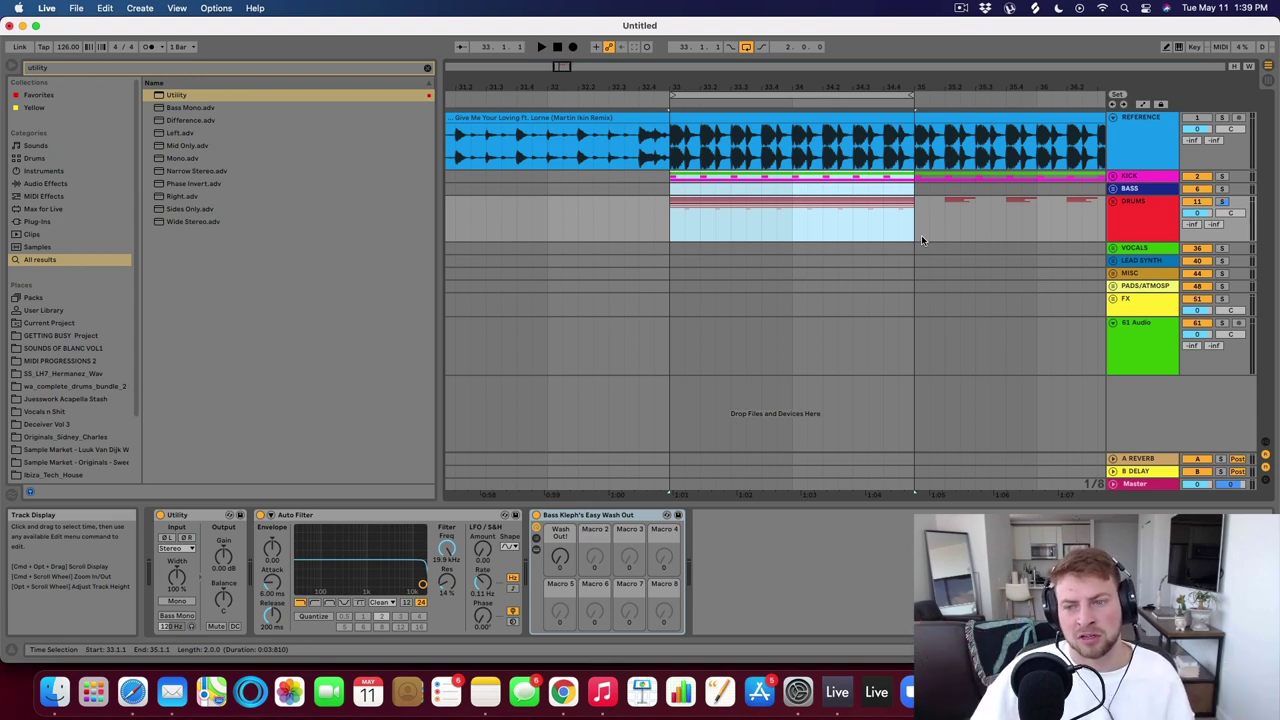
pyautogui.moveTo(925, 86); pyautogui.dragTo(842, 86)
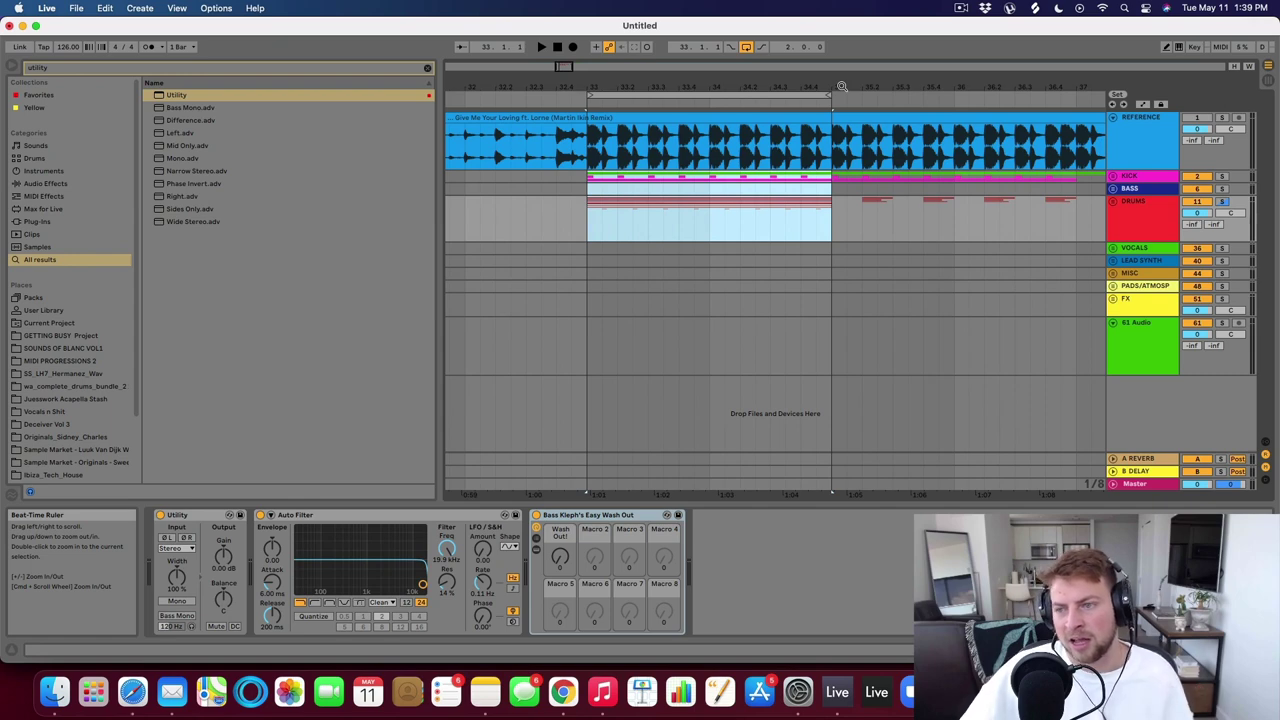
pyautogui.click(1223, 202)
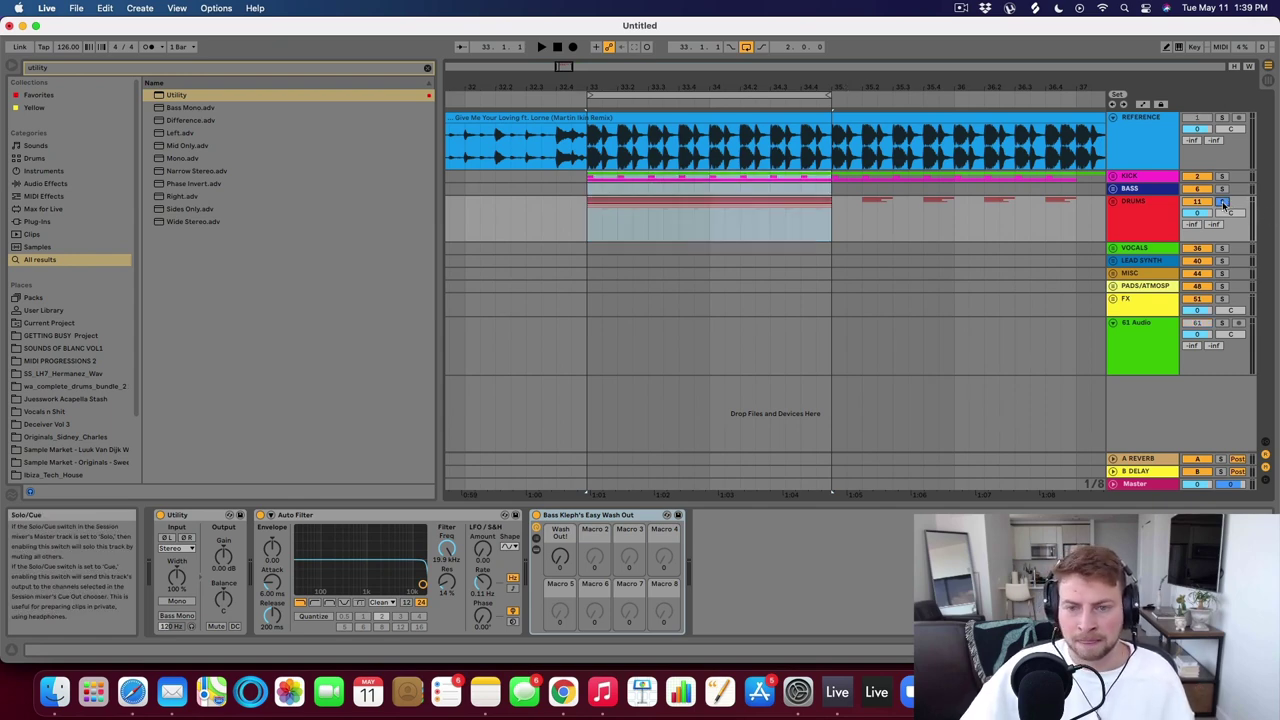
pyautogui.moveTo(768, 90); pyautogui.dragTo(884, 95)
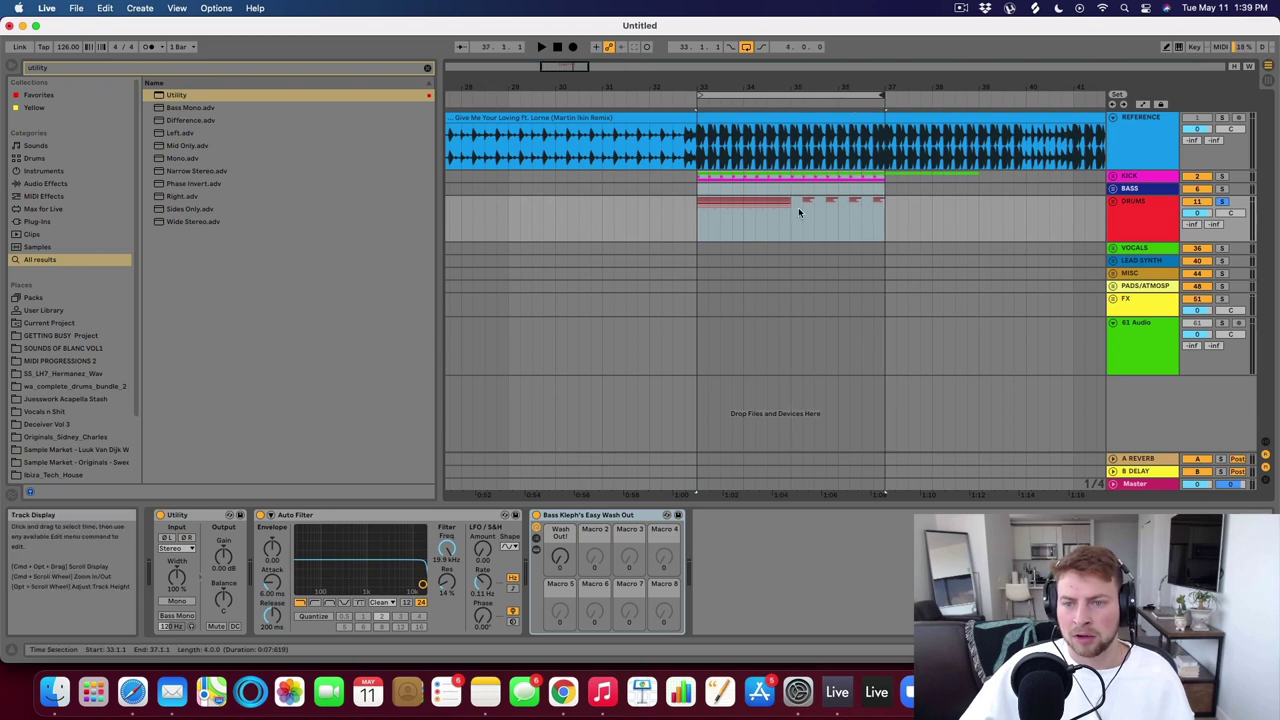
# Duplicate the KICK to DRUMS clips from 33.1.1–35.1.1 into the following two bars, up to 37.1.1.
pyautogui.moveTo(798, 212); pyautogui.dragTo(700, 177)
pyautogui.press('super+c')
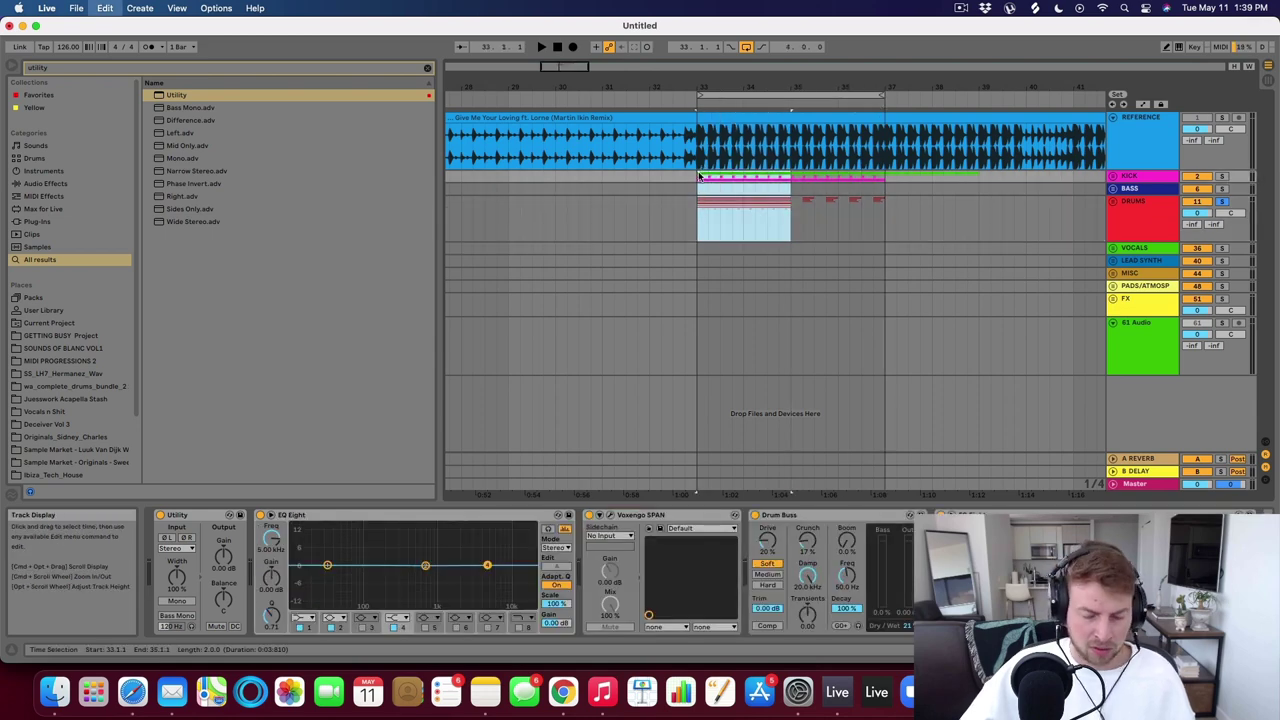
pyautogui.press('super+d')
pyautogui.moveTo(840, 86); pyautogui.dragTo(822, 80)
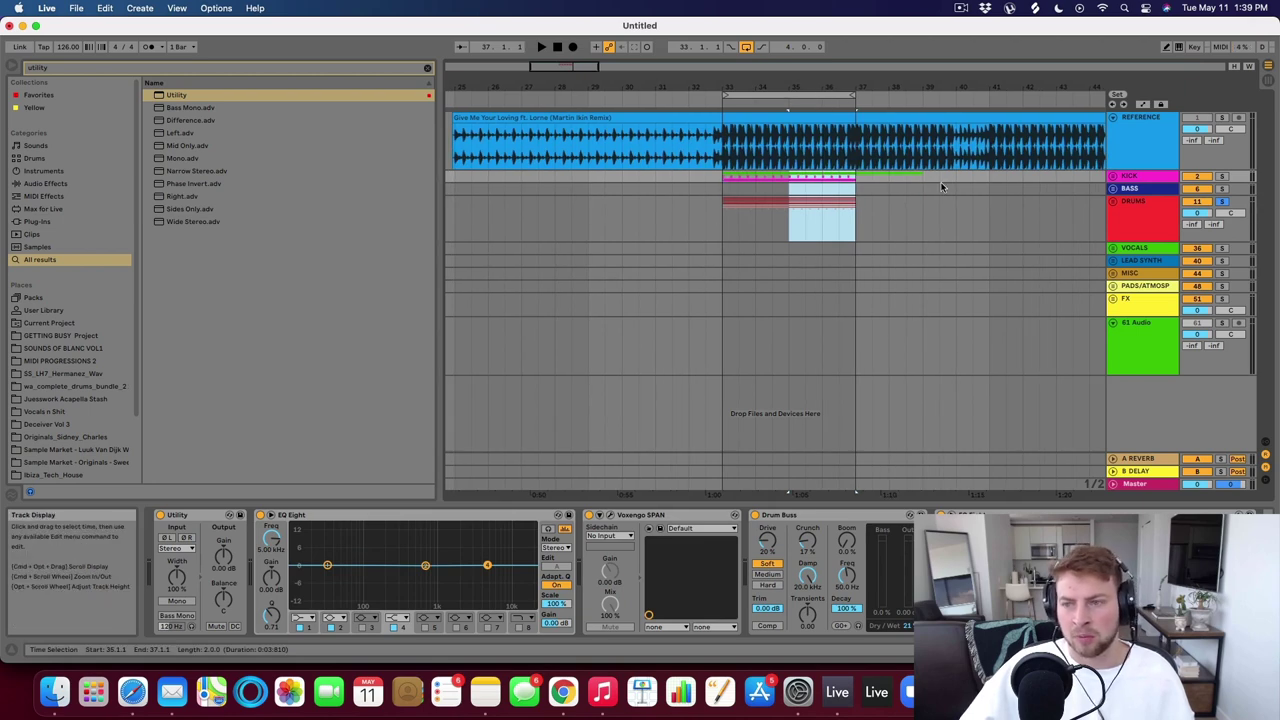